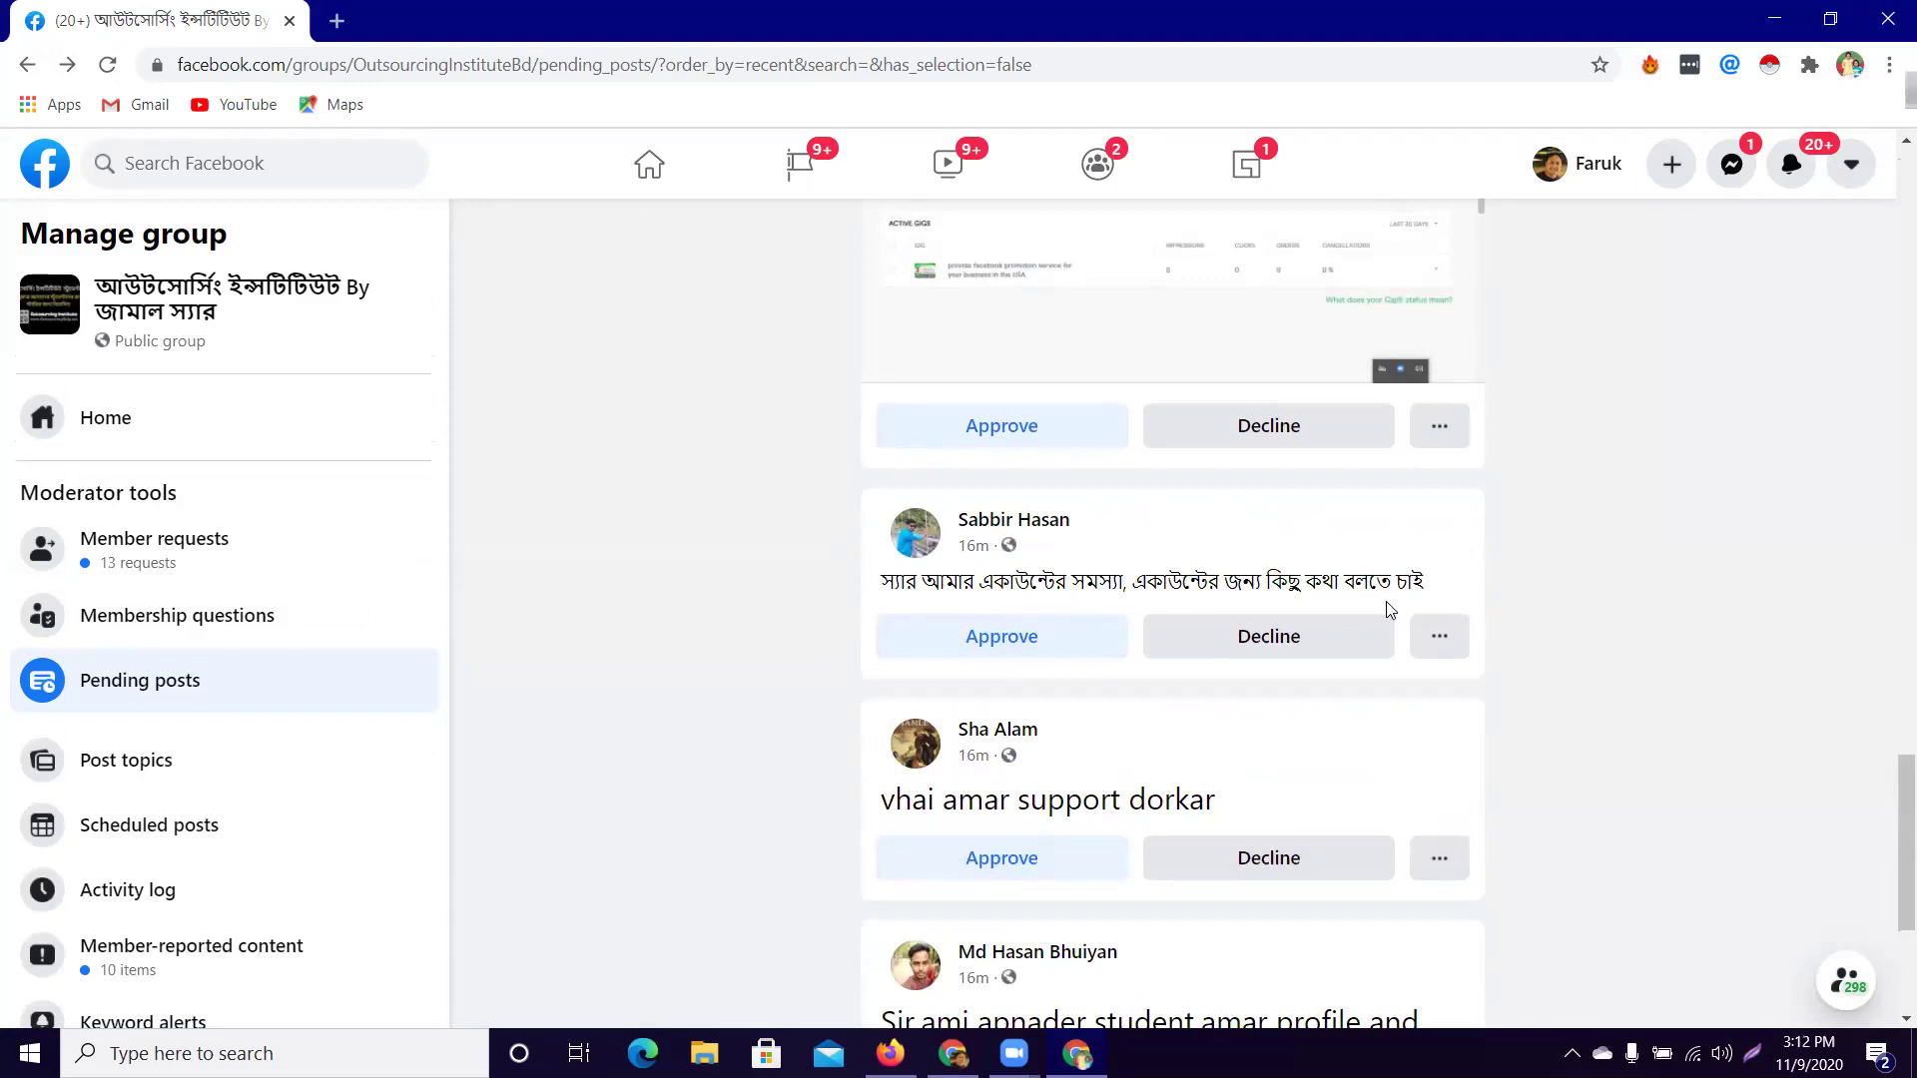
pyautogui.click(1284, 651)
pyautogui.scroll(5, 1285, 654)
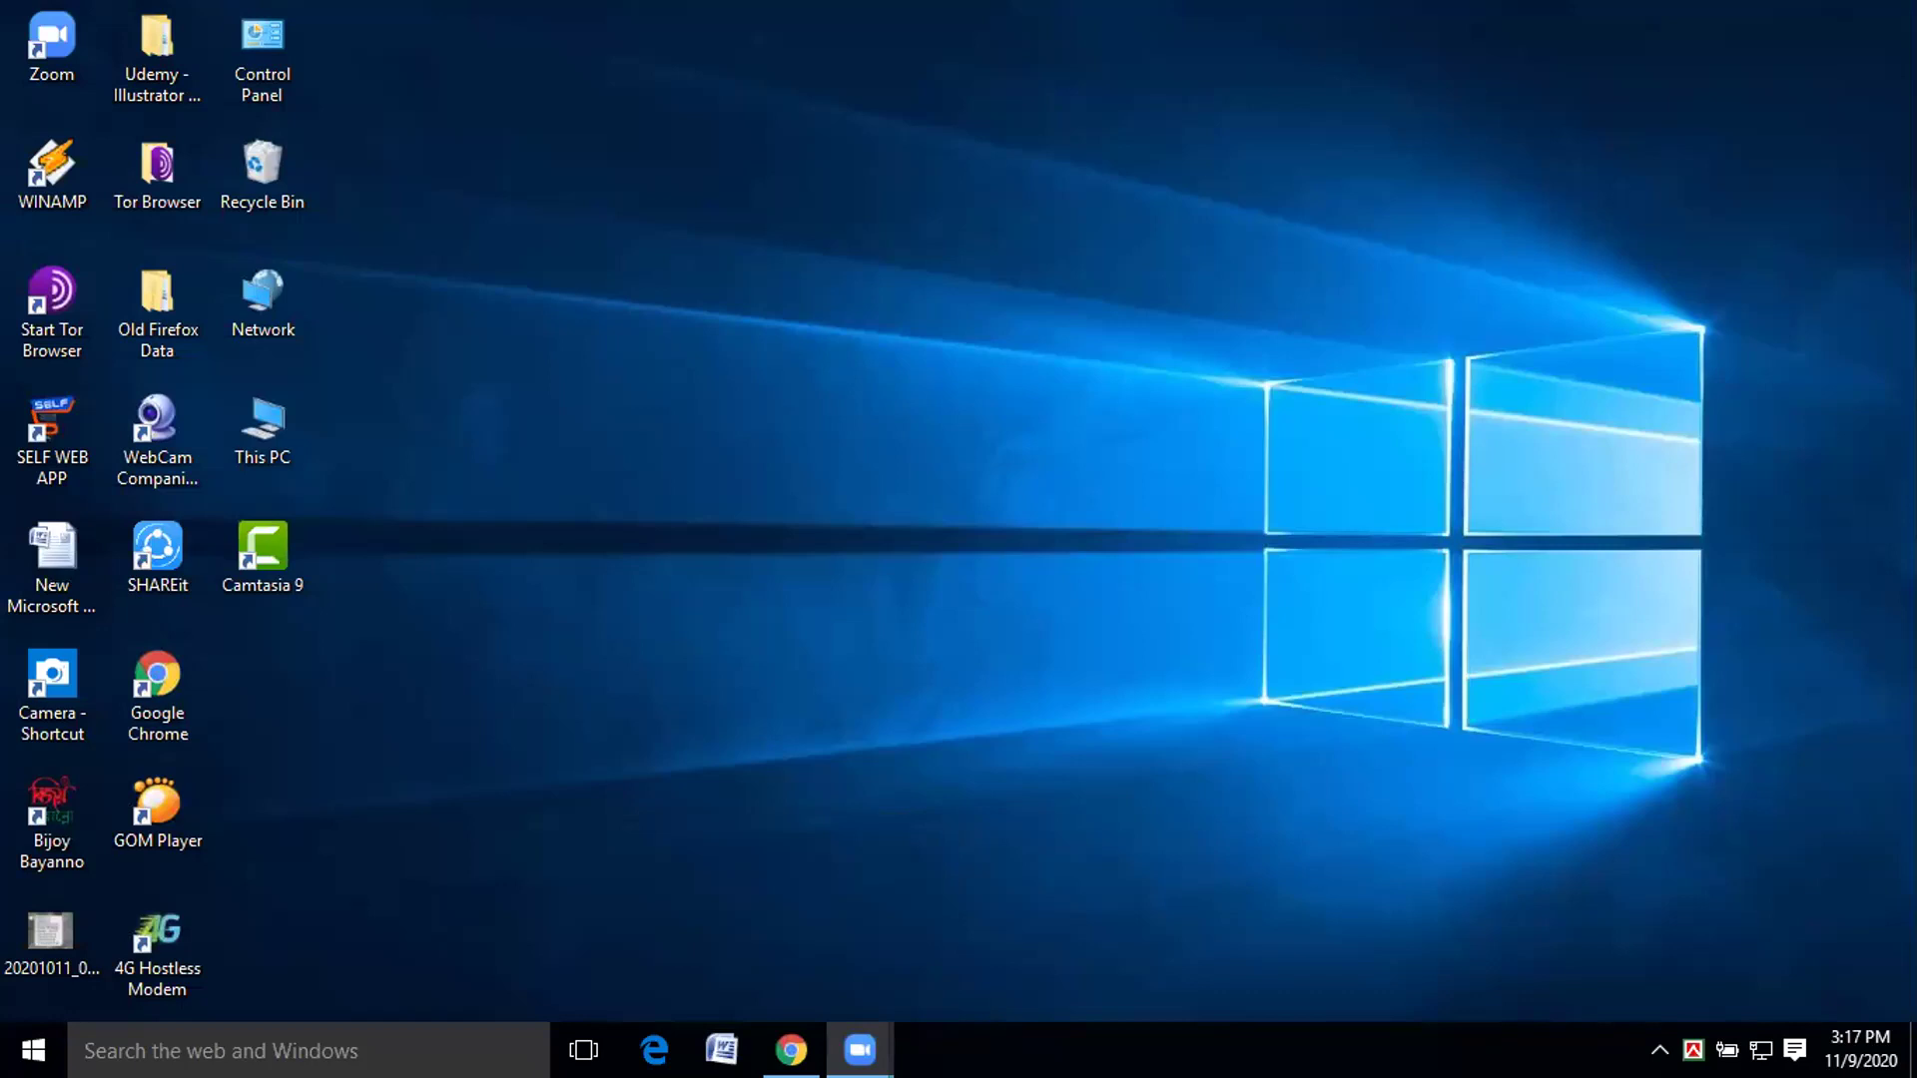
# Switch to the Fiverr Gigs page in Chrome and show the active gig's statistics for the last 6 months.
pyautogui.moveTo(791, 1050)
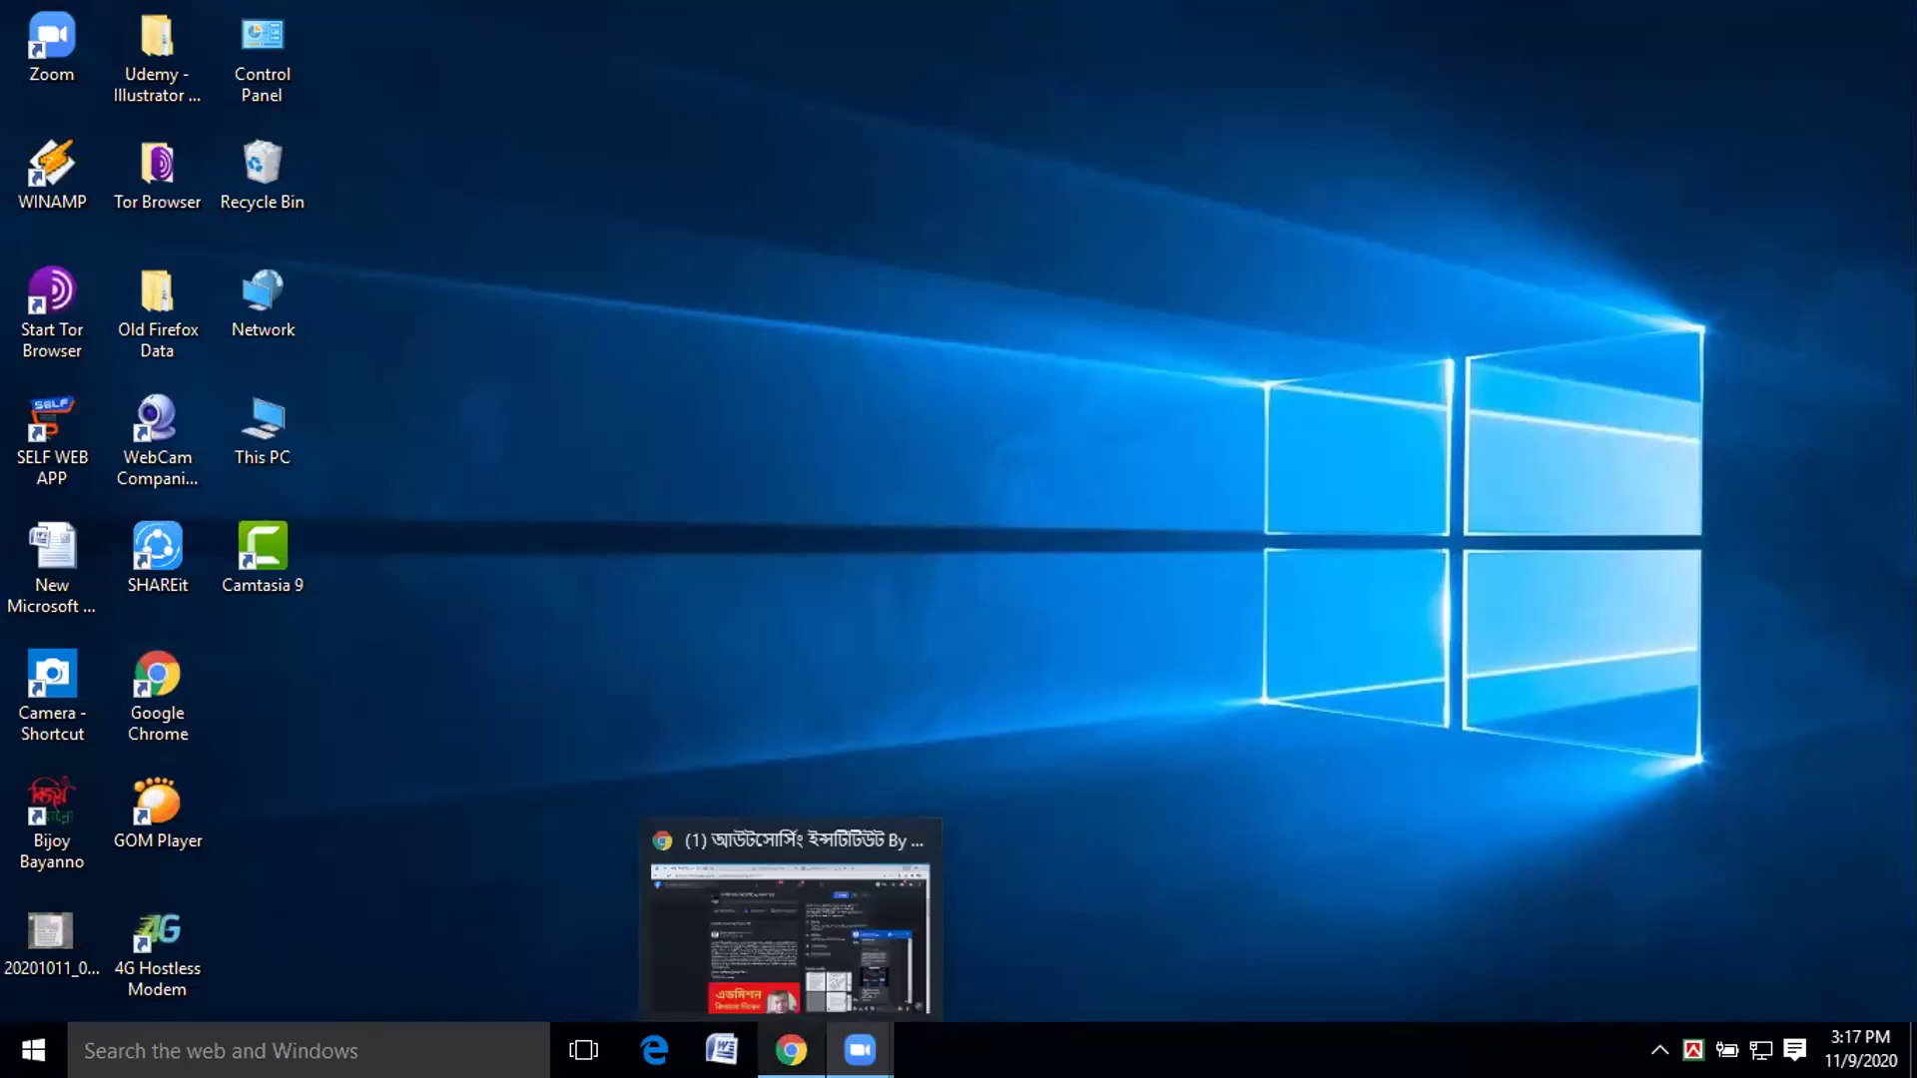
pyautogui.click(754, 804)
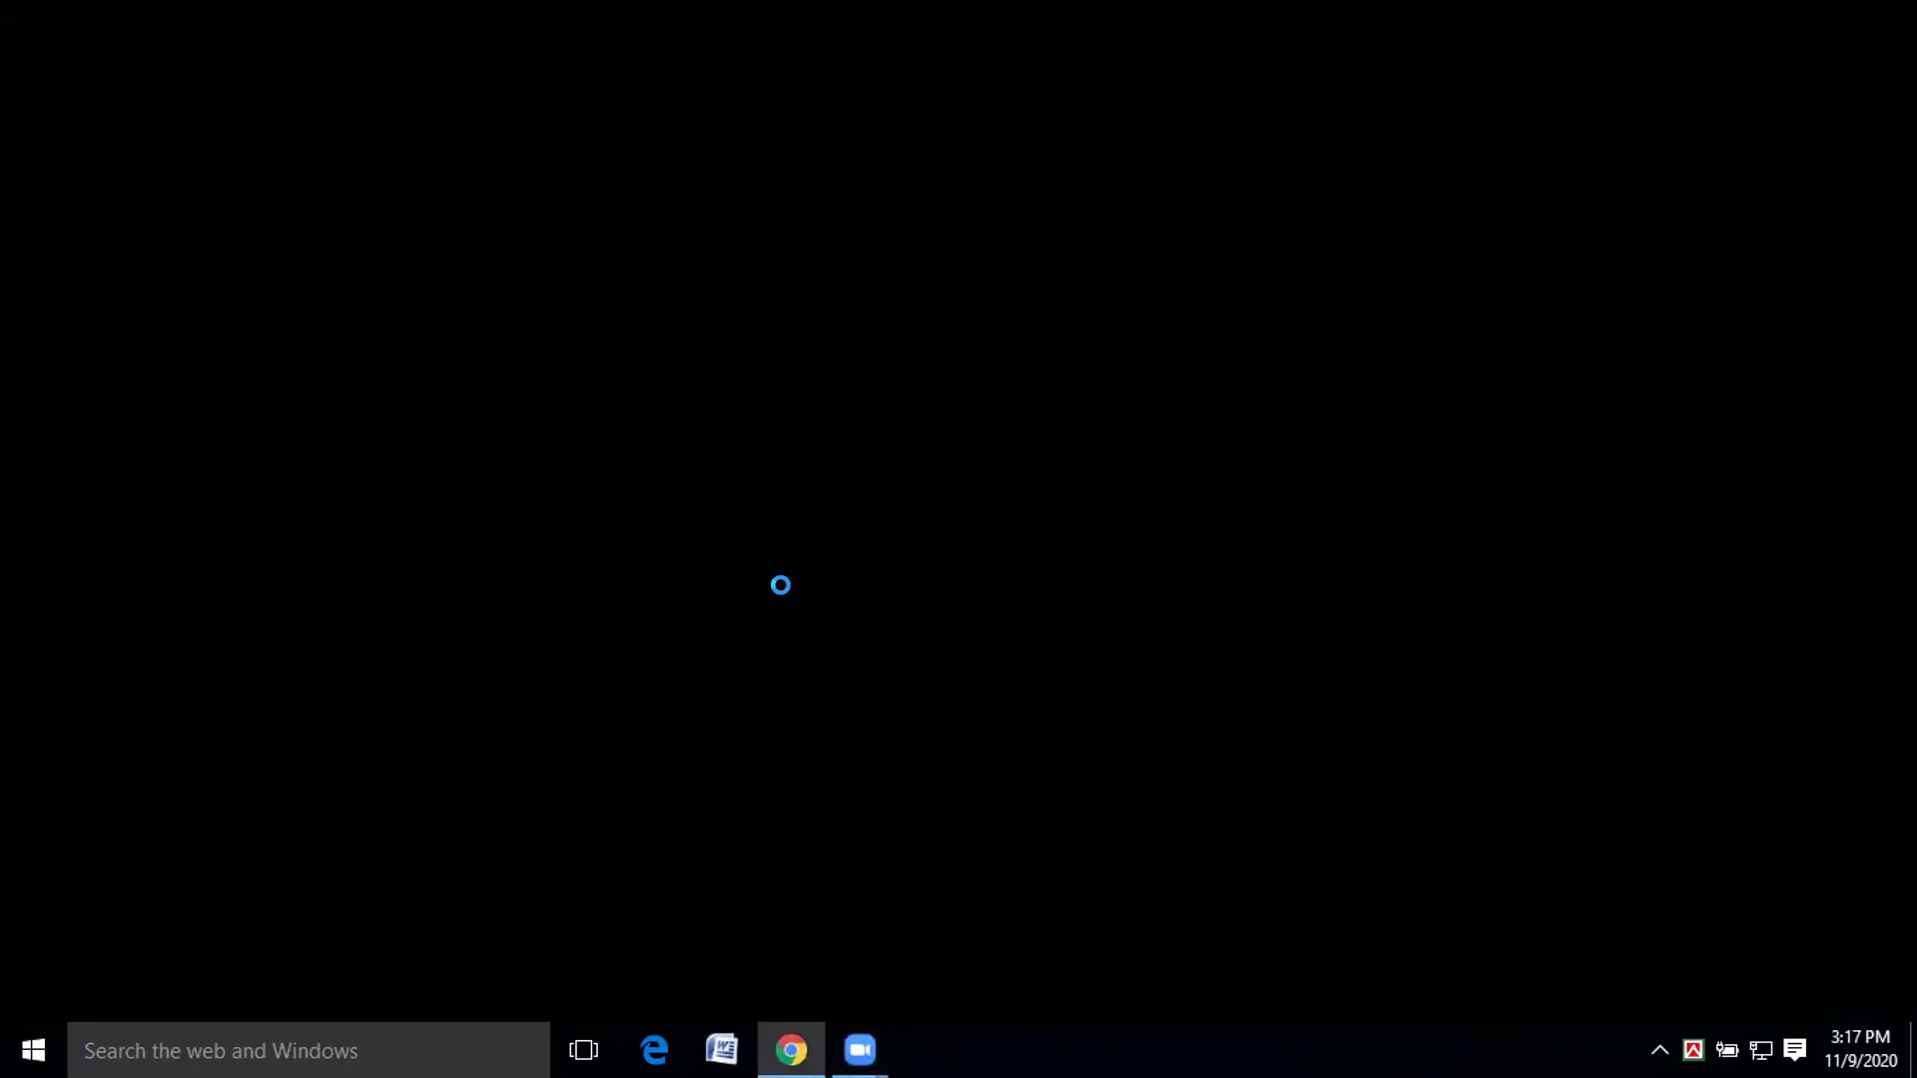
pyautogui.hotkey('ctrl', 'Tab')
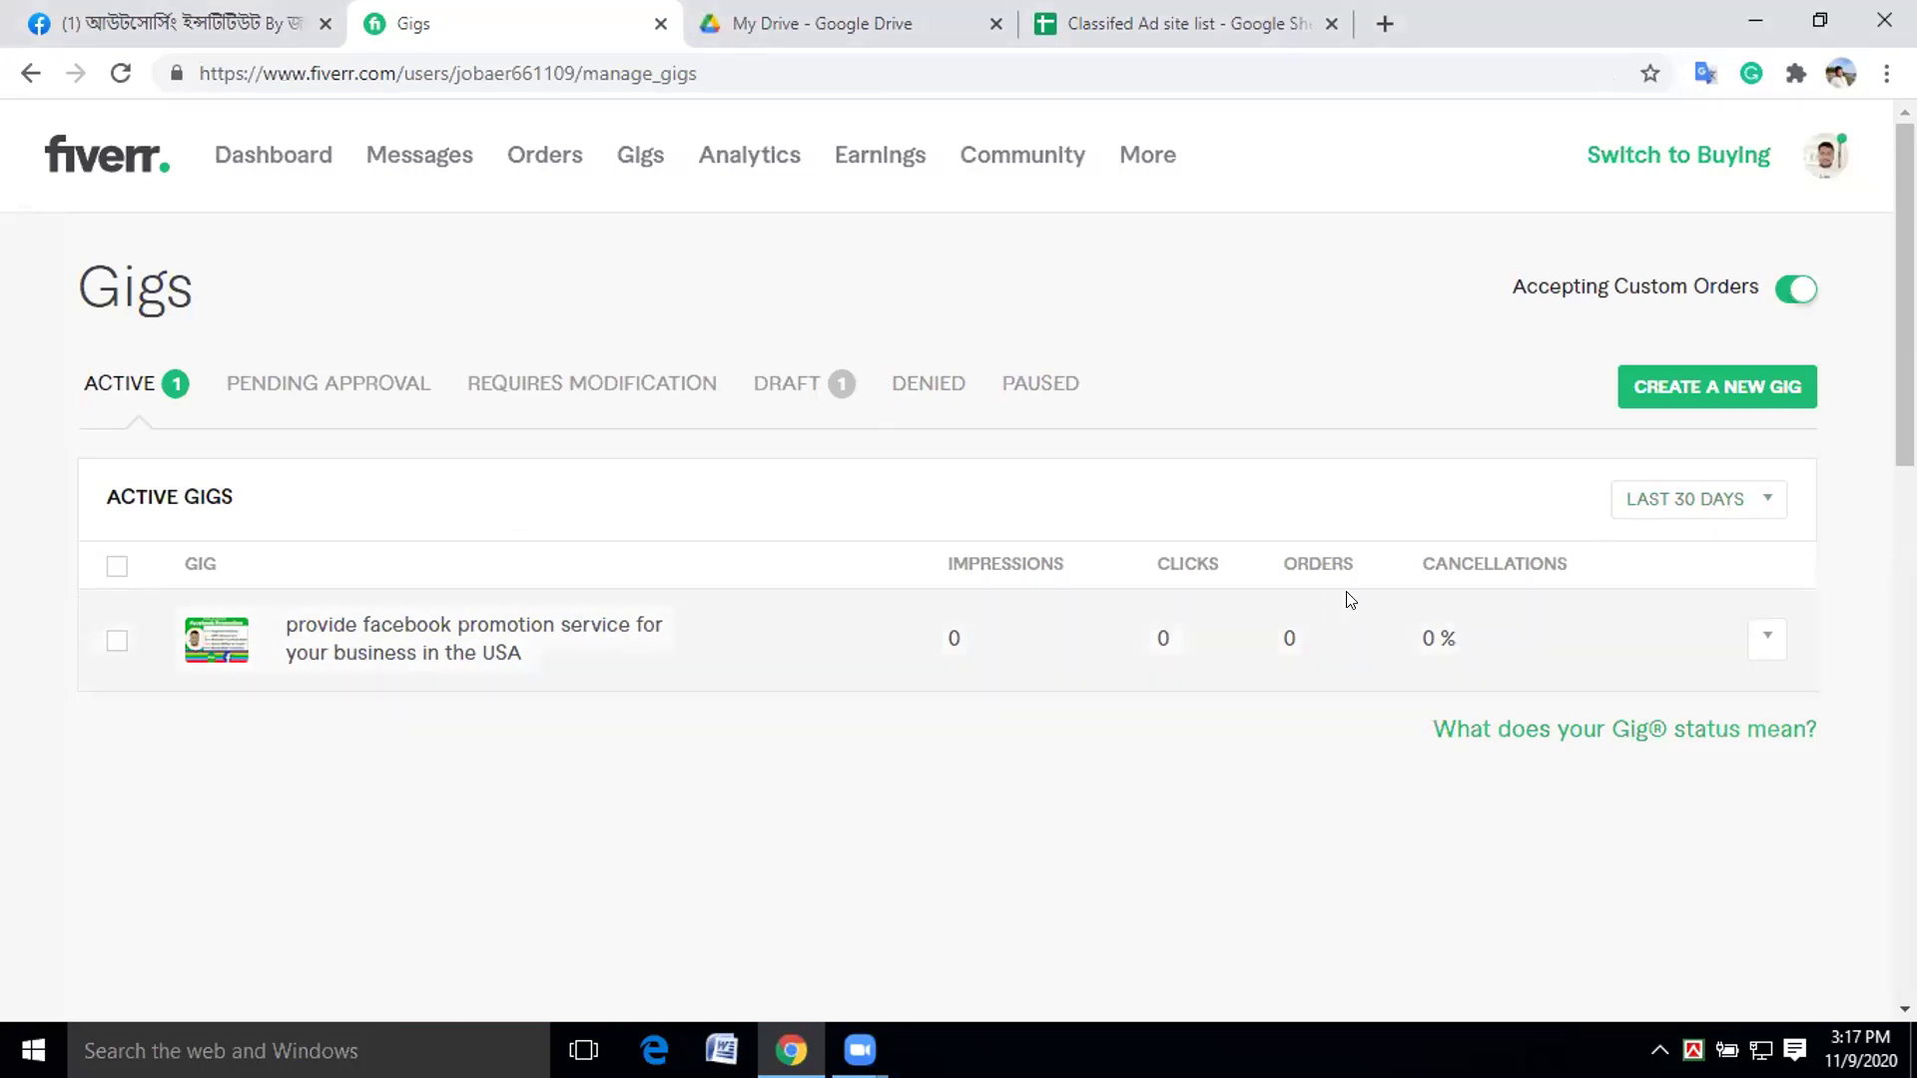
pyautogui.click(1756, 504)
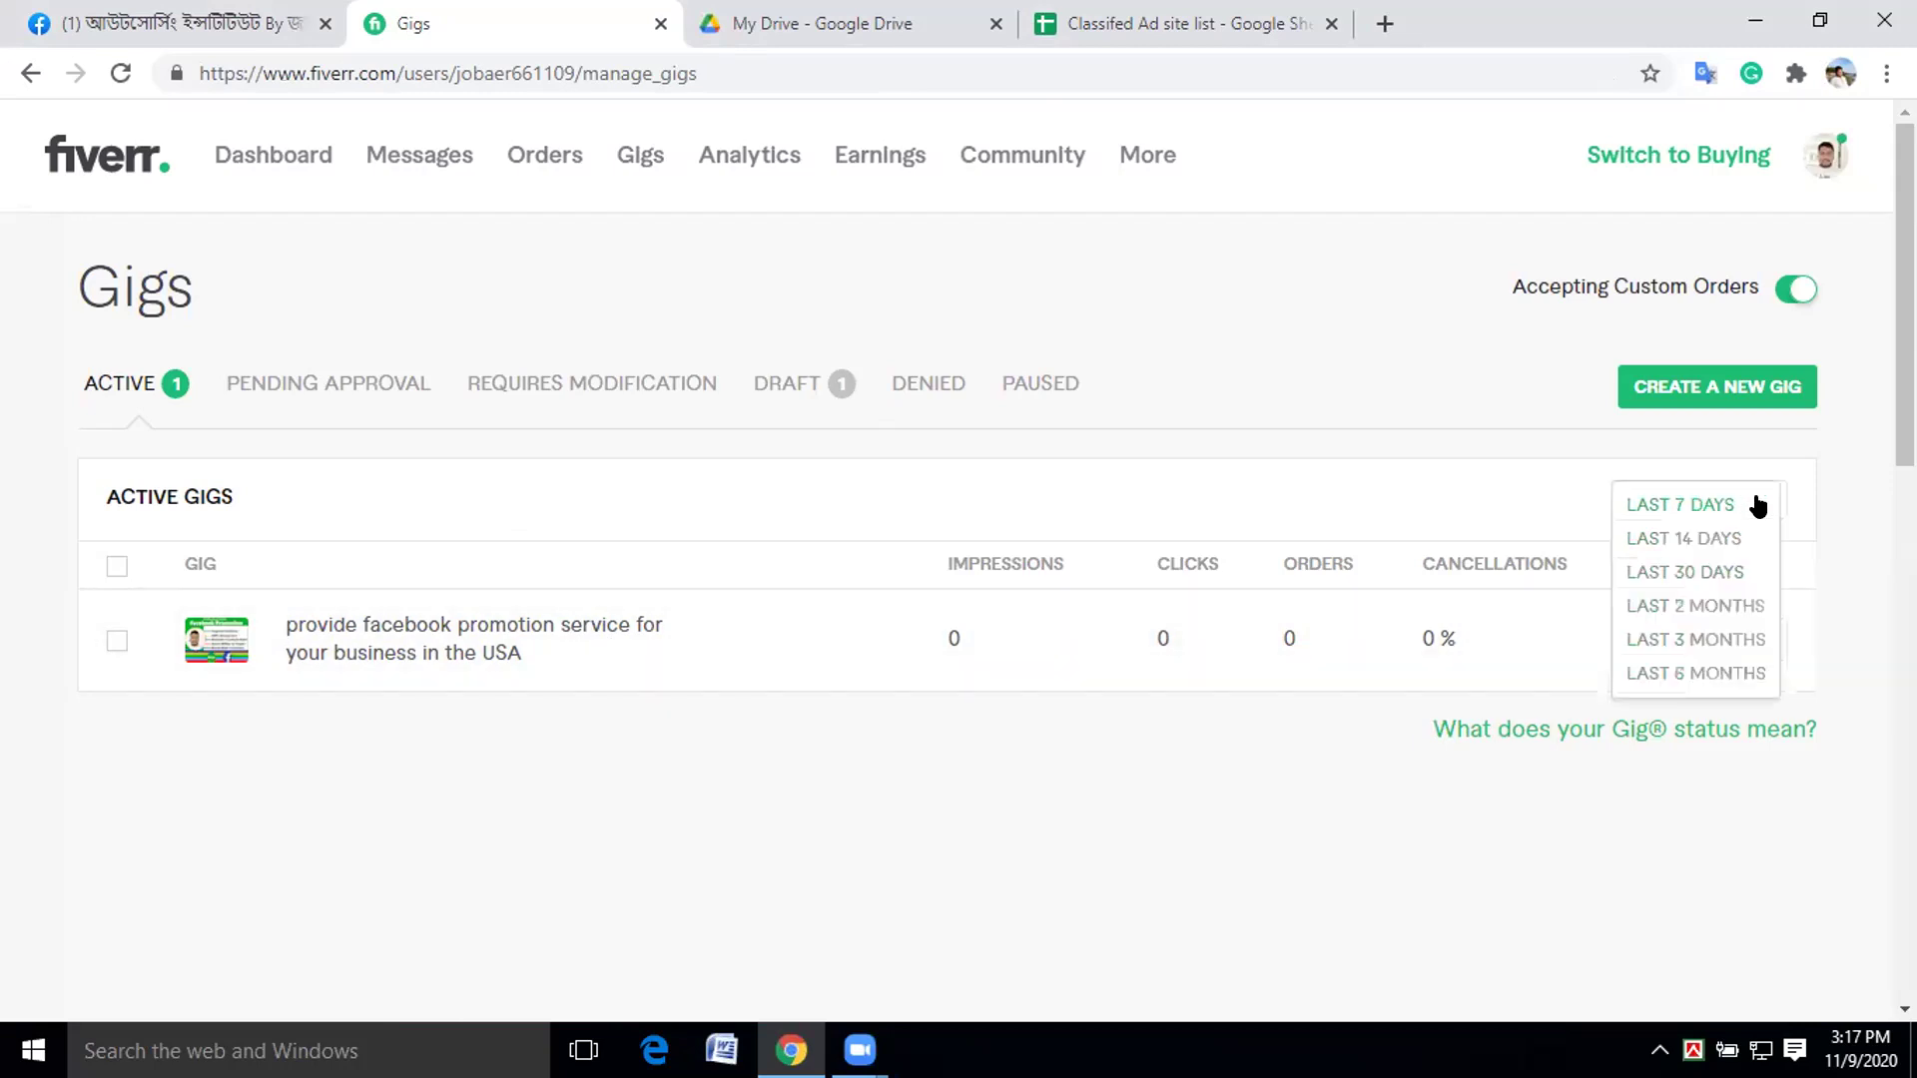
pyautogui.click(1675, 673)
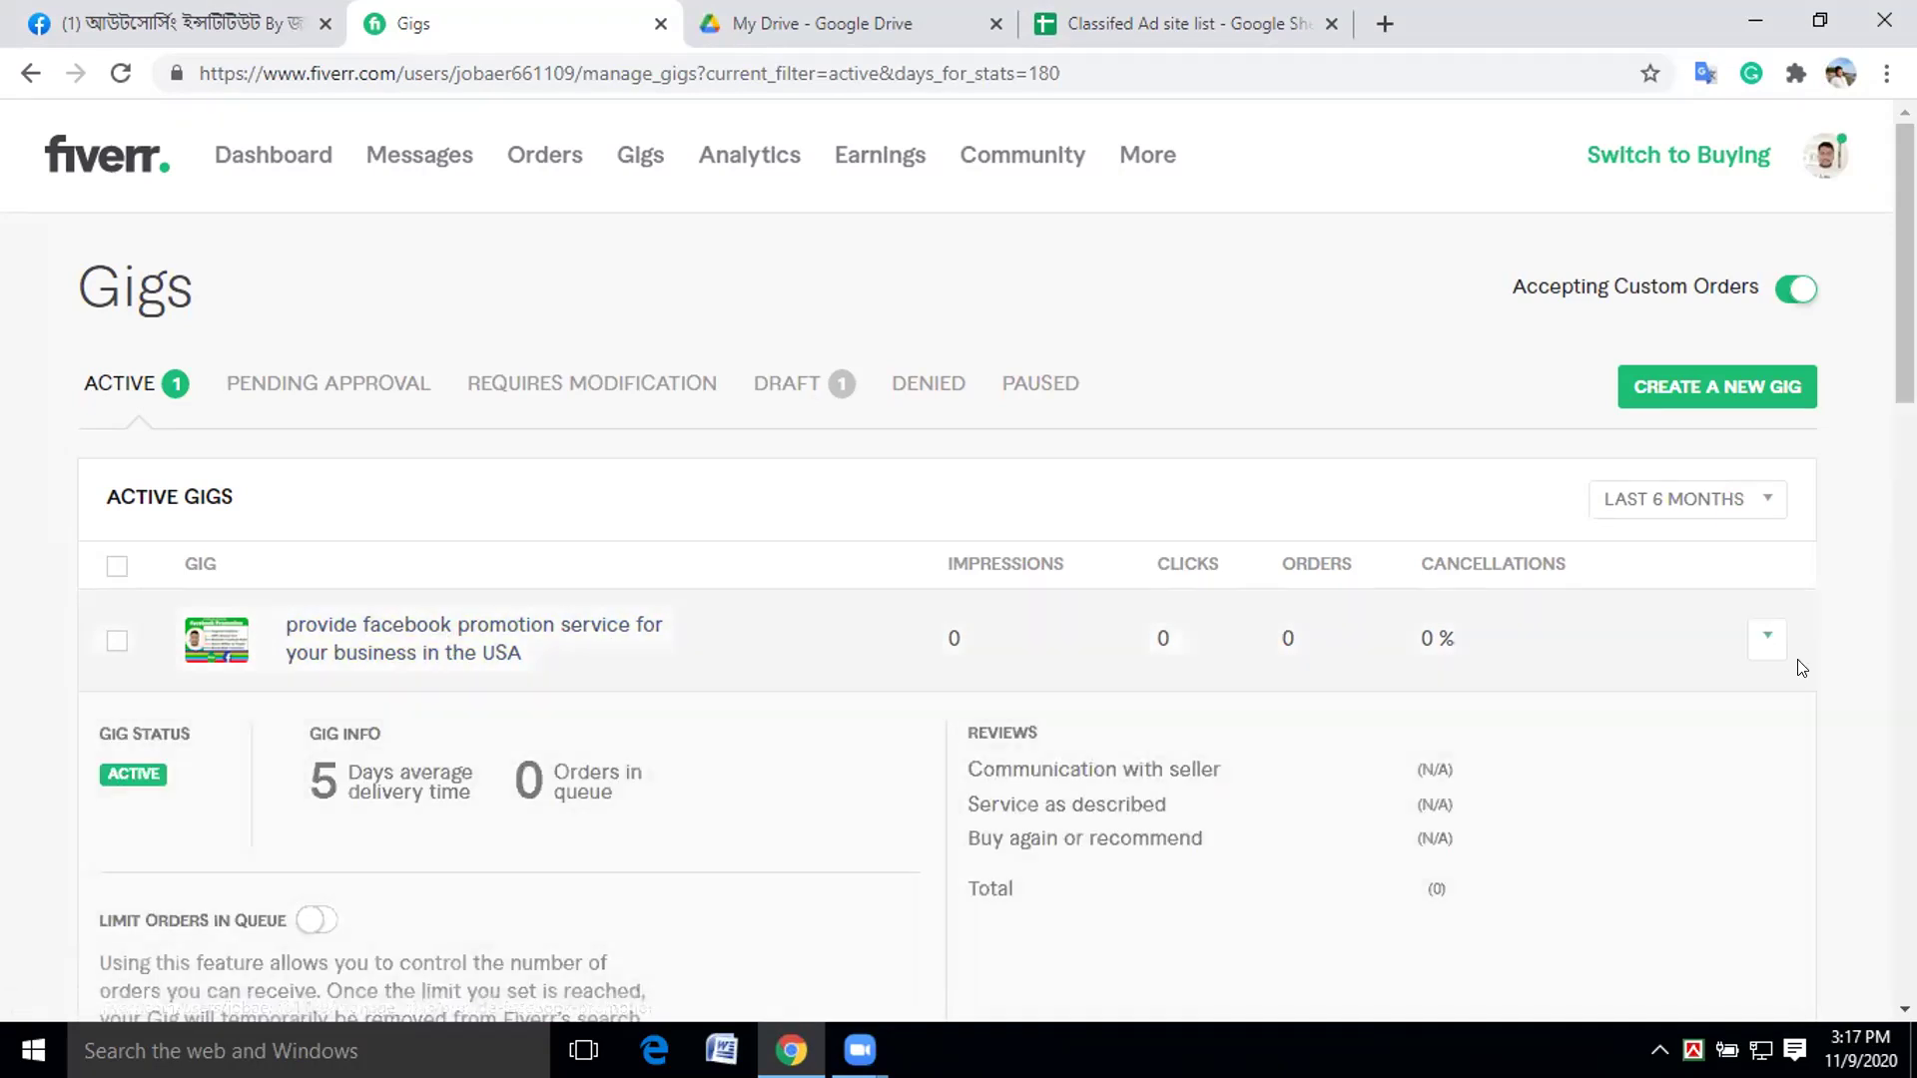
# Examine the Facebook promotion gig's available actions, status, reviews and Gig Performance section.
pyautogui.click(1767, 637)
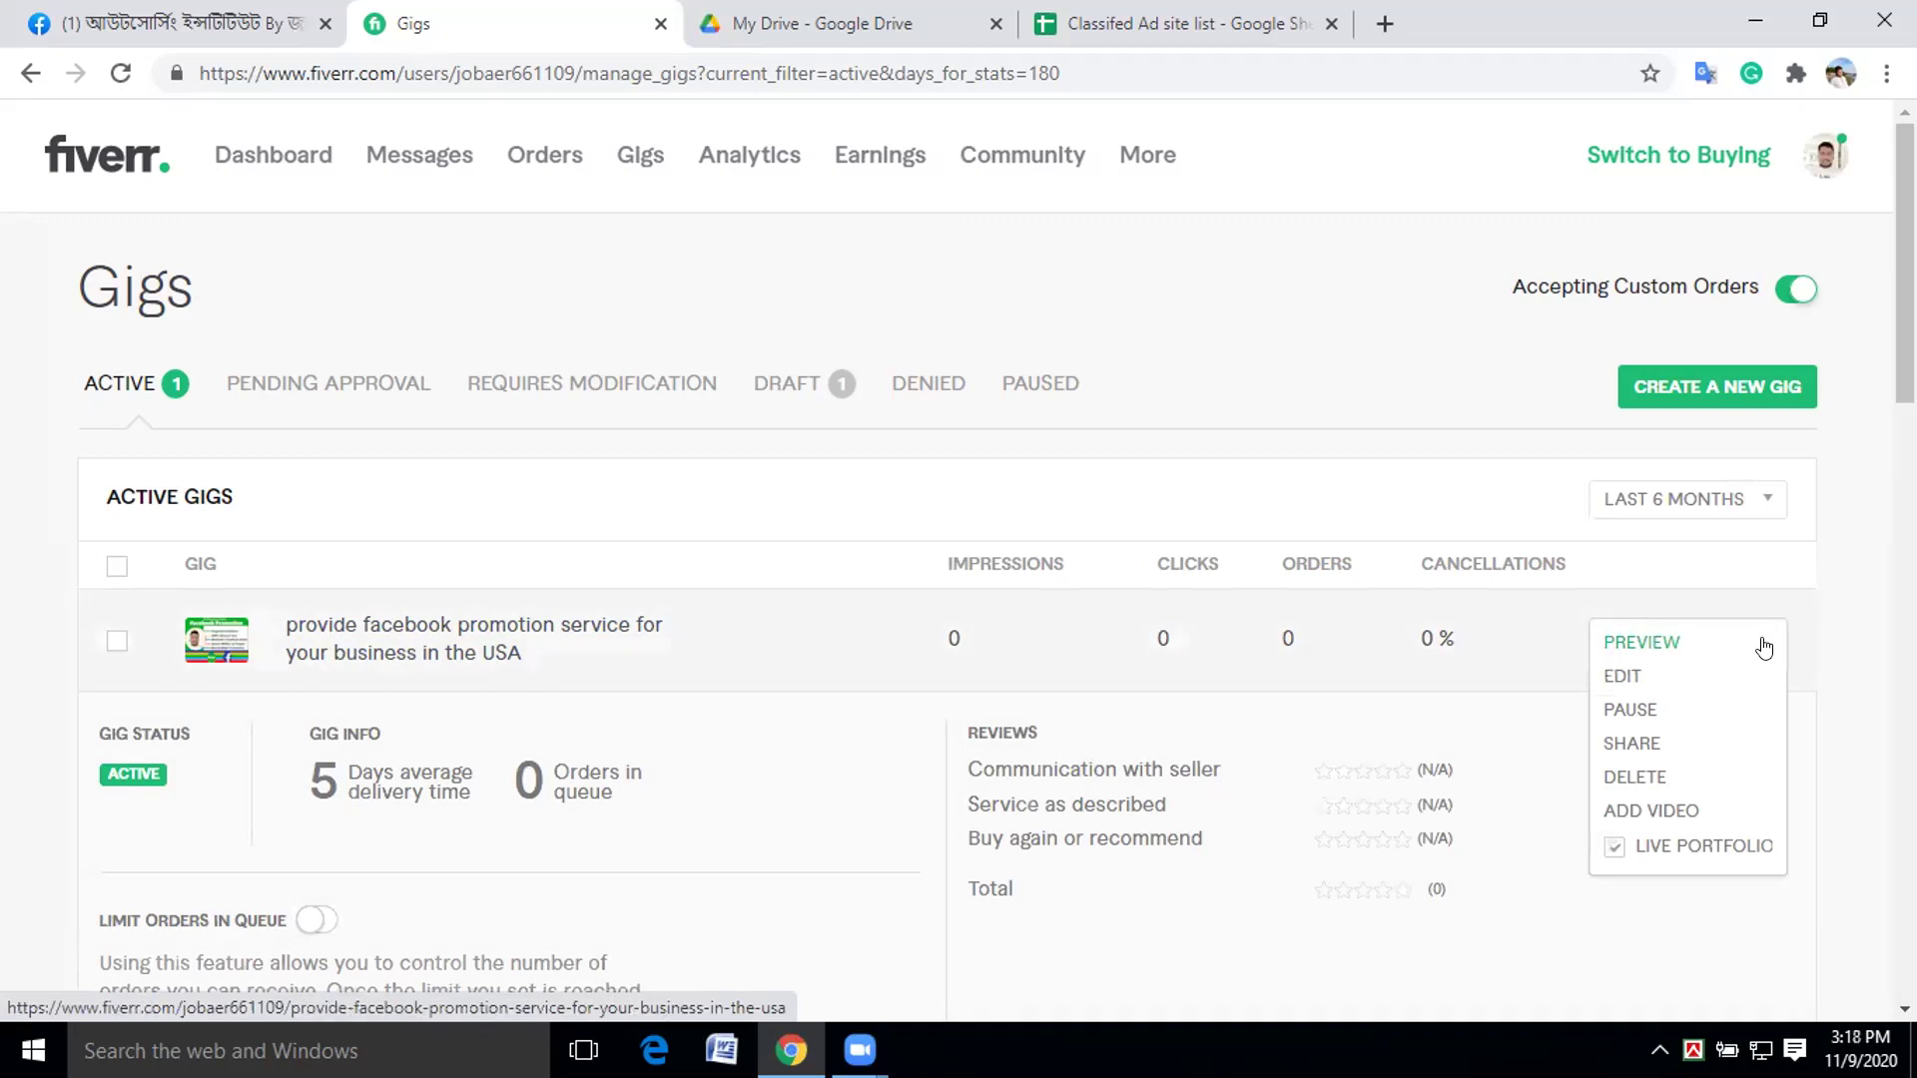
pyautogui.scroll(-7, 1402, 866)
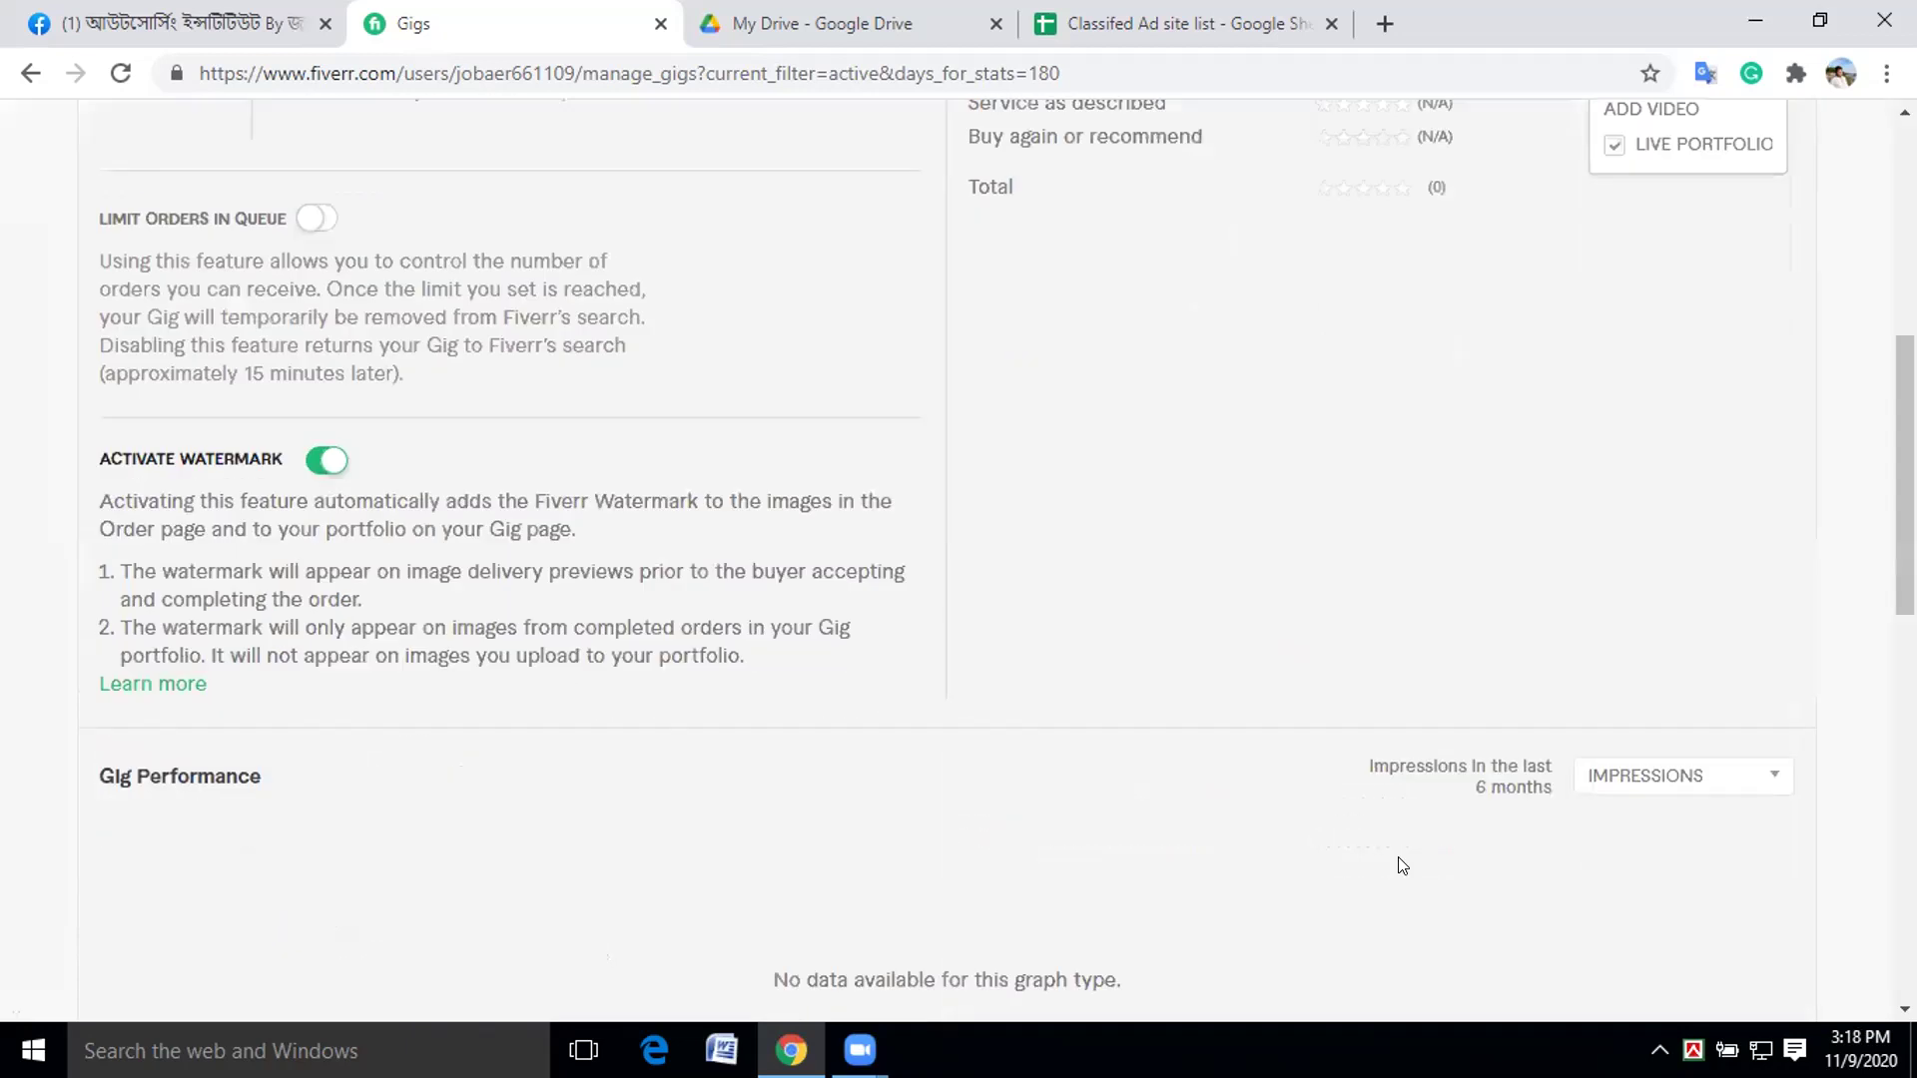
pyautogui.scroll(-2, 1402, 866)
pyautogui.scroll(-2, 1742, 598)
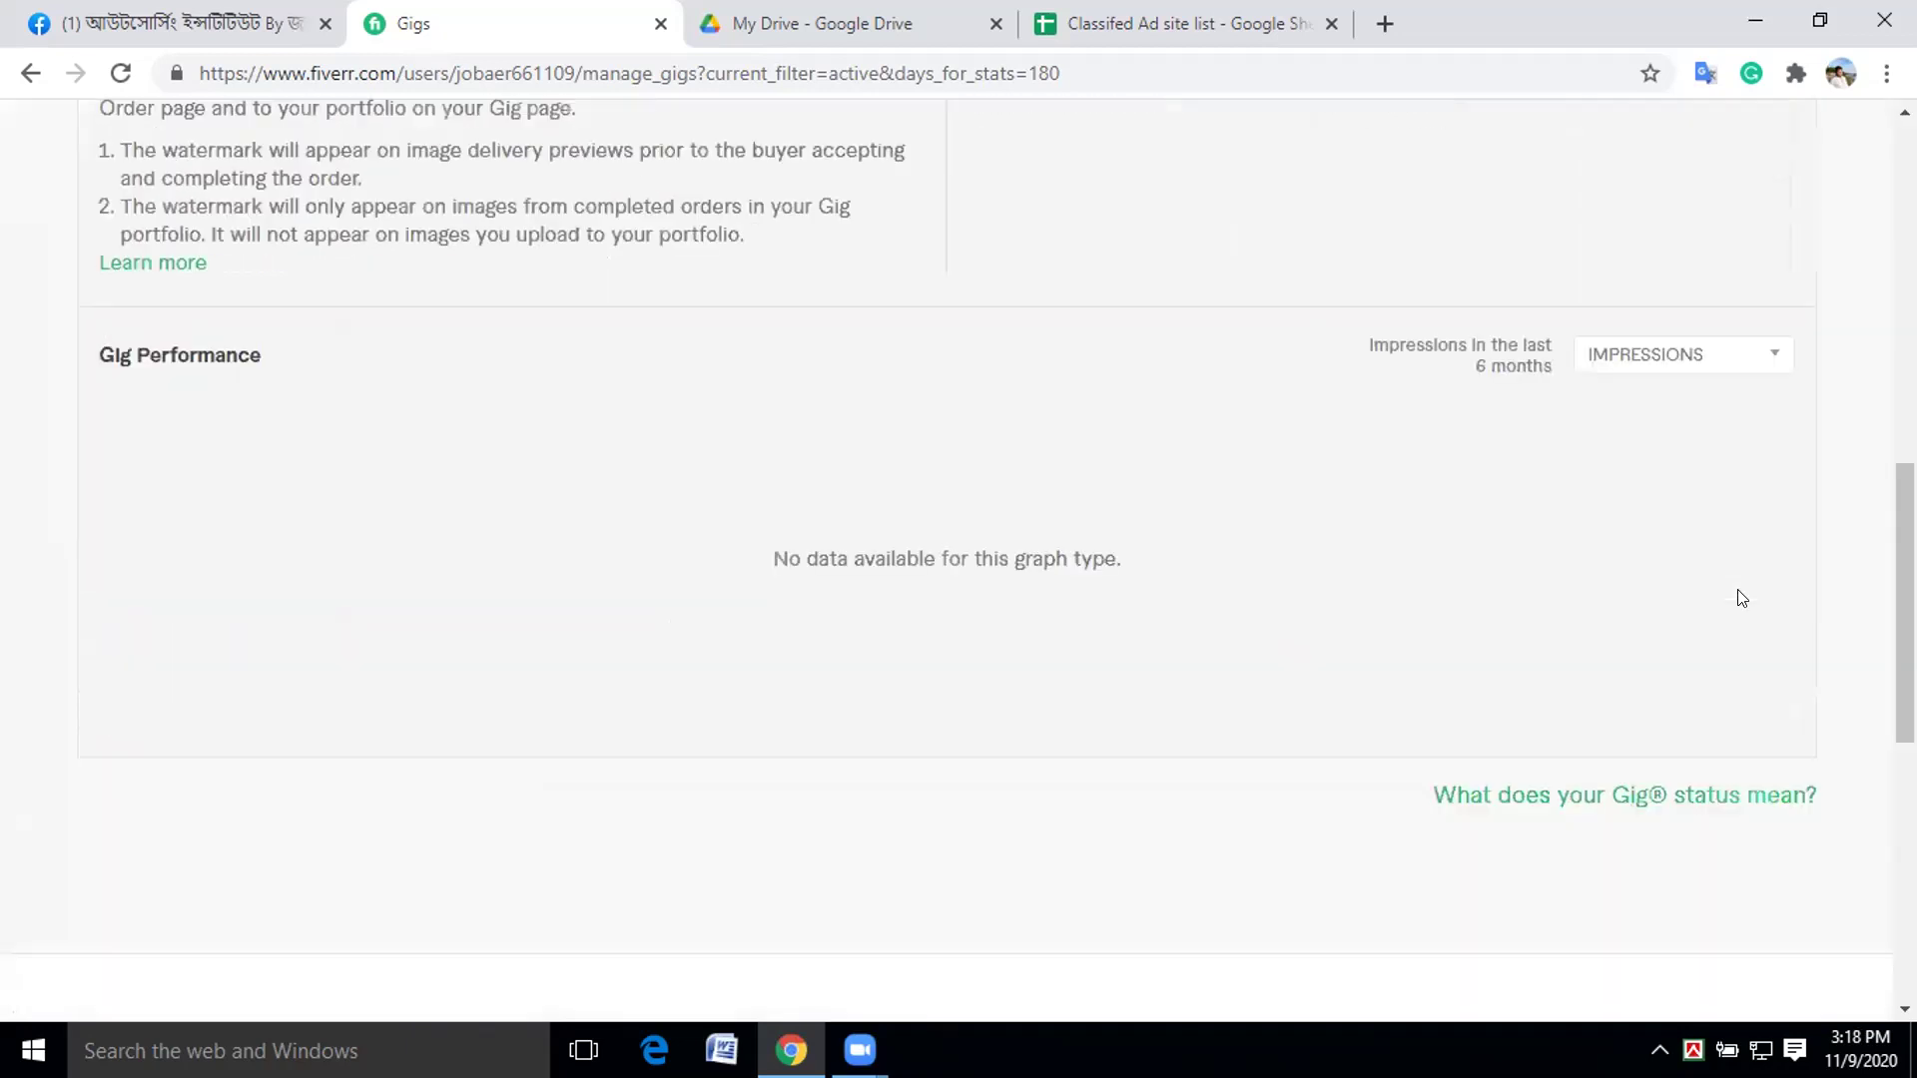
pyautogui.scroll(12, 1742, 597)
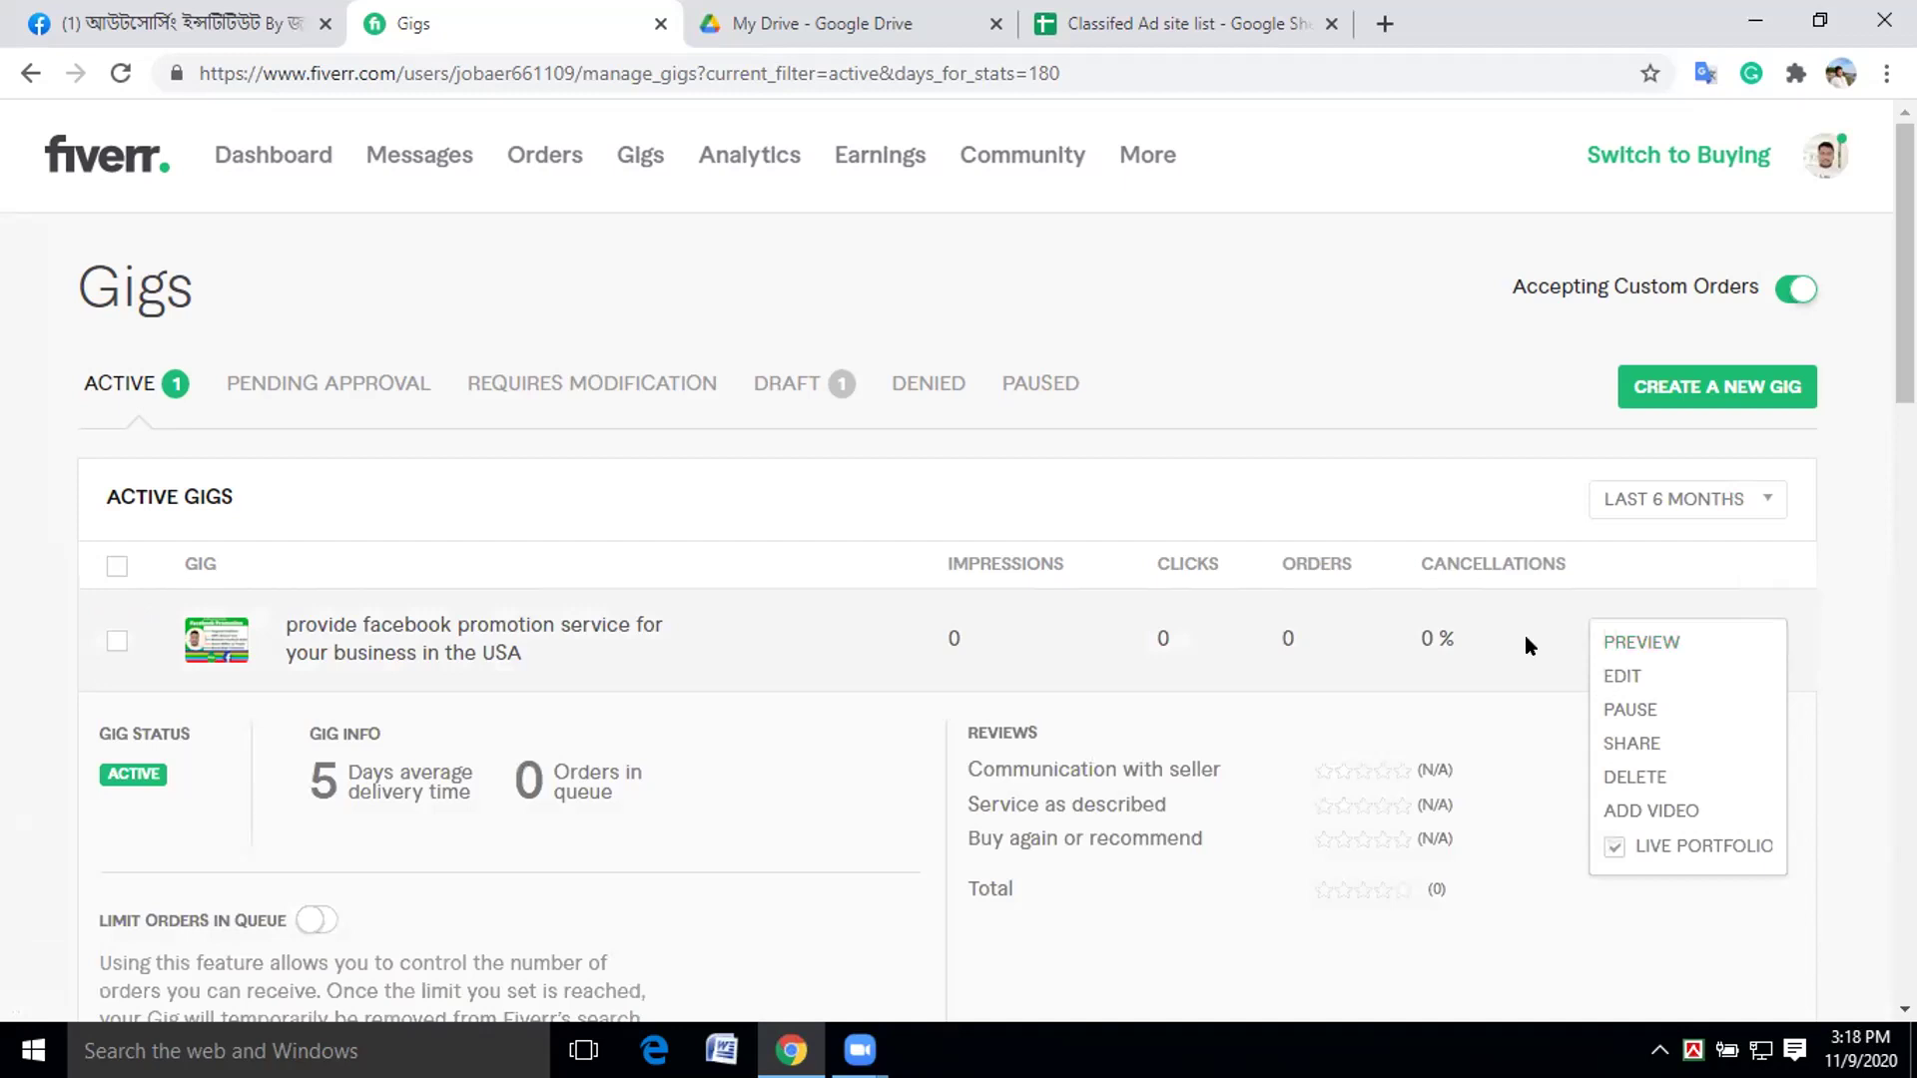
pyautogui.scroll(-3, 1525, 635)
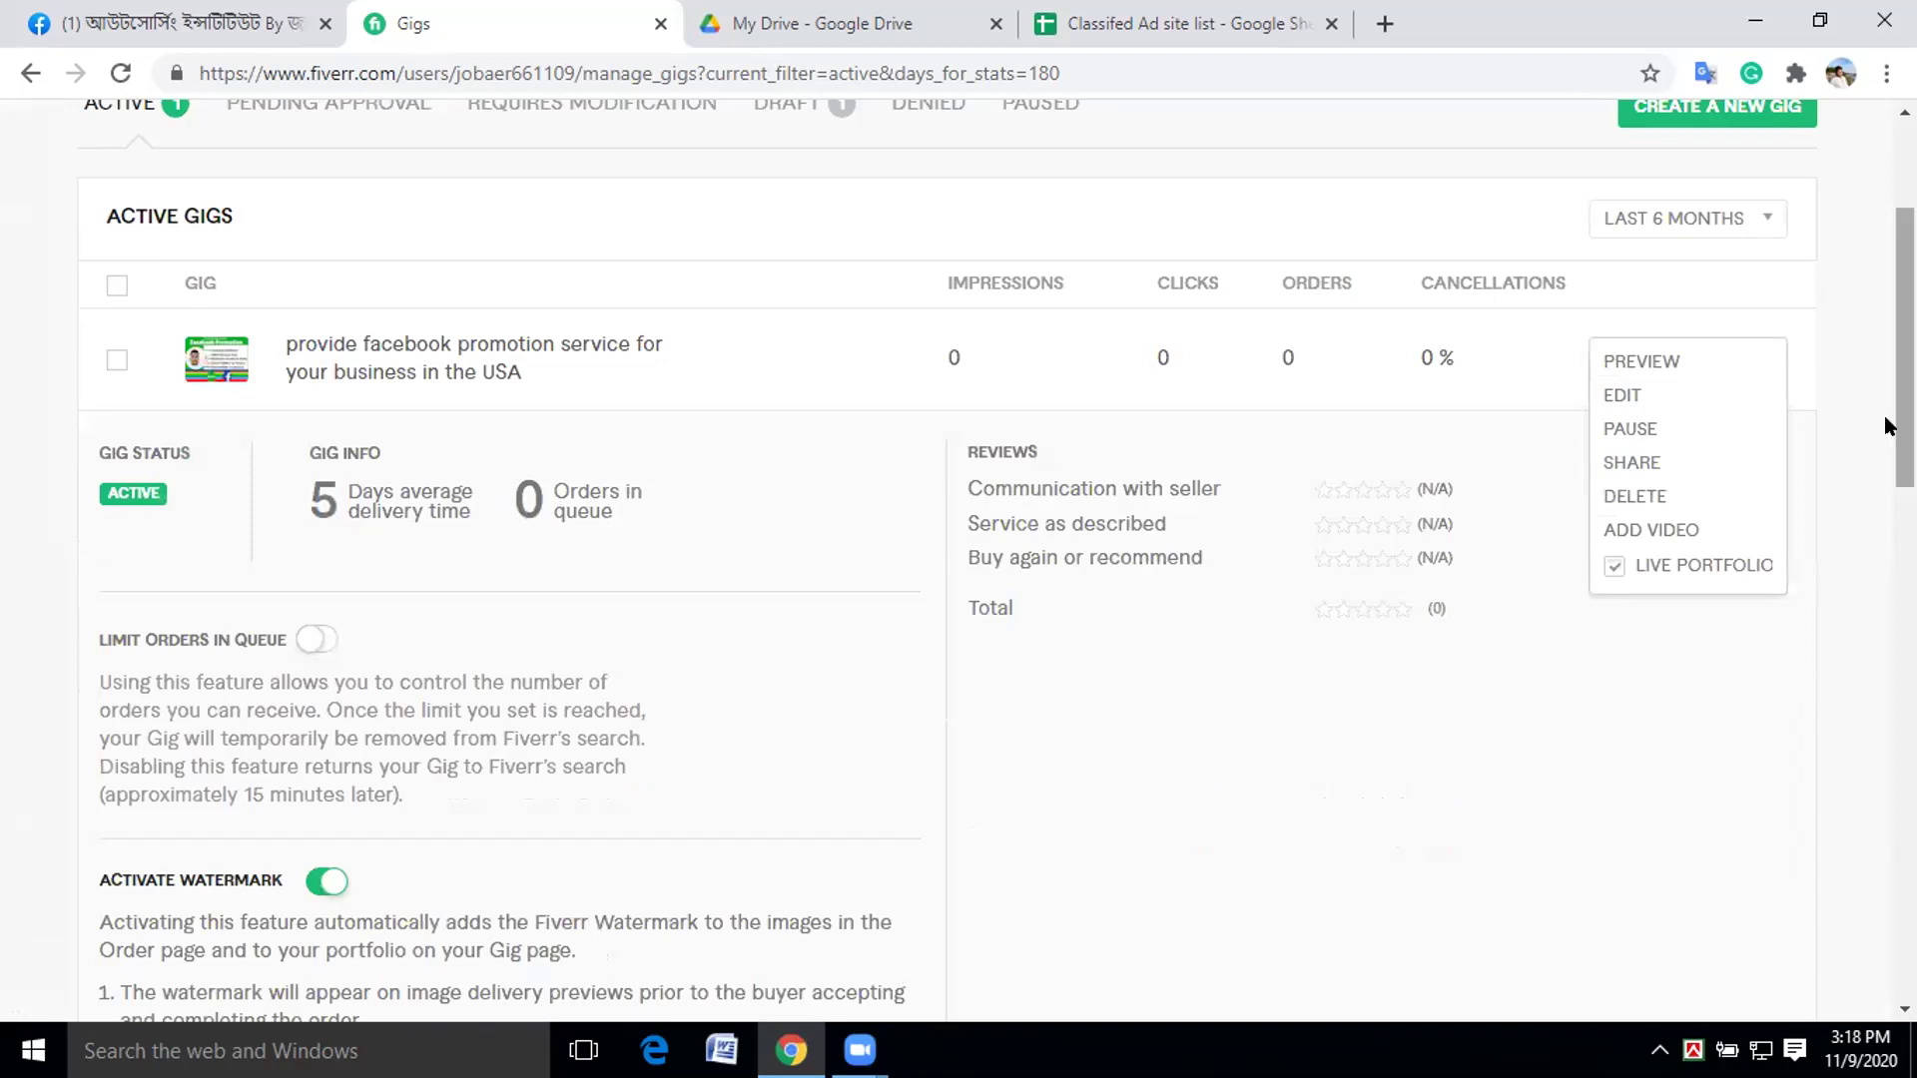
# Set the active gigs' statistics period to the last 7 days and open the Facebook promotion gig's preview.
pyautogui.click(1723, 223)
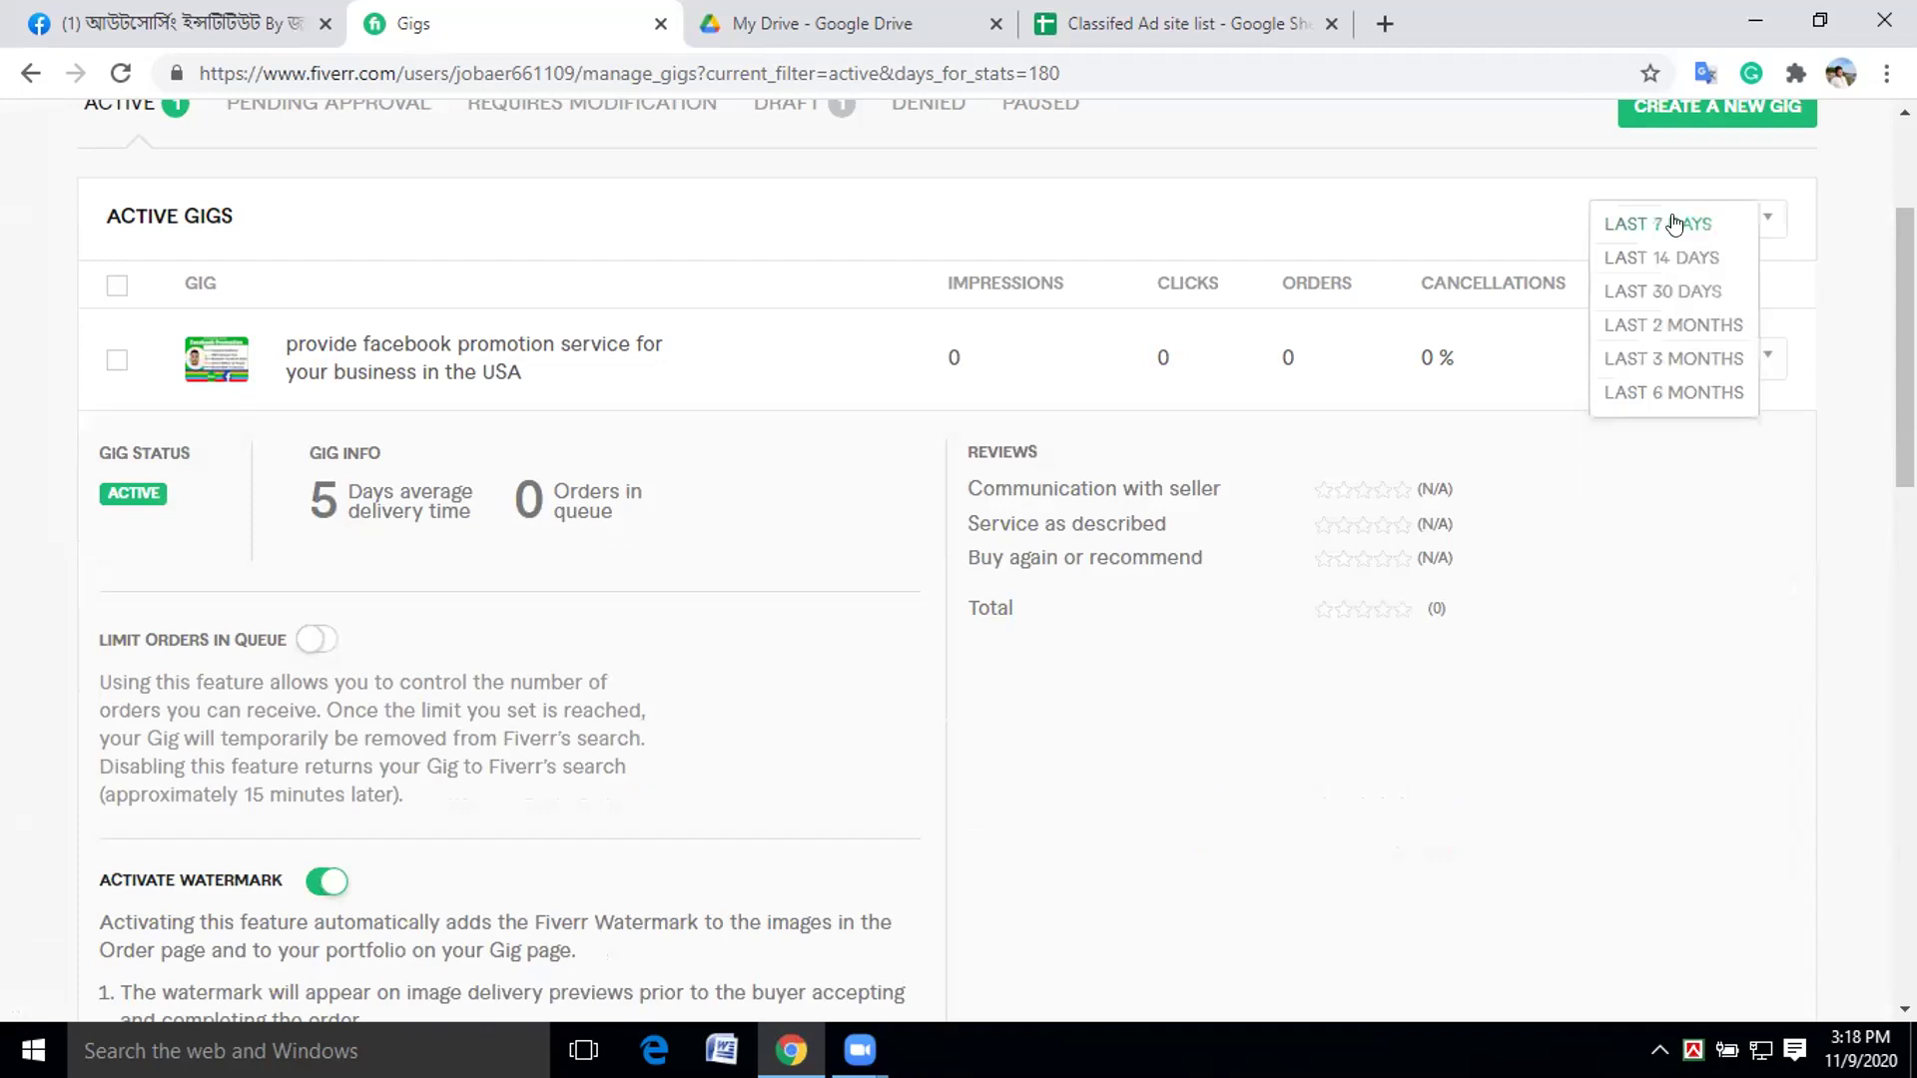
pyautogui.click(1674, 224)
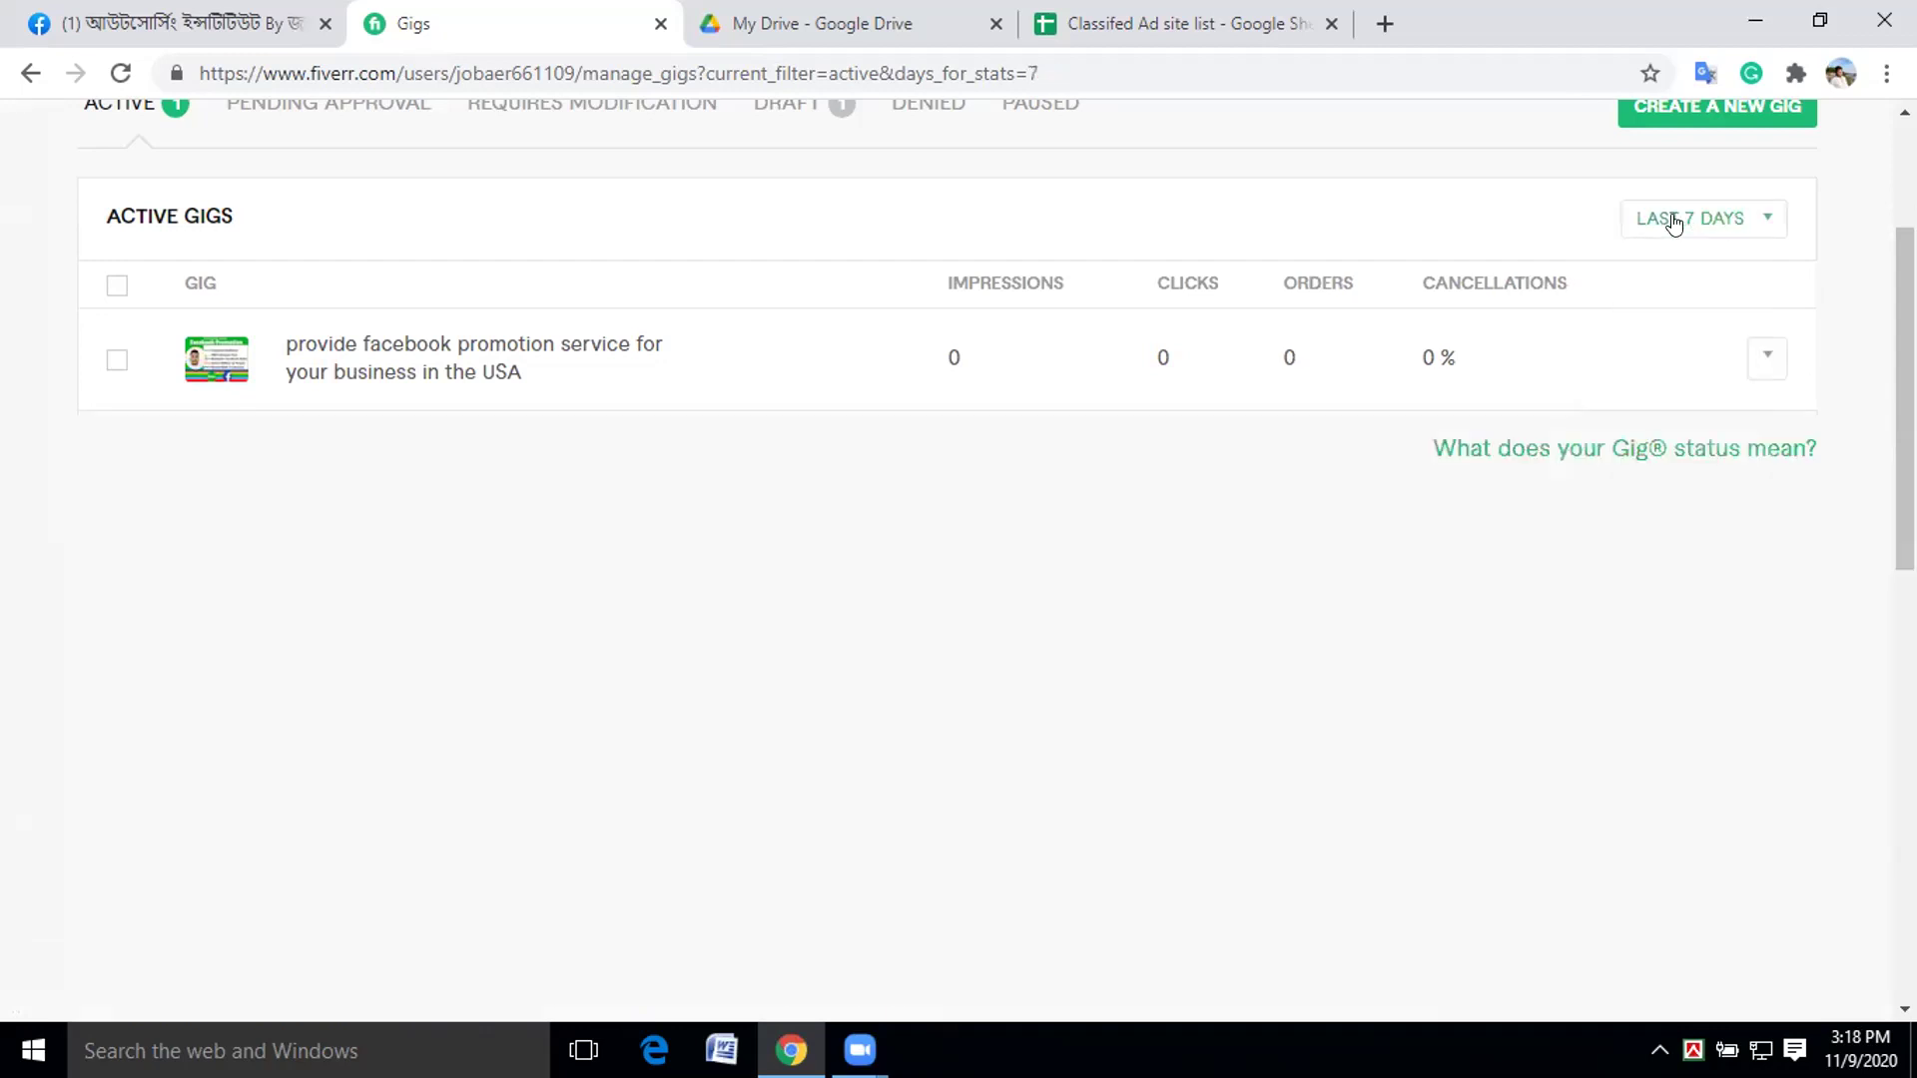
pyautogui.click(1763, 369)
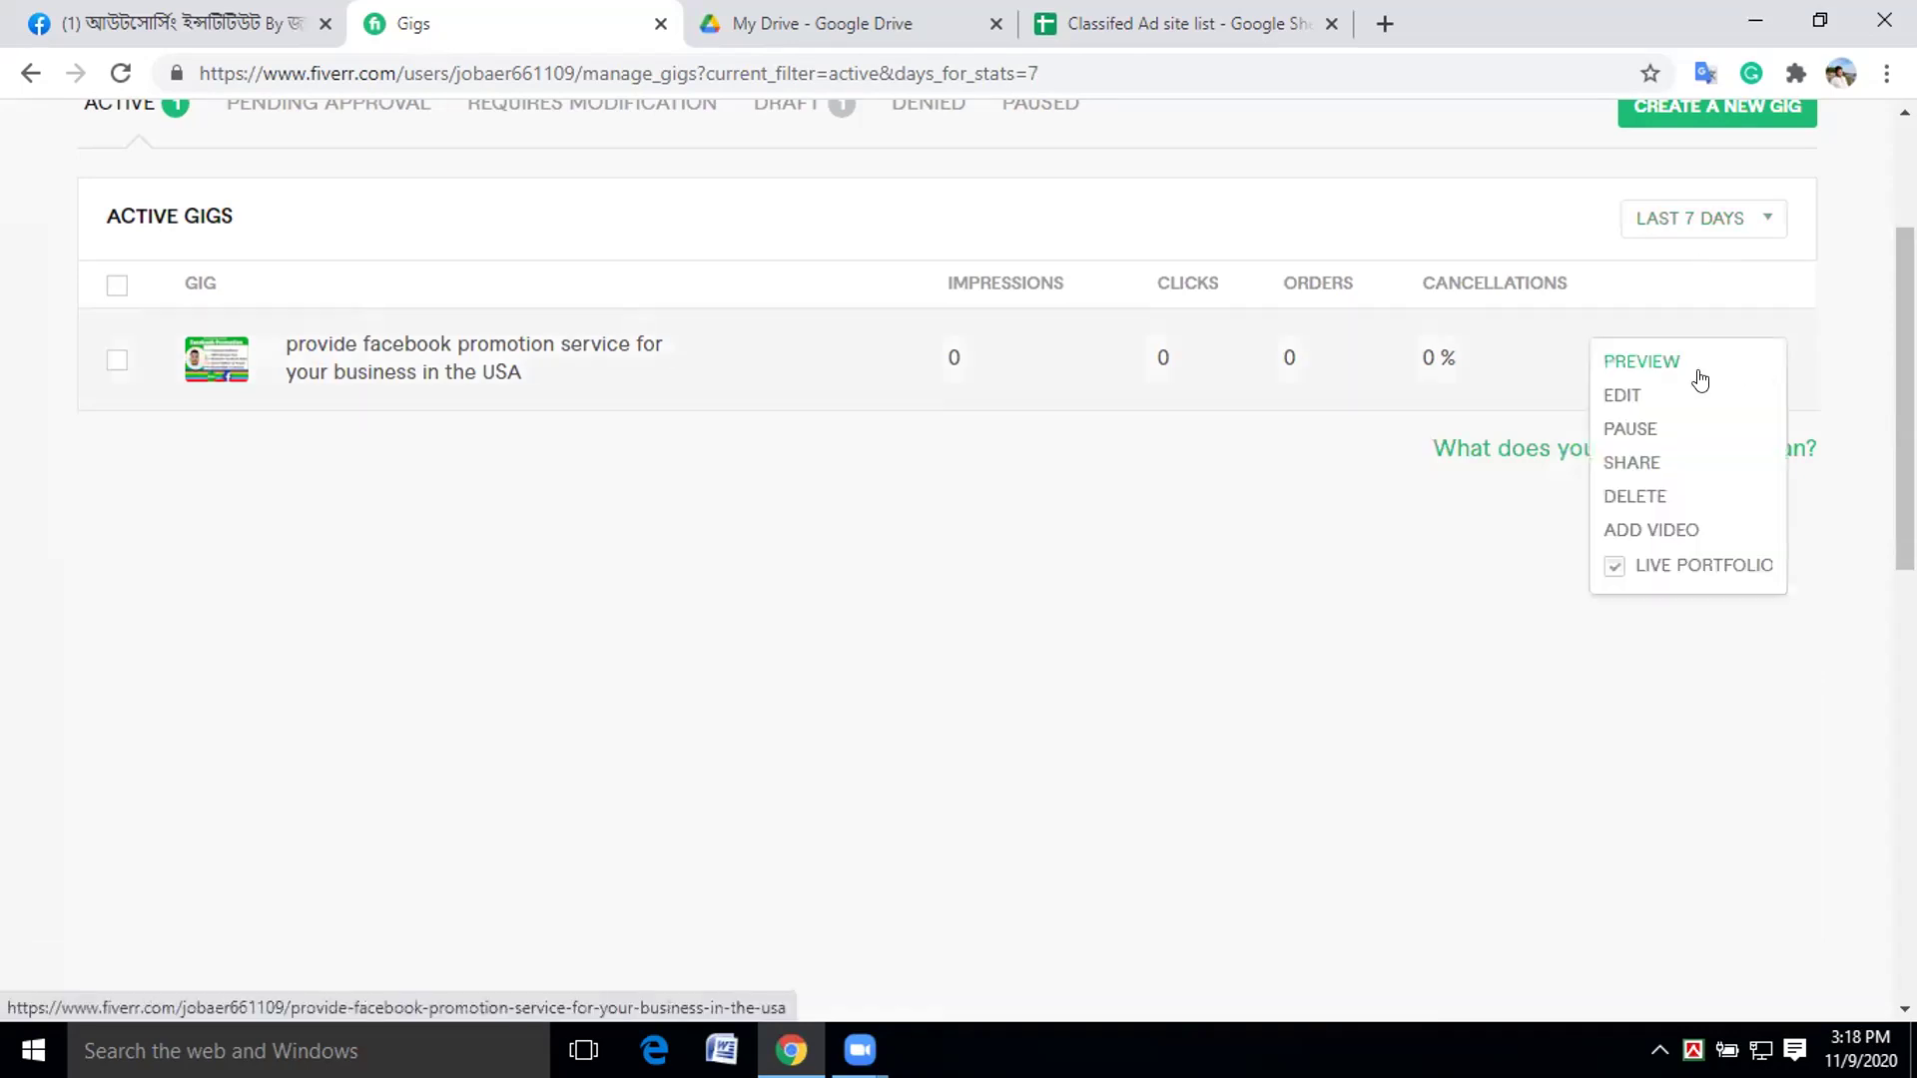
pyautogui.click(1641, 359)
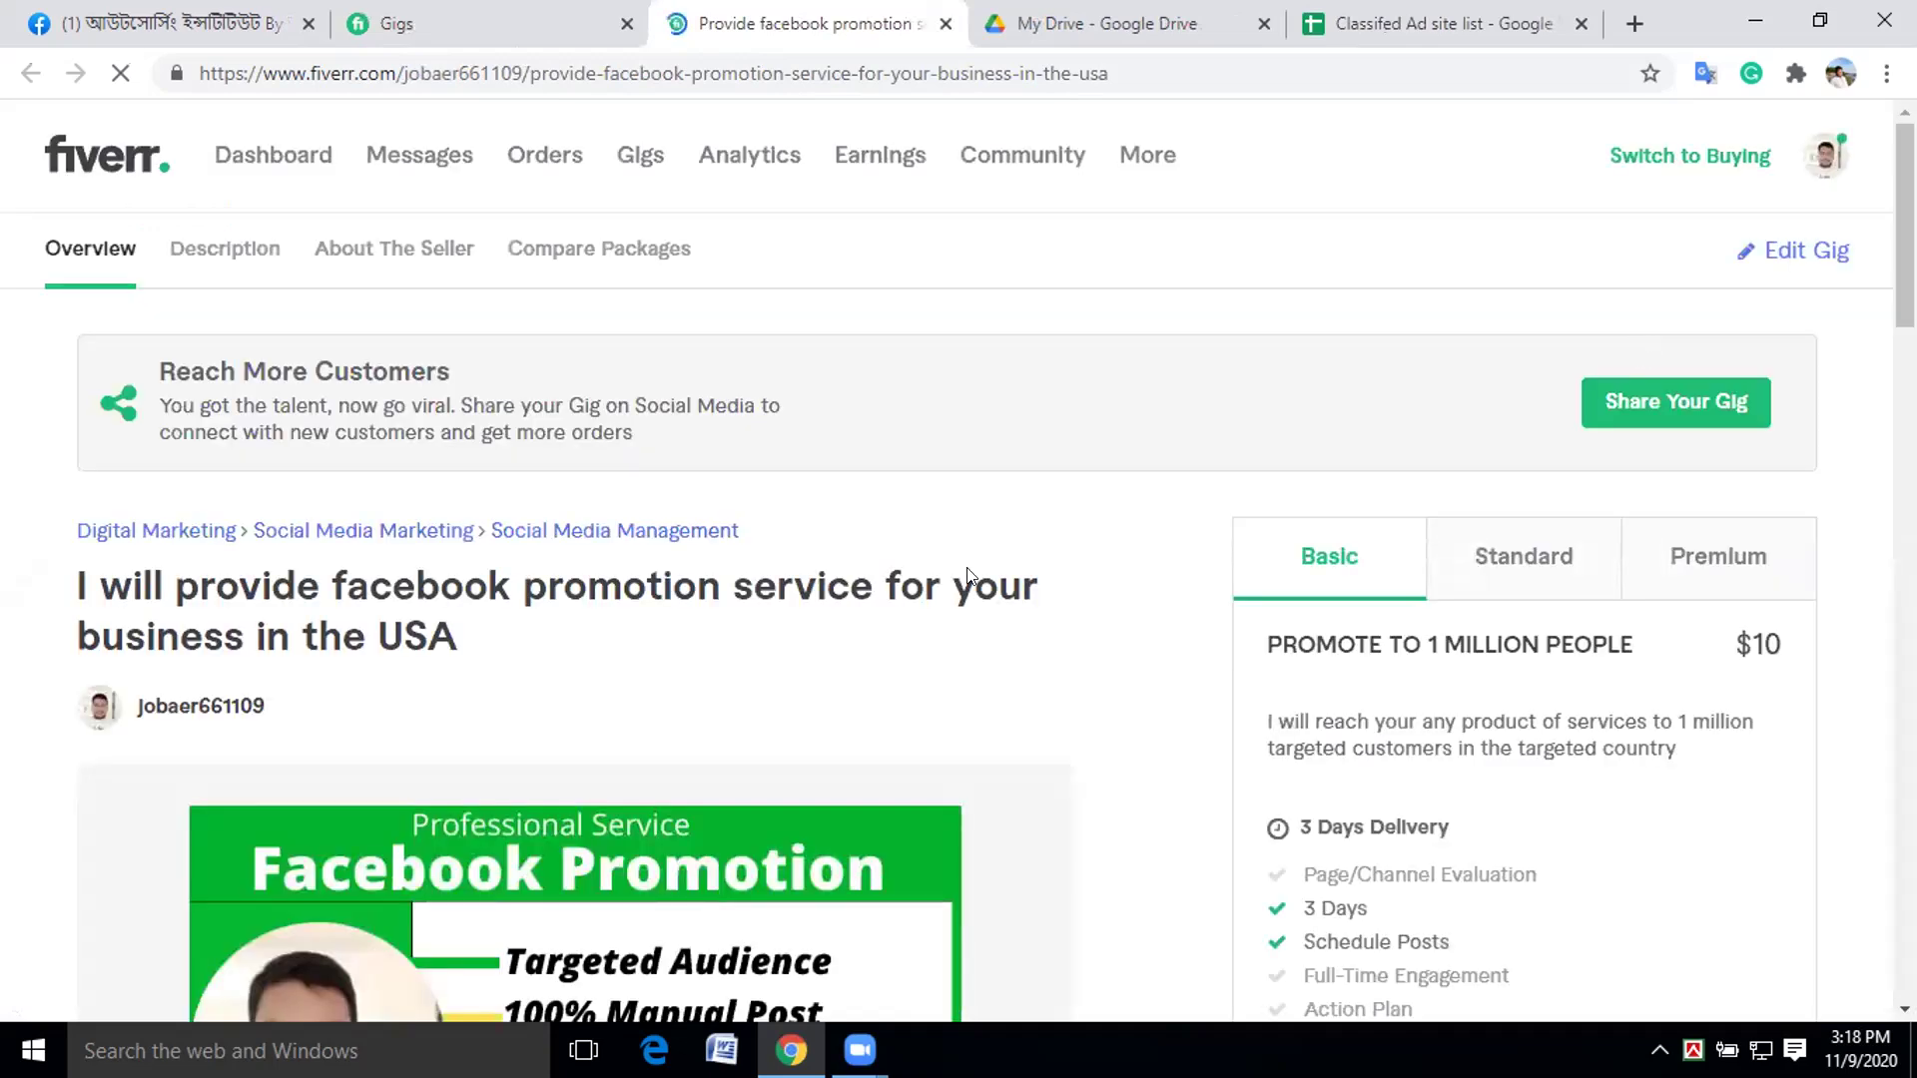
# Review the gig's public page, including its images, seller information, package comparison and related tags.
pyautogui.scroll(-3, 1142, 603)
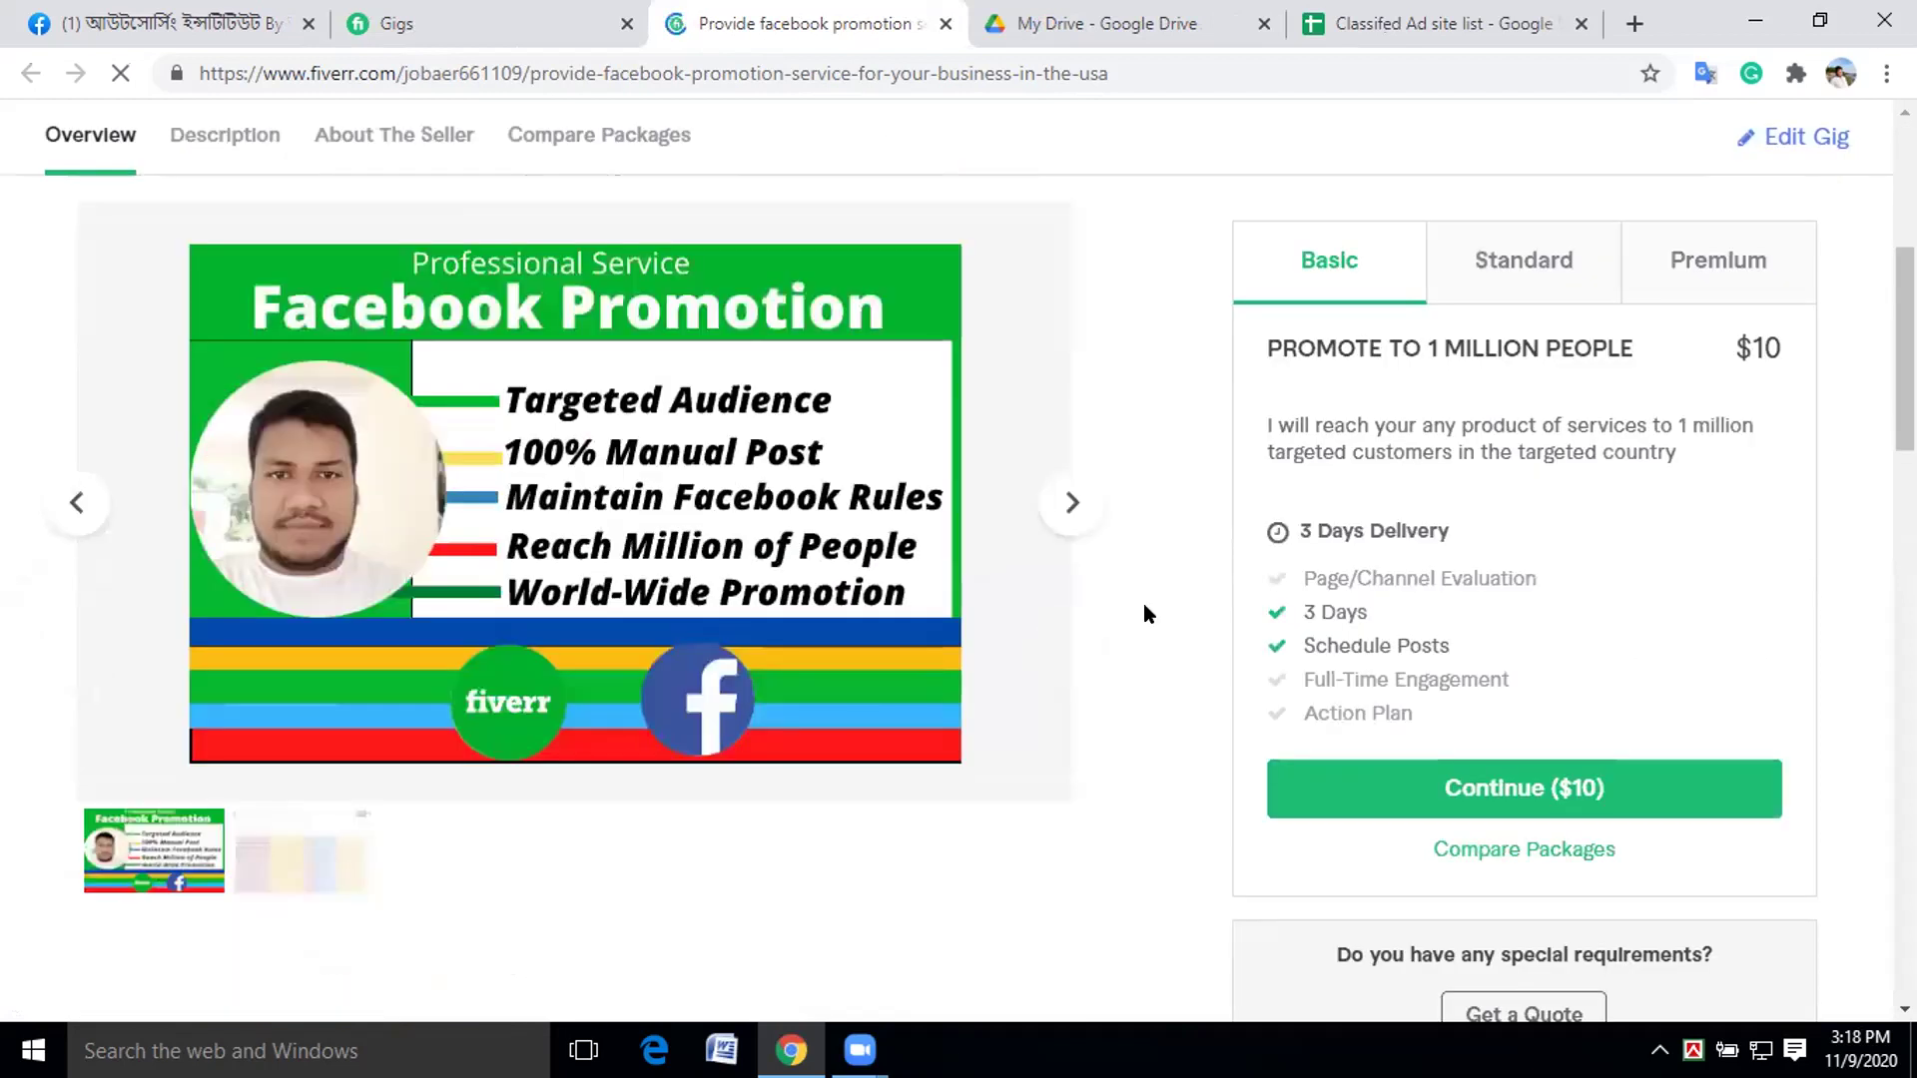
pyautogui.scroll(-1, 1144, 606)
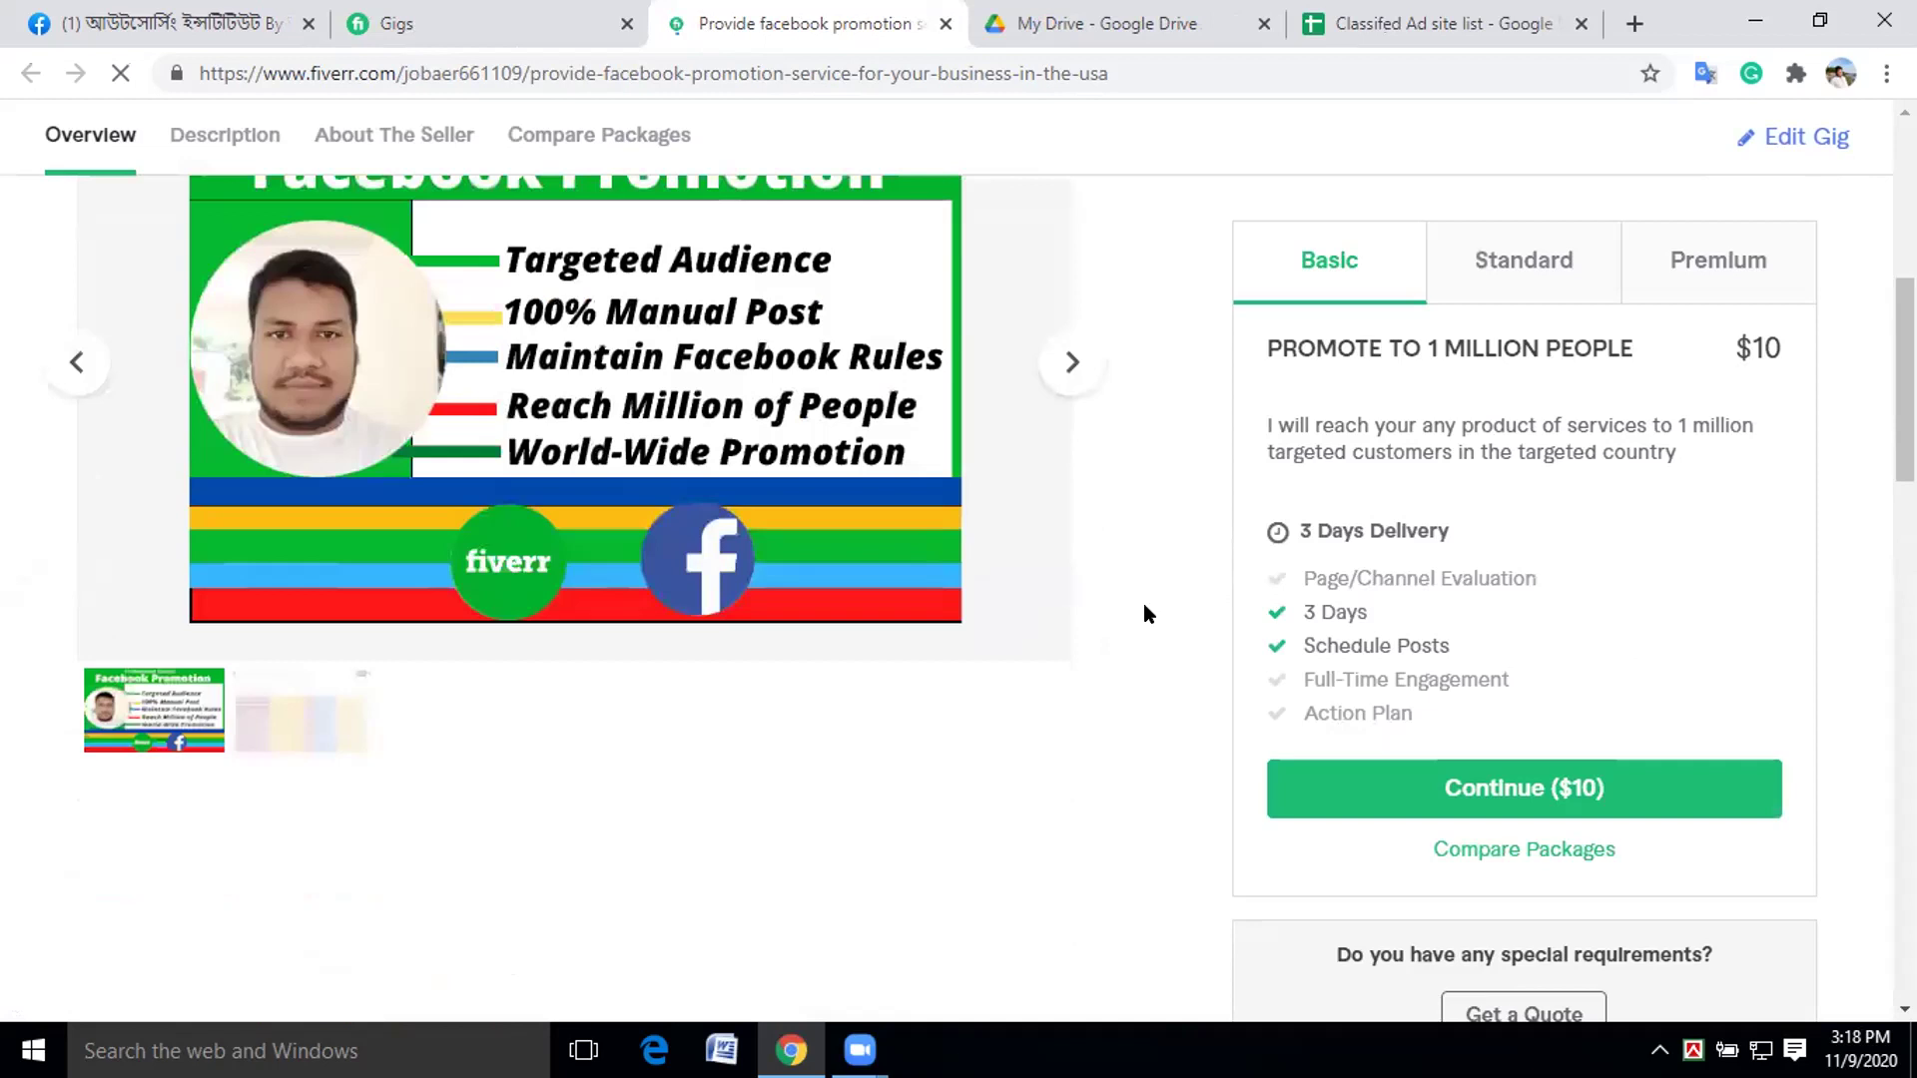
pyautogui.scroll(-3, 1146, 613)
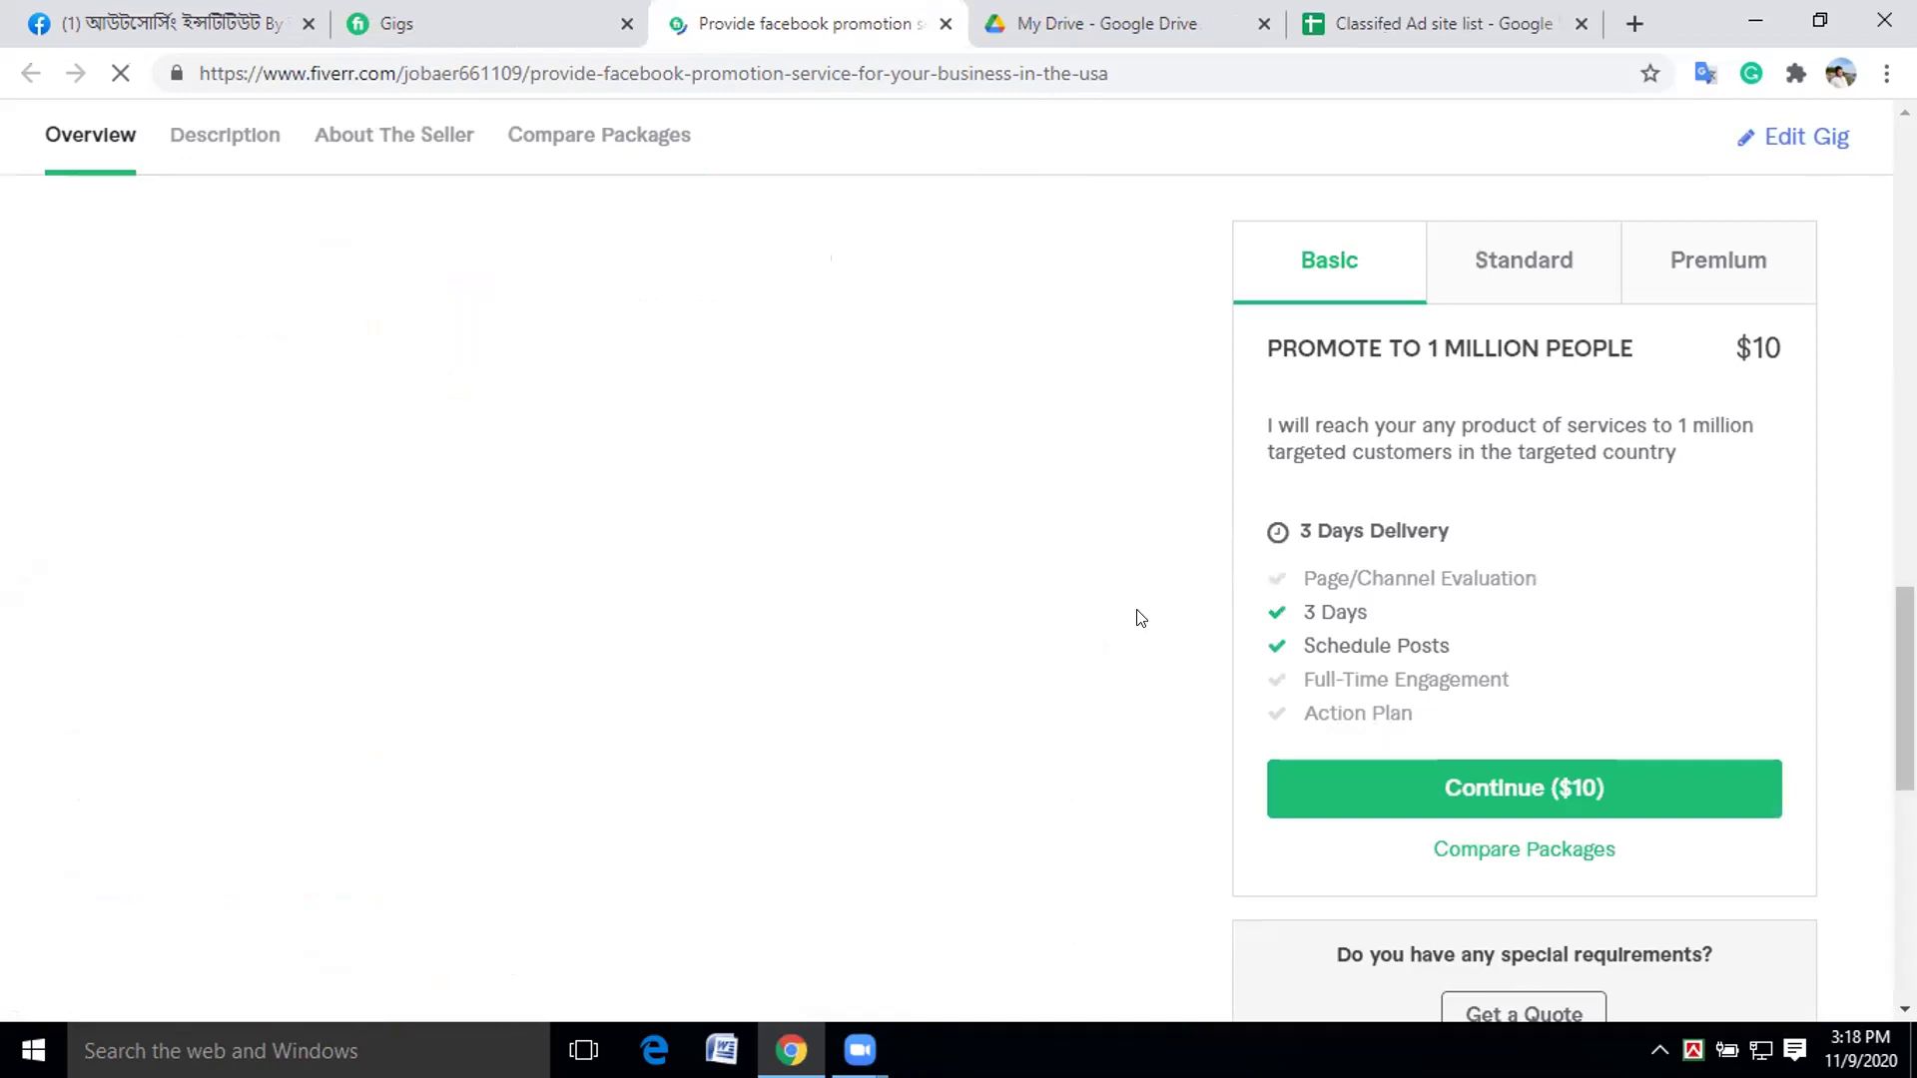
pyautogui.scroll(-5, 1138, 616)
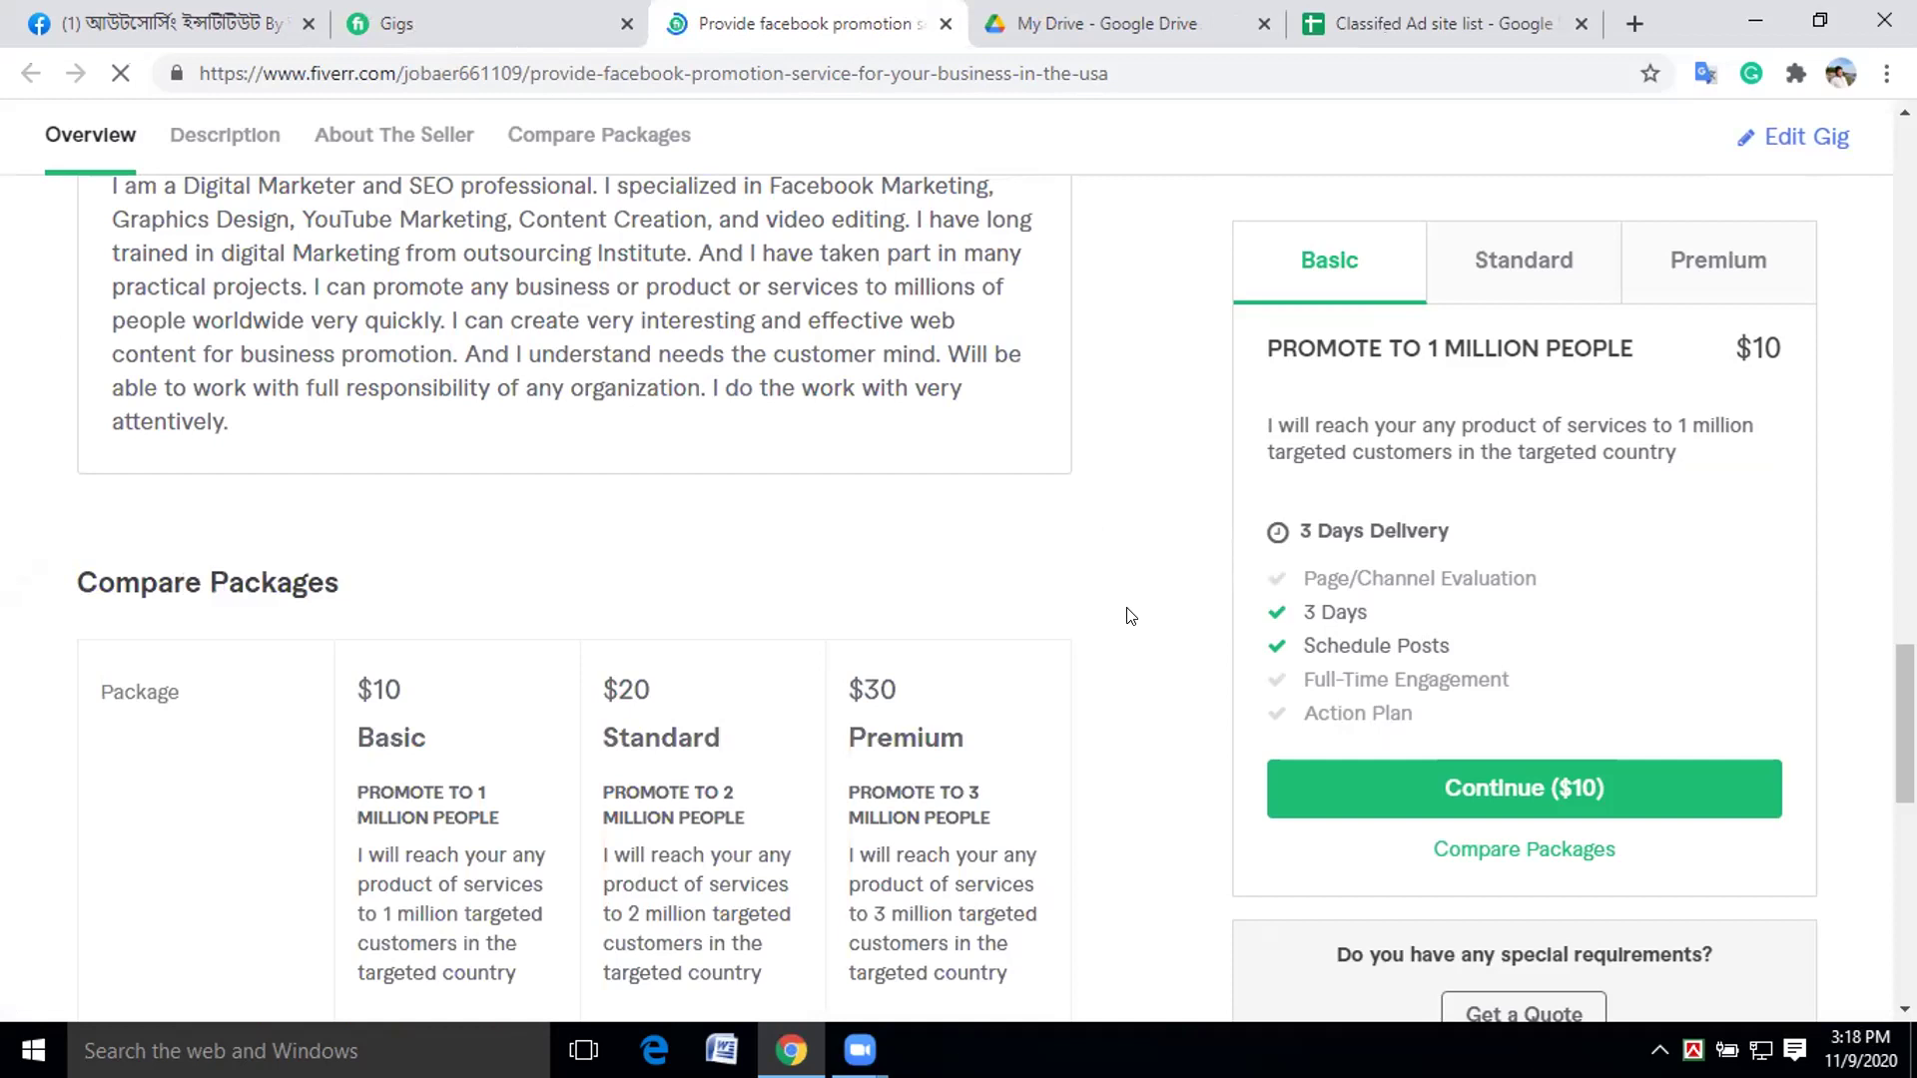
pyautogui.scroll(-8, 1130, 616)
pyautogui.scroll(-3, 1129, 616)
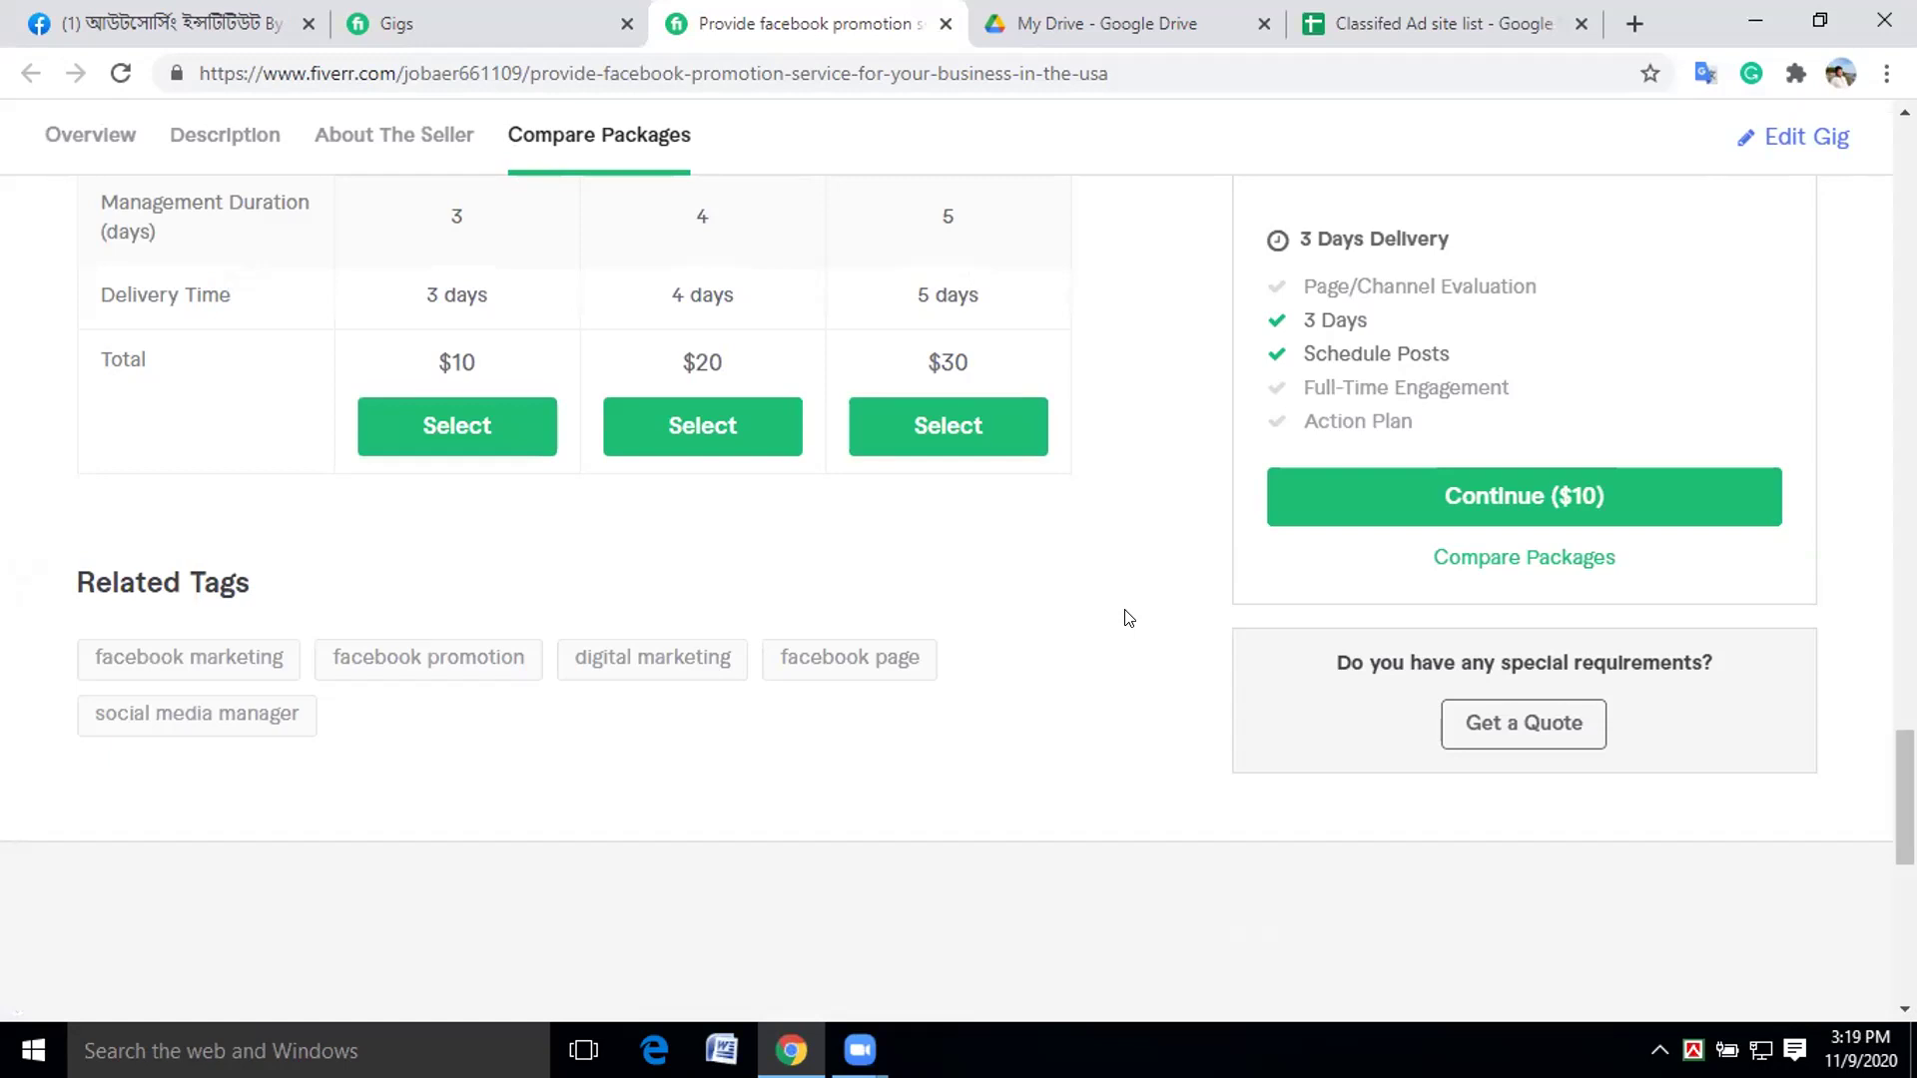
pyautogui.scroll(-1, 1129, 618)
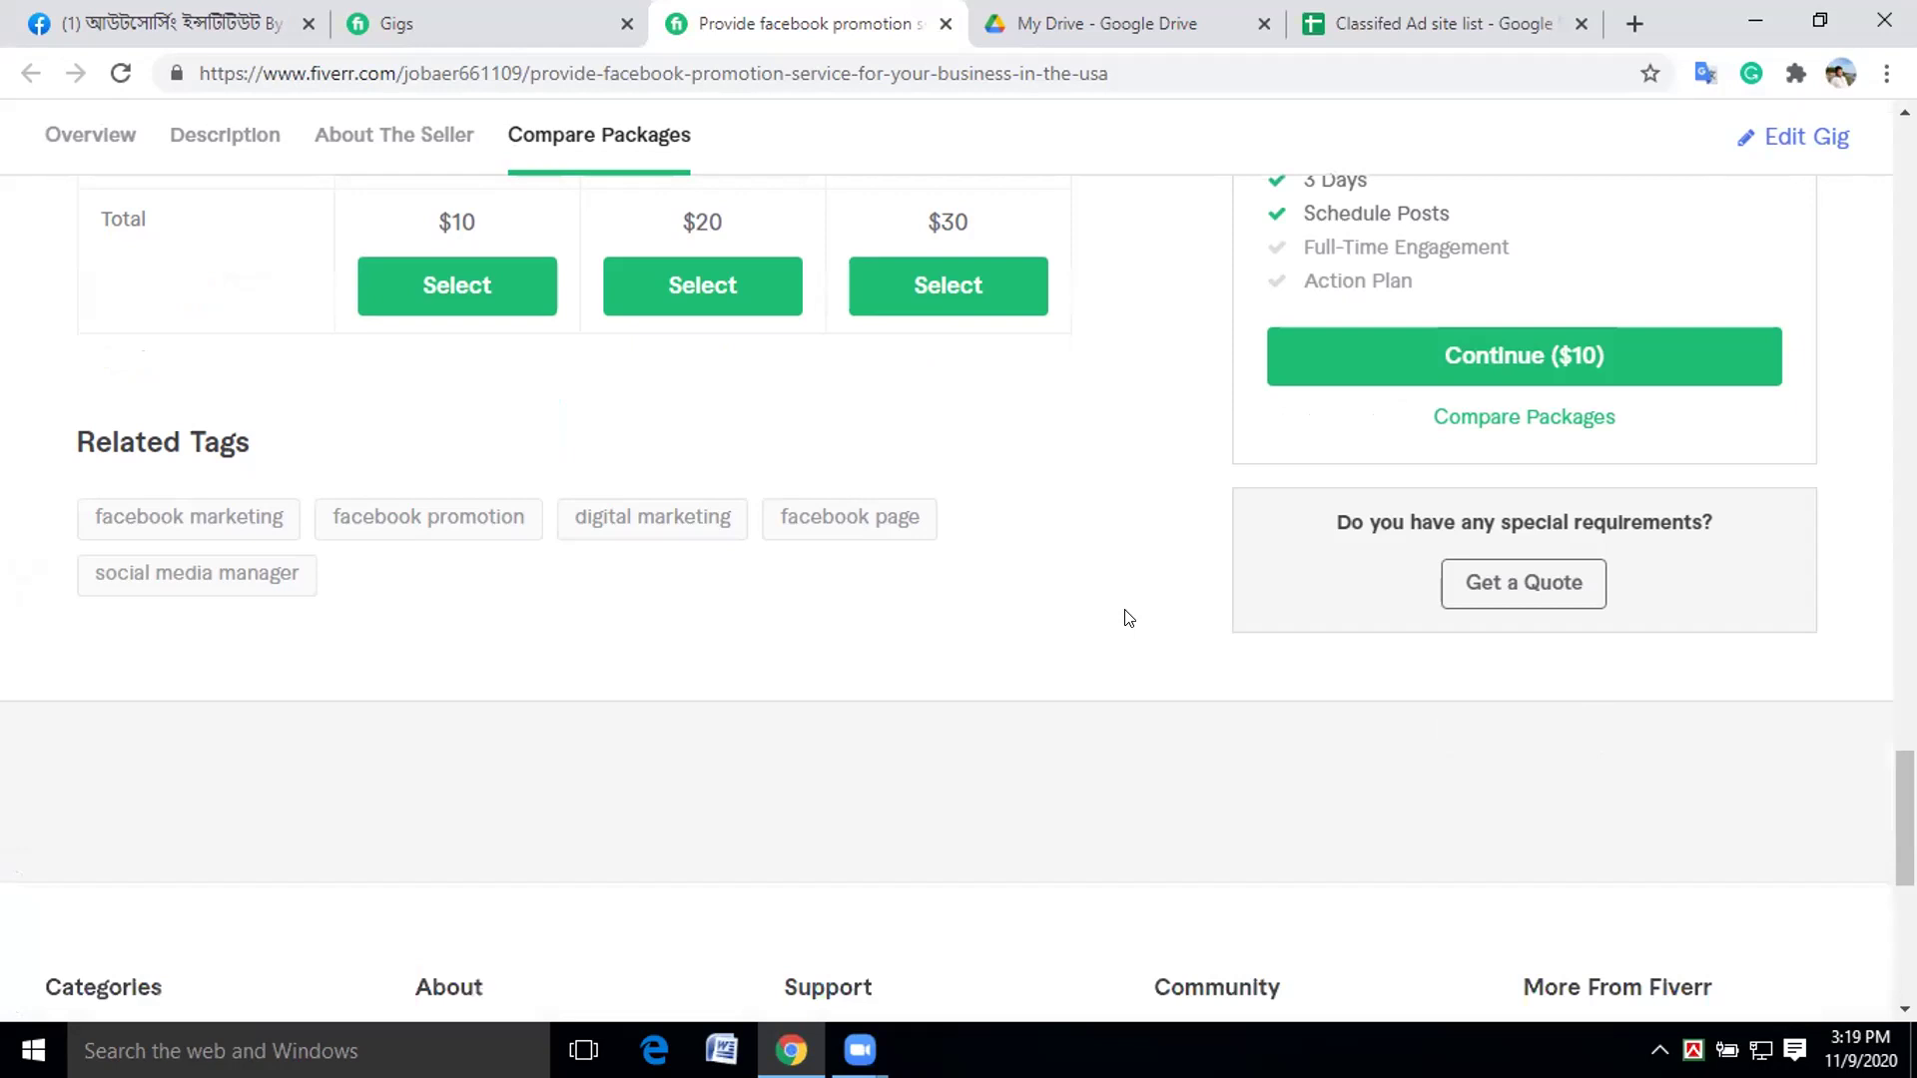
# Open Fiverr's Help & Support site from the gig page and show the popular topics for Sellers.
pyautogui.scroll(-5, 1128, 619)
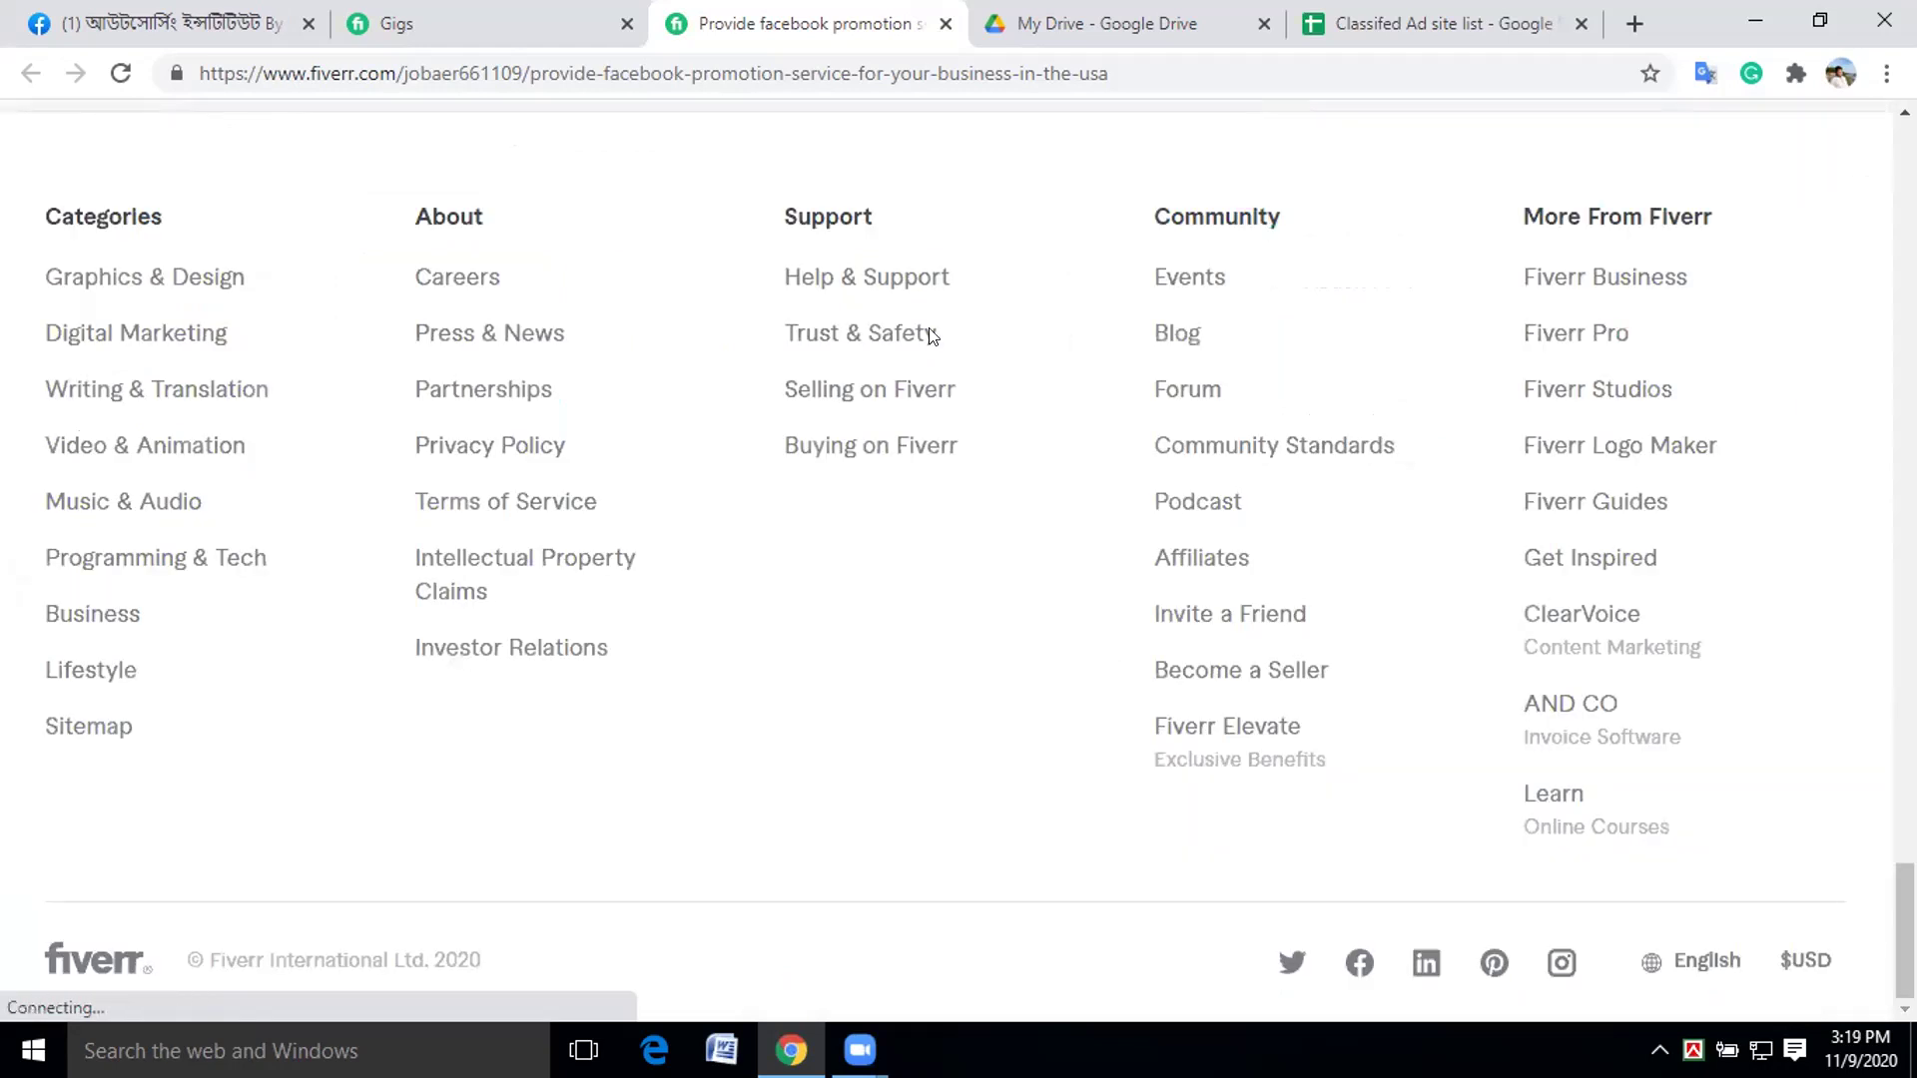
pyautogui.click(807, 279)
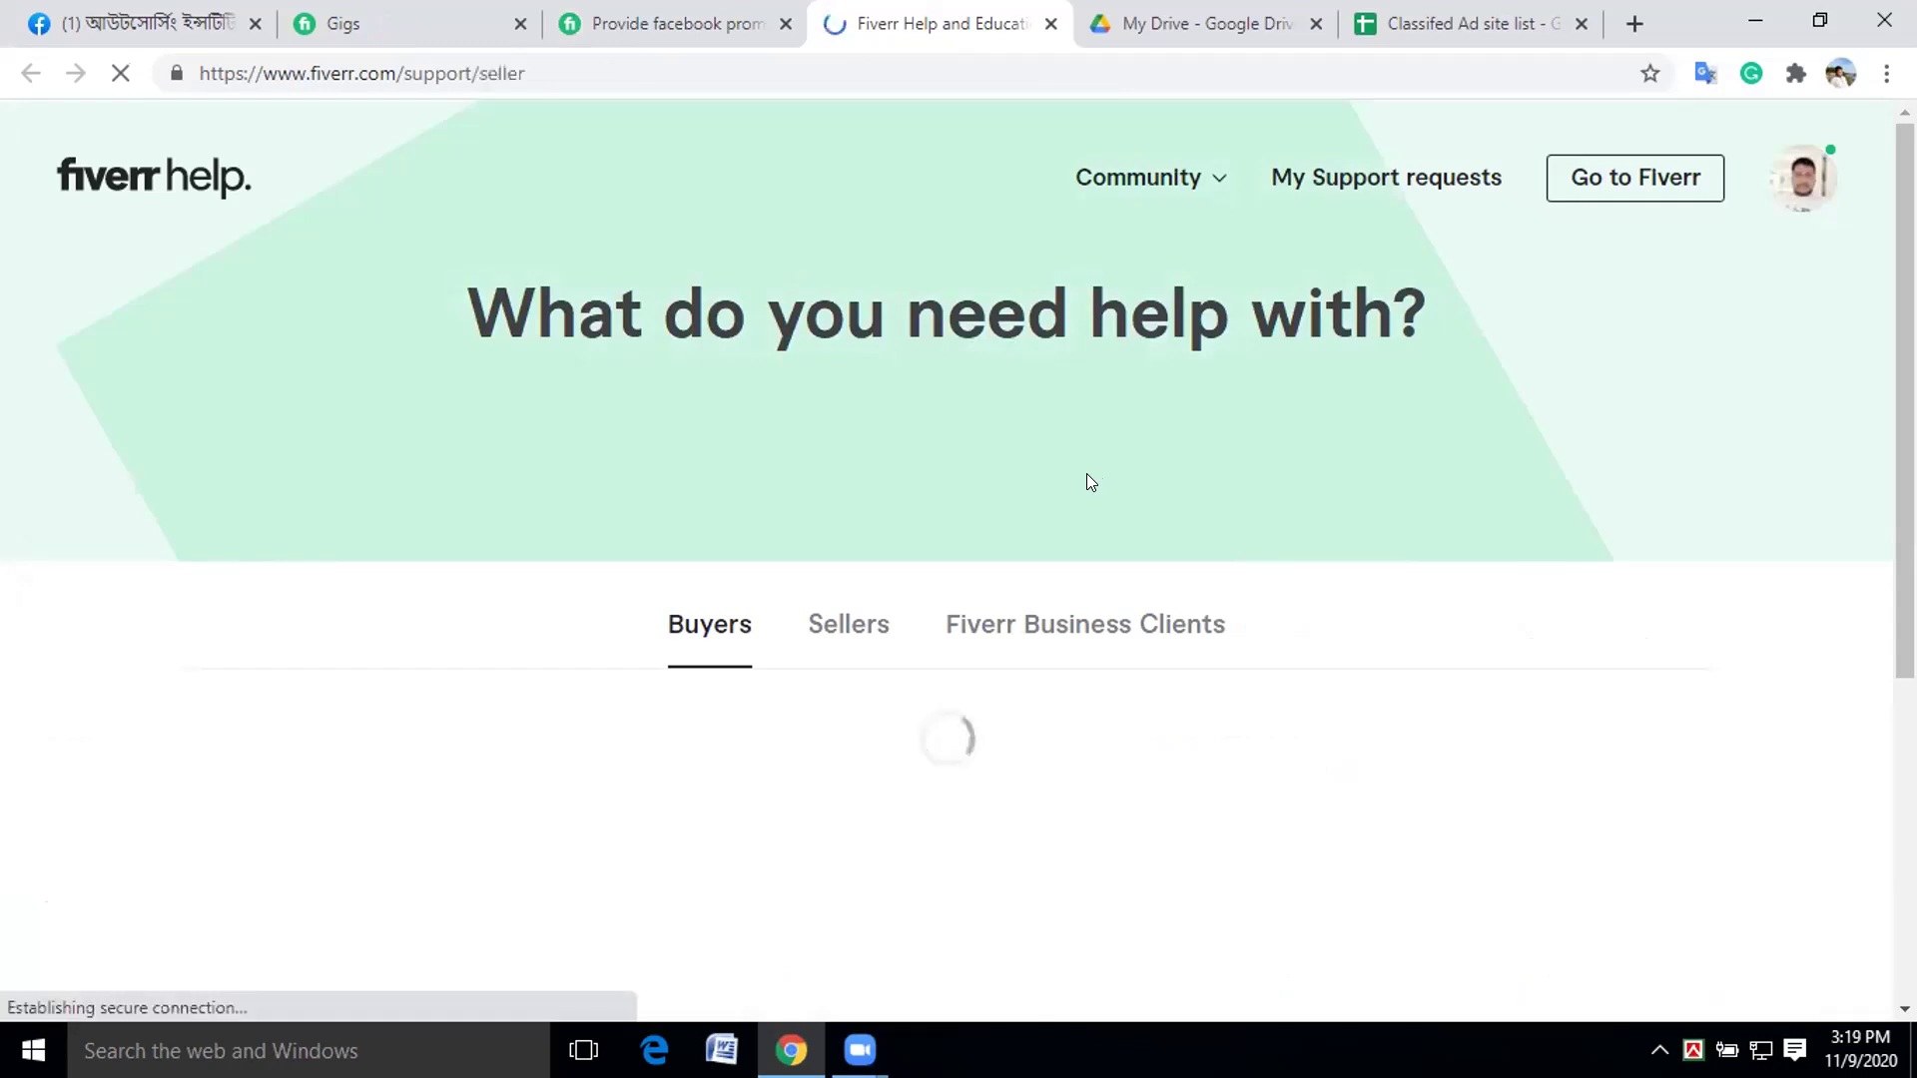
pyautogui.click(844, 631)
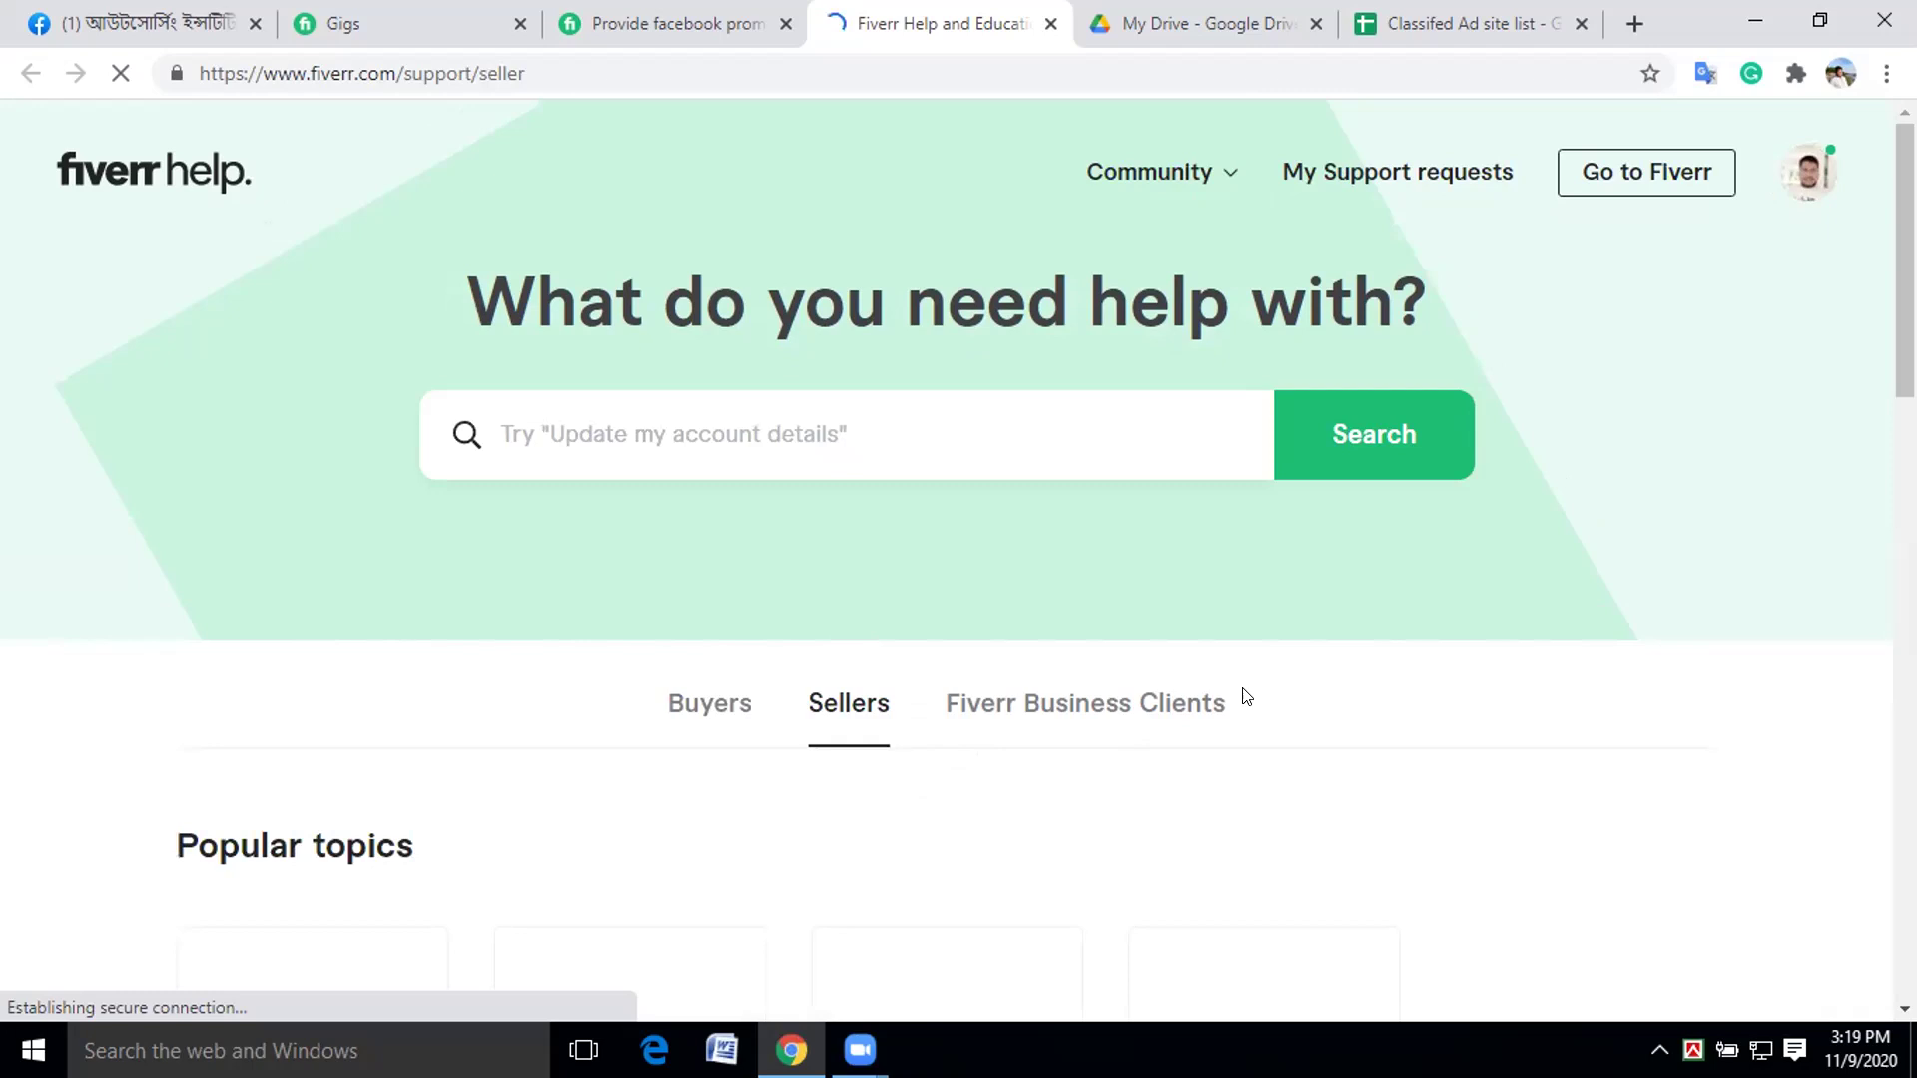
pyautogui.scroll(-3, 1247, 696)
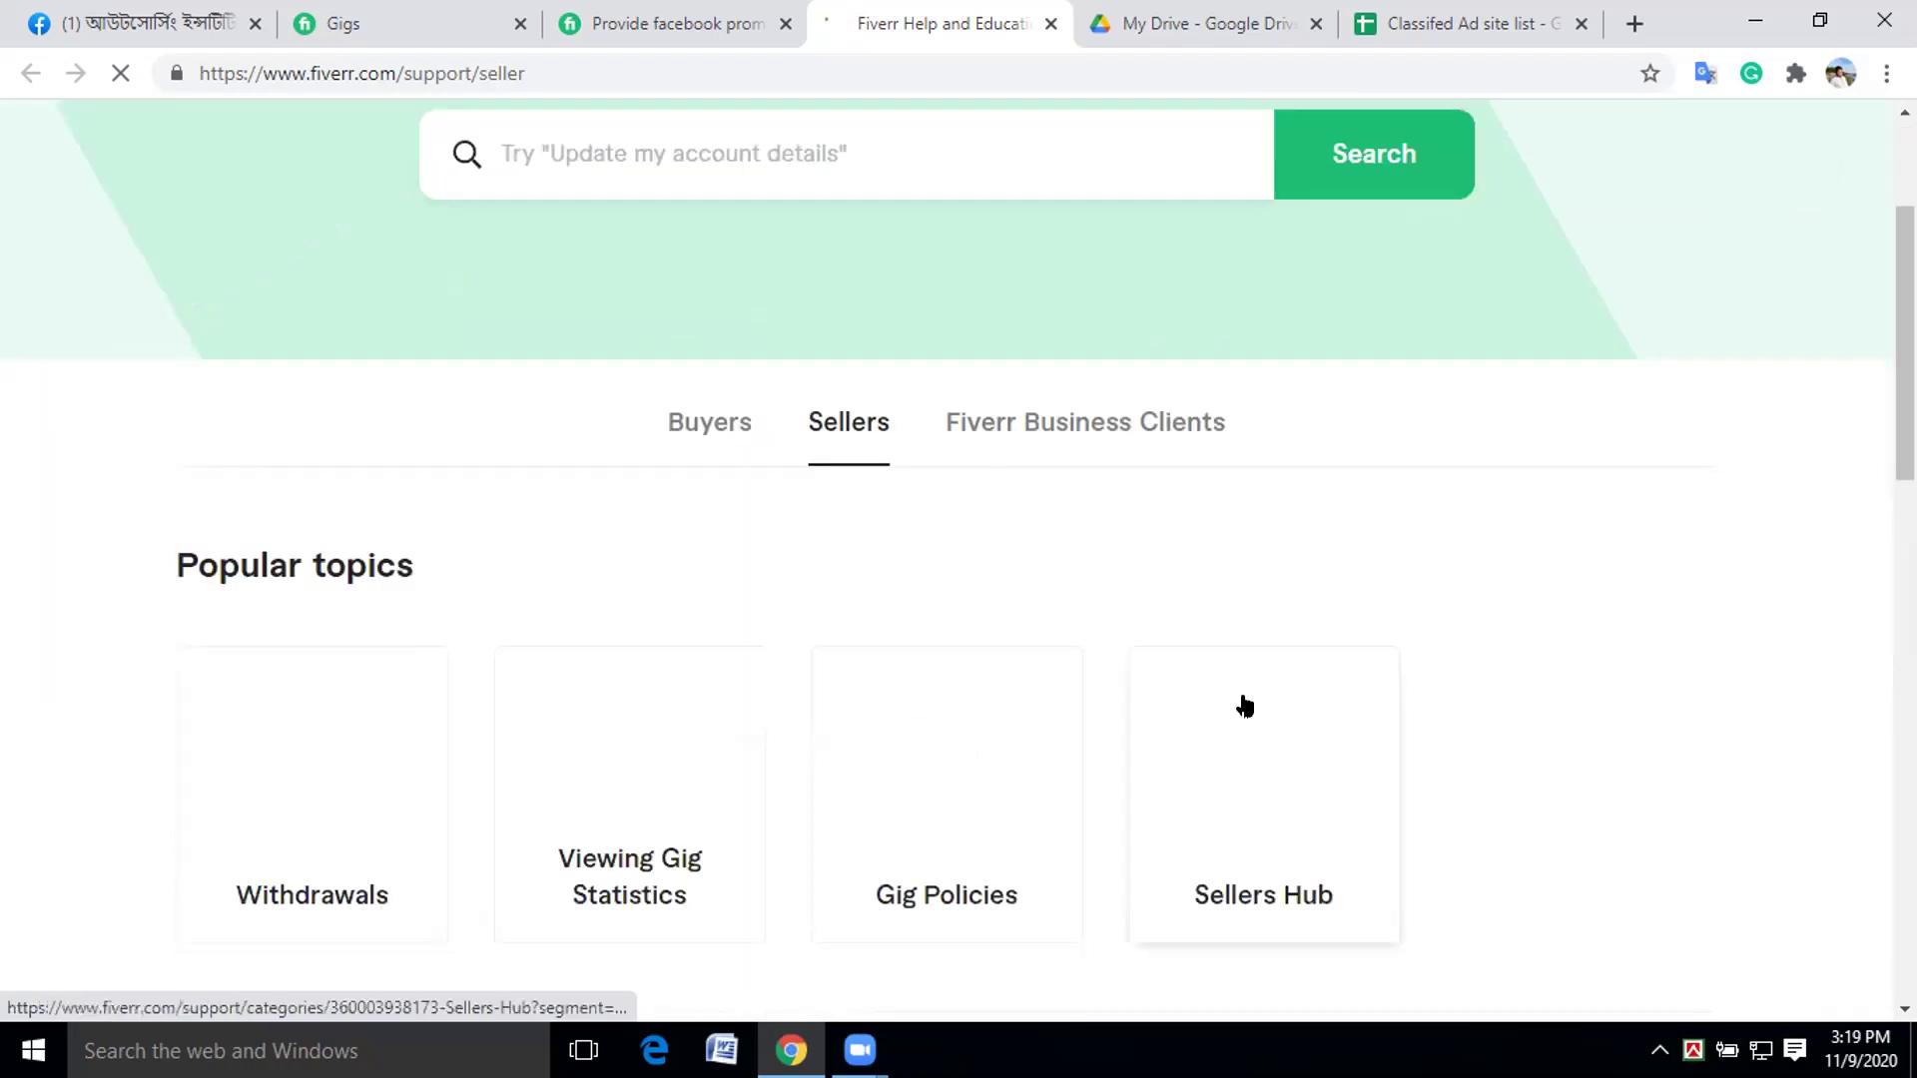
# Go through Gig Policies to the Managing your Gigs article and follow its Check your Gig status link for gigs missing from search.
pyautogui.click(889, 849)
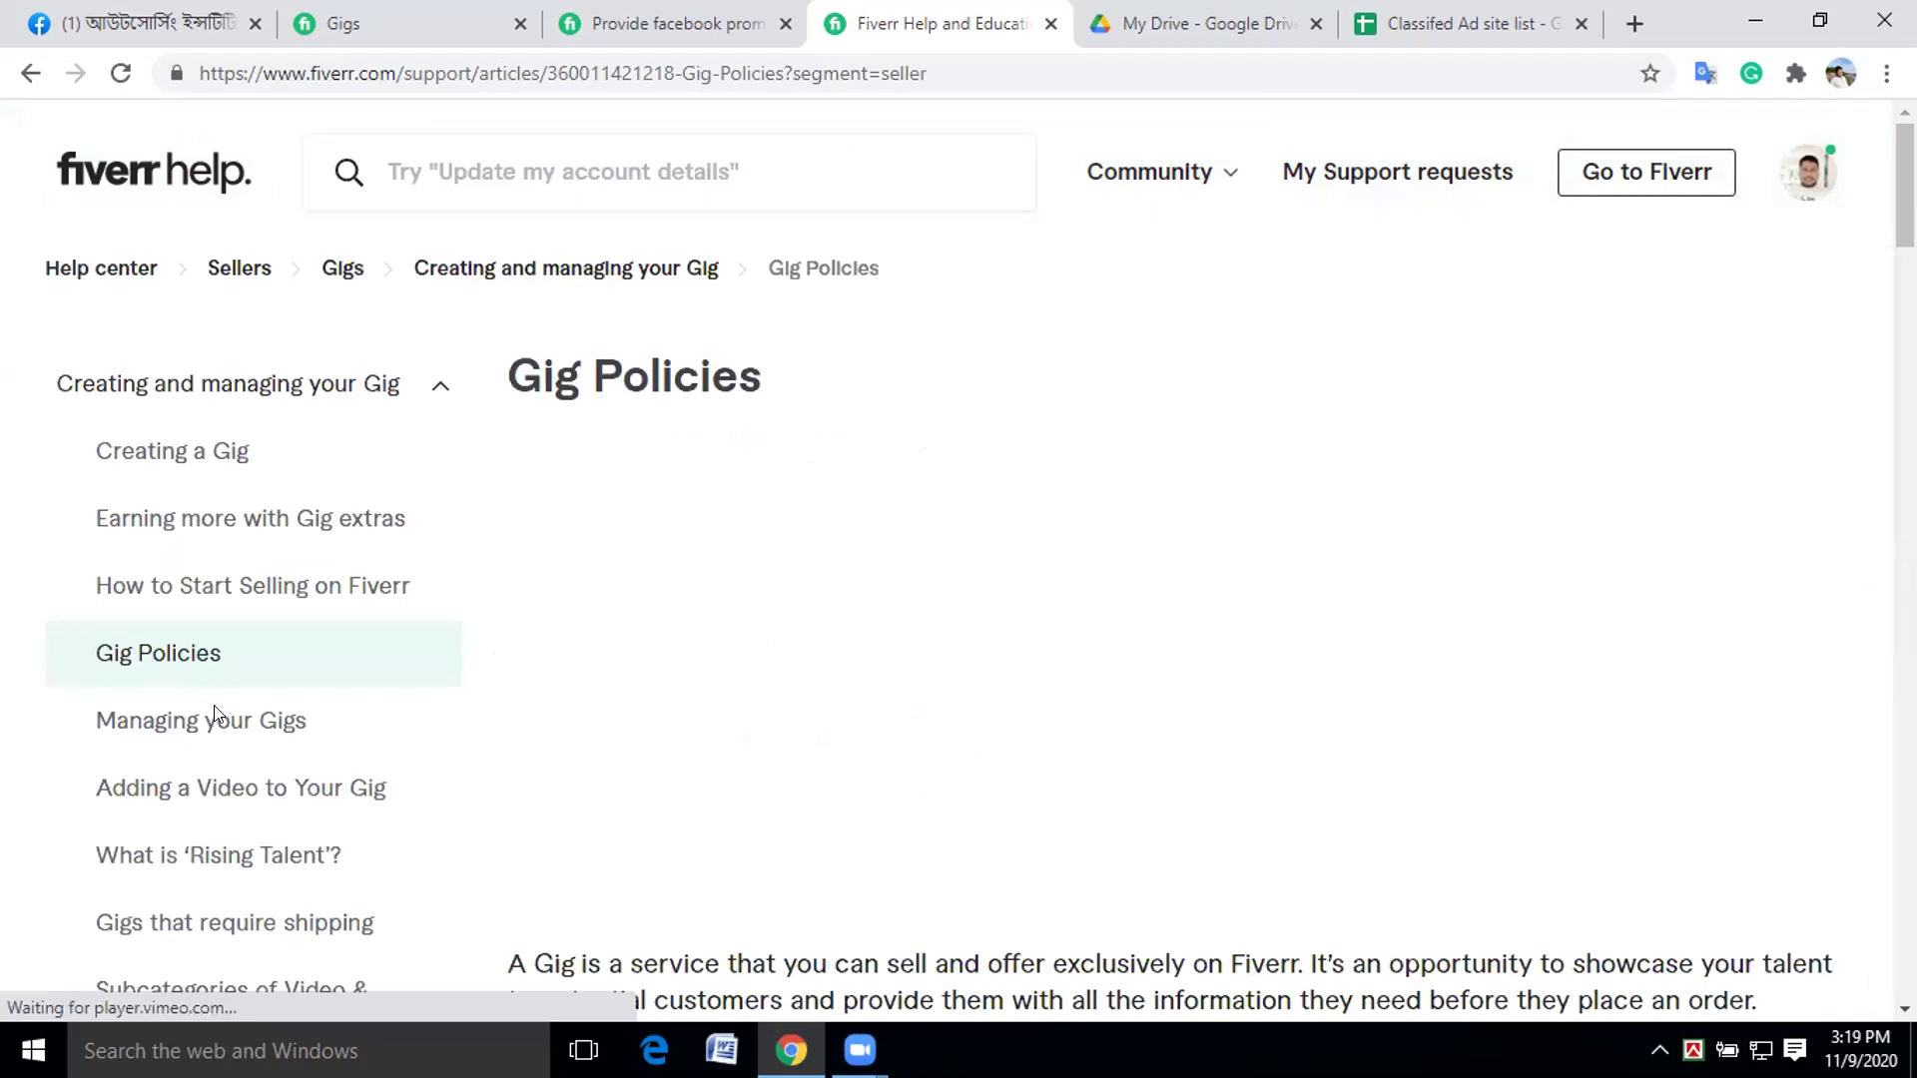
pyautogui.click(164, 727)
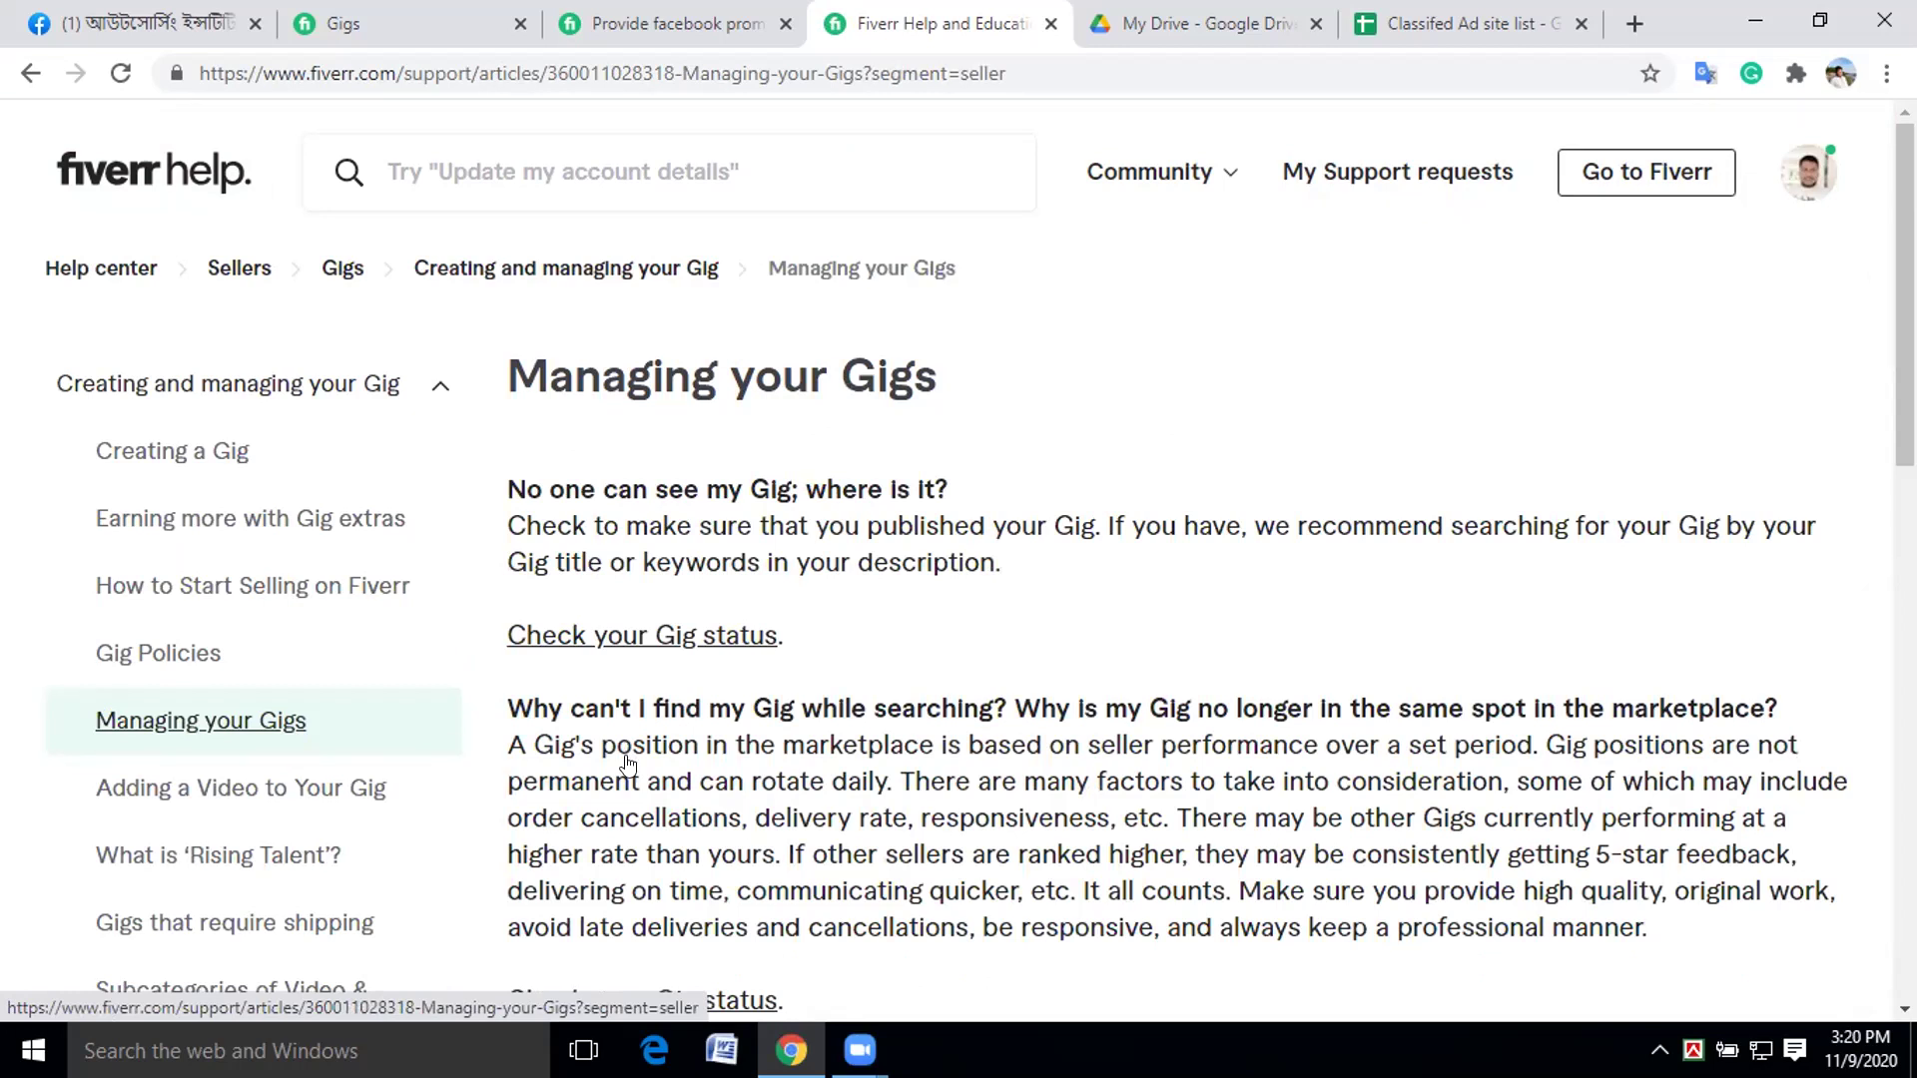
pyautogui.scroll(-1, 628, 749)
pyautogui.scroll(-2, 796, 751)
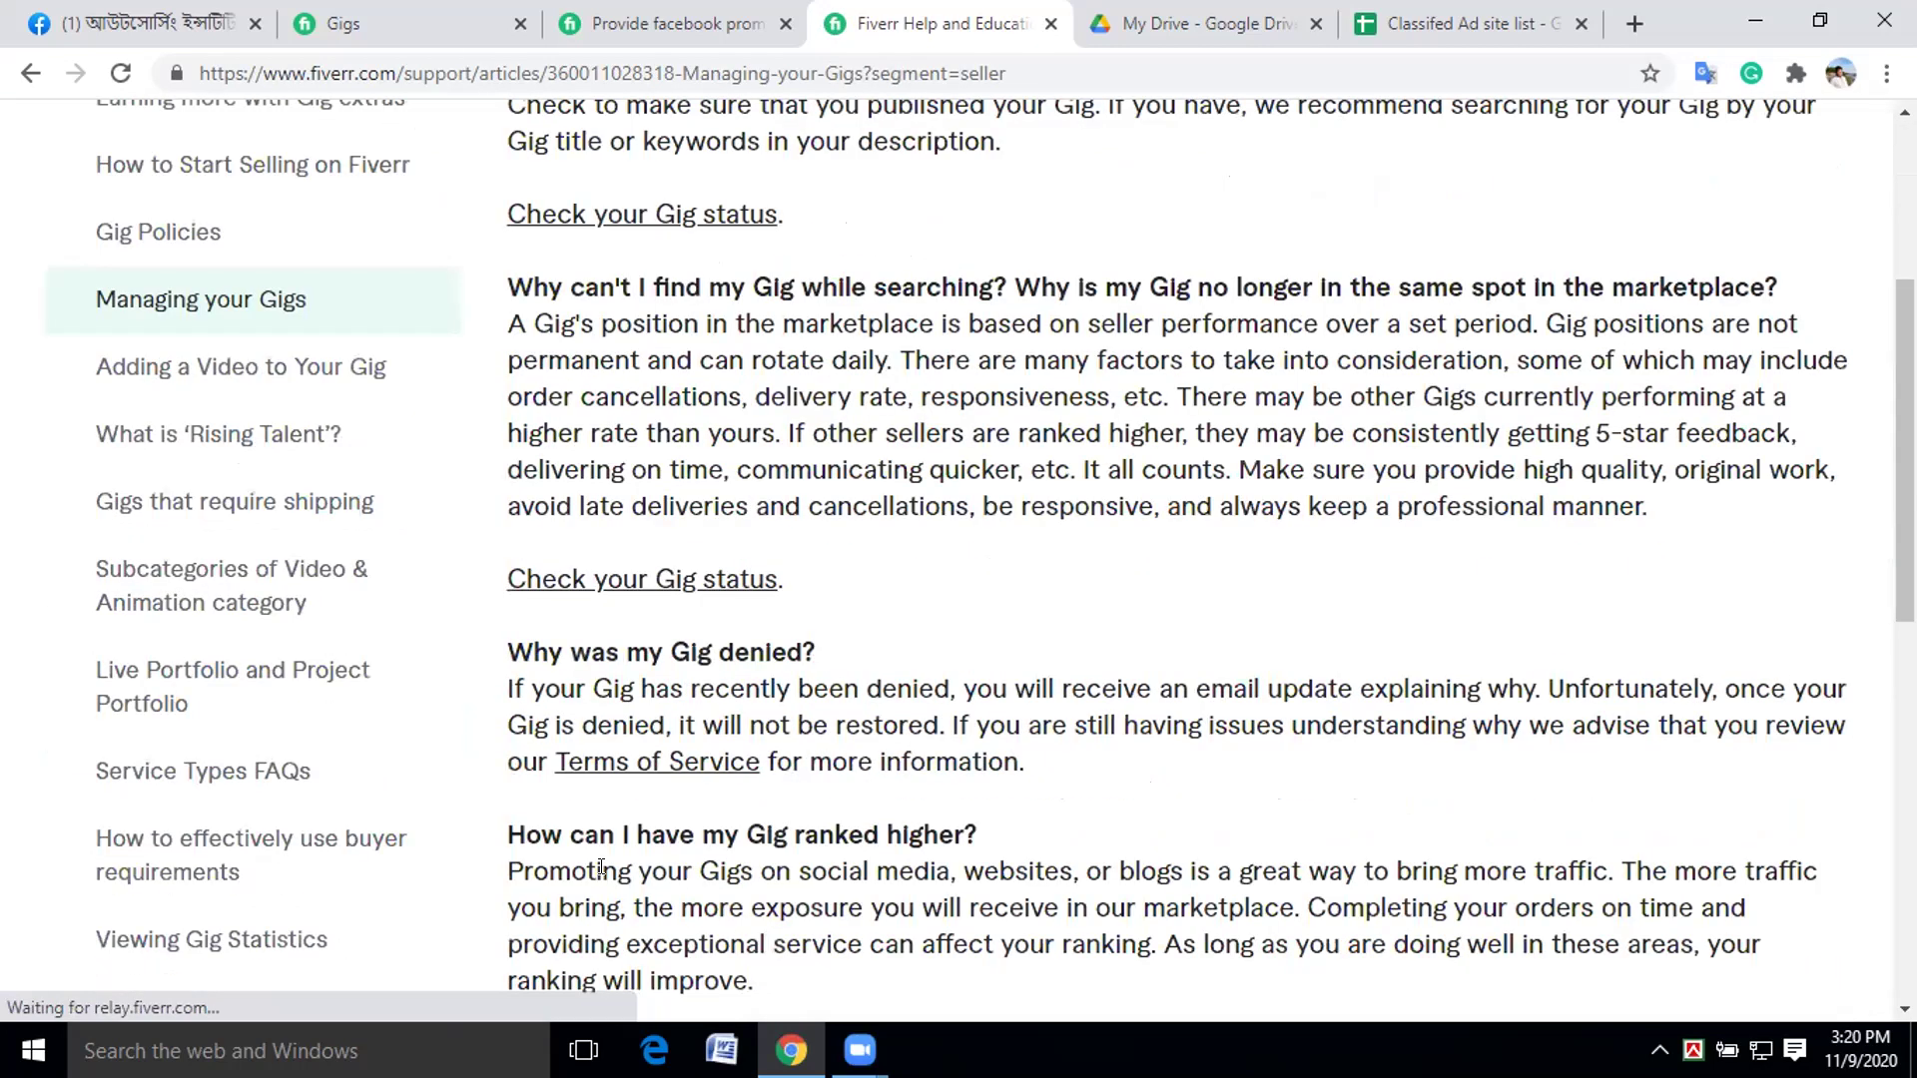
pyautogui.click(599, 579)
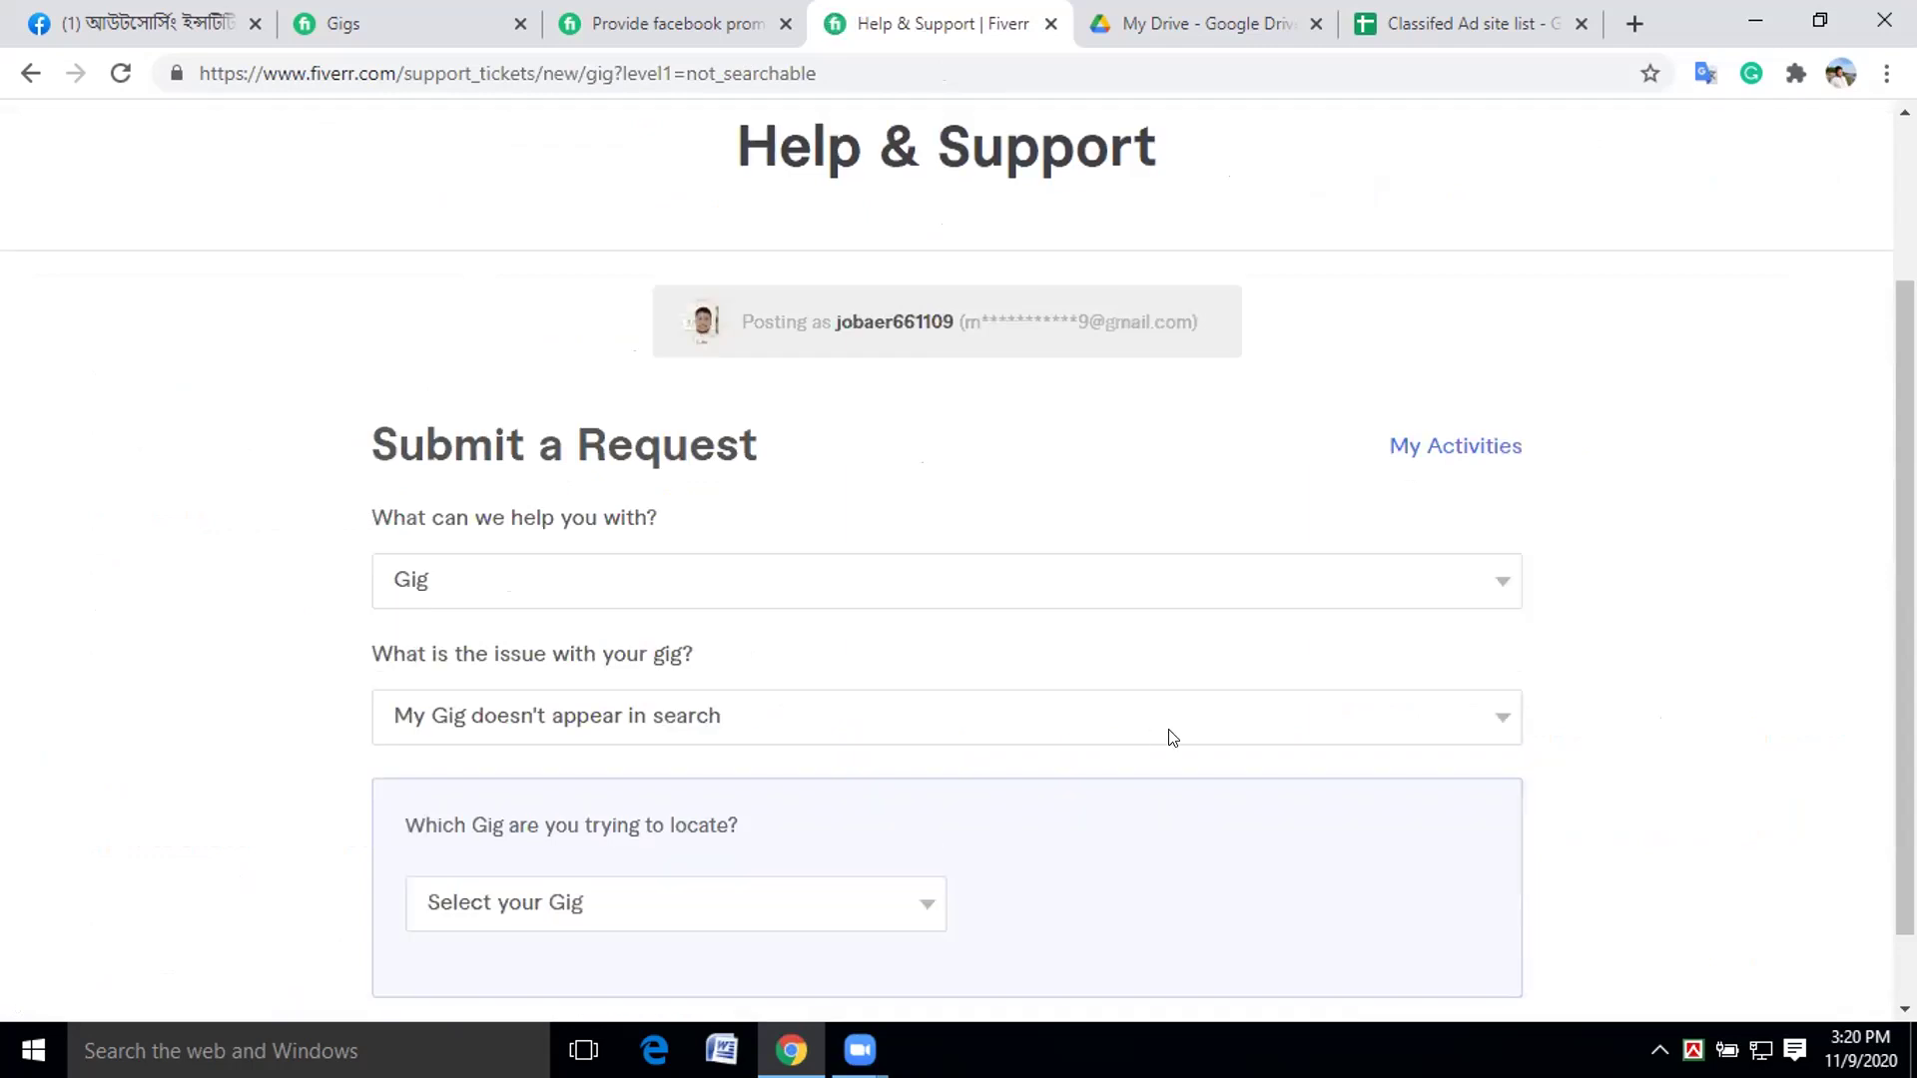
# Choose "provide facebook promotion service for your business in the USA" as the gig to locate and review the support answer.
pyautogui.scroll(-1, 1173, 737)
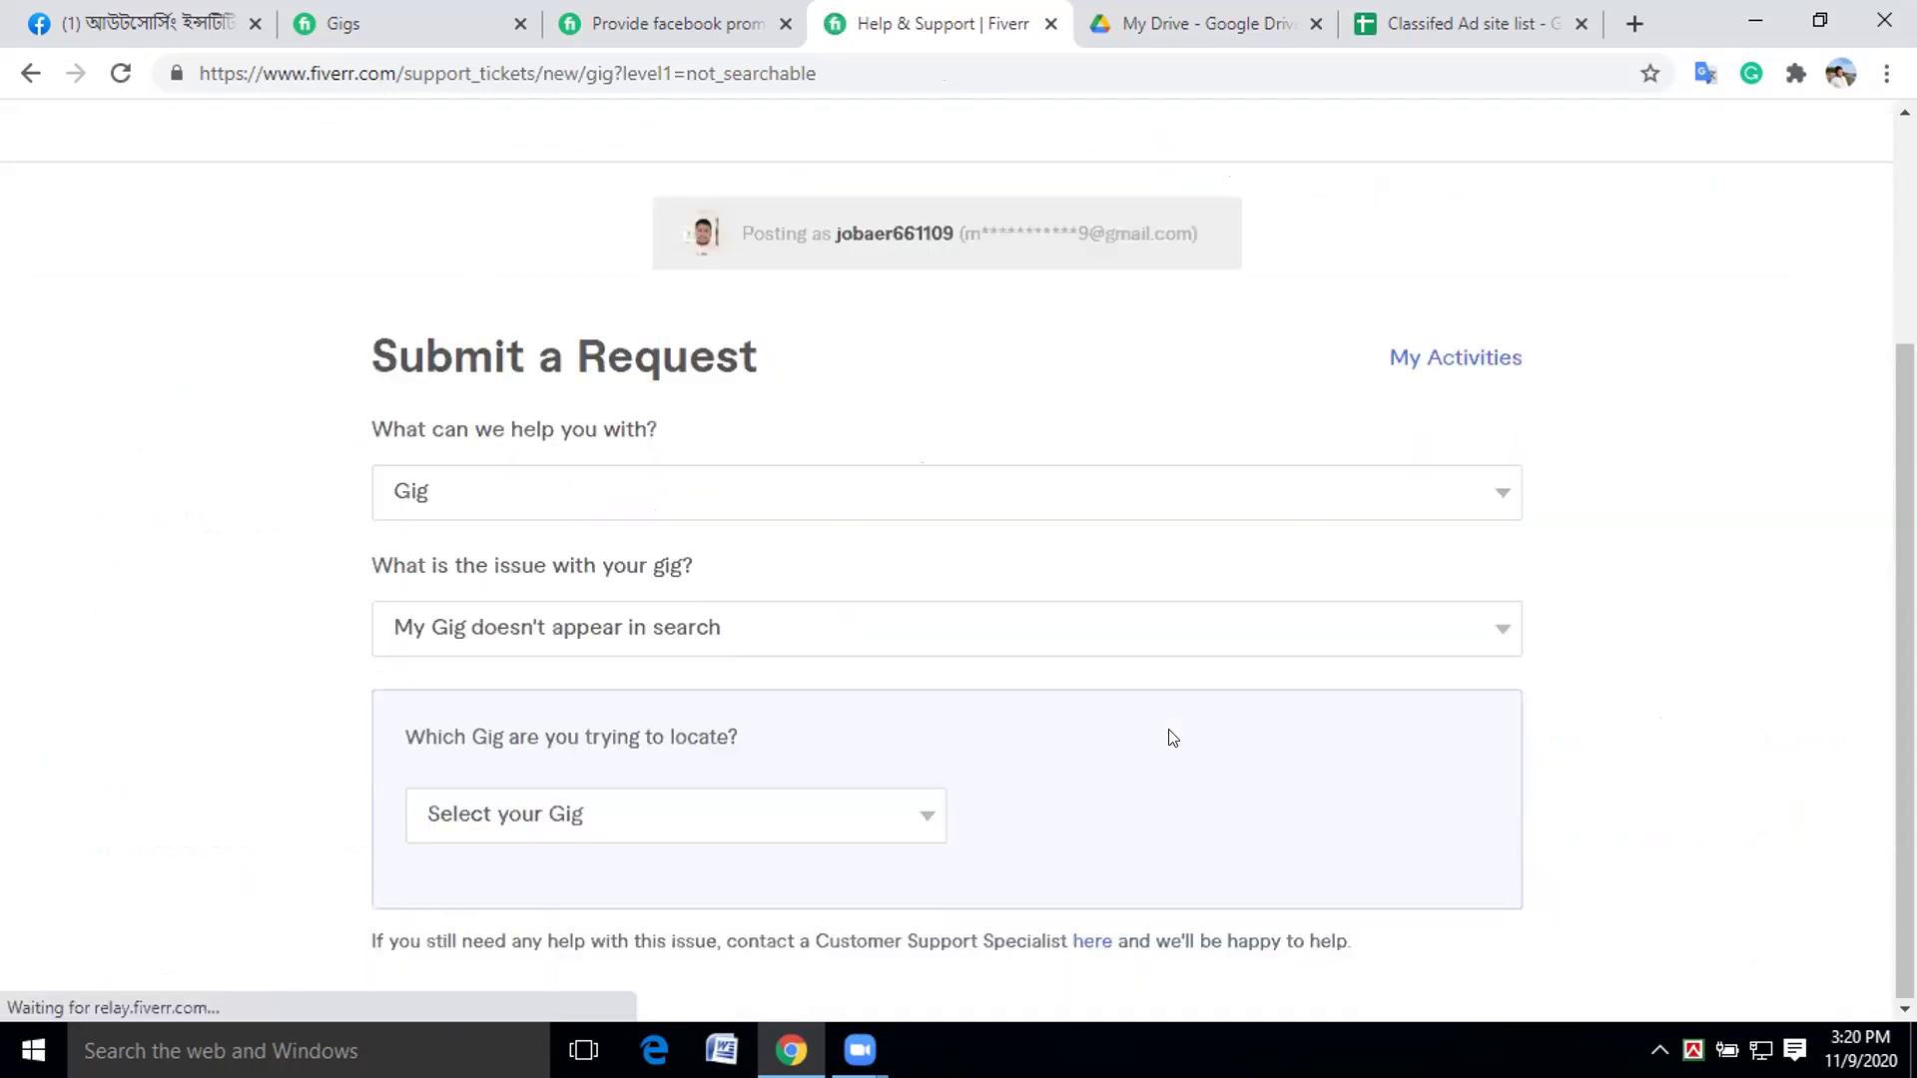
pyautogui.click(911, 817)
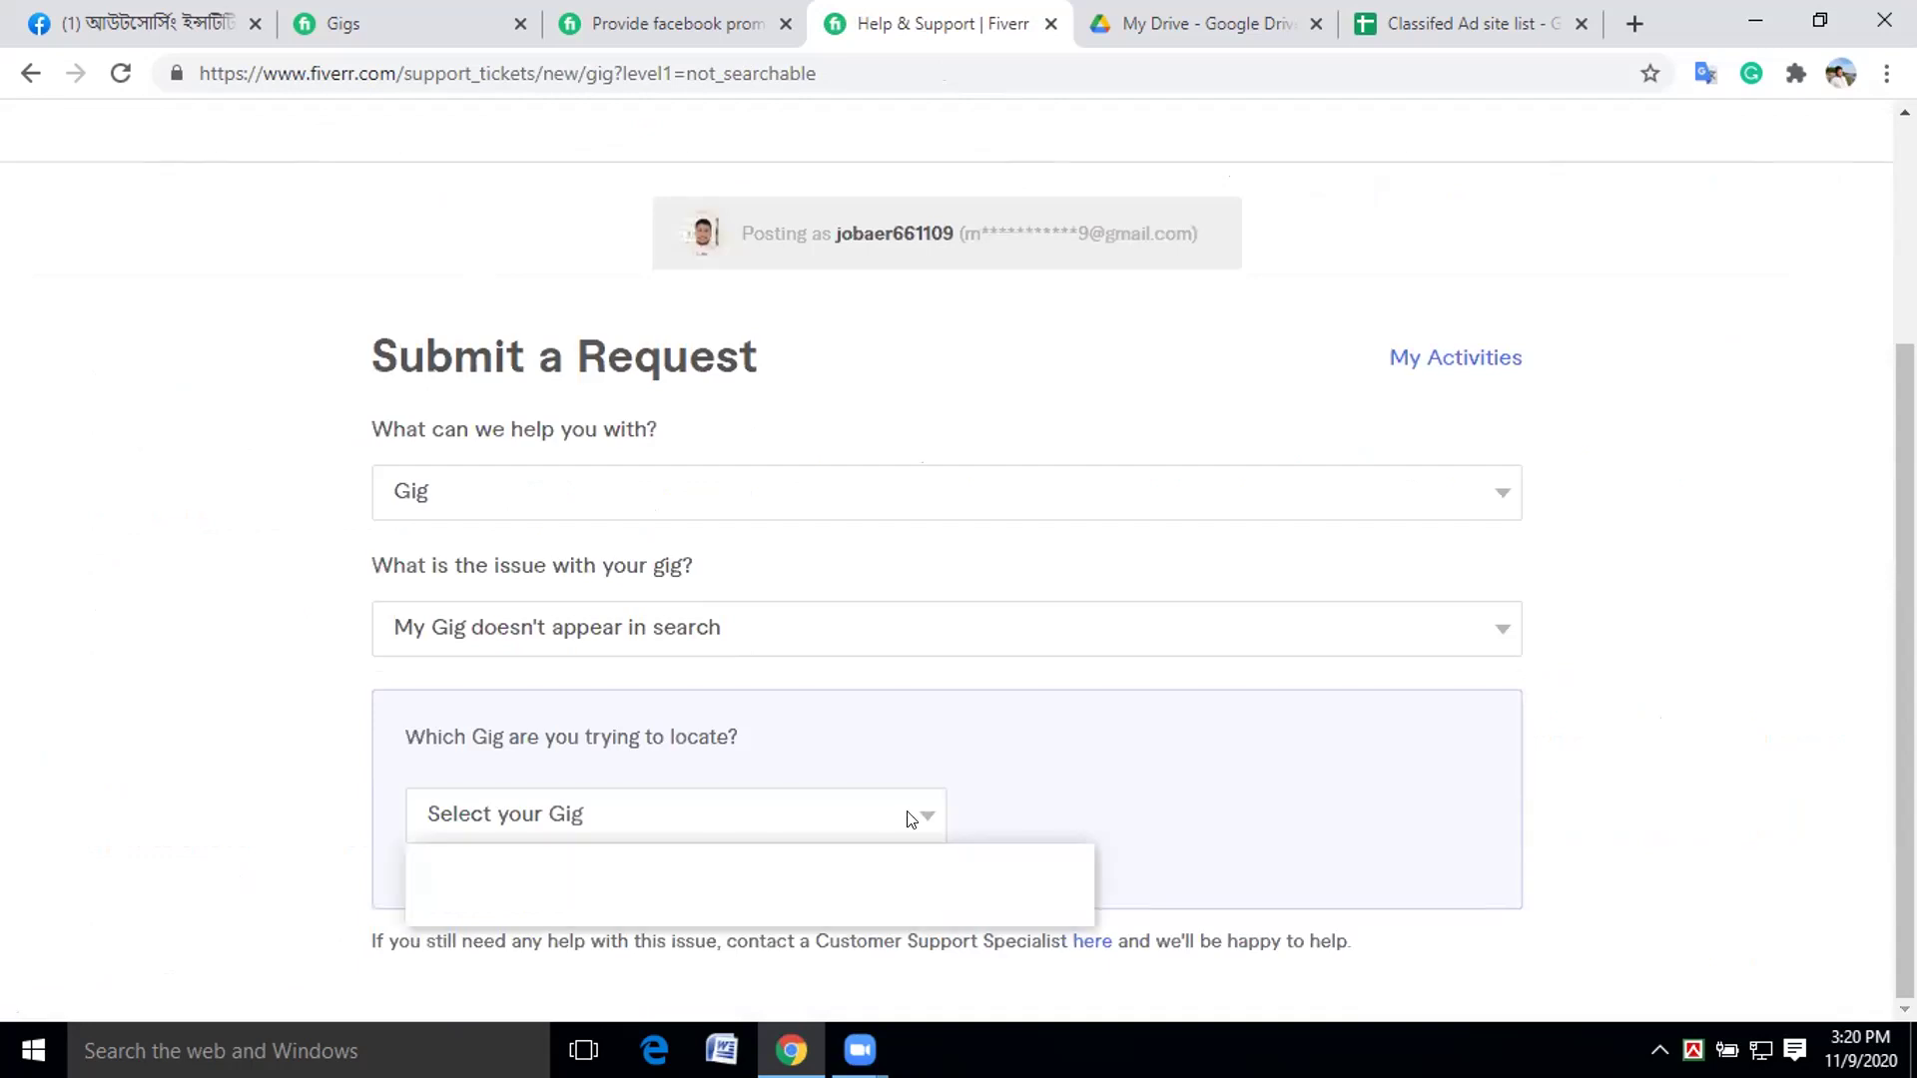
pyautogui.click(924, 817)
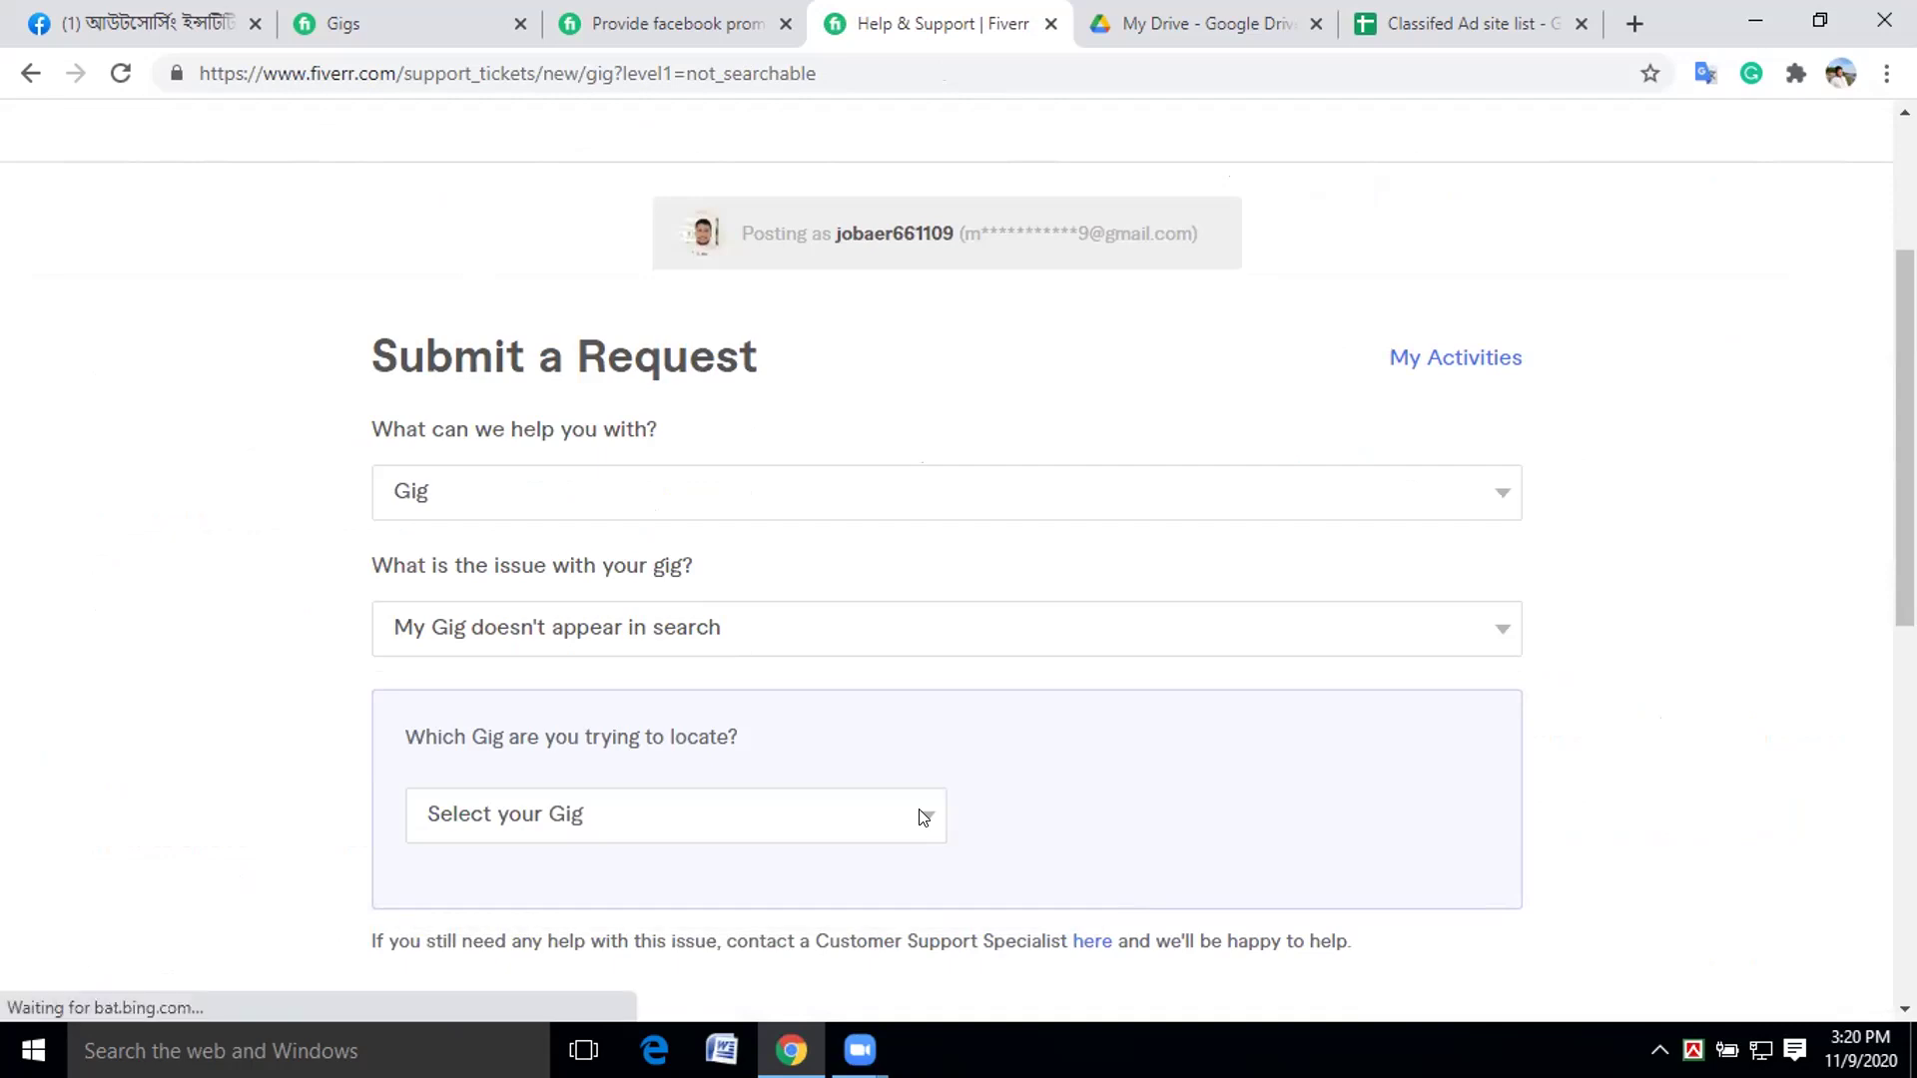
pyautogui.click(923, 817)
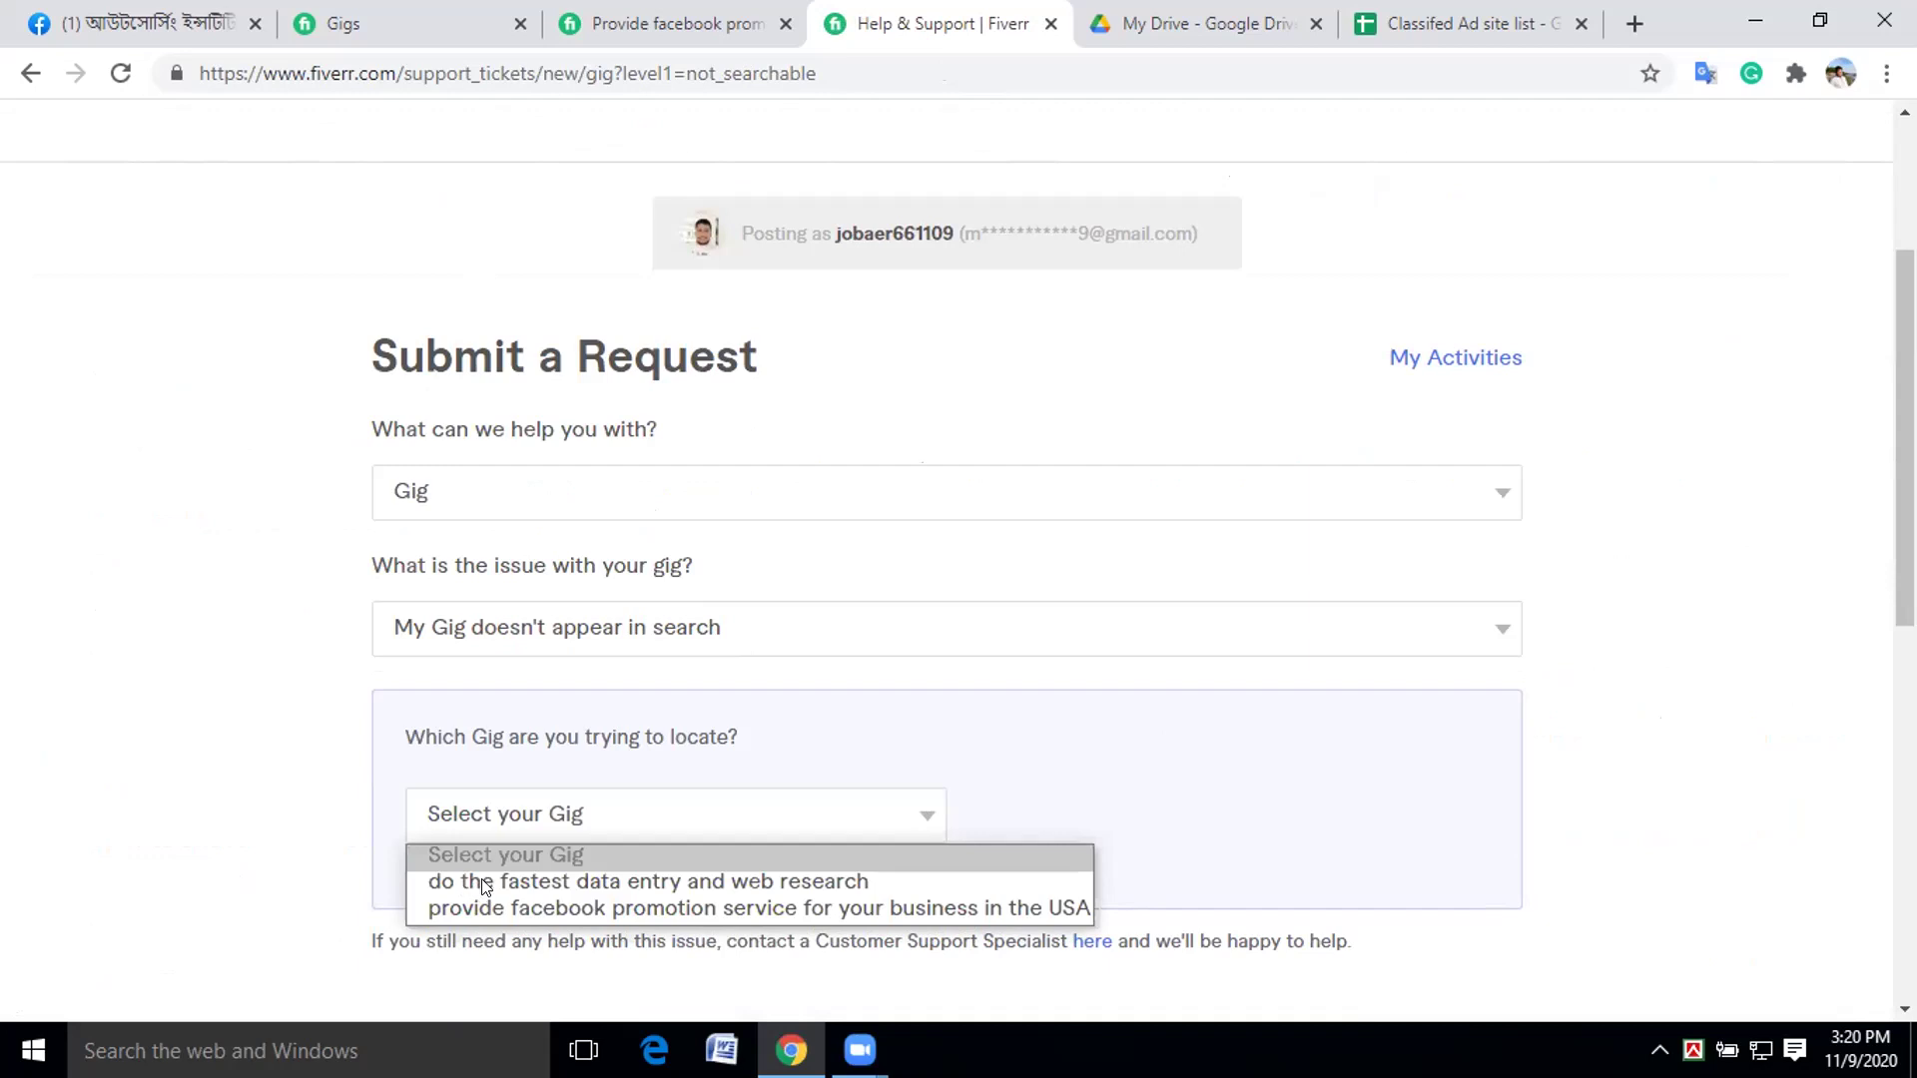
pyautogui.click(641, 910)
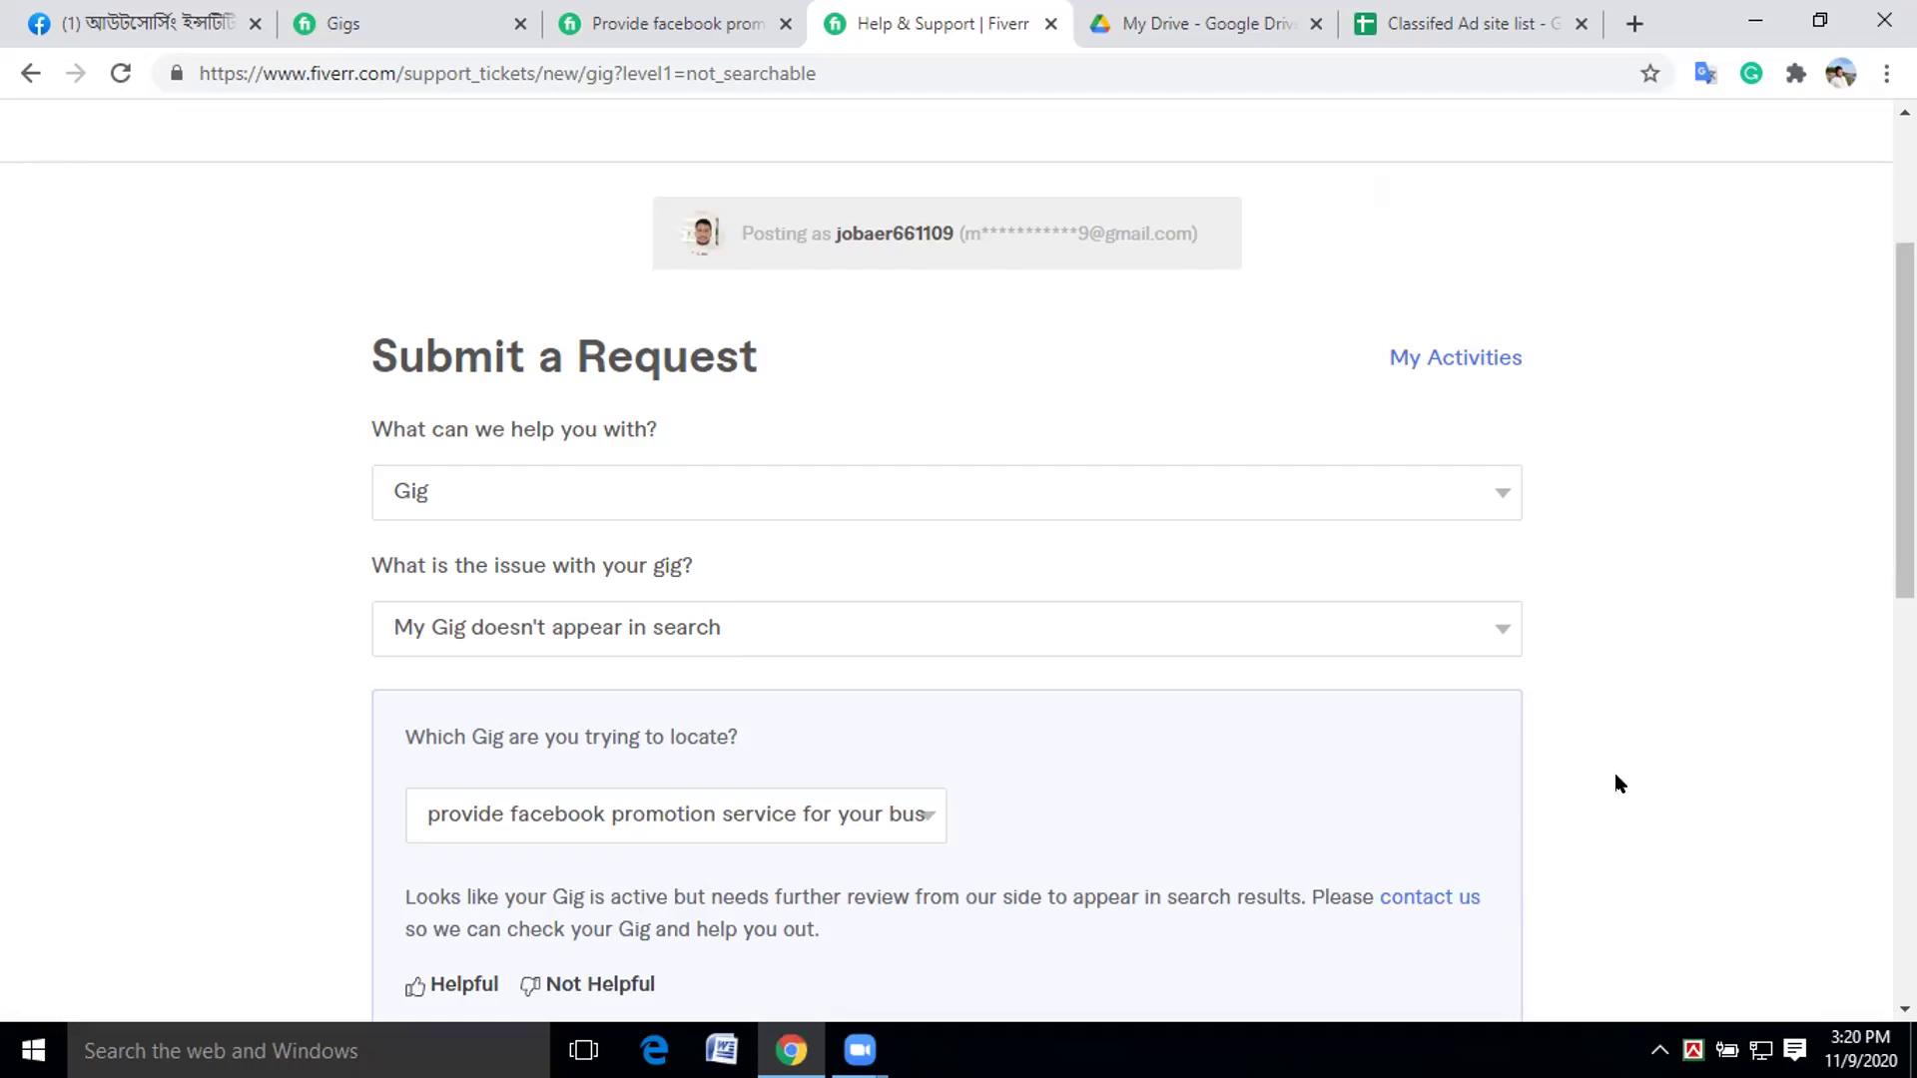
pyautogui.scroll(-2, 1361, 868)
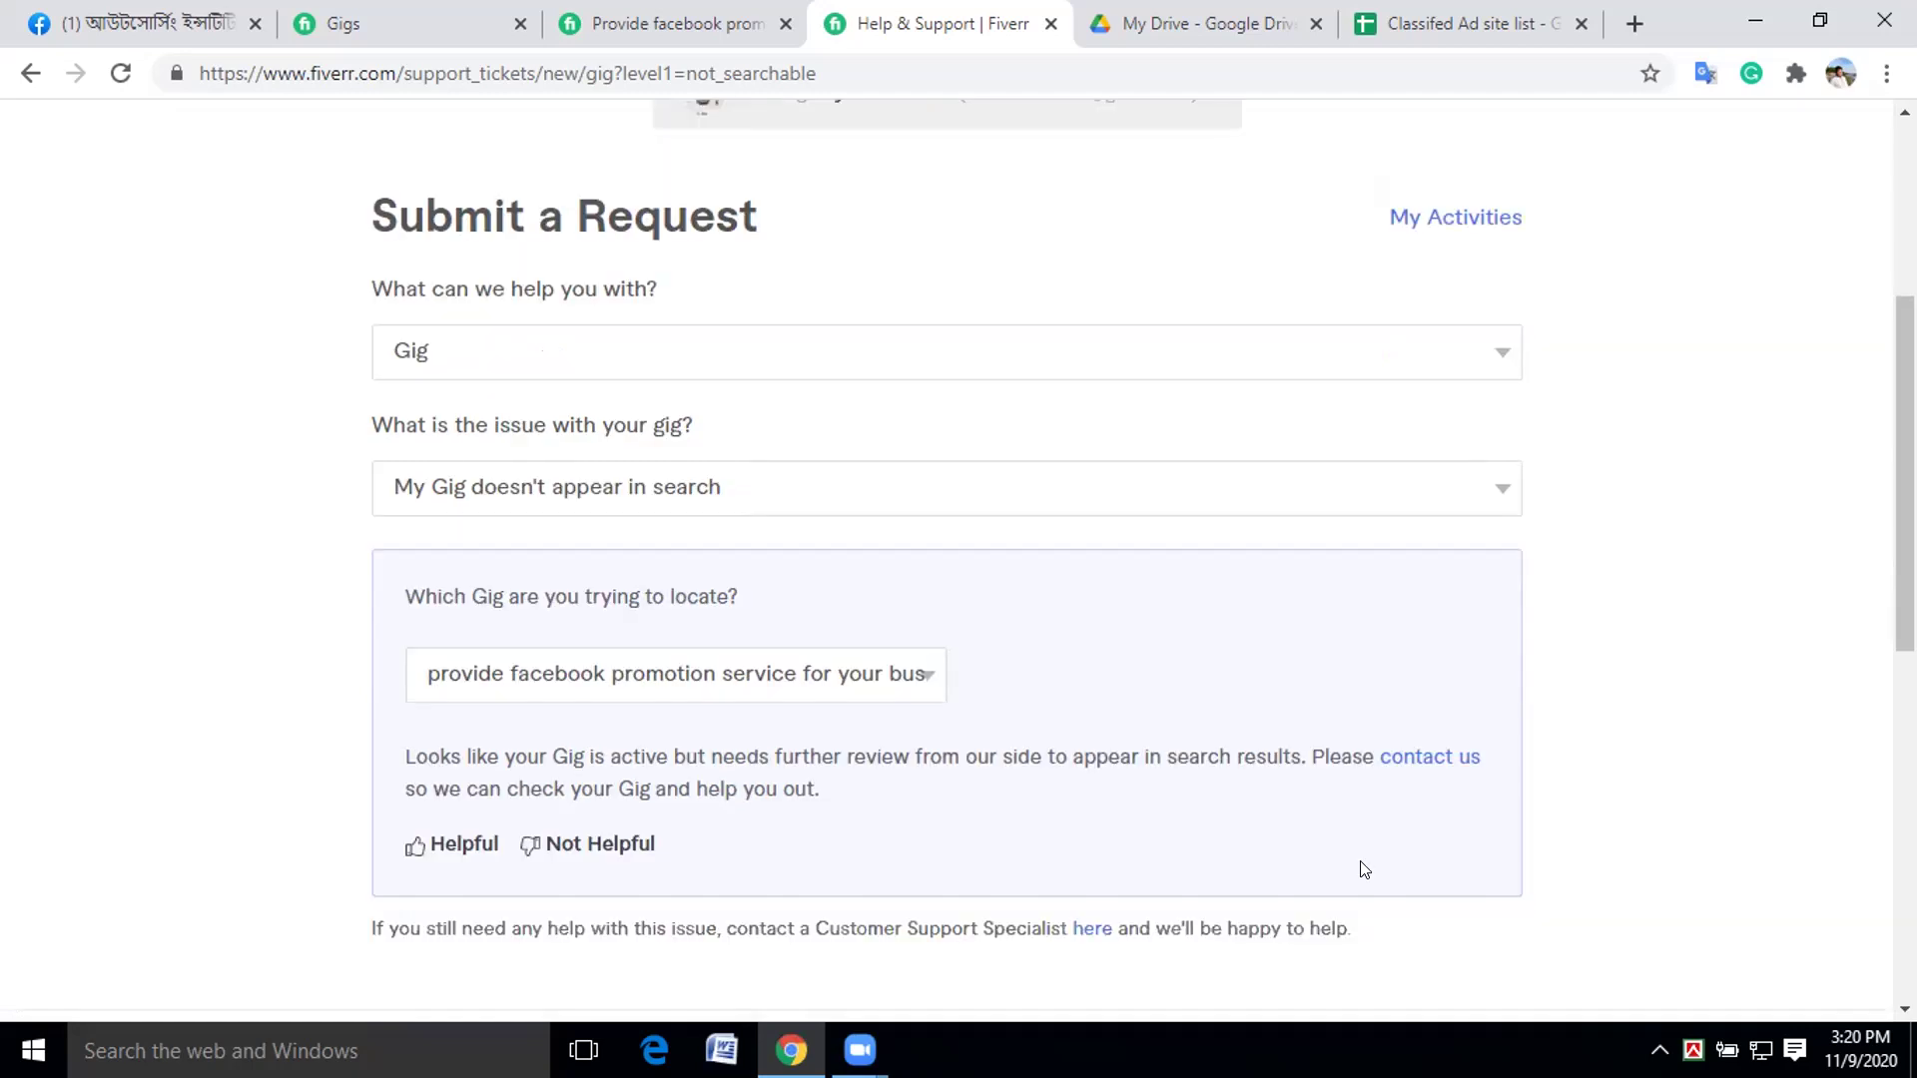
# Look over the support answer for the gig missing from search and close the Help & Support and public gig pages.
pyautogui.scroll(-10, 429, 888)
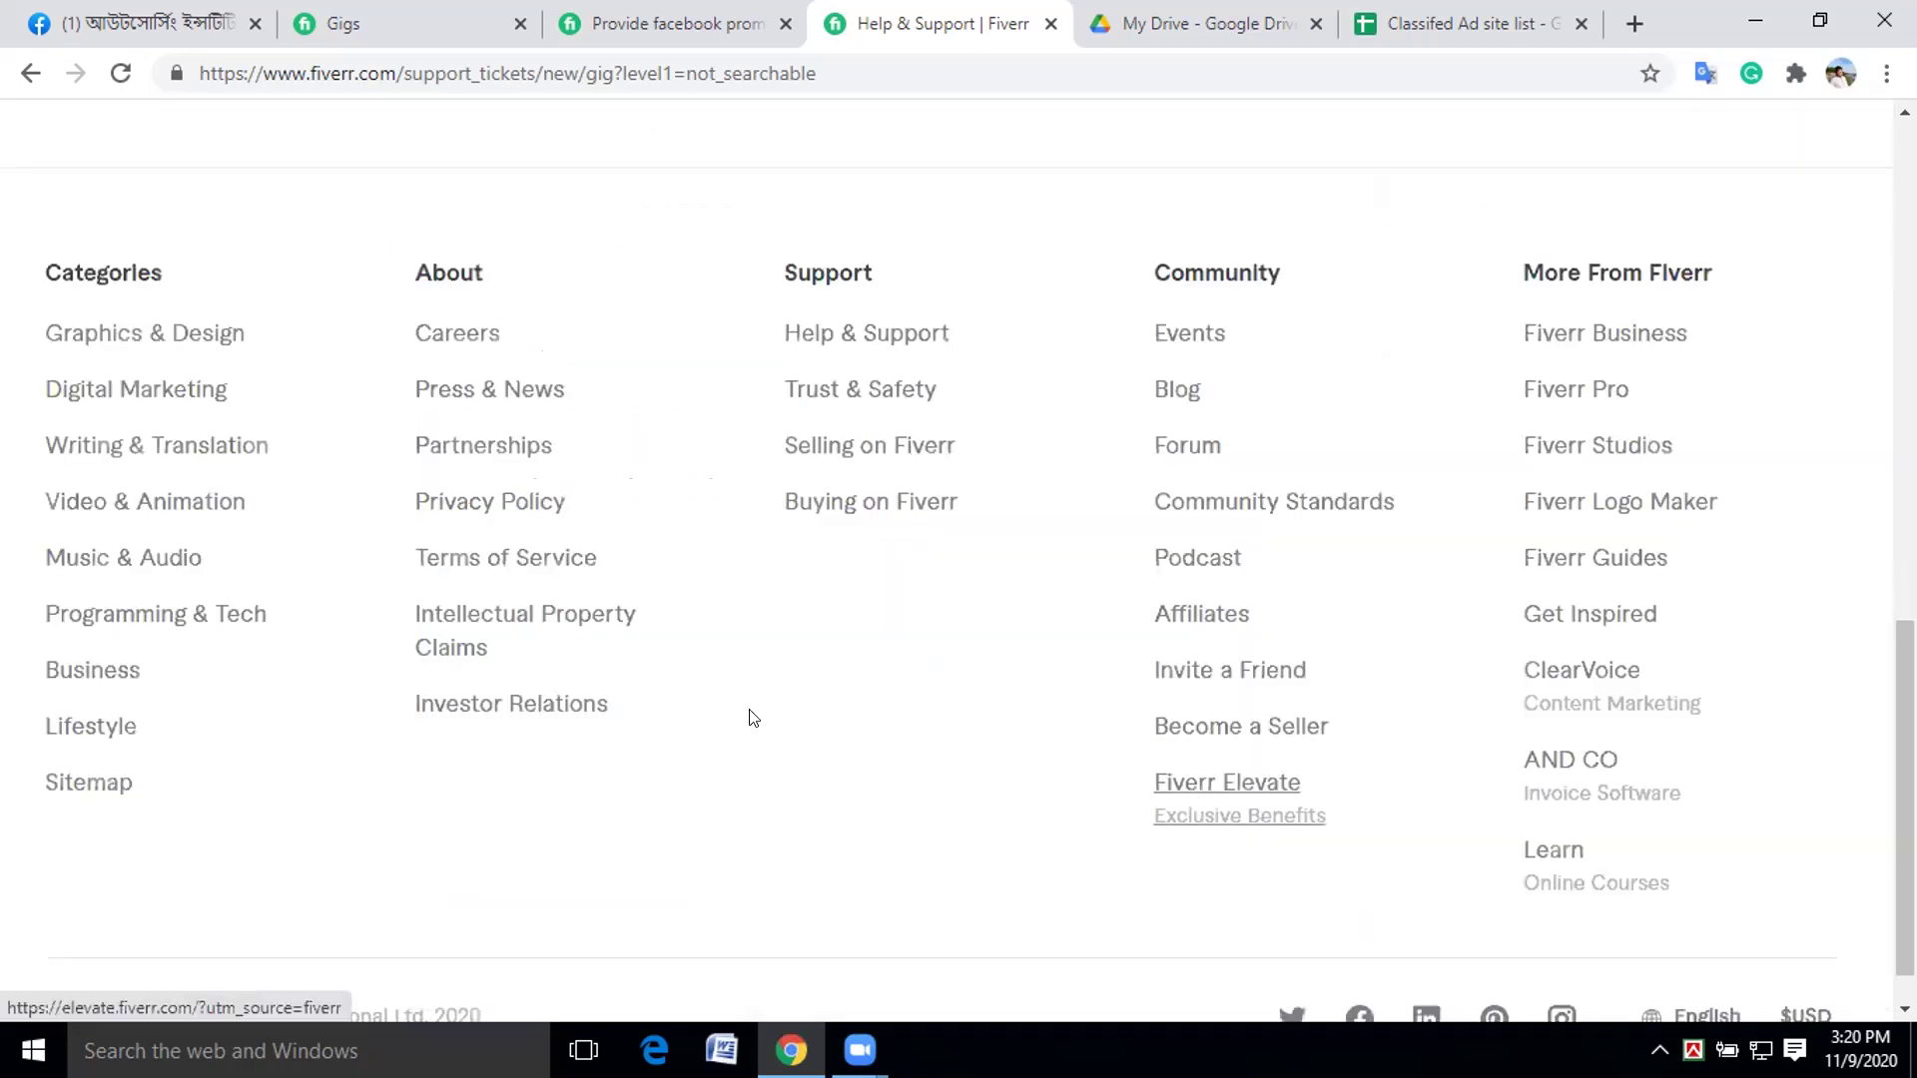
pyautogui.scroll(15, 753, 717)
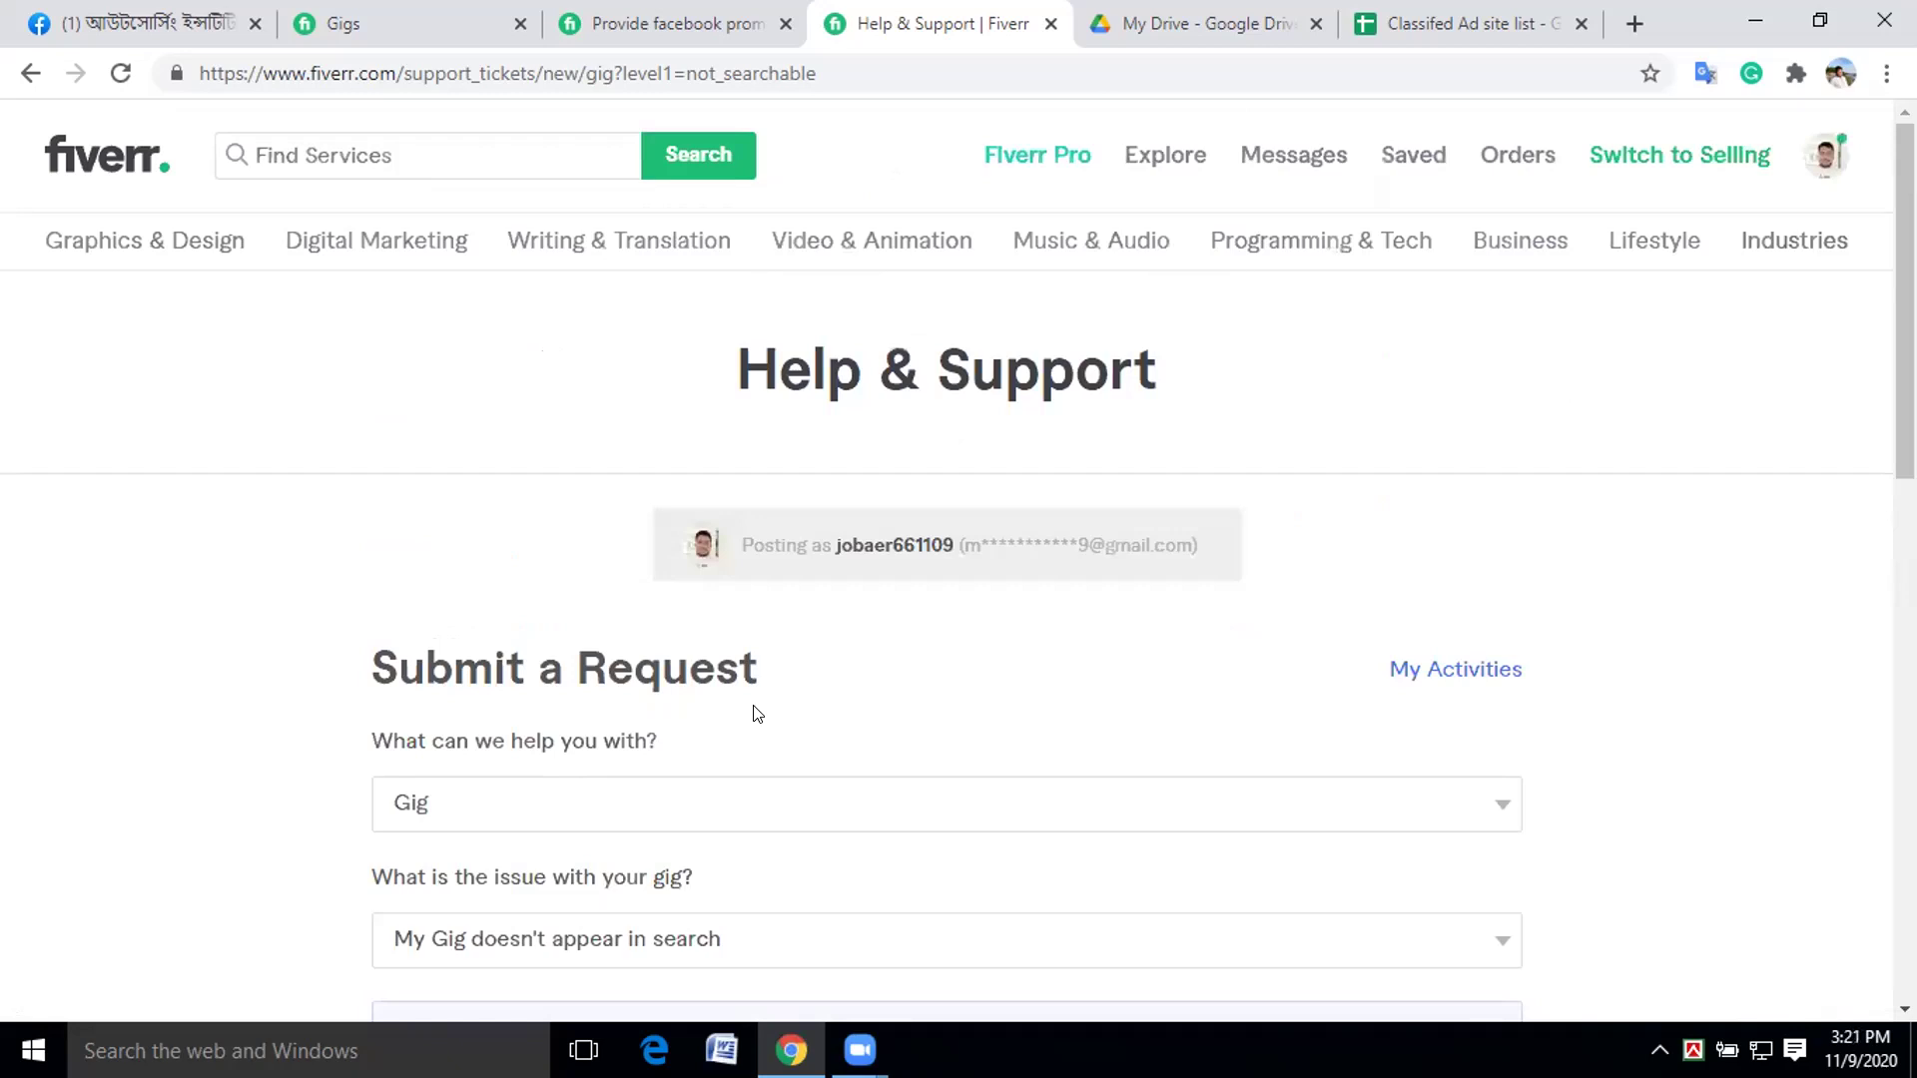
pyautogui.scroll(-4, 756, 713)
pyautogui.scroll(-1, 756, 713)
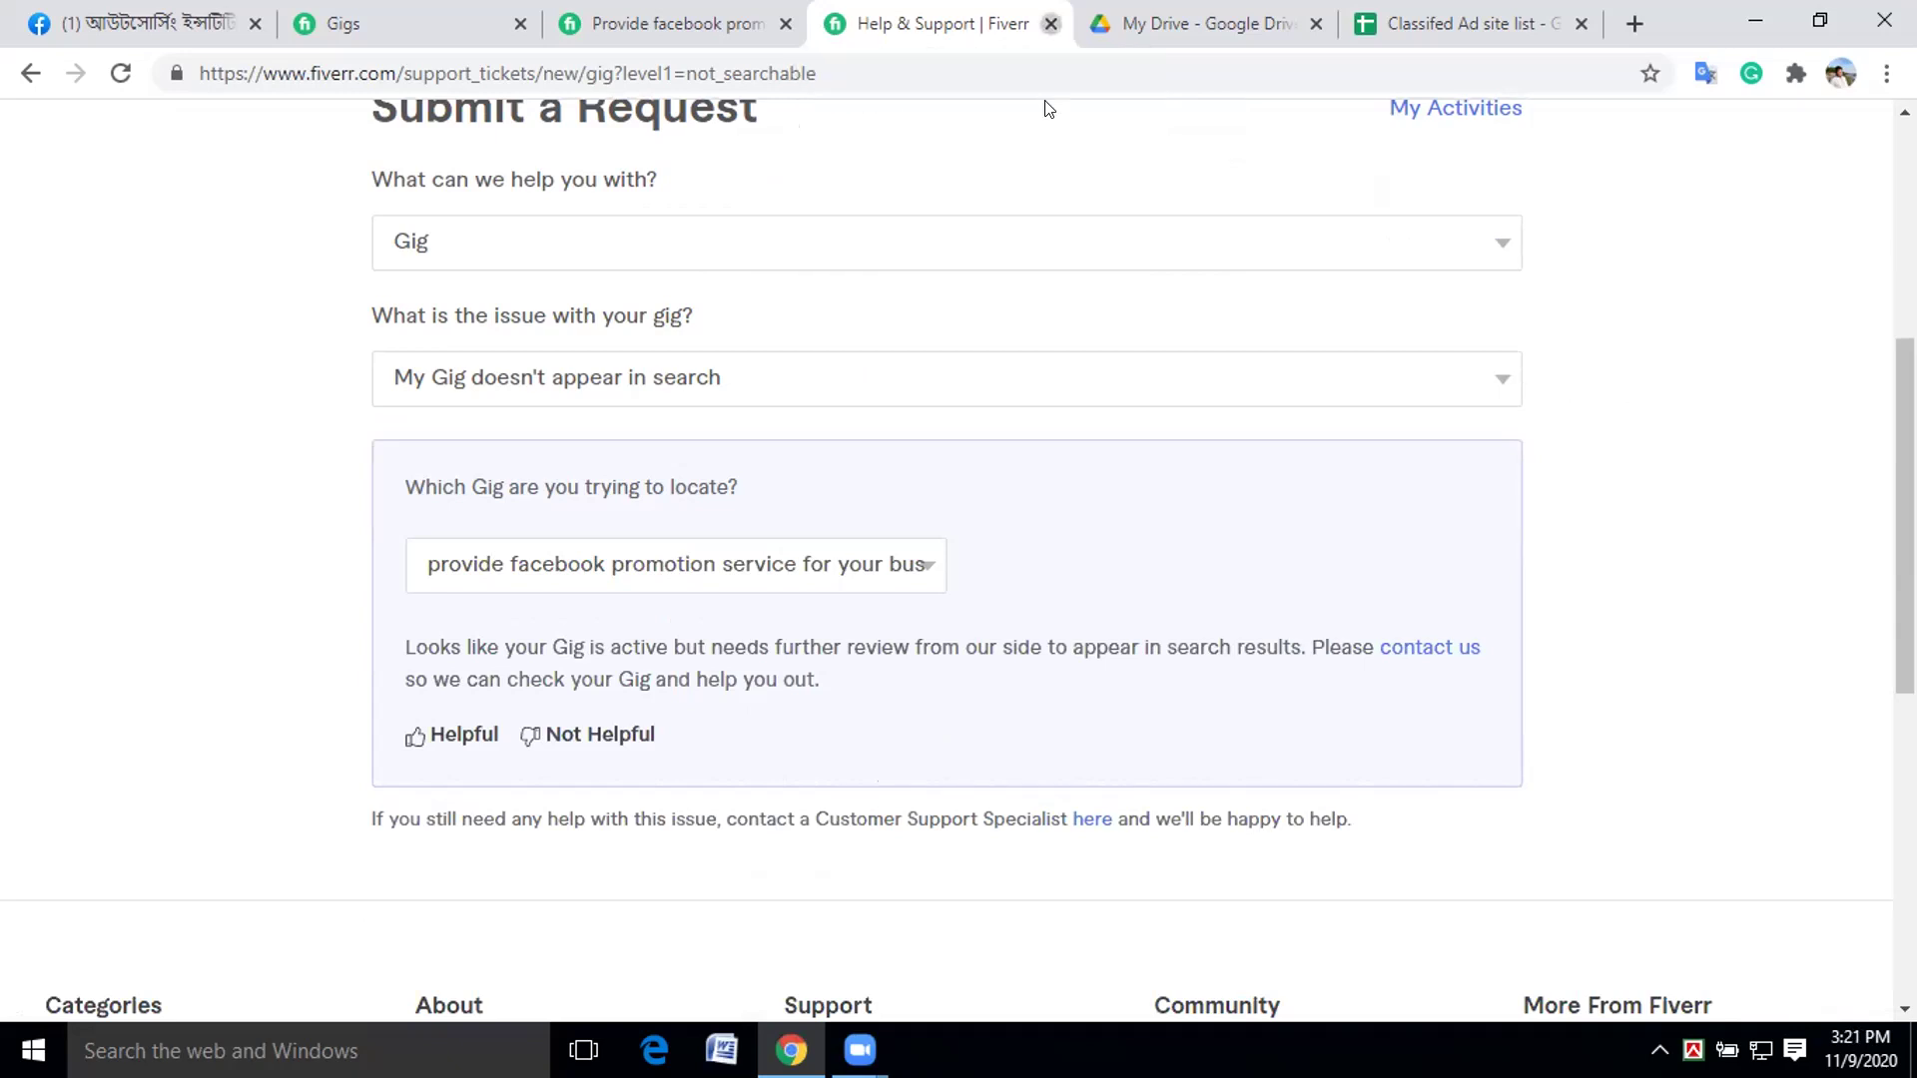
pyautogui.hotkey('ctrl', 'w')
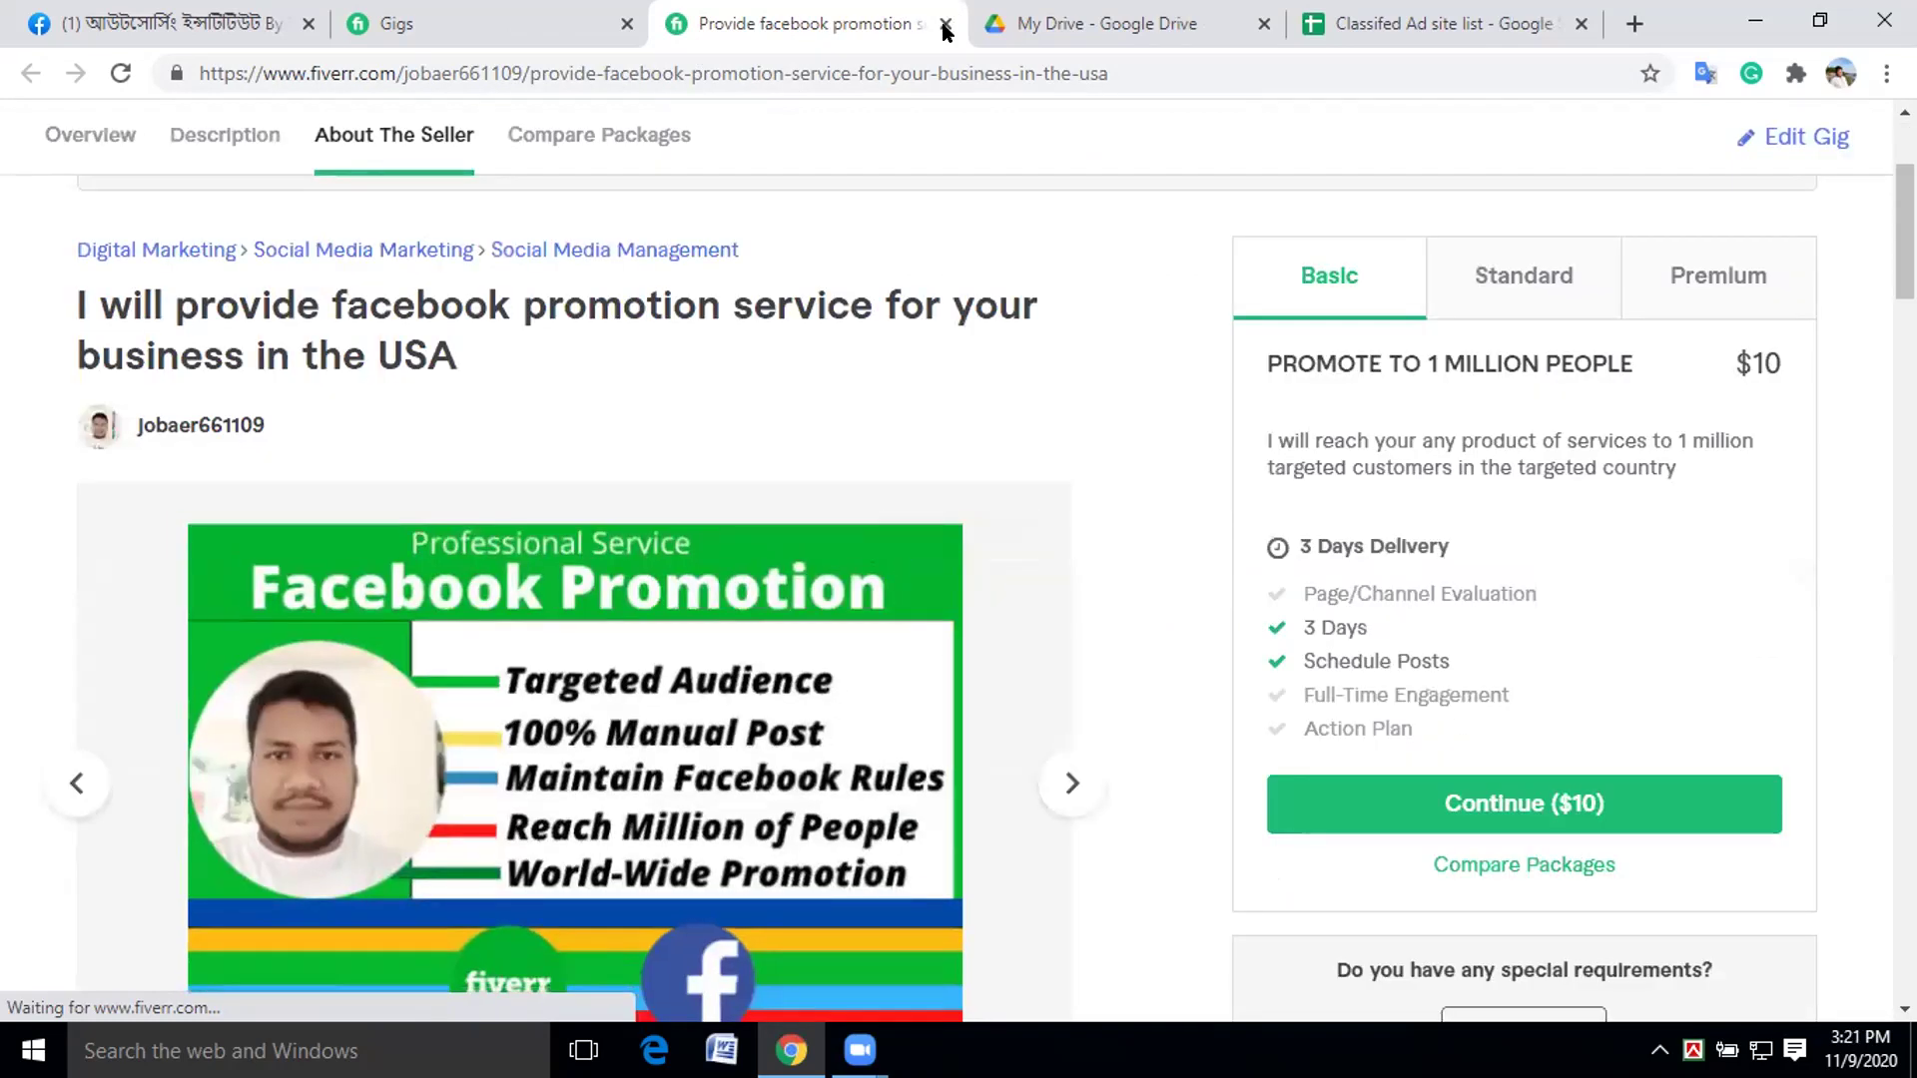
pyautogui.click(944, 24)
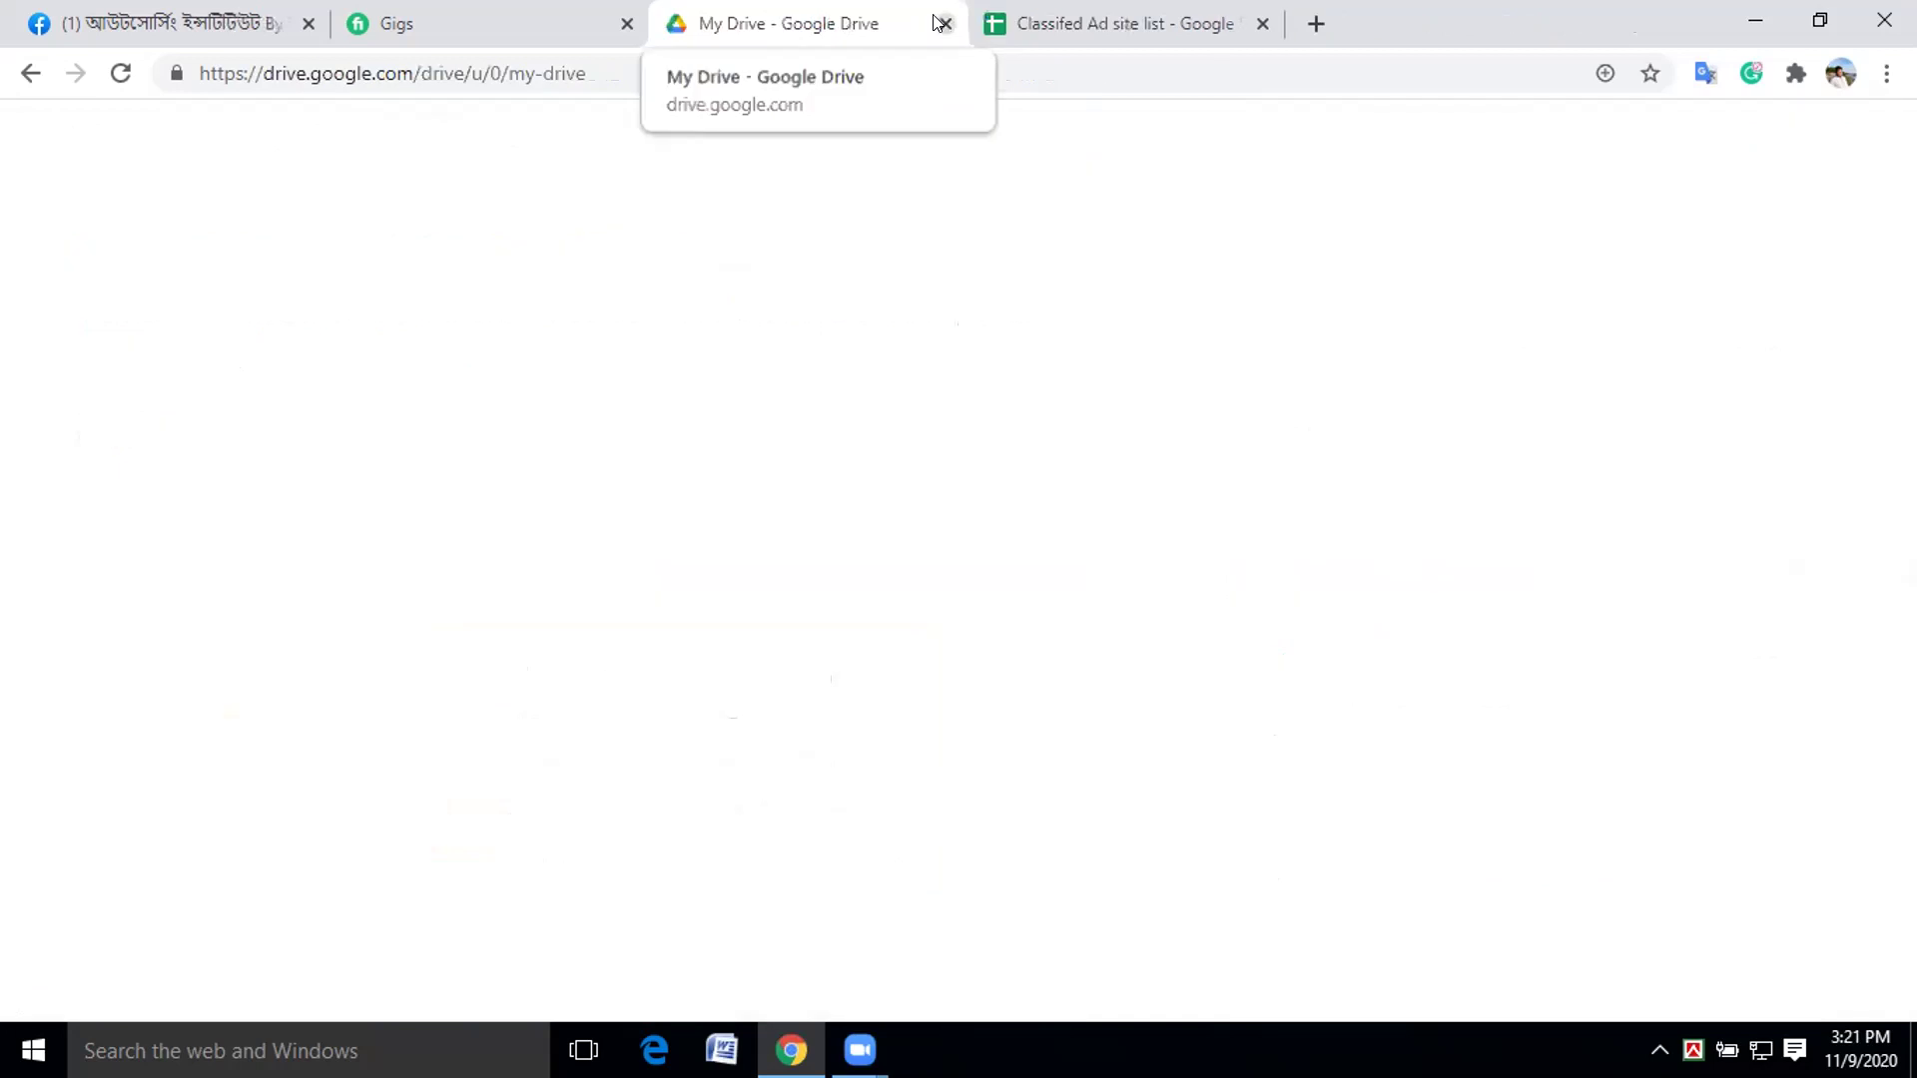
# Pause the active "provide facebook promotion service for your business in the USA" gig and show the paused gigs.
pyautogui.click(455, 23)
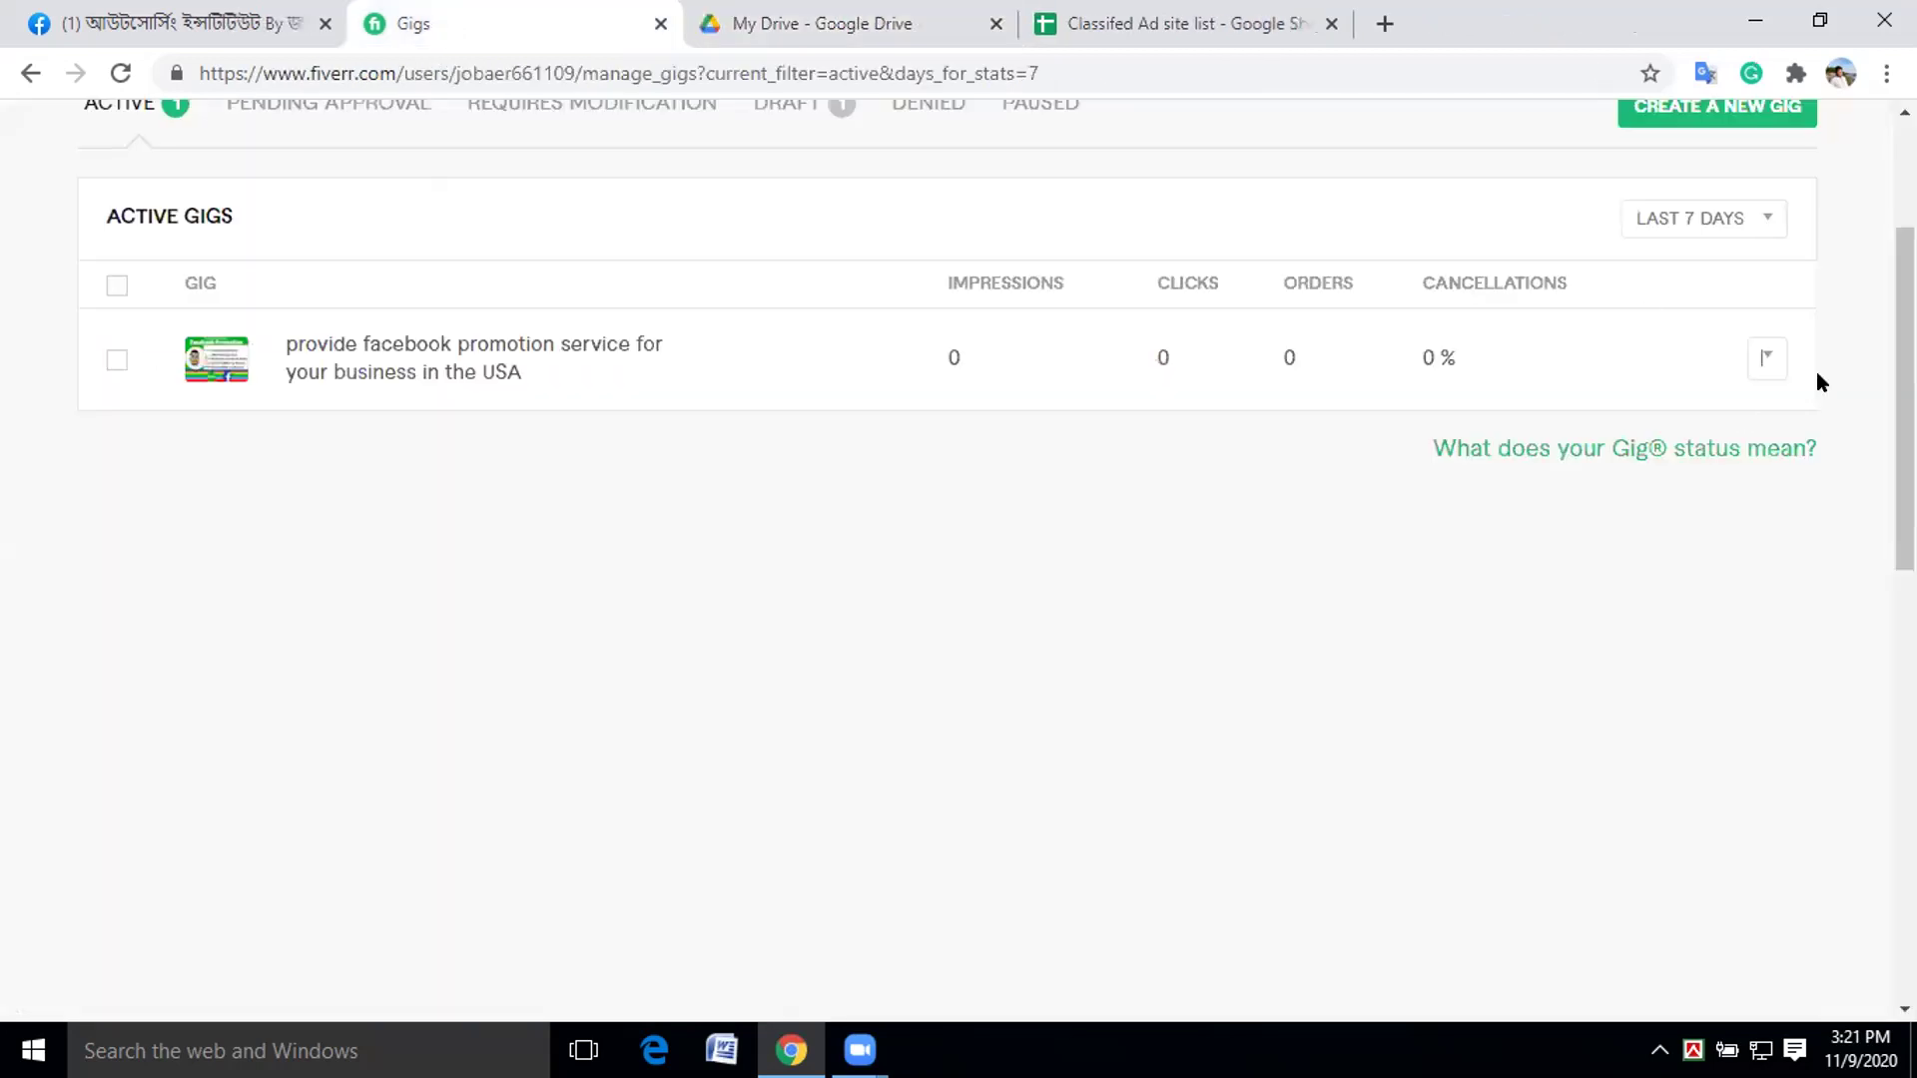
pyautogui.click(1756, 357)
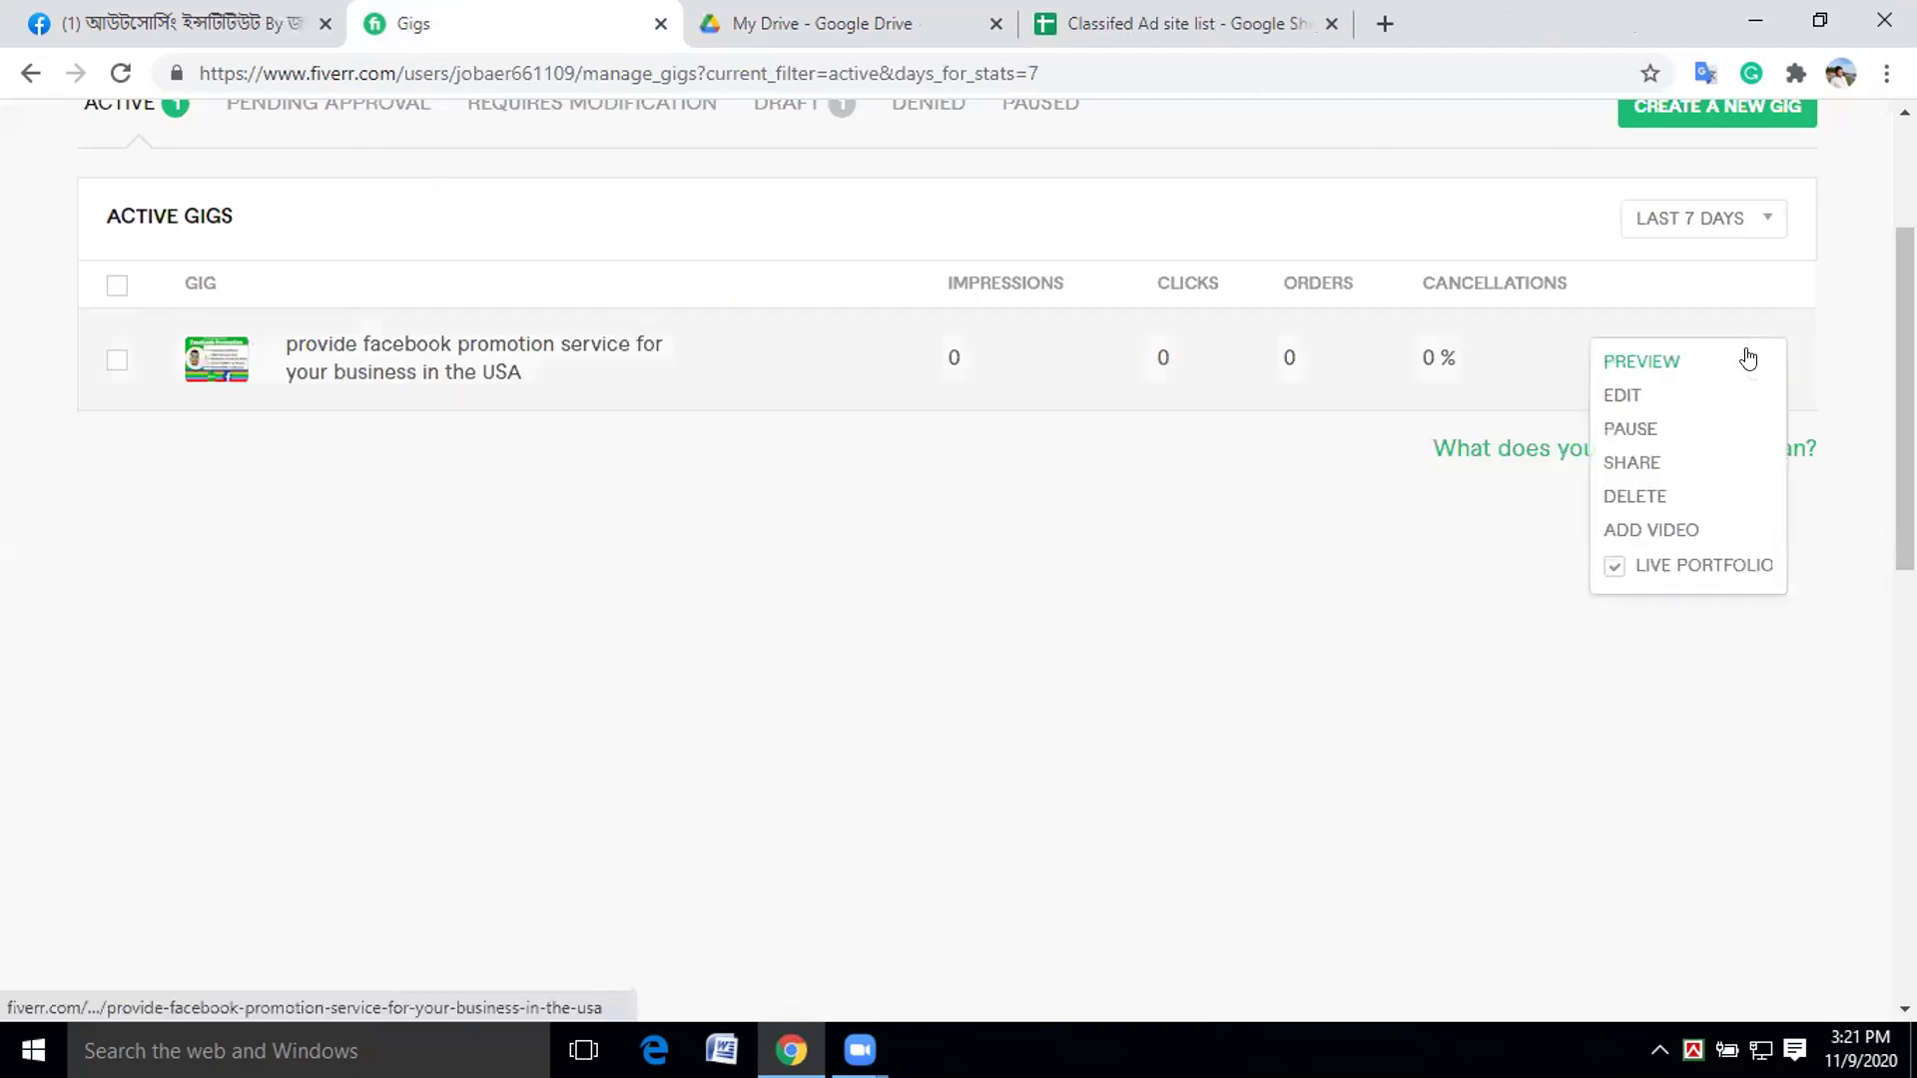
pyautogui.click(1618, 427)
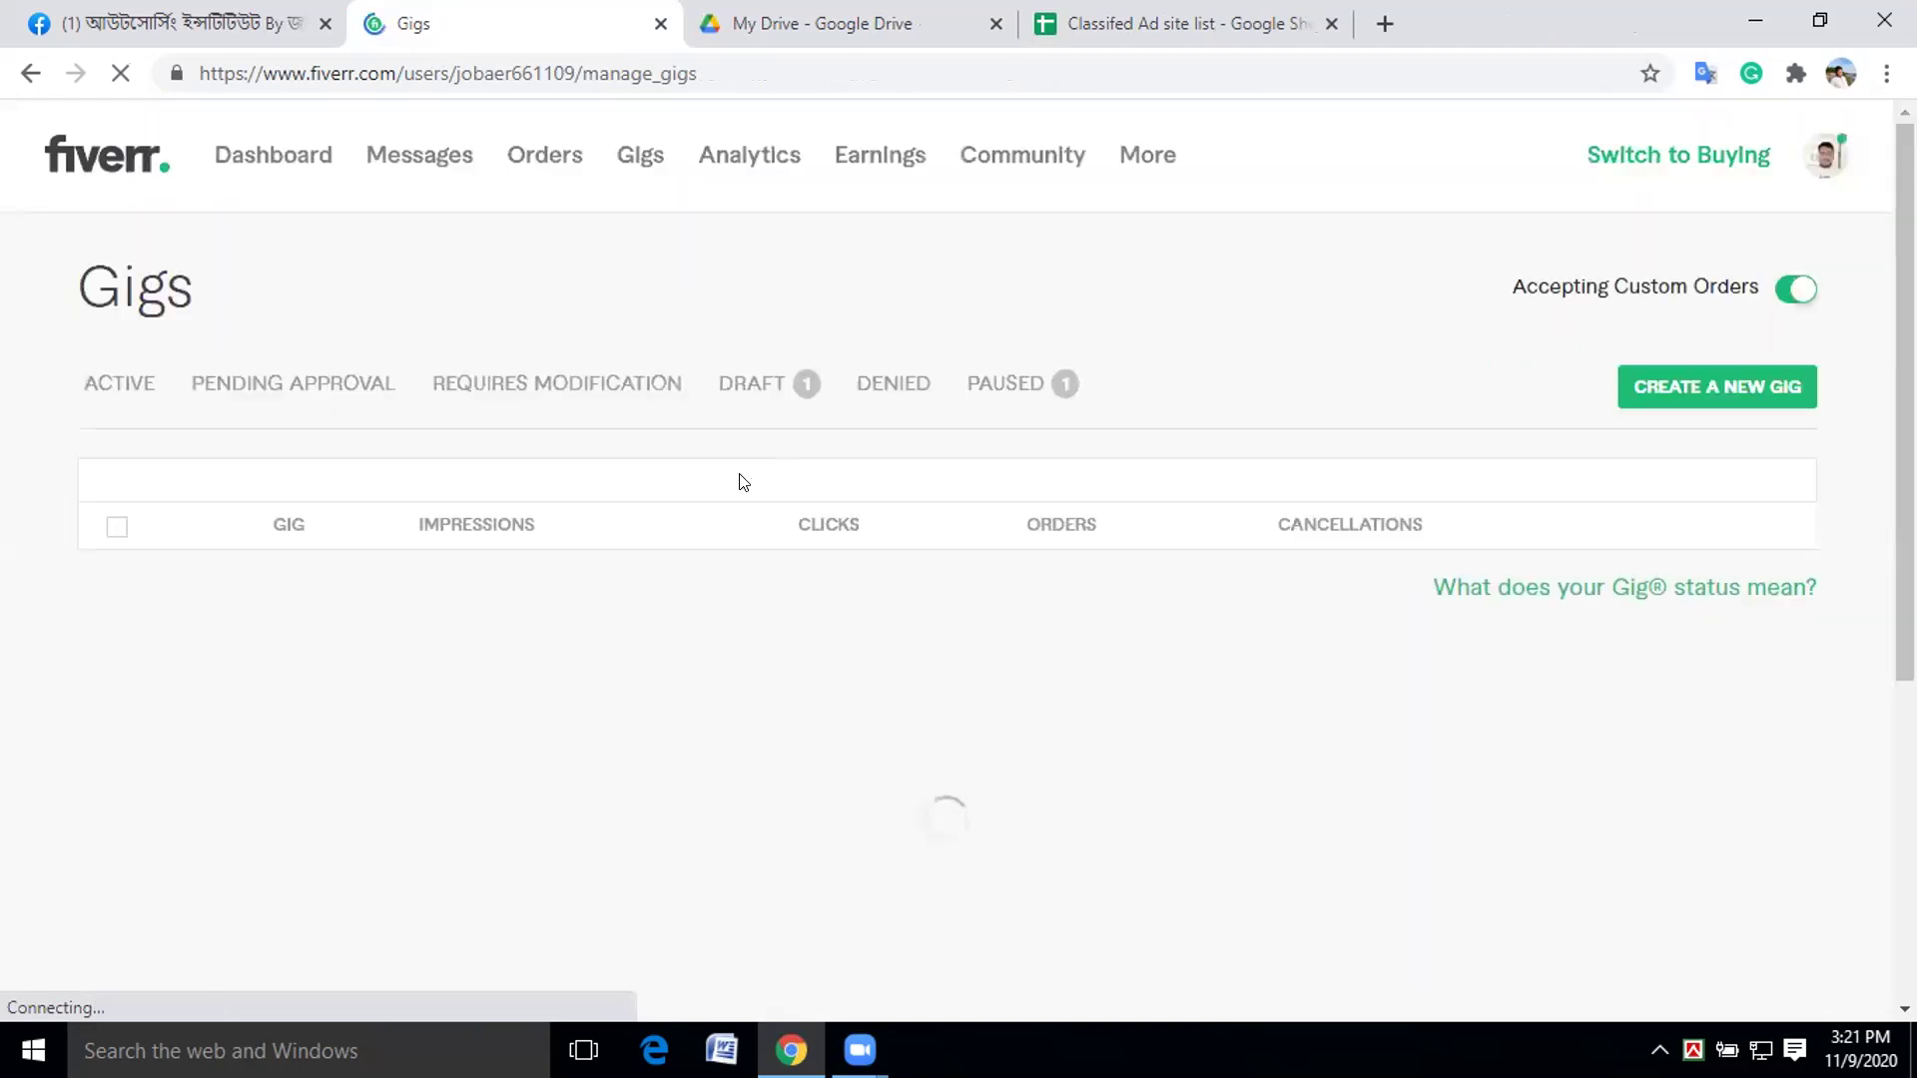
pyautogui.click(976, 381)
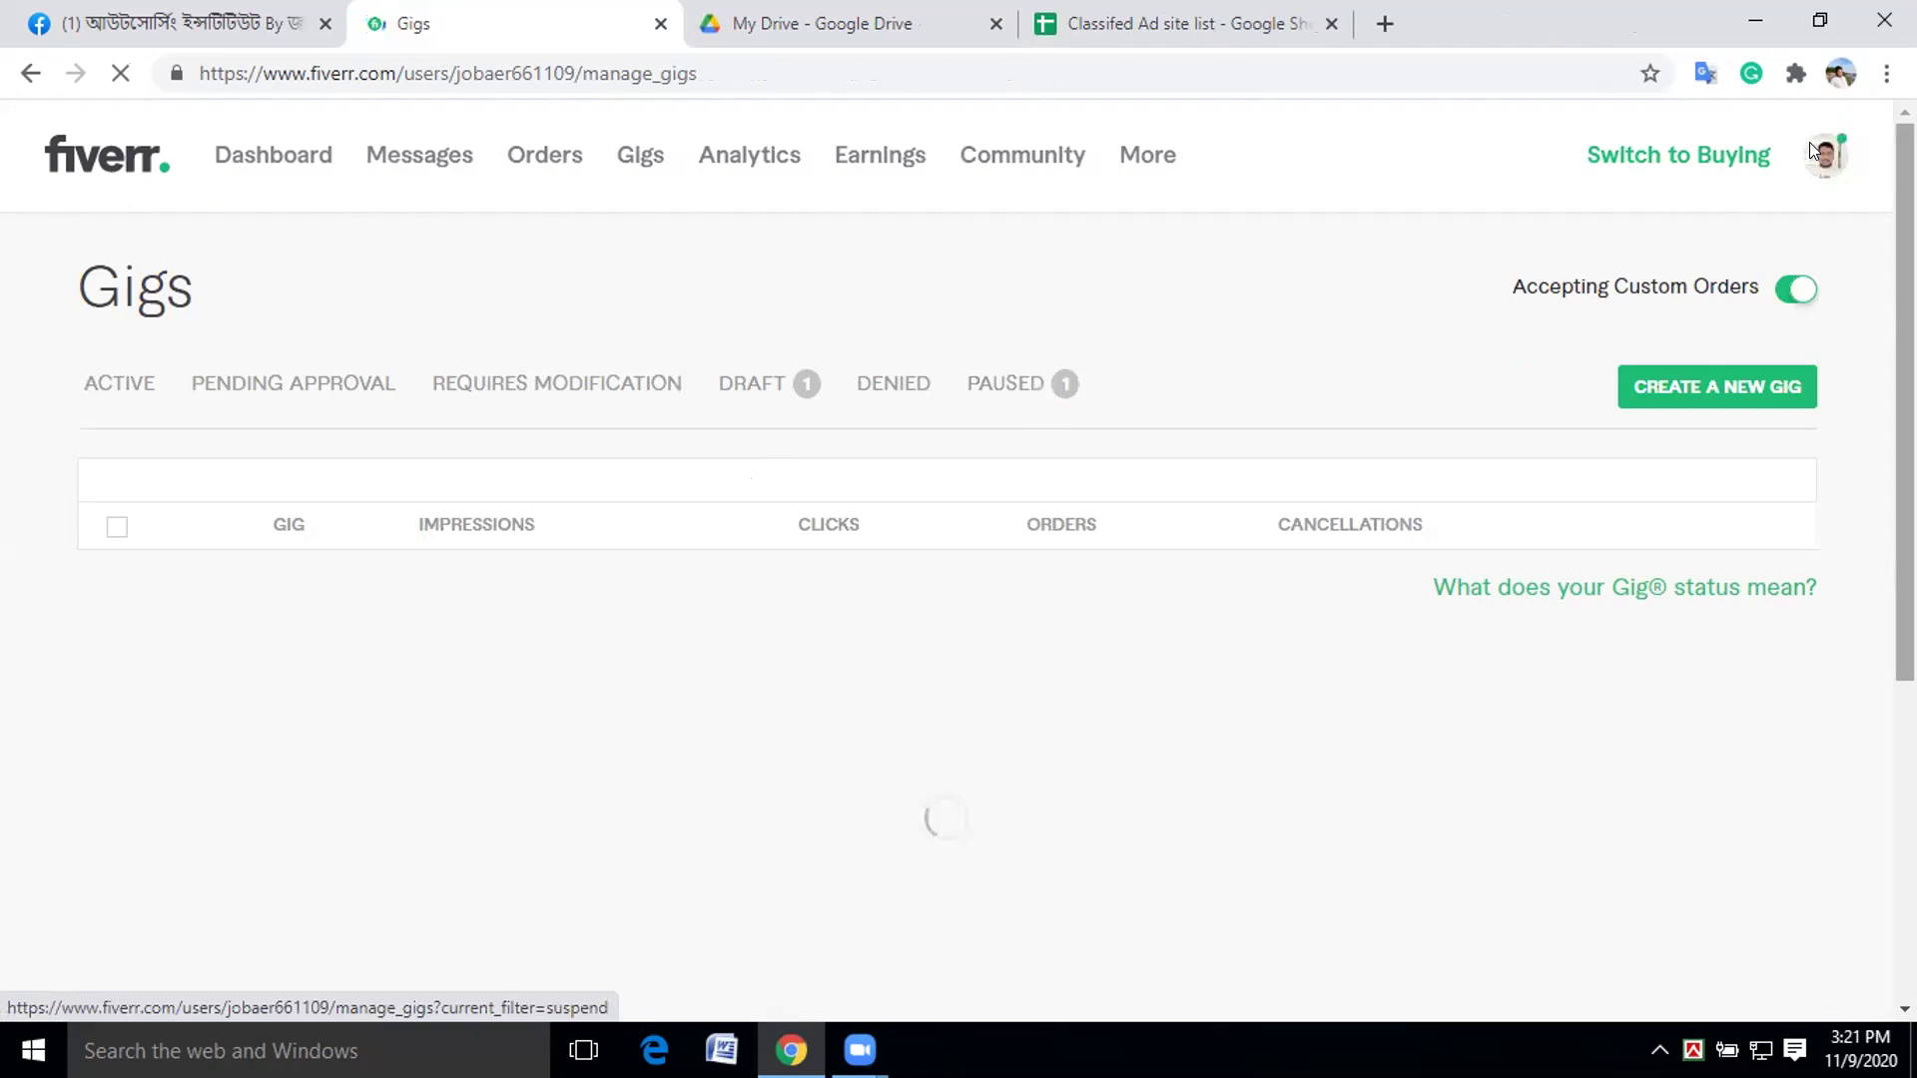
pyautogui.click(999, 385)
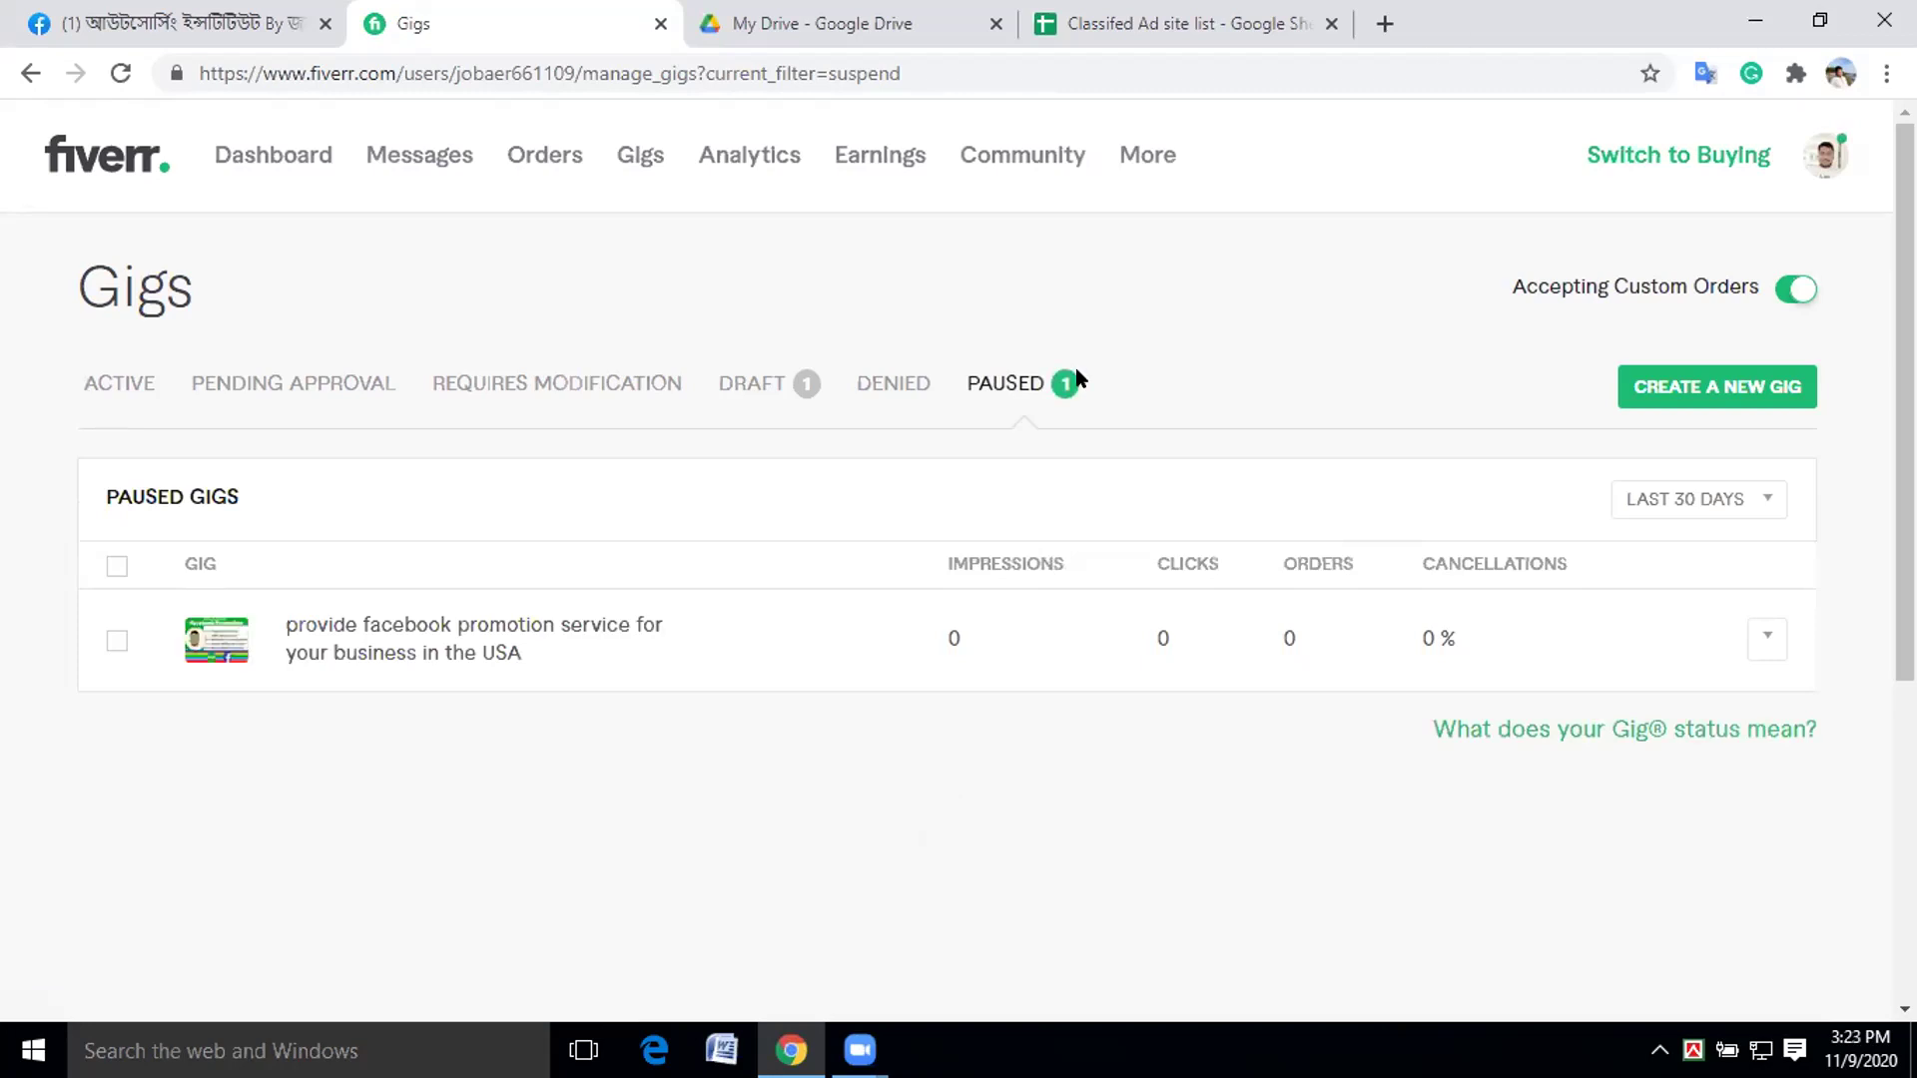
# Open the paused Facebook promotion gig for editing and go to its category and platform metadata settings.
pyautogui.click(1766, 642)
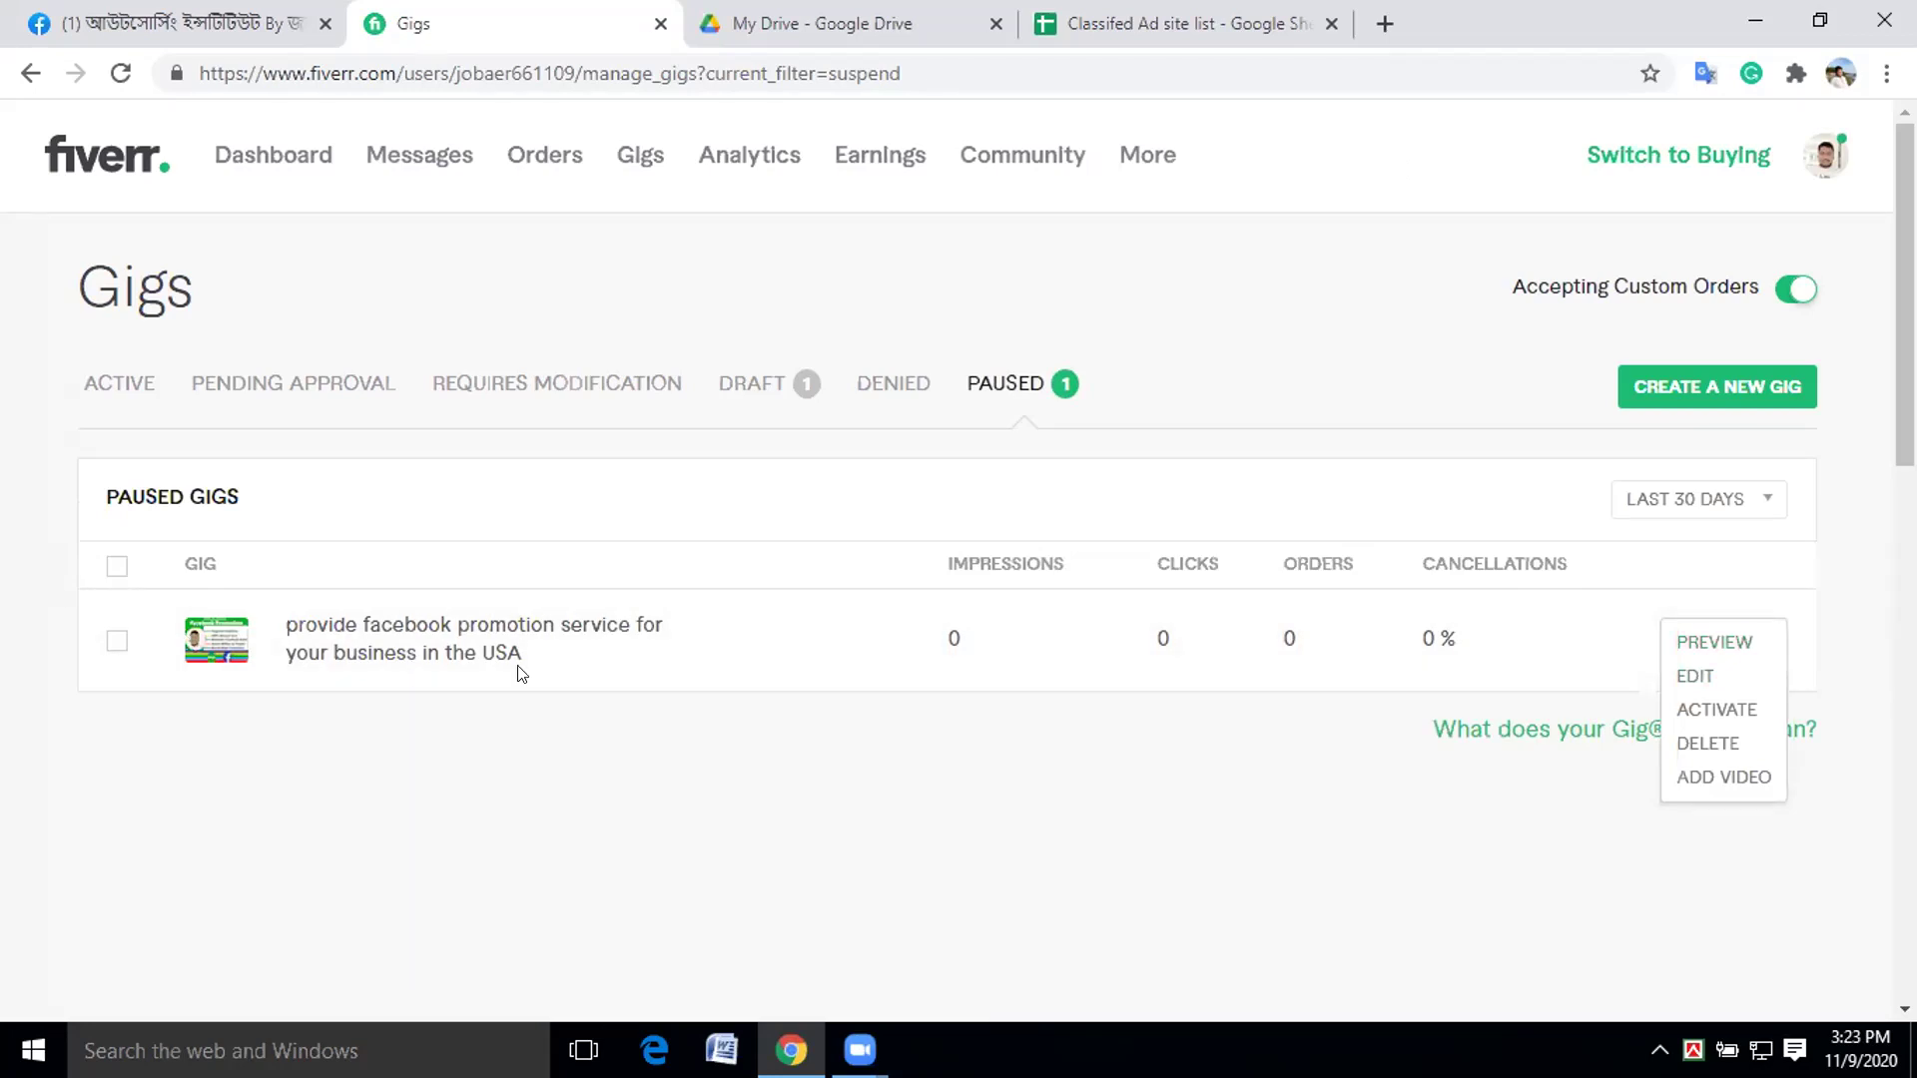
pyautogui.click(1693, 674)
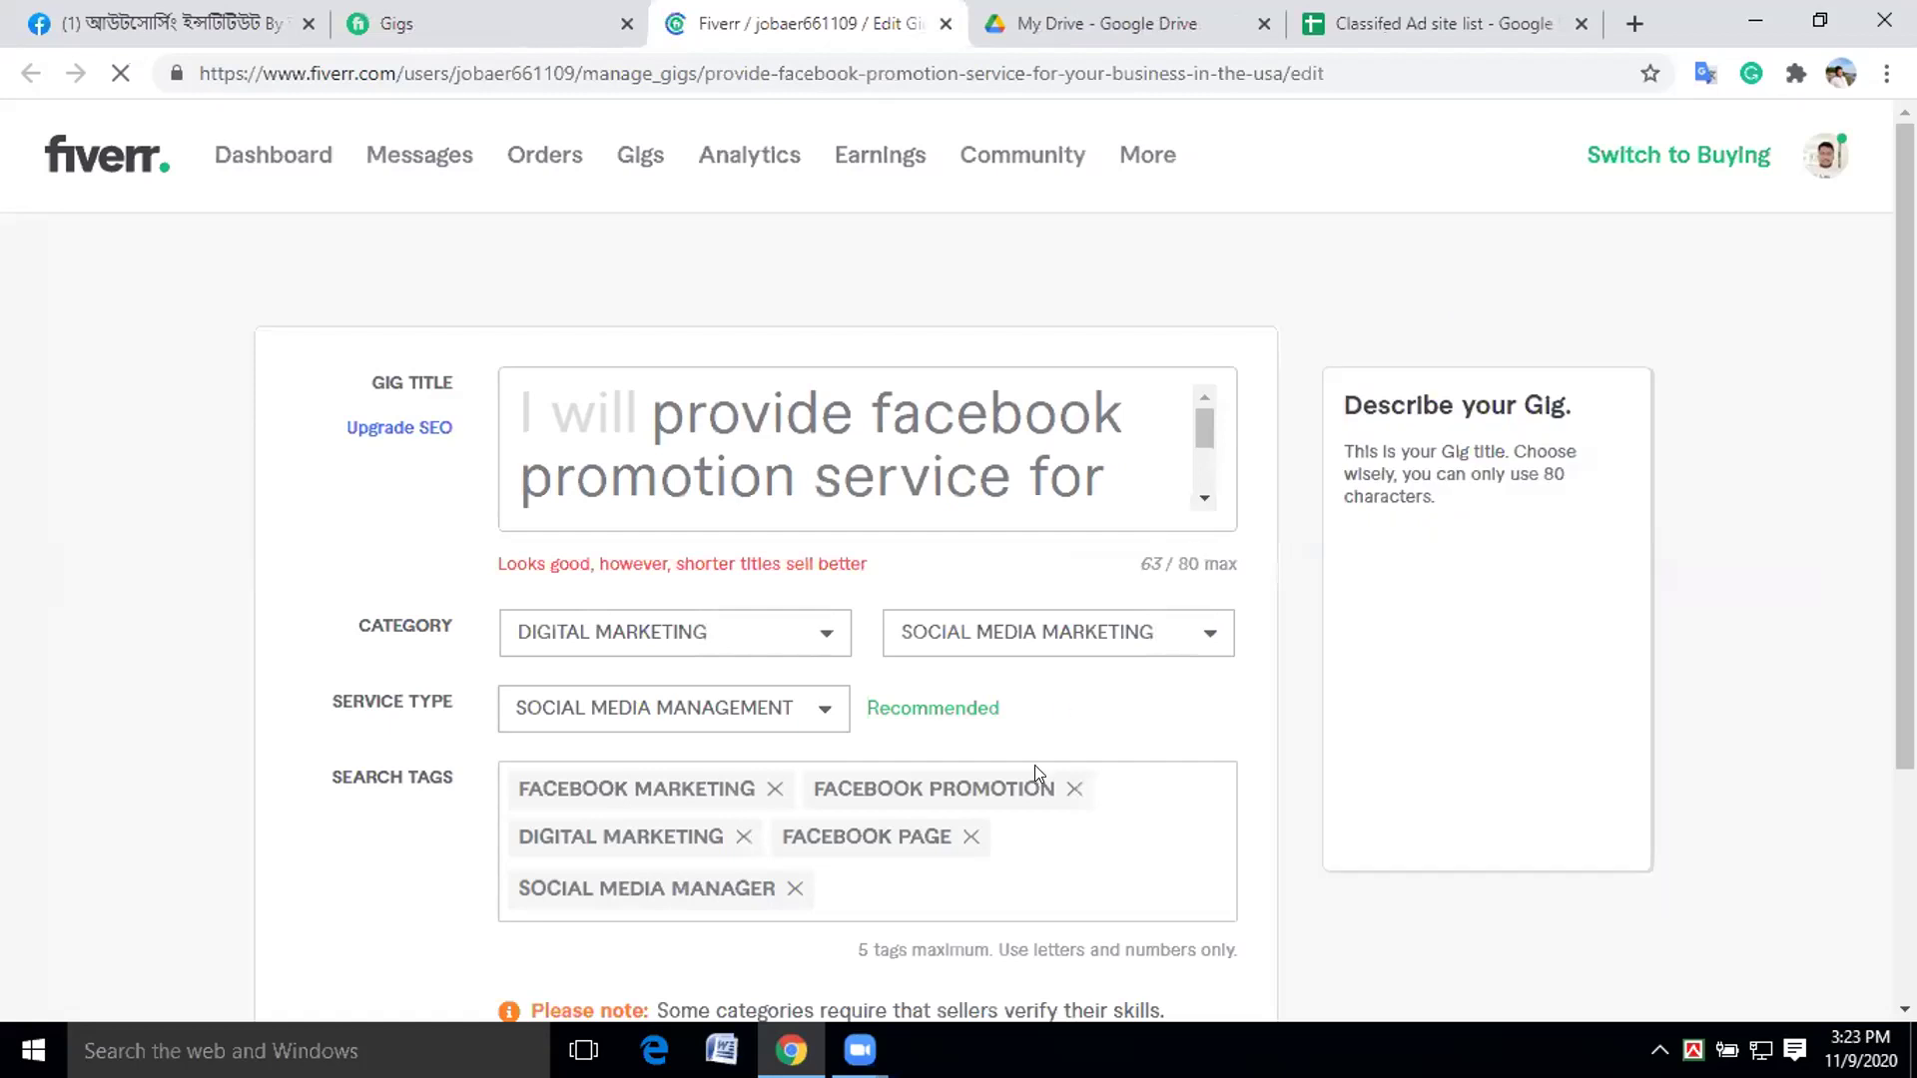
pyautogui.scroll(-3, 1038, 769)
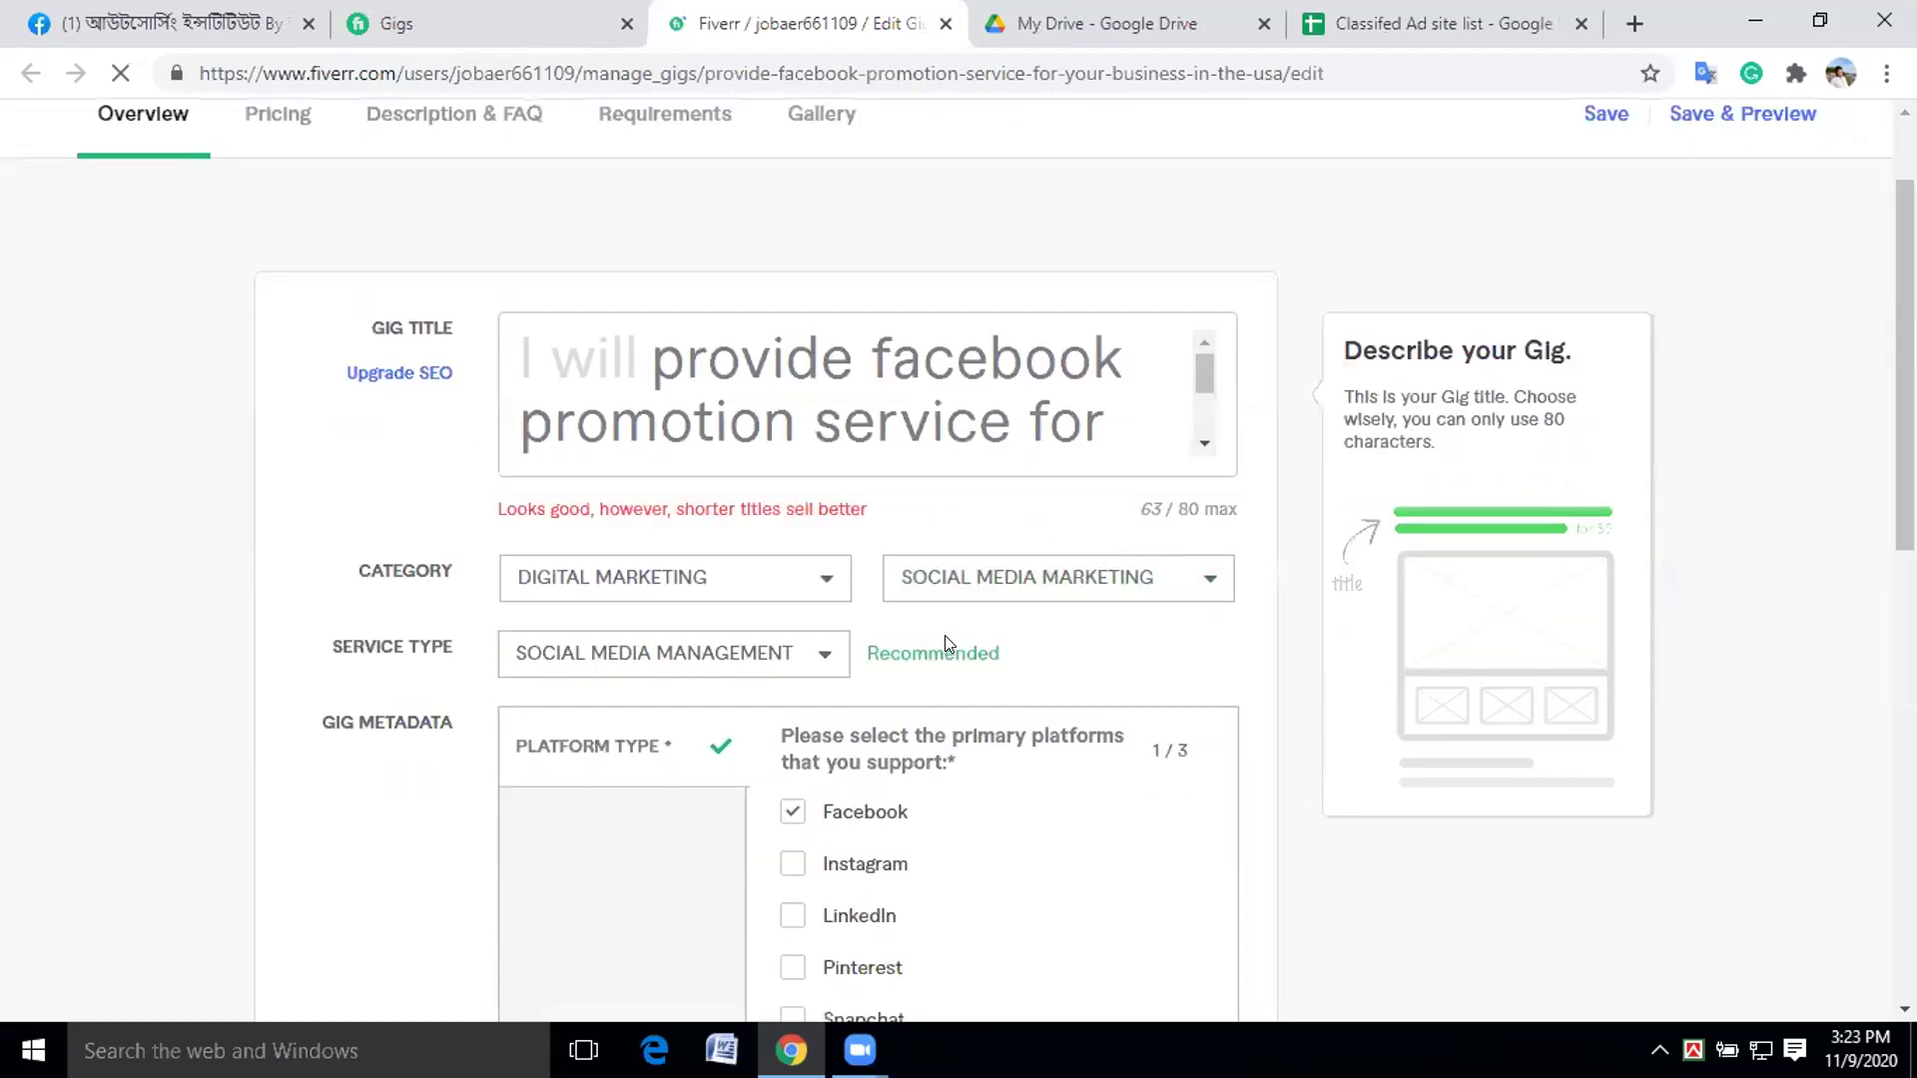
pyautogui.scroll(-3, 947, 650)
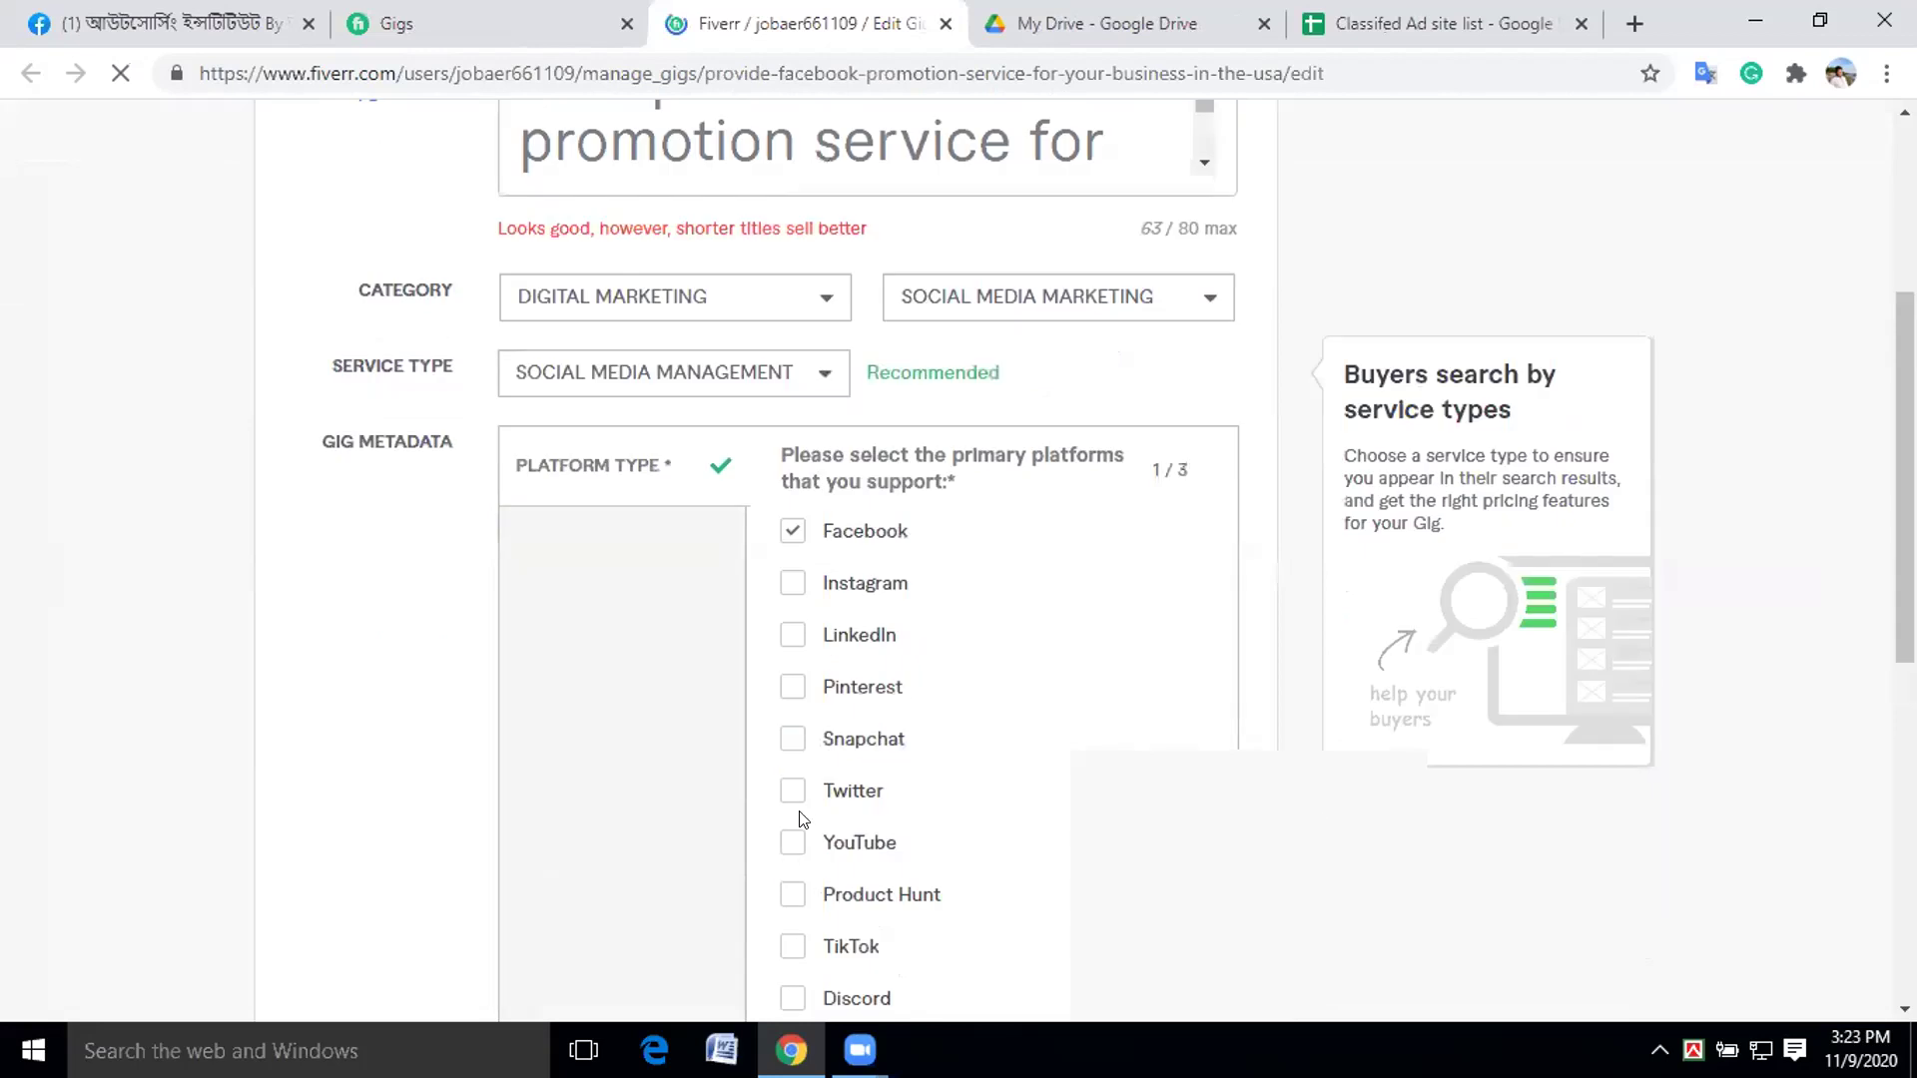
pyautogui.click(792, 584)
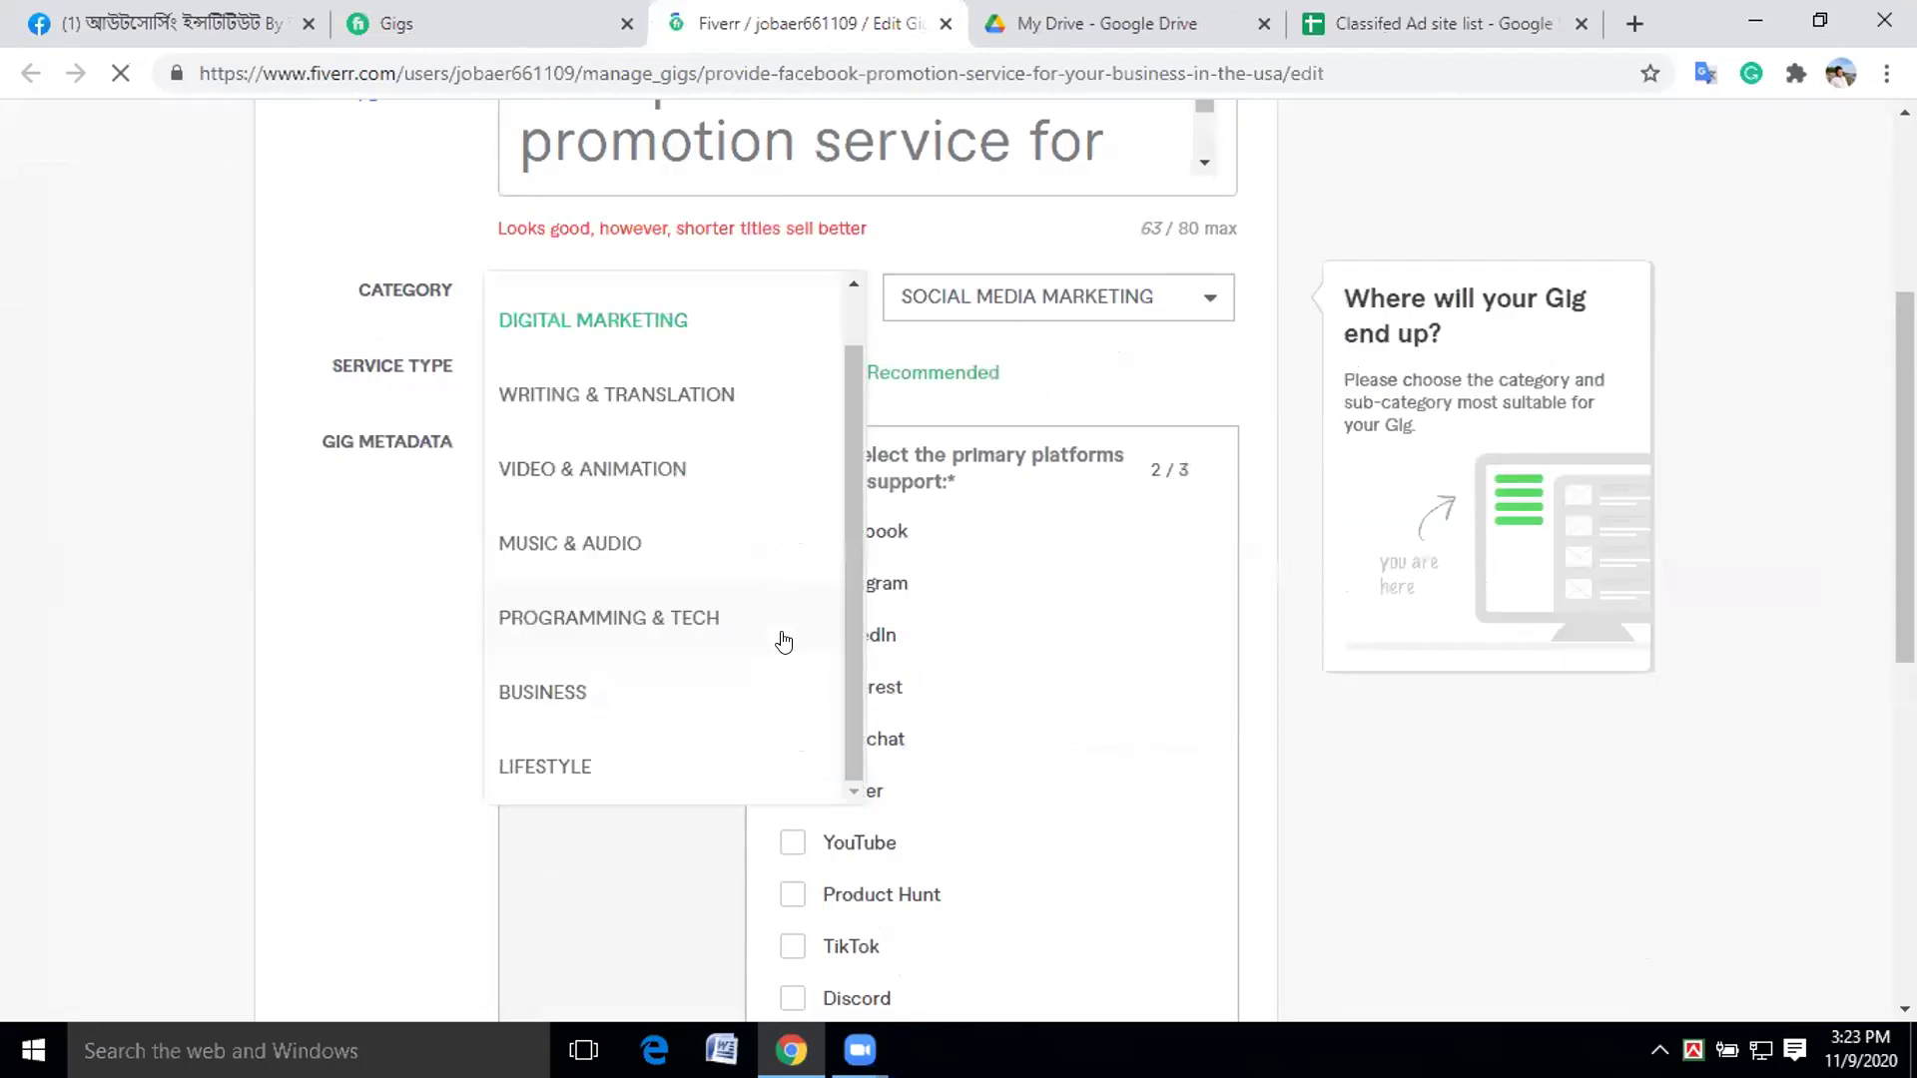
pyautogui.click(783, 640)
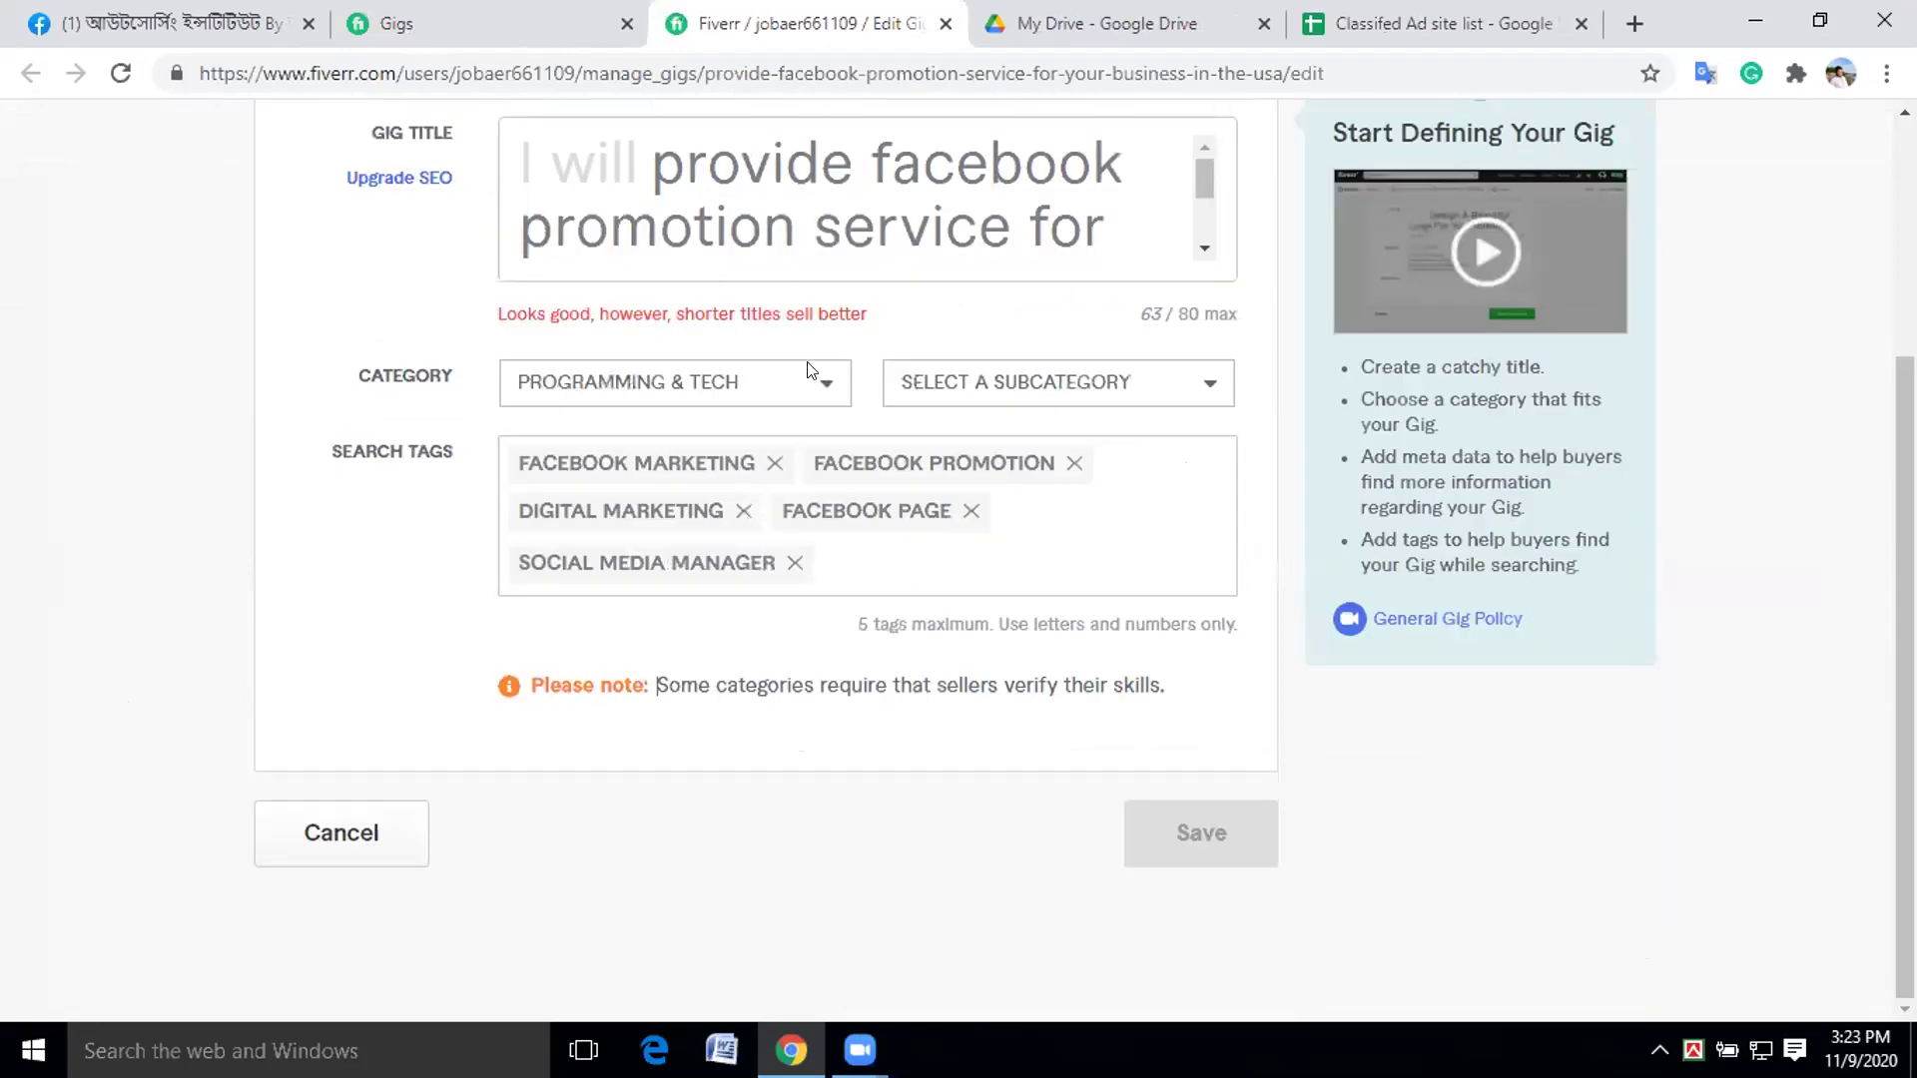
pyautogui.click(808, 389)
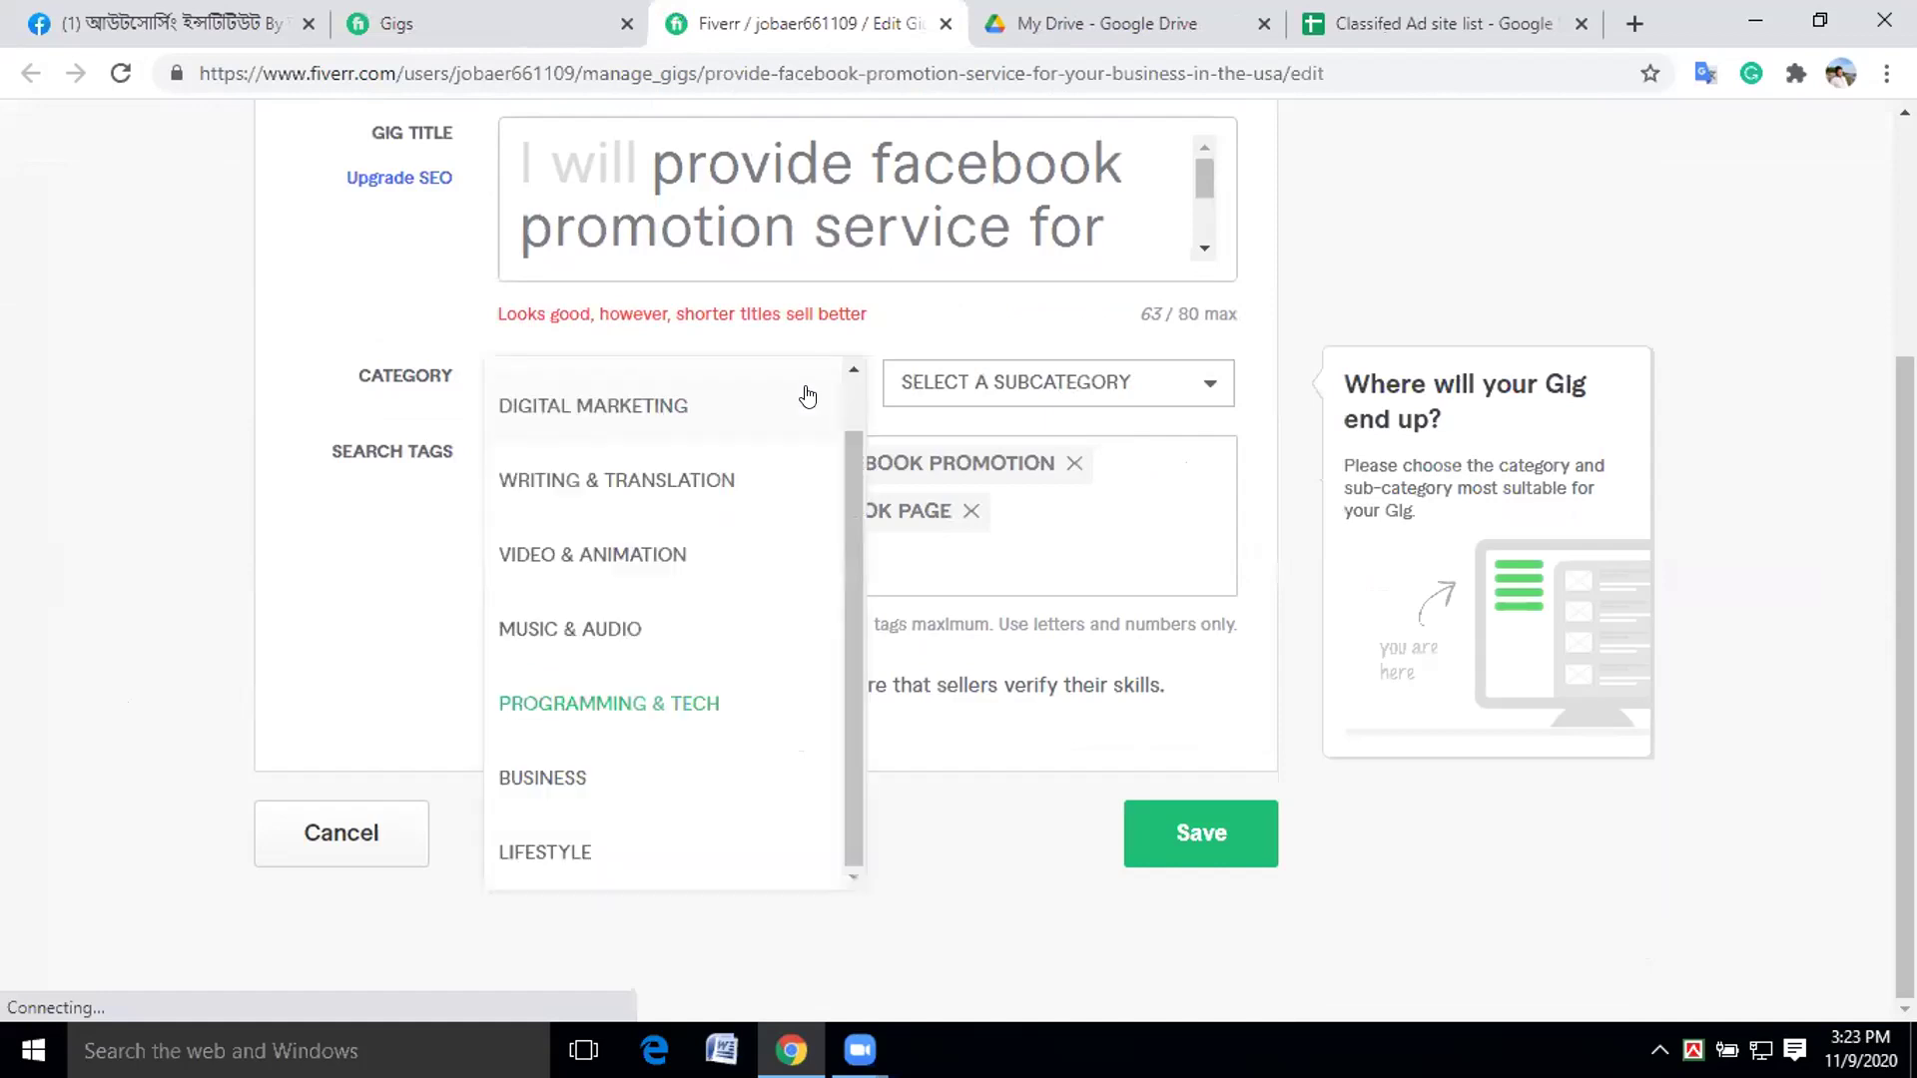
pyautogui.click(658, 406)
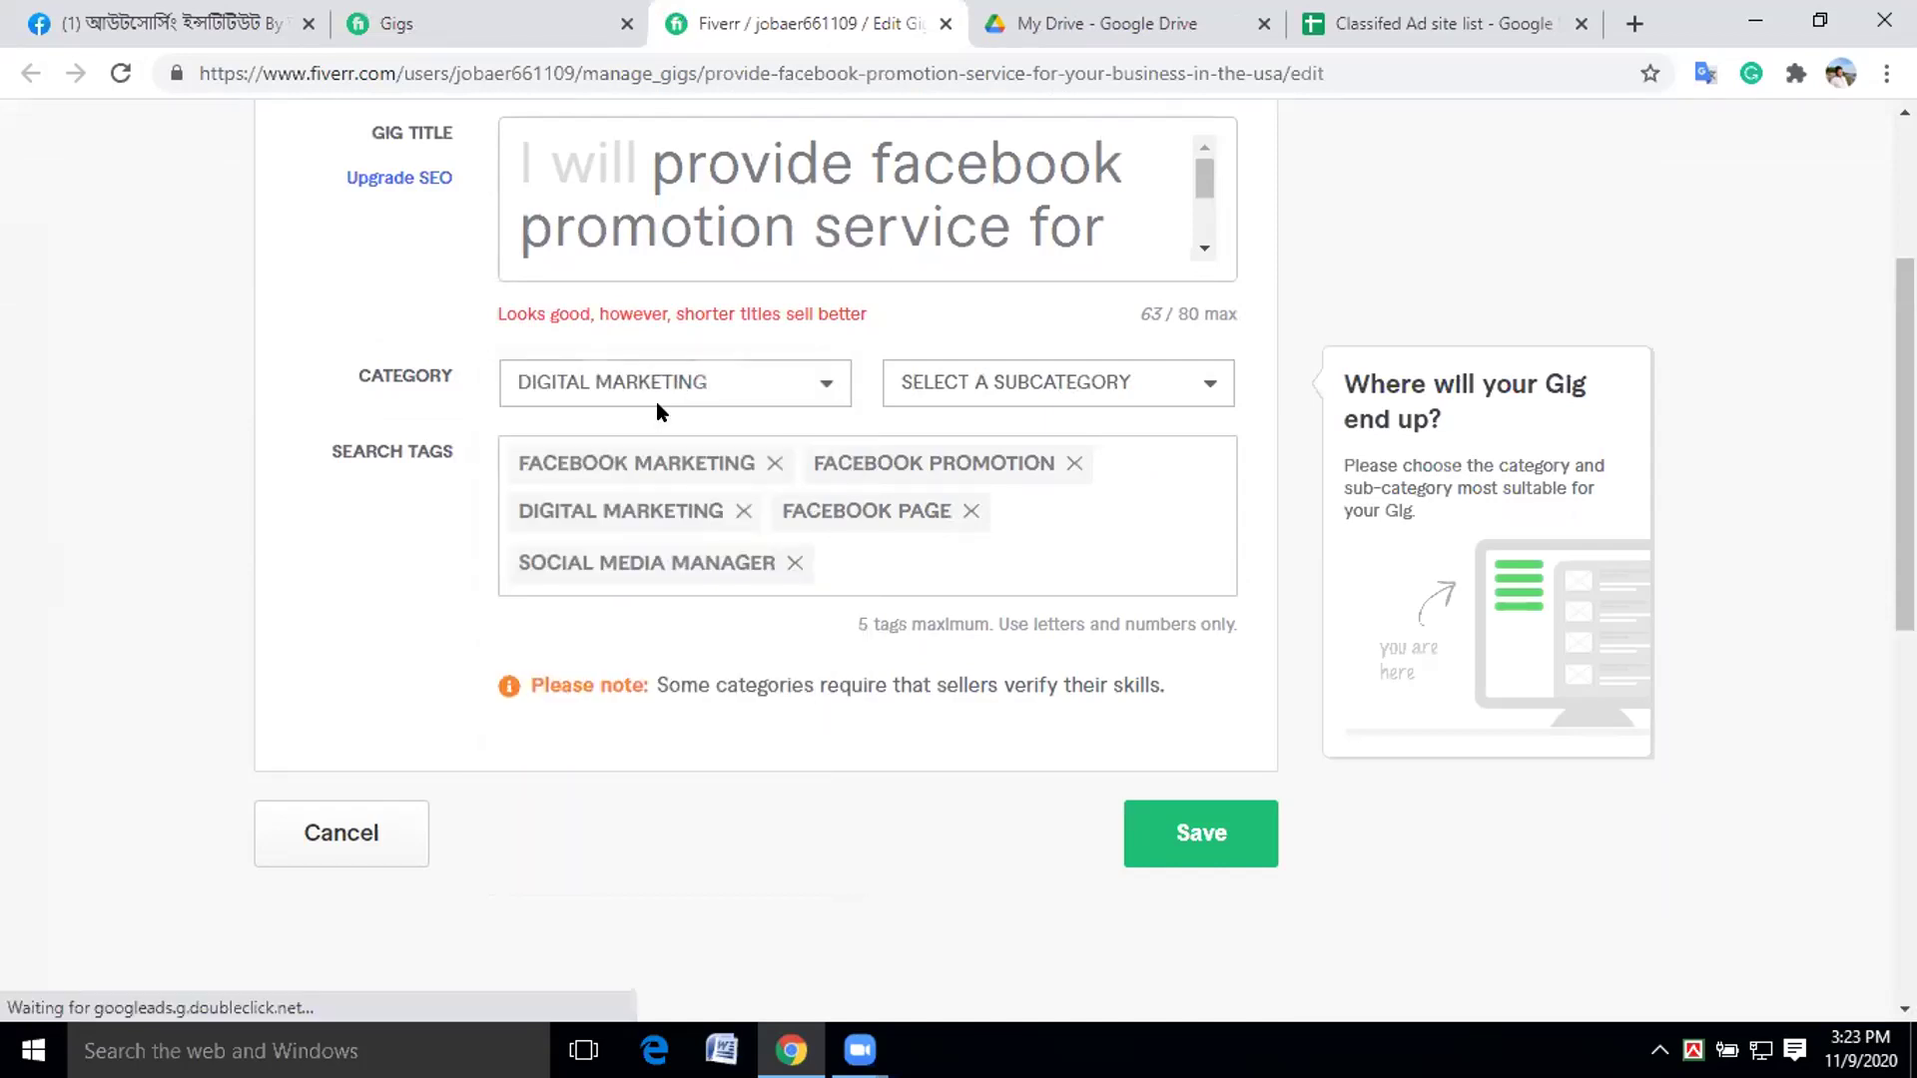
pyautogui.click(751, 440)
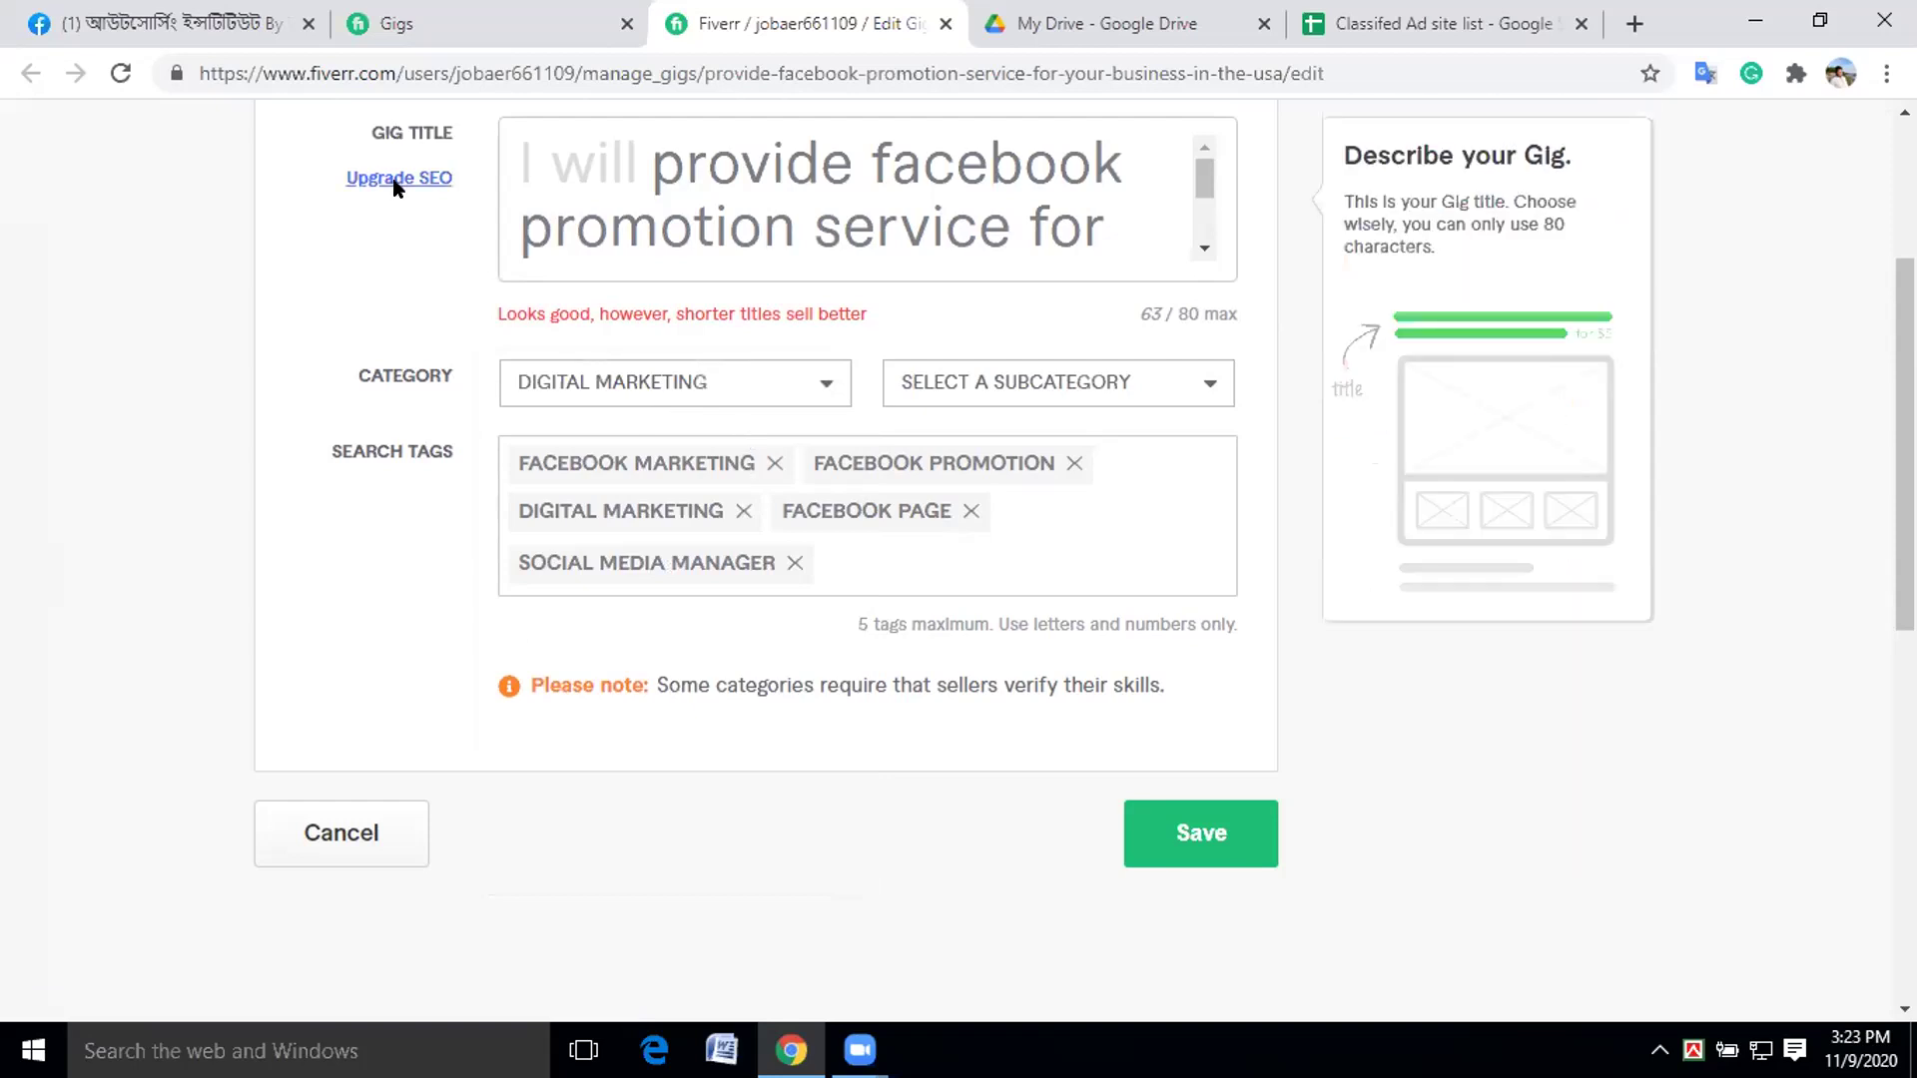
# Add an SEO title to the gig and shorten it to "provide facebook promotion service".
pyautogui.click(396, 180)
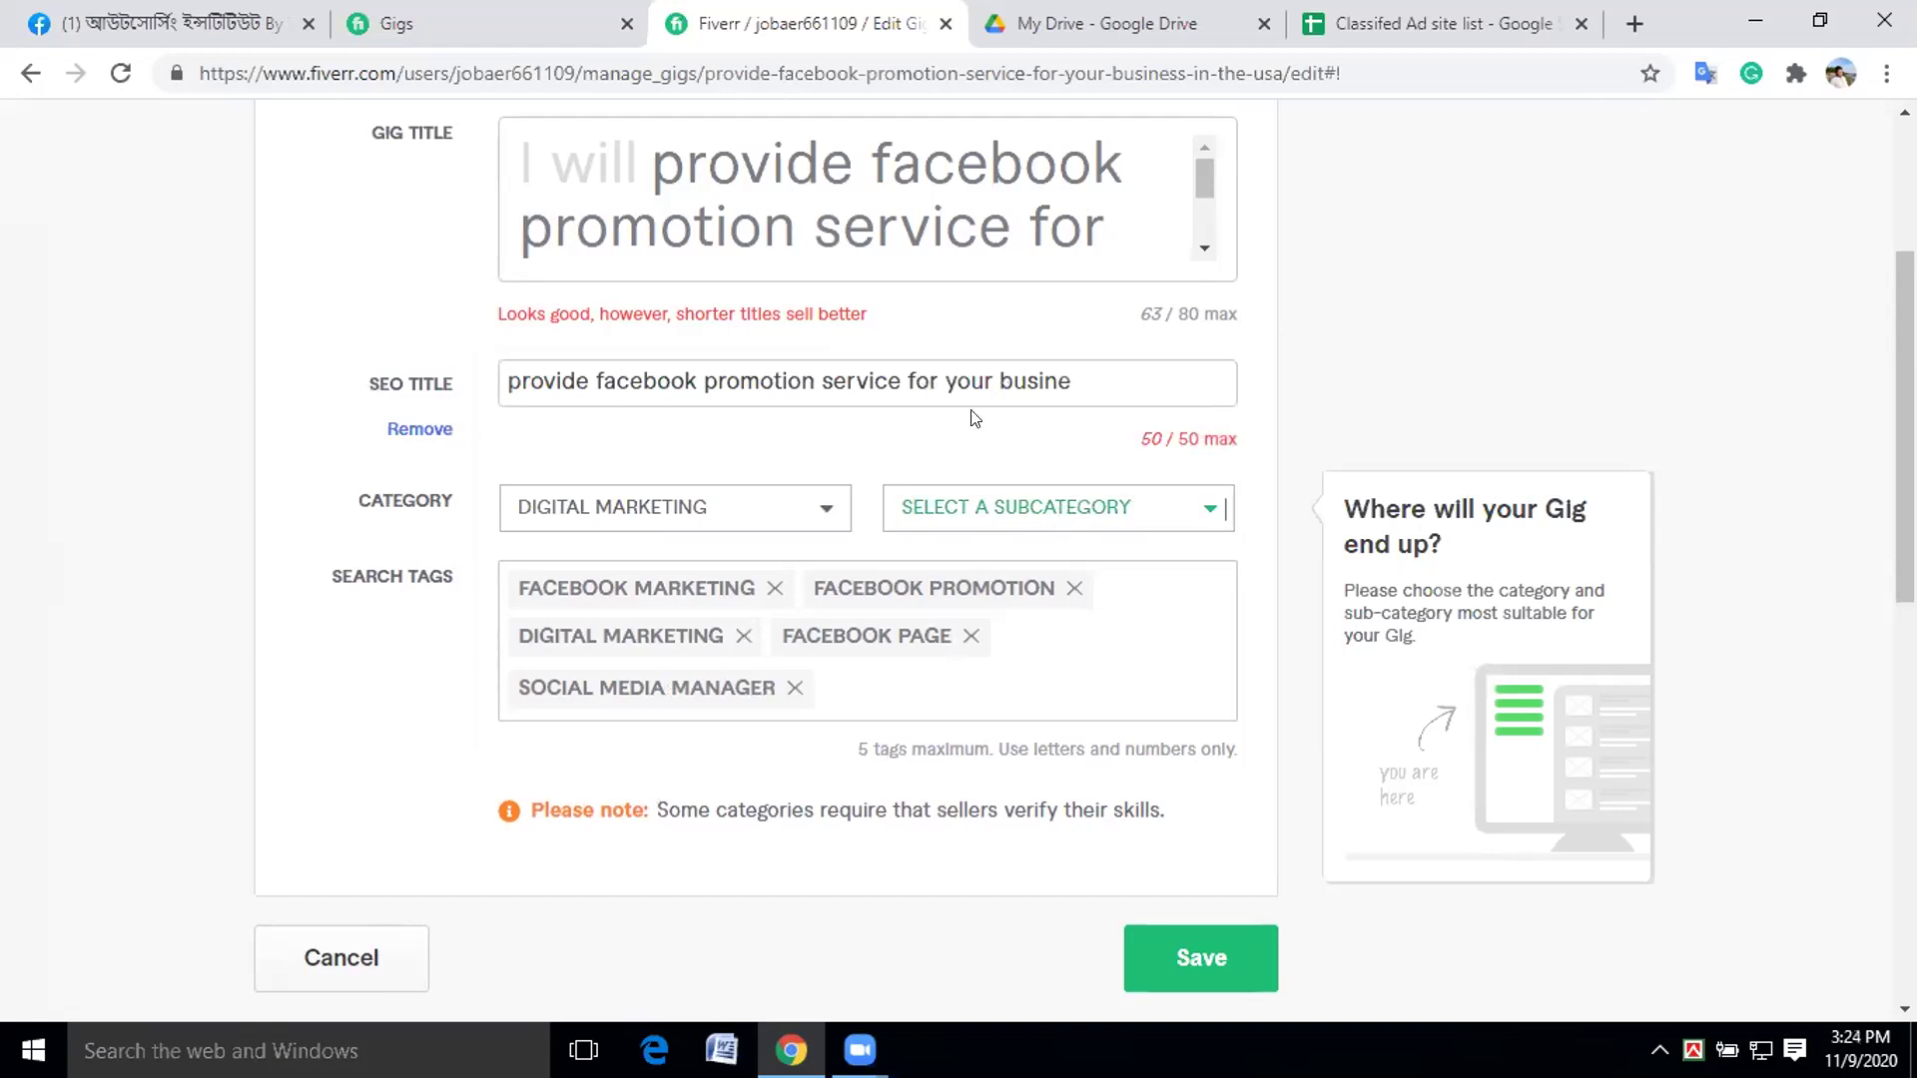
pyautogui.click(1010, 383)
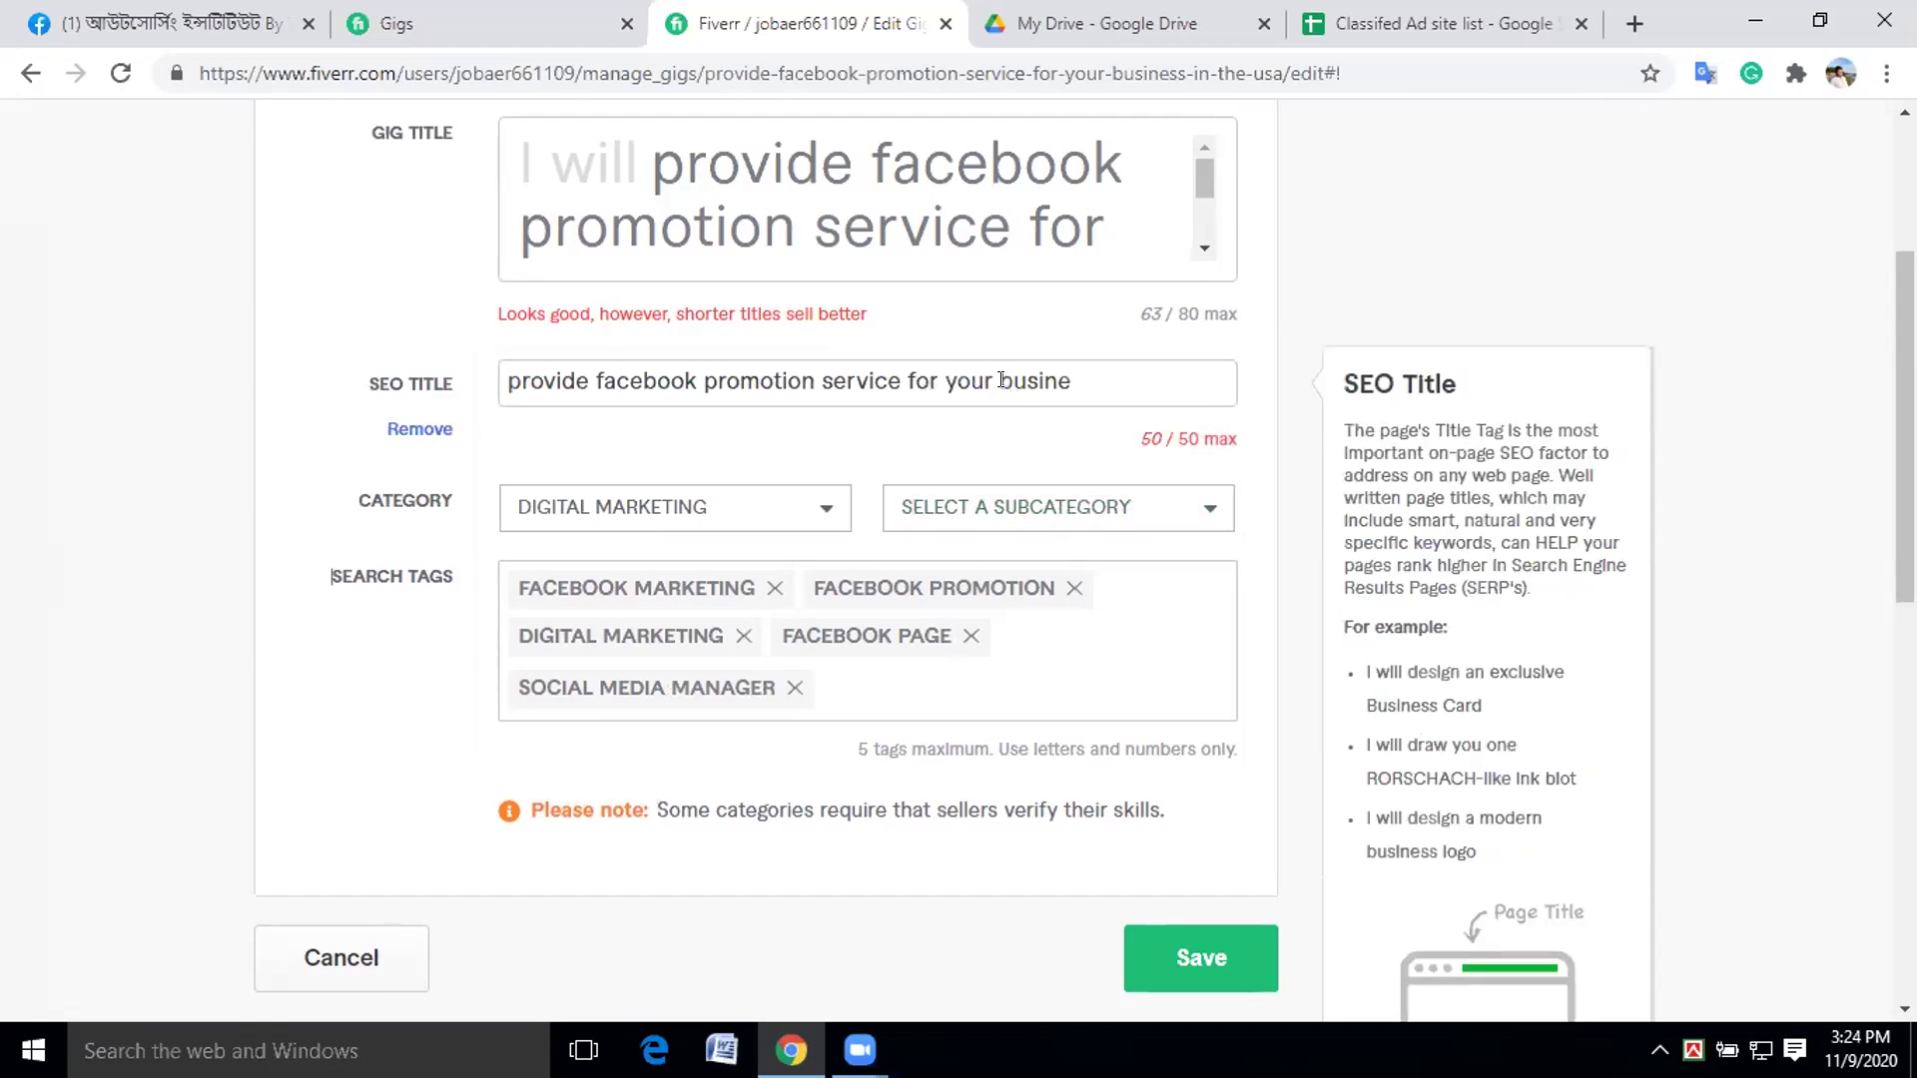
pyautogui.moveTo(994, 381); pyautogui.dragTo(1100, 381)
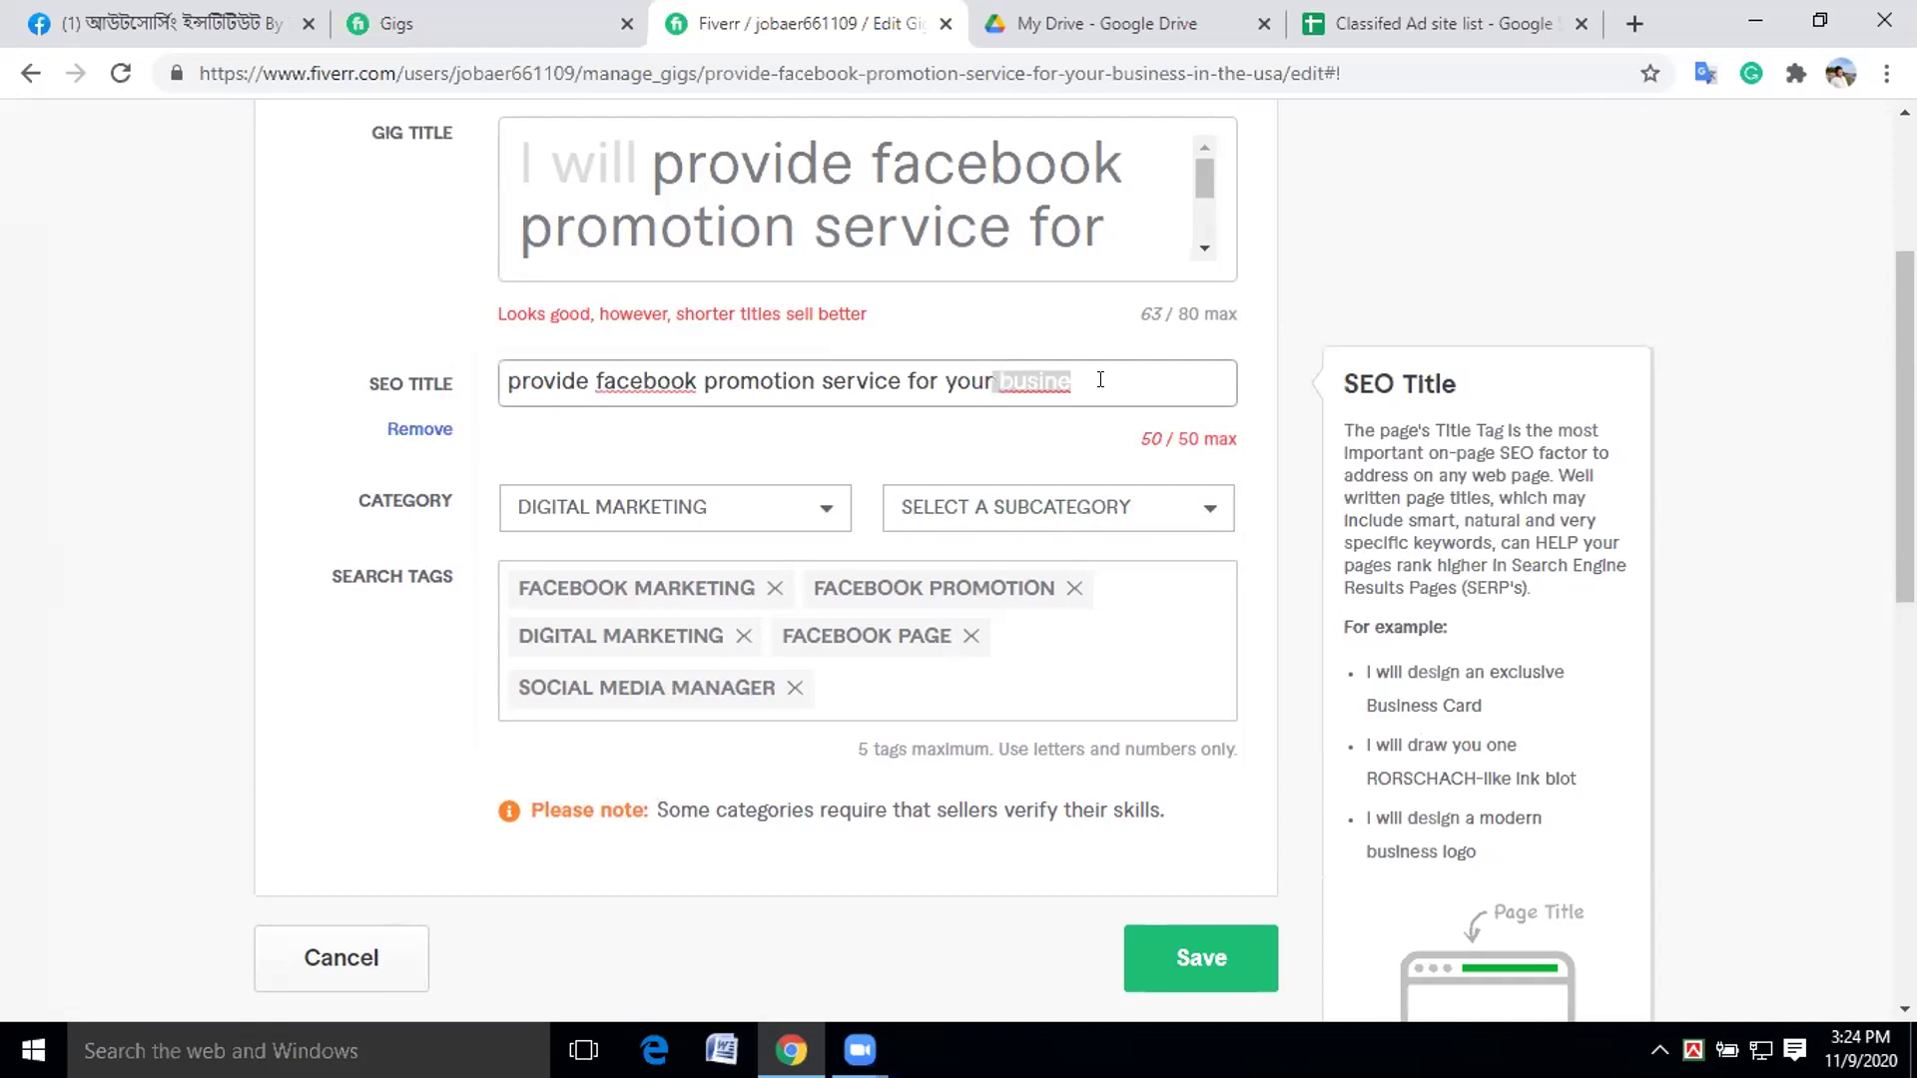
pyautogui.click(1100, 380)
pyautogui.keyDown('shift'); pyautogui.click(909, 380); pyautogui.keyUp('shift')
pyautogui.keyDown('shift'); pyautogui.click(907, 378); pyautogui.keyUp('shift')
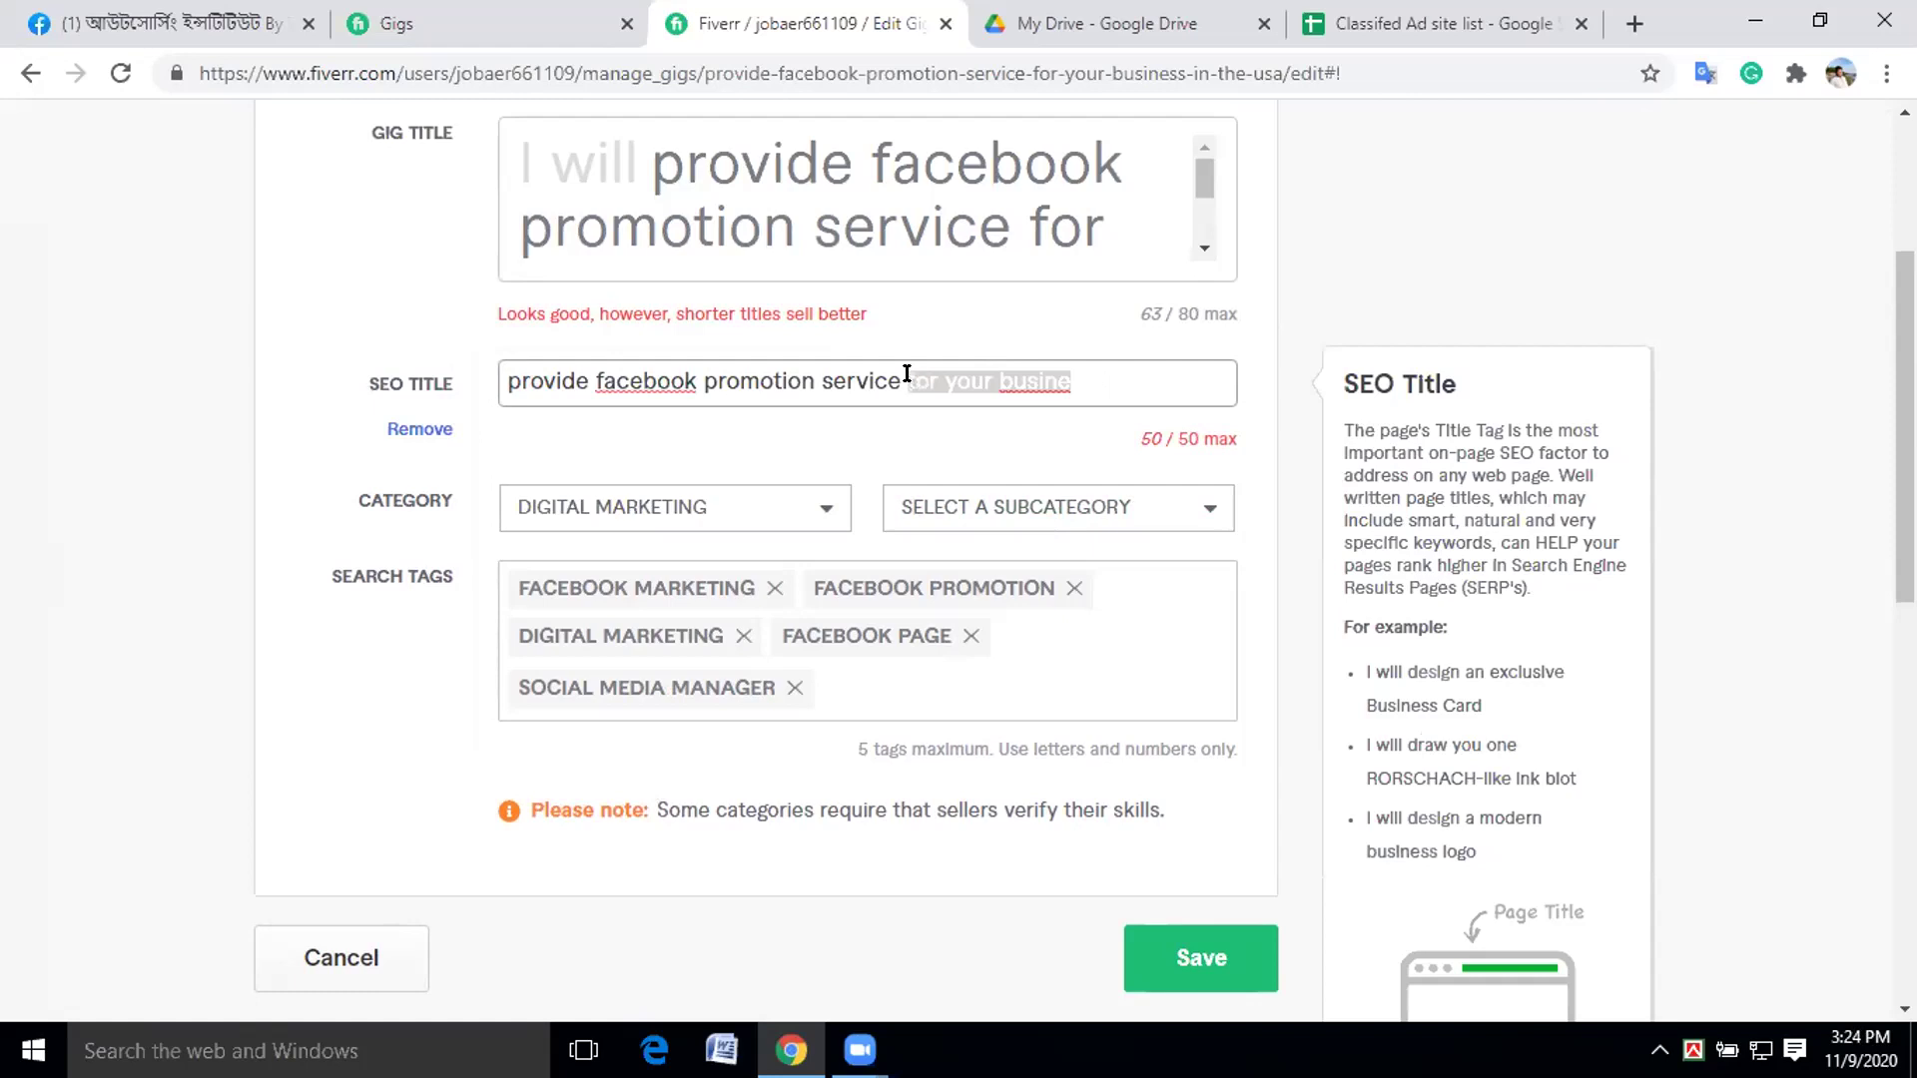
pyautogui.press('BackSpace')
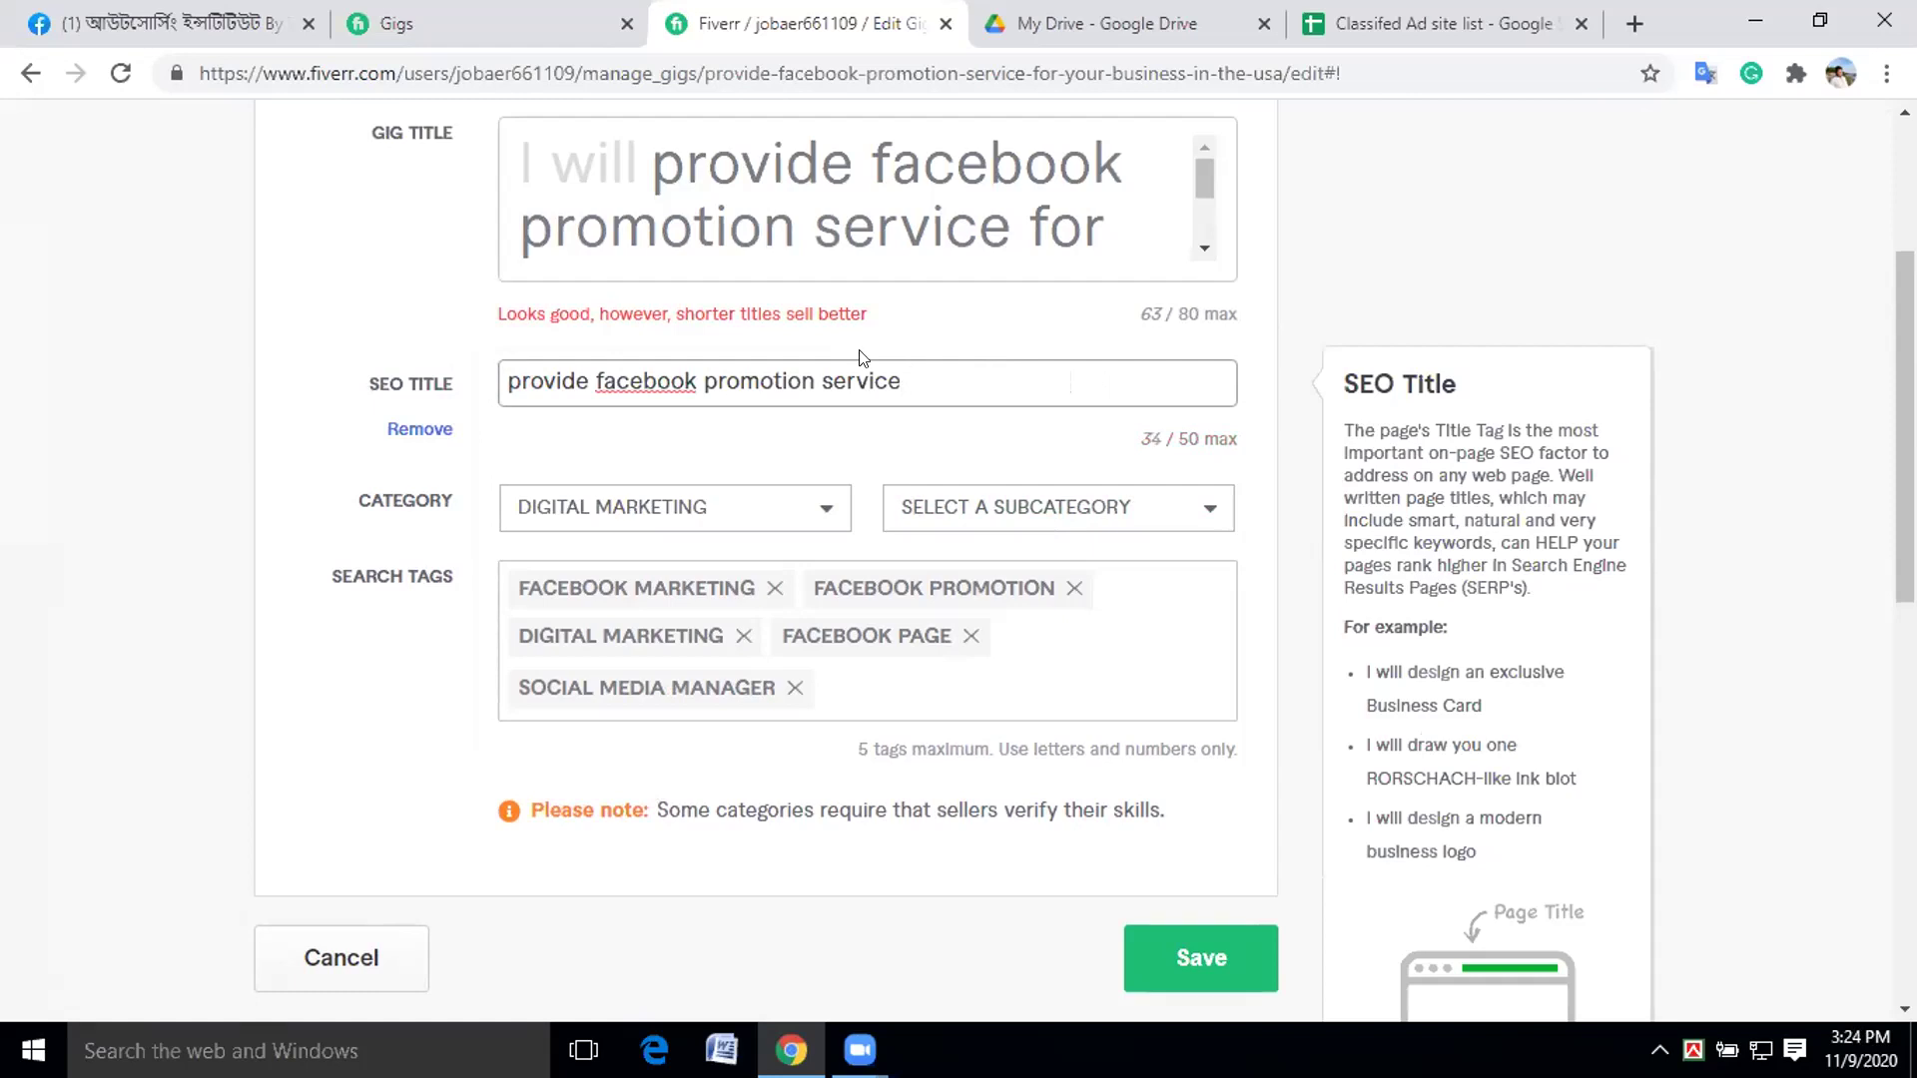
# Set the gig's subcategory to Social Media Marketing and its service type to Social Media Management.
pyautogui.click(1183, 517)
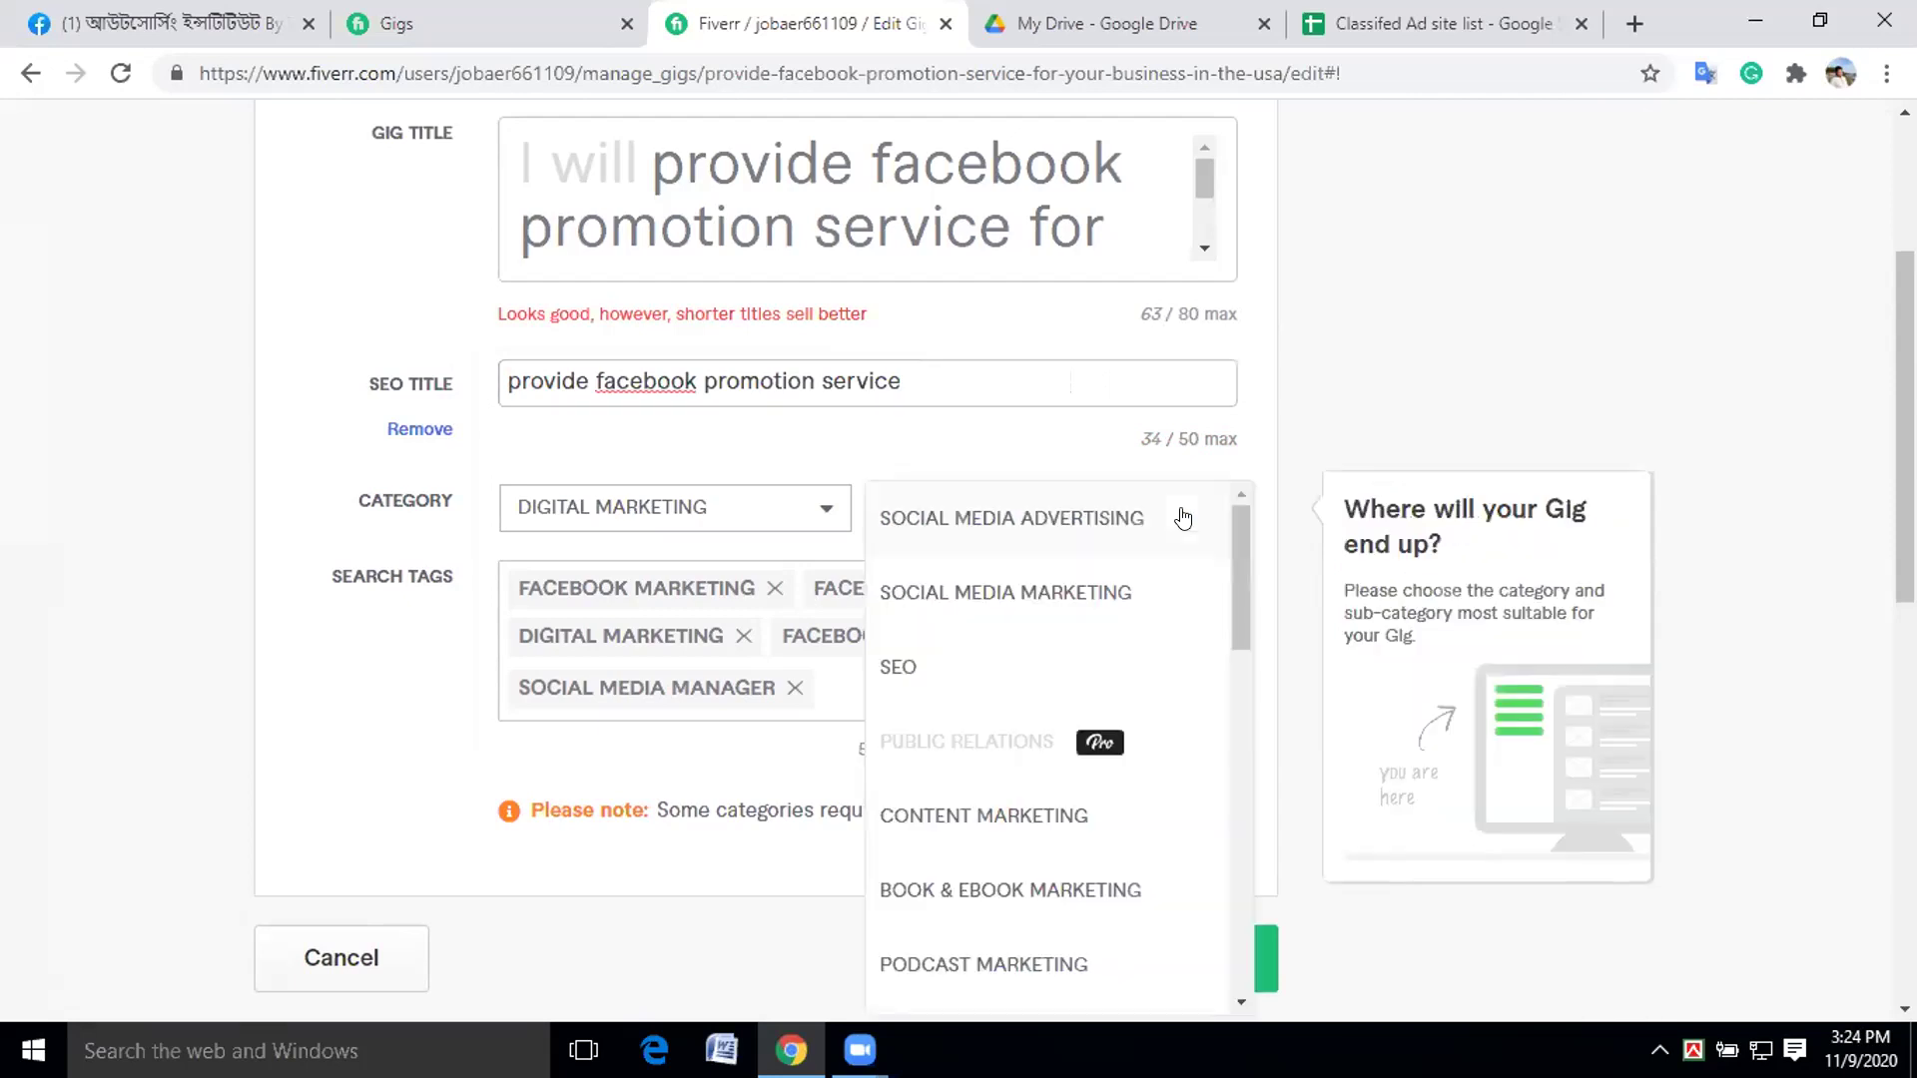
pyautogui.click(1044, 589)
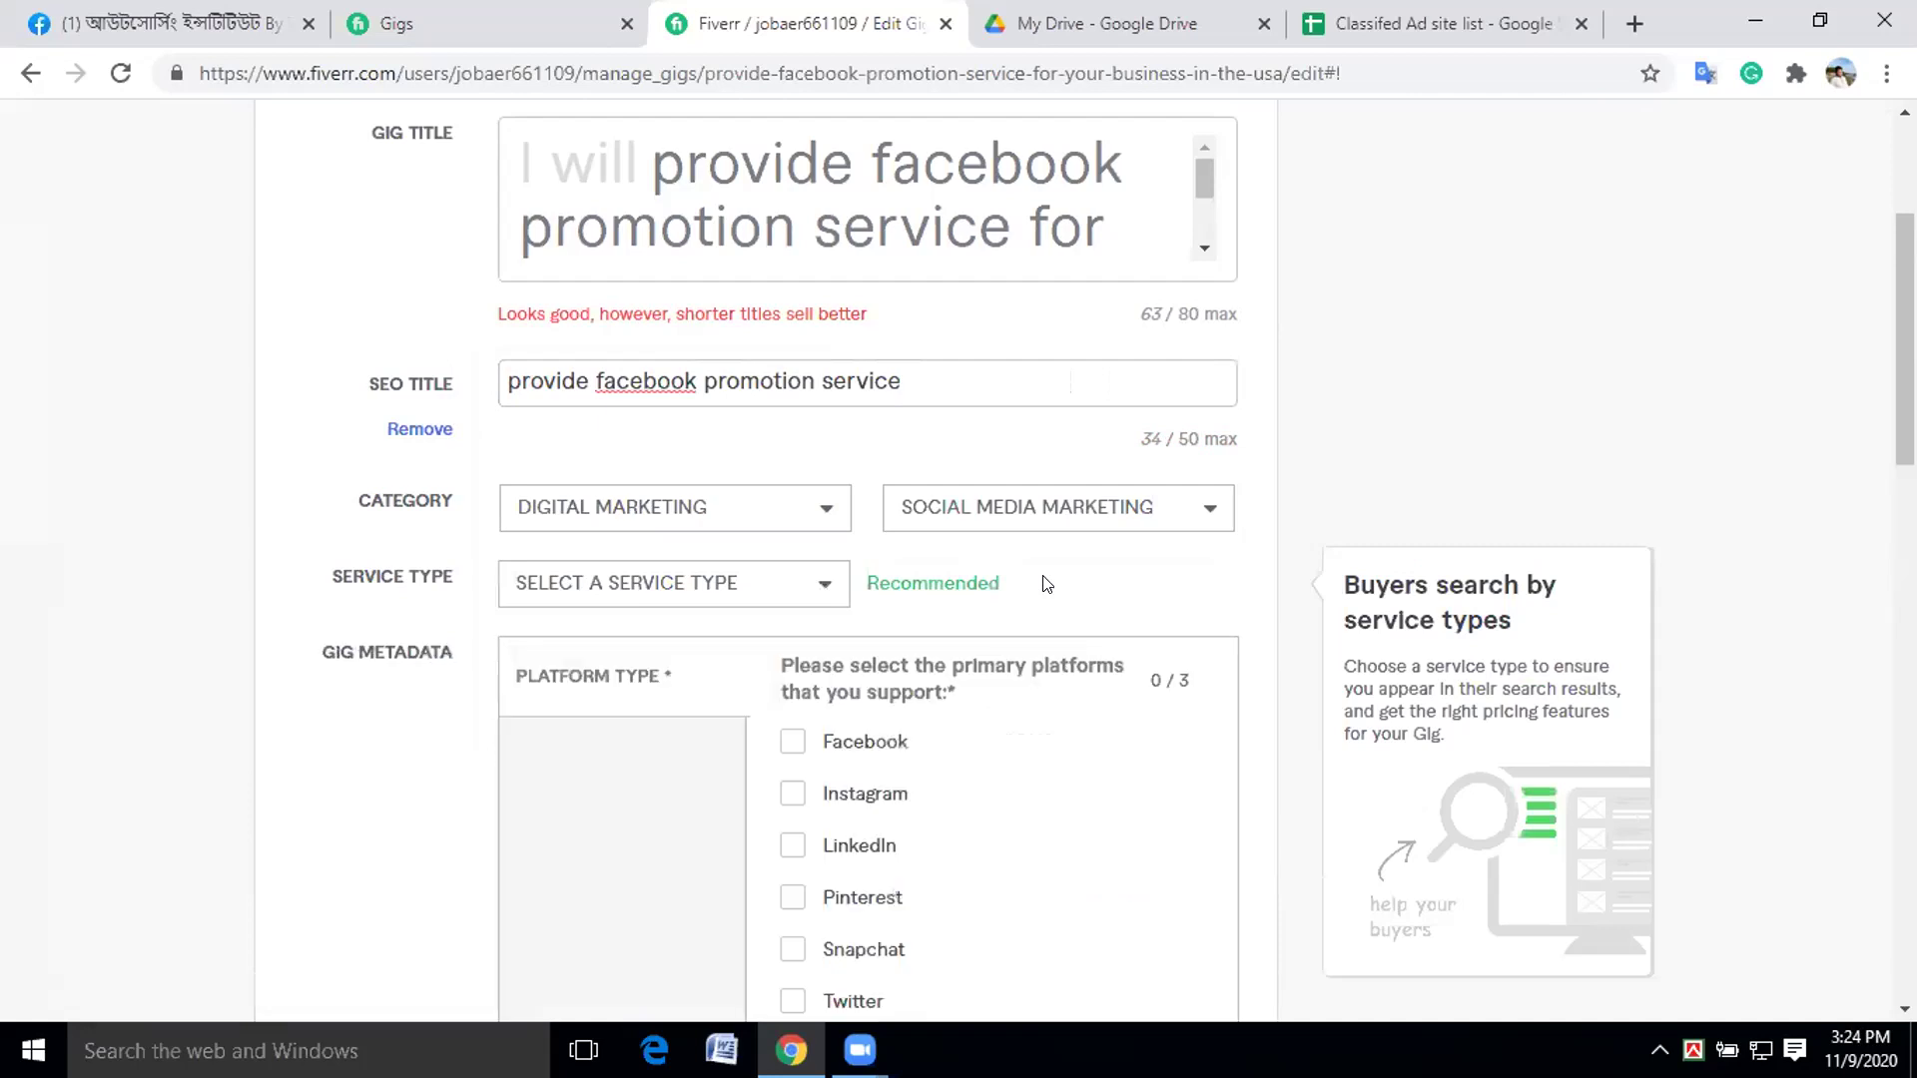
pyautogui.click(816, 584)
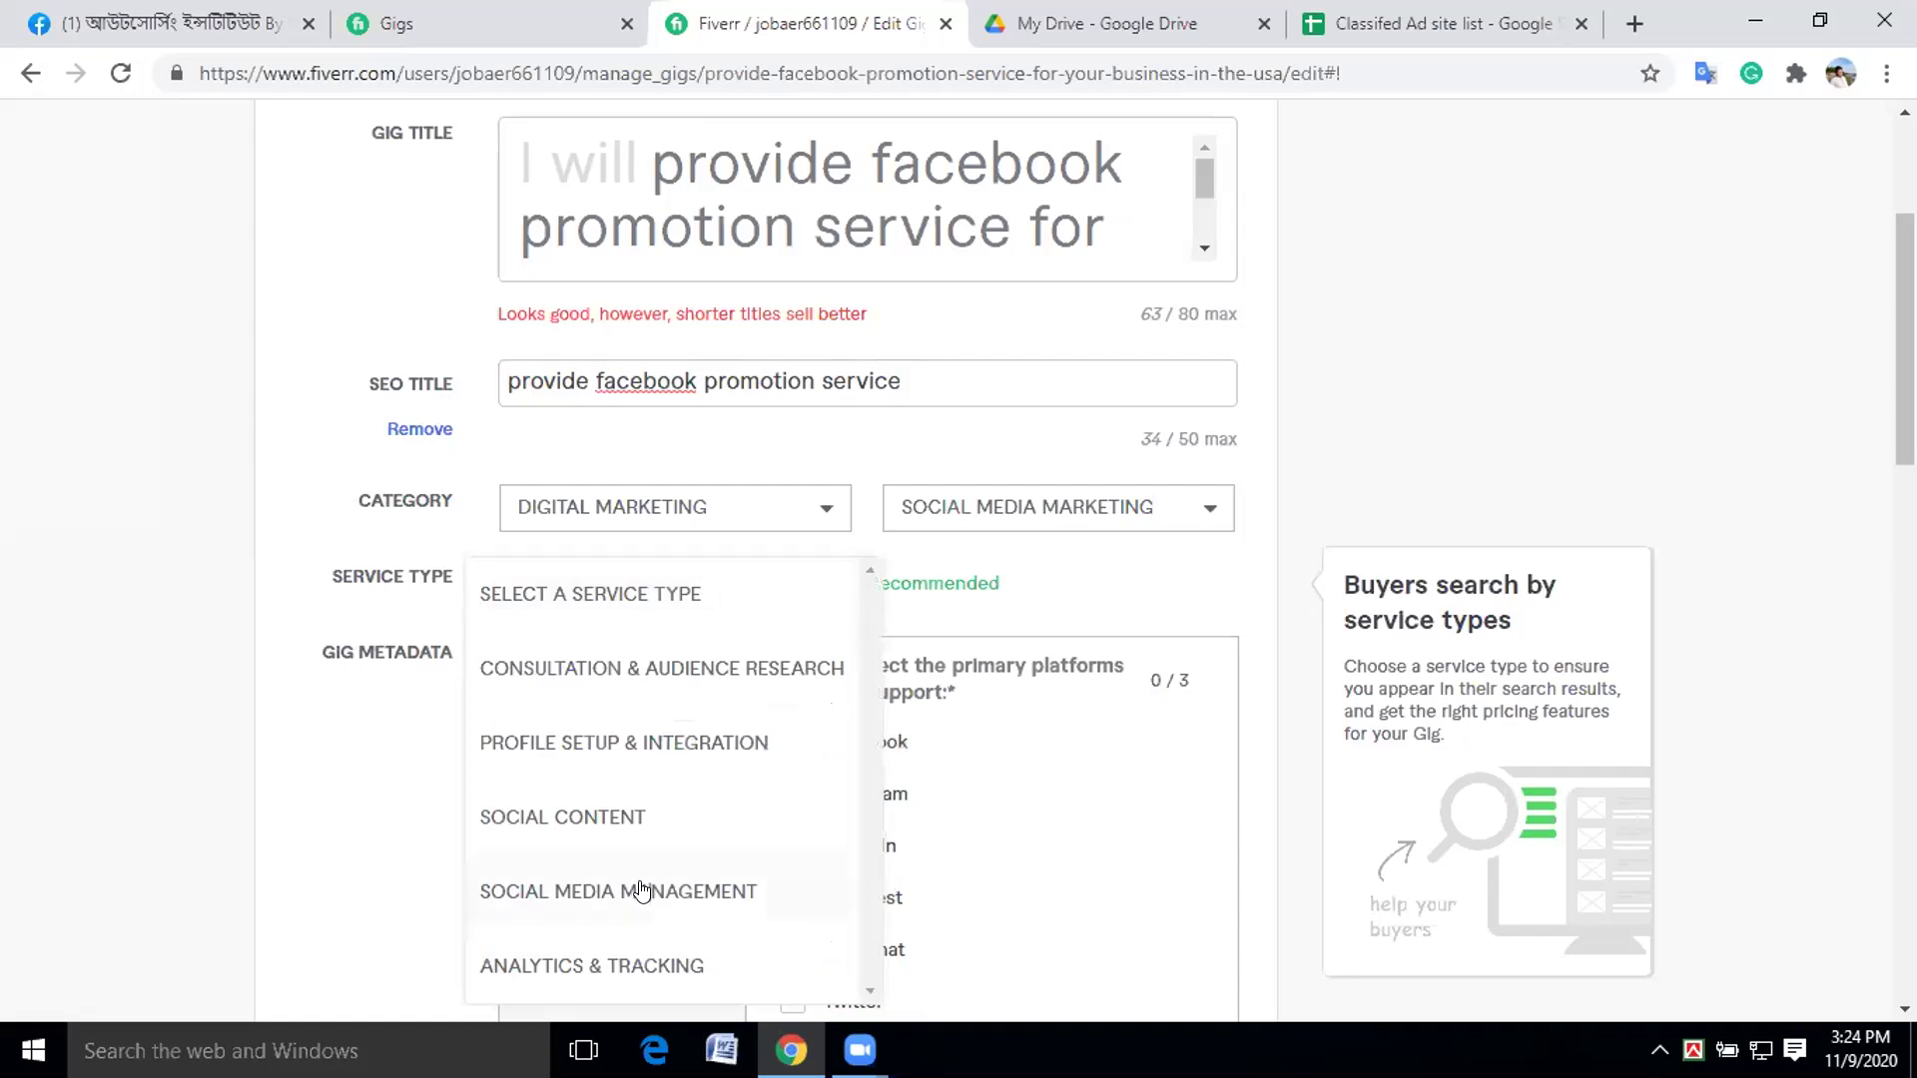
pyautogui.click(707, 884)
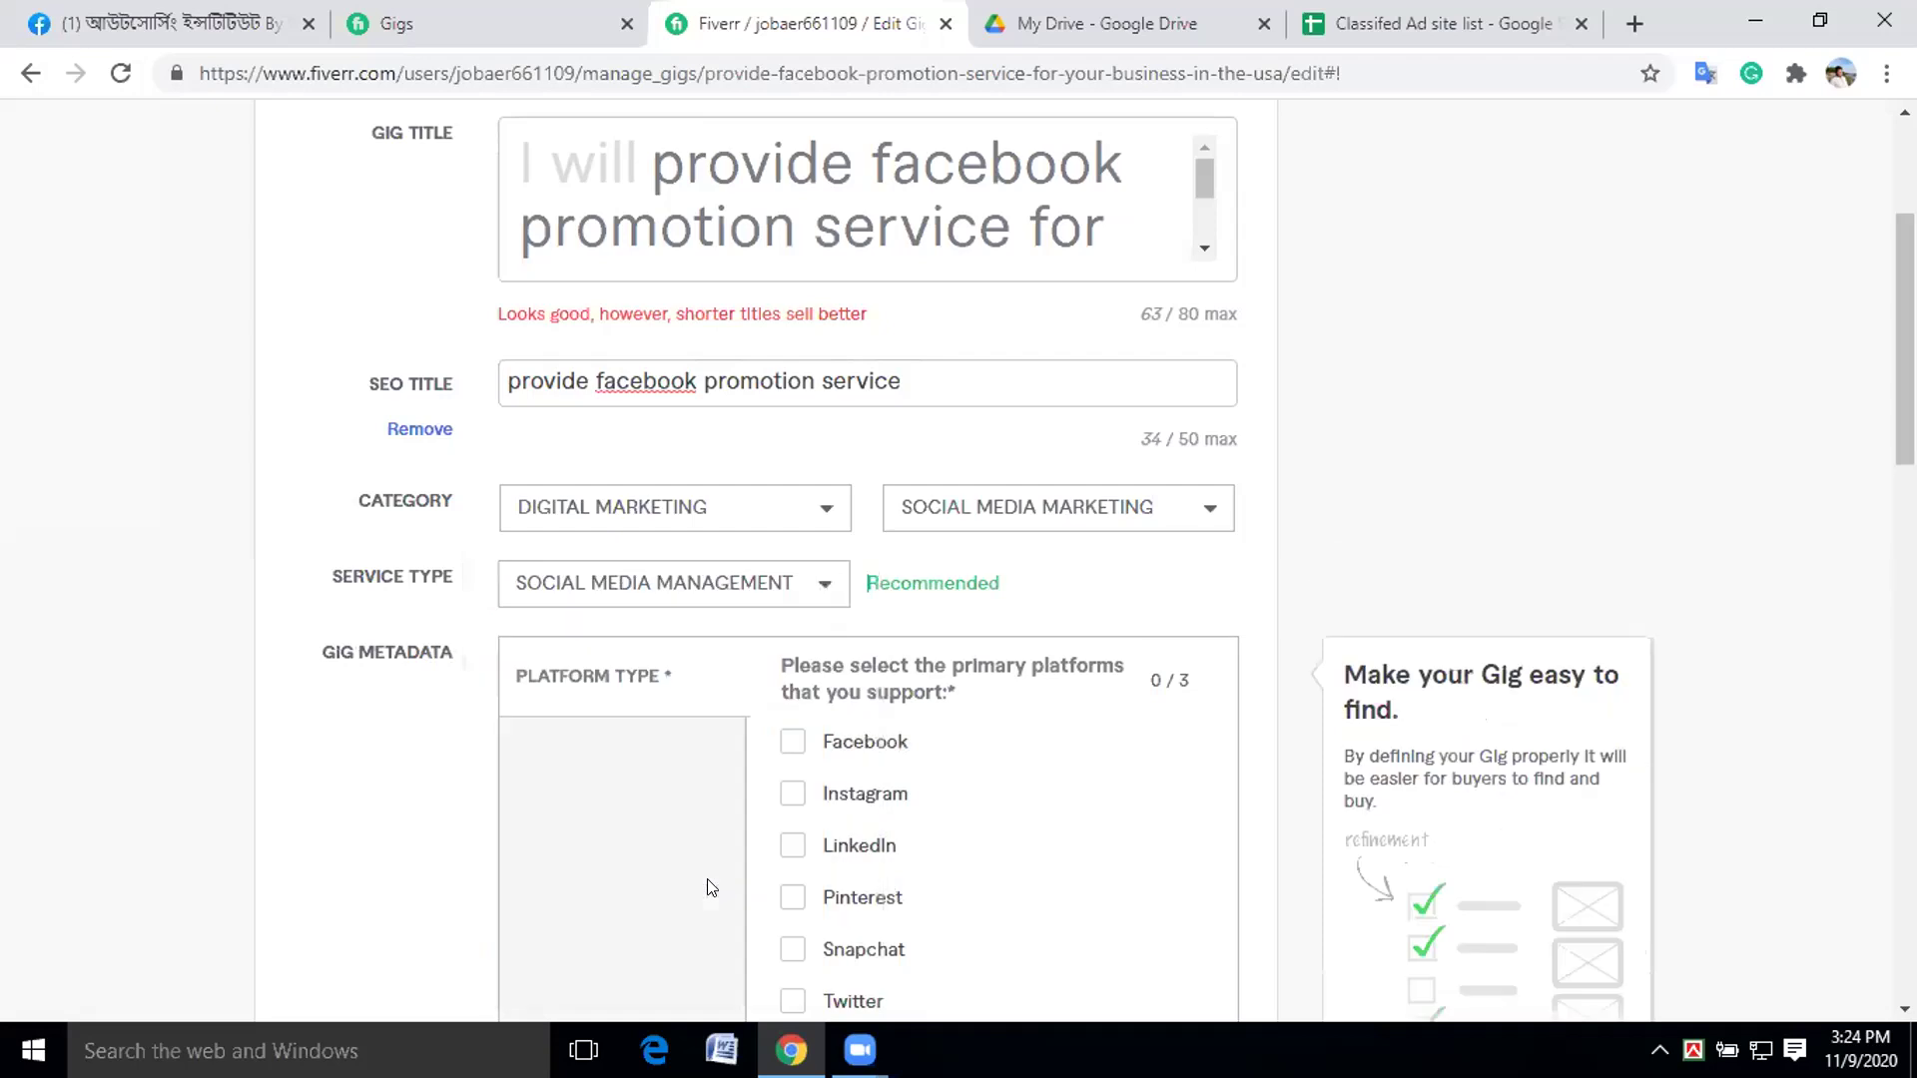
# Select Facebook, Instagram and LinkedIn as the gig's supported primary platforms and save the overview.
pyautogui.click(790, 744)
pyautogui.click(777, 801)
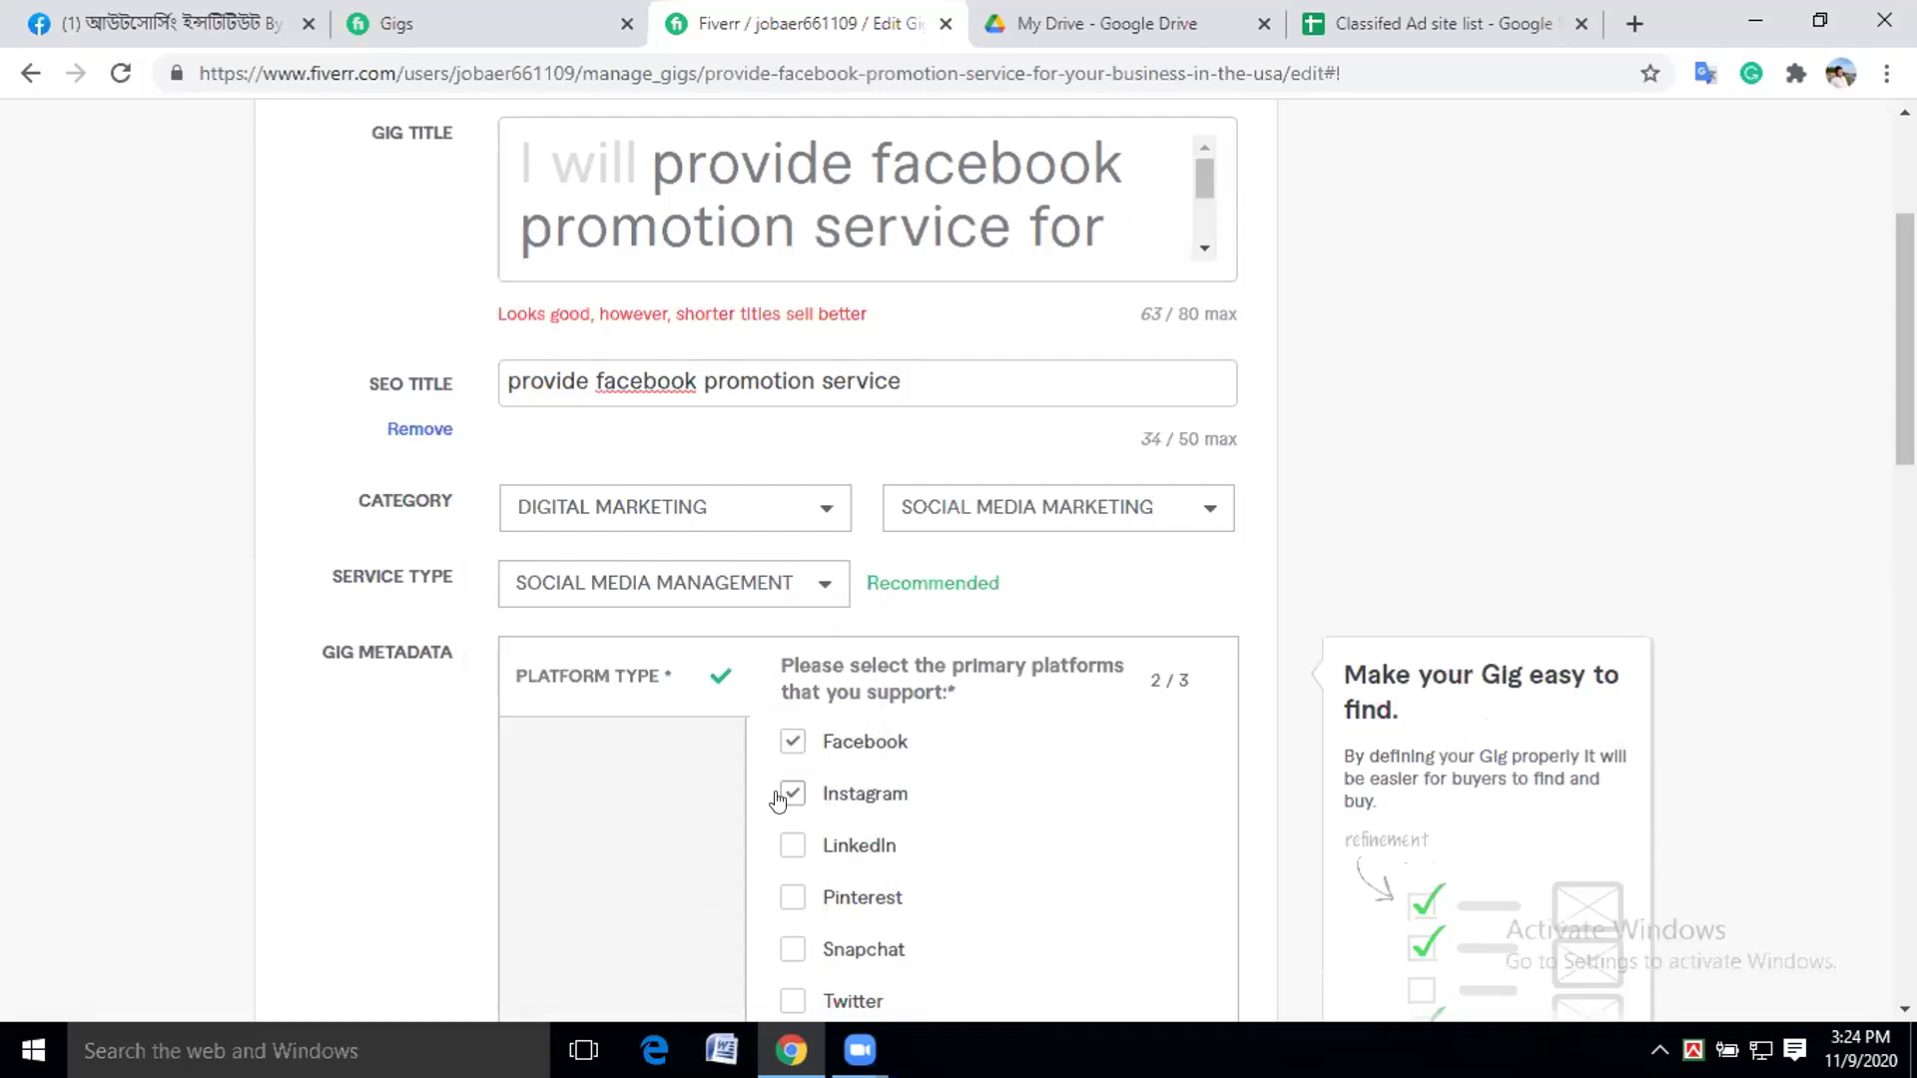
pyautogui.click(794, 851)
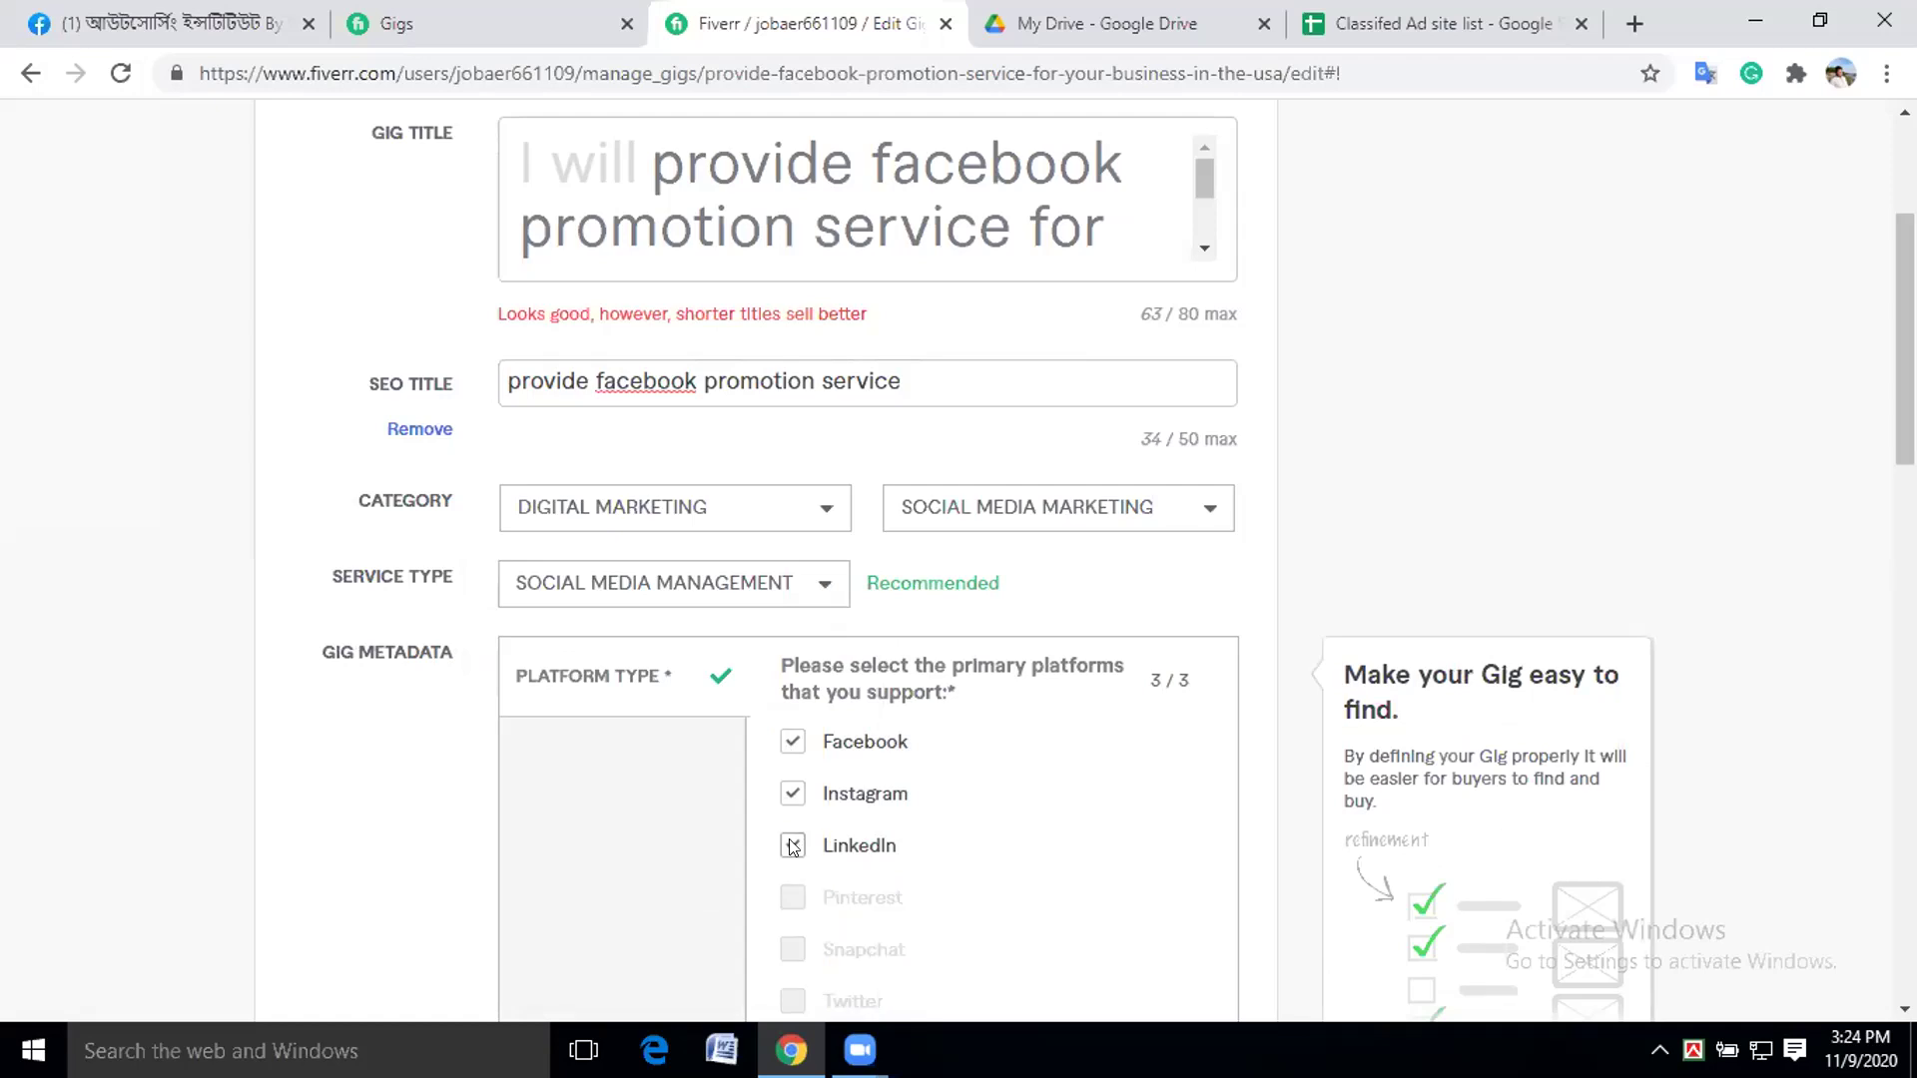
pyautogui.scroll(-2, 1100, 837)
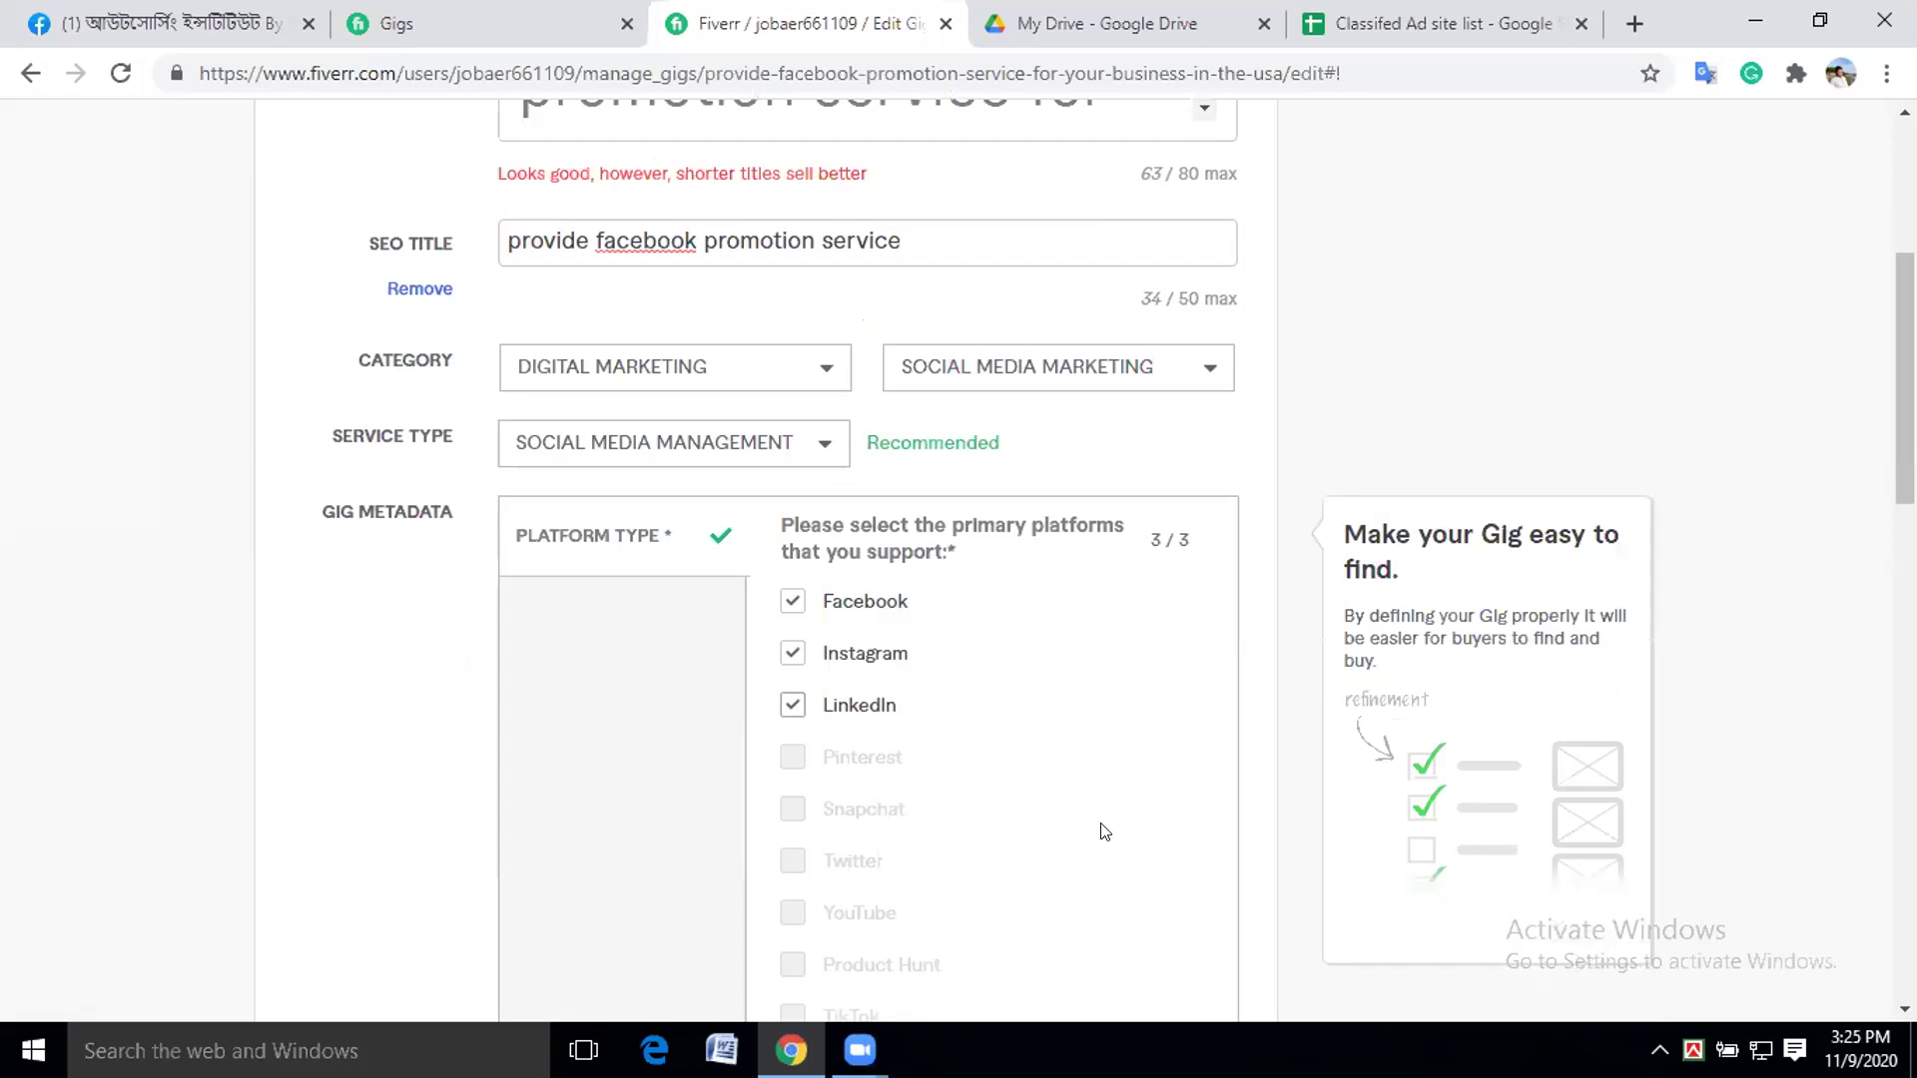
pyautogui.scroll(-4, 1107, 832)
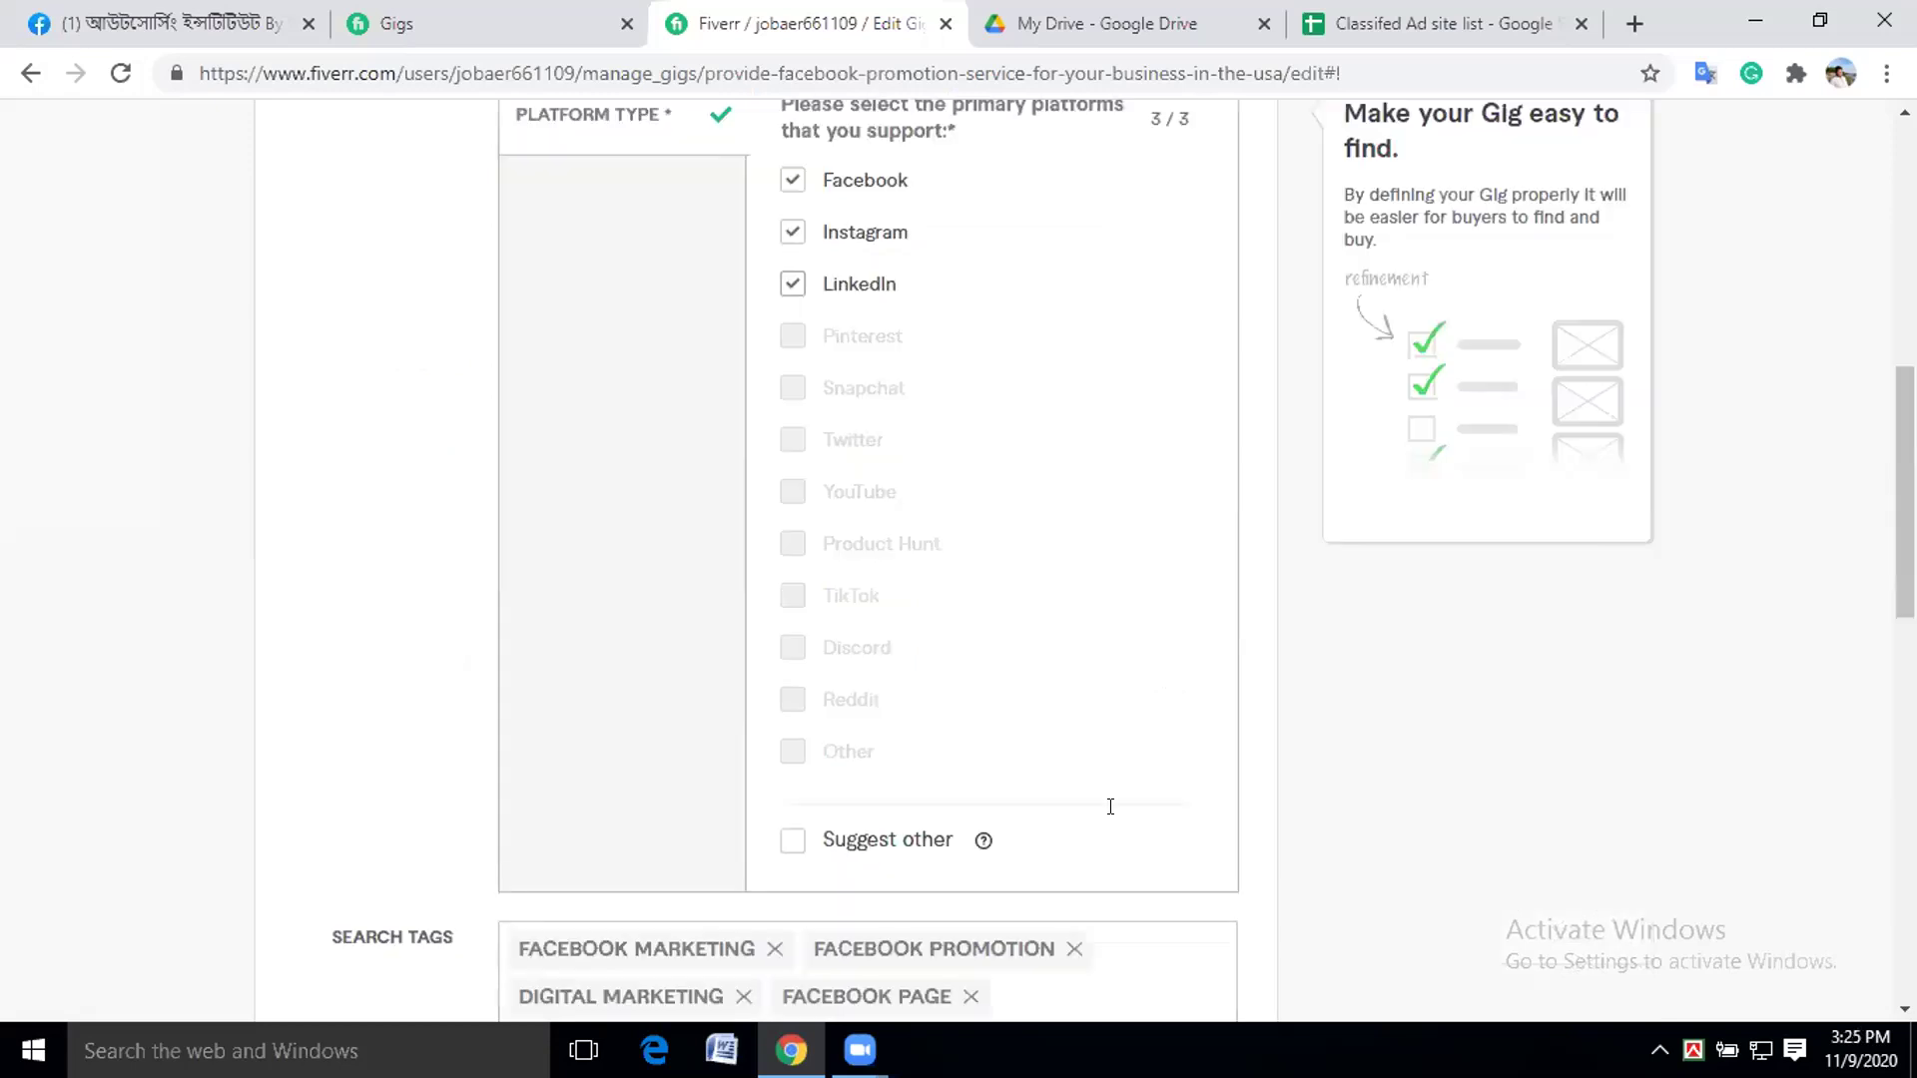
pyautogui.scroll(-1, 1110, 807)
pyautogui.scroll(-2, 1110, 819)
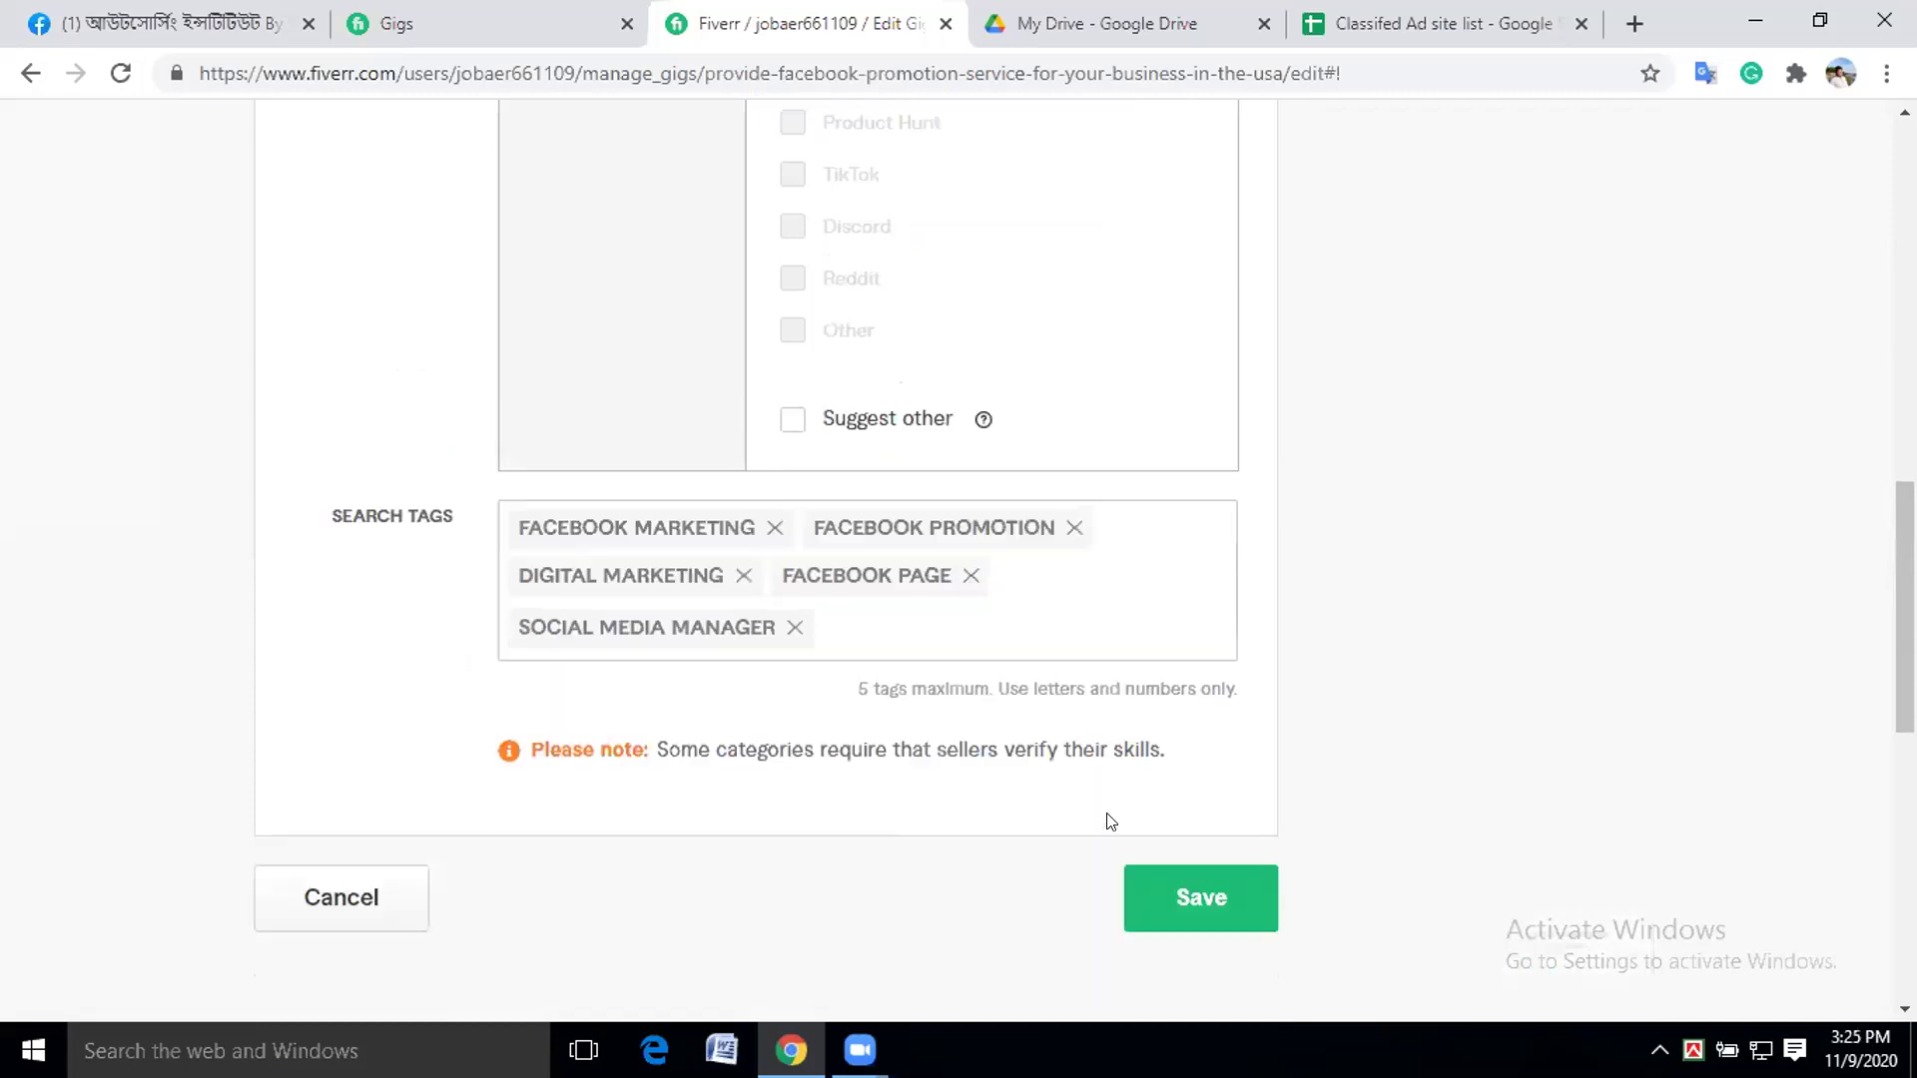
pyautogui.click(1180, 893)
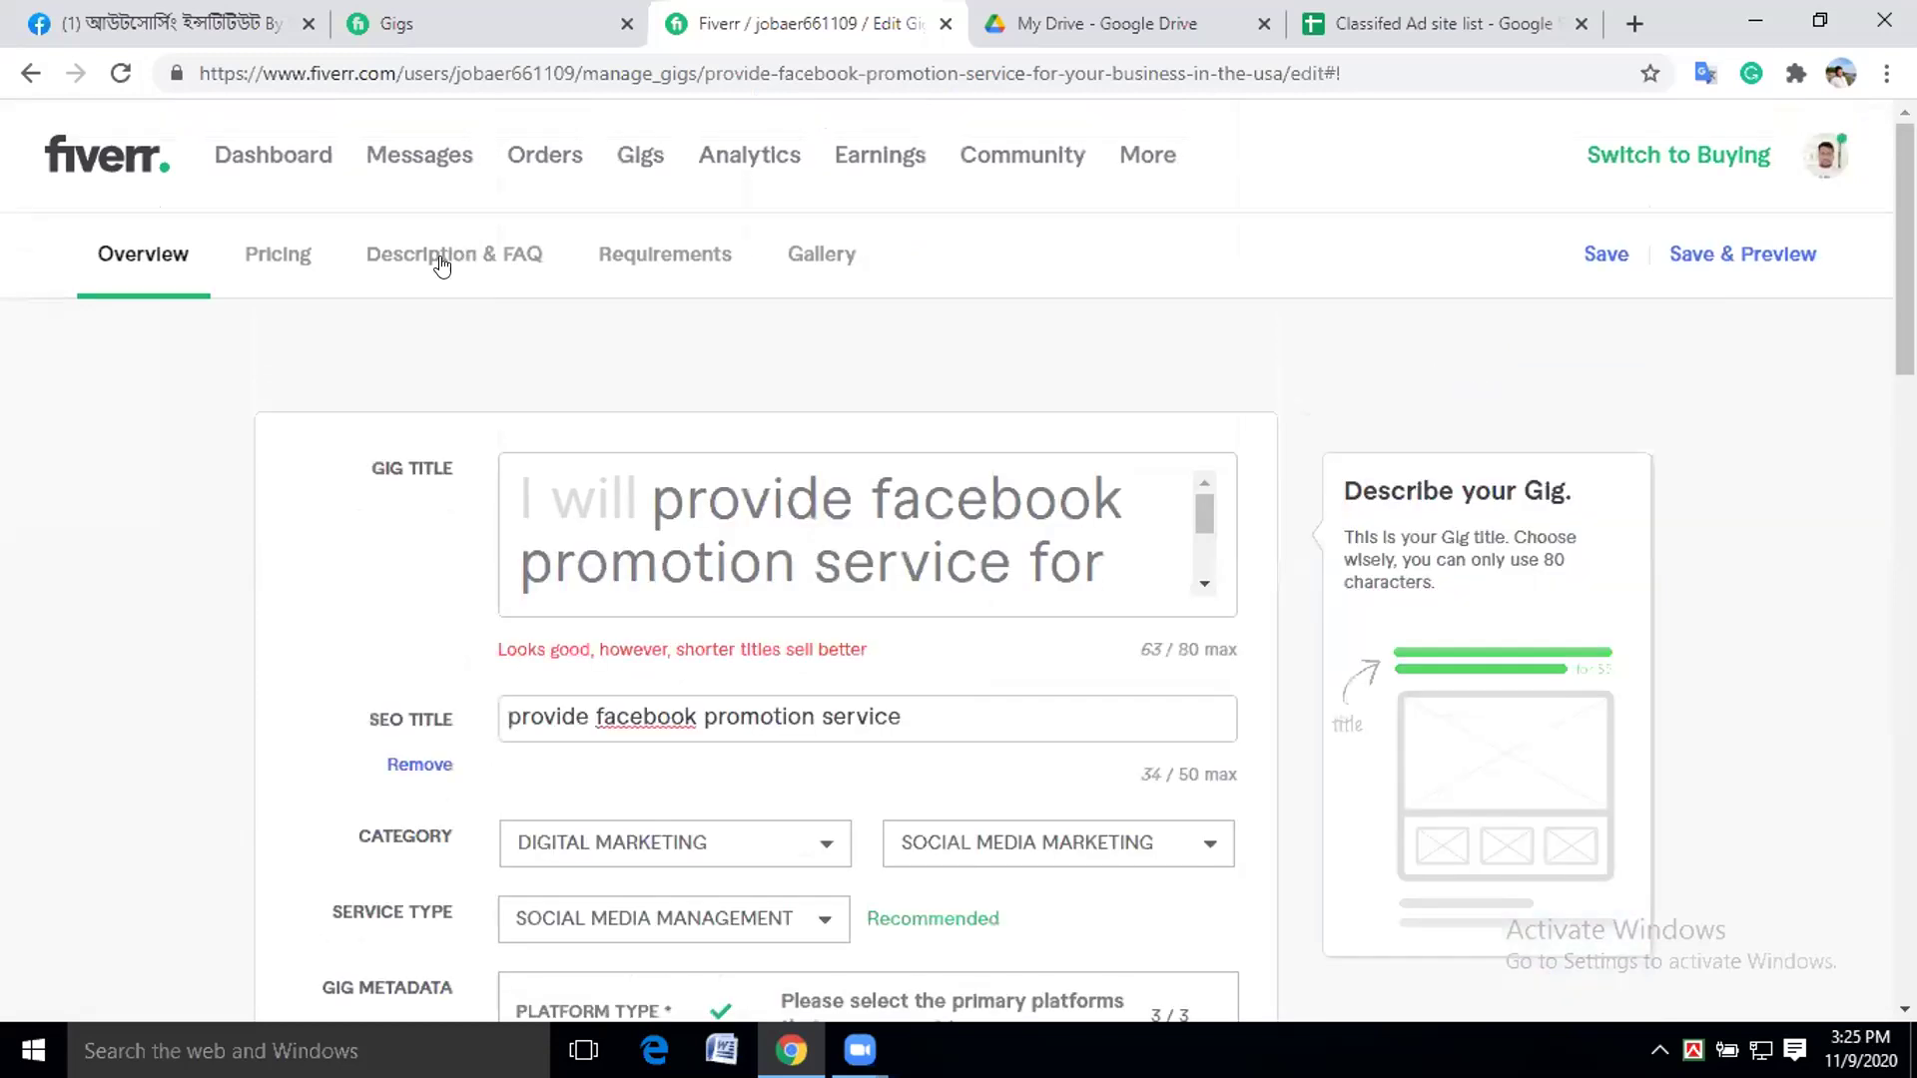
# Open the gig's Description & FAQ section and review the description text and the FAQ area.
pyautogui.click(442, 263)
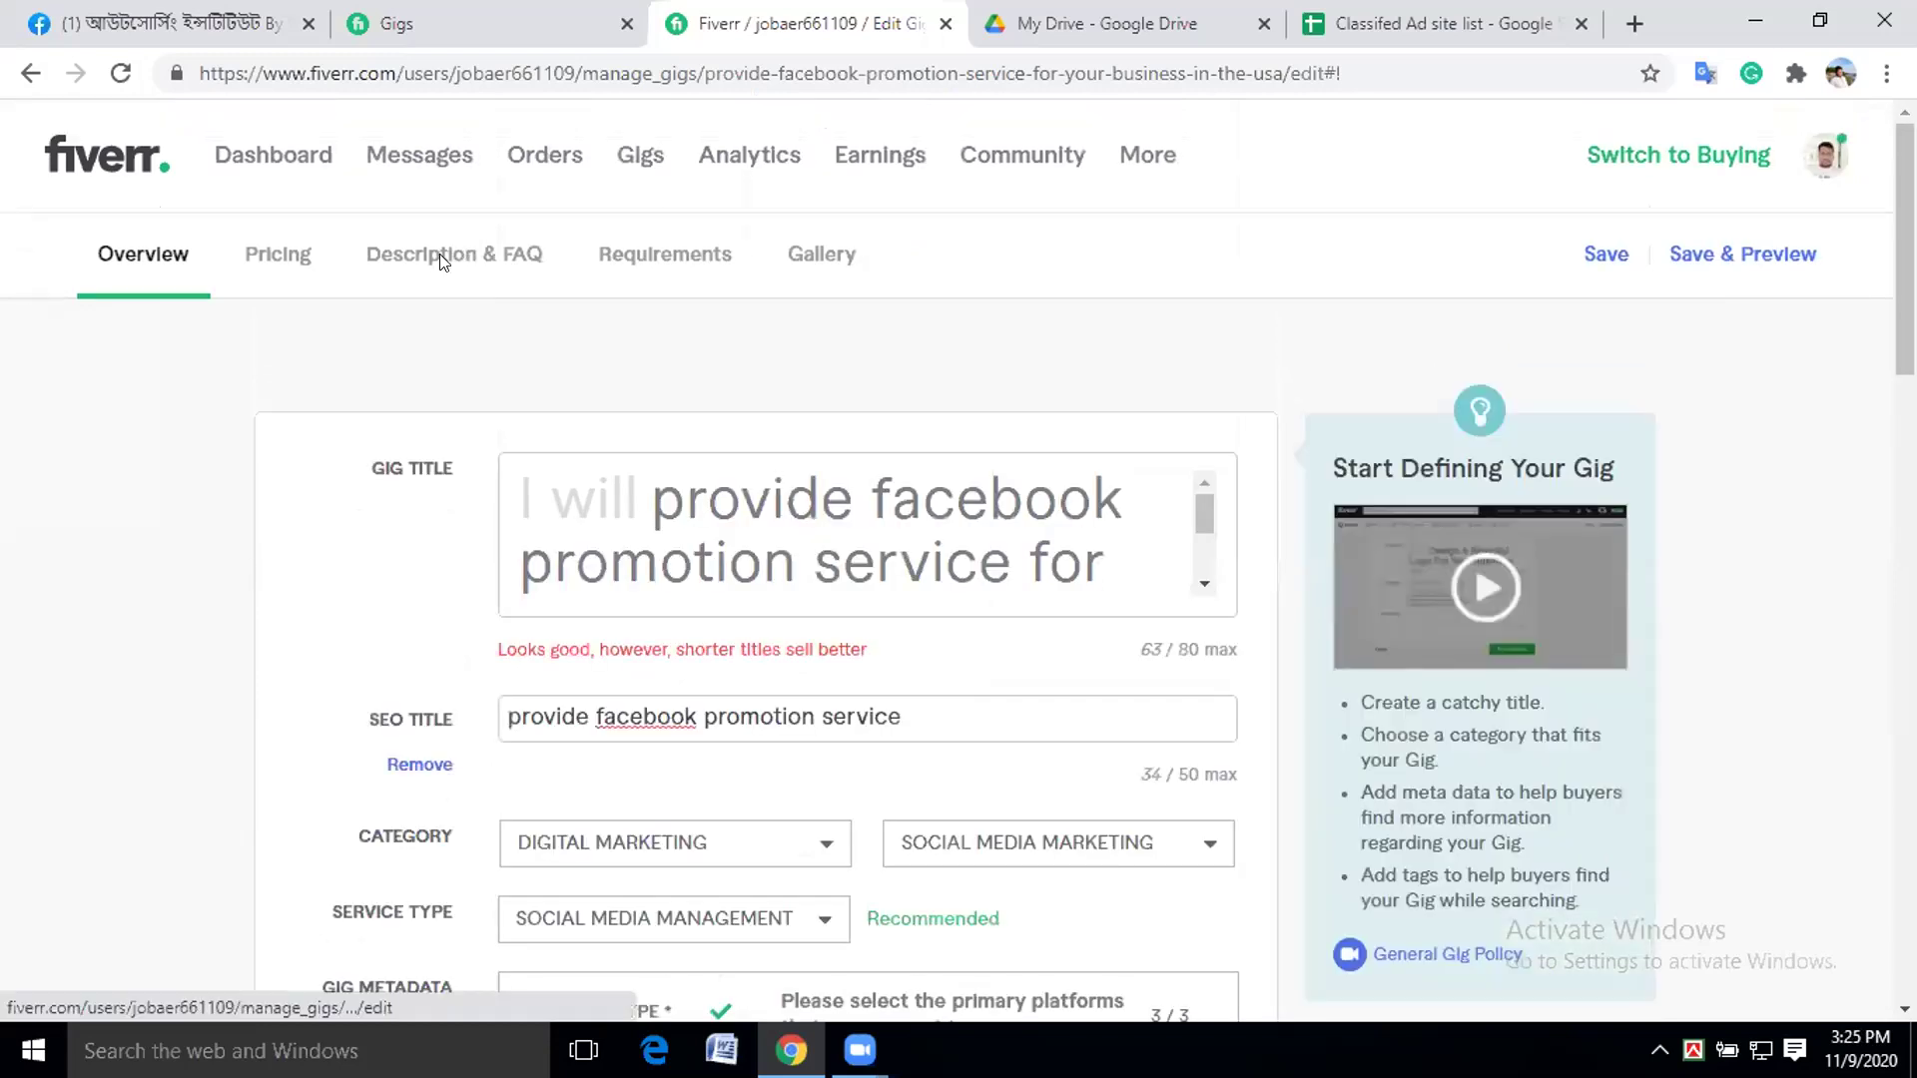
pyautogui.click(442, 263)
pyautogui.click(1030, 862)
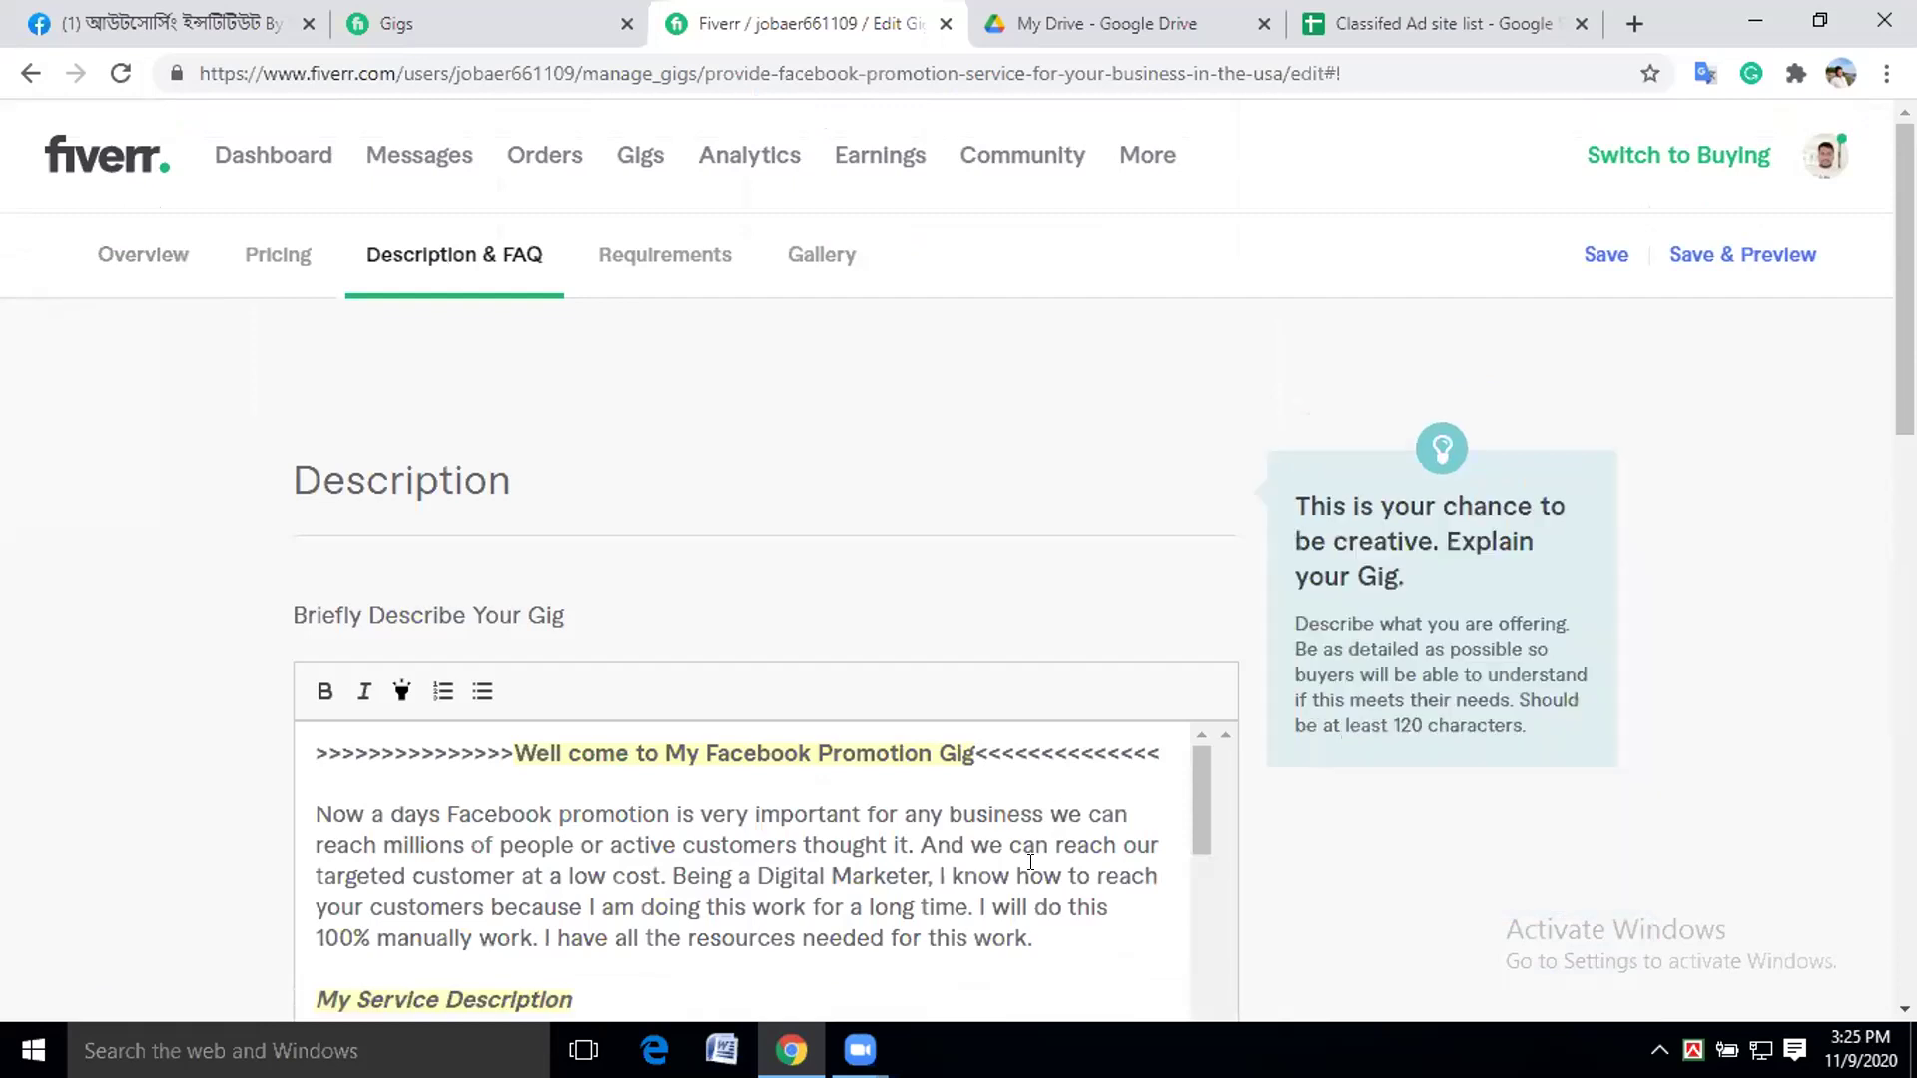
pyautogui.scroll(-2, 601, 841)
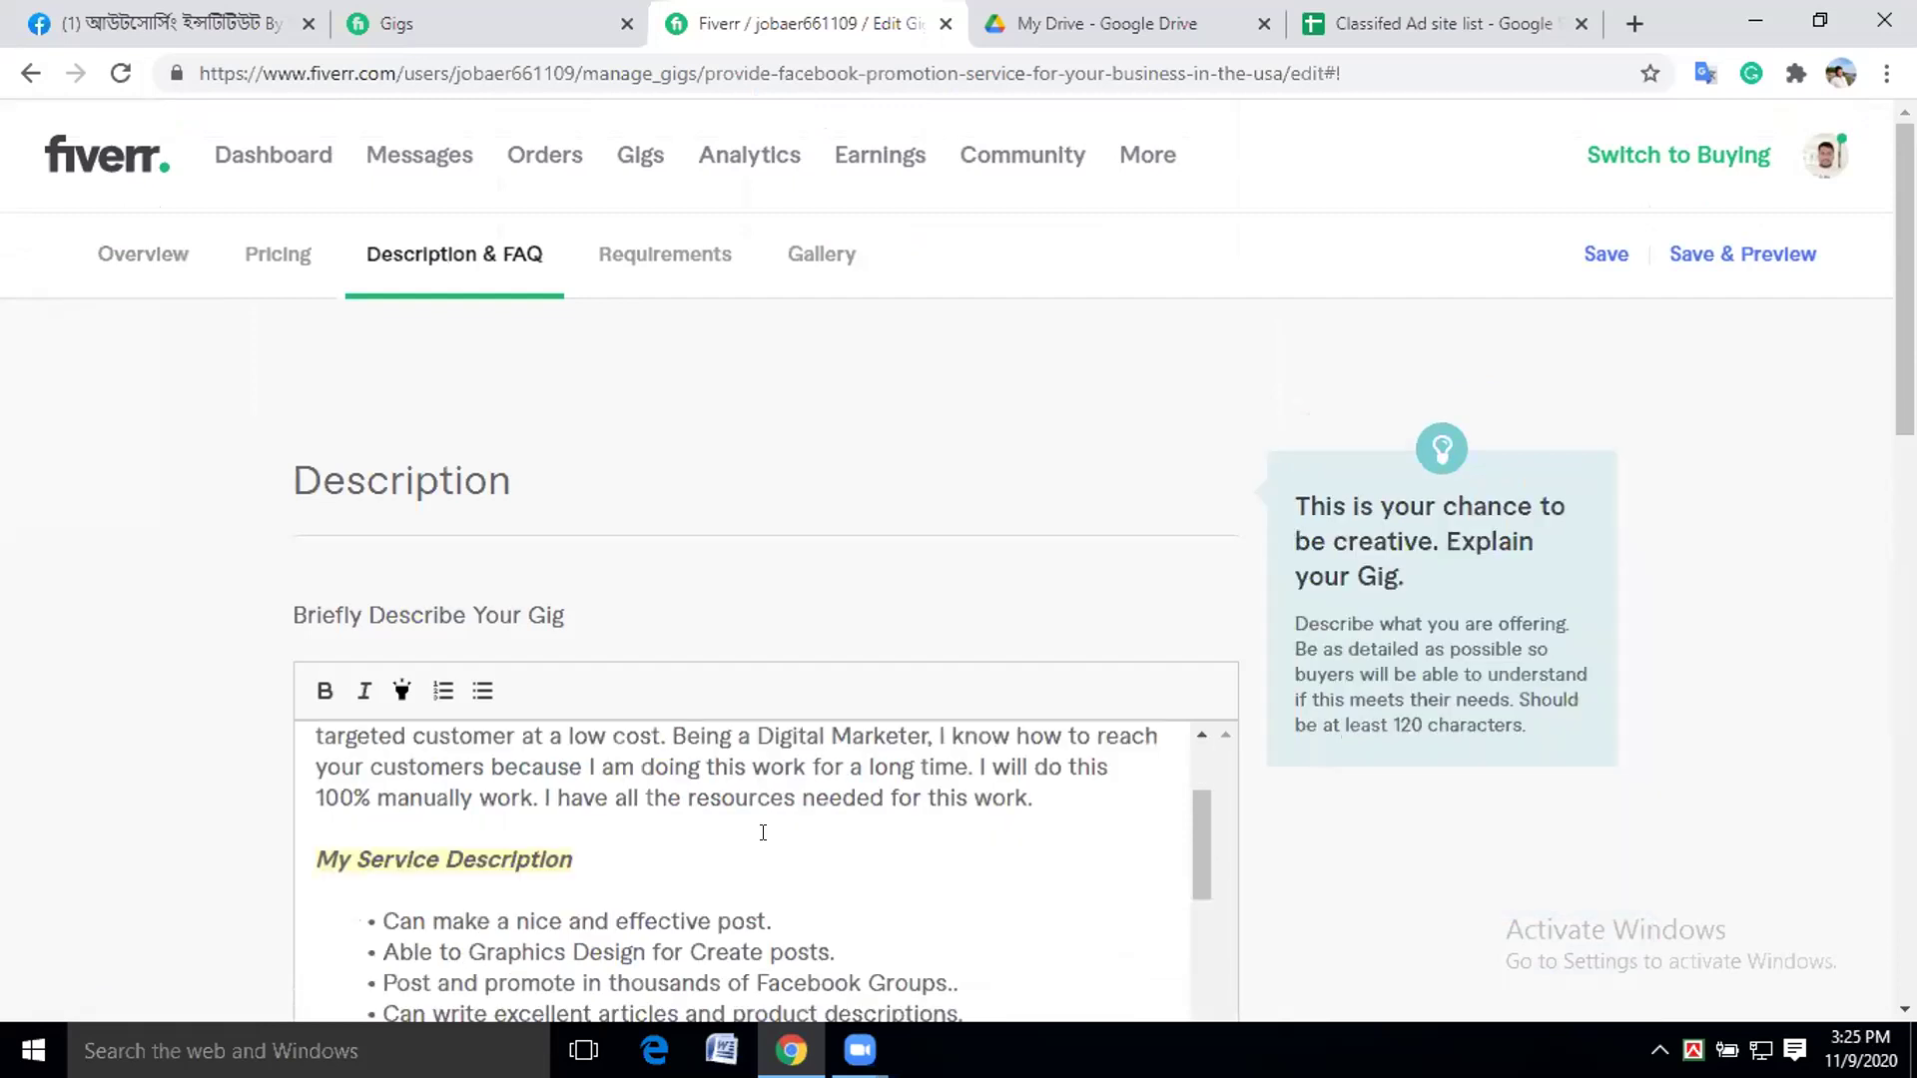
pyautogui.scroll(2, 728, 829)
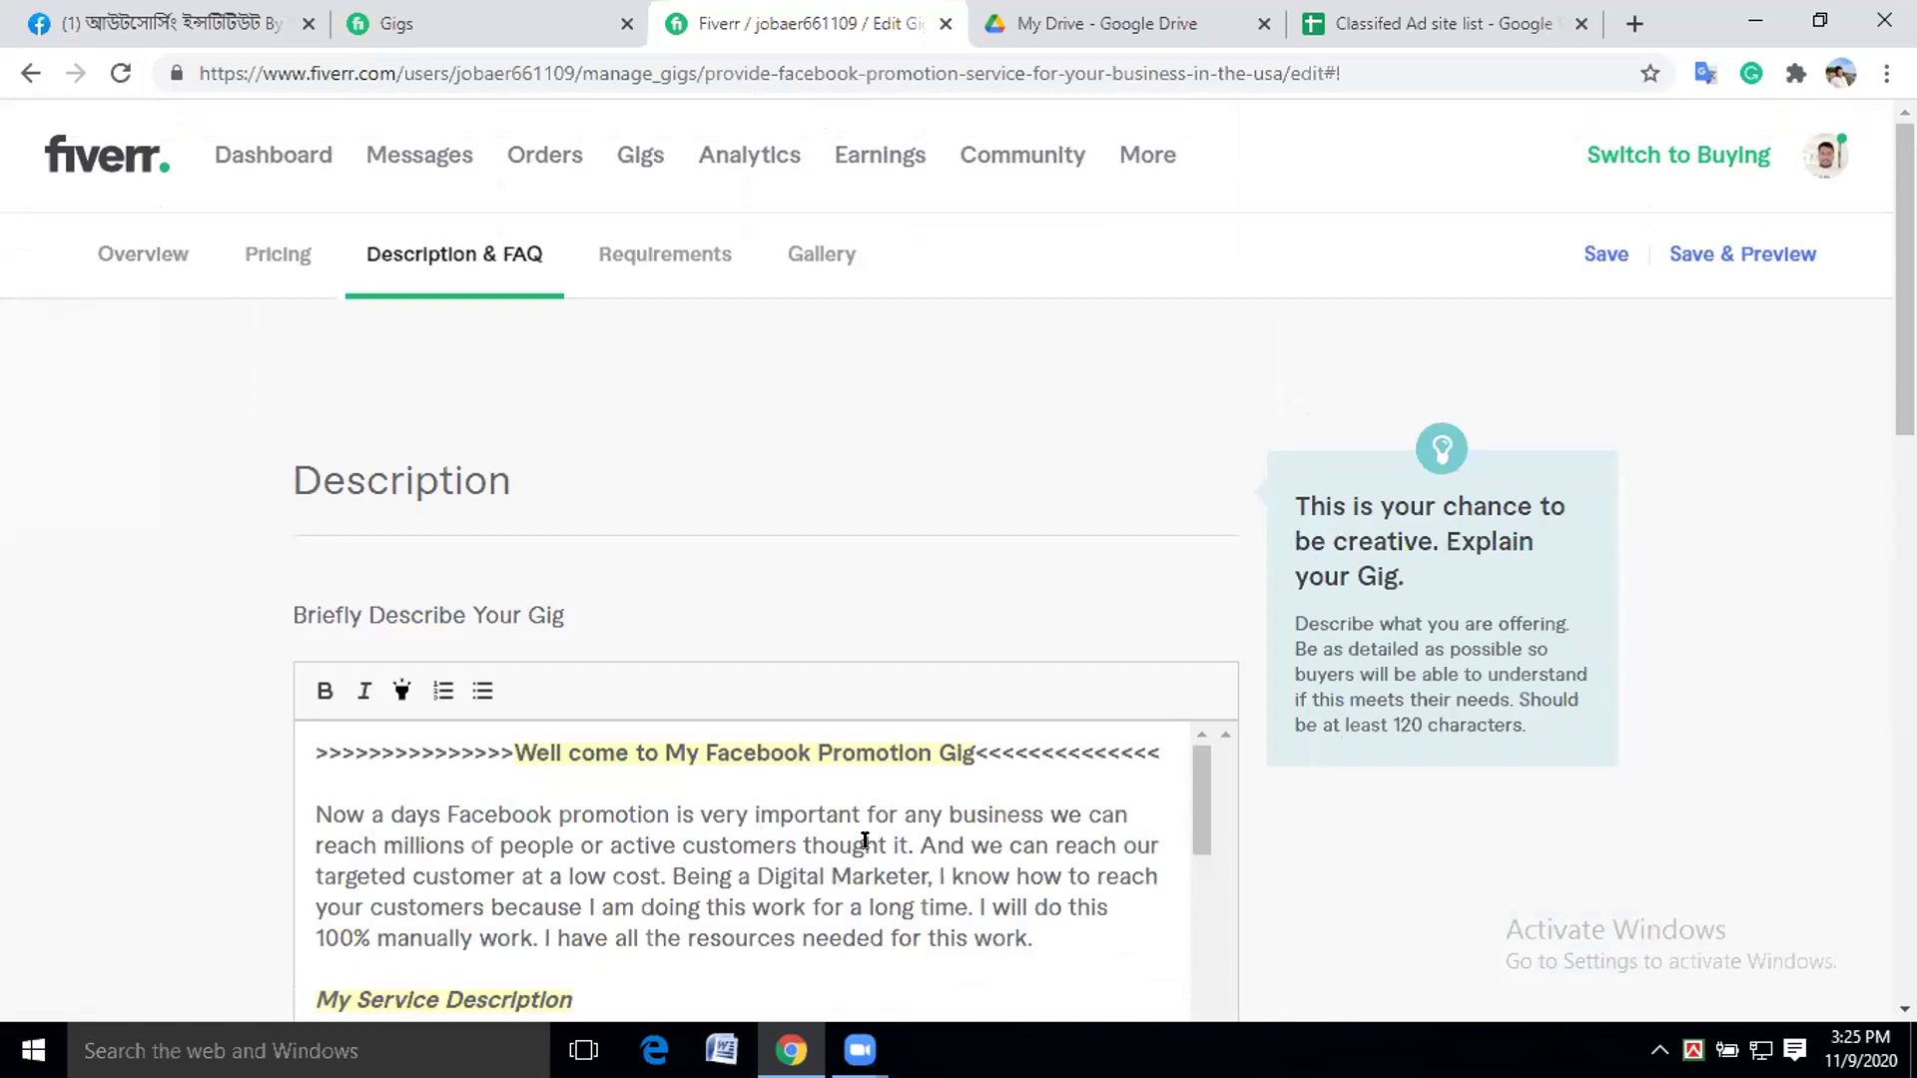
pyautogui.click(1378, 847)
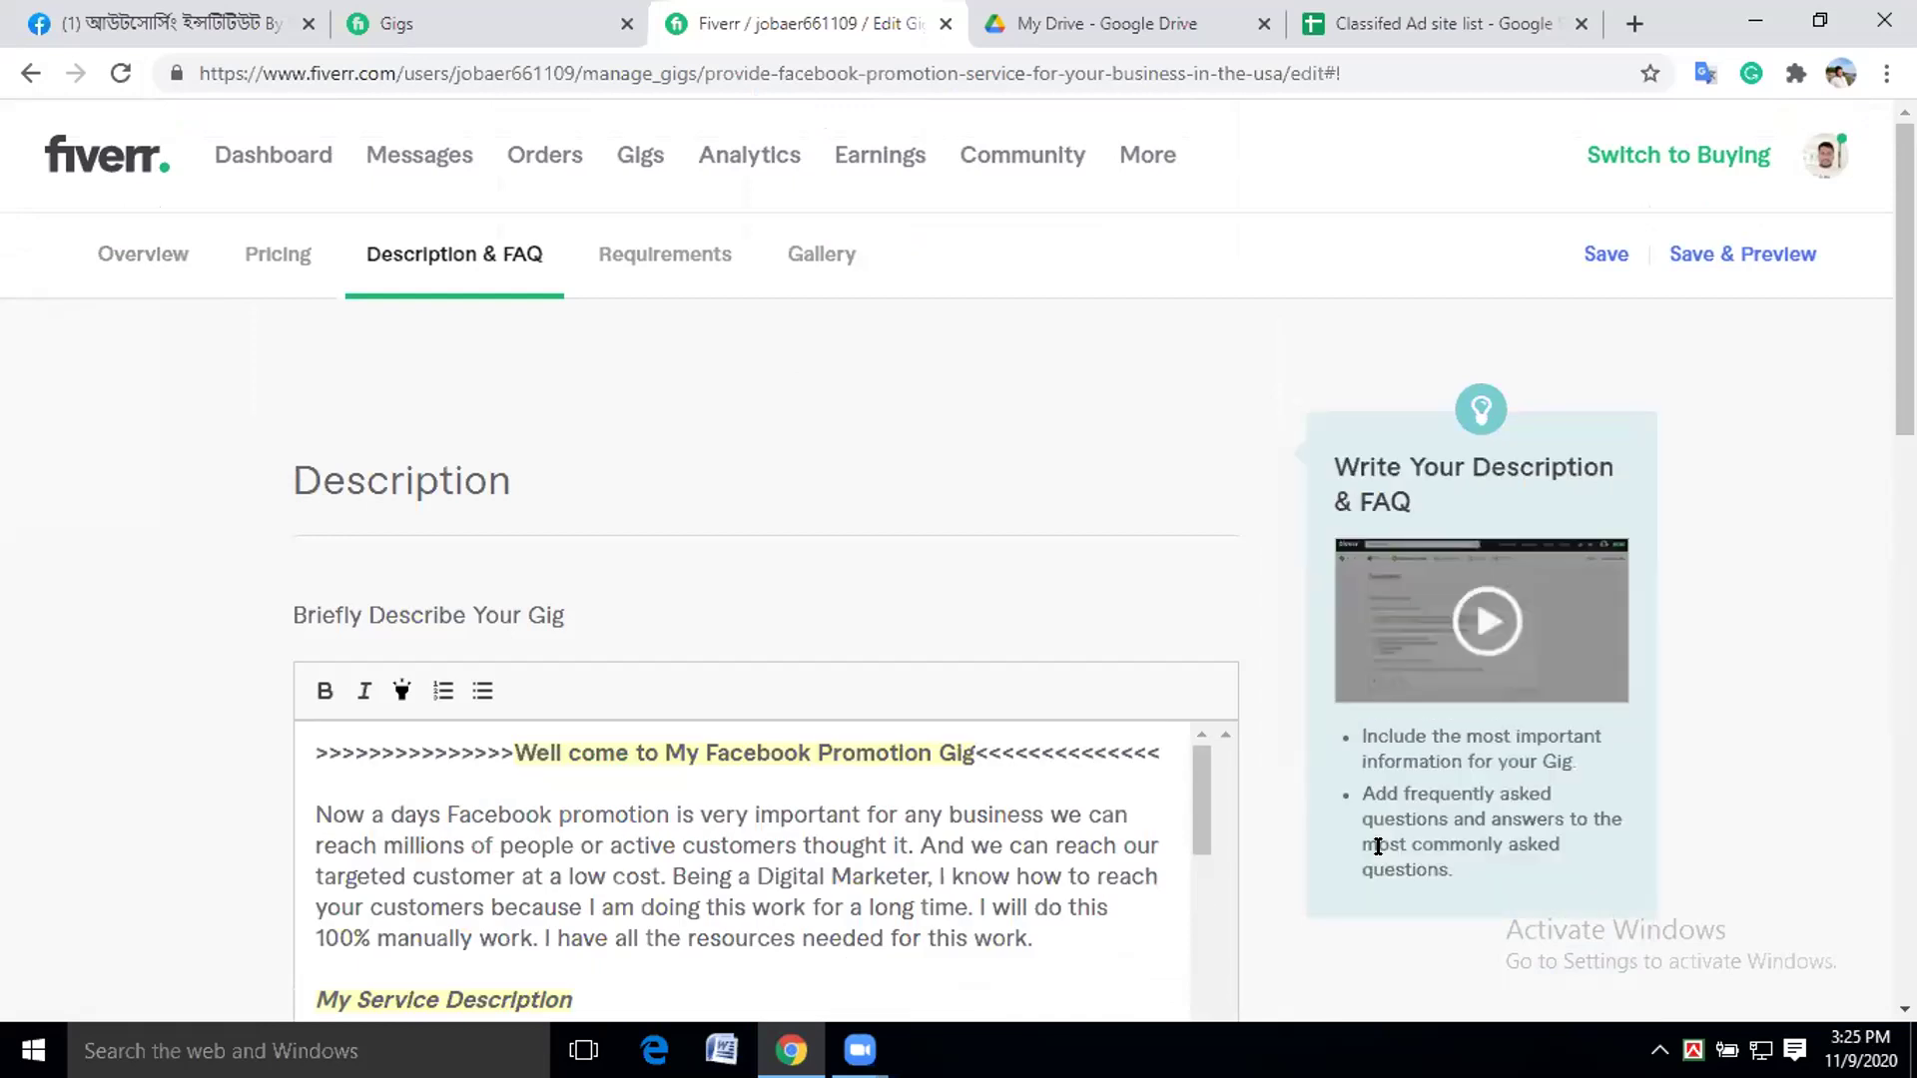
pyautogui.scroll(-1, 1368, 849)
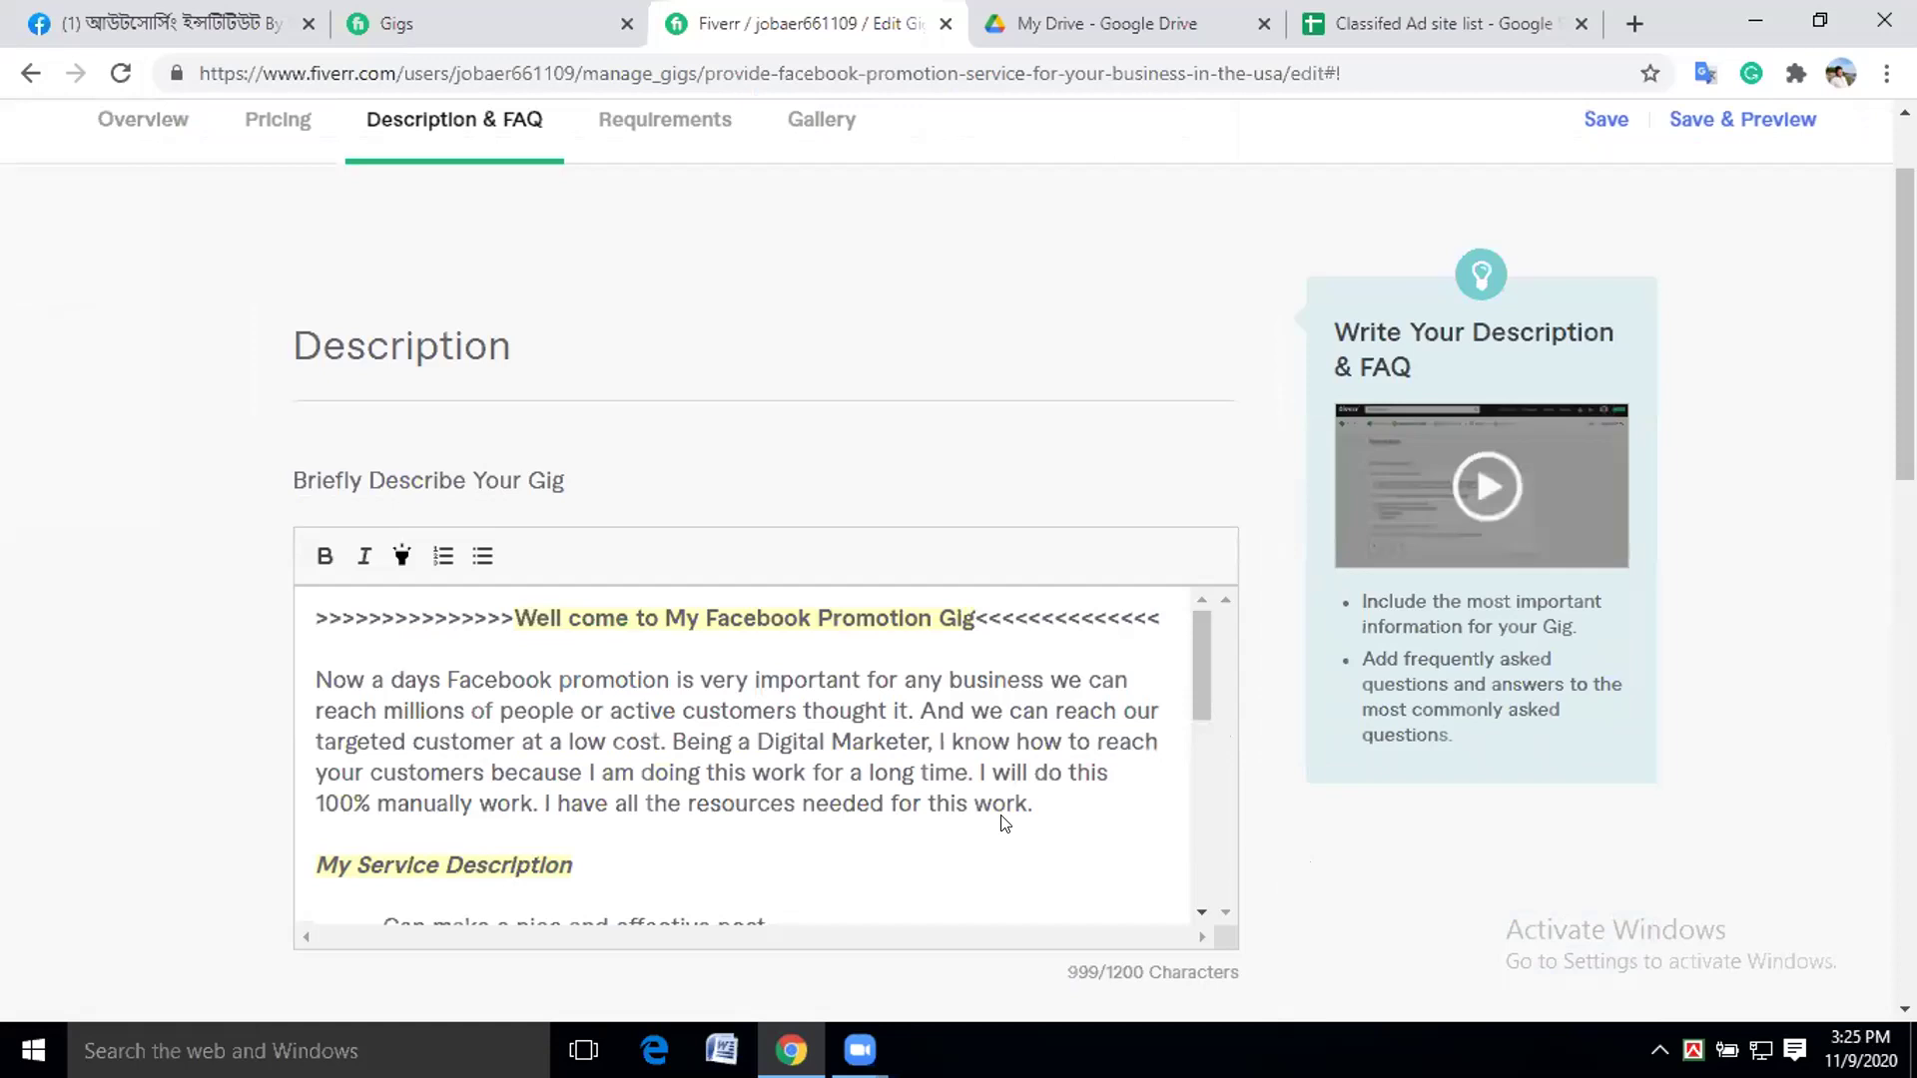
pyautogui.scroll(-4, 796, 852)
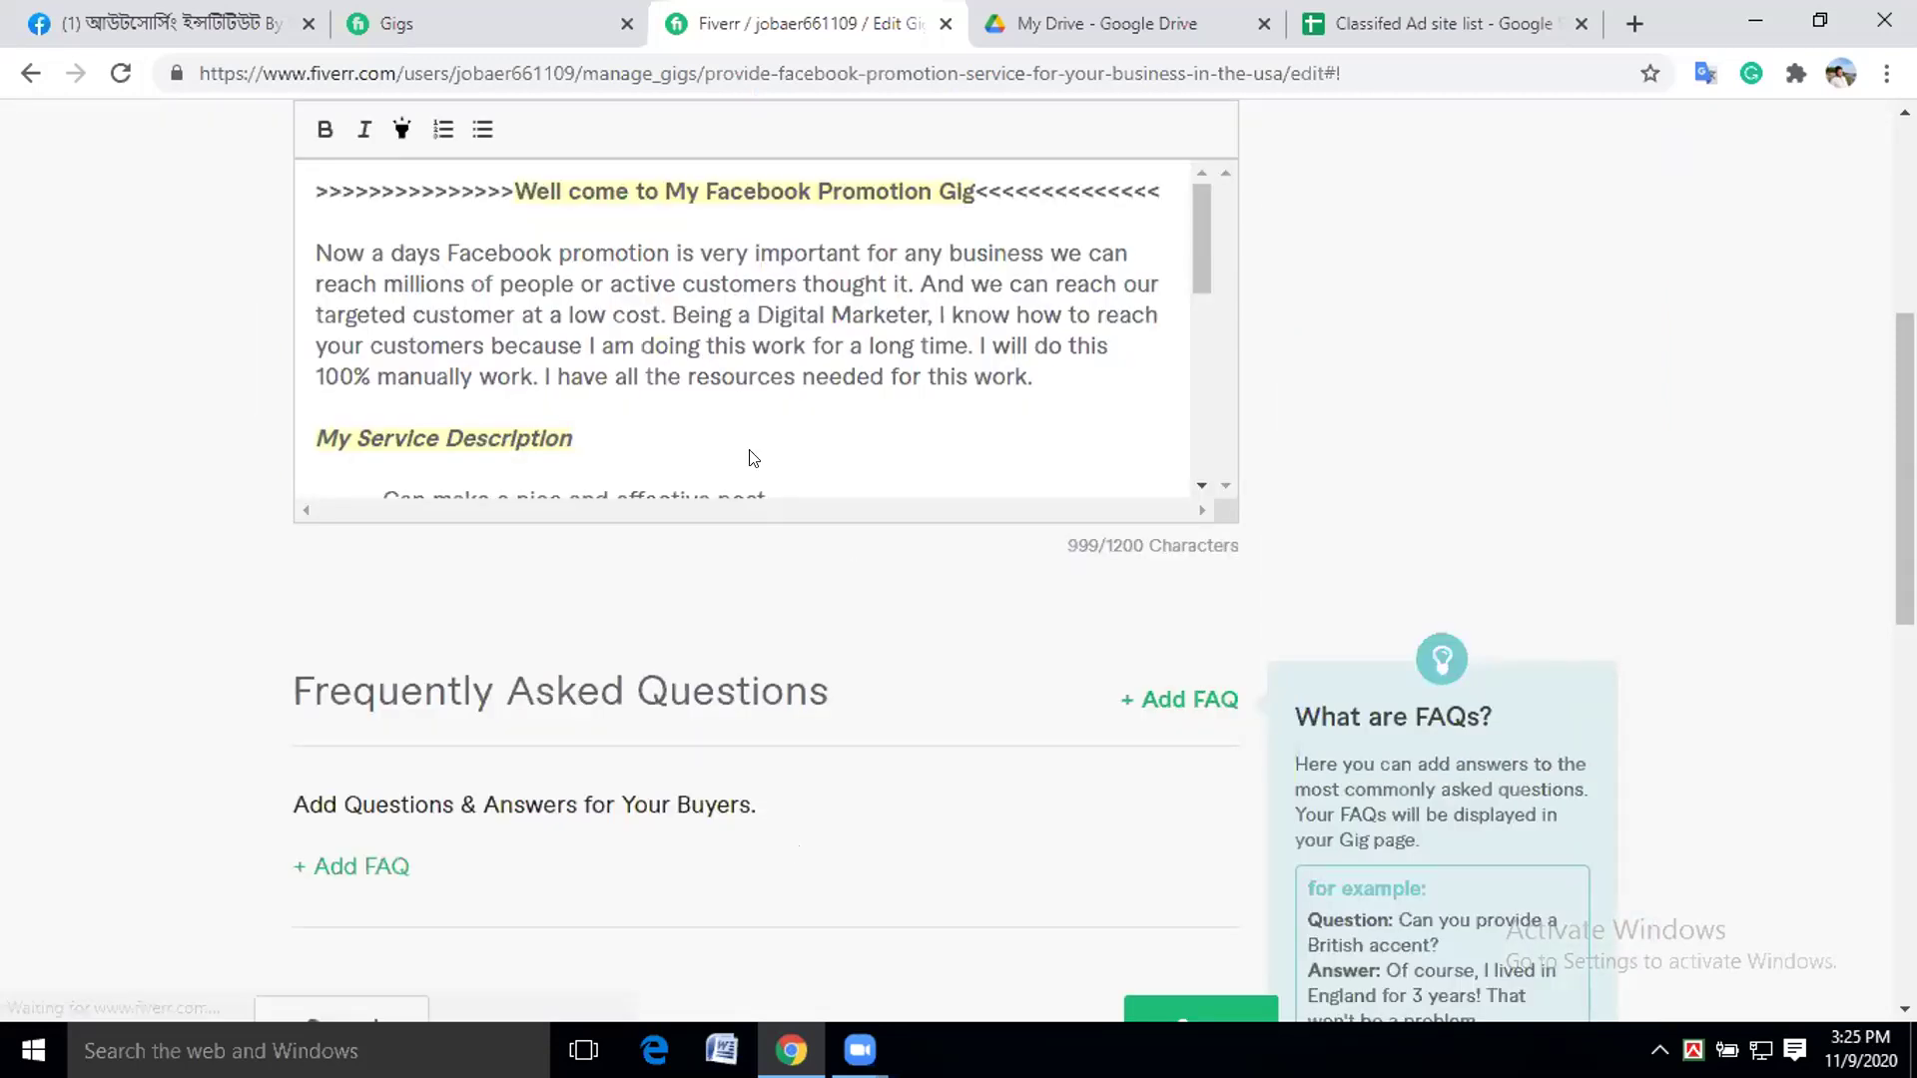
pyautogui.scroll(5, 796, 469)
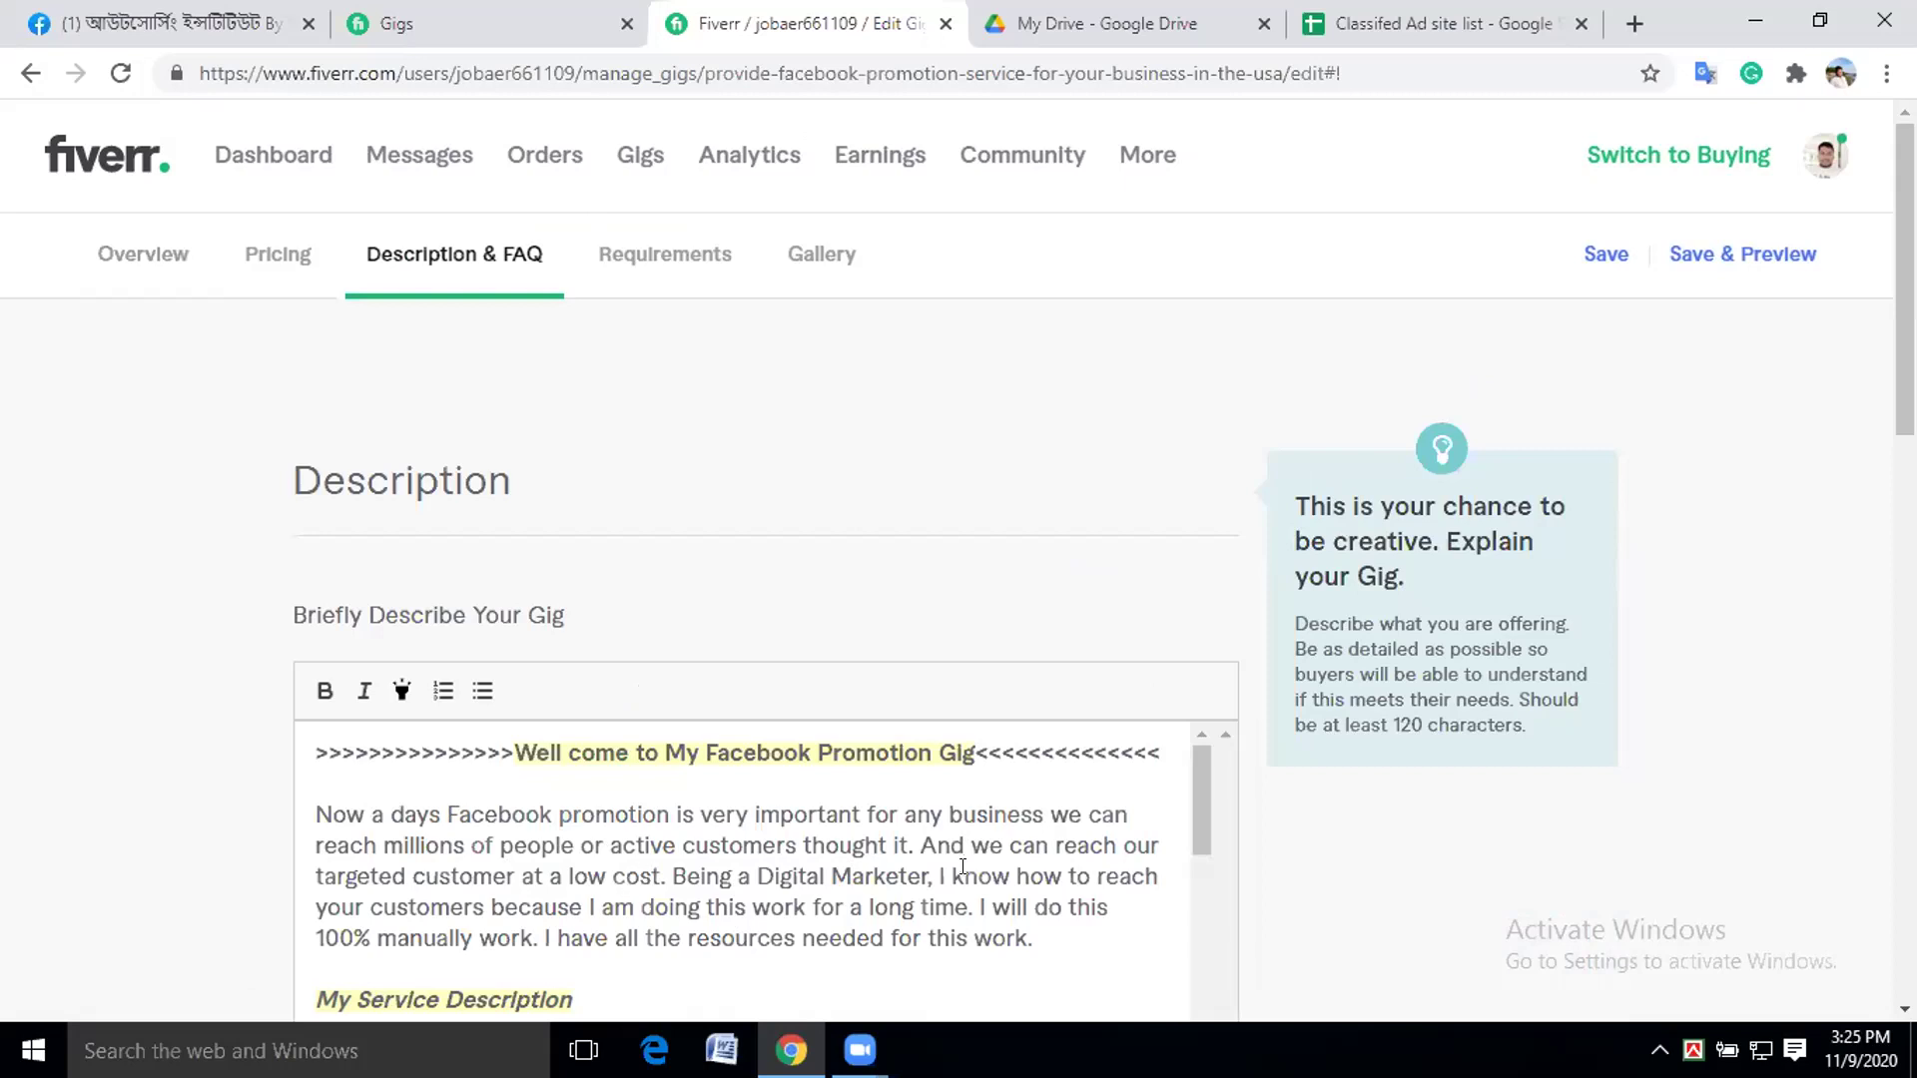
# Delete the sentence "And we can reach our targeted customer at a low cost" from the description's opening paragraph.
pyautogui.moveTo(916, 845); pyautogui.dragTo(1165, 846)
pyautogui.moveTo(1047, 876); pyautogui.dragTo(651, 865)
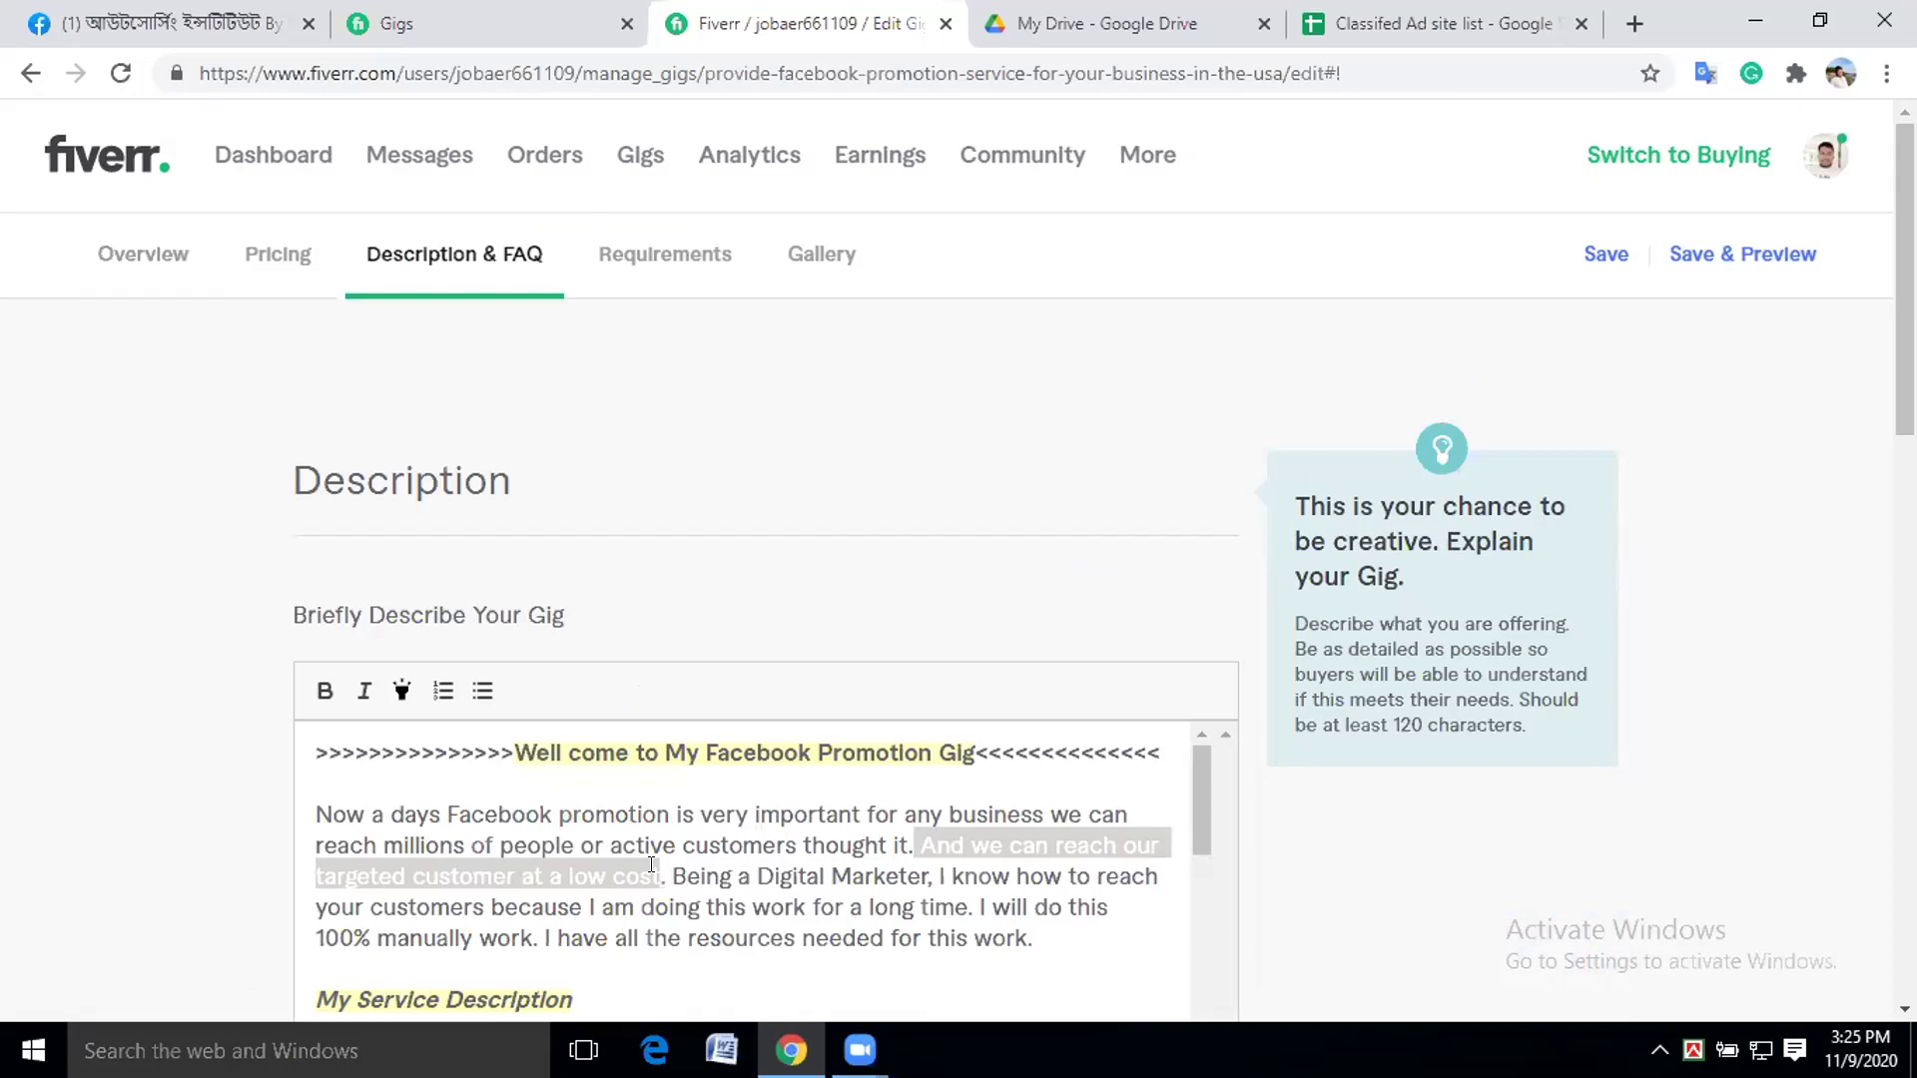
pyautogui.press('BackSpace')
pyautogui.press('BackSpace')
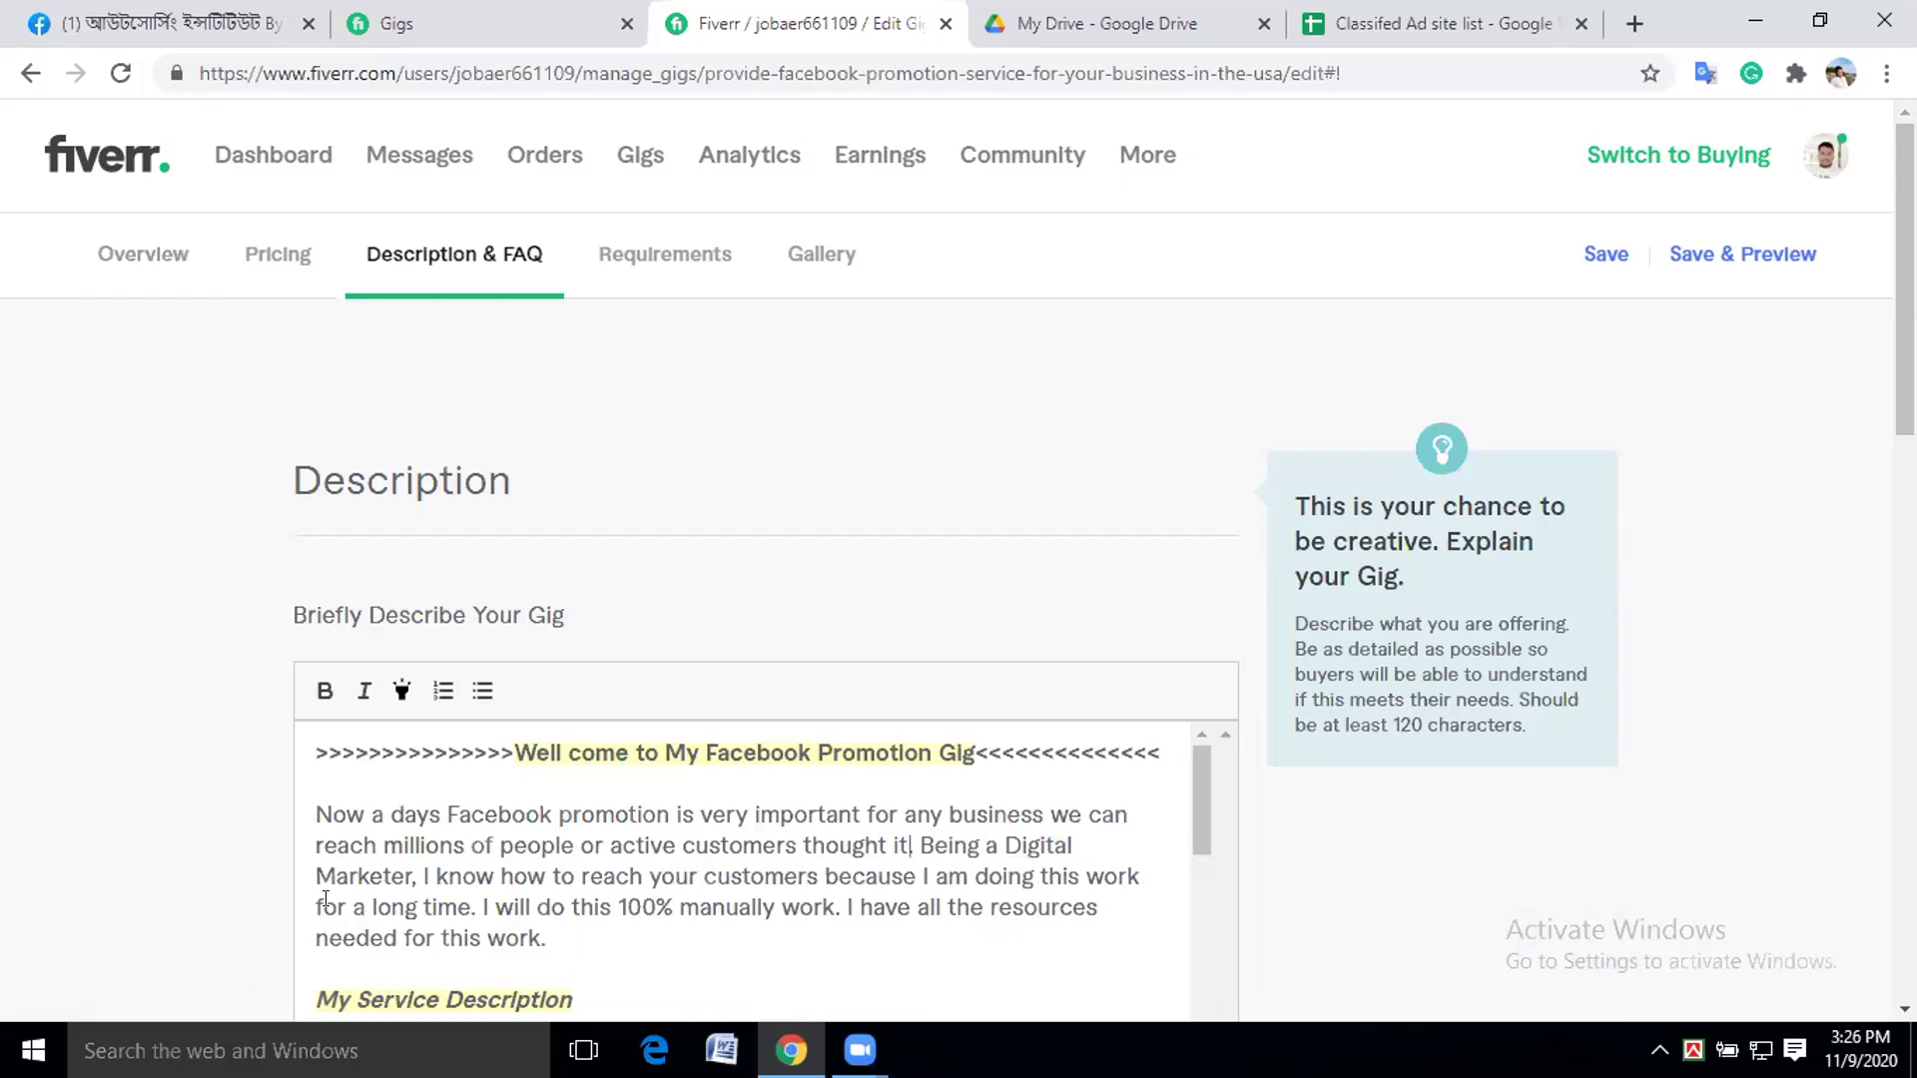
pyautogui.click(397, 869)
# Remove the "Post and promote in thousands of Facebook Groups" bullet from the My Service Description list.
pyautogui.scroll(-3, 749, 939)
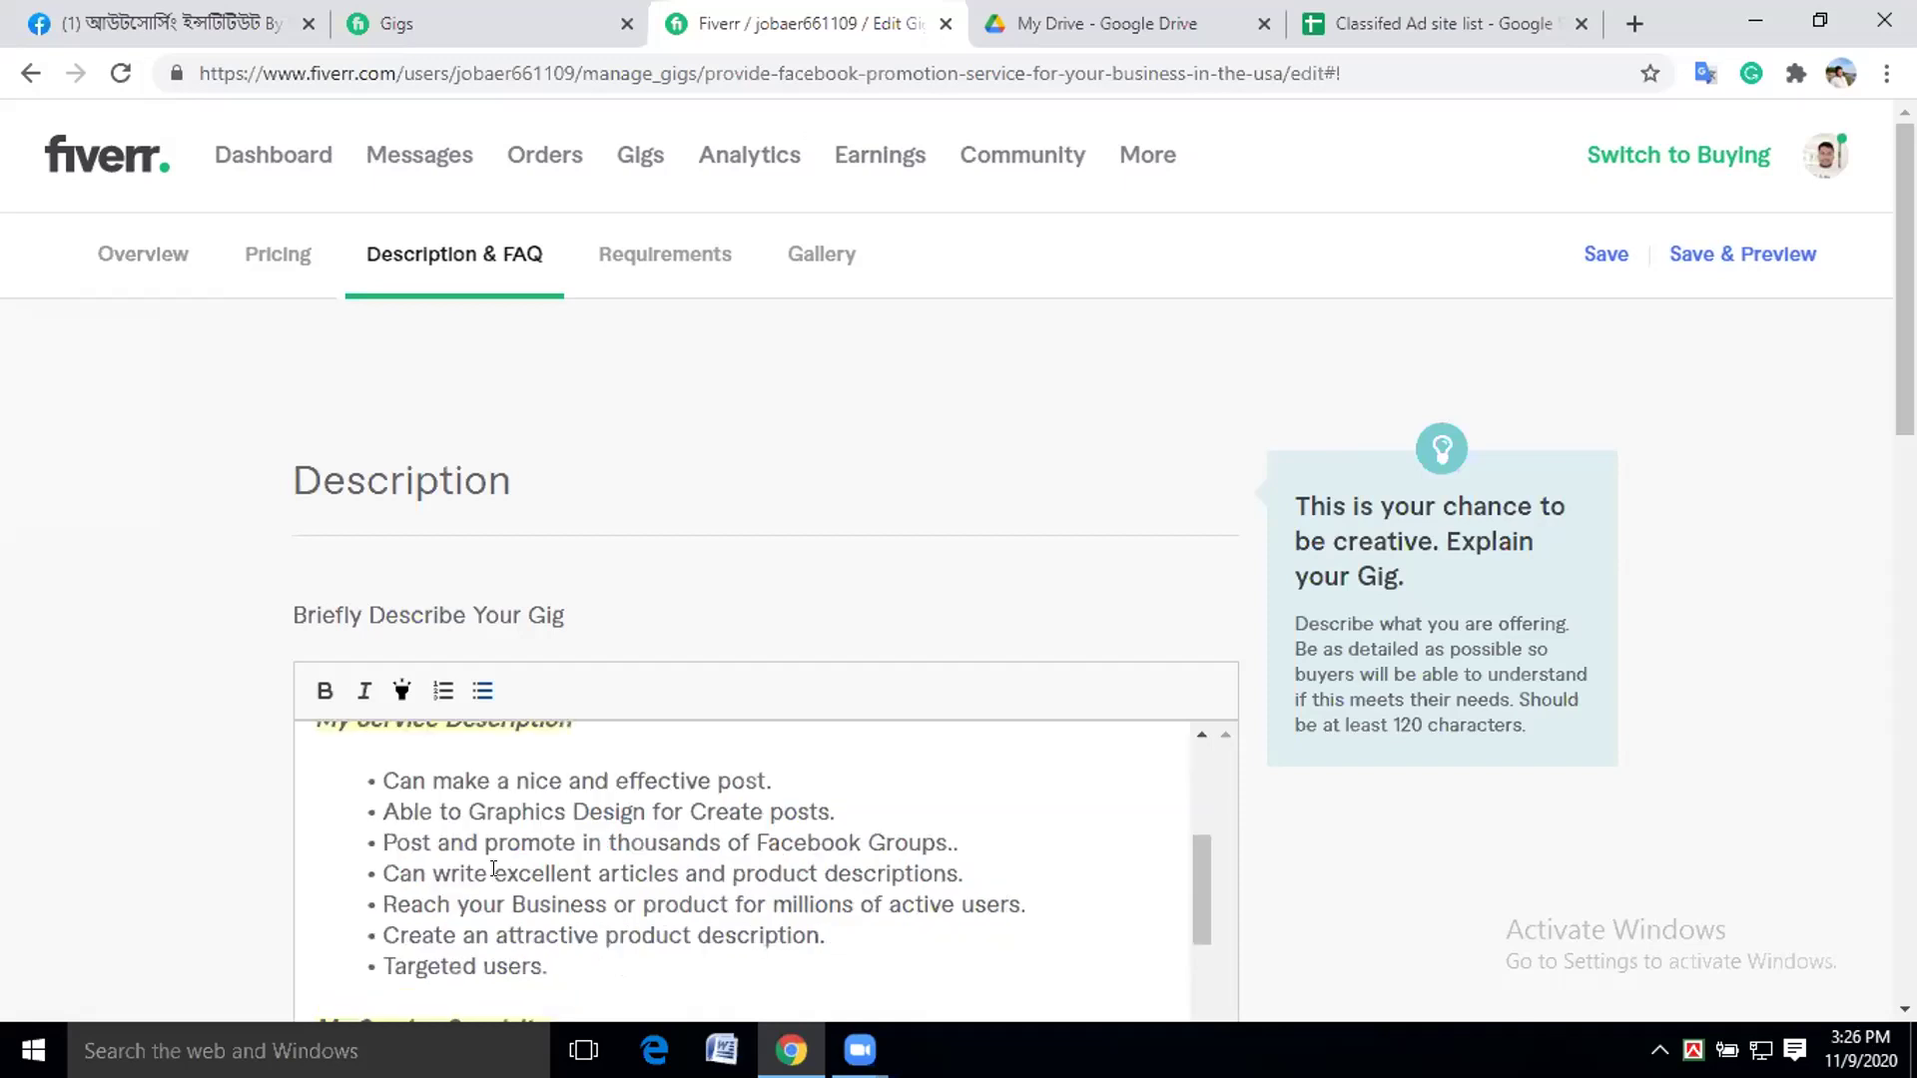
pyautogui.moveTo(958, 842); pyautogui.dragTo(909, 843)
pyautogui.moveTo(493, 847); pyautogui.dragTo(376, 834)
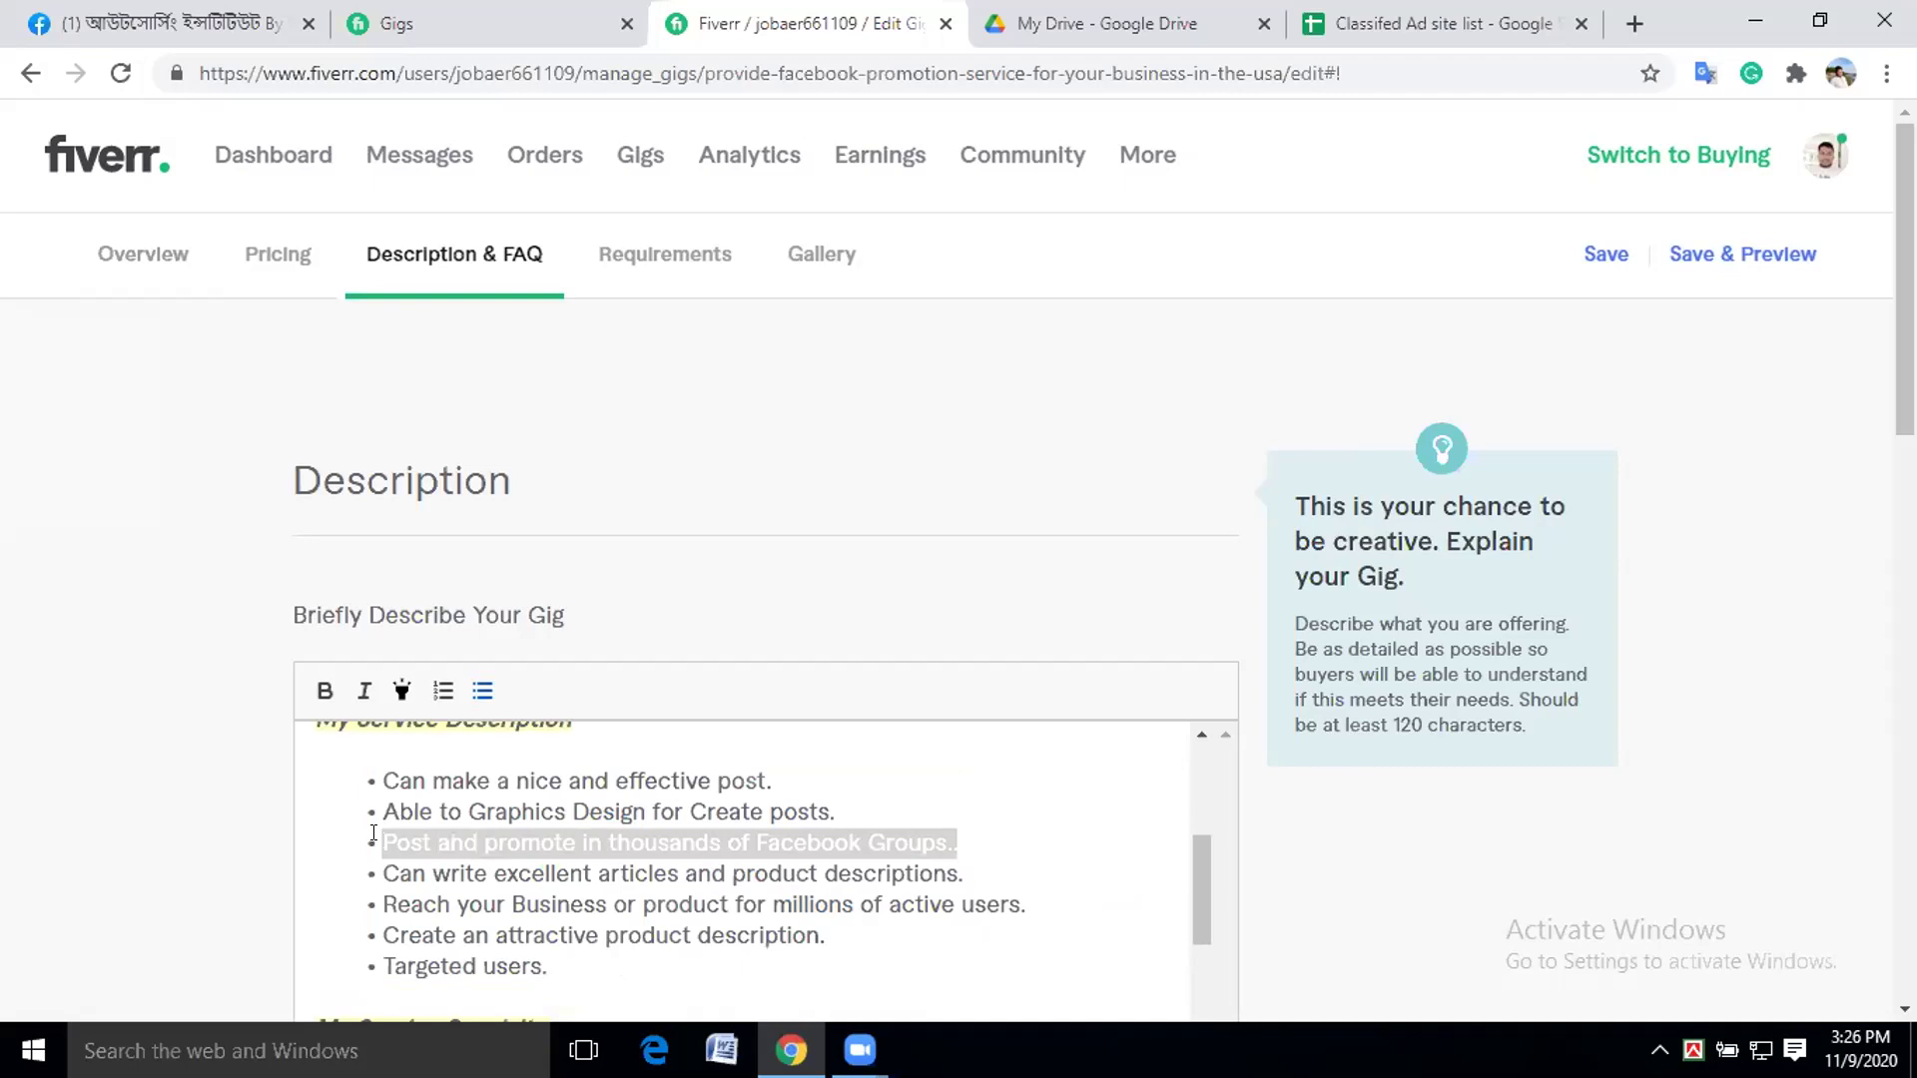
pyautogui.press('BackSpace')
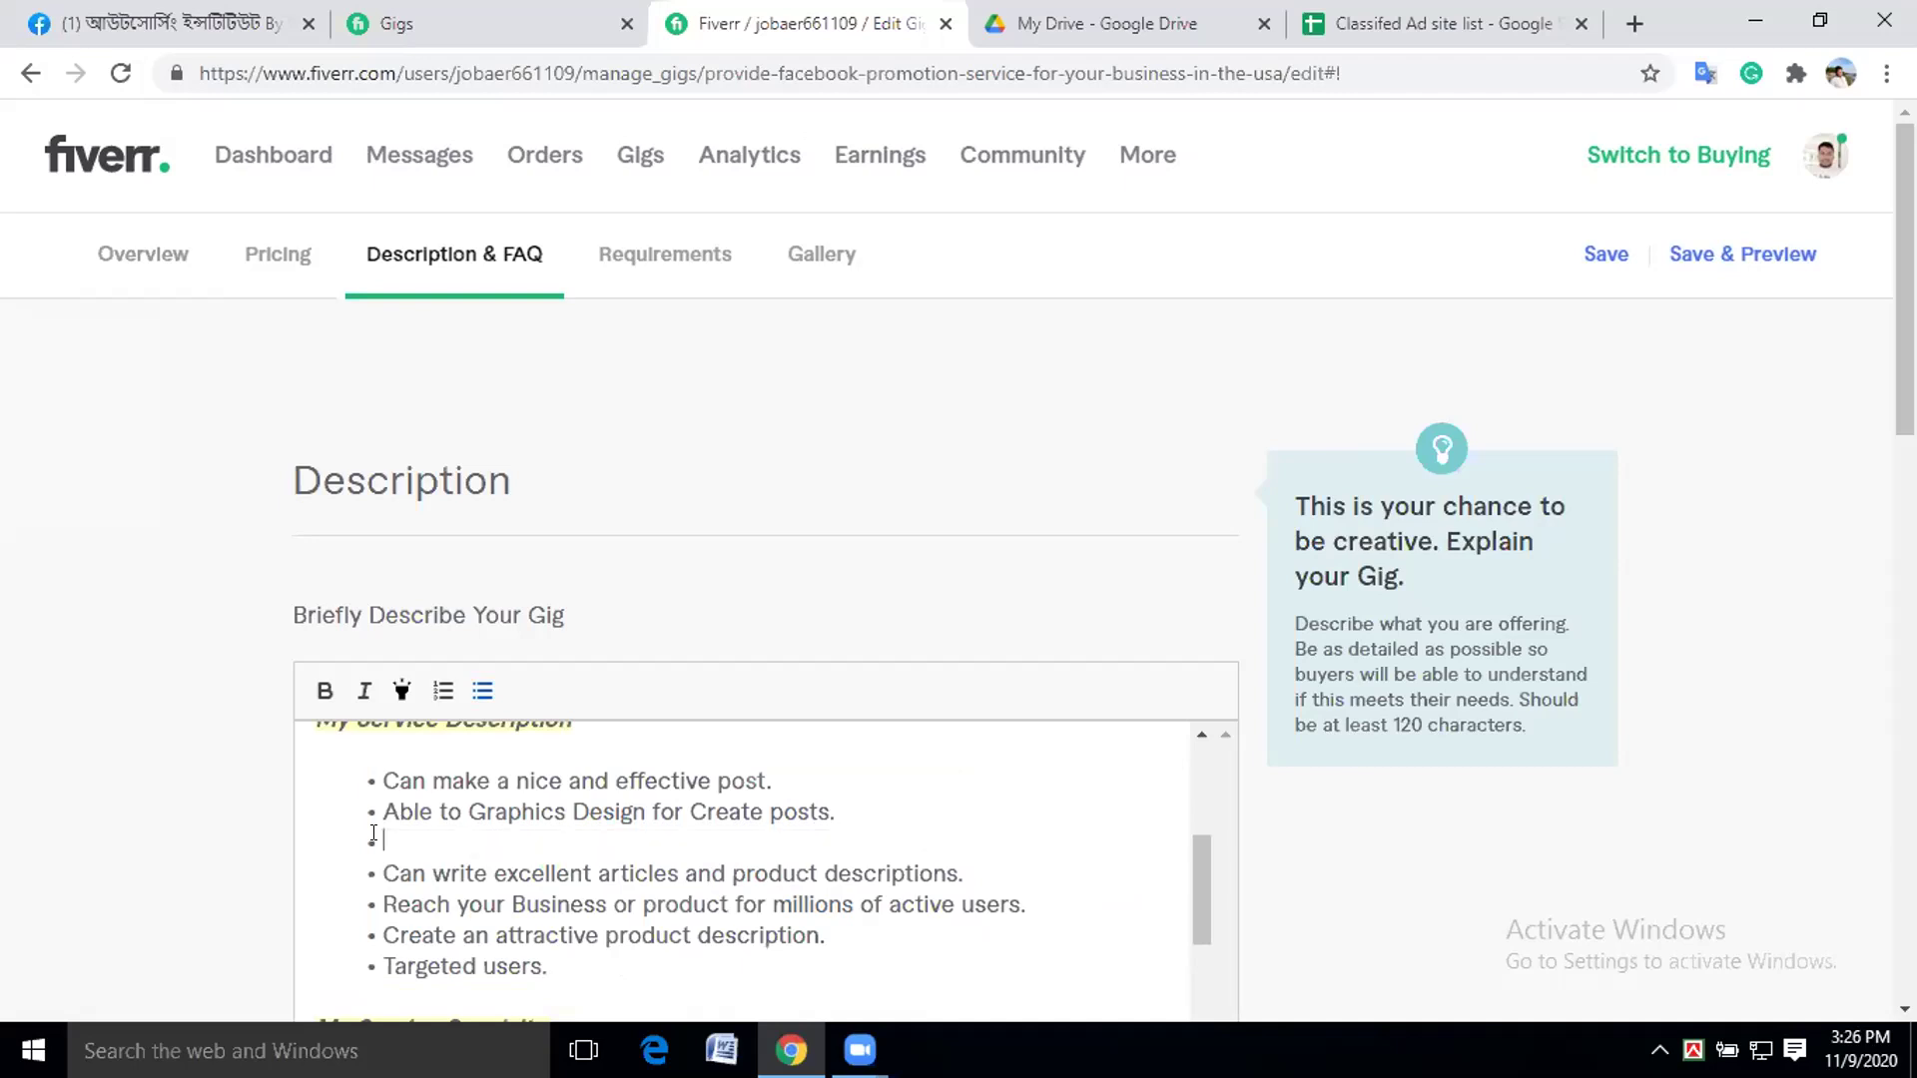
pyautogui.press('BackSpace')
pyautogui.press('BackSpace')
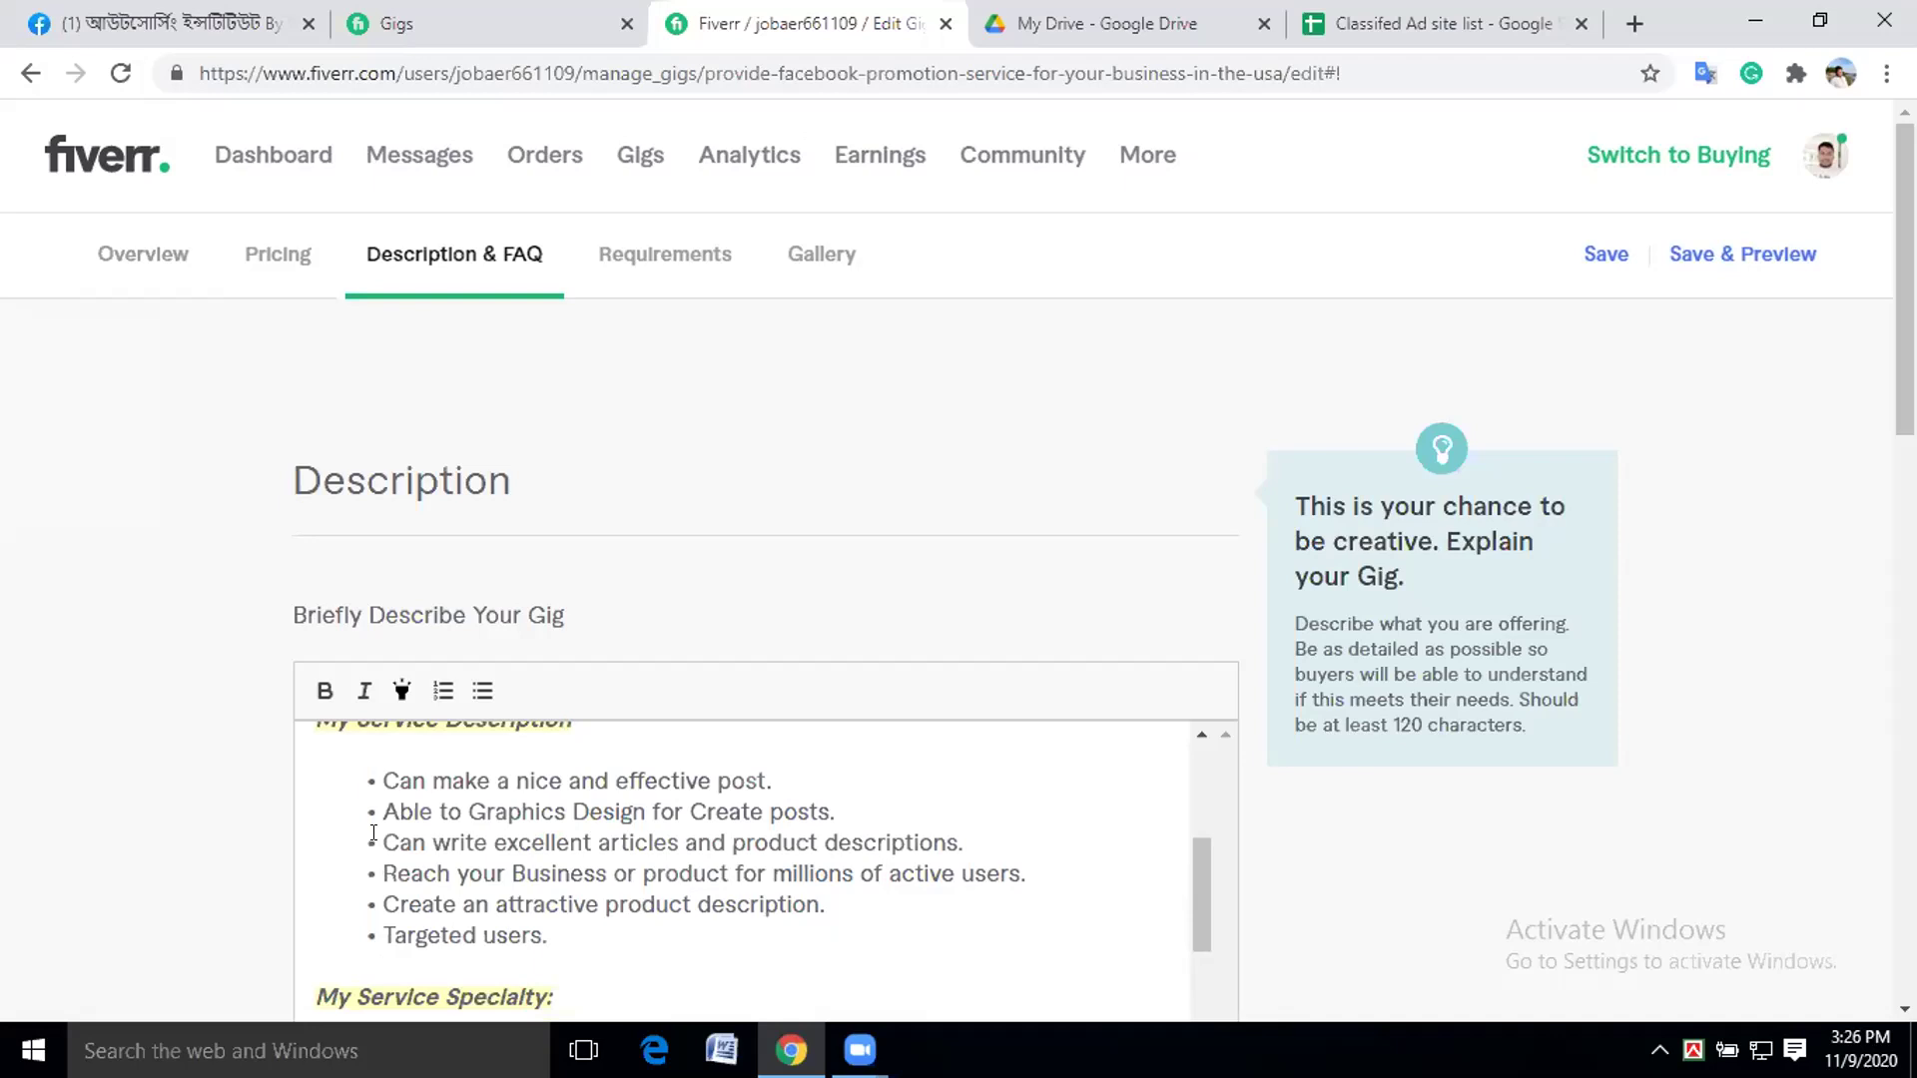
# Replace "Reach" with "Promote" at the start of the "your Business or product for millions of active users" bullet.
pyautogui.click(444, 865)
pyautogui.press('BackSpace')
pyautogui.press('BackSpace')
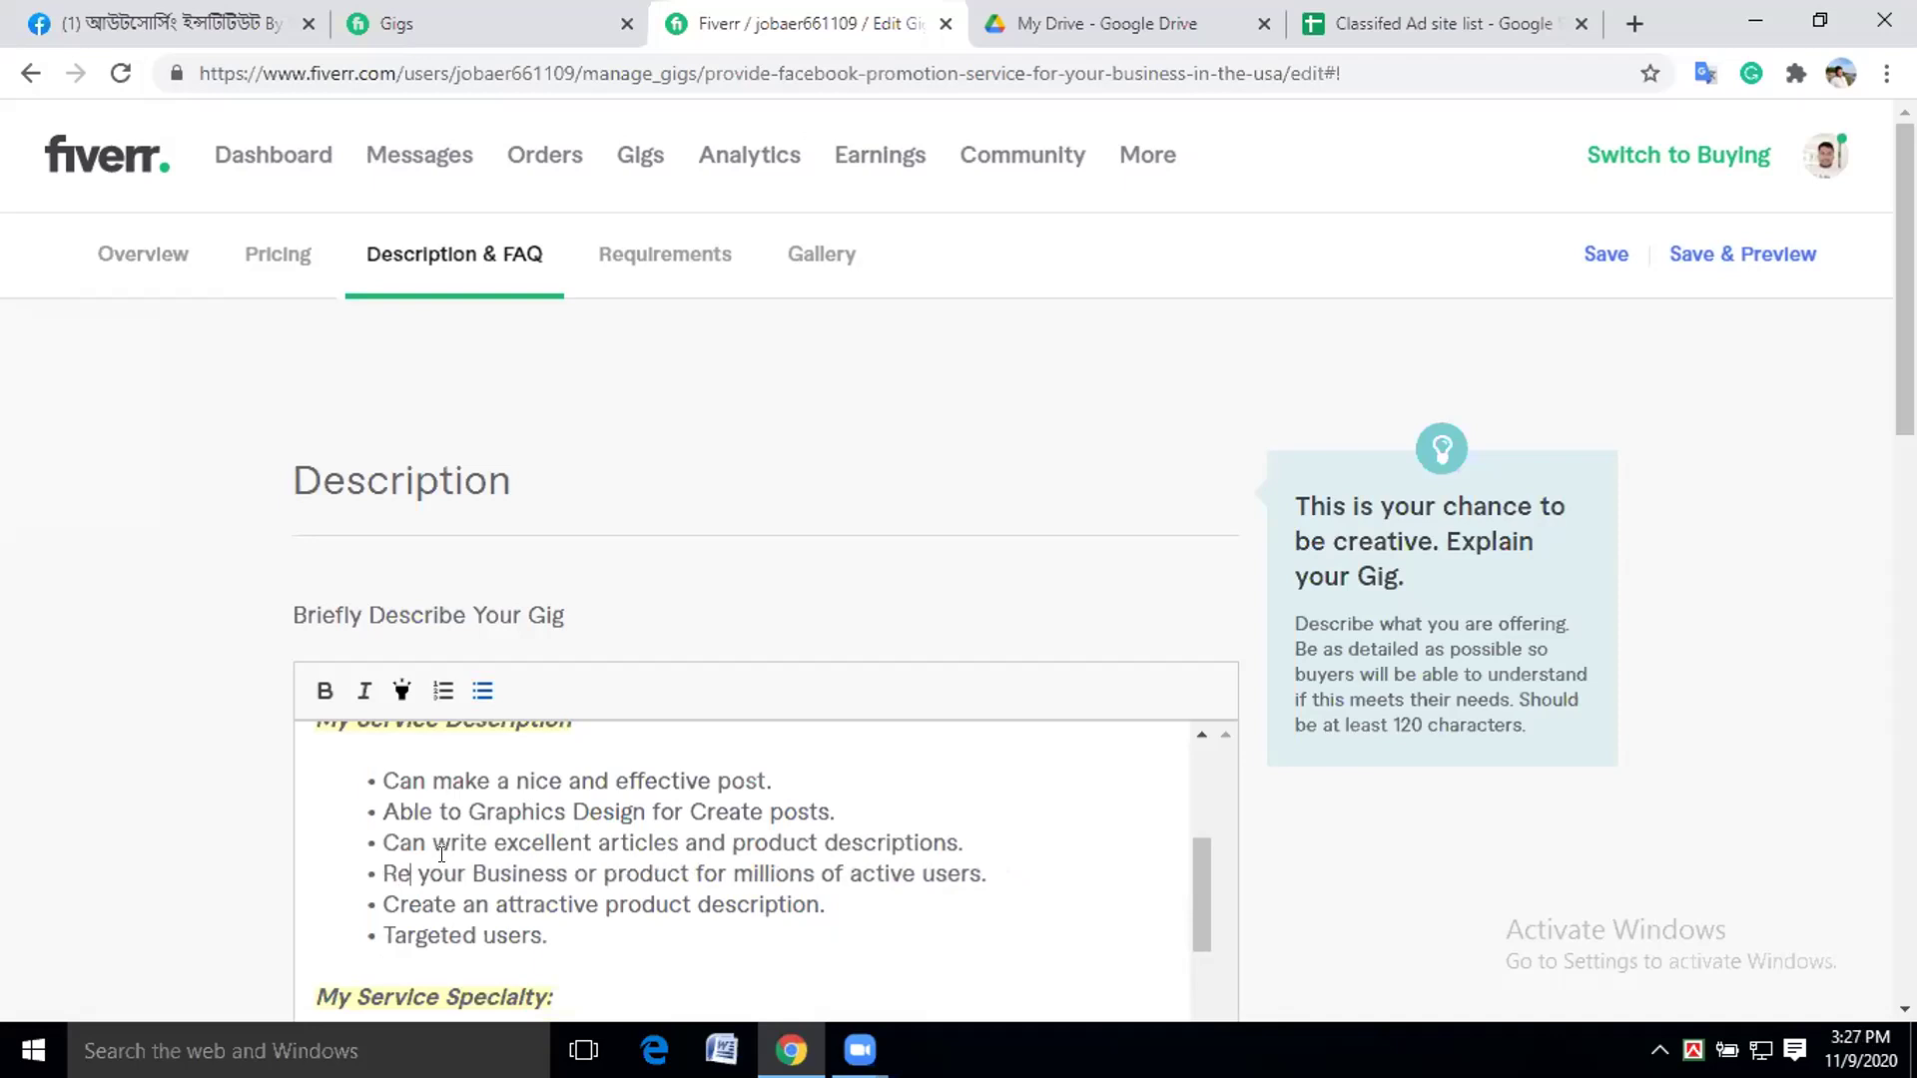
pyautogui.press('BackSpace')
pyautogui.press('BackSpace')
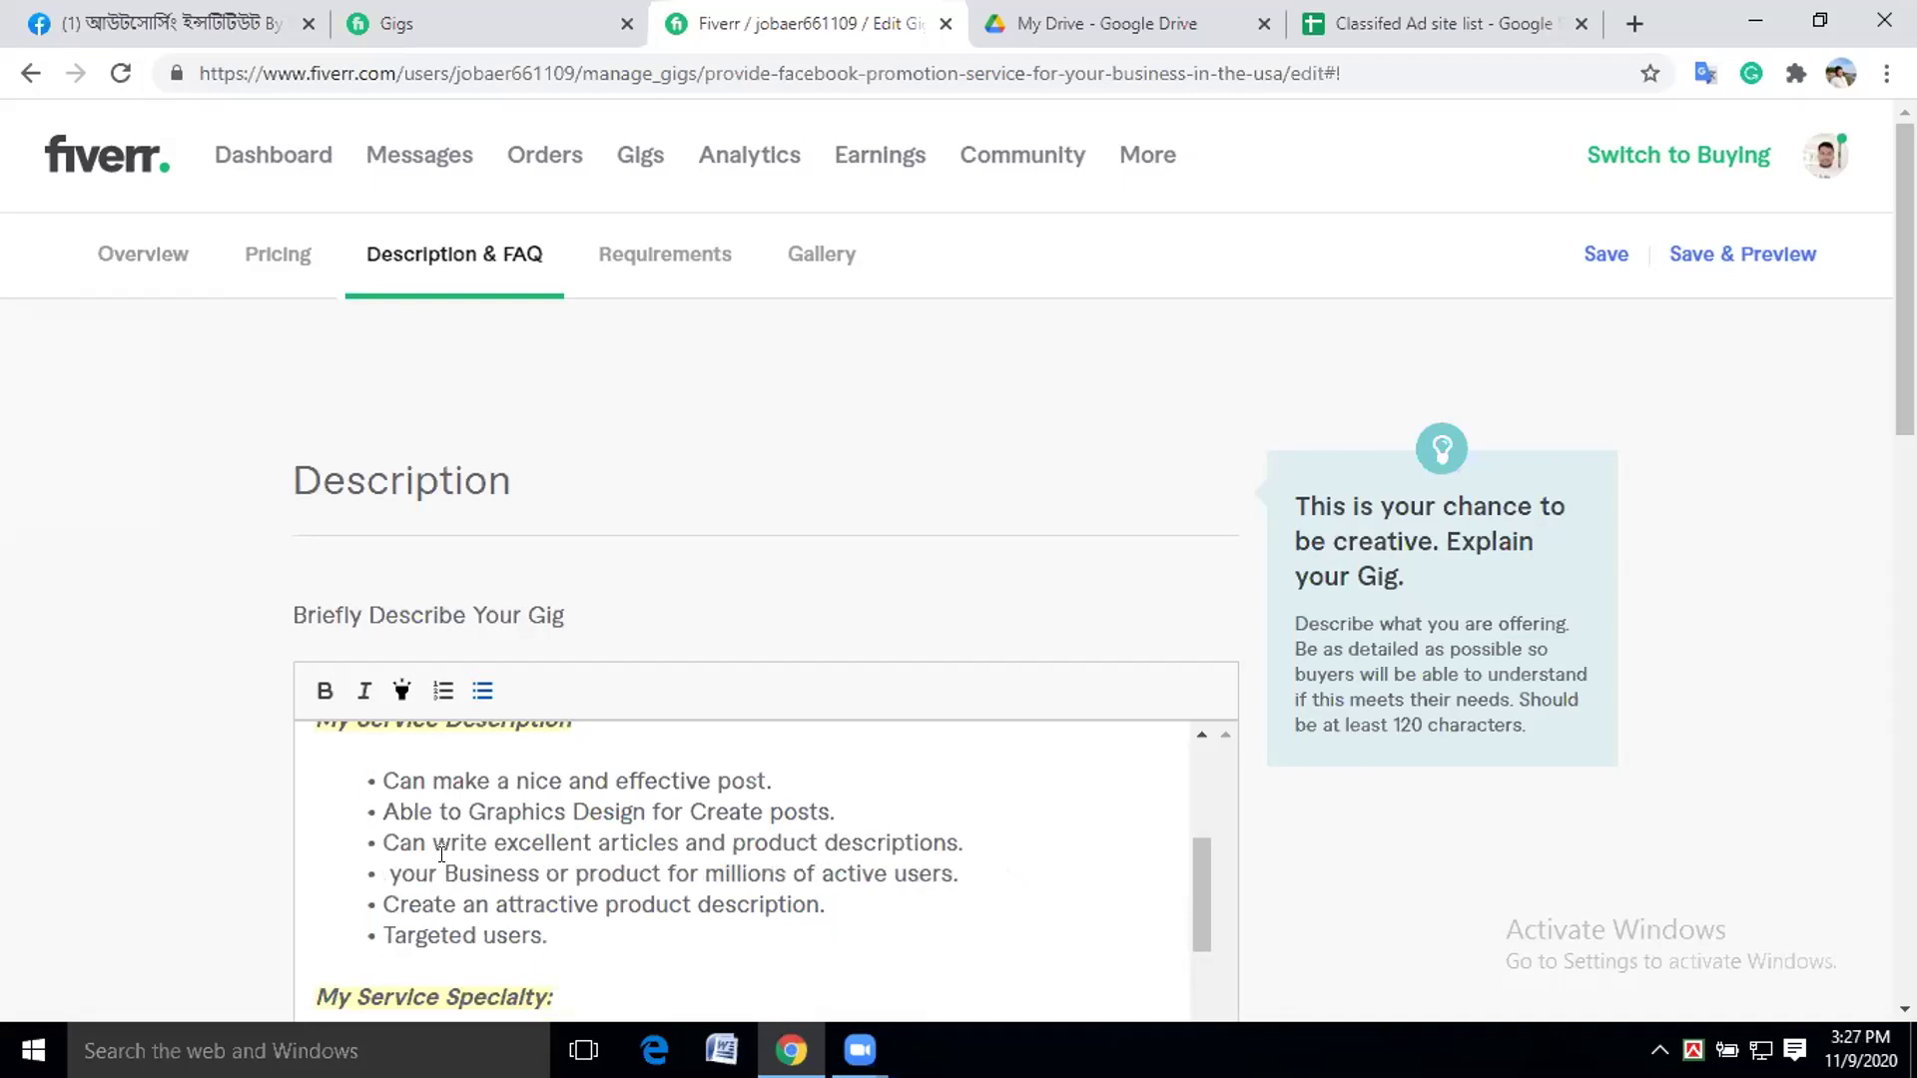
pyautogui.write('Pr ')
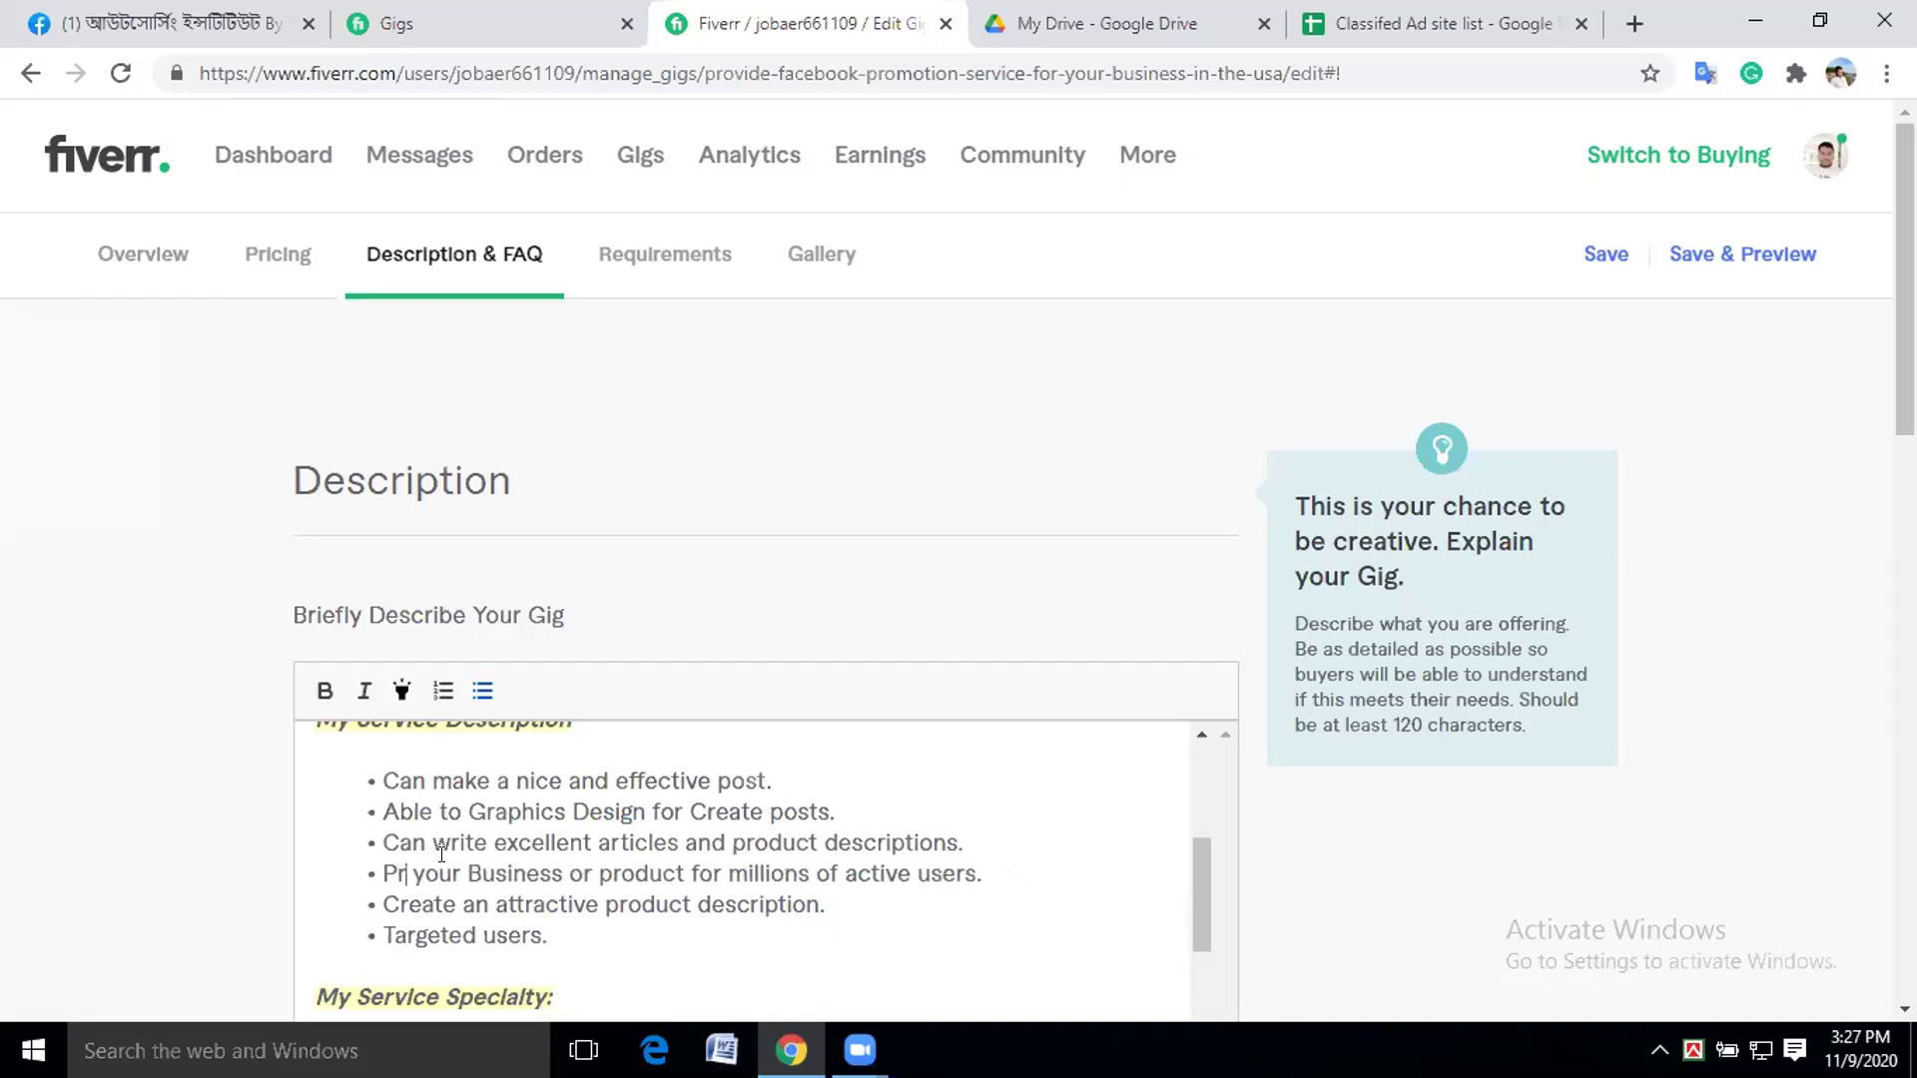
pyautogui.write('omote')
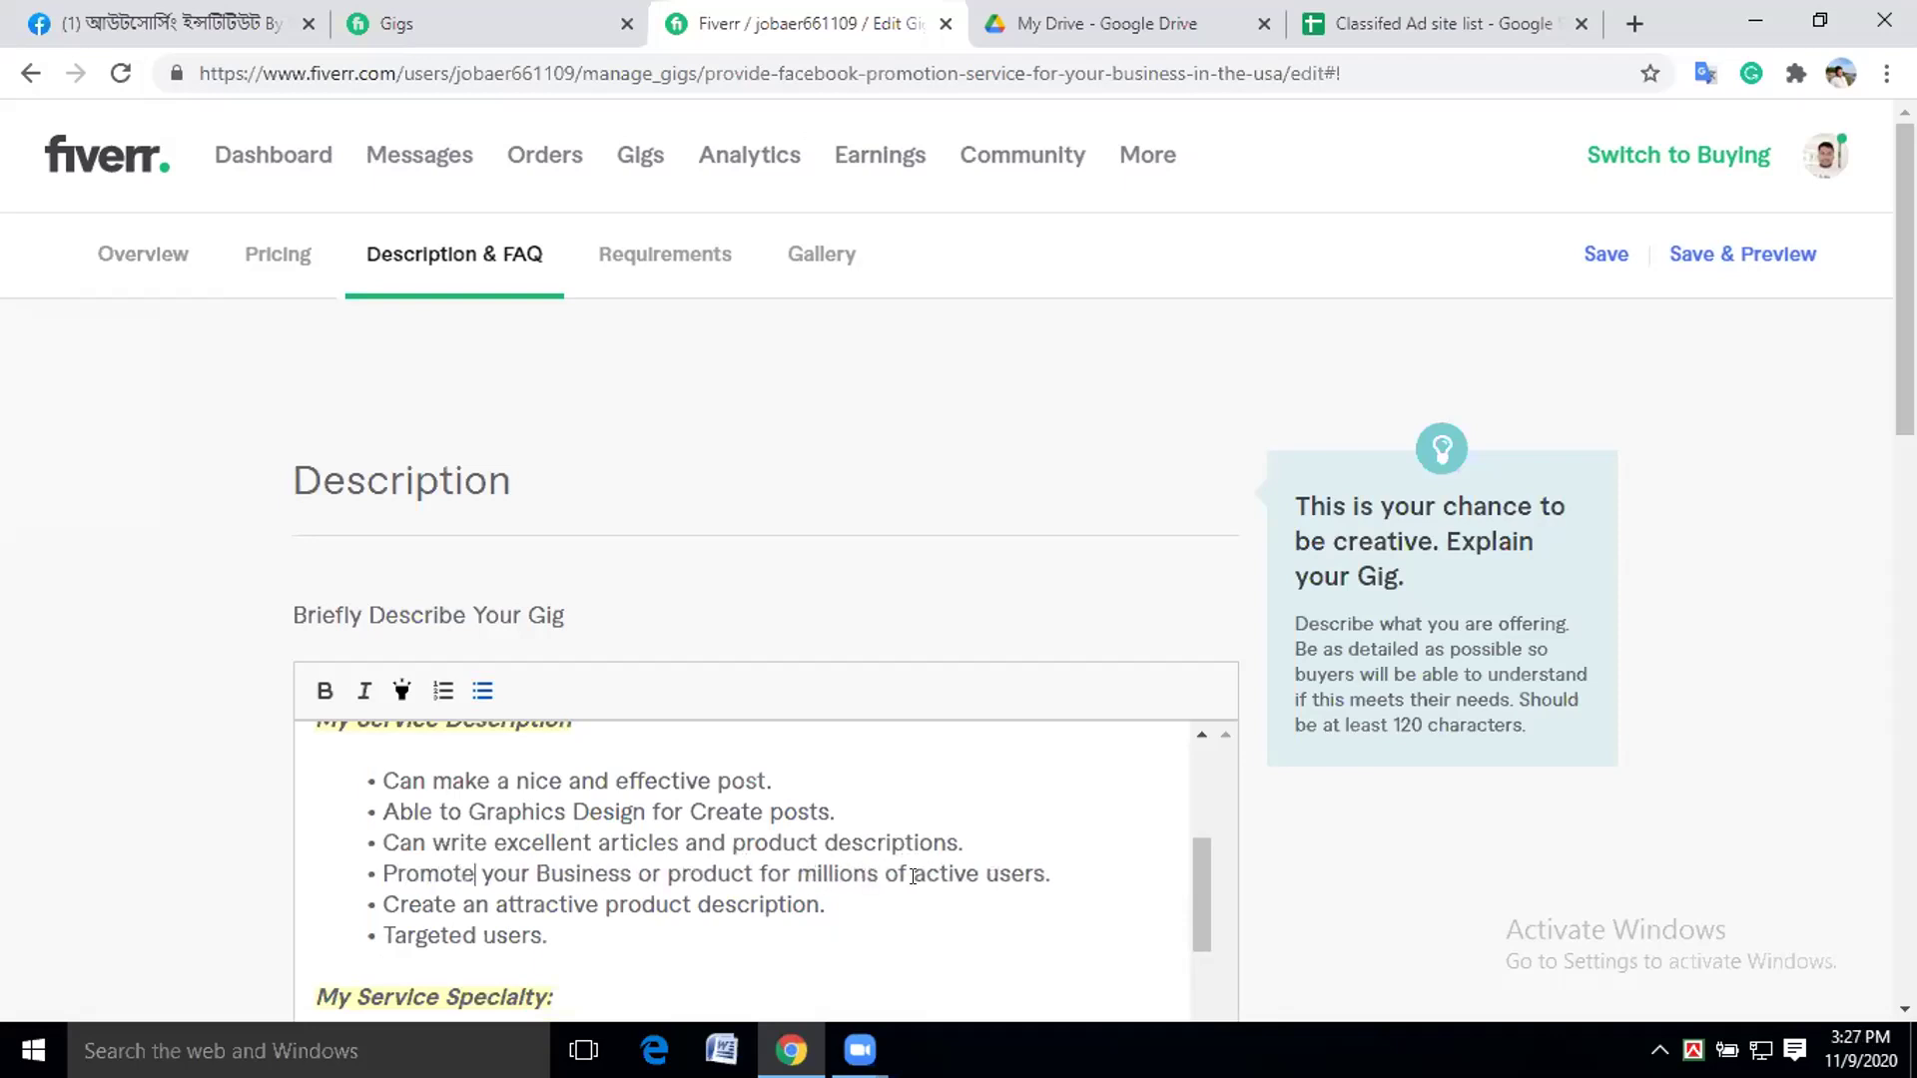
# Convert the bulleted list under My Service Description to a numbered list and review the rest of the description.
pyautogui.click(370, 779)
pyautogui.keyDown('shift'); pyautogui.click(545, 904); pyautogui.keyUp('shift')
pyautogui.keyDown('shift'); pyautogui.click(552, 930); pyautogui.keyUp('shift')
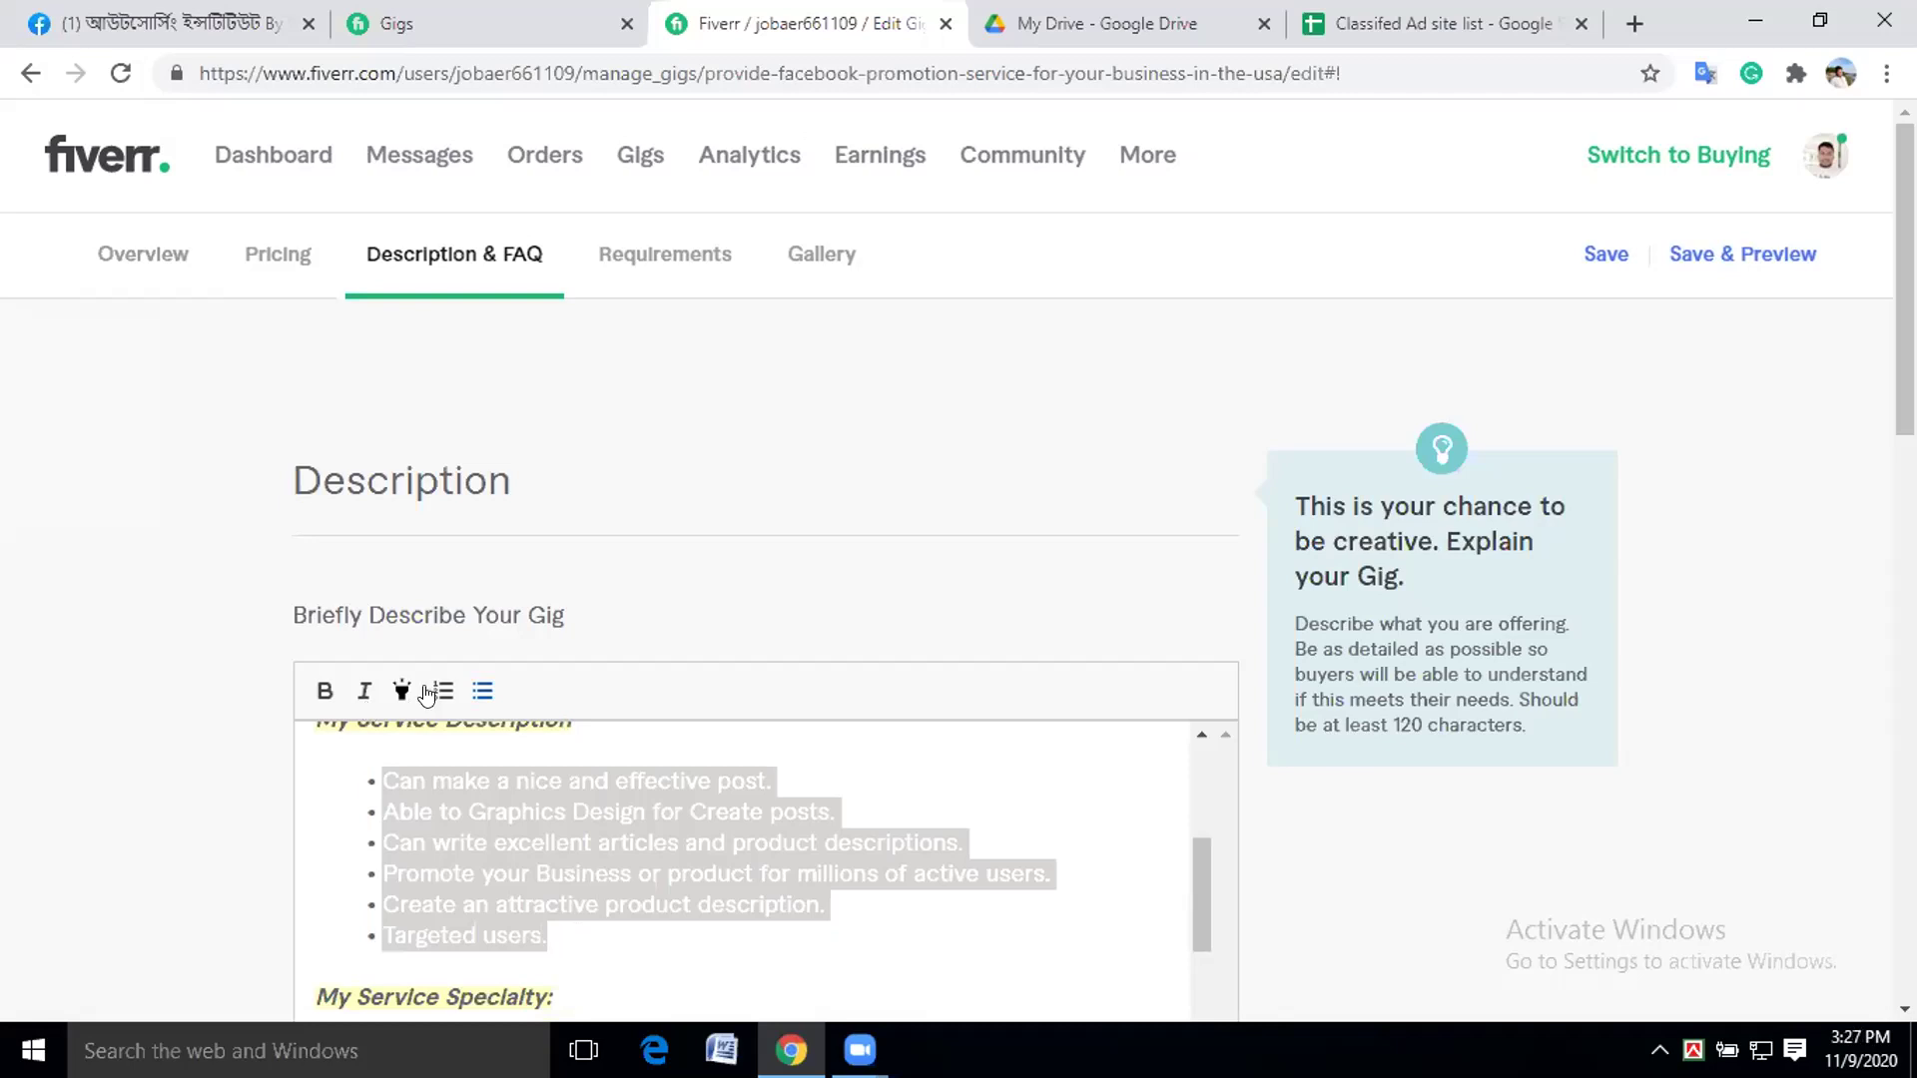
pyautogui.click(480, 691)
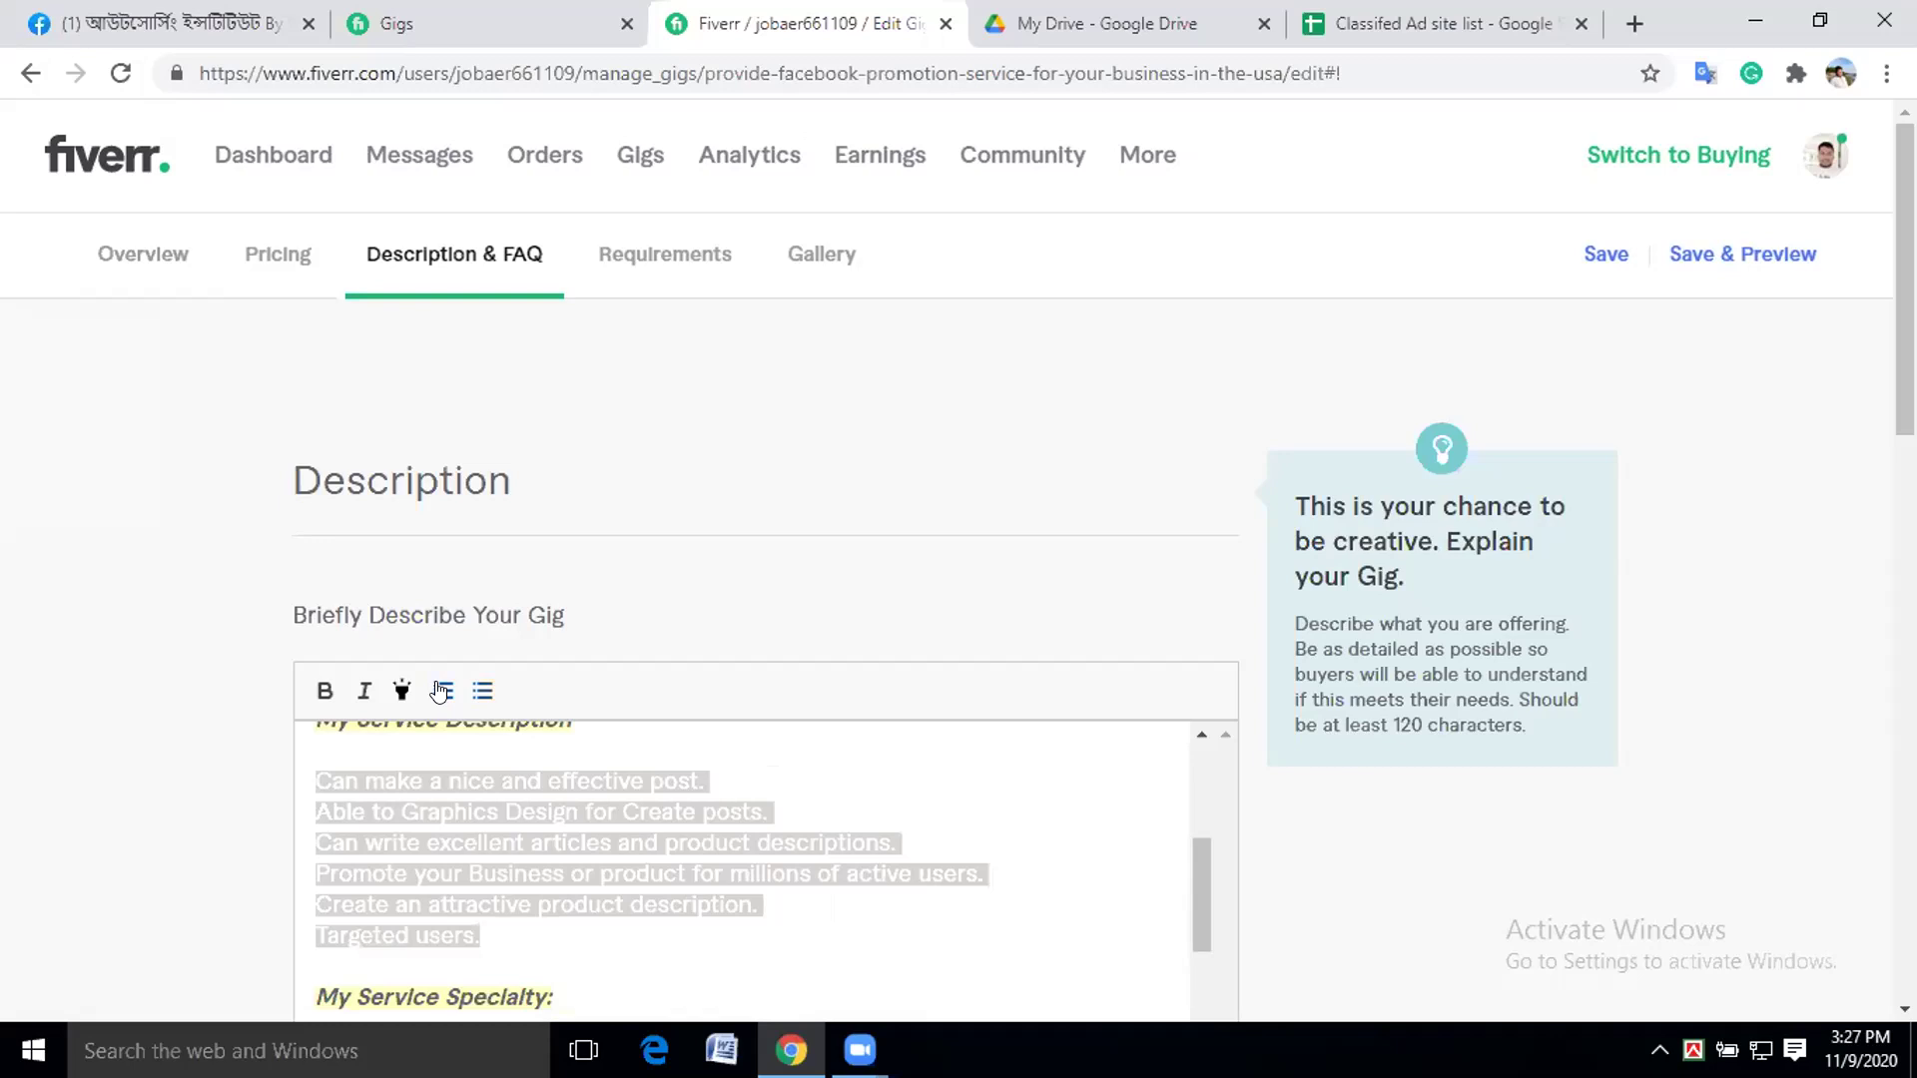
pyautogui.click(441, 691)
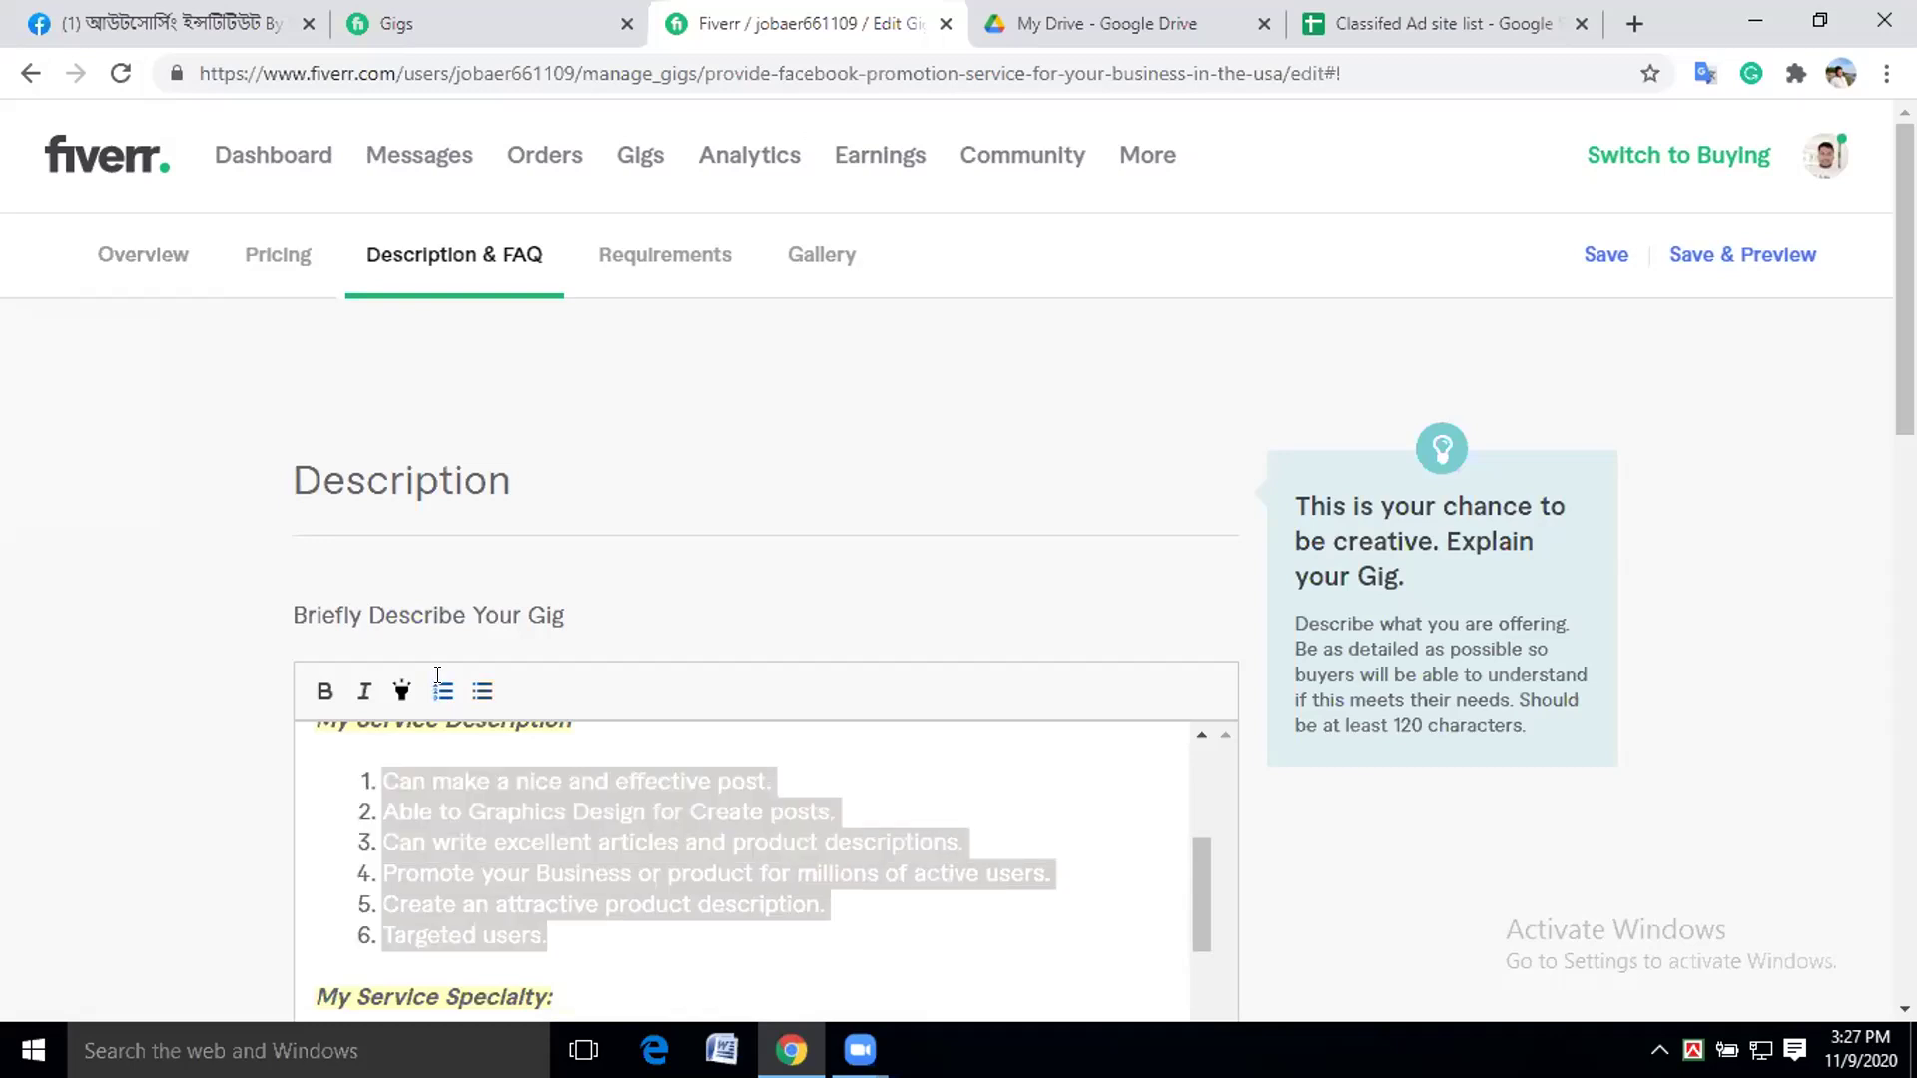
pyautogui.click(594, 923)
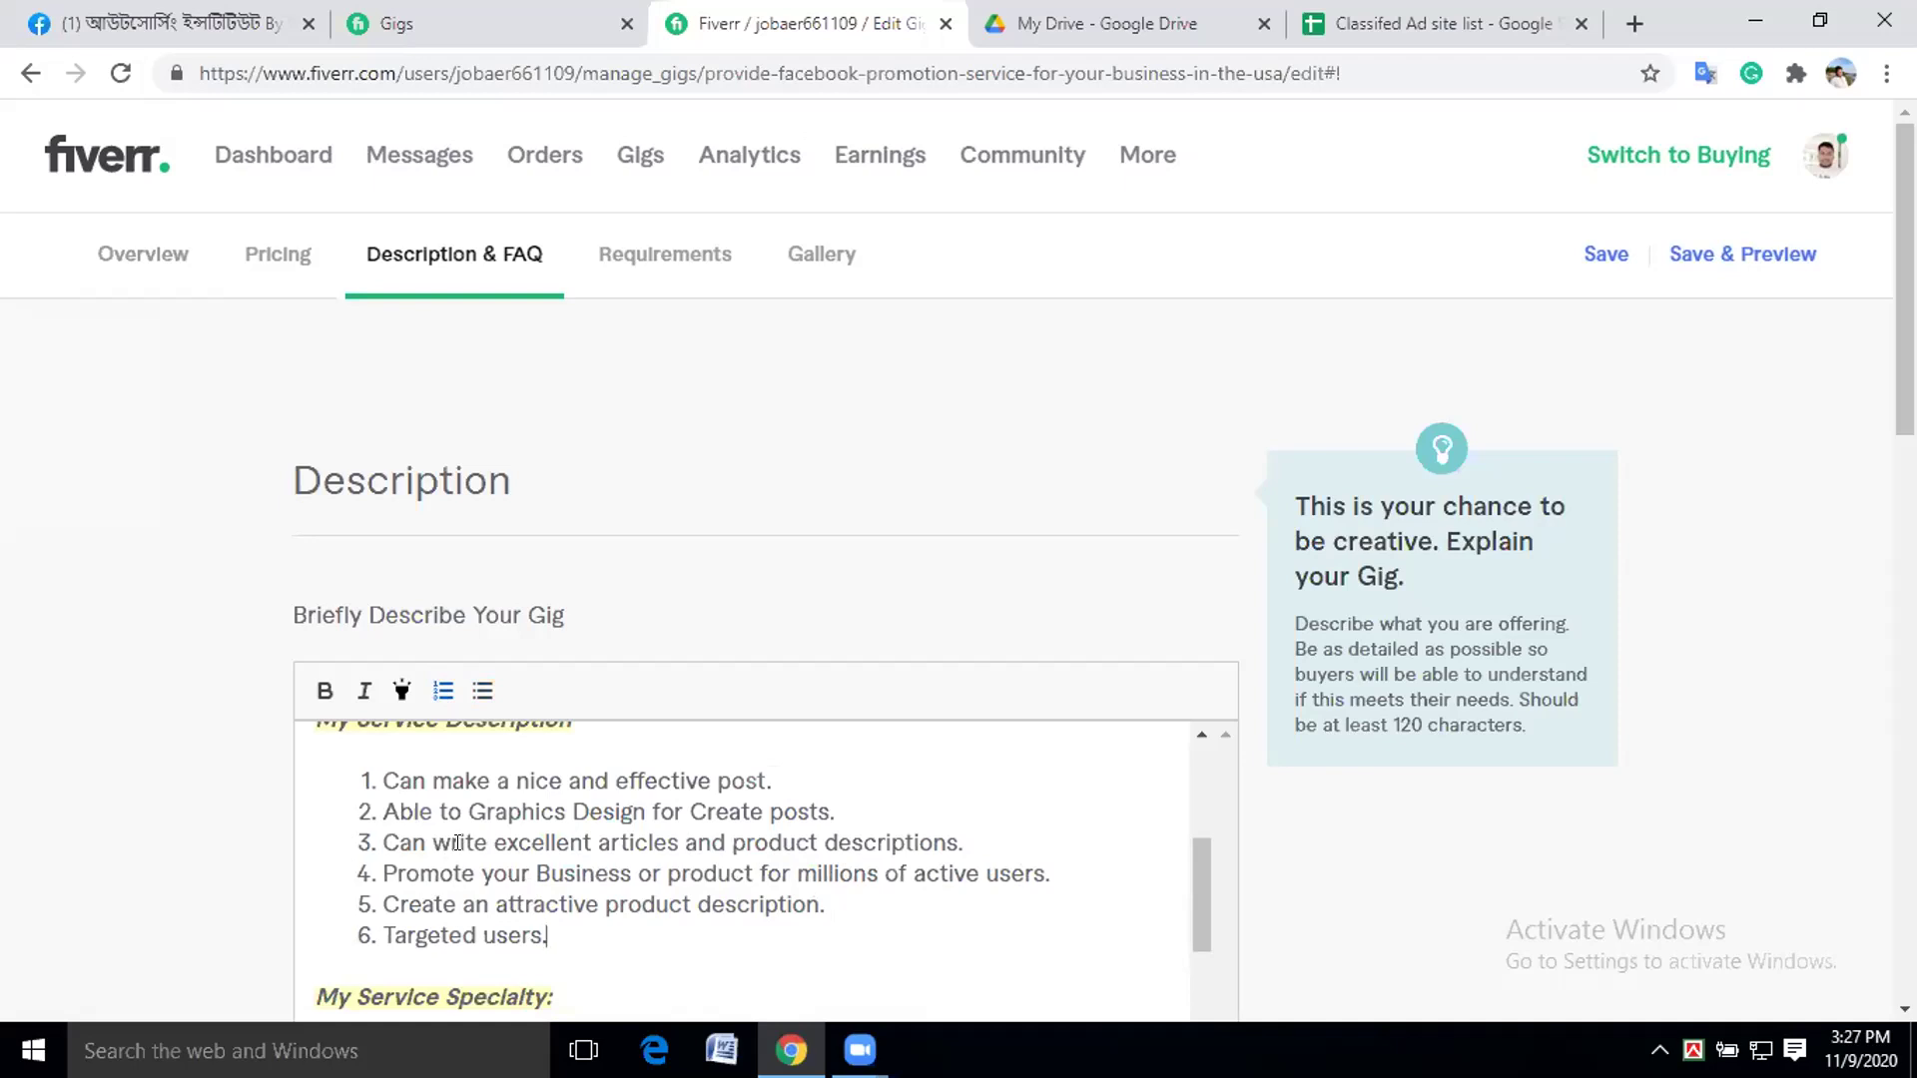
pyautogui.scroll(-5, 439, 859)
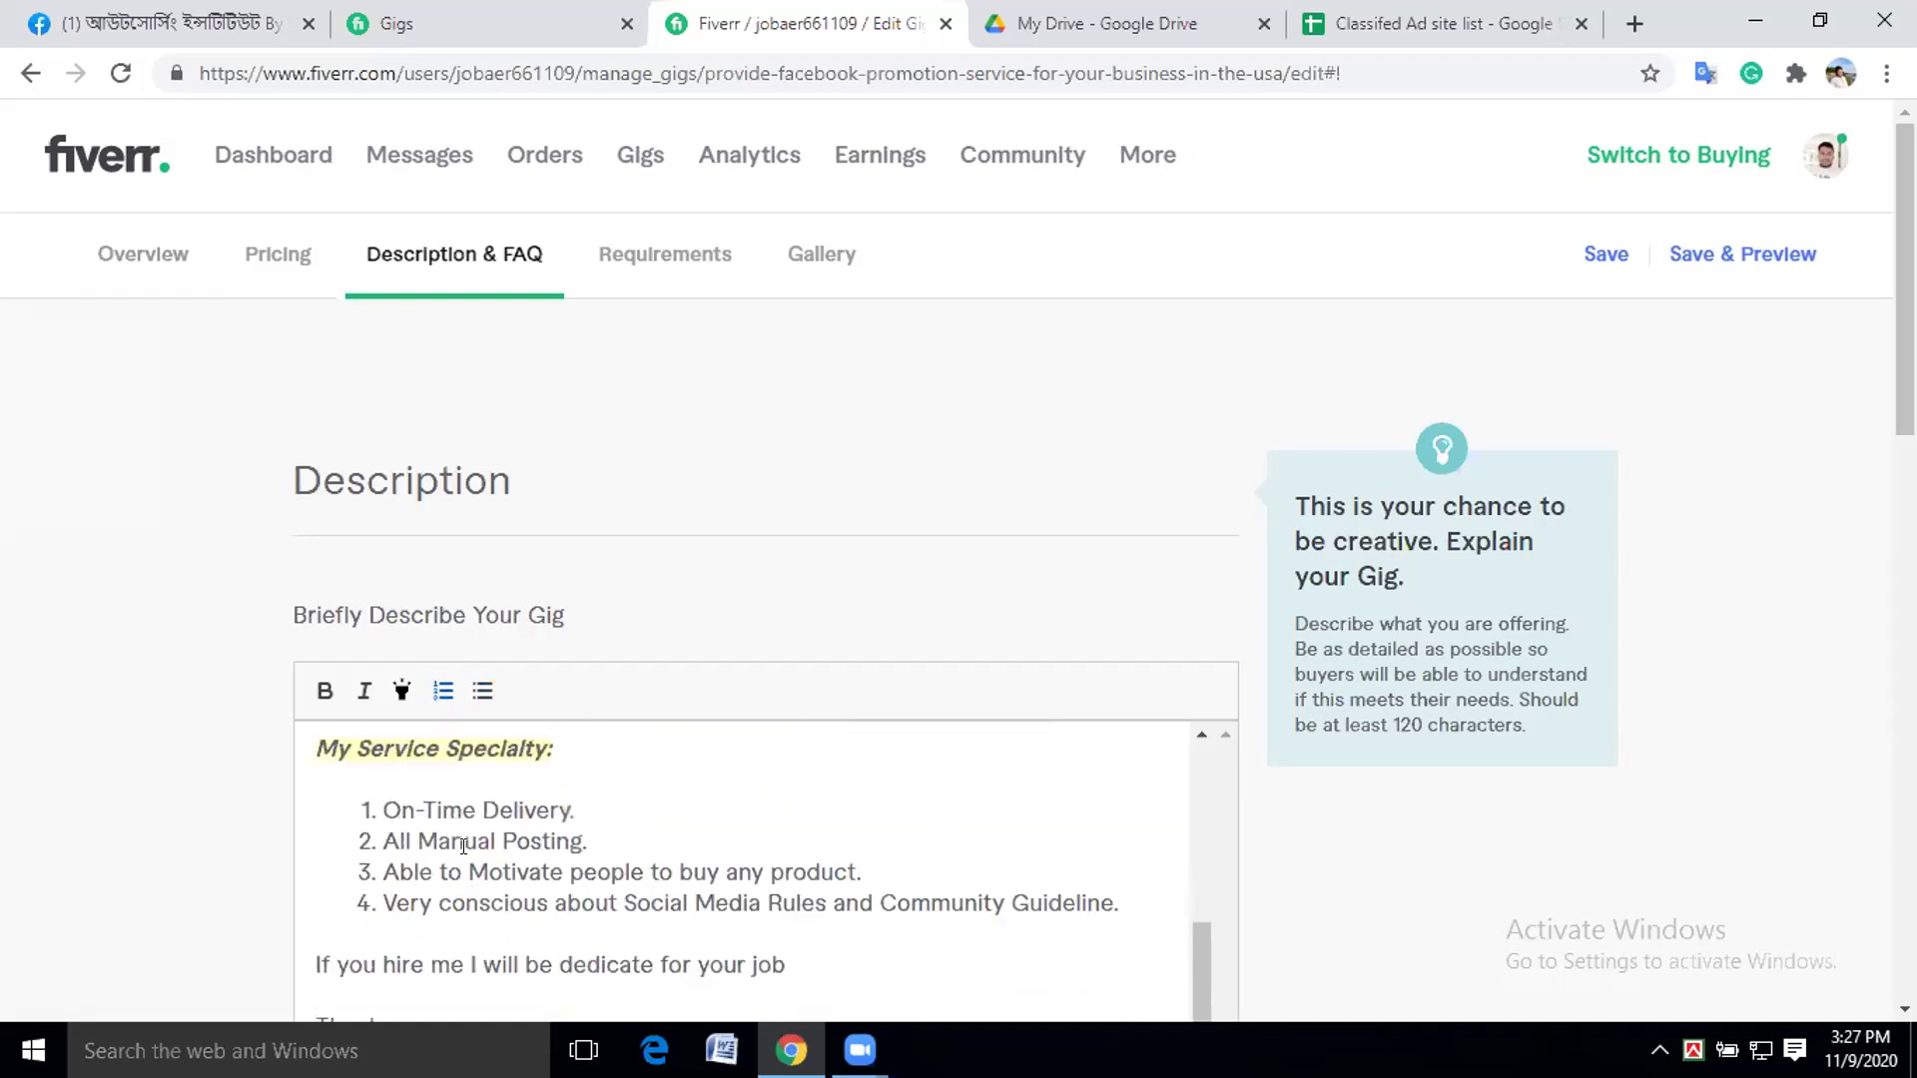
pyautogui.scroll(-4, 485, 850)
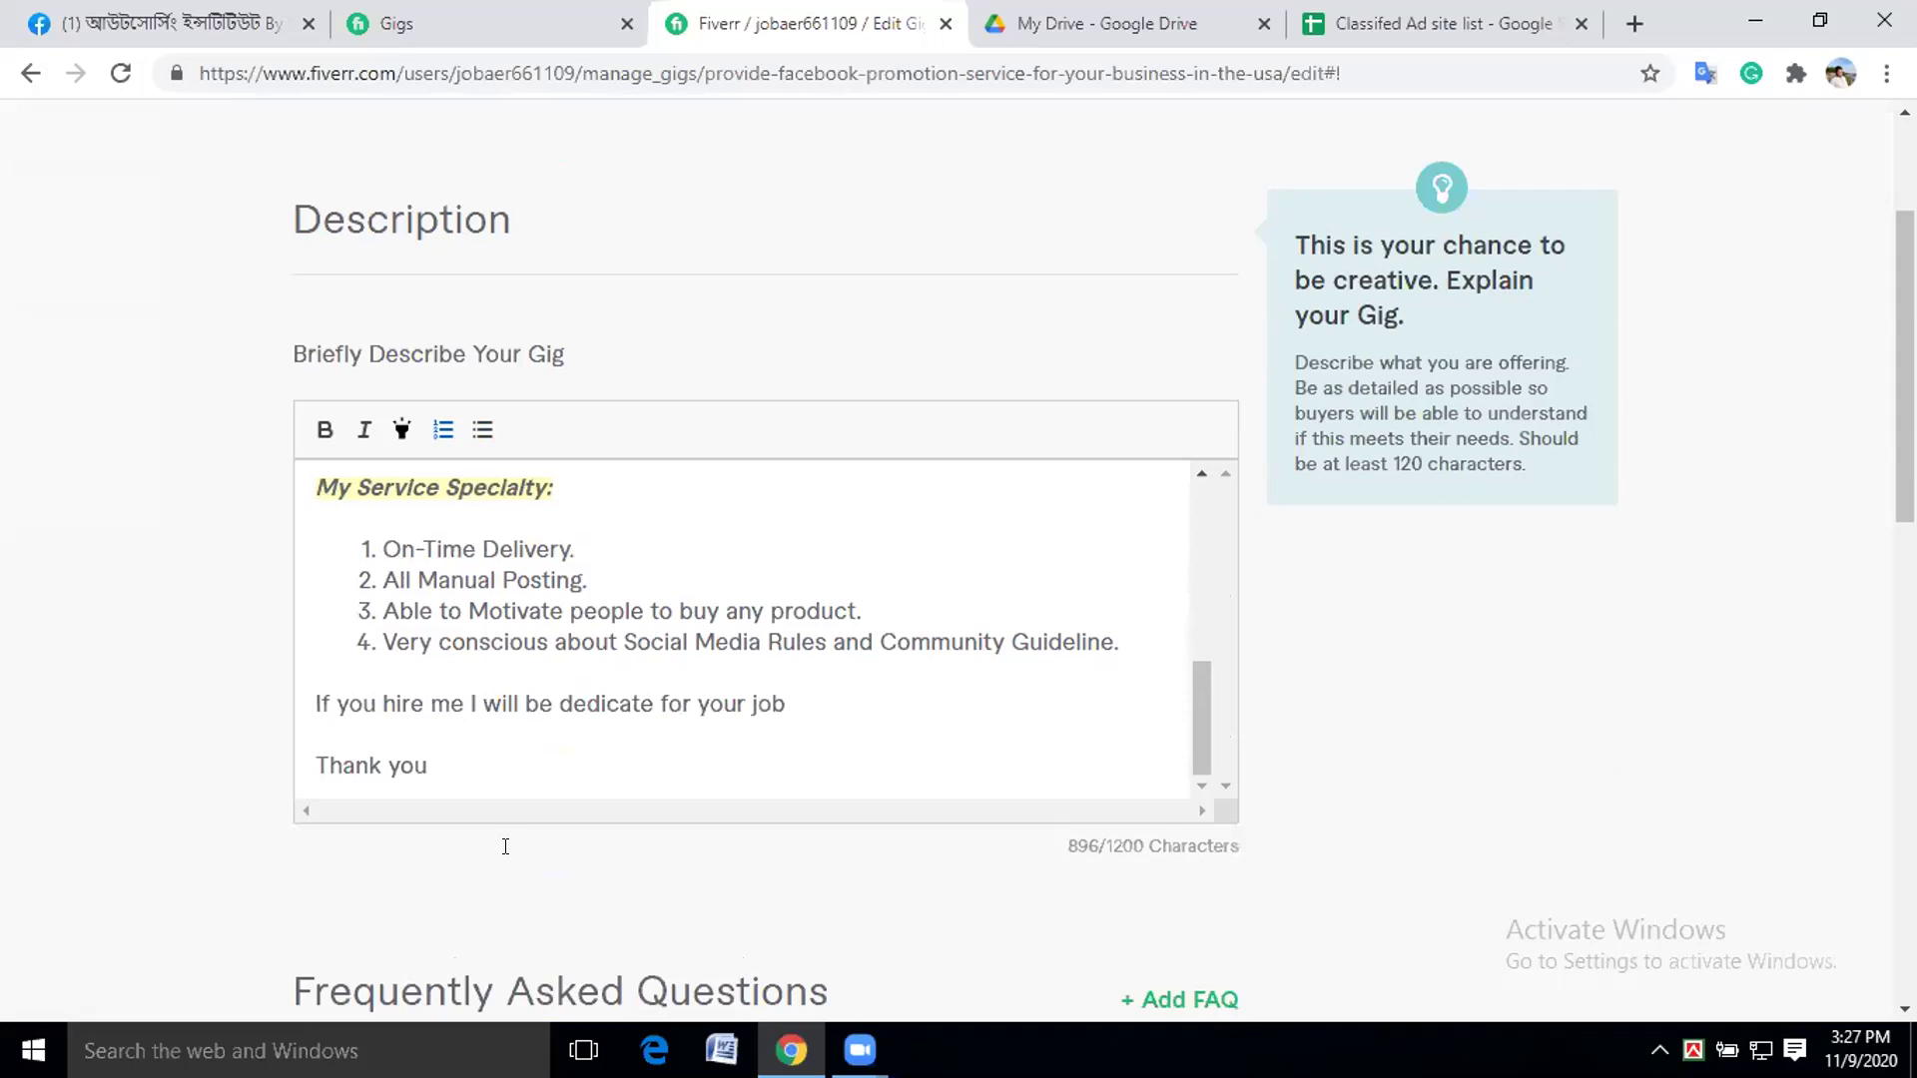
pyautogui.scroll(5, 510, 850)
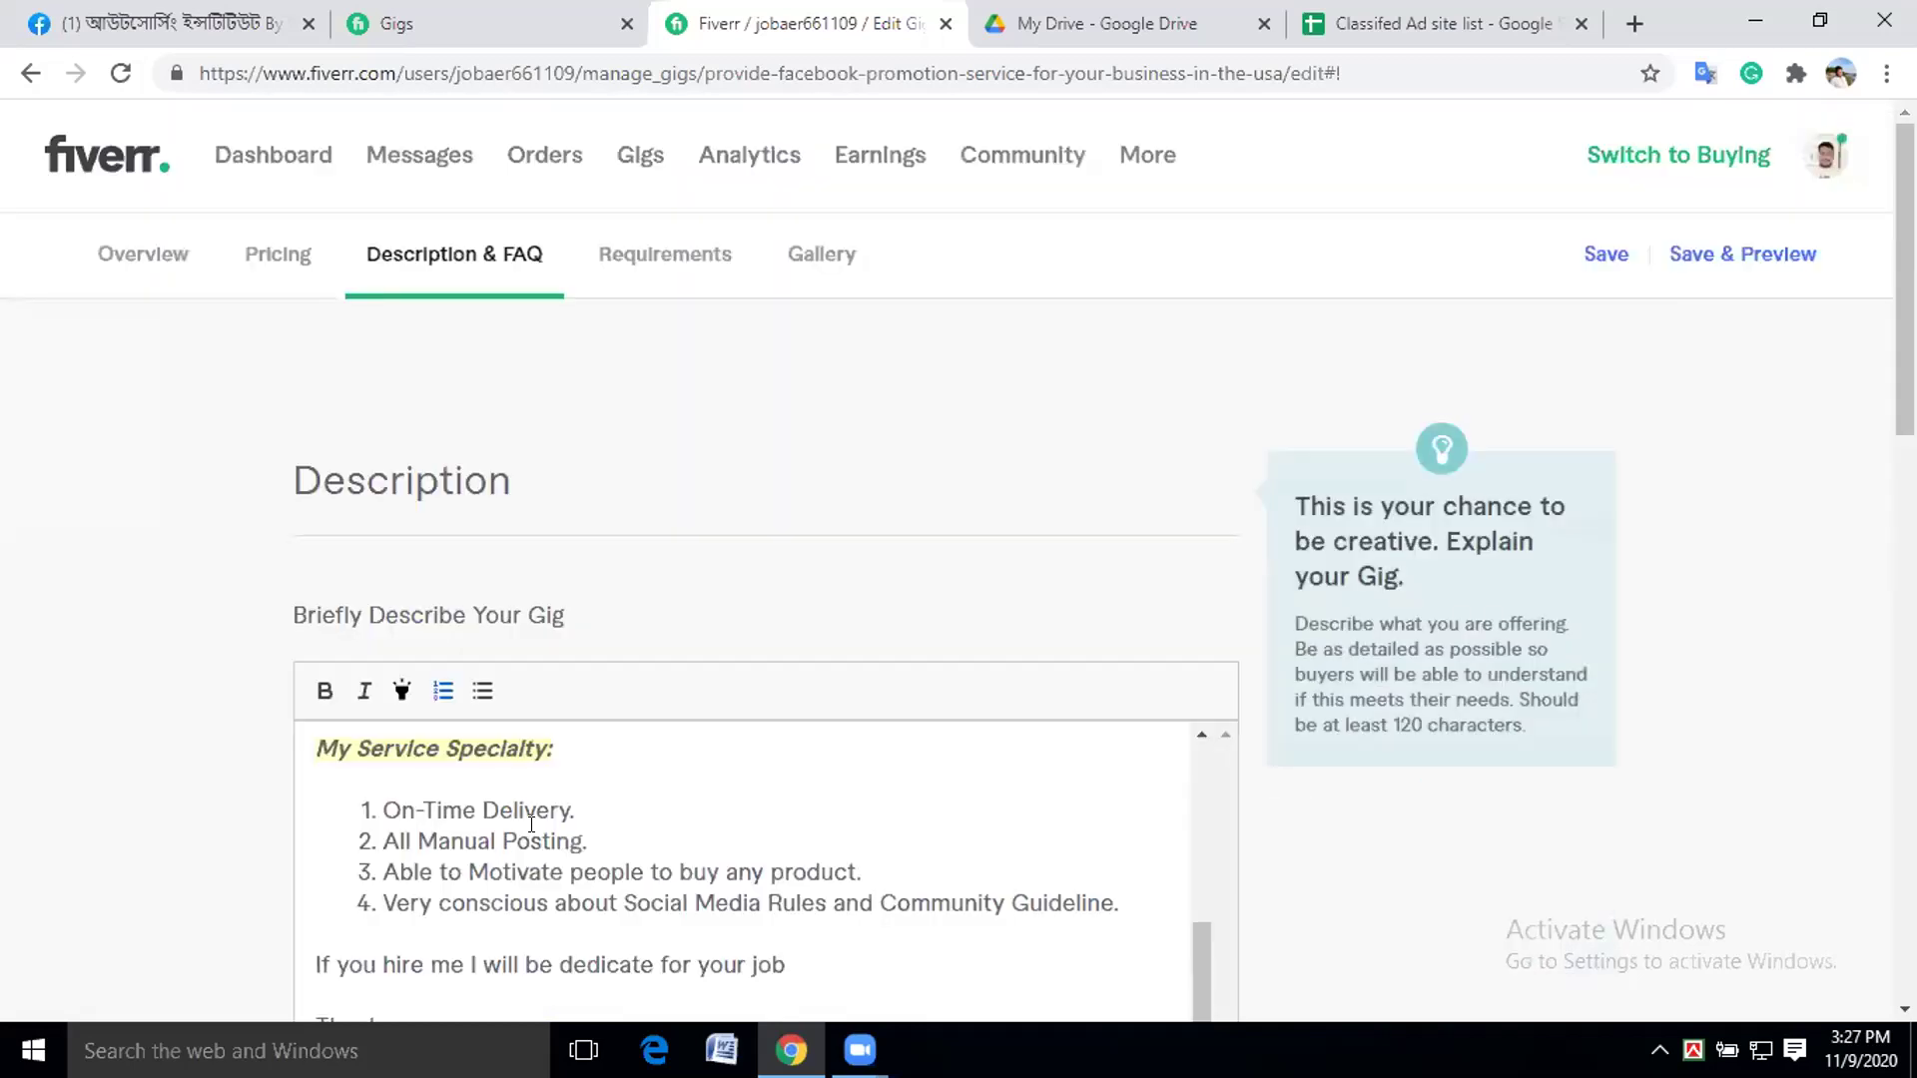
pyautogui.scroll(5, 531, 825)
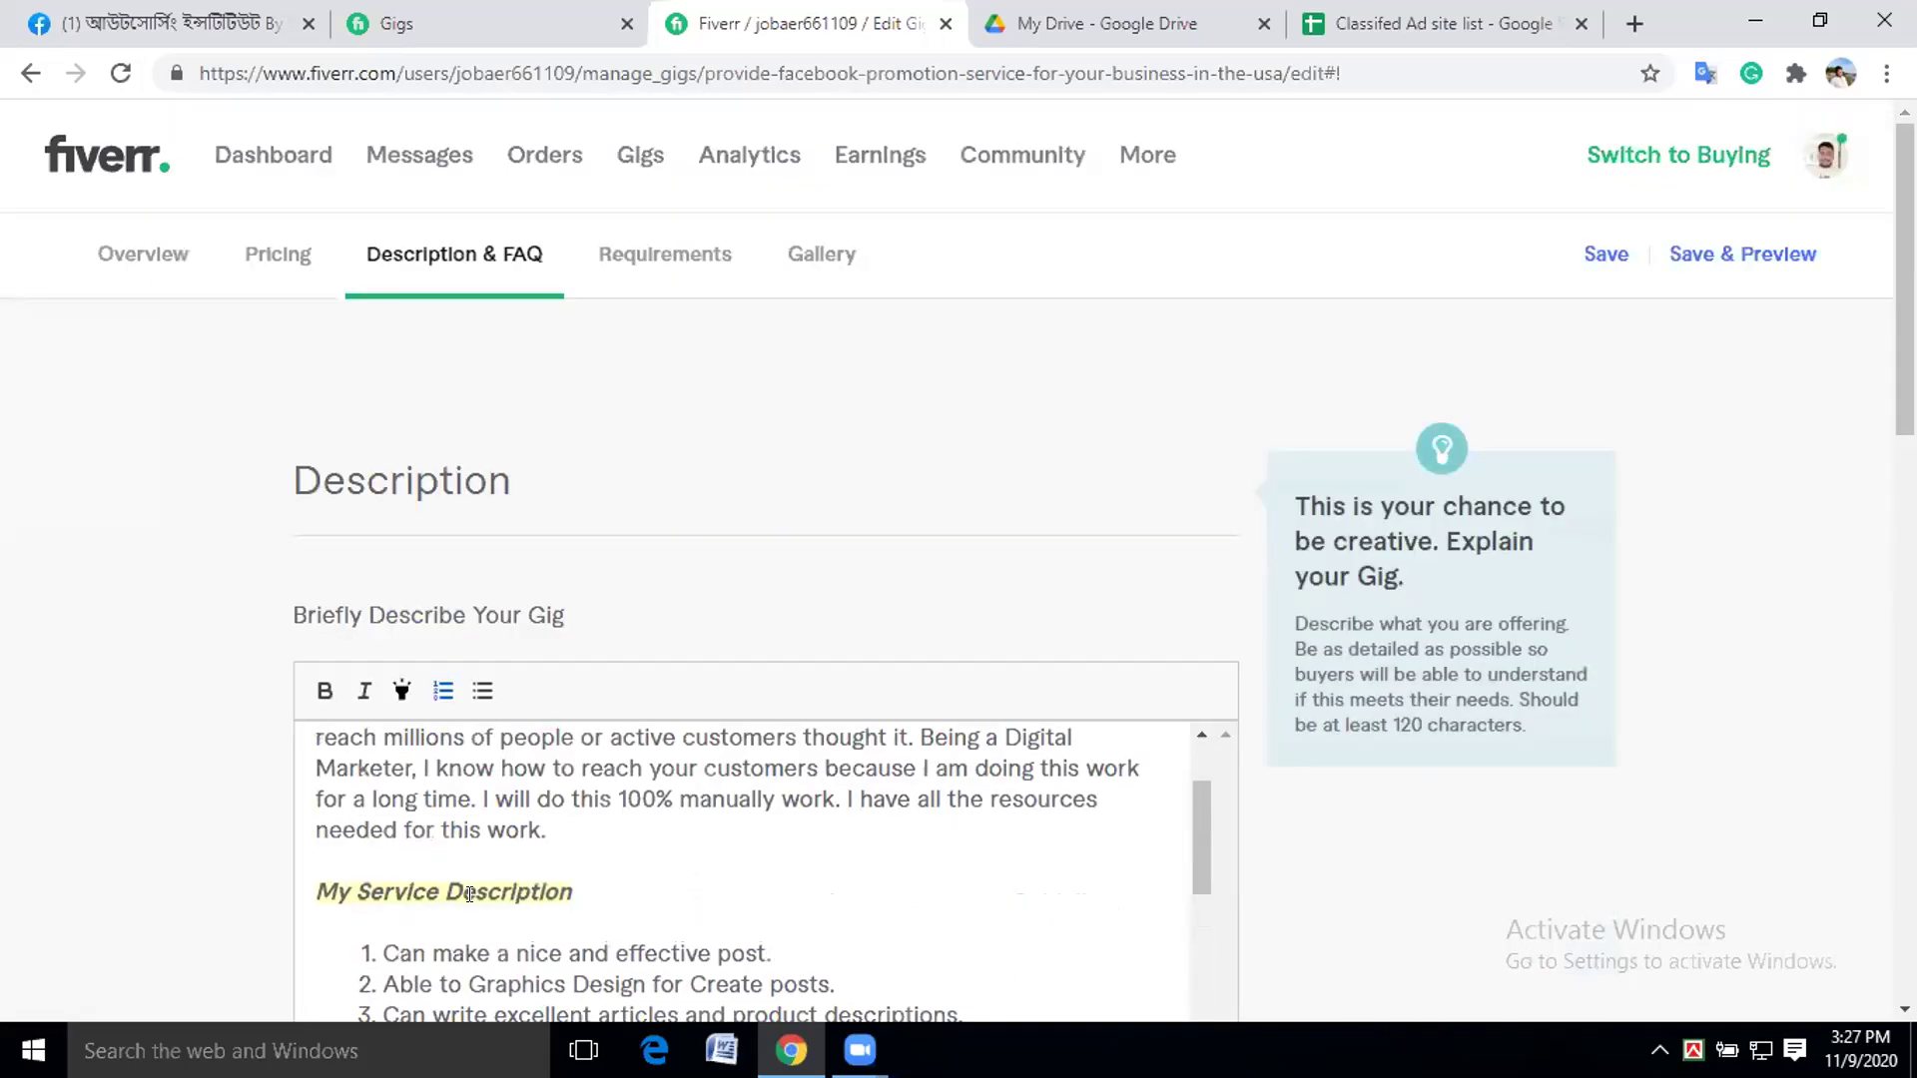
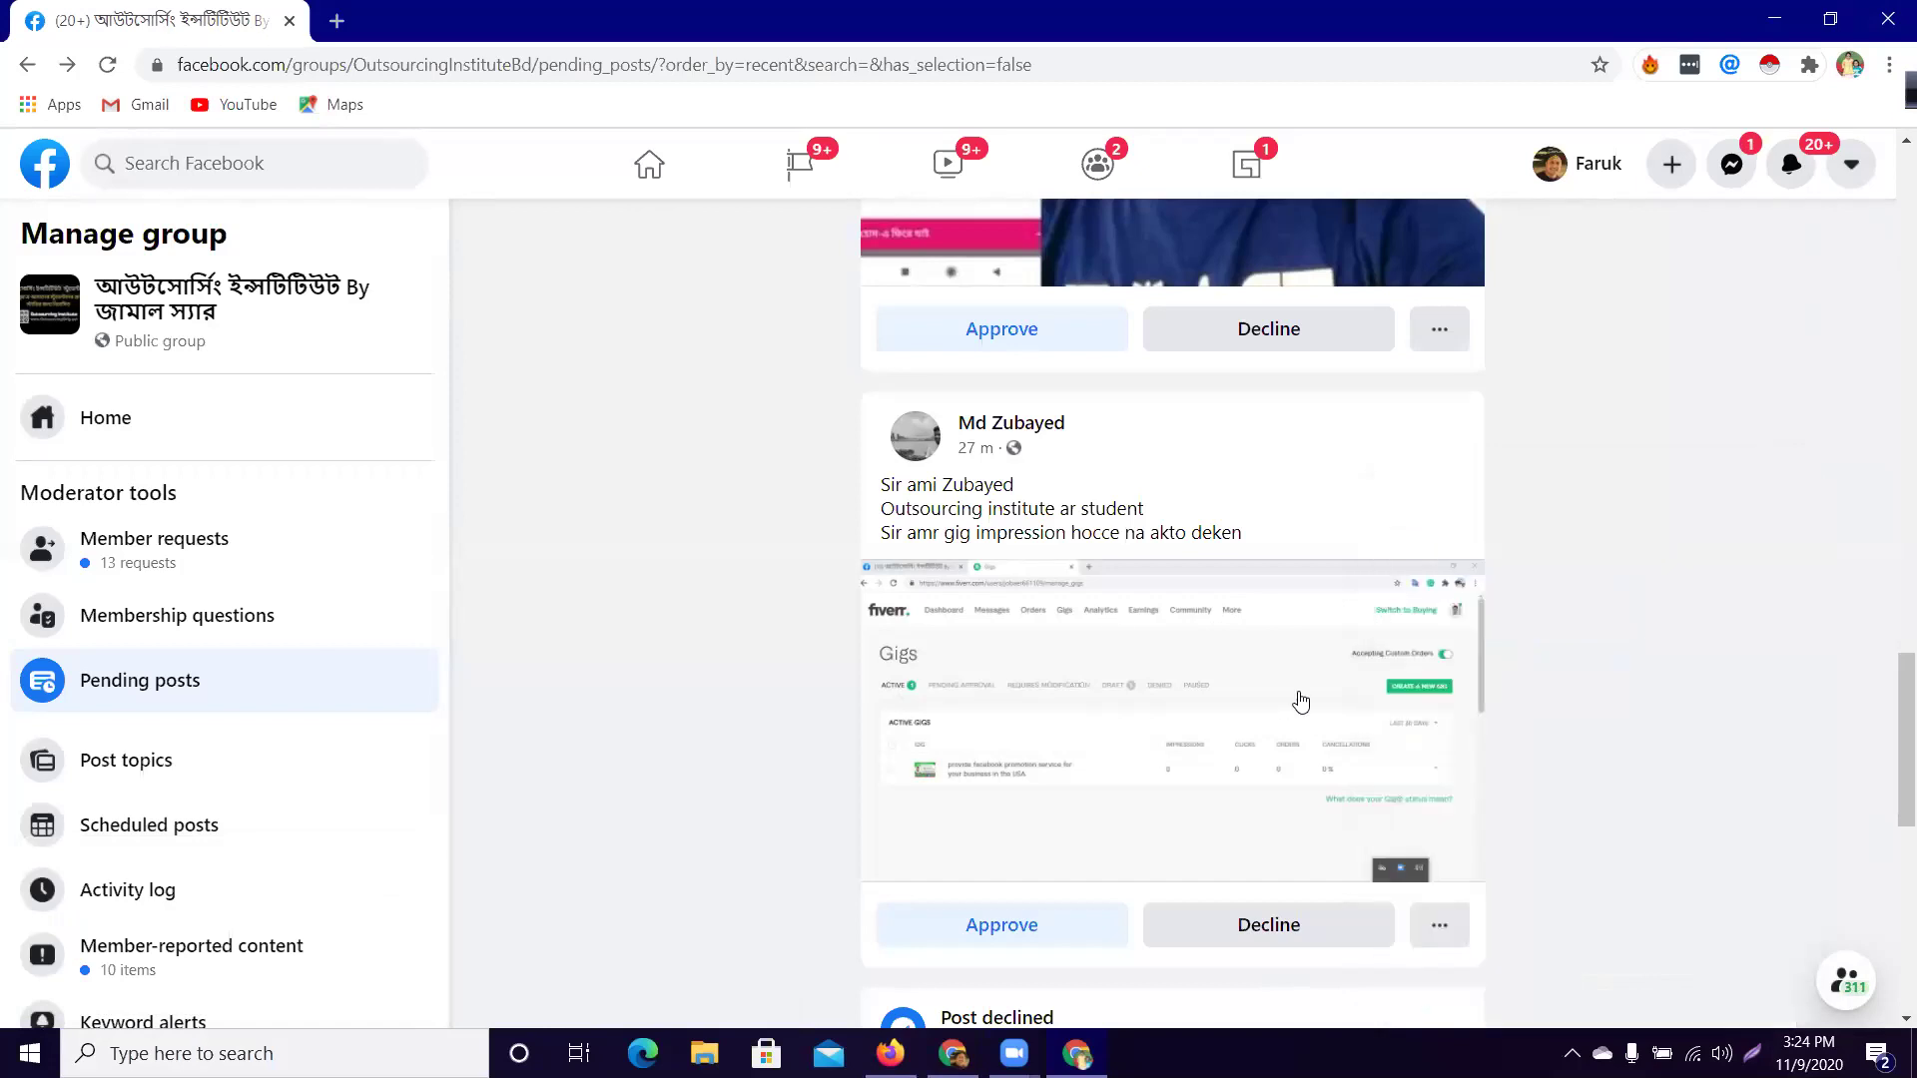
# In the Facebook group's pending posts, decline the student's gig impression post and approve the 12,500 tk payment post.
pyautogui.click(1261, 804)
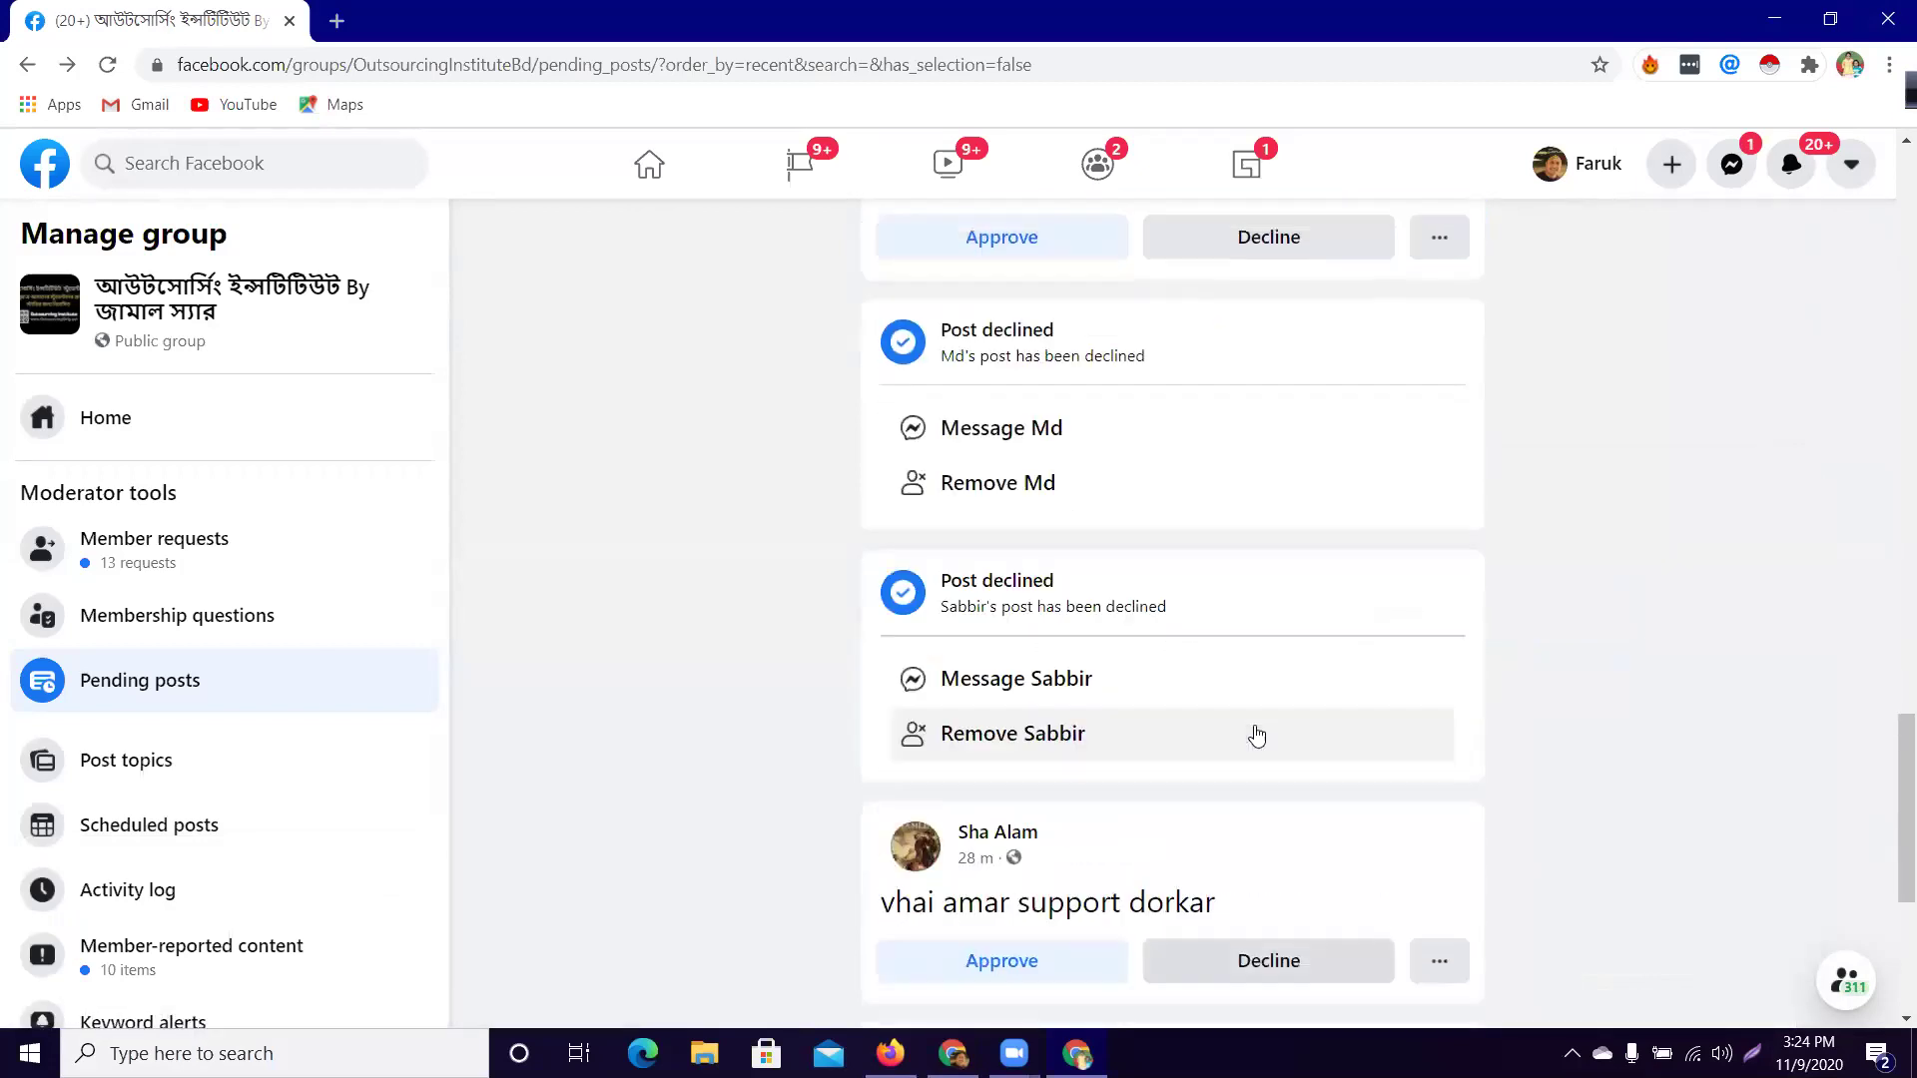
pyautogui.scroll(6, 1291, 864)
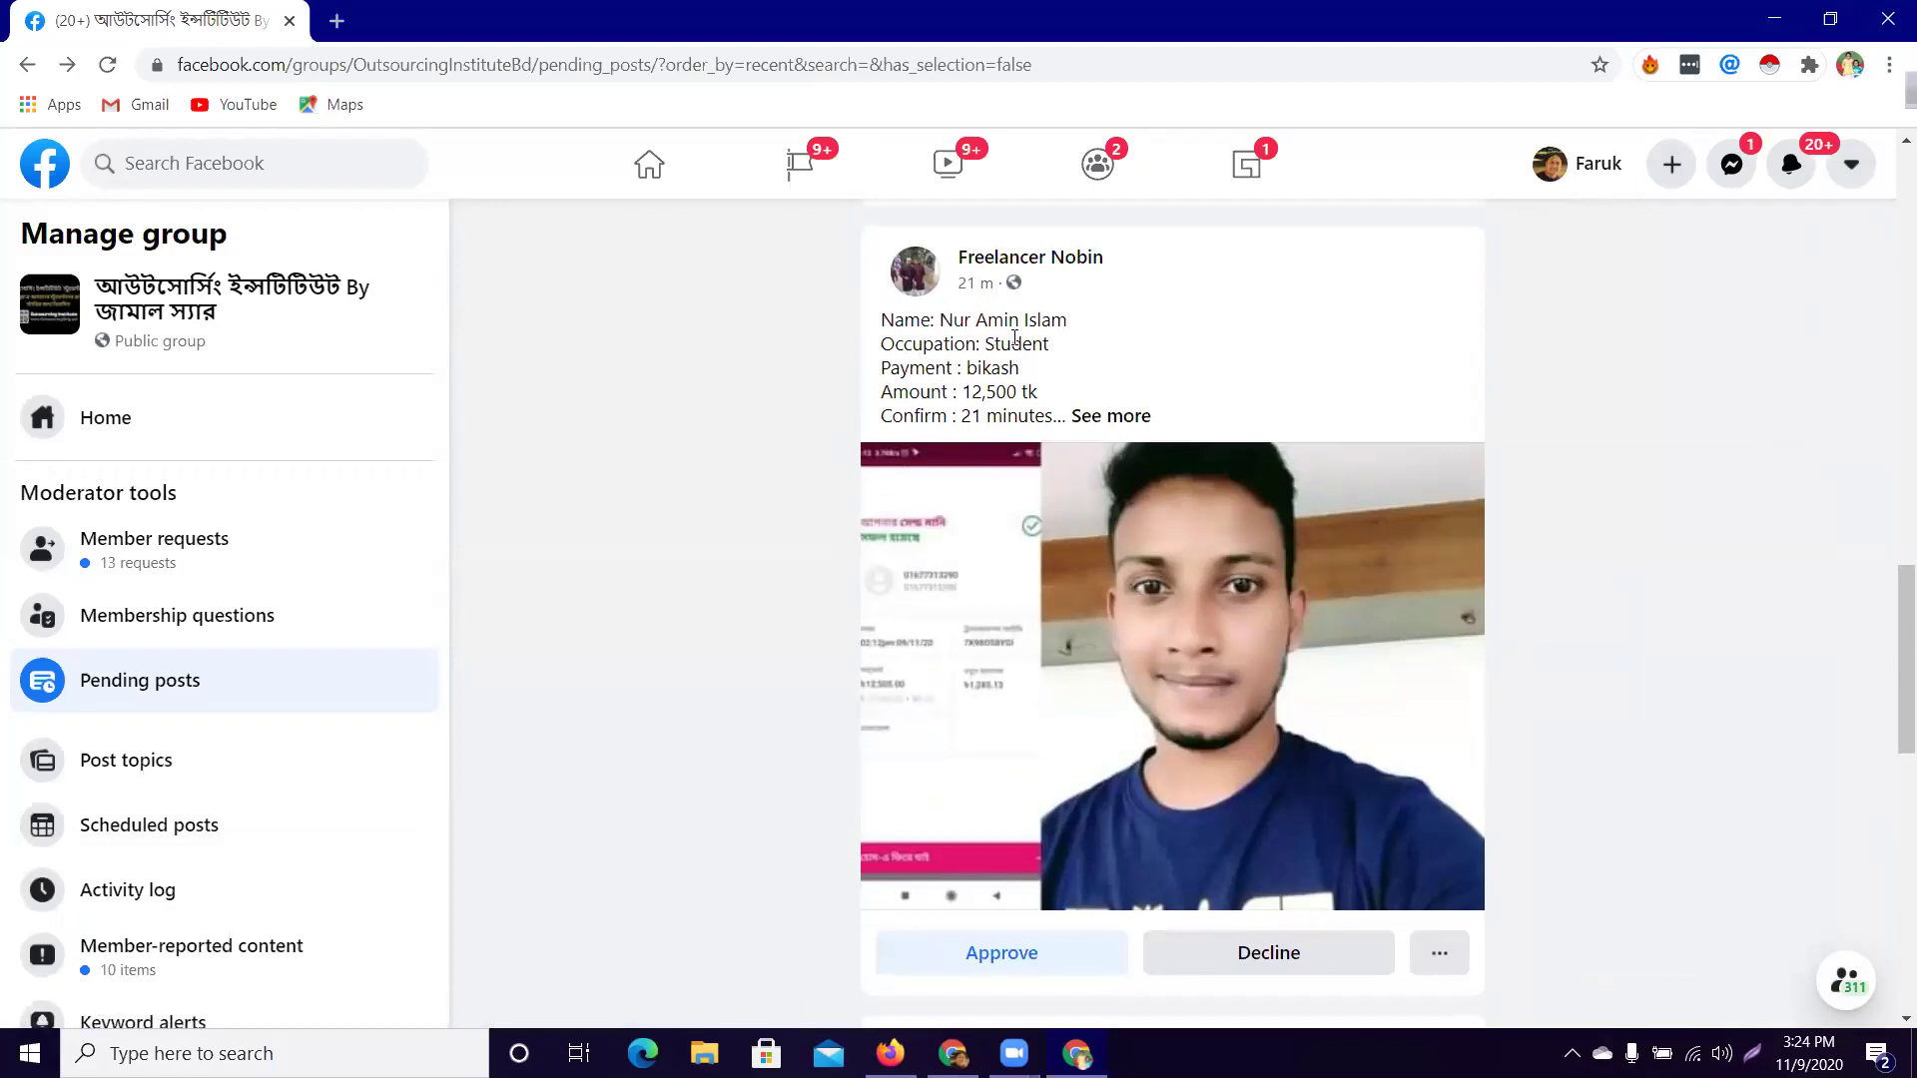
pyautogui.scroll(-2, 1049, 719)
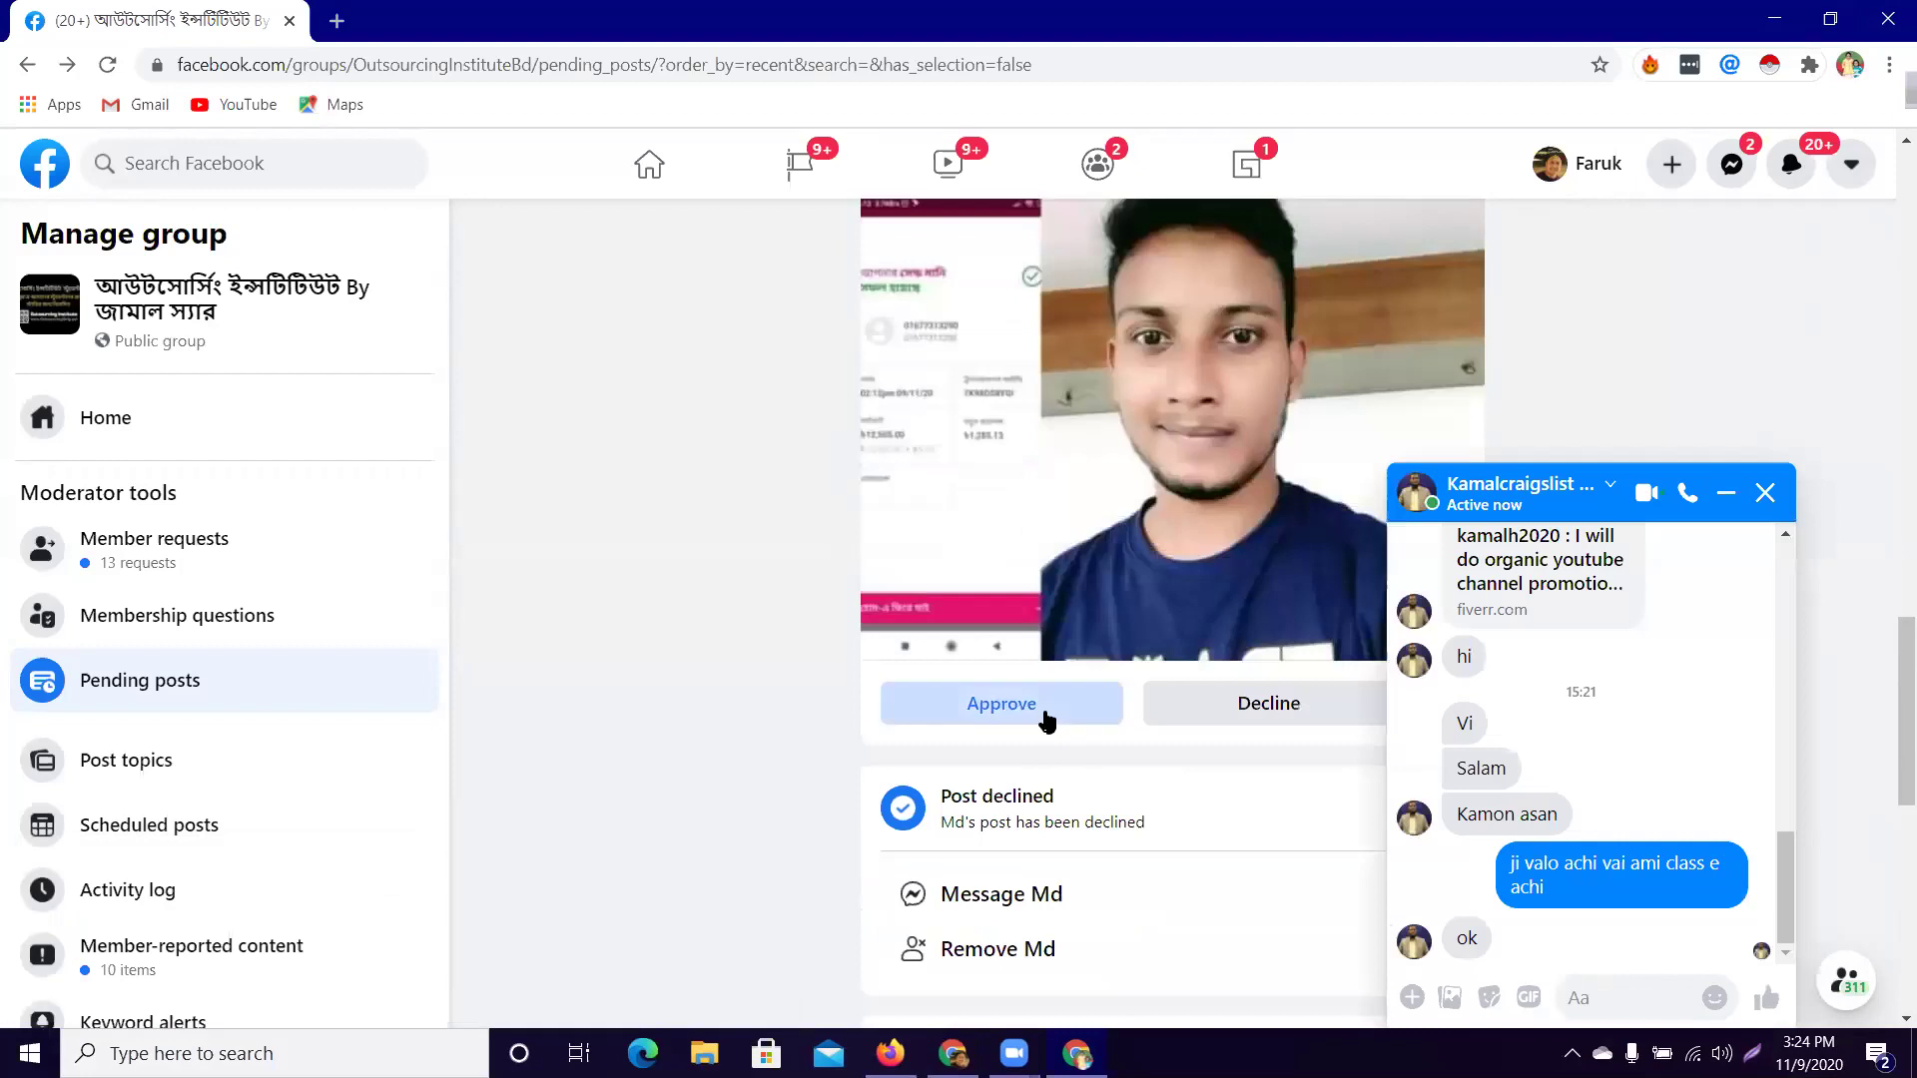
pyautogui.click(1049, 719)
pyautogui.press('Escape')
# Decline the pending "sir arar gig ta akto daka deban" post and the post selling Facebook IDs, closing the chat window.
pyautogui.scroll(8, 1093, 728)
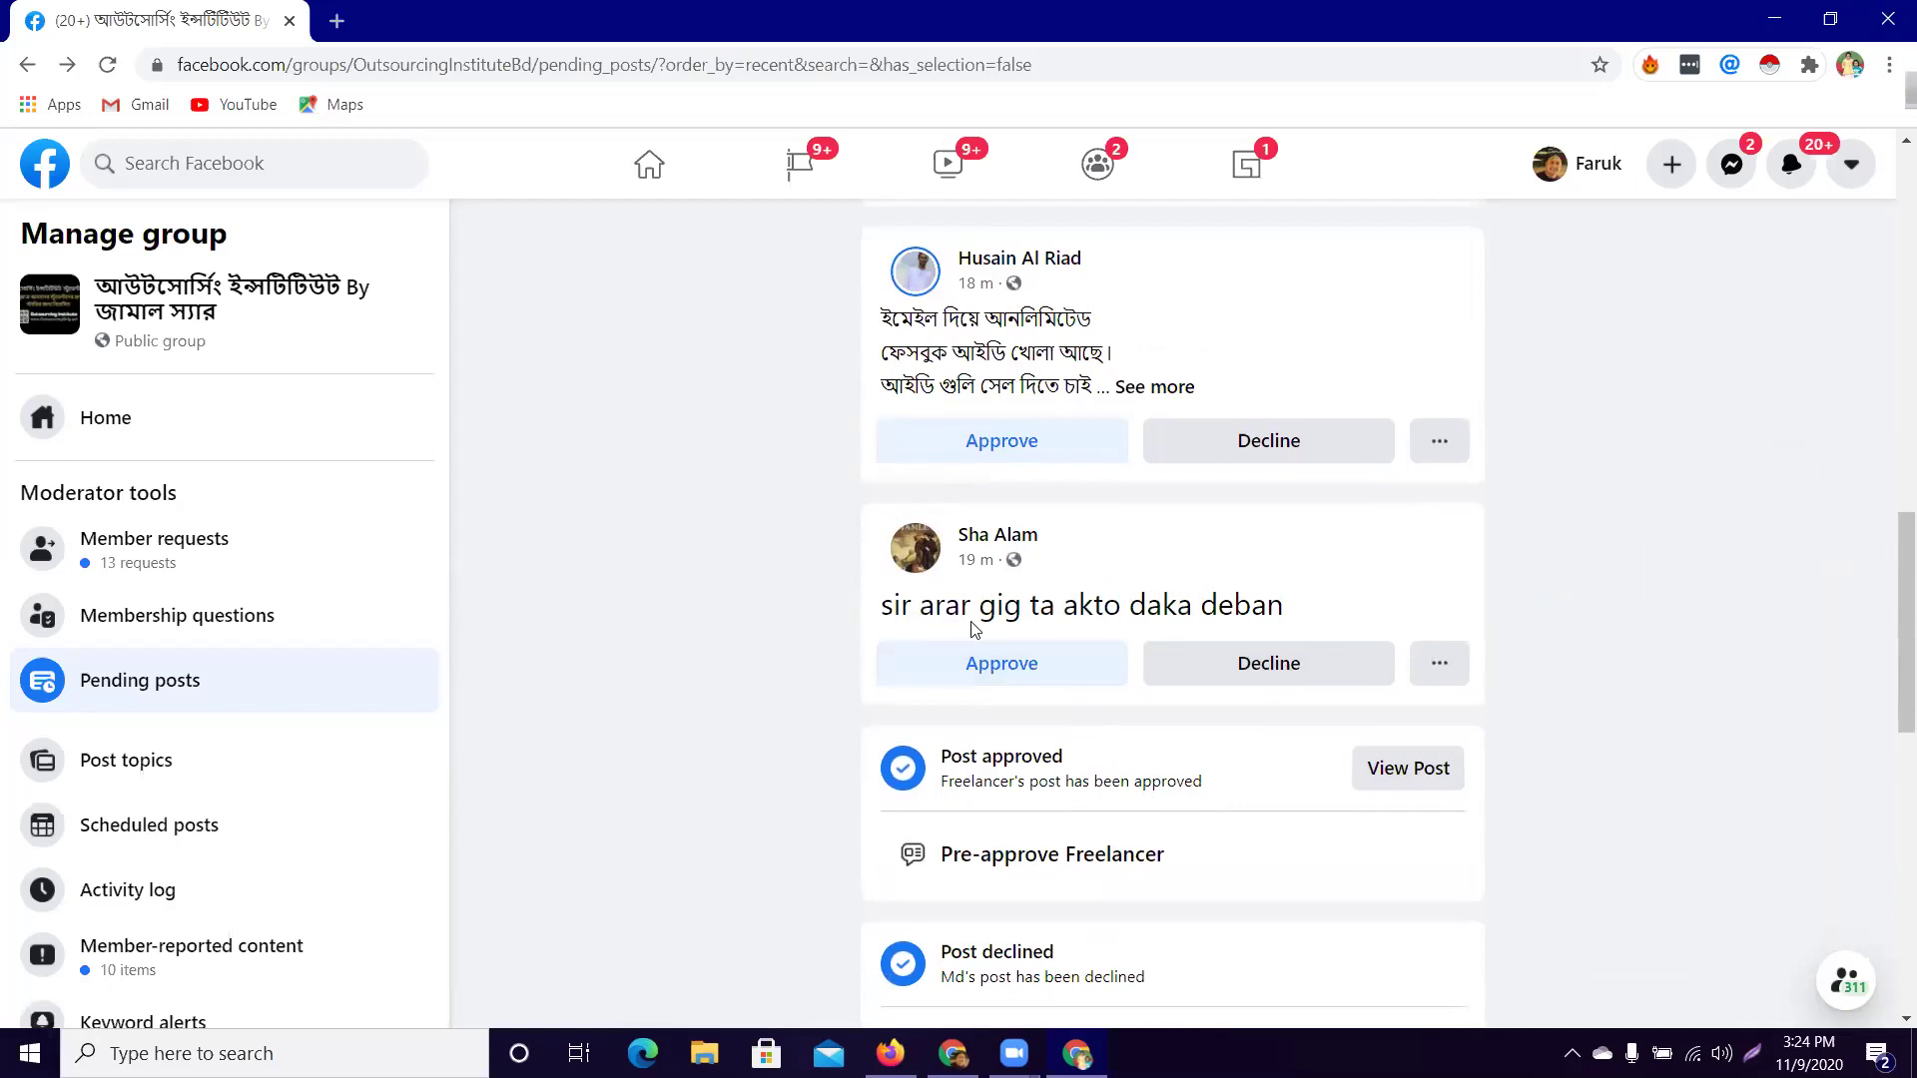
pyautogui.click(1270, 664)
pyautogui.scroll(4, 1216, 798)
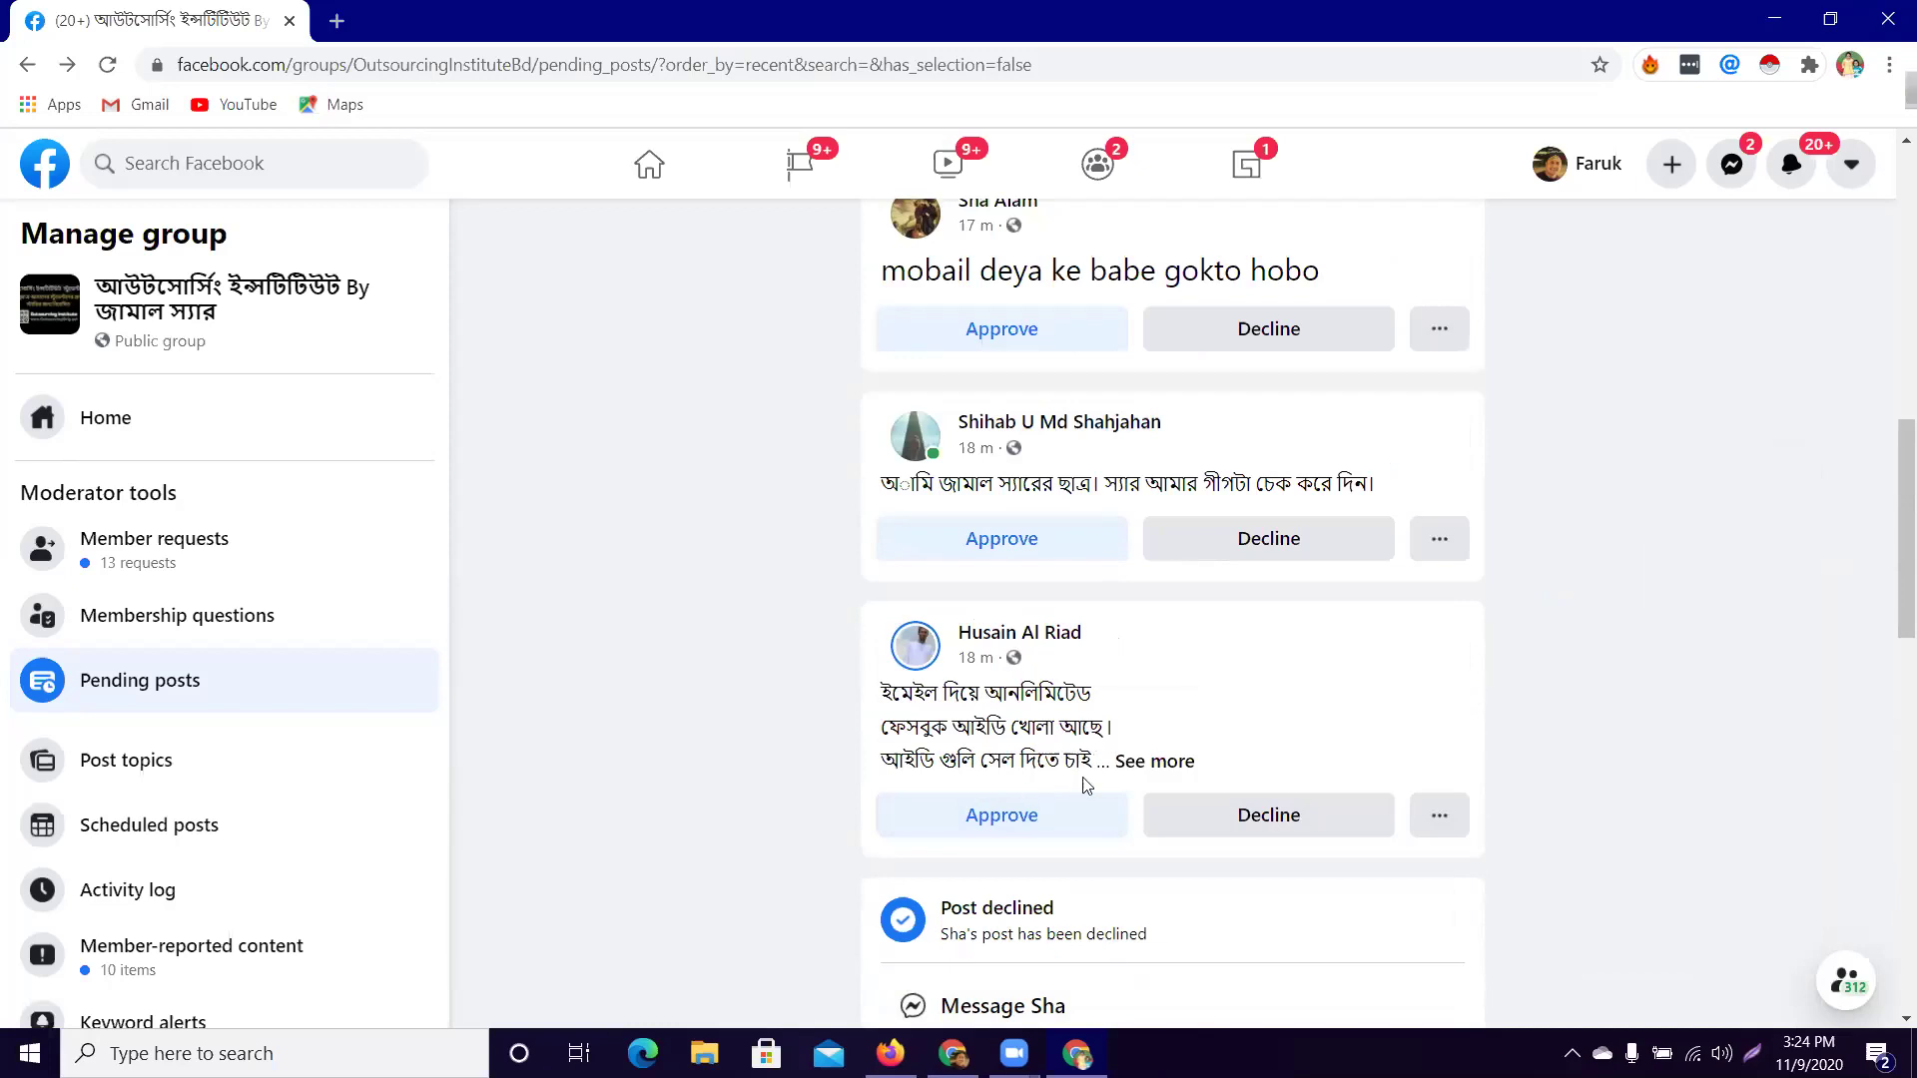
pyautogui.click(1182, 764)
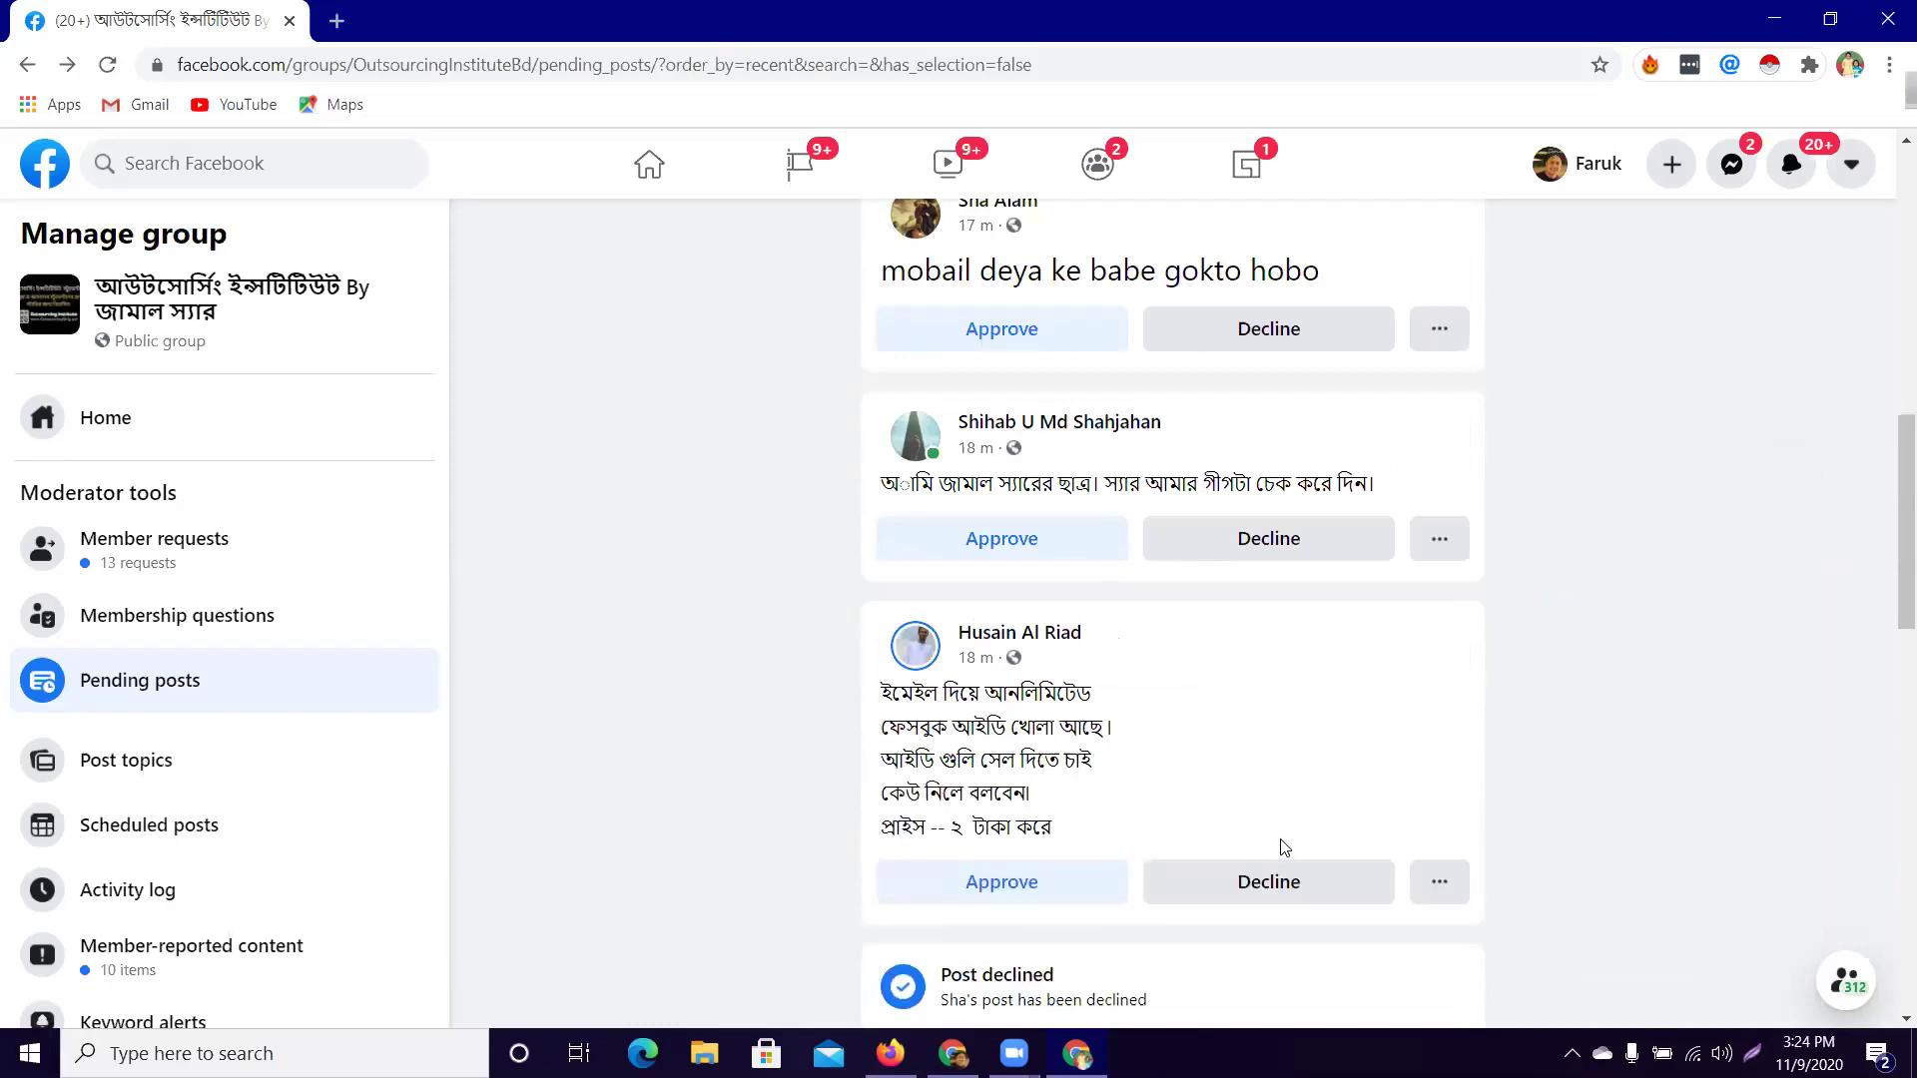
pyautogui.click(1274, 893)
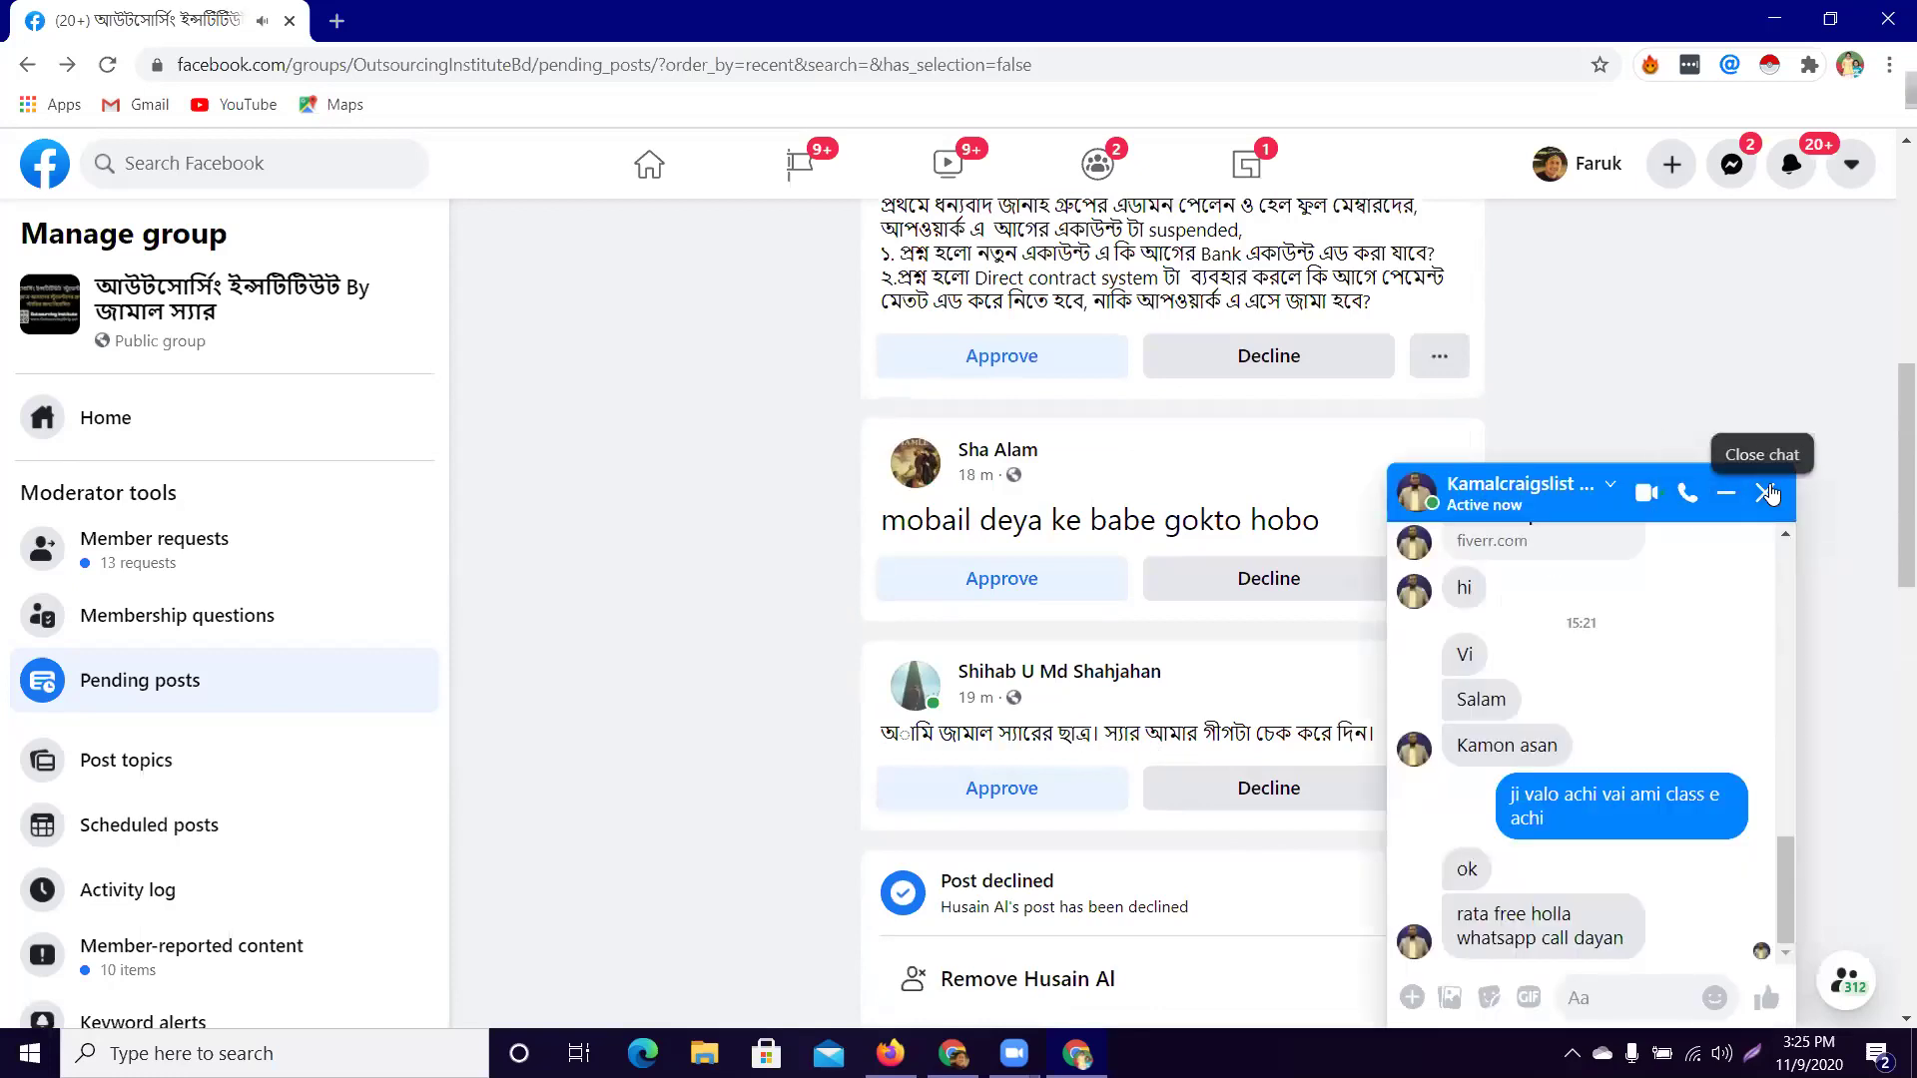
pyautogui.click(1766, 493)
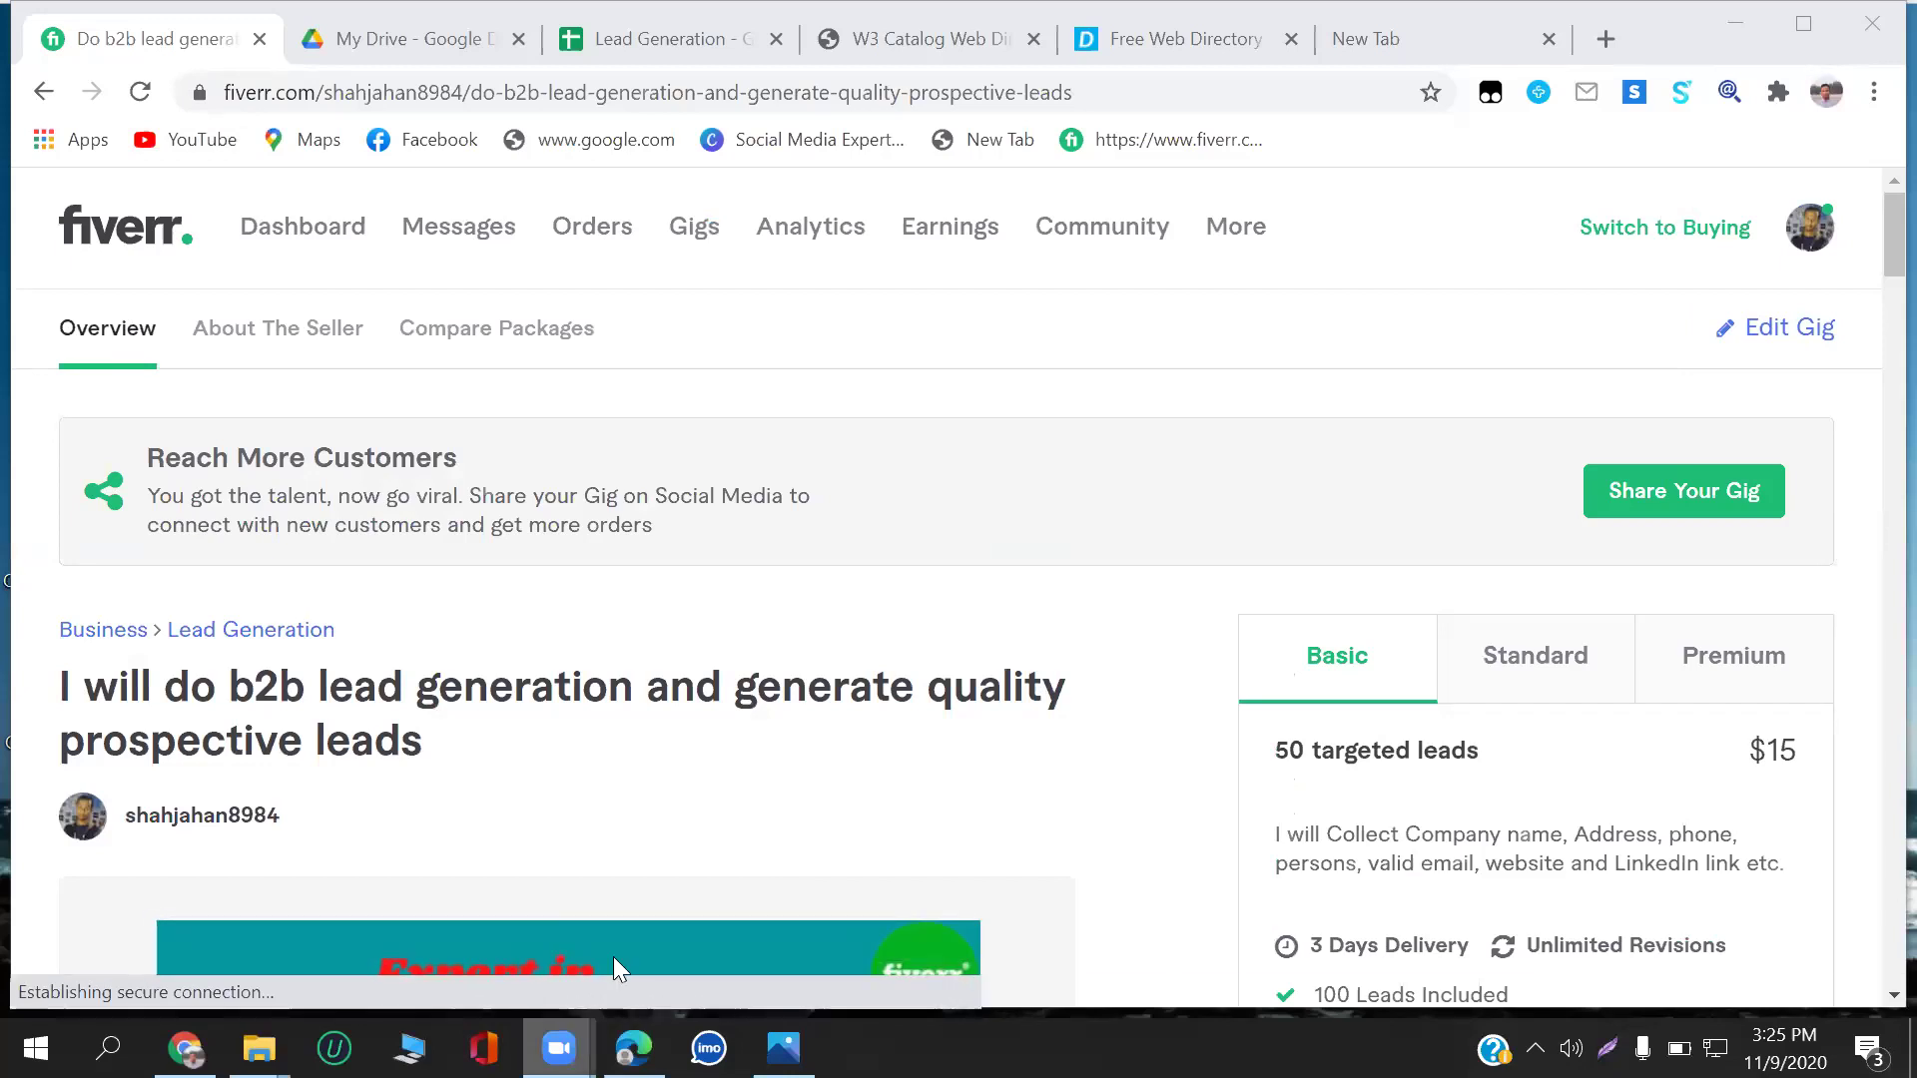
pyautogui.moveTo(558, 1048)
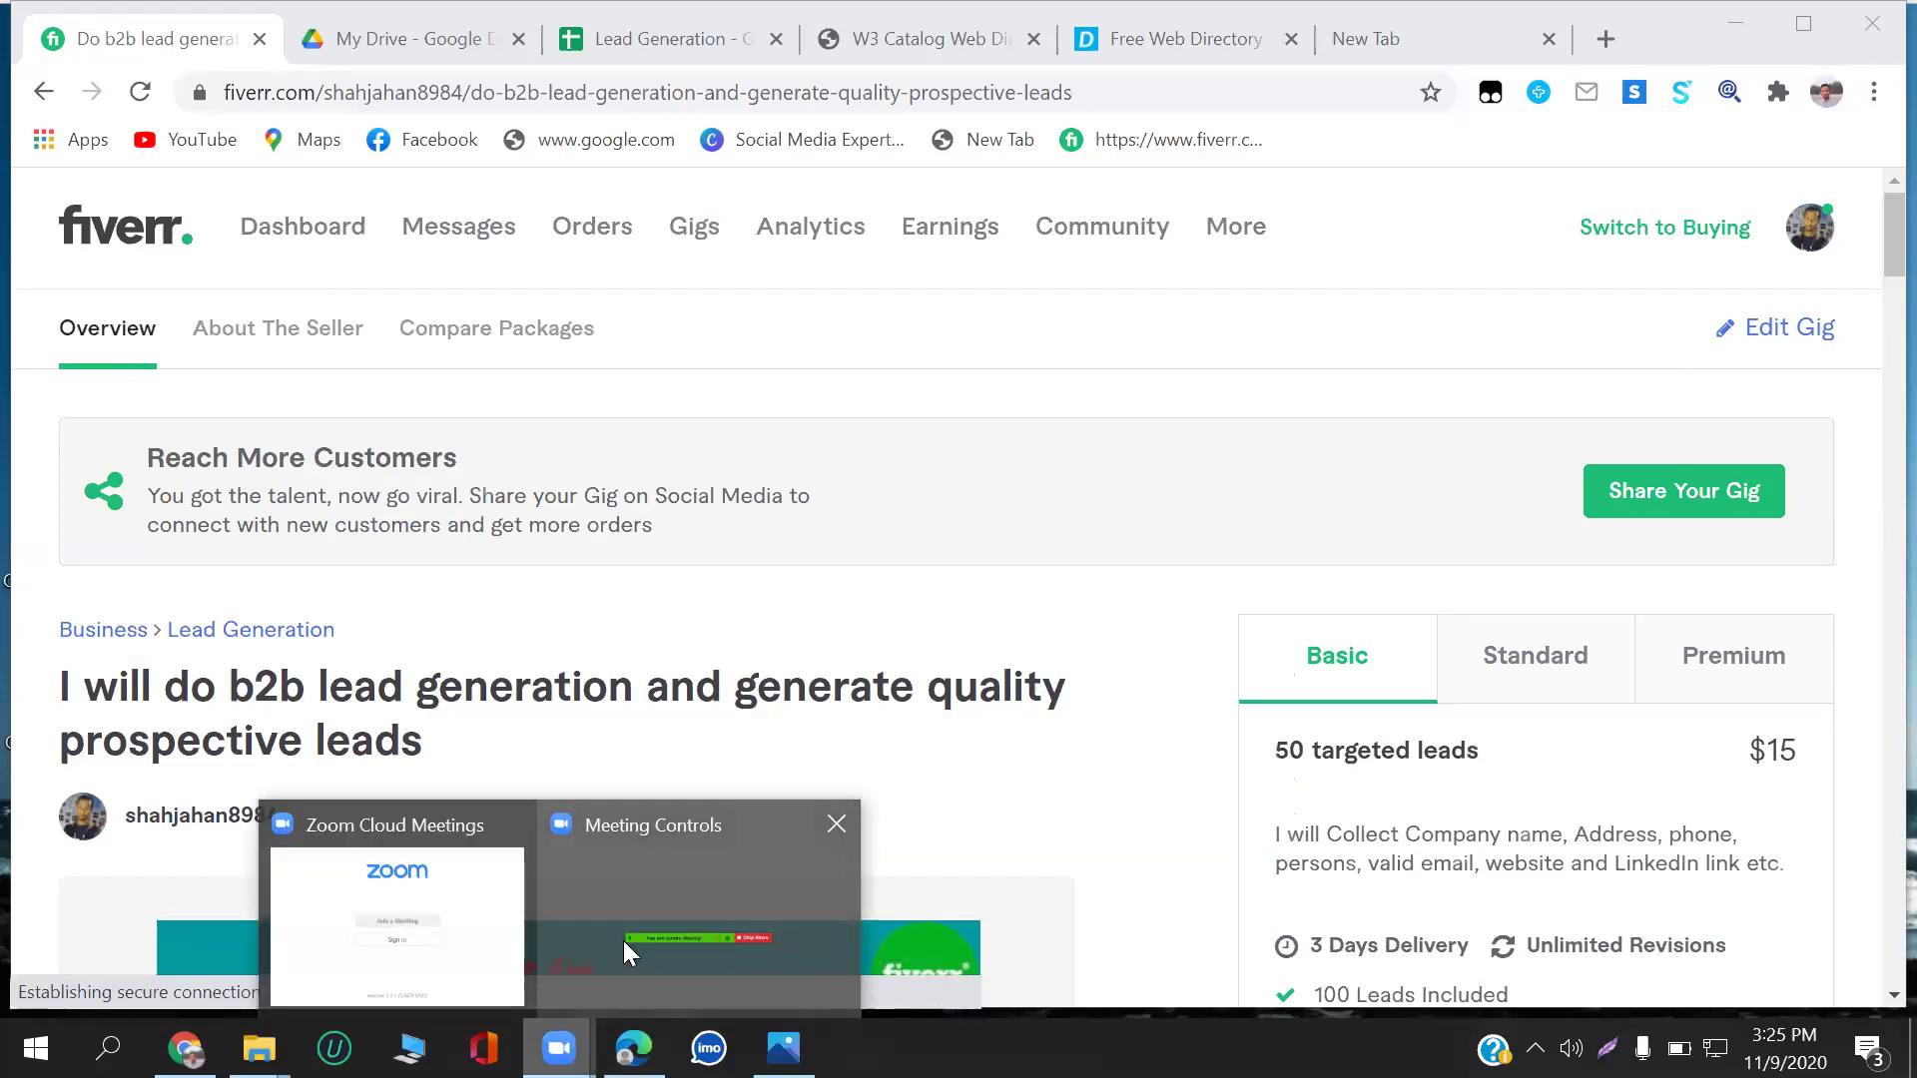
pyautogui.click(623, 941)
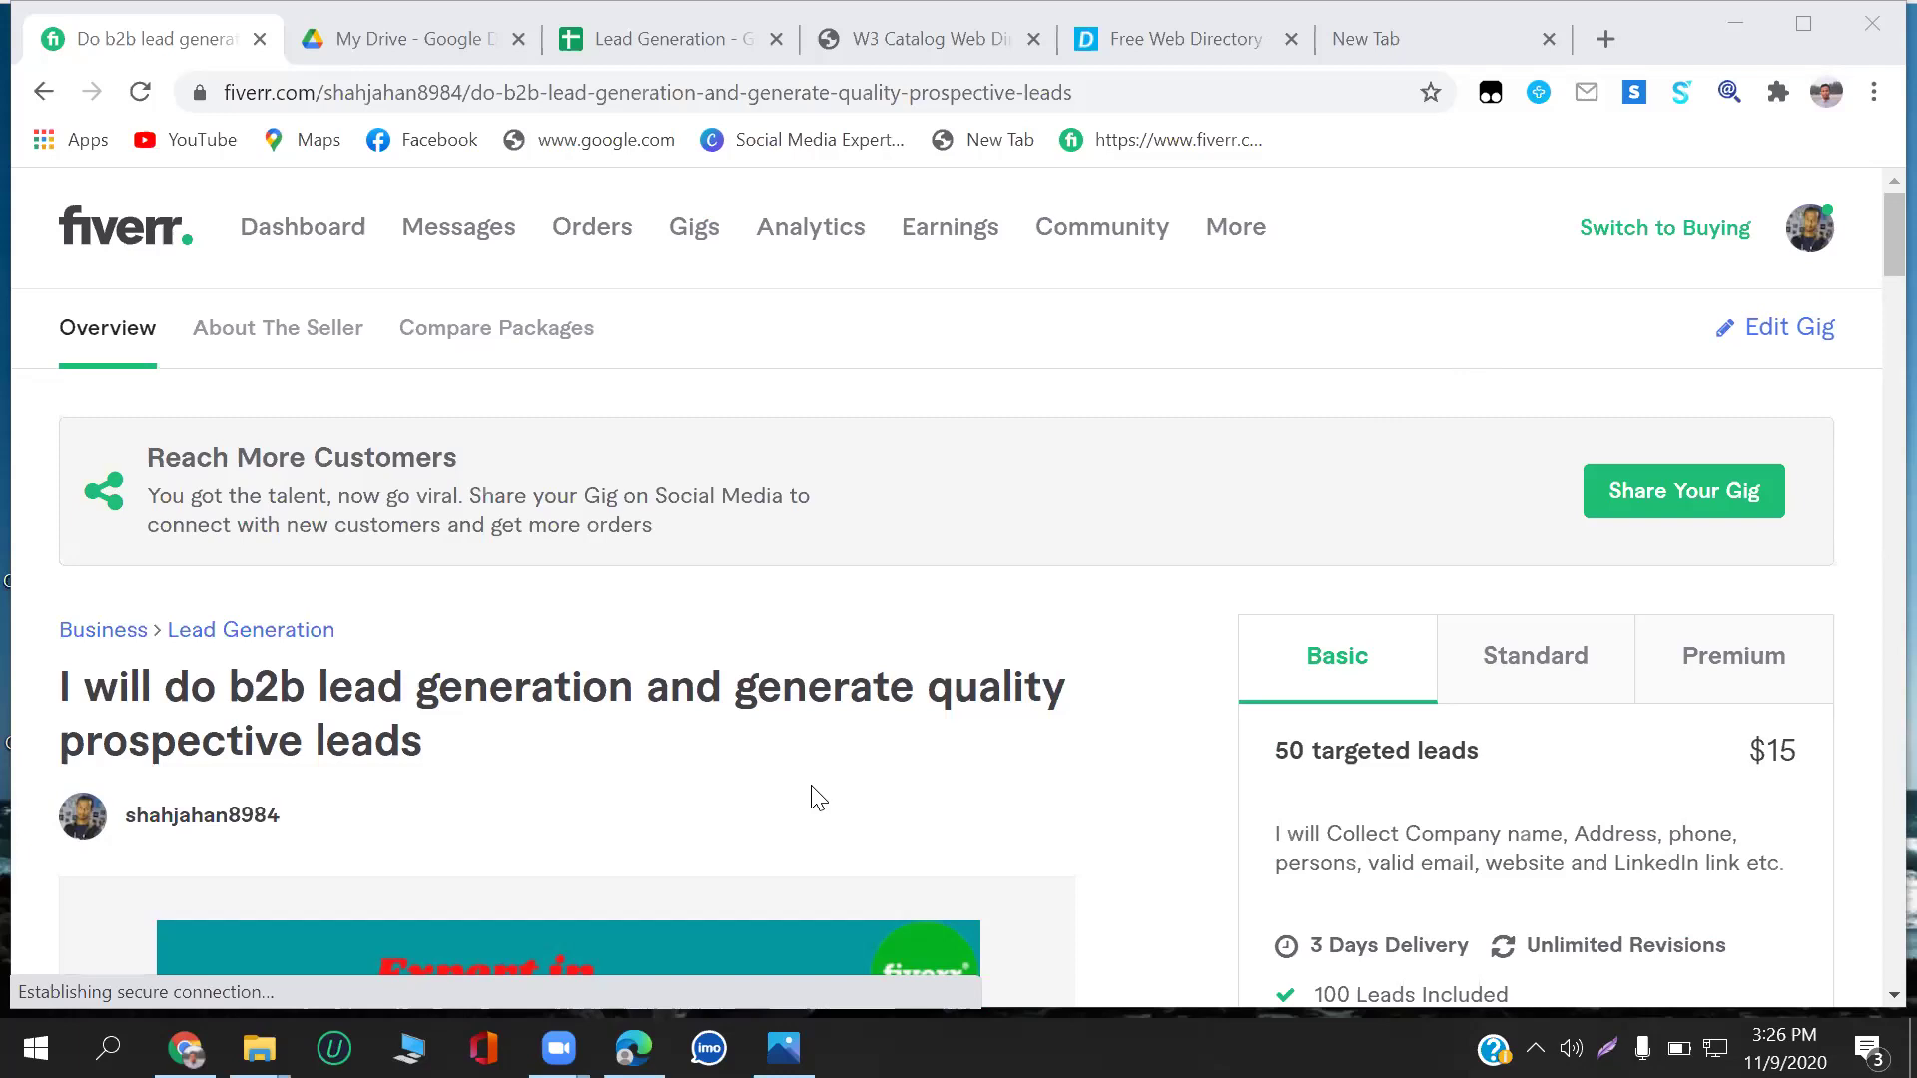
# Review the B2B lead generation gig page, from its title and image through the description to the seller section.
pyautogui.scroll(-1, 819, 799)
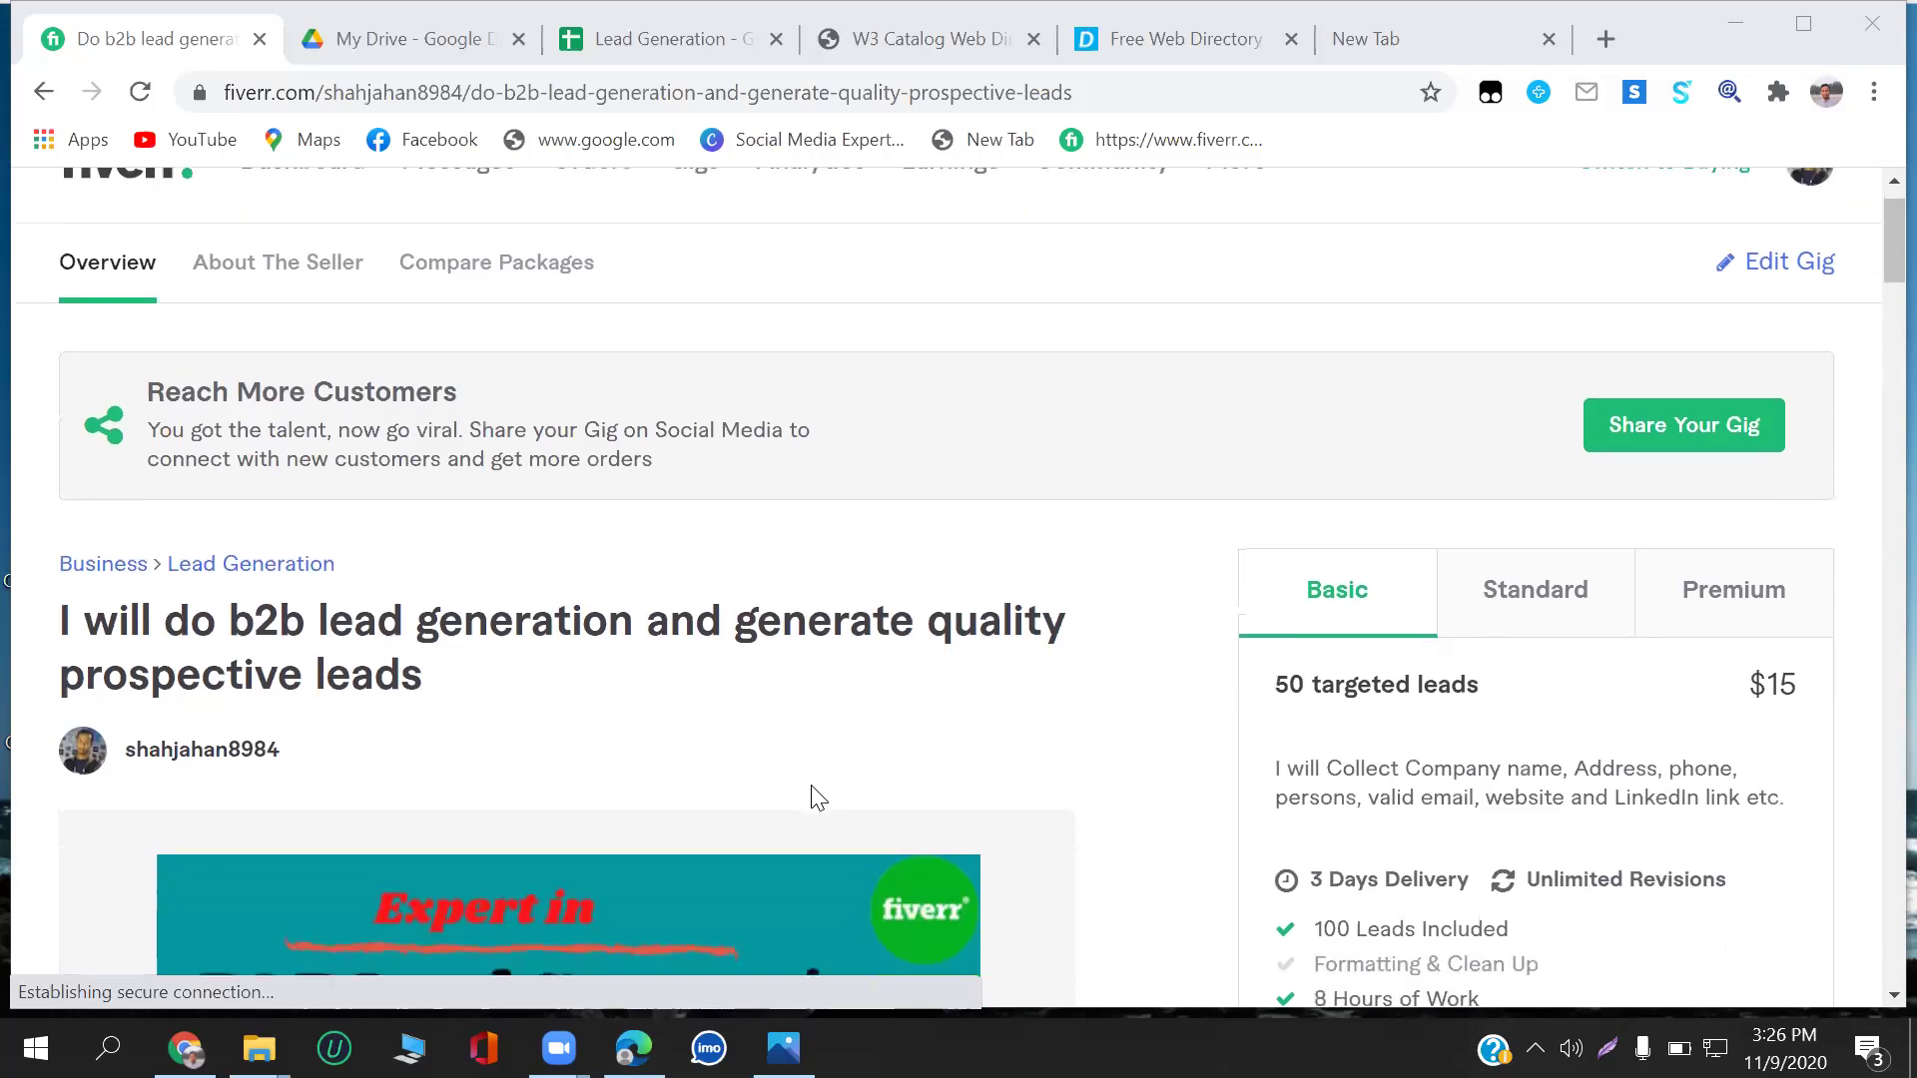
pyautogui.scroll(-1, 819, 799)
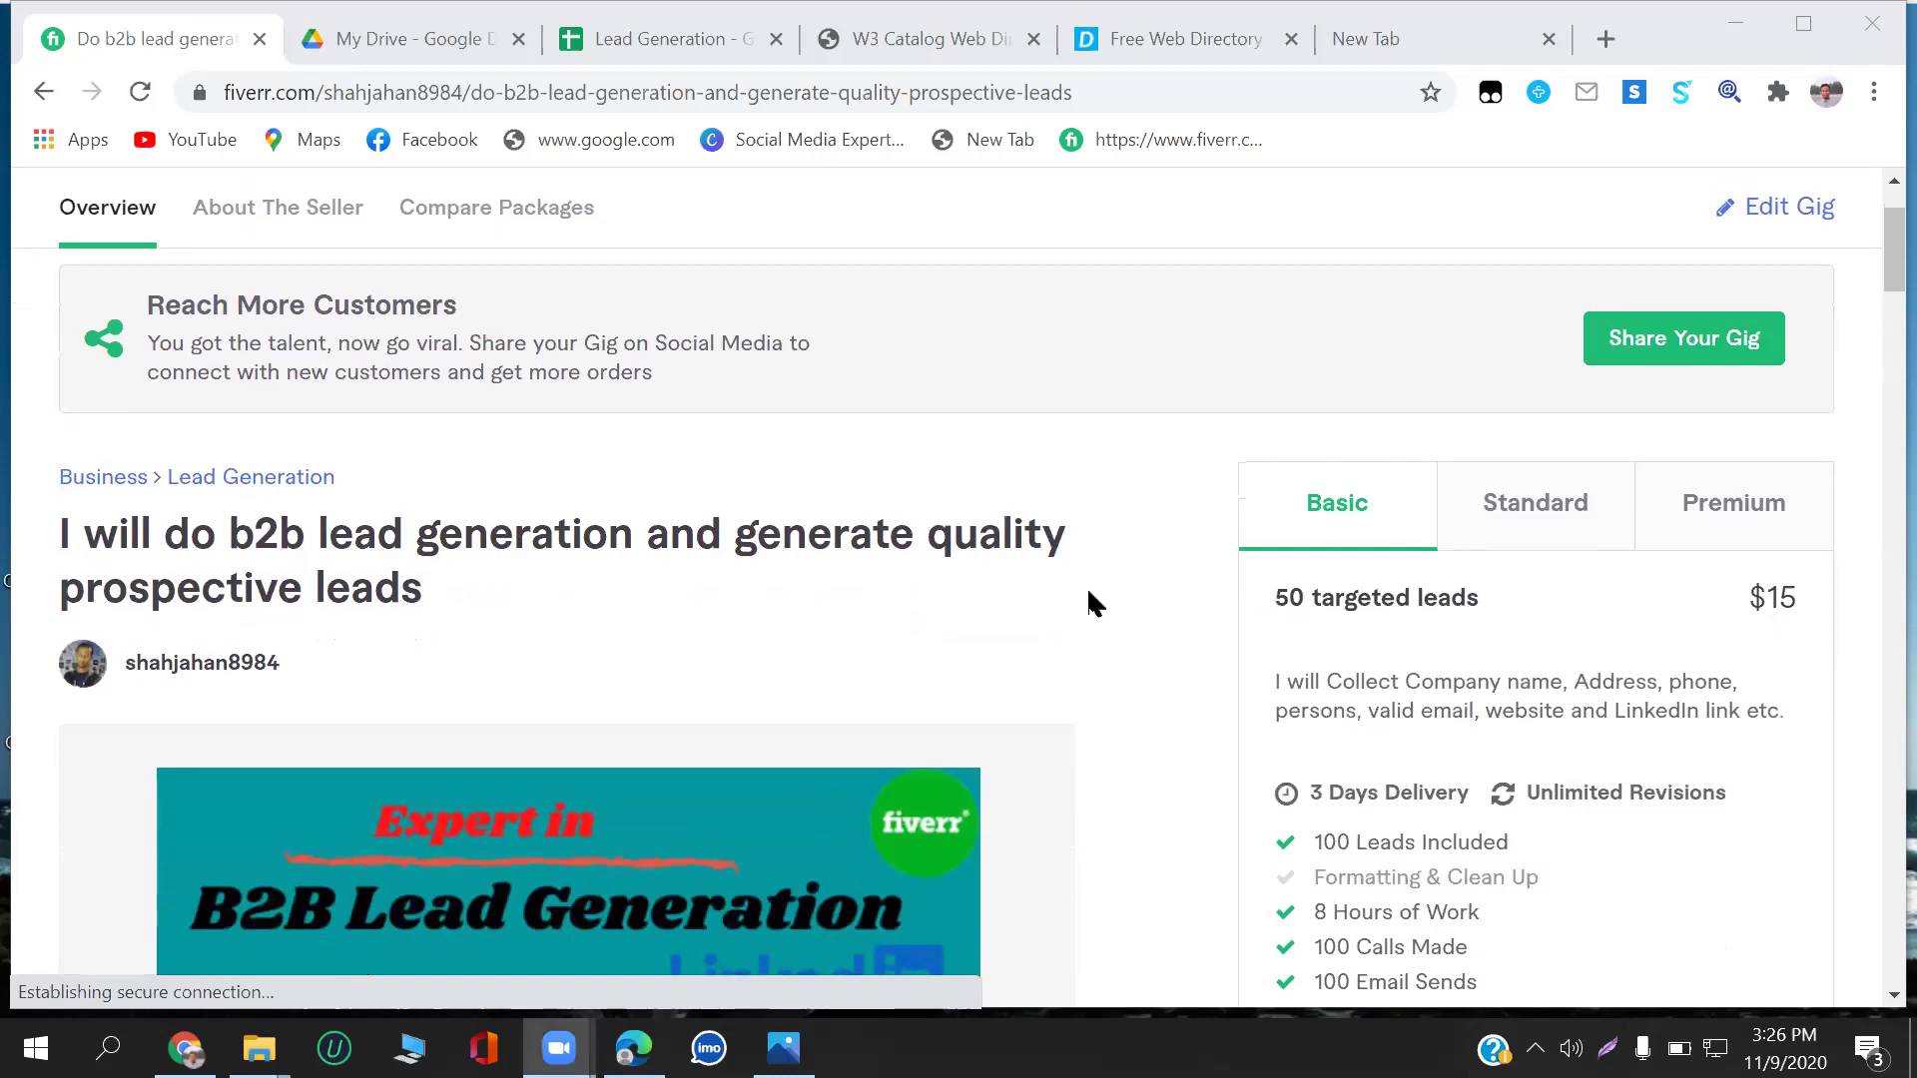
pyautogui.scroll(-1, 1087, 599)
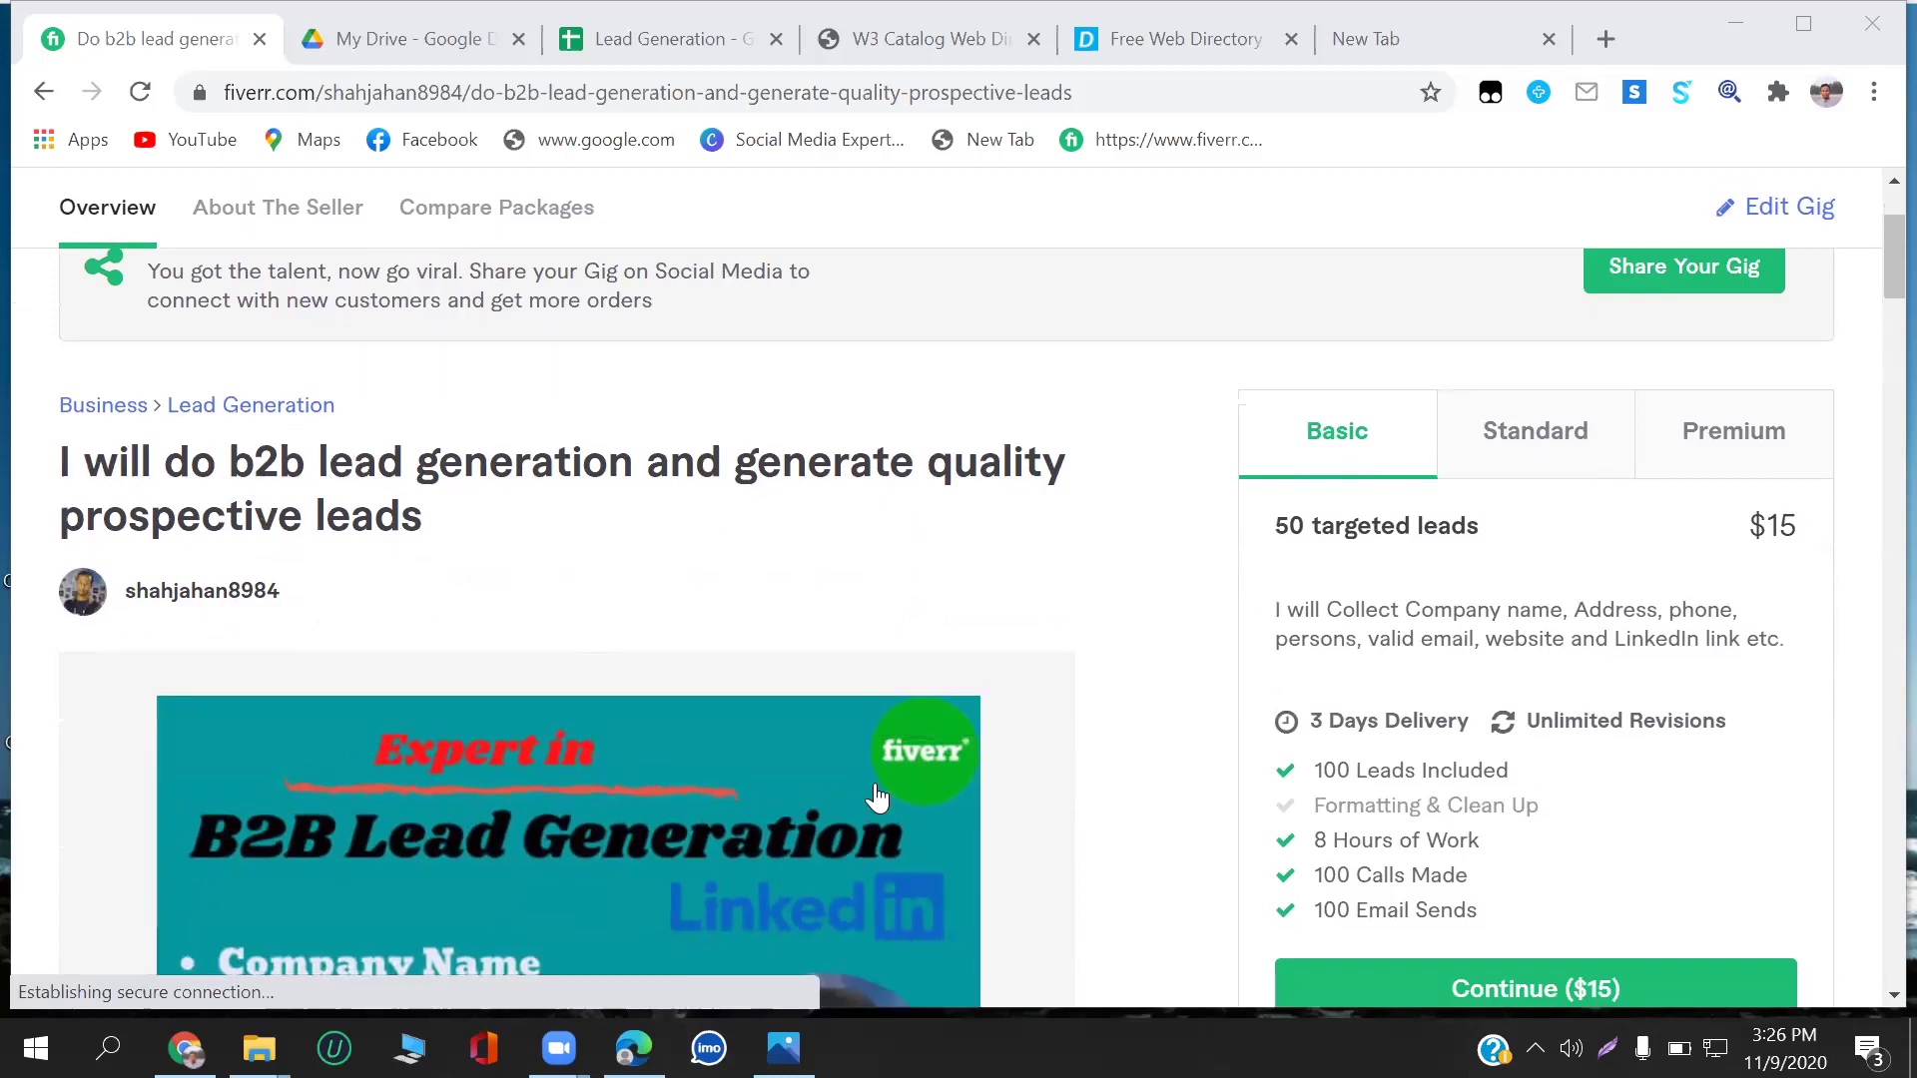
pyautogui.scroll(-15, 614, 637)
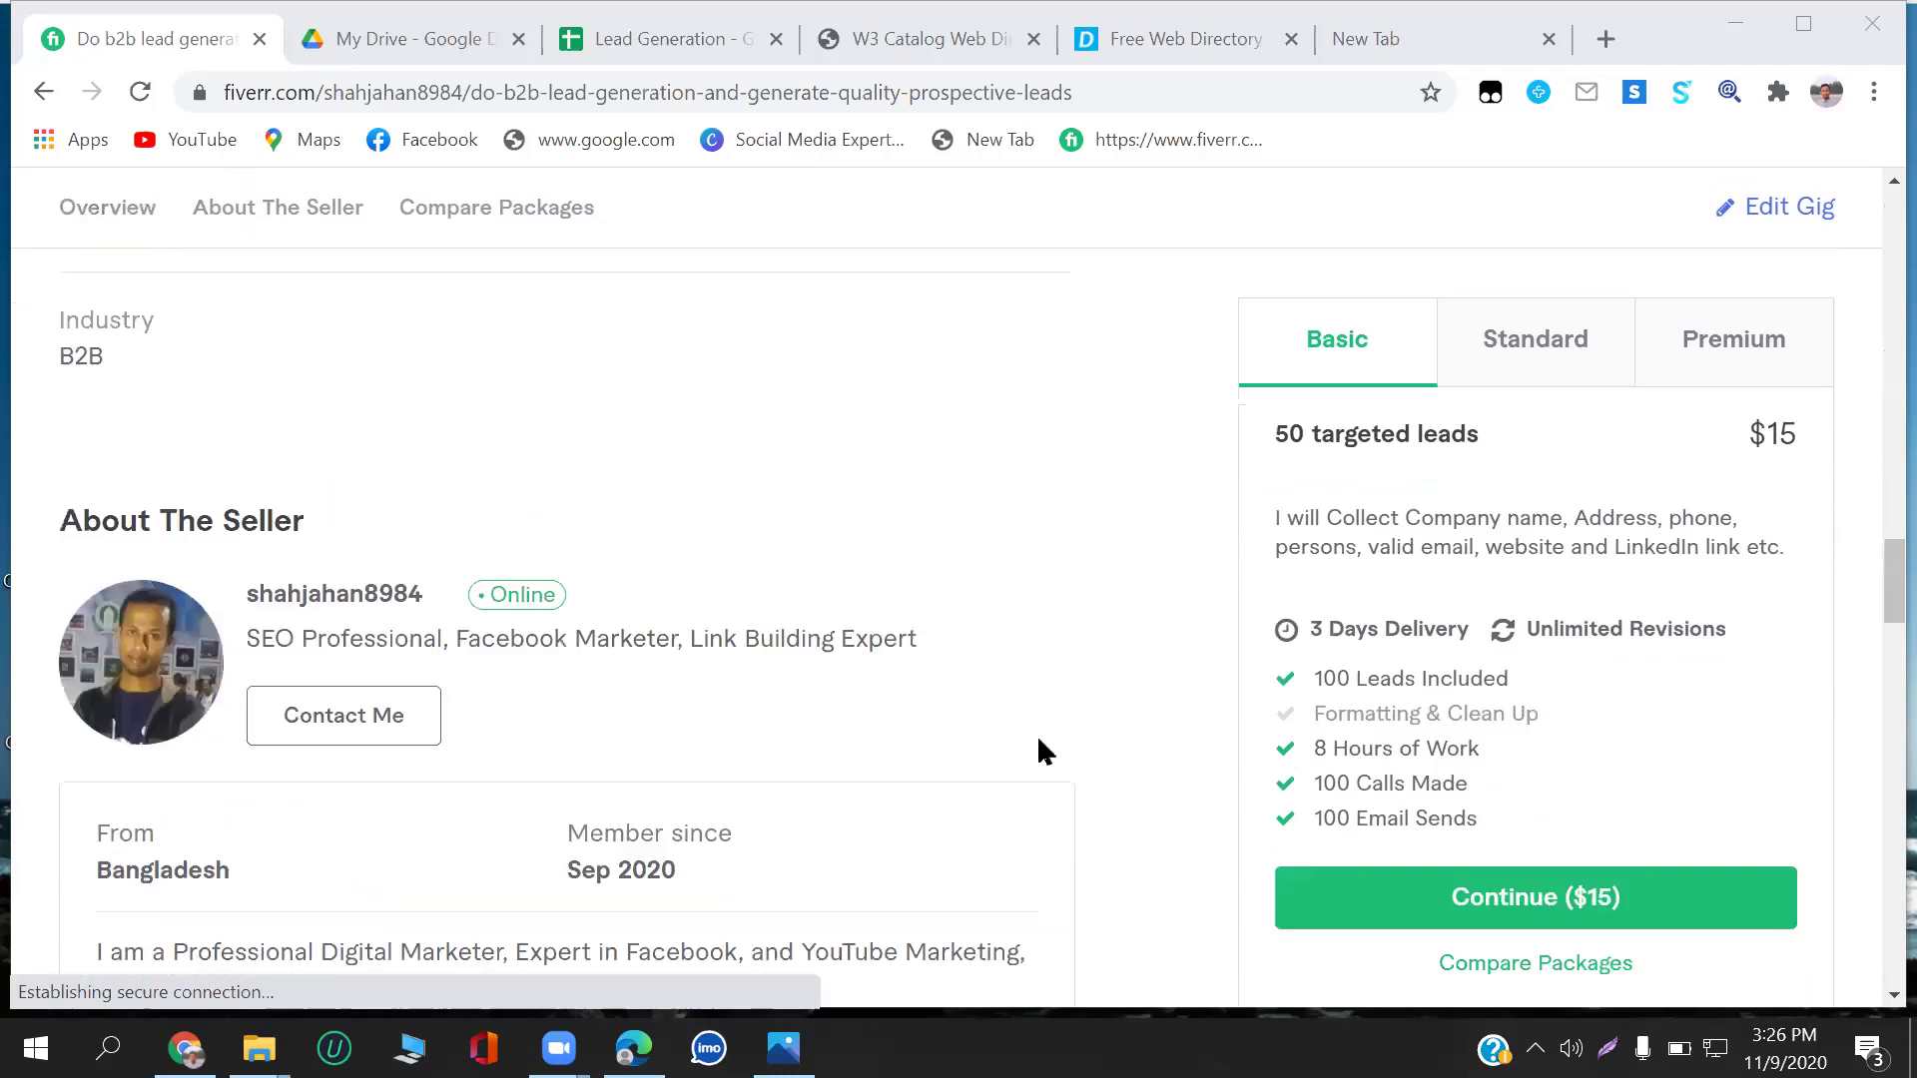
pyautogui.scroll(15, 1058, 754)
pyautogui.scroll(-3, 1045, 759)
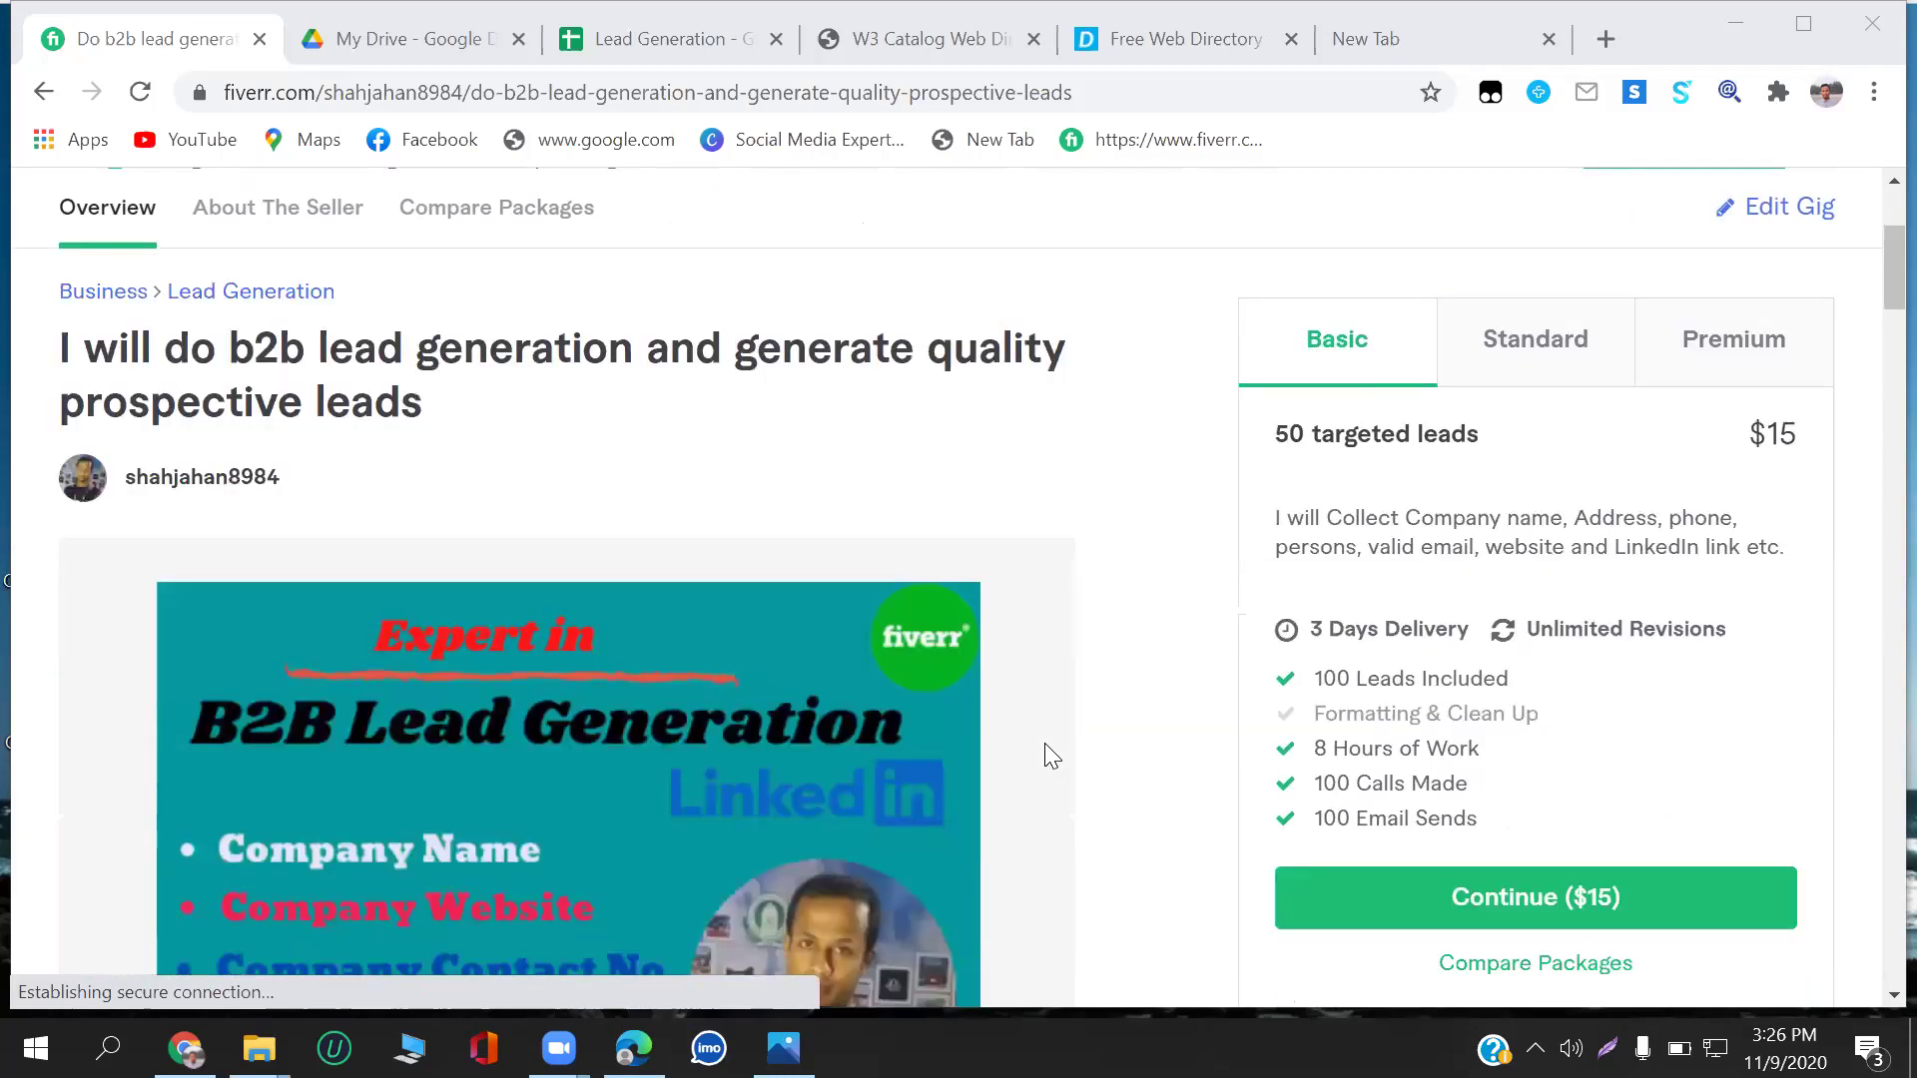
pyautogui.scroll(-5, 1044, 767)
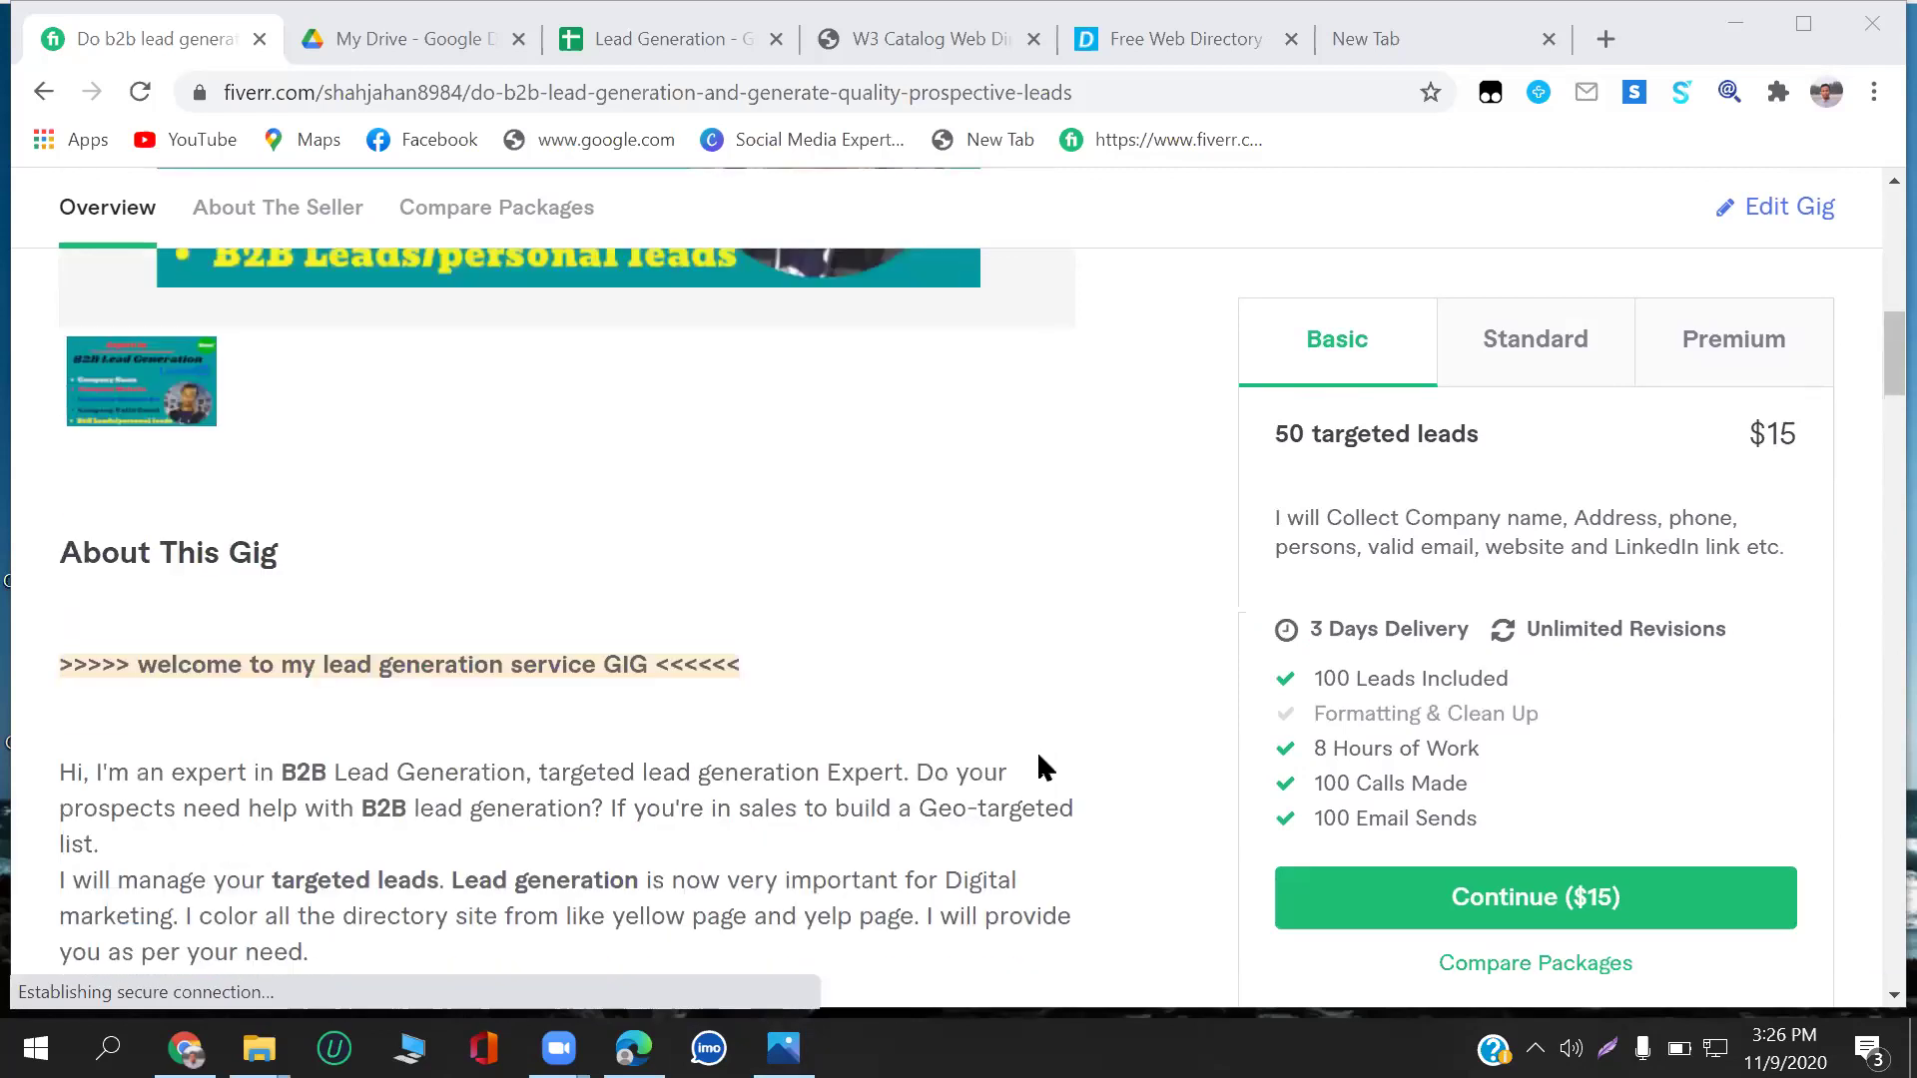
pyautogui.scroll(-10, 1038, 757)
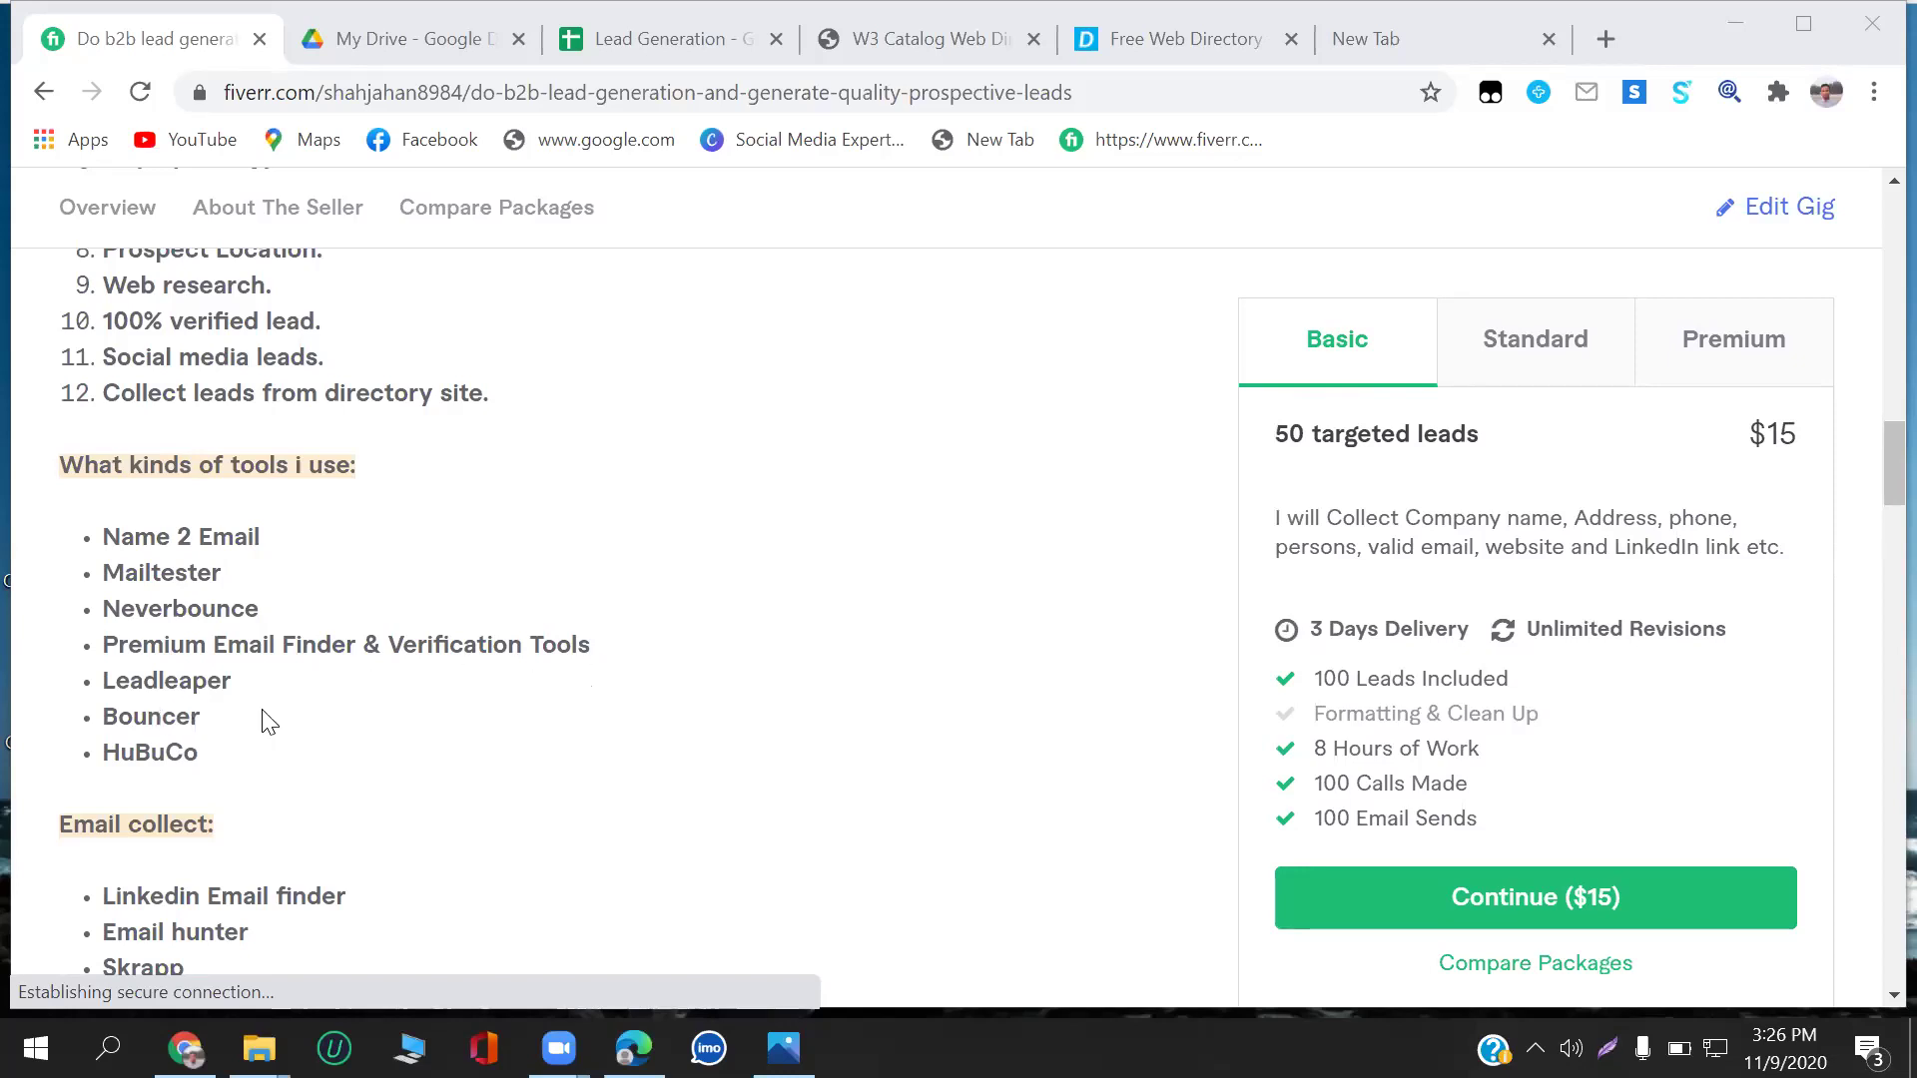
pyautogui.scroll(-5, 396, 741)
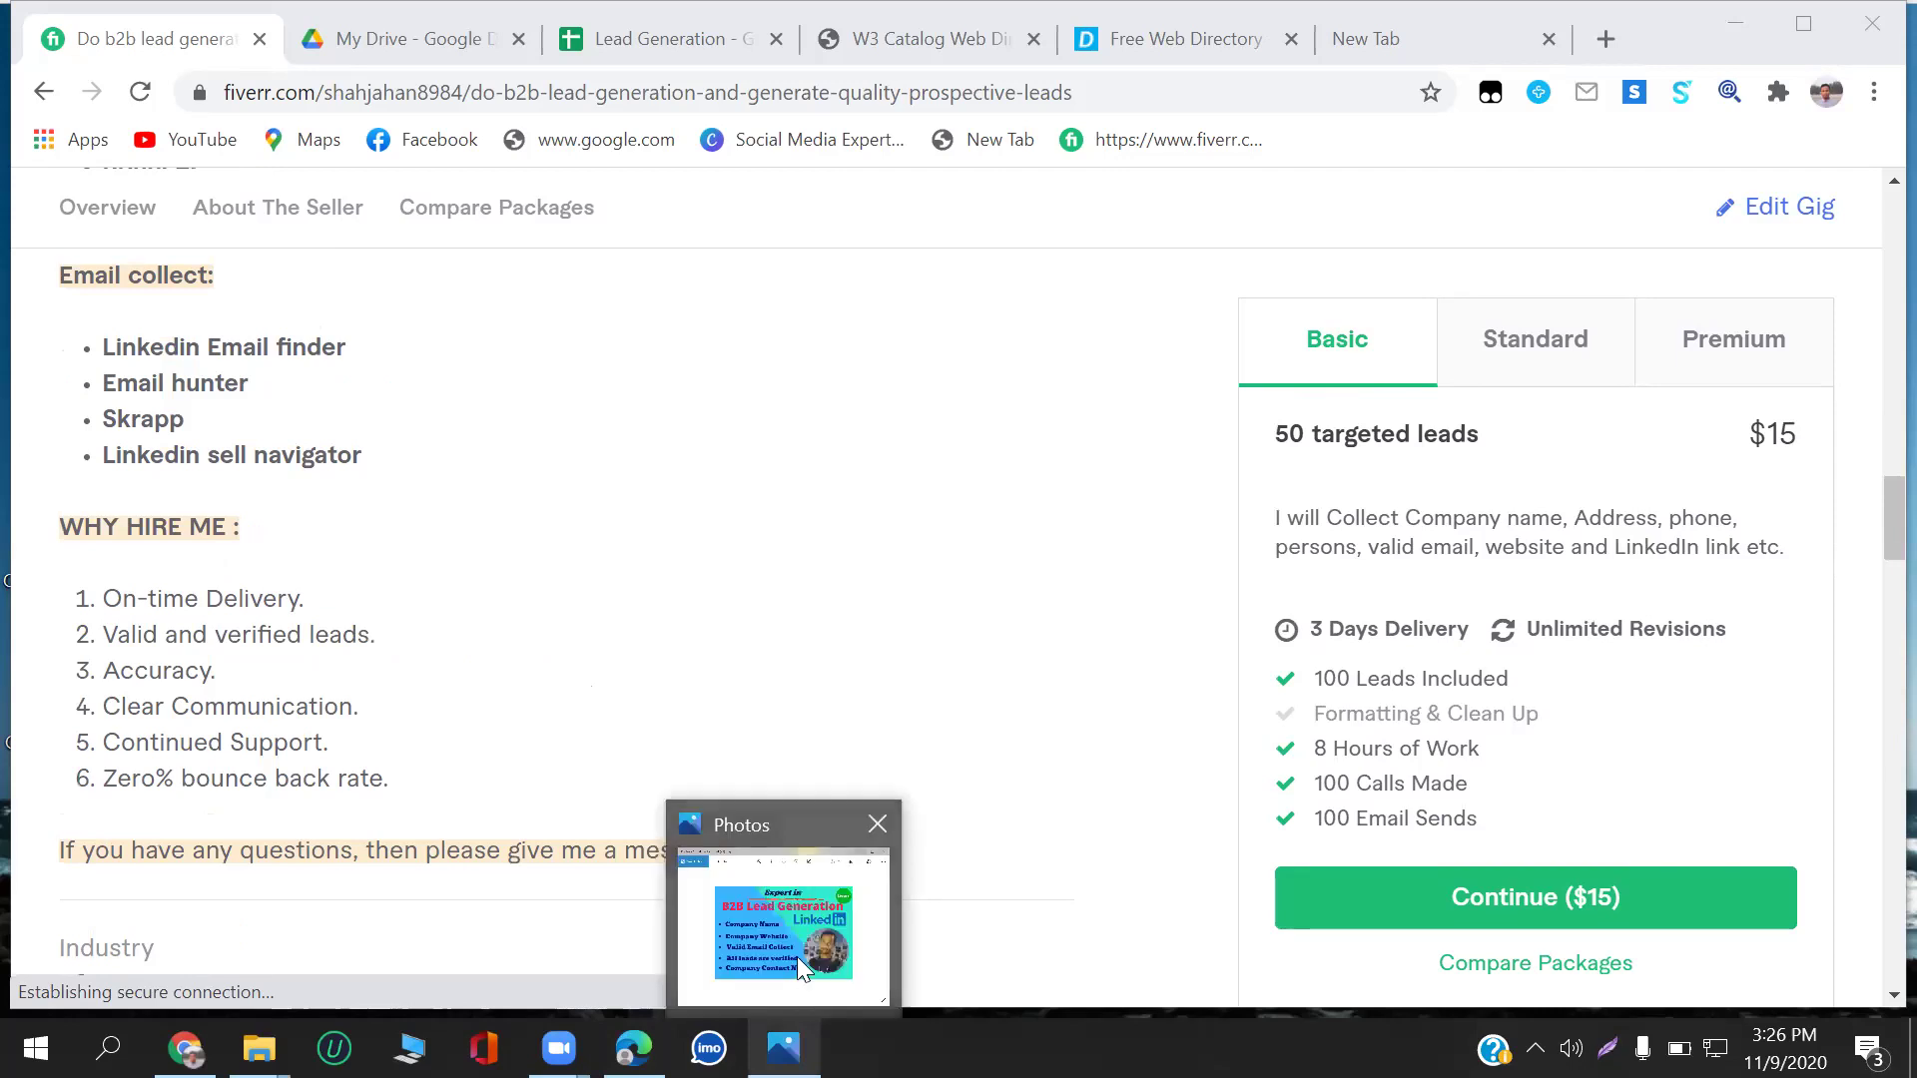
pyautogui.scroll(-5, 409, 723)
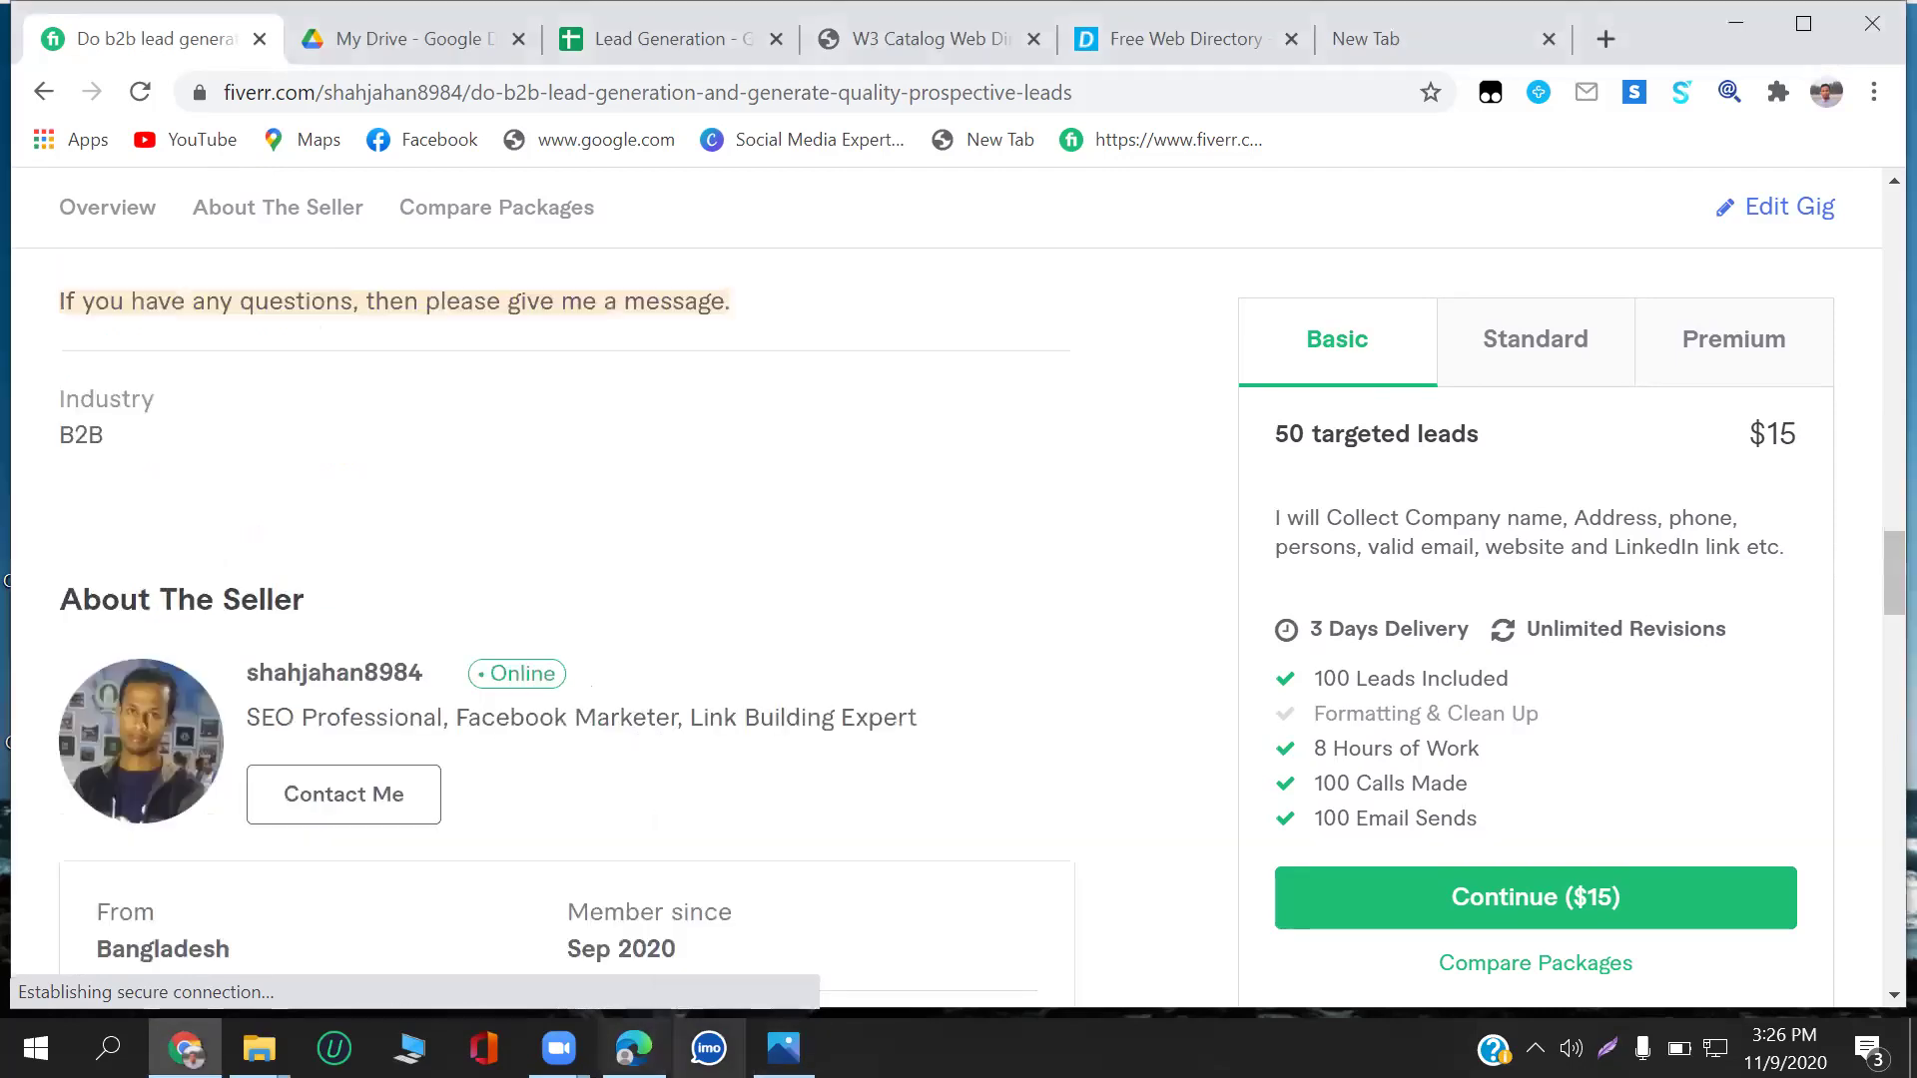
# Switch to Photos to examine the B2B lead generation gig image Social Media Expert (21).png, and close it.
pyautogui.moveTo(784, 1047)
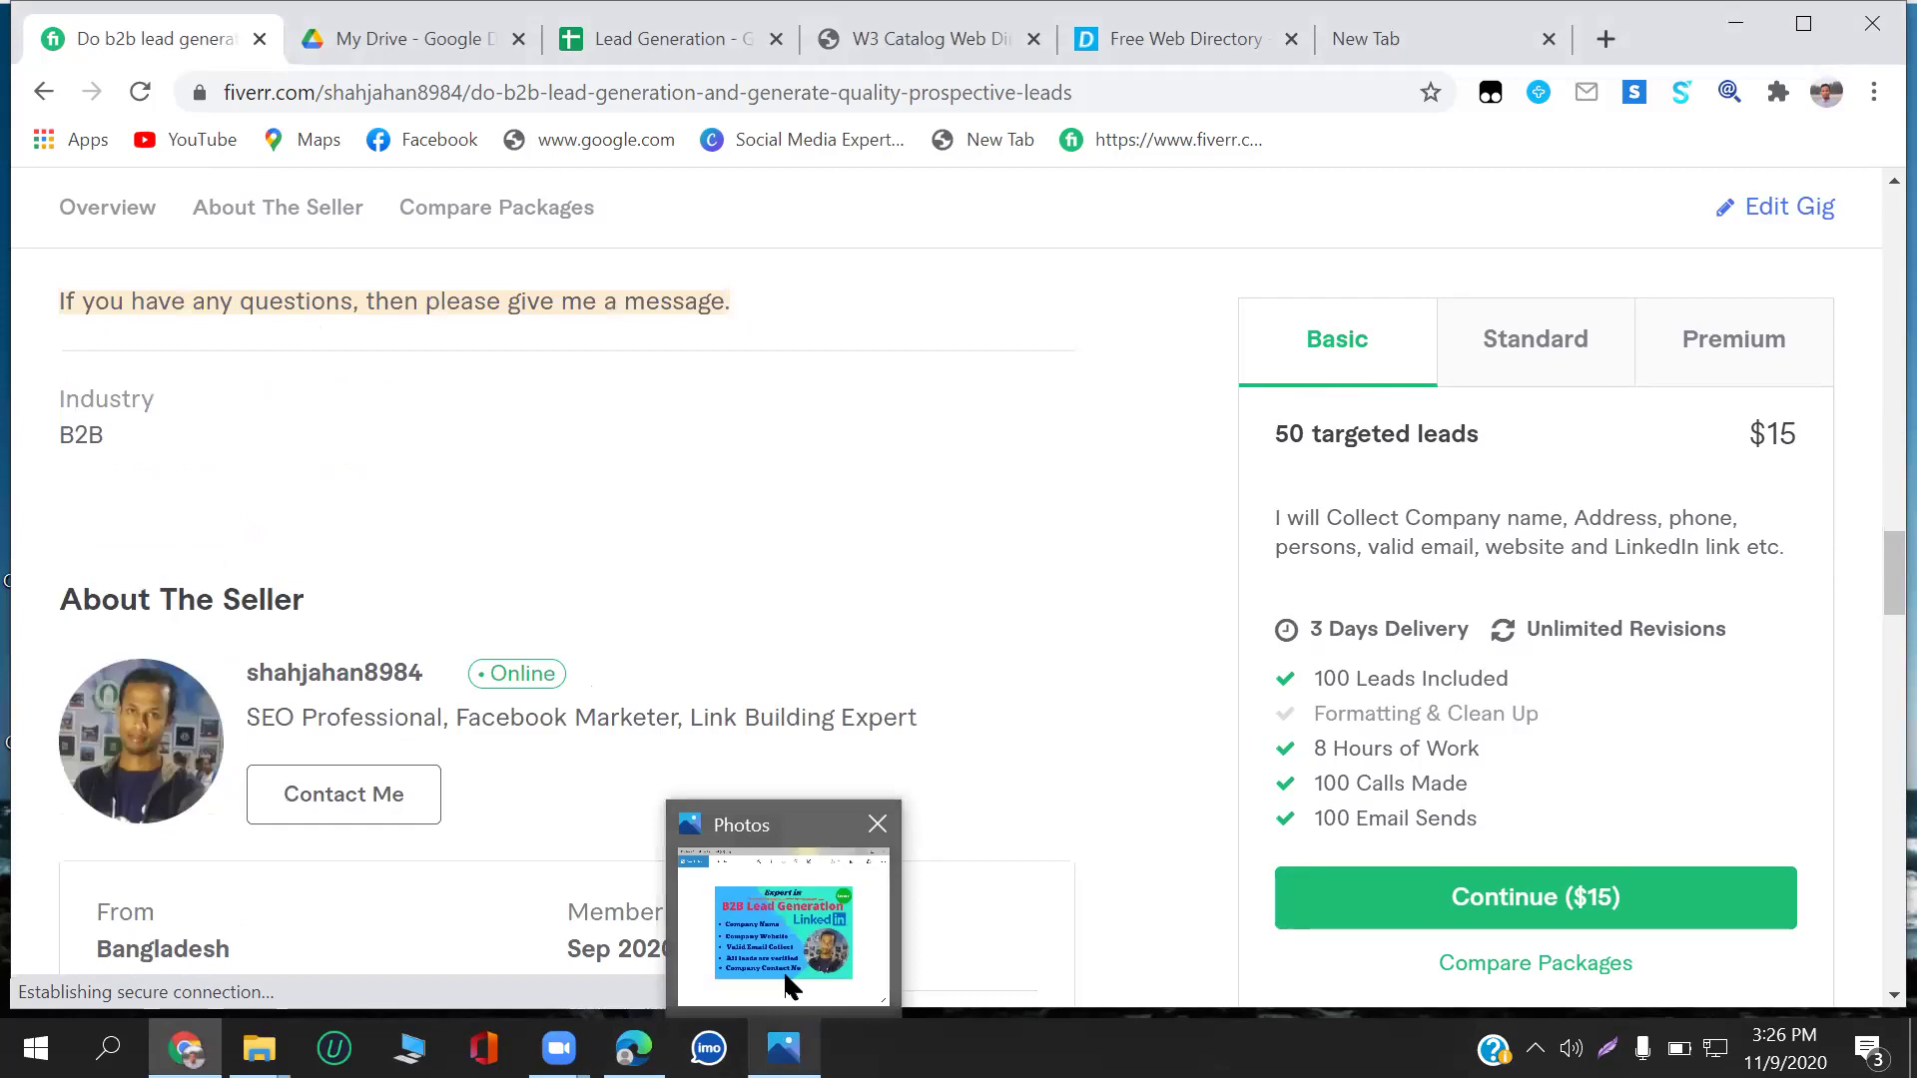
pyautogui.click(779, 997)
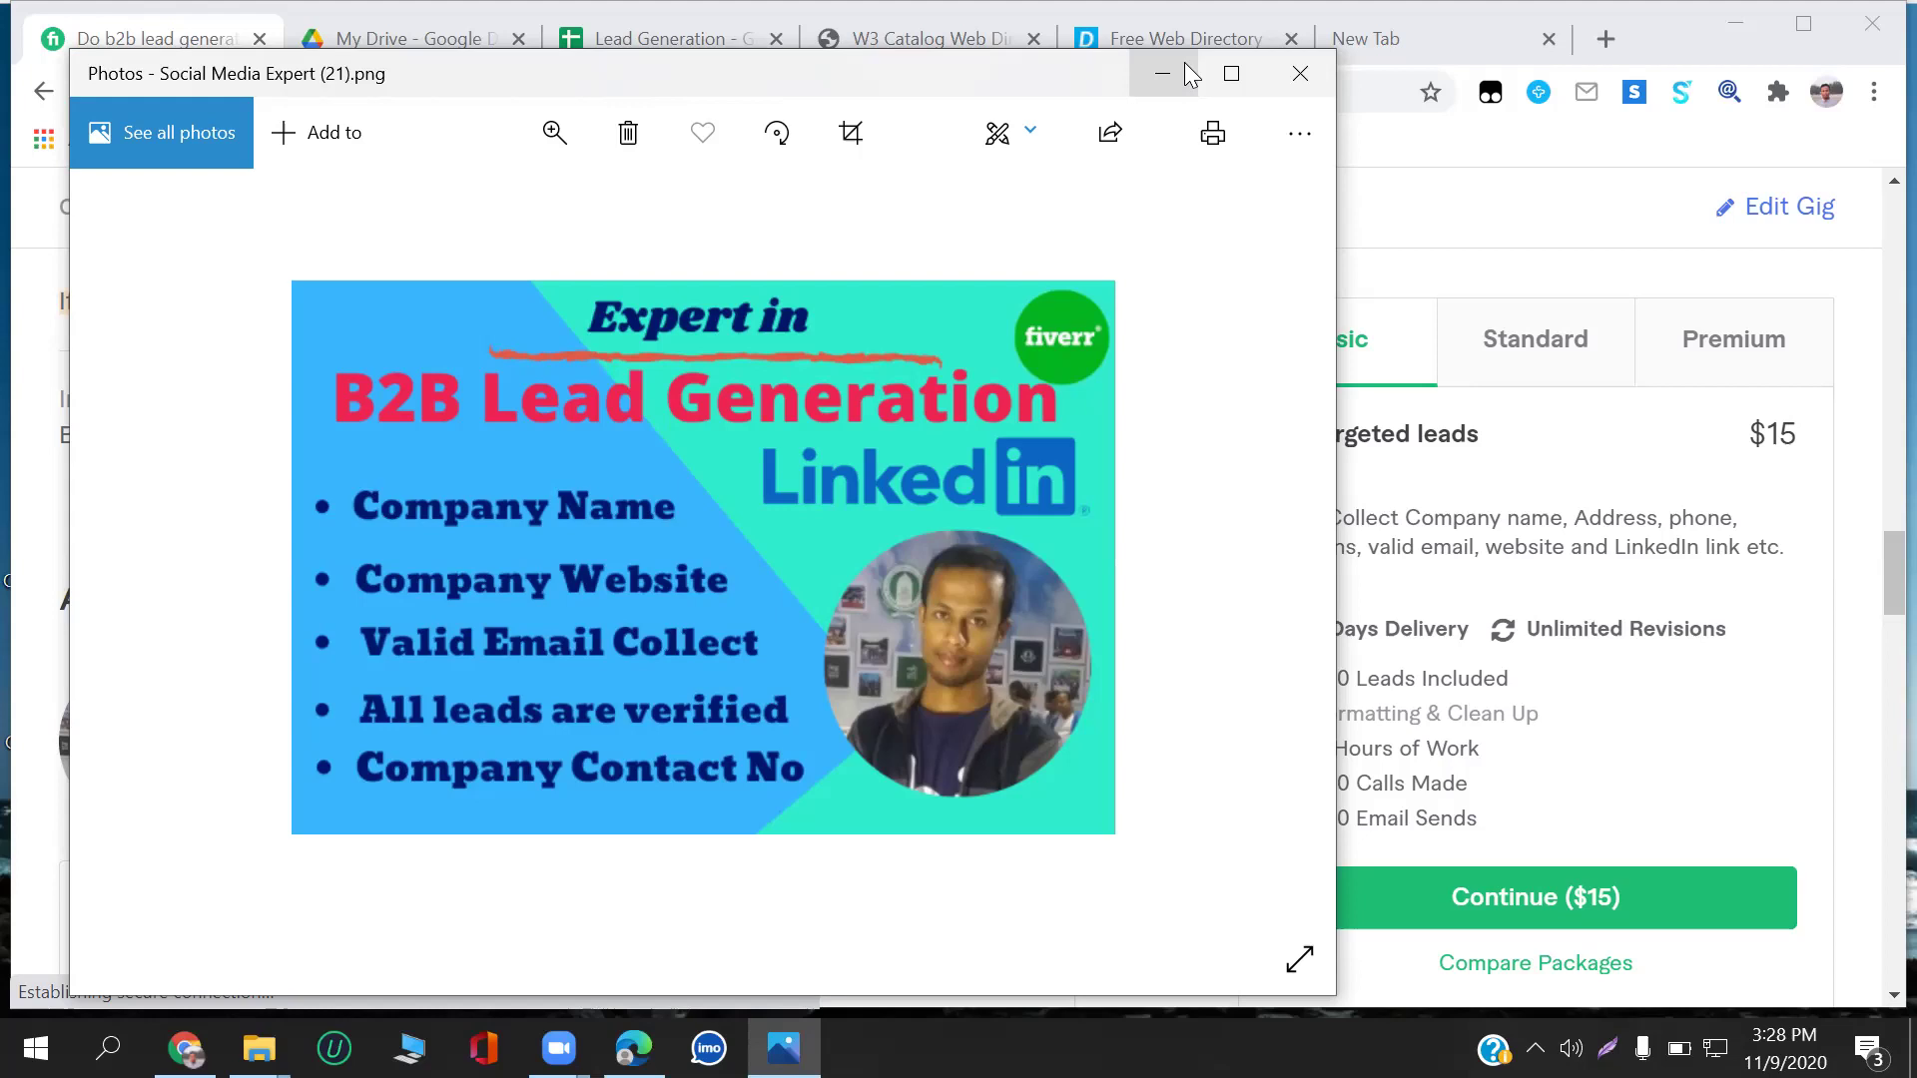
pyautogui.click(1300, 70)
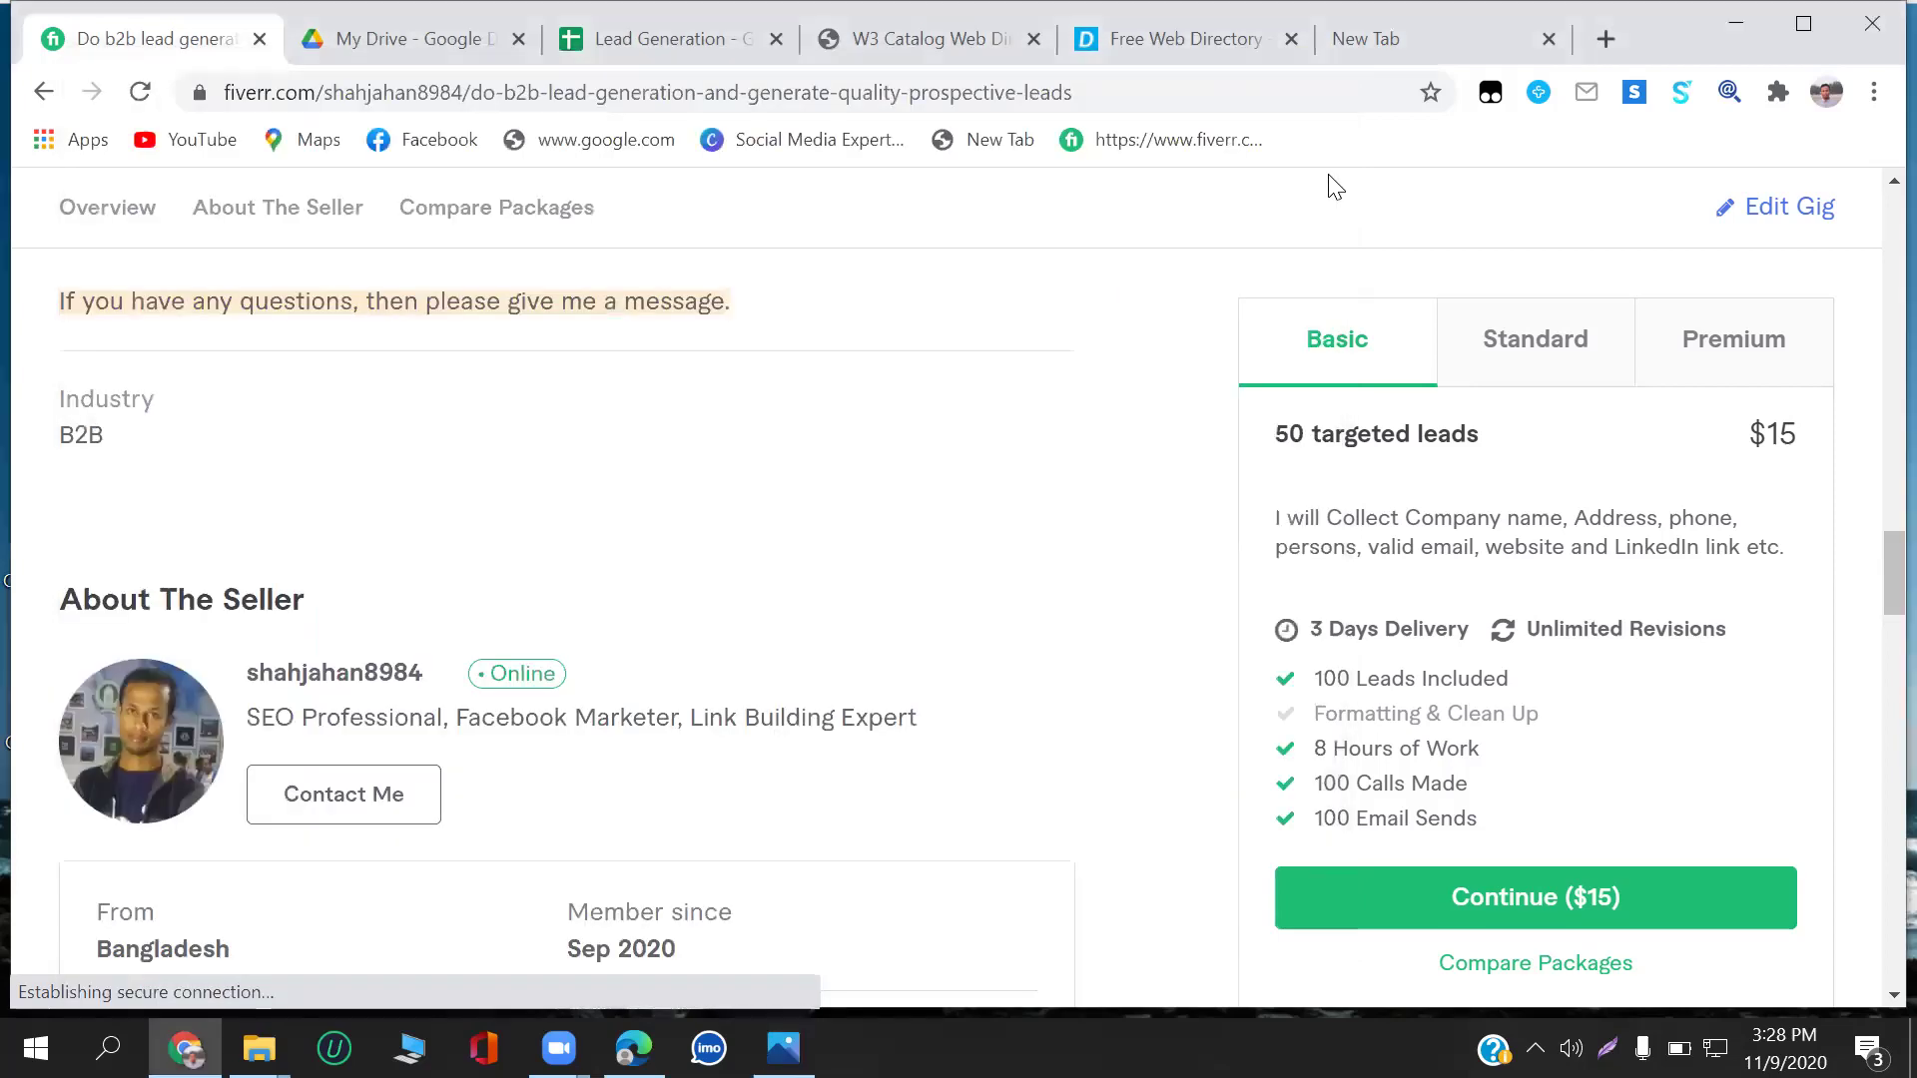
# Check the published B2B lead generation gig's title and image, and open the gig for editing.
pyautogui.scroll(20, 699, 499)
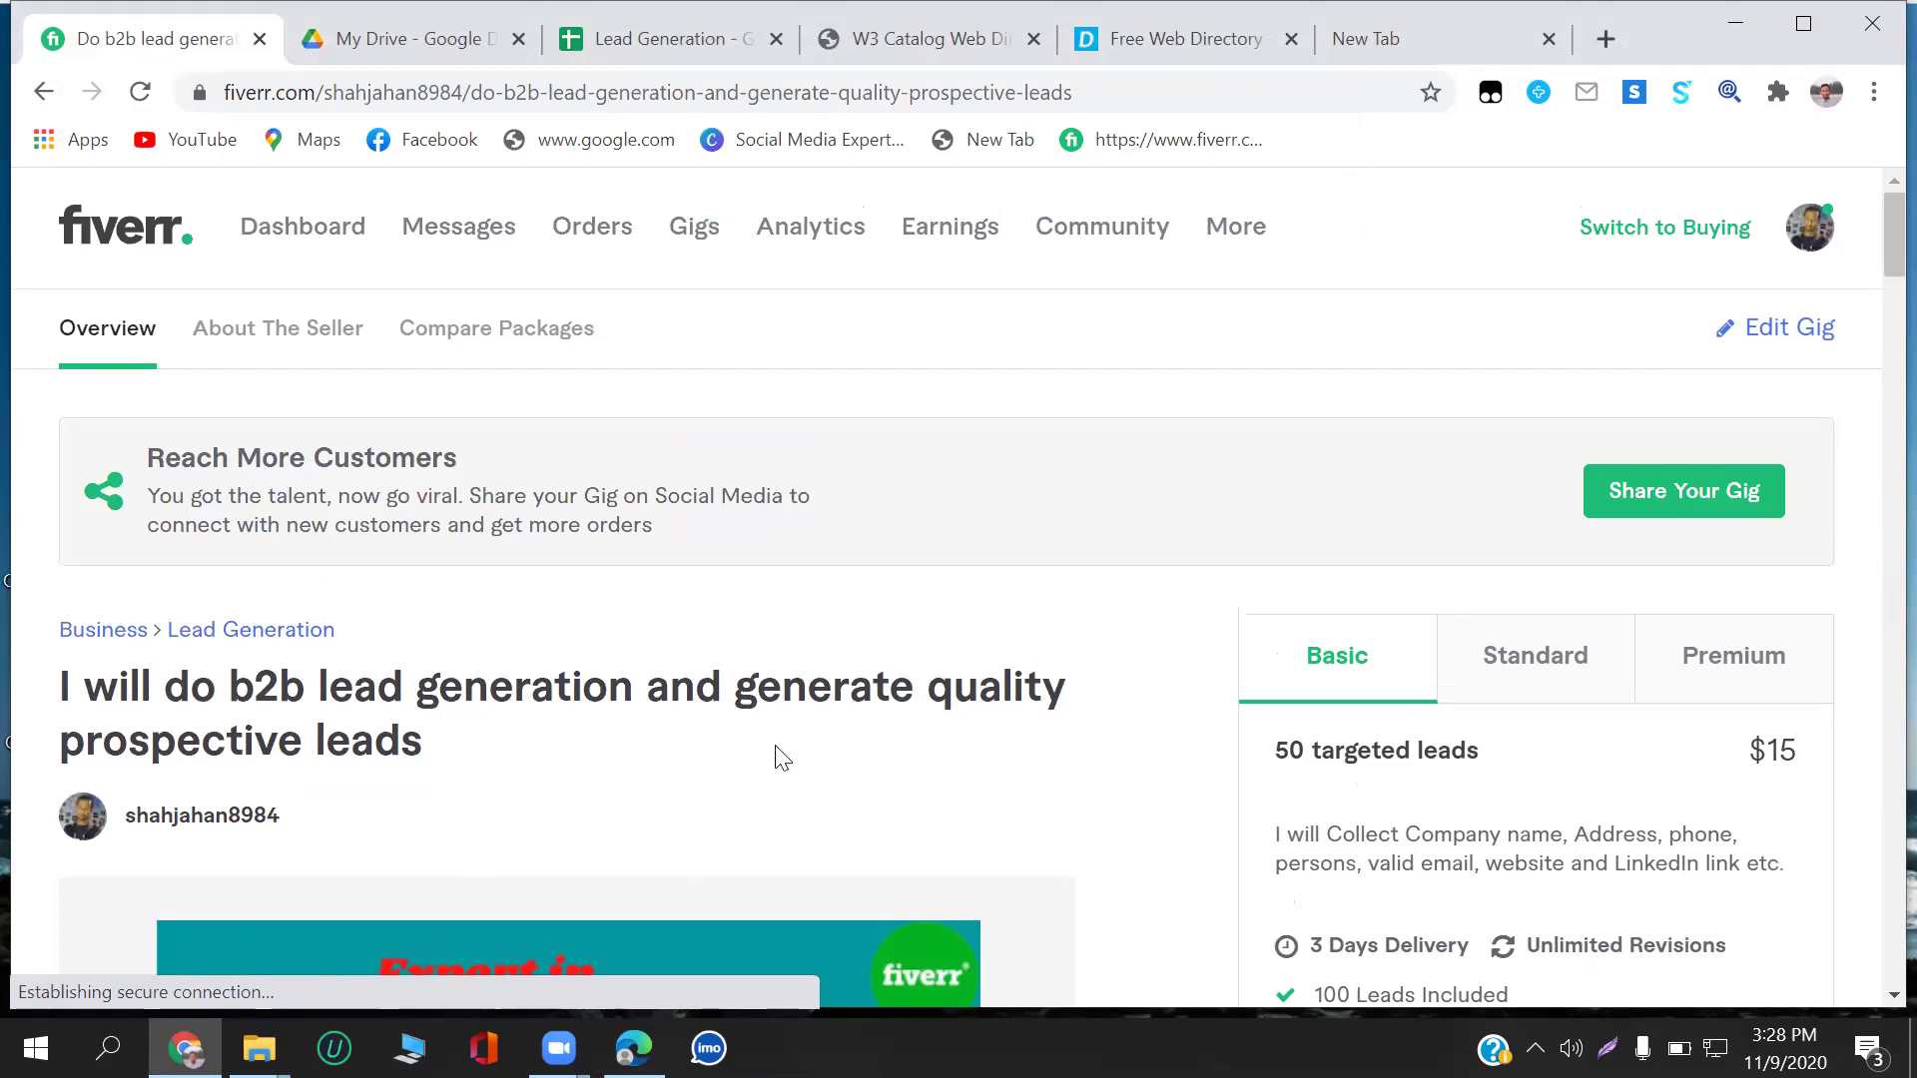
pyautogui.scroll(-5, 835, 881)
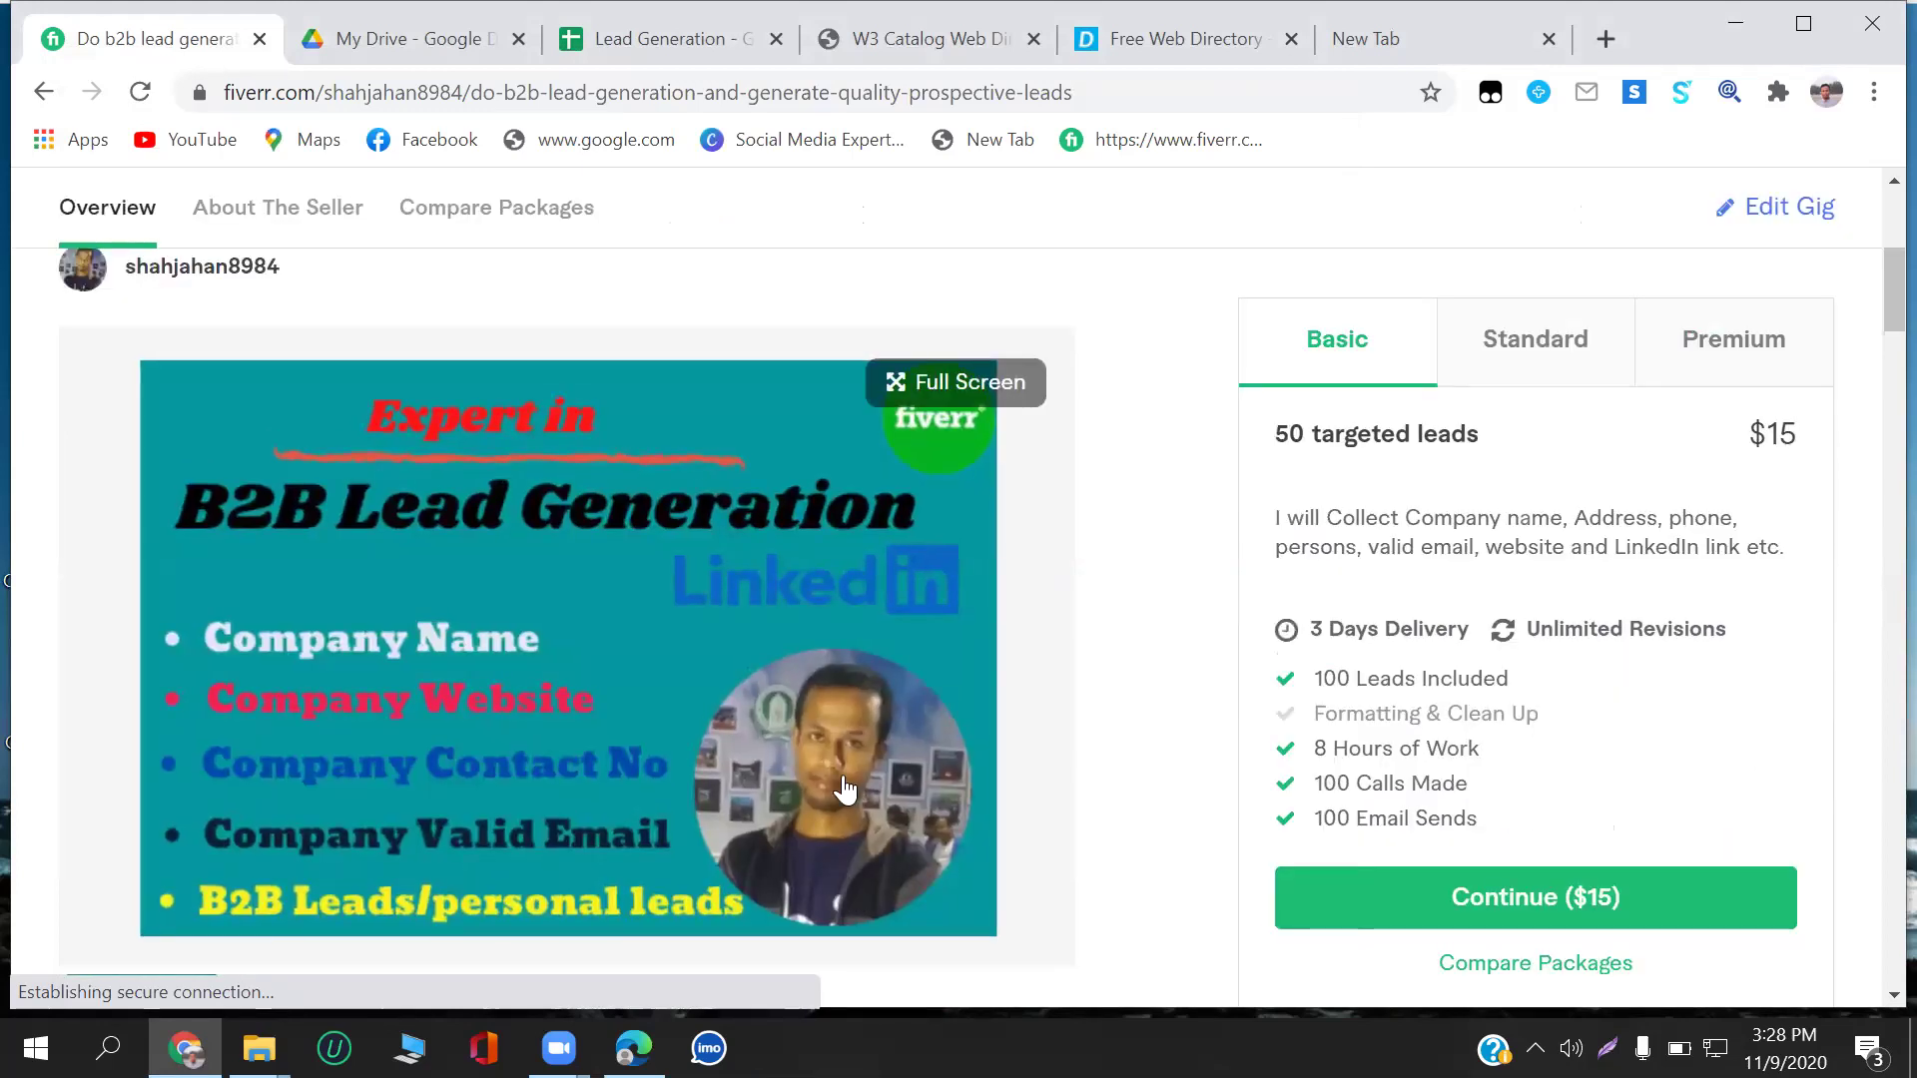
pyautogui.scroll(5, 879, 779)
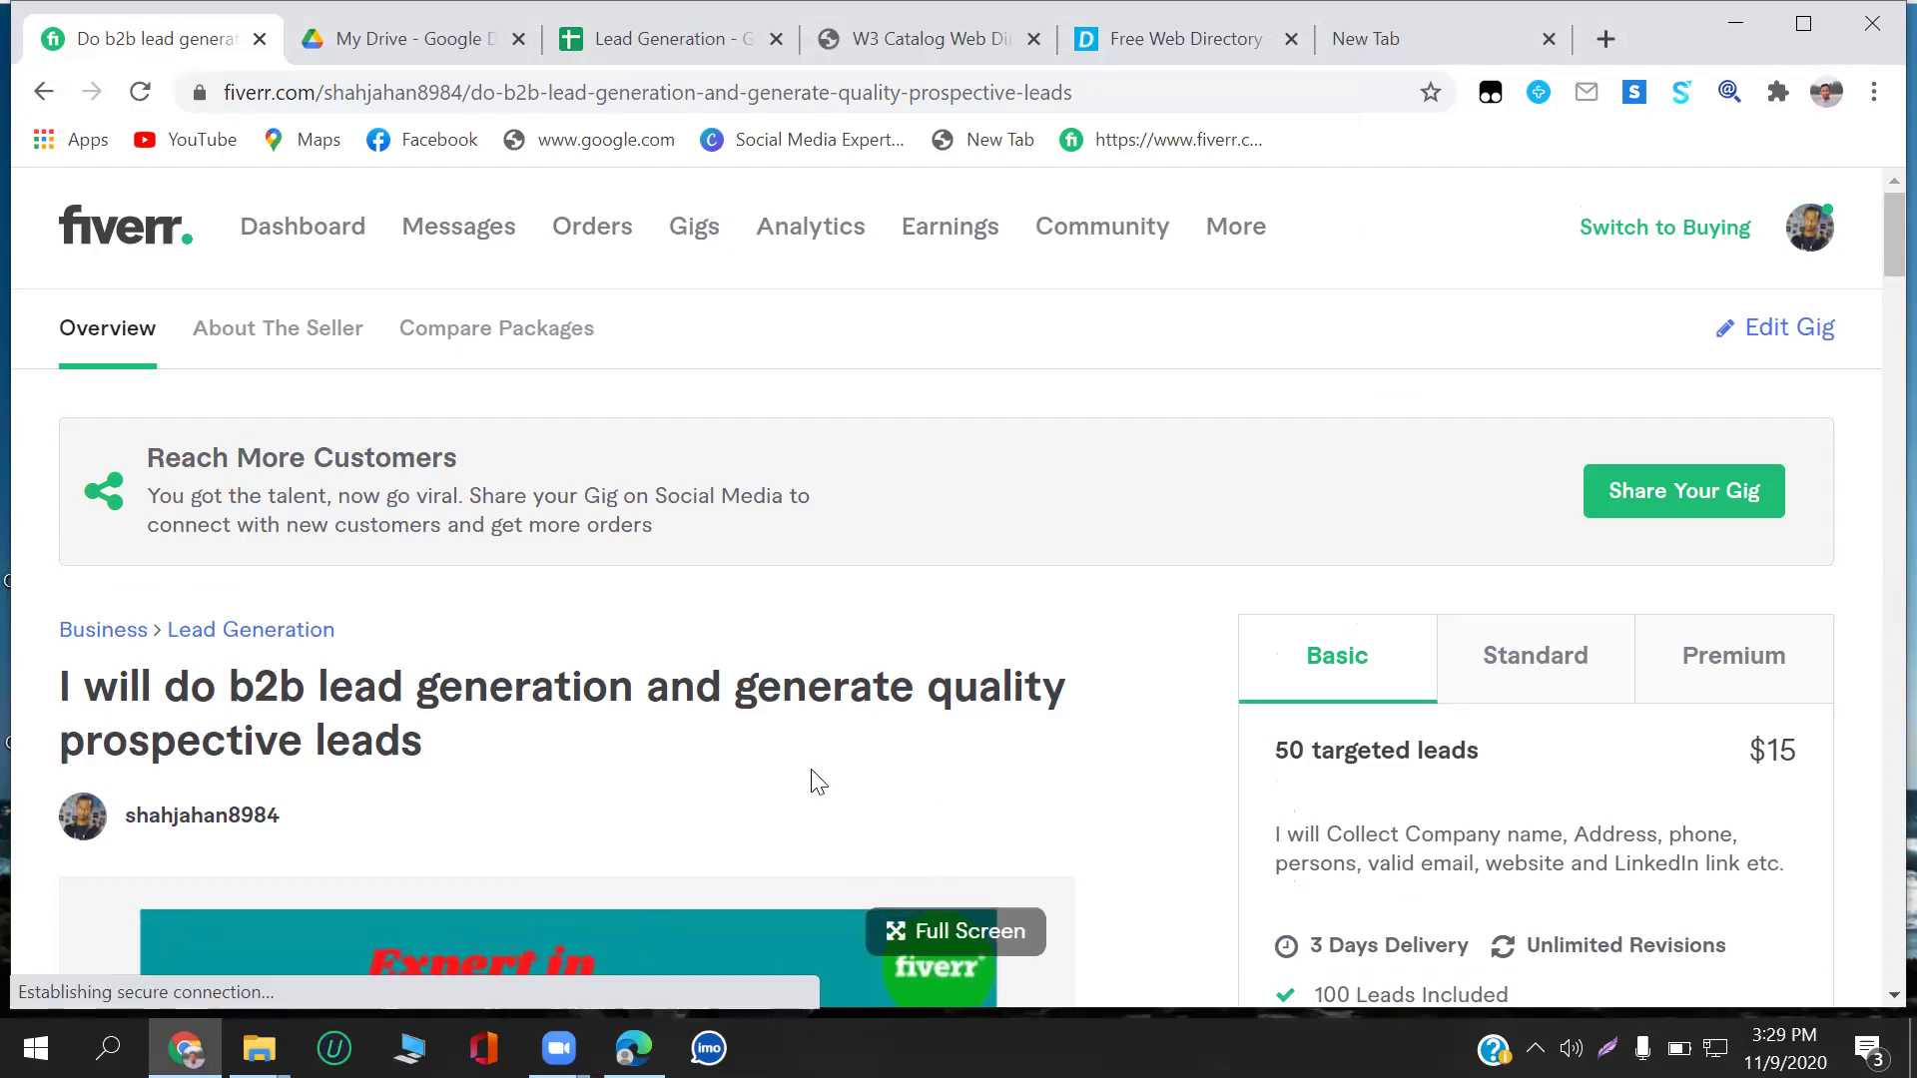
pyautogui.scroll(-5, 816, 782)
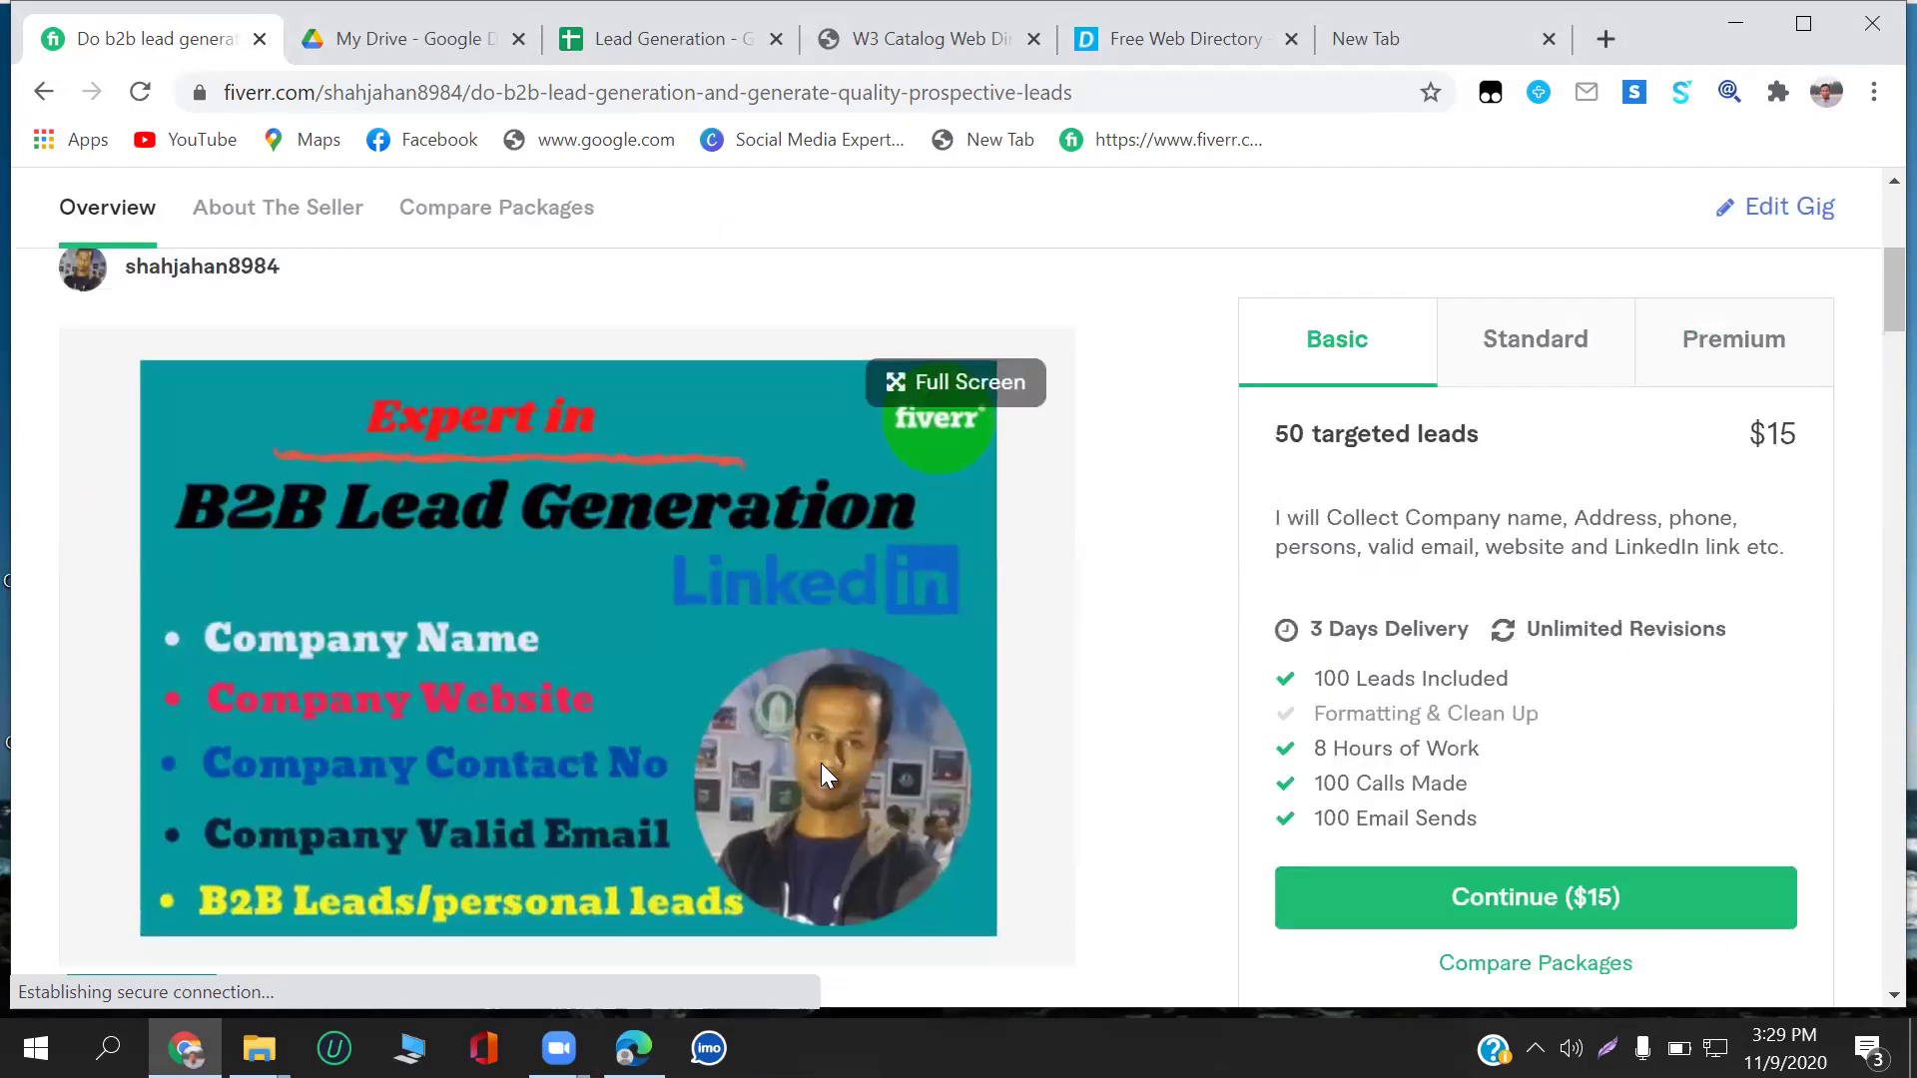
pyautogui.scroll(5, 913, 749)
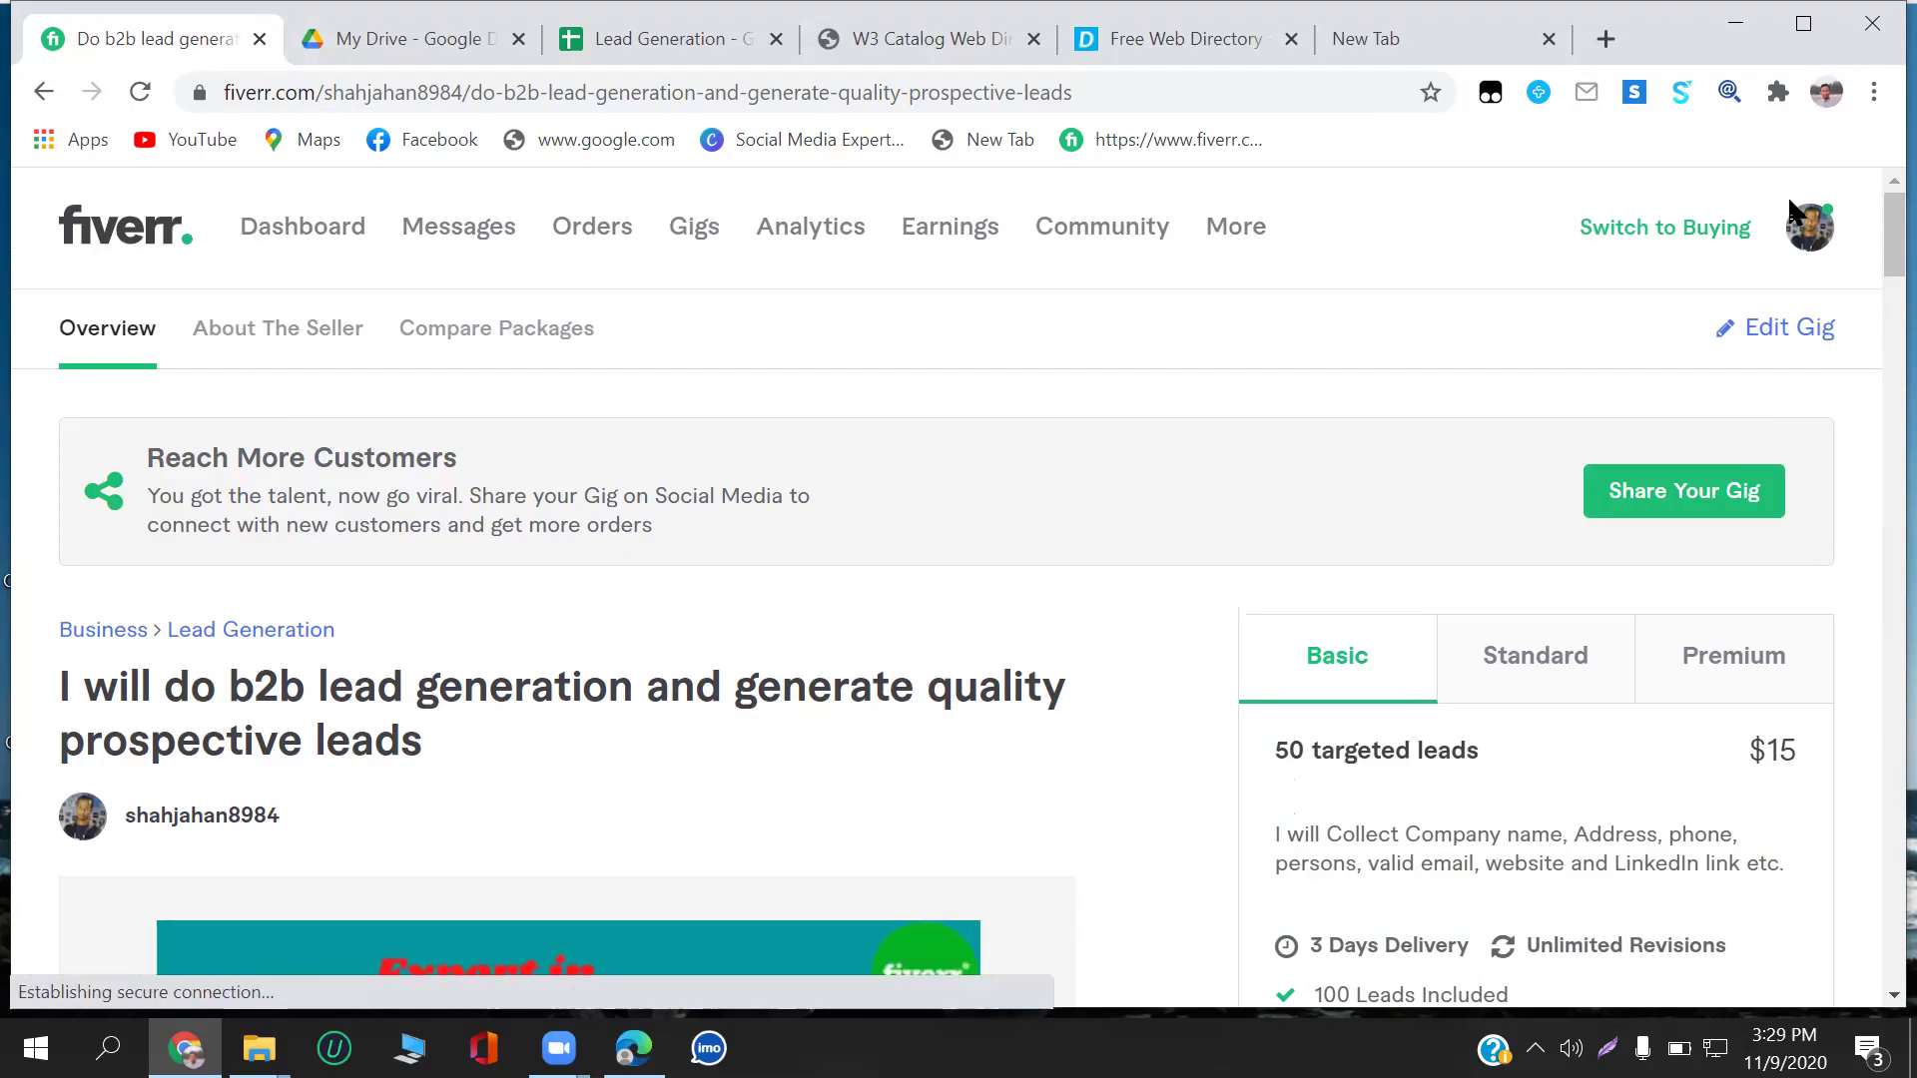
pyautogui.click(1767, 332)
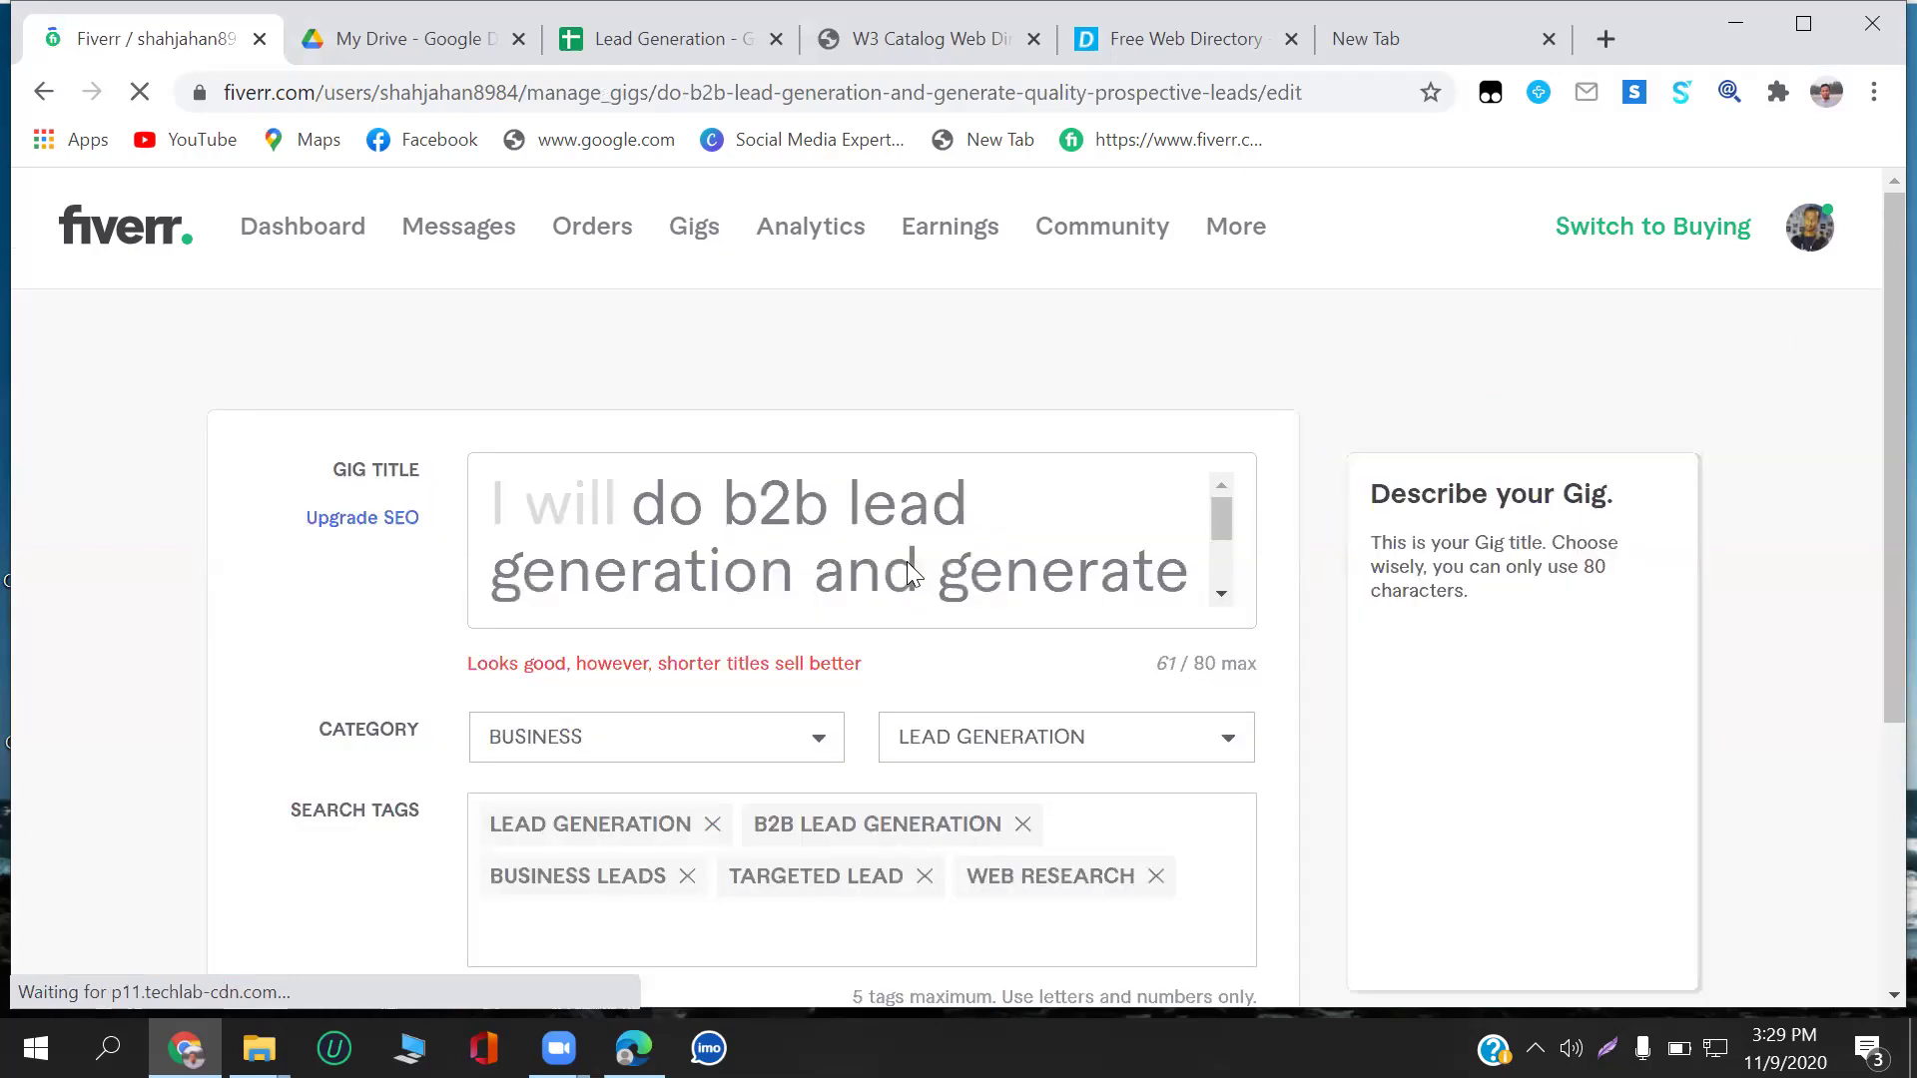
# Try the Digital Marketing category with the Web Traffic subcategory for the gig and check the overview form.
pyautogui.click(814, 740)
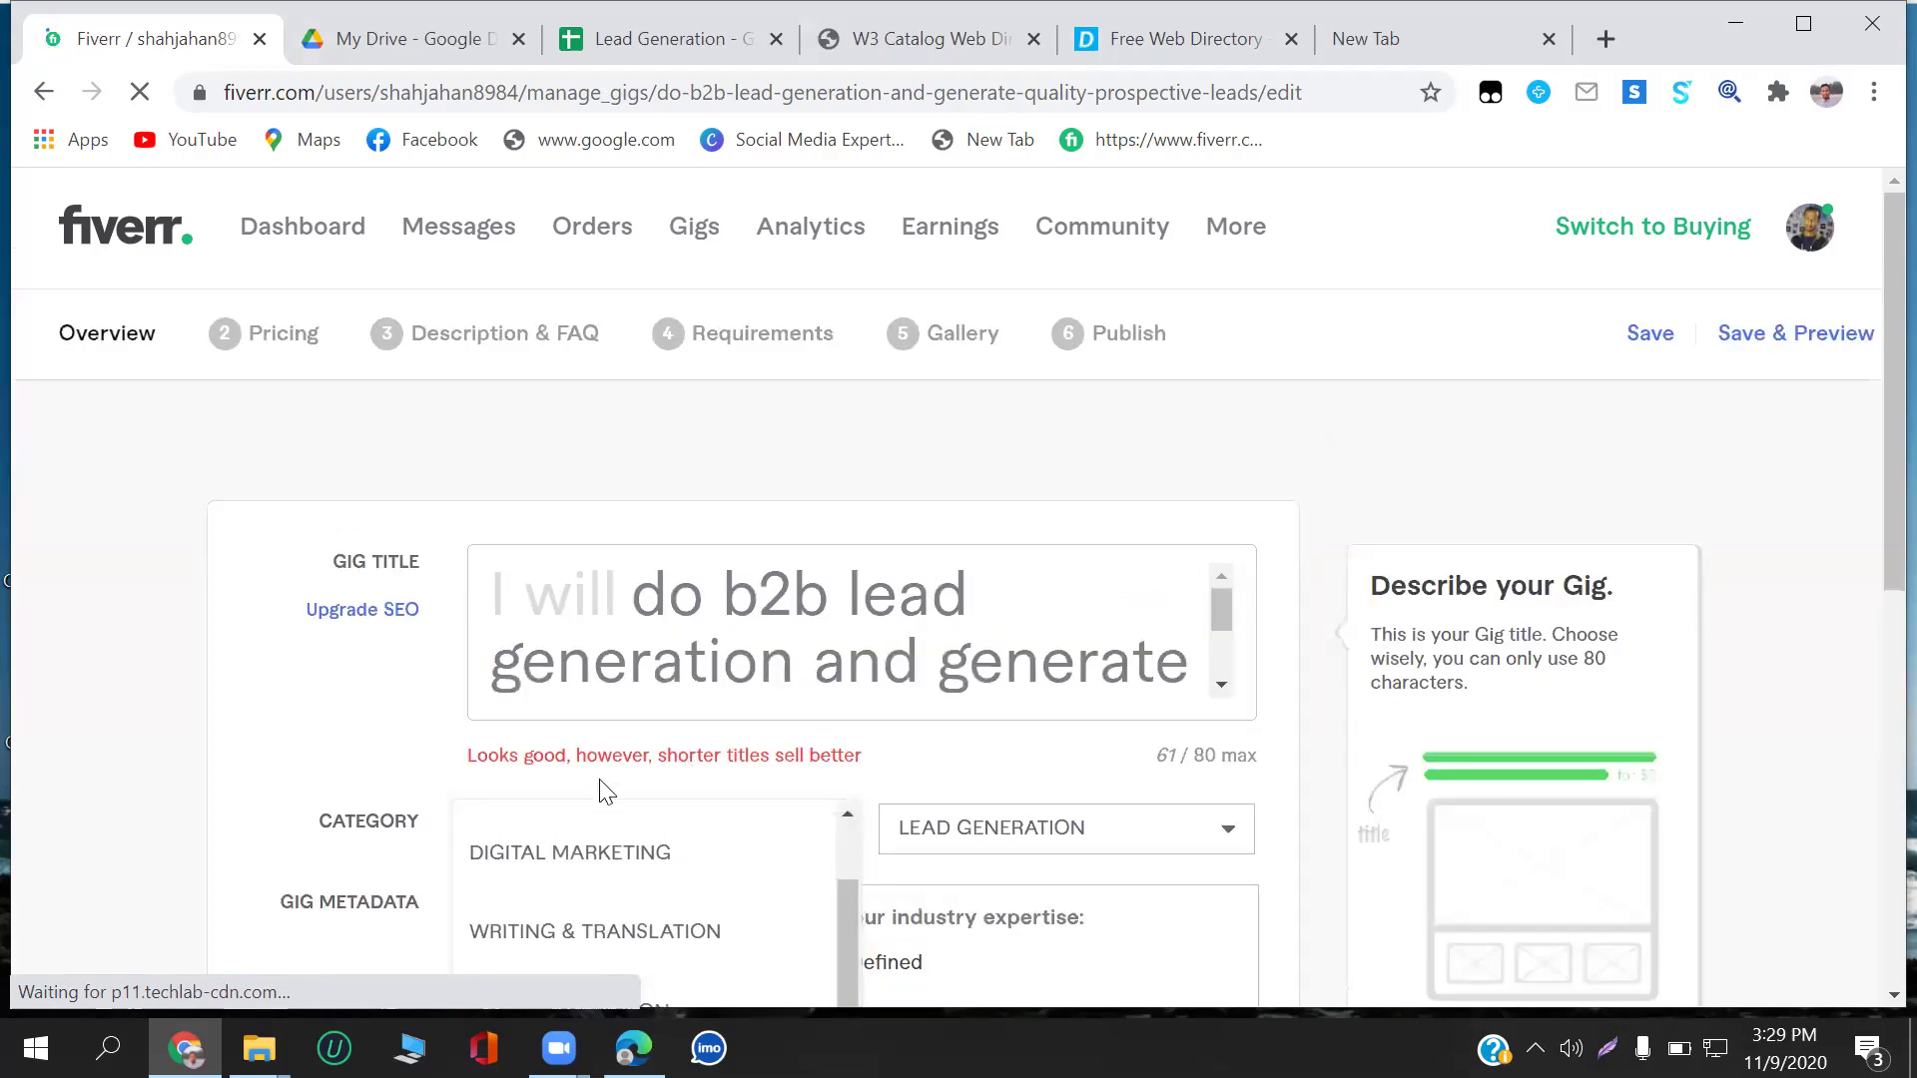
pyautogui.click(575, 855)
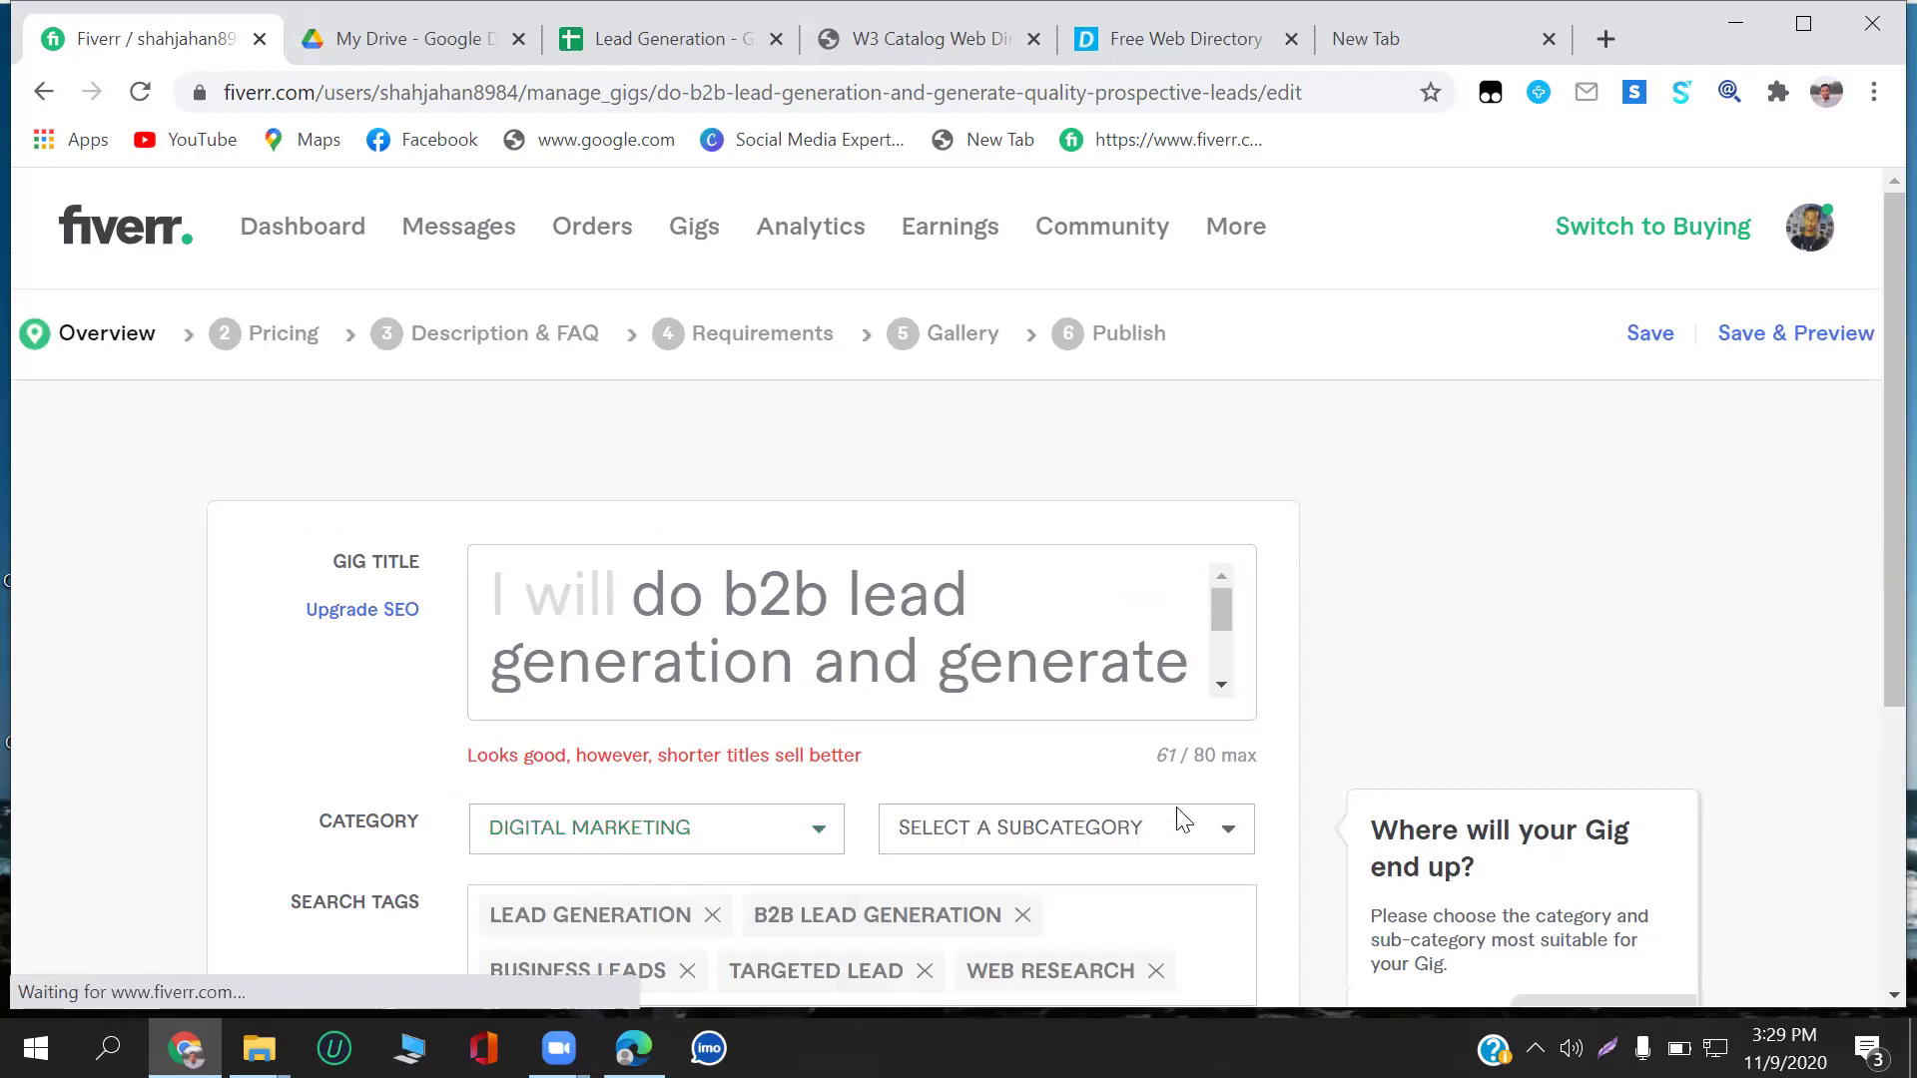
pyautogui.click(1203, 833)
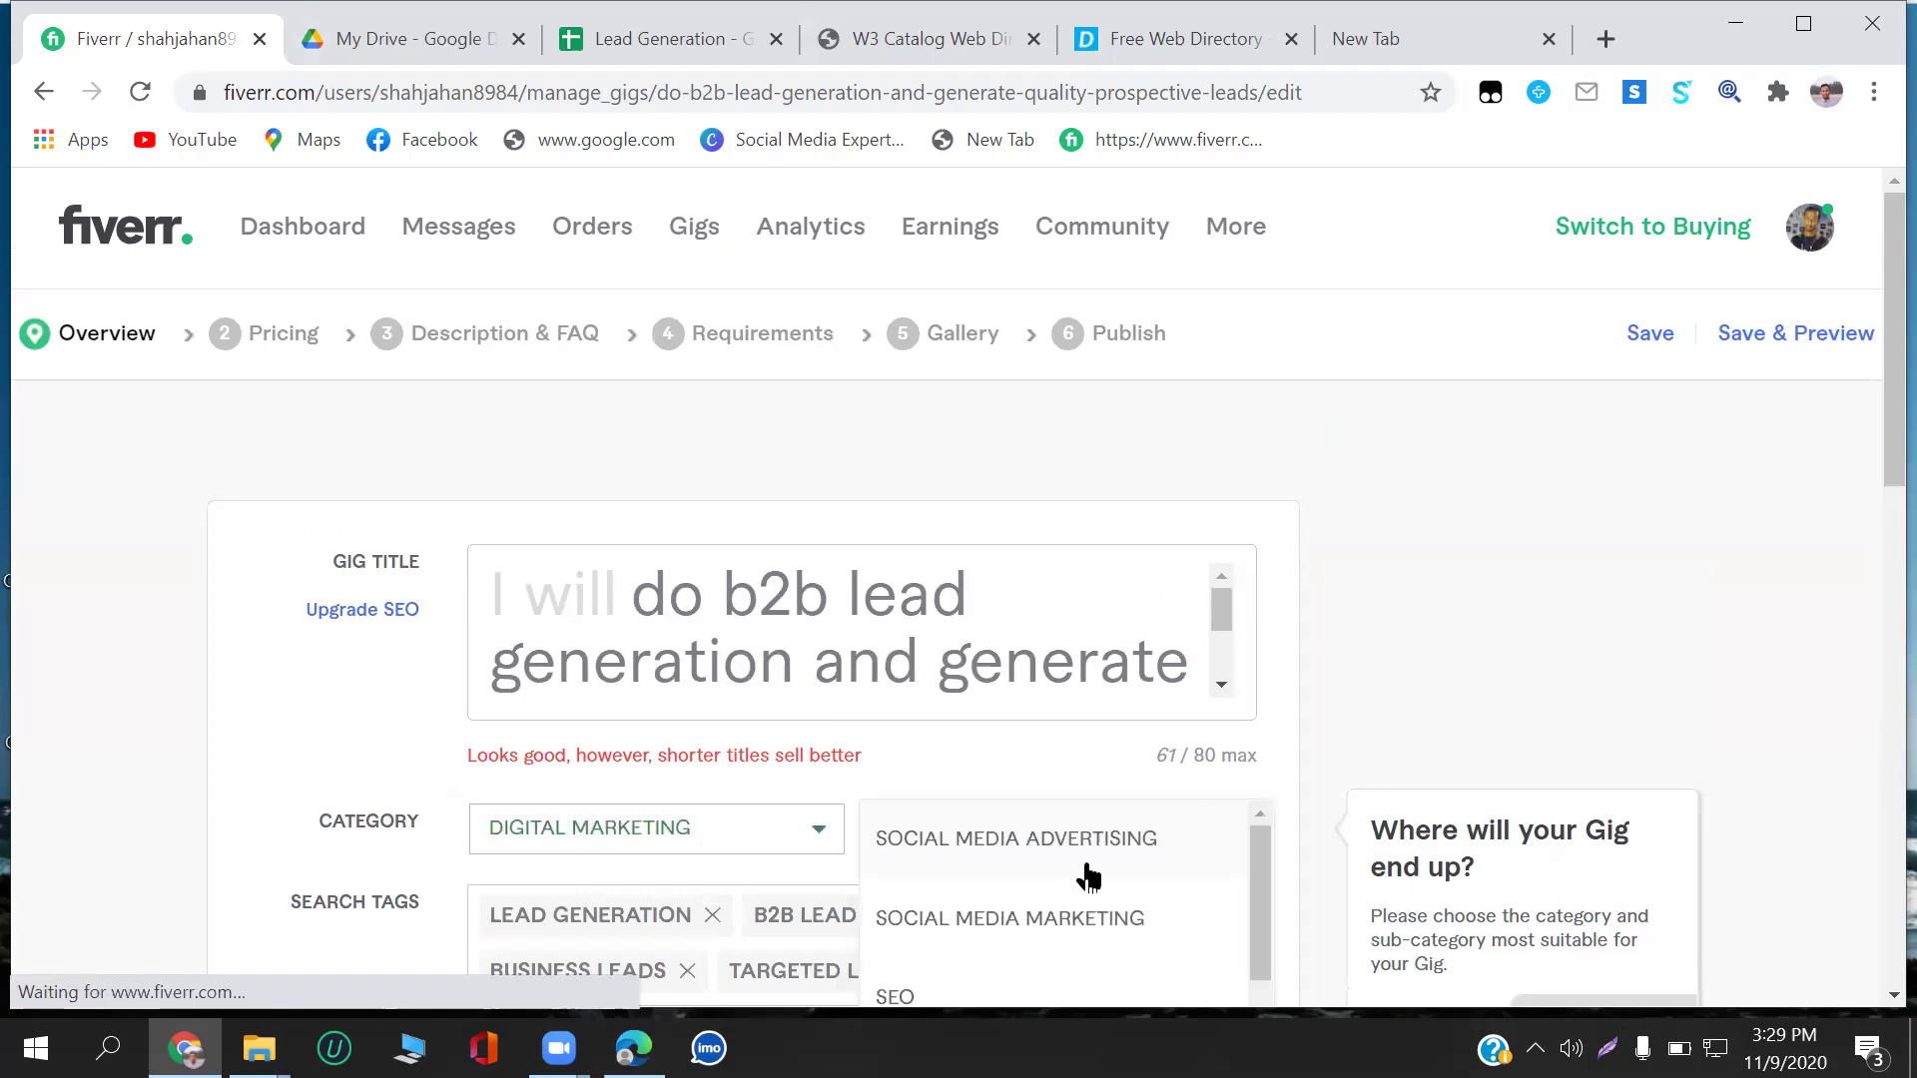
pyautogui.scroll(-3, 1083, 873)
pyautogui.scroll(-10, 1099, 919)
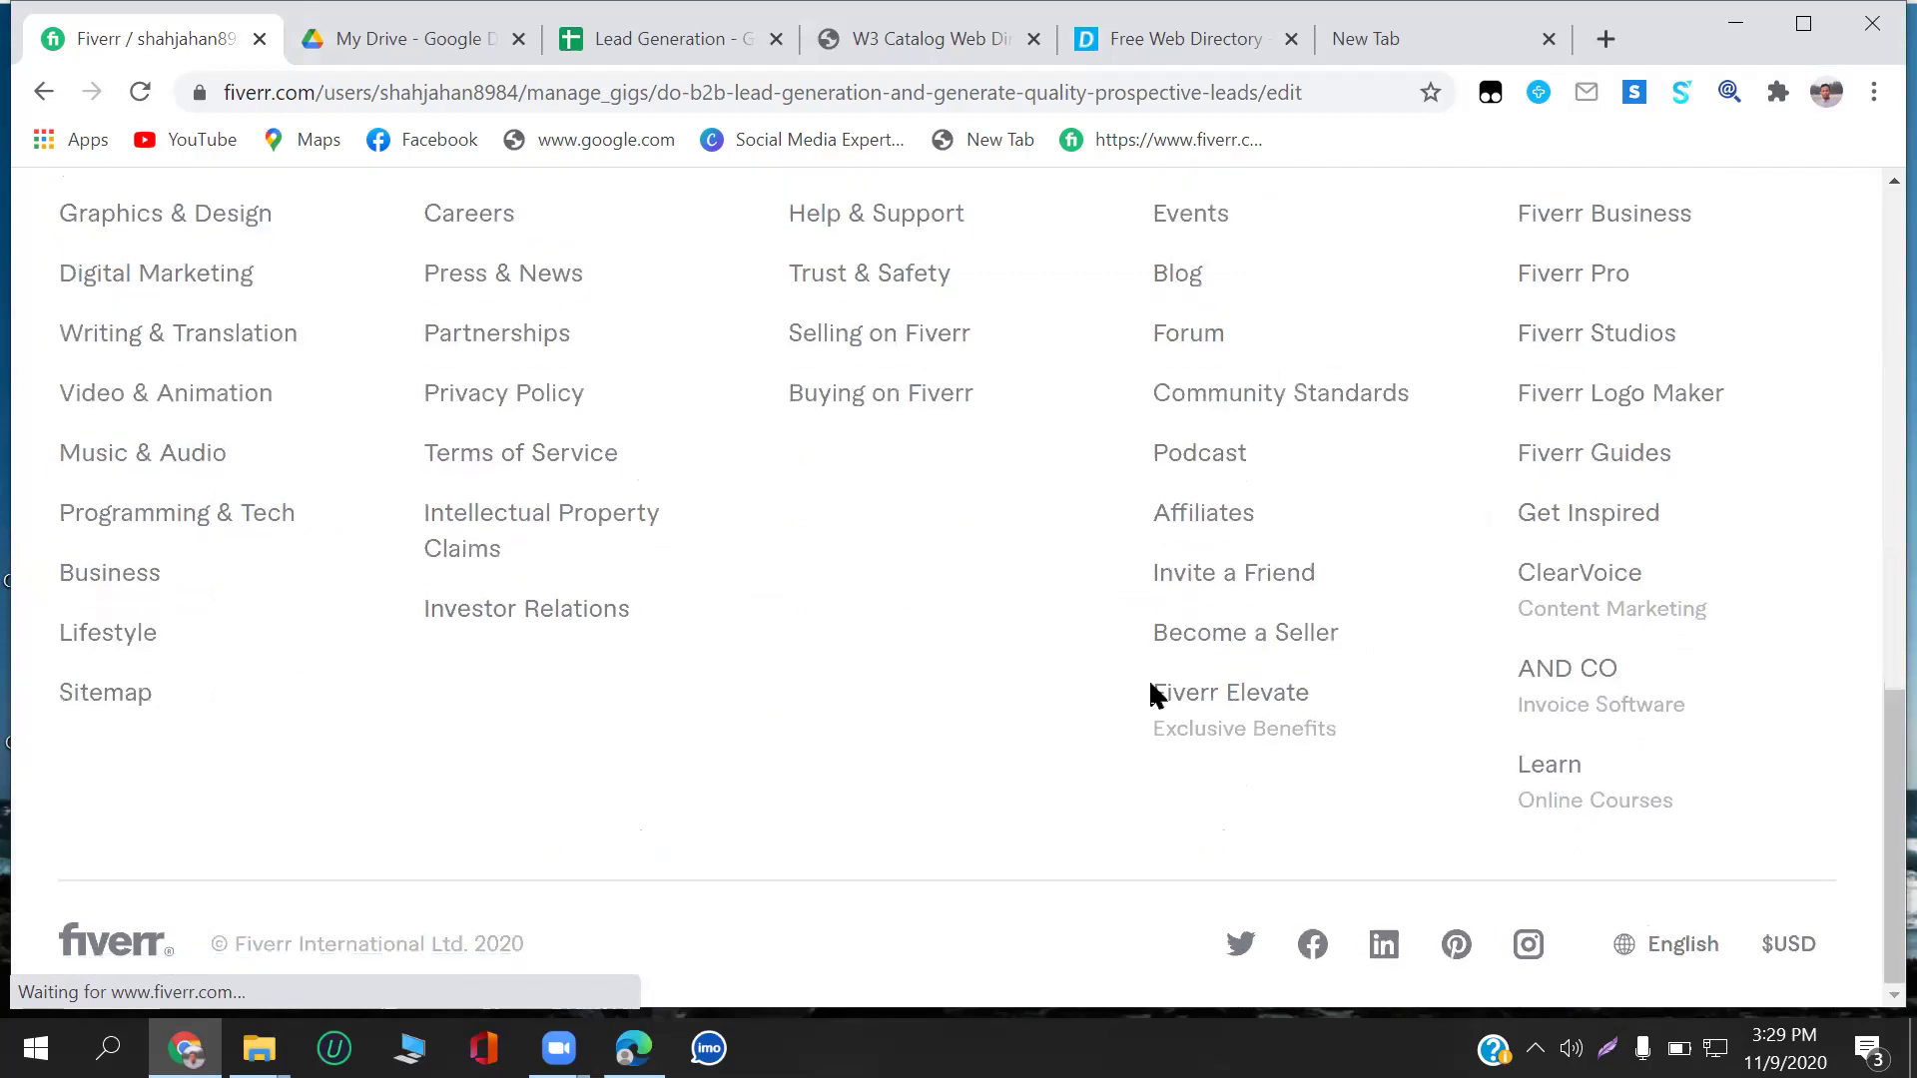
pyautogui.scroll(5, 1158, 689)
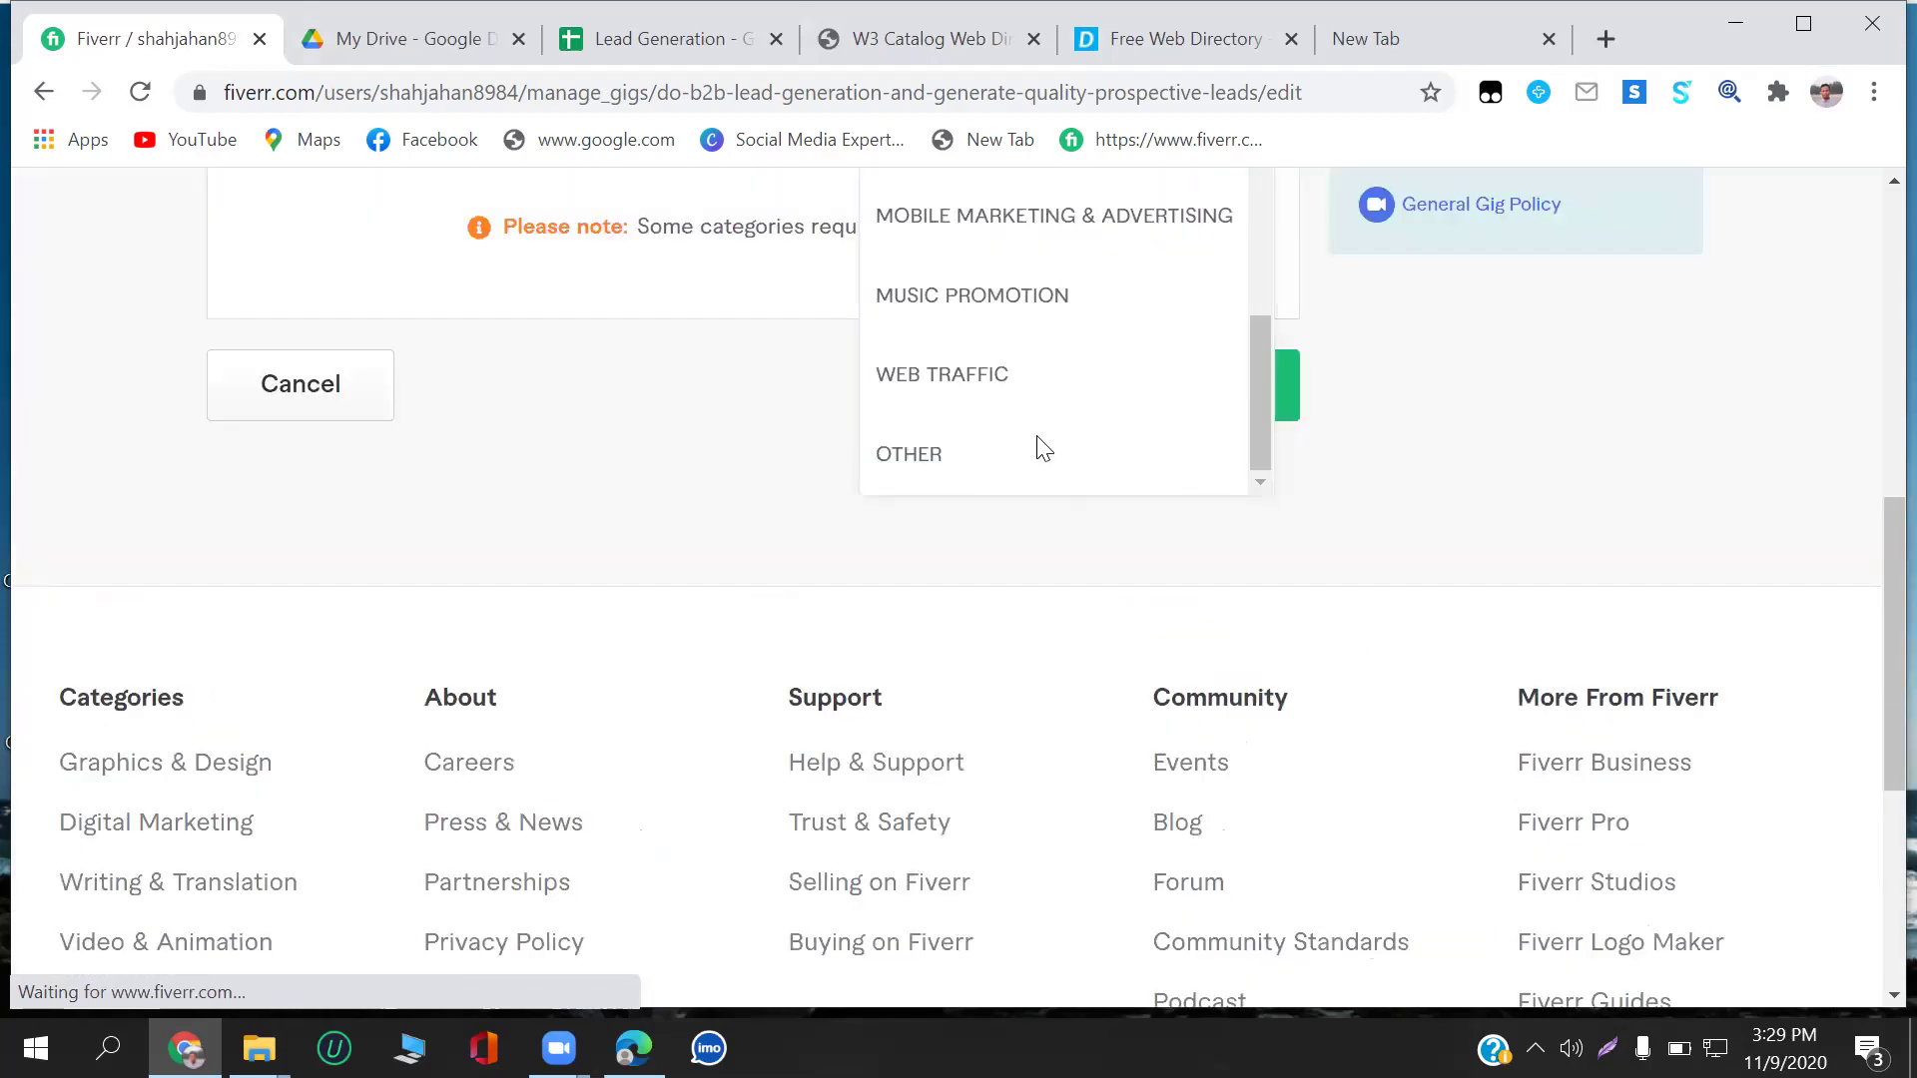
pyautogui.click(964, 378)
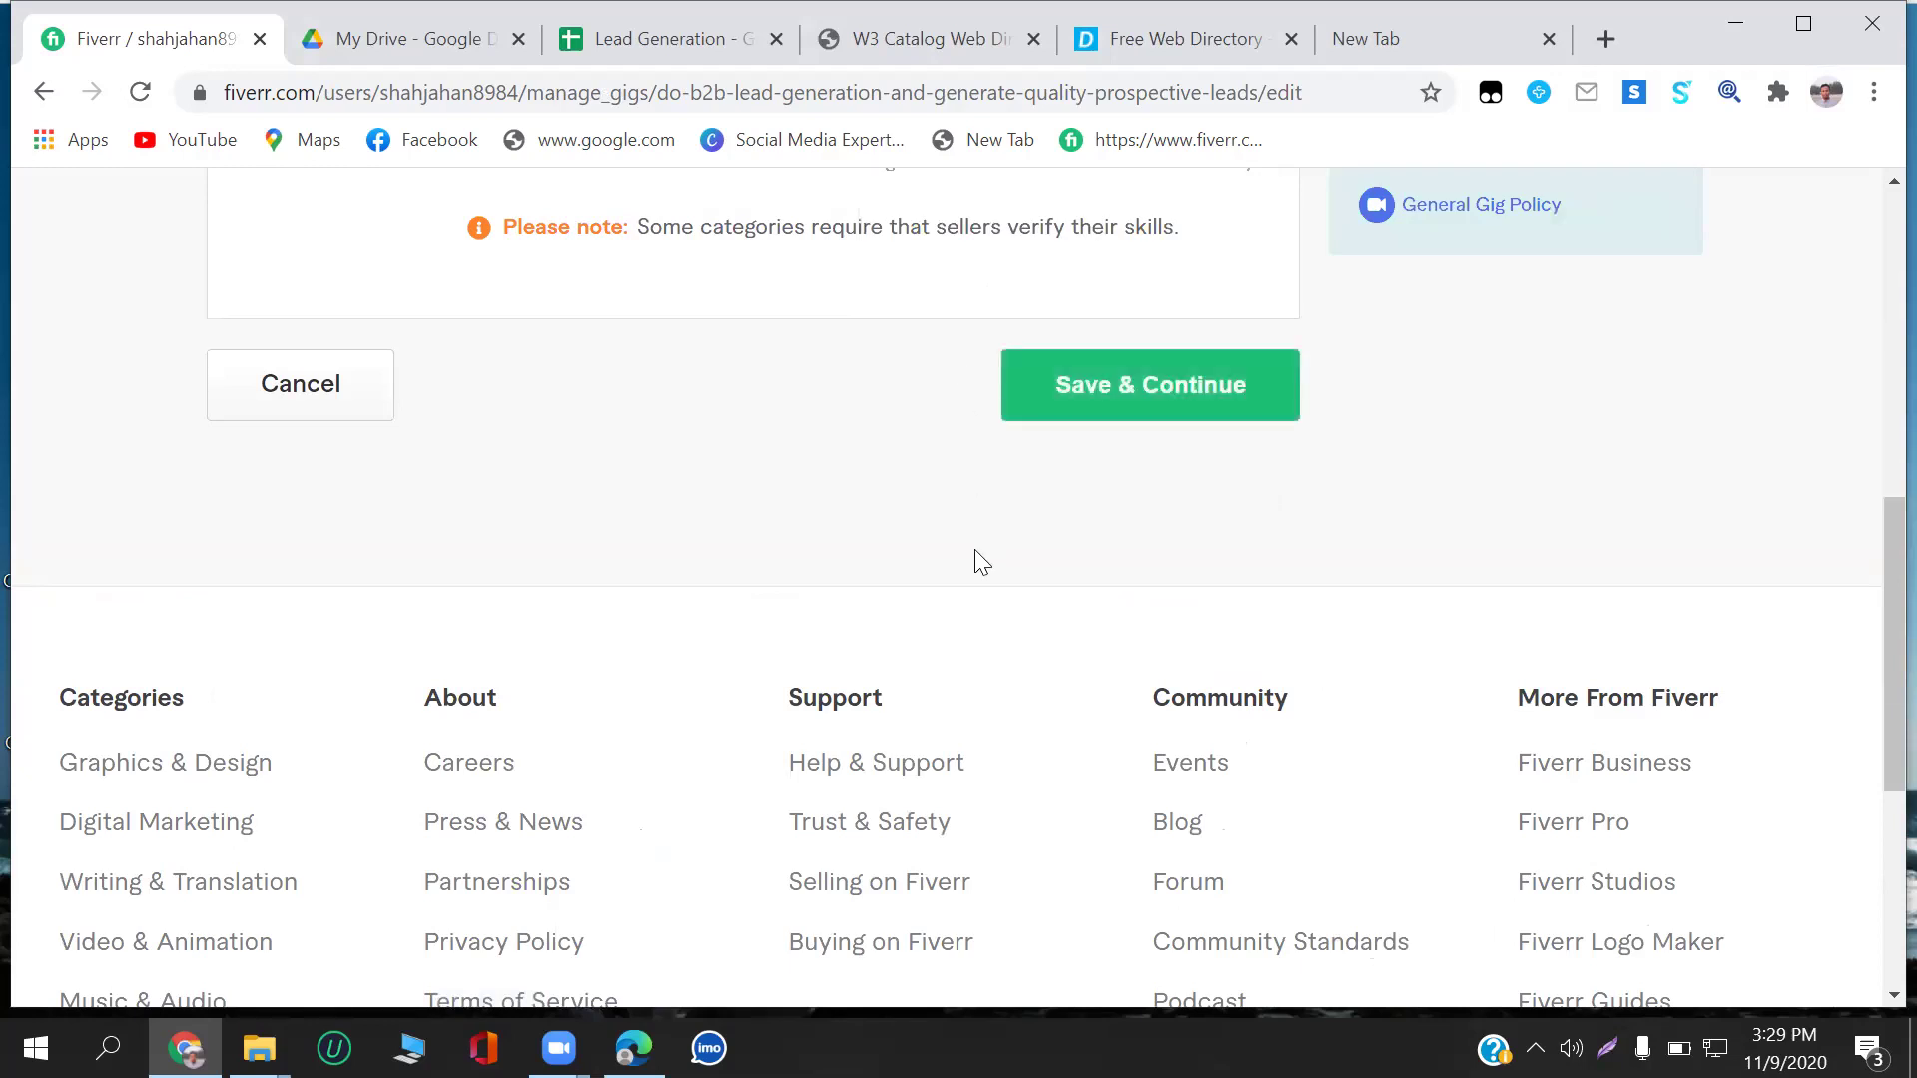
pyautogui.scroll(10, 882, 515)
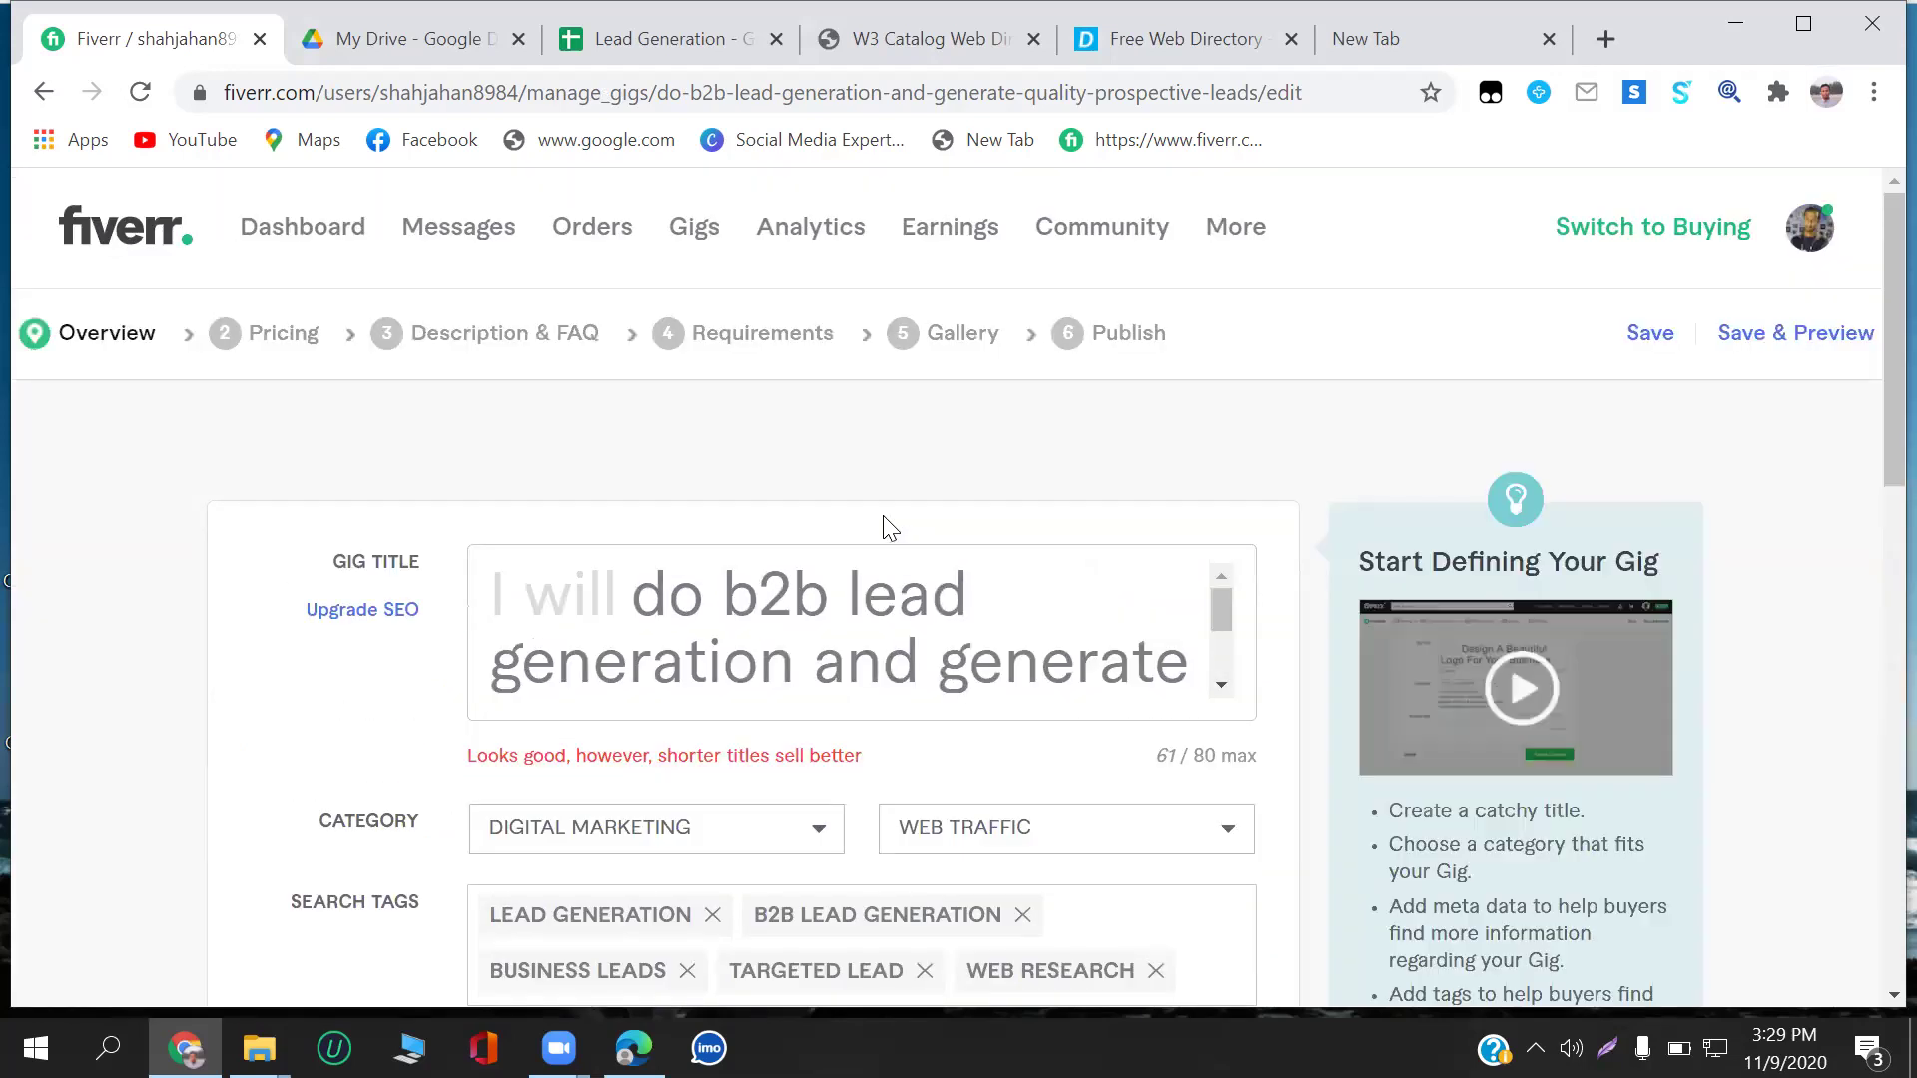
pyautogui.scroll(-10, 894, 534)
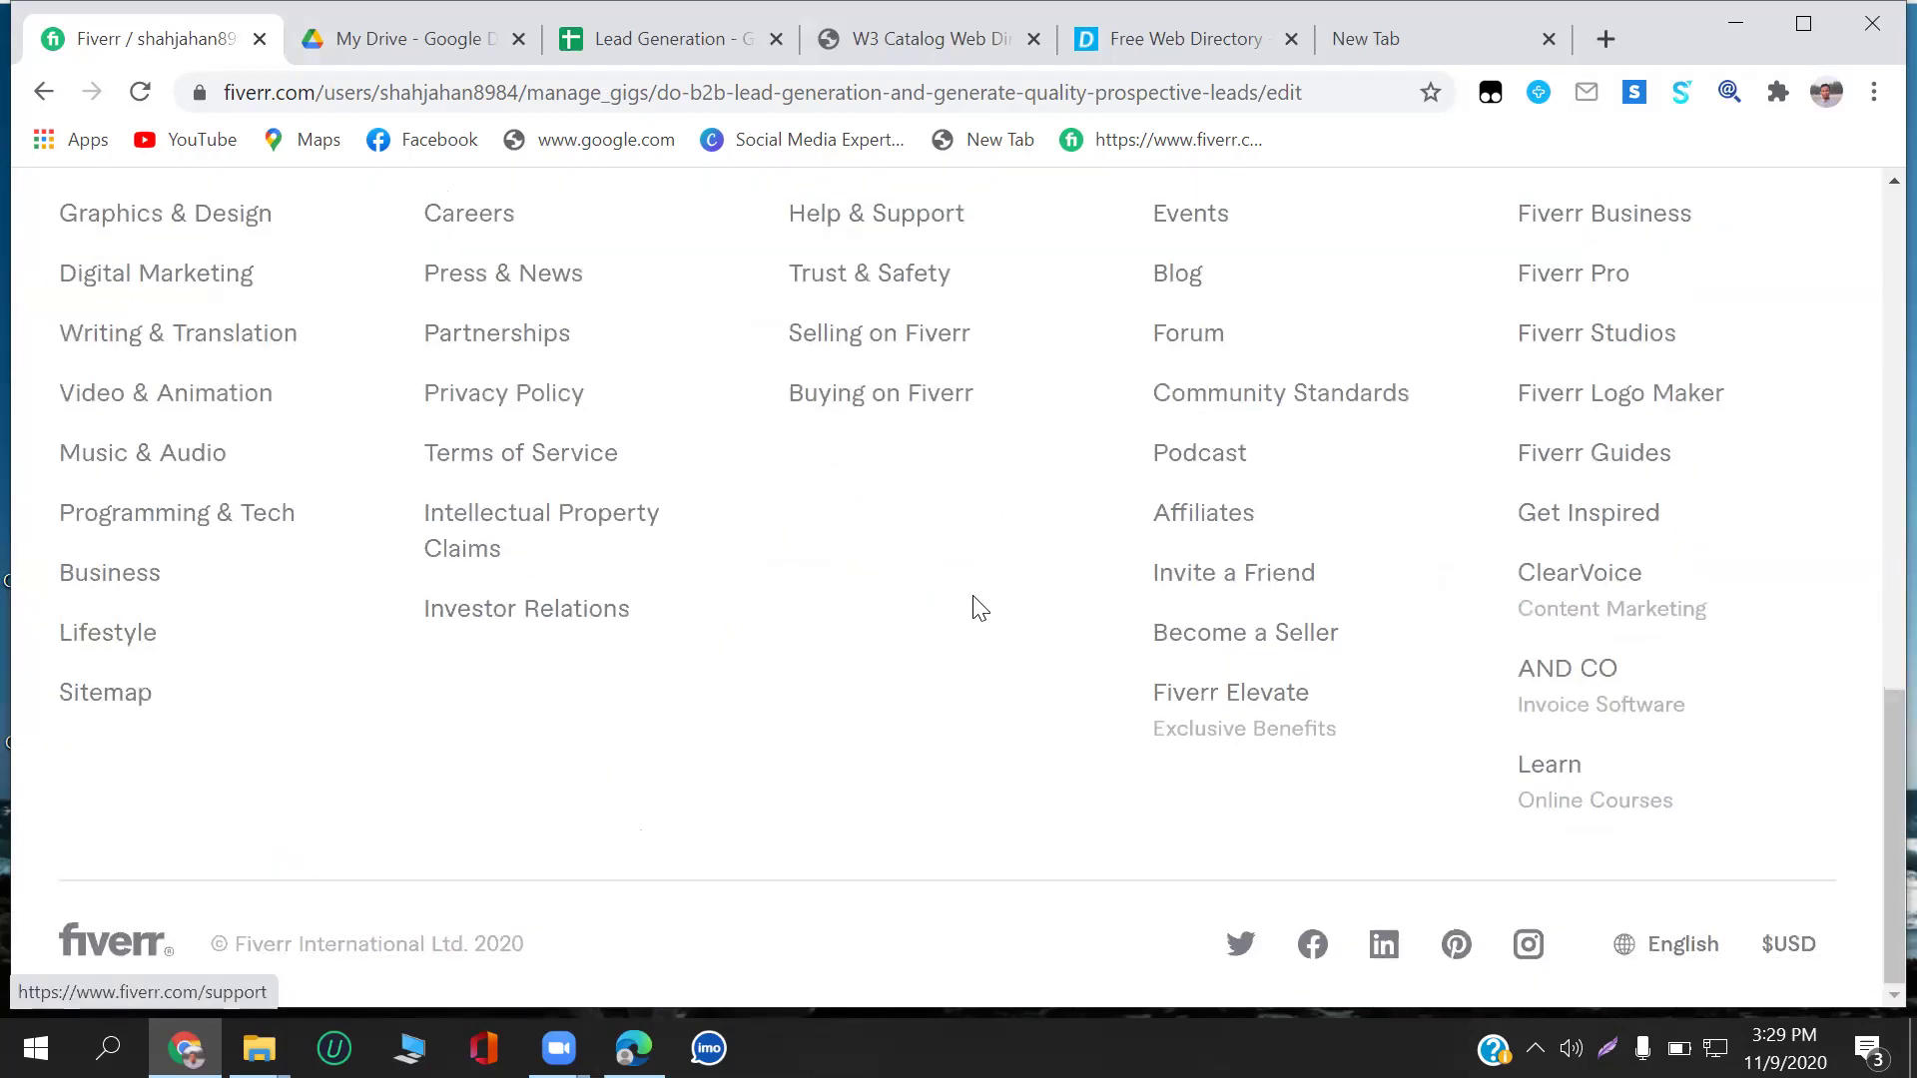
pyautogui.scroll(4, 1125, 639)
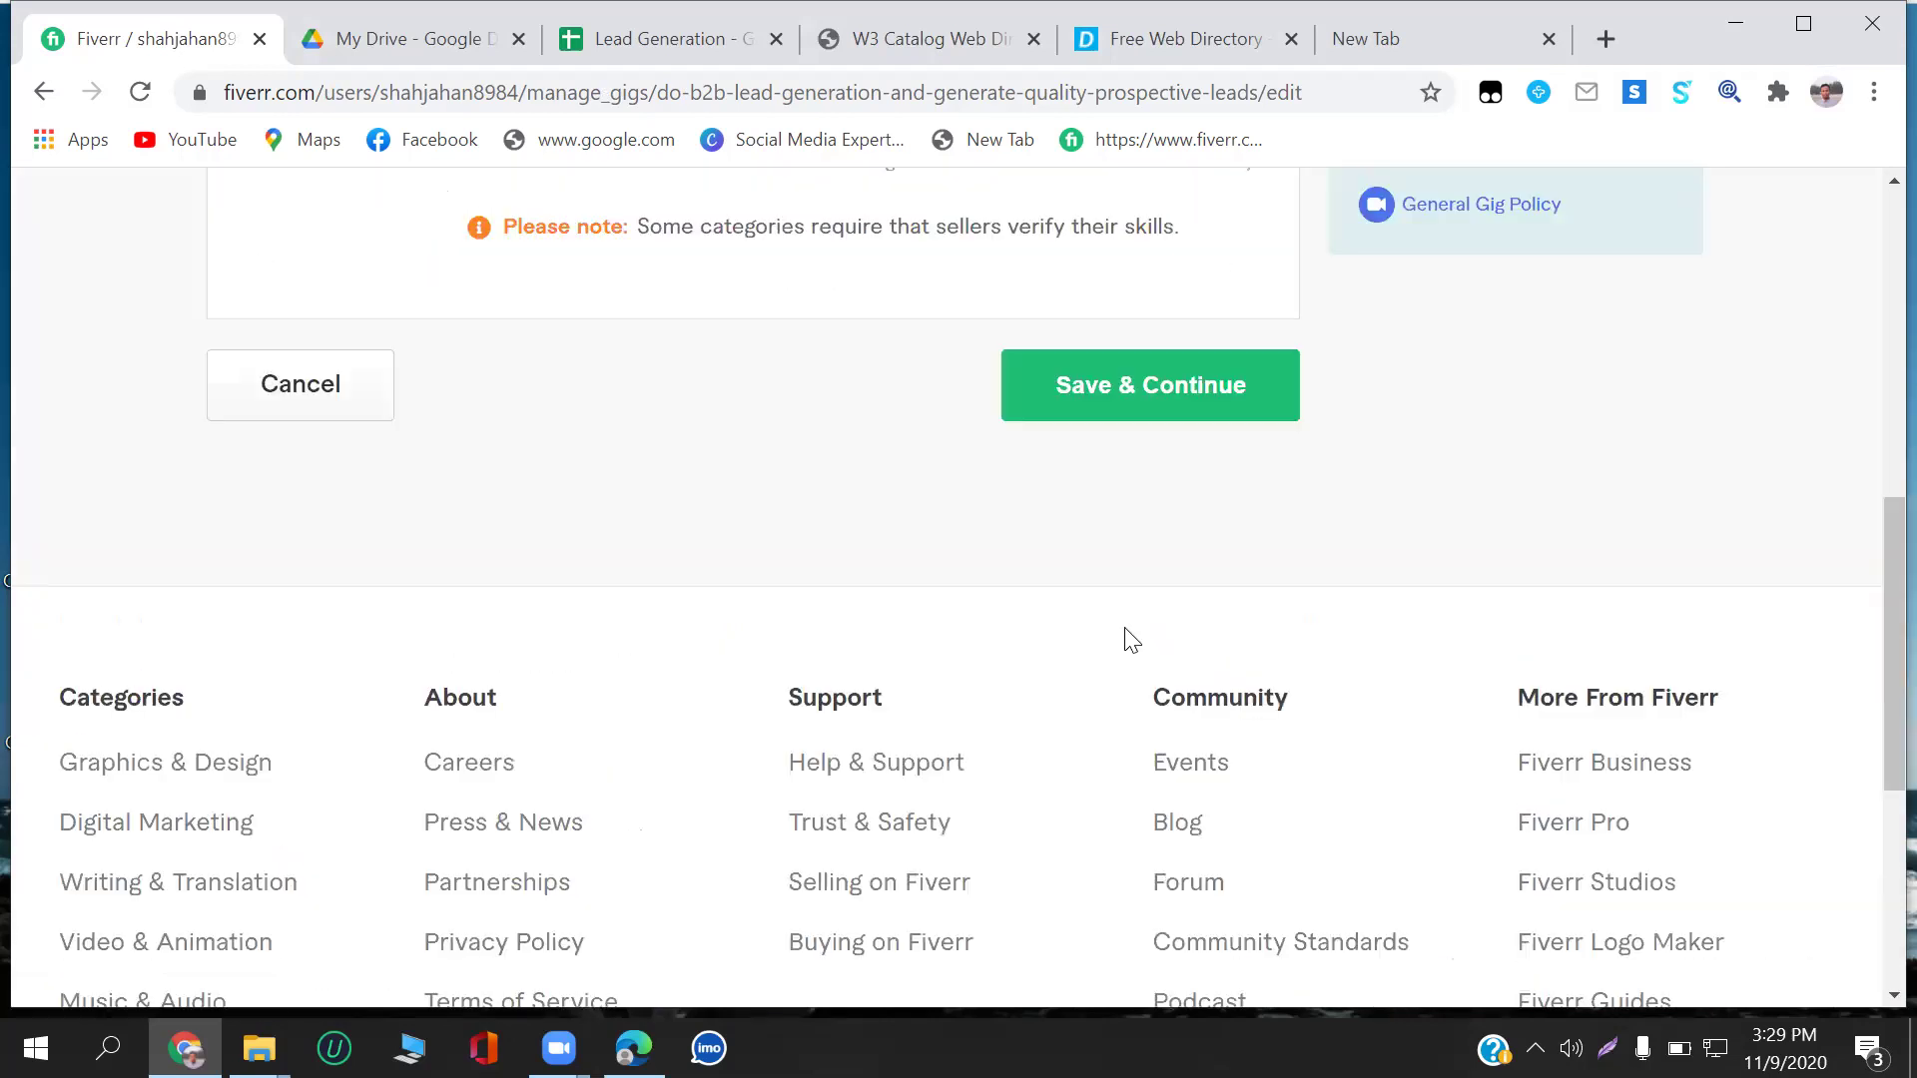
pyautogui.scroll(6, 1126, 639)
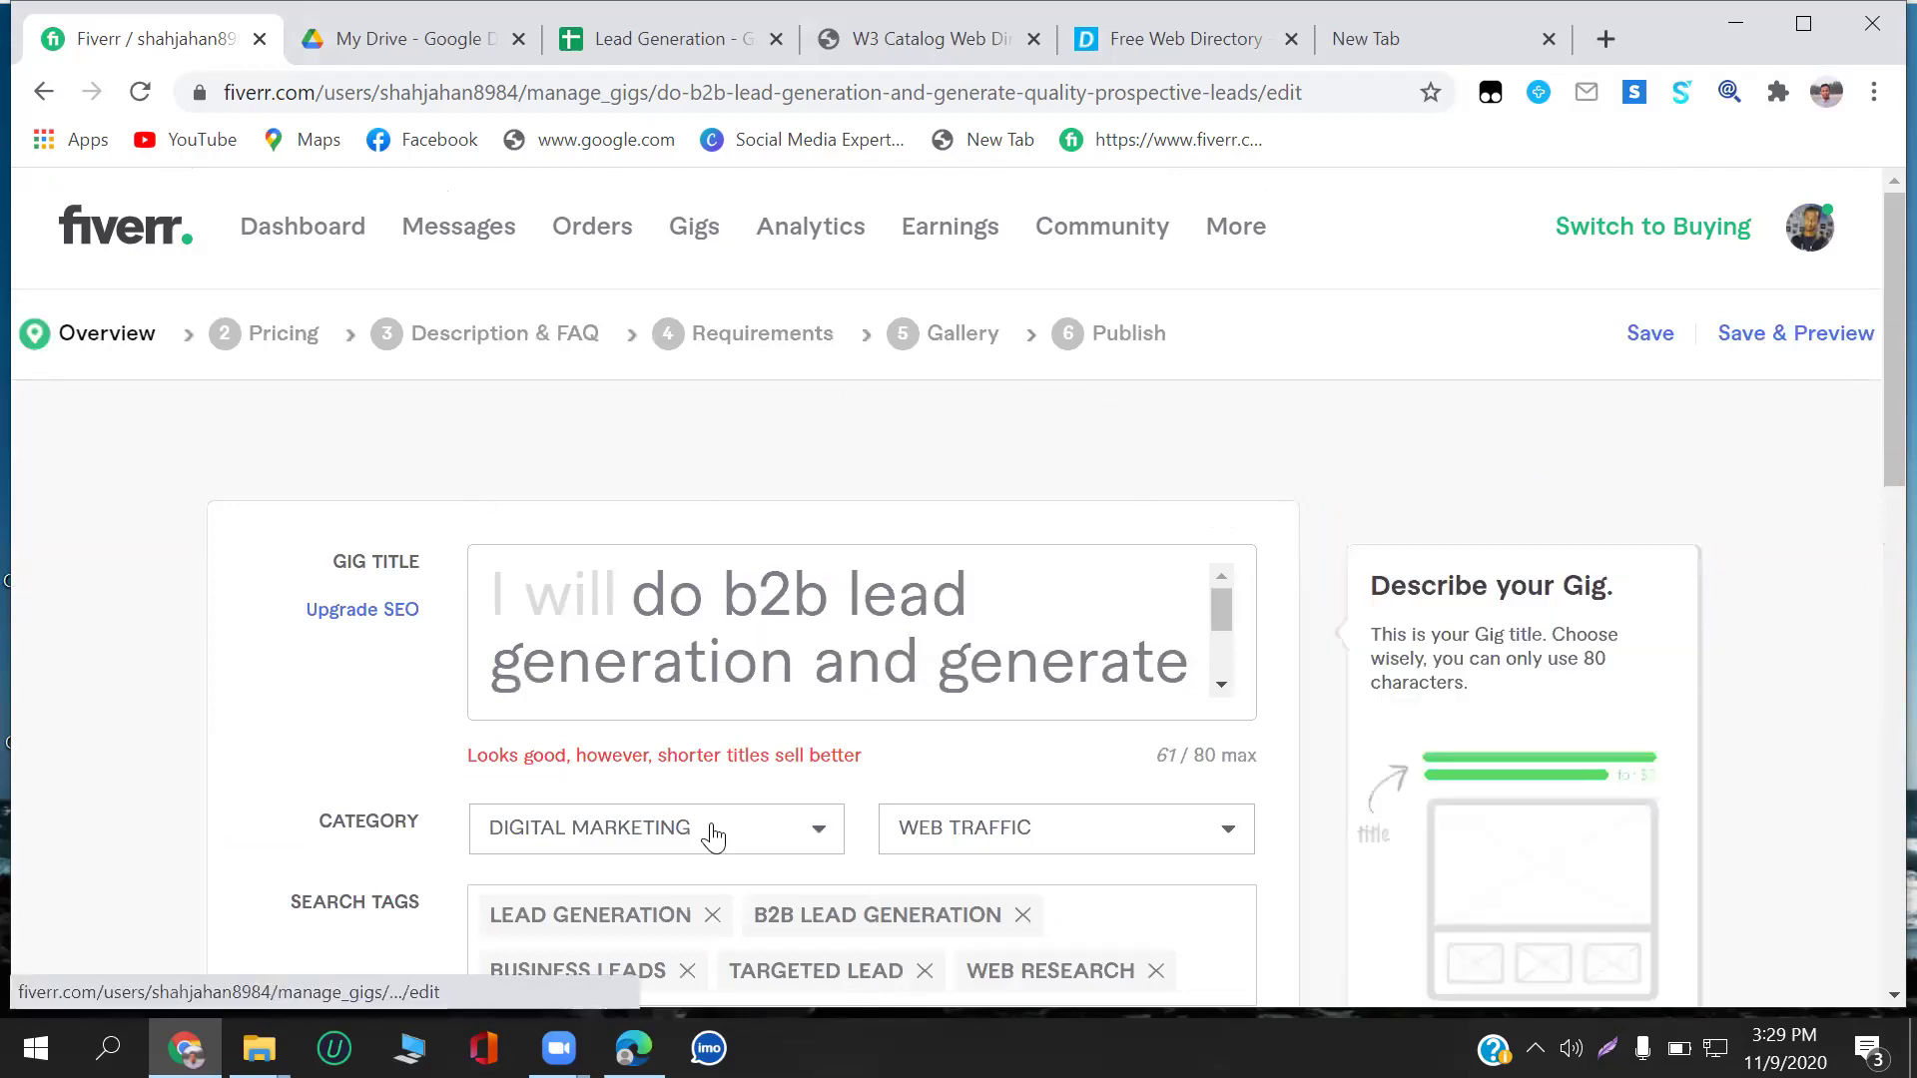
# Set the gig's category to Business and its subcategory to Lead Generation.
pyautogui.click(817, 842)
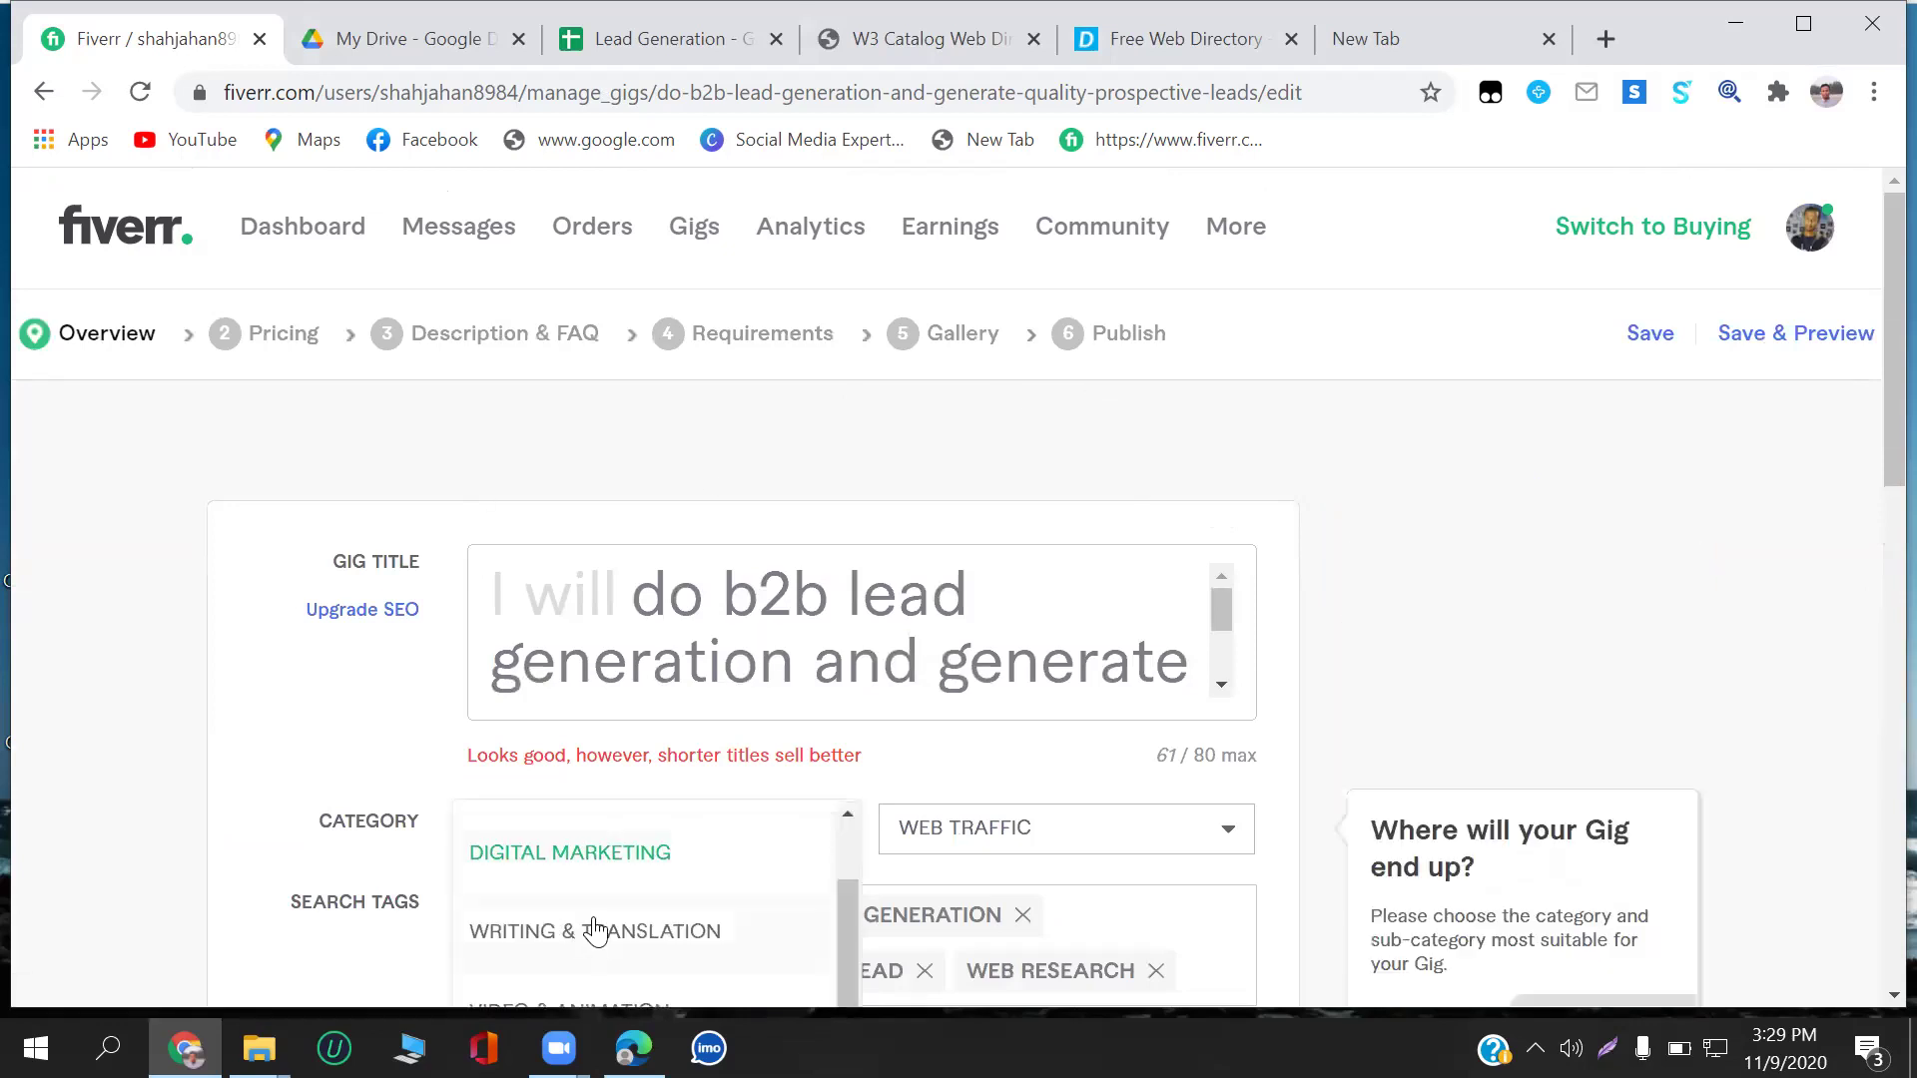
pyautogui.scroll(-8, 609, 924)
pyautogui.scroll(-2, 614, 928)
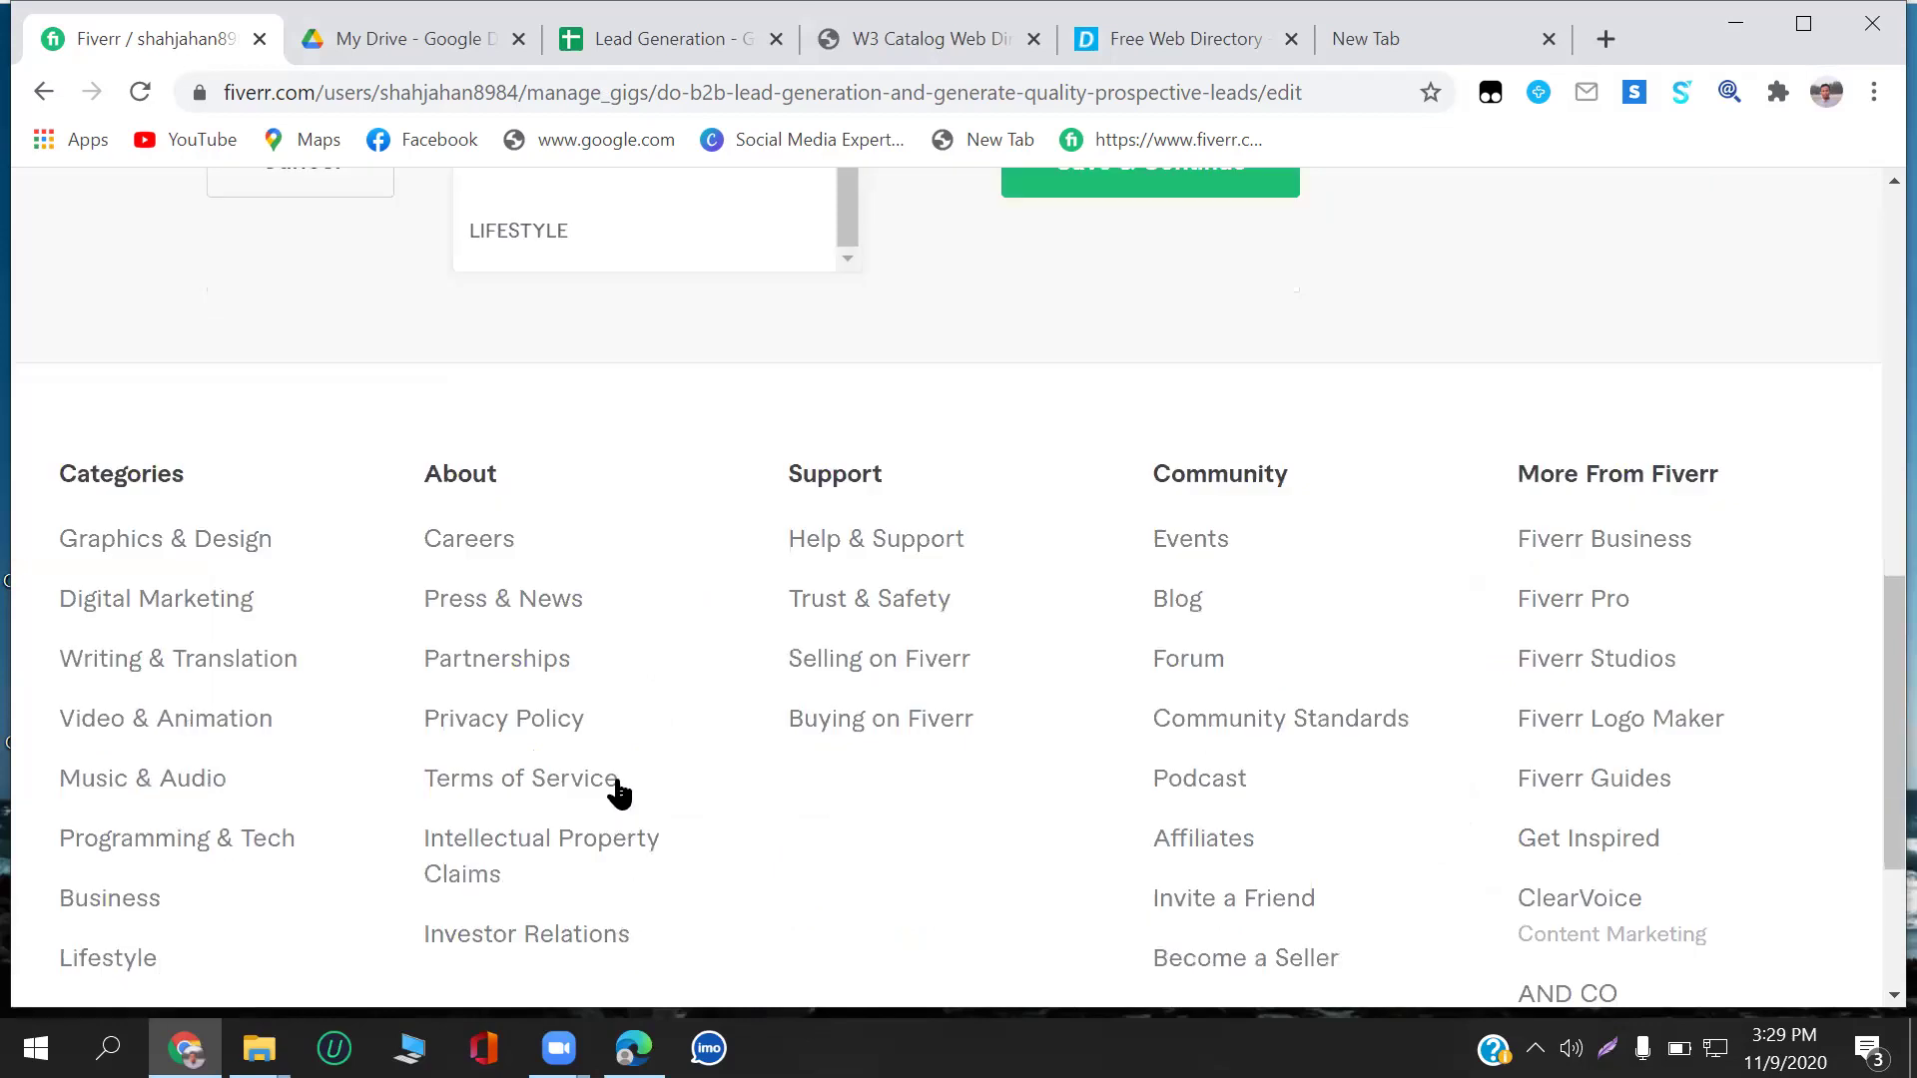
pyautogui.scroll(5, 620, 788)
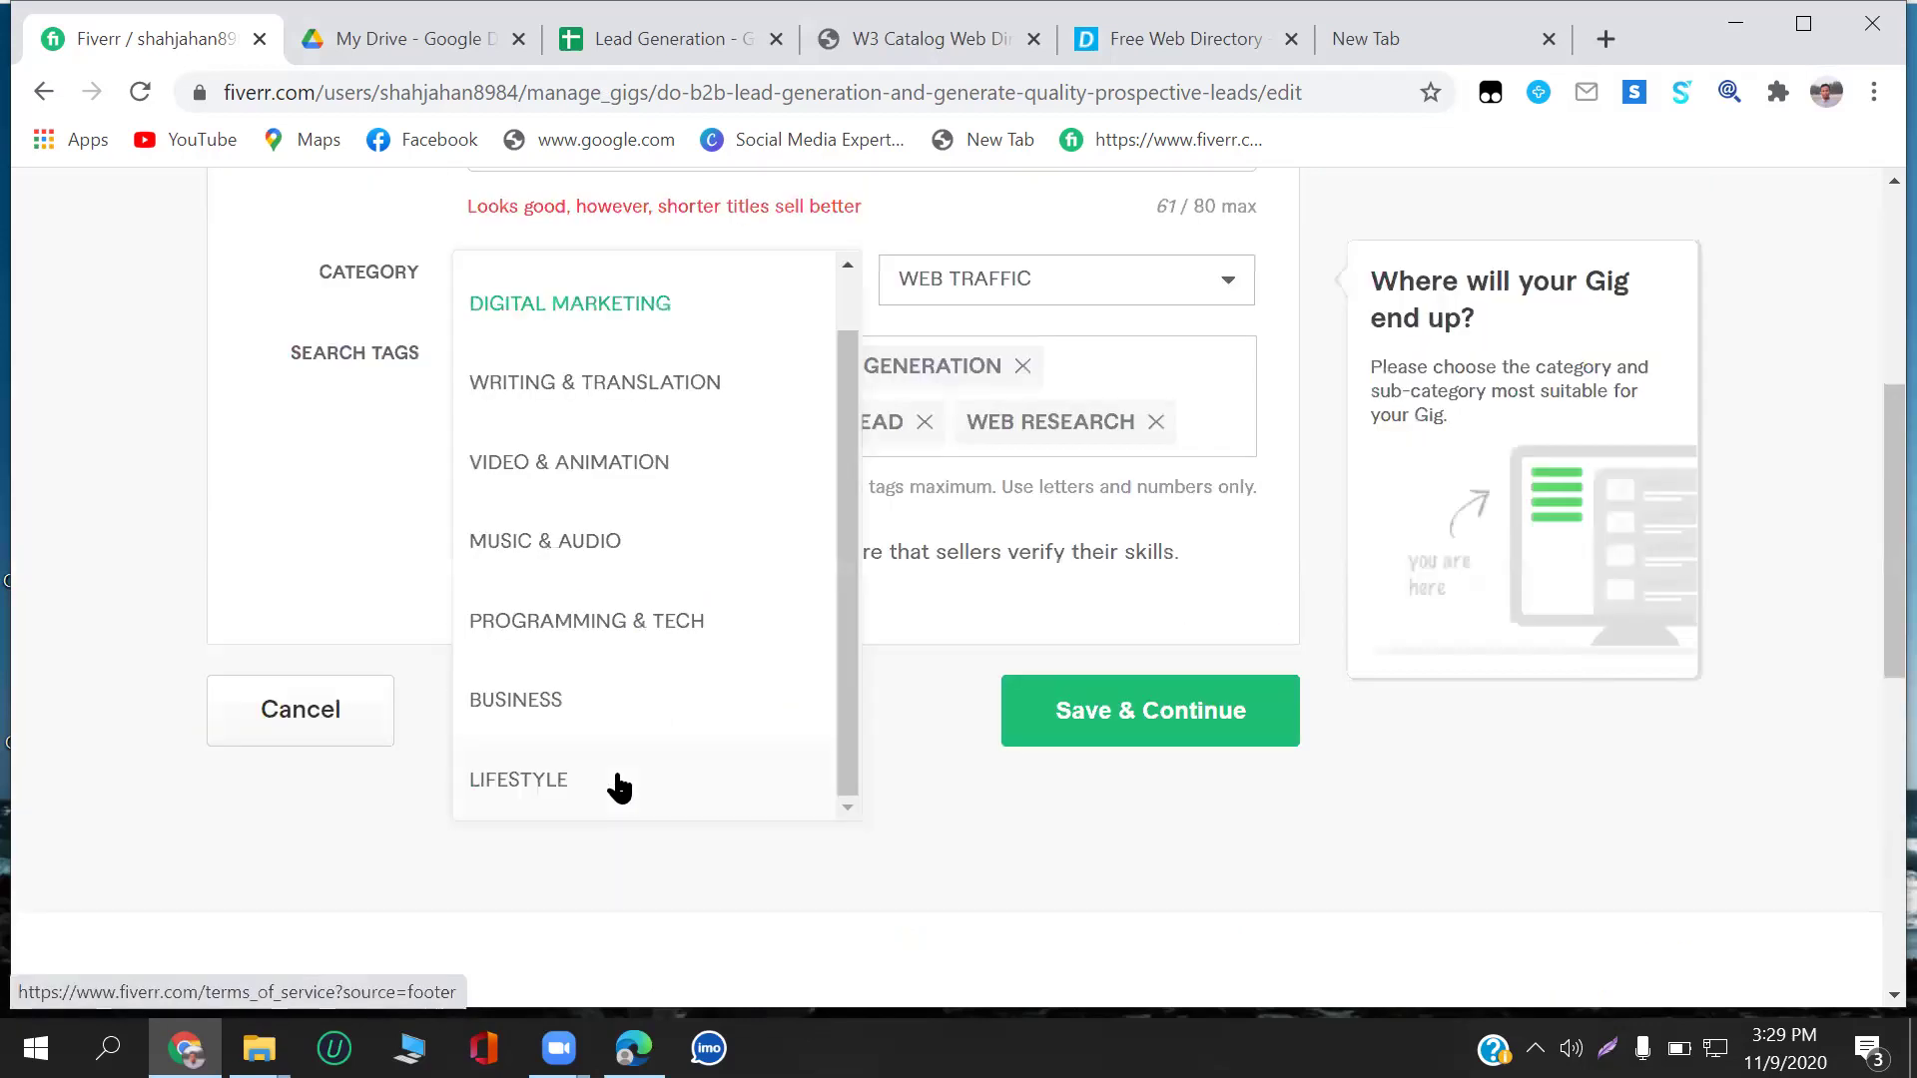
pyautogui.click(526, 702)
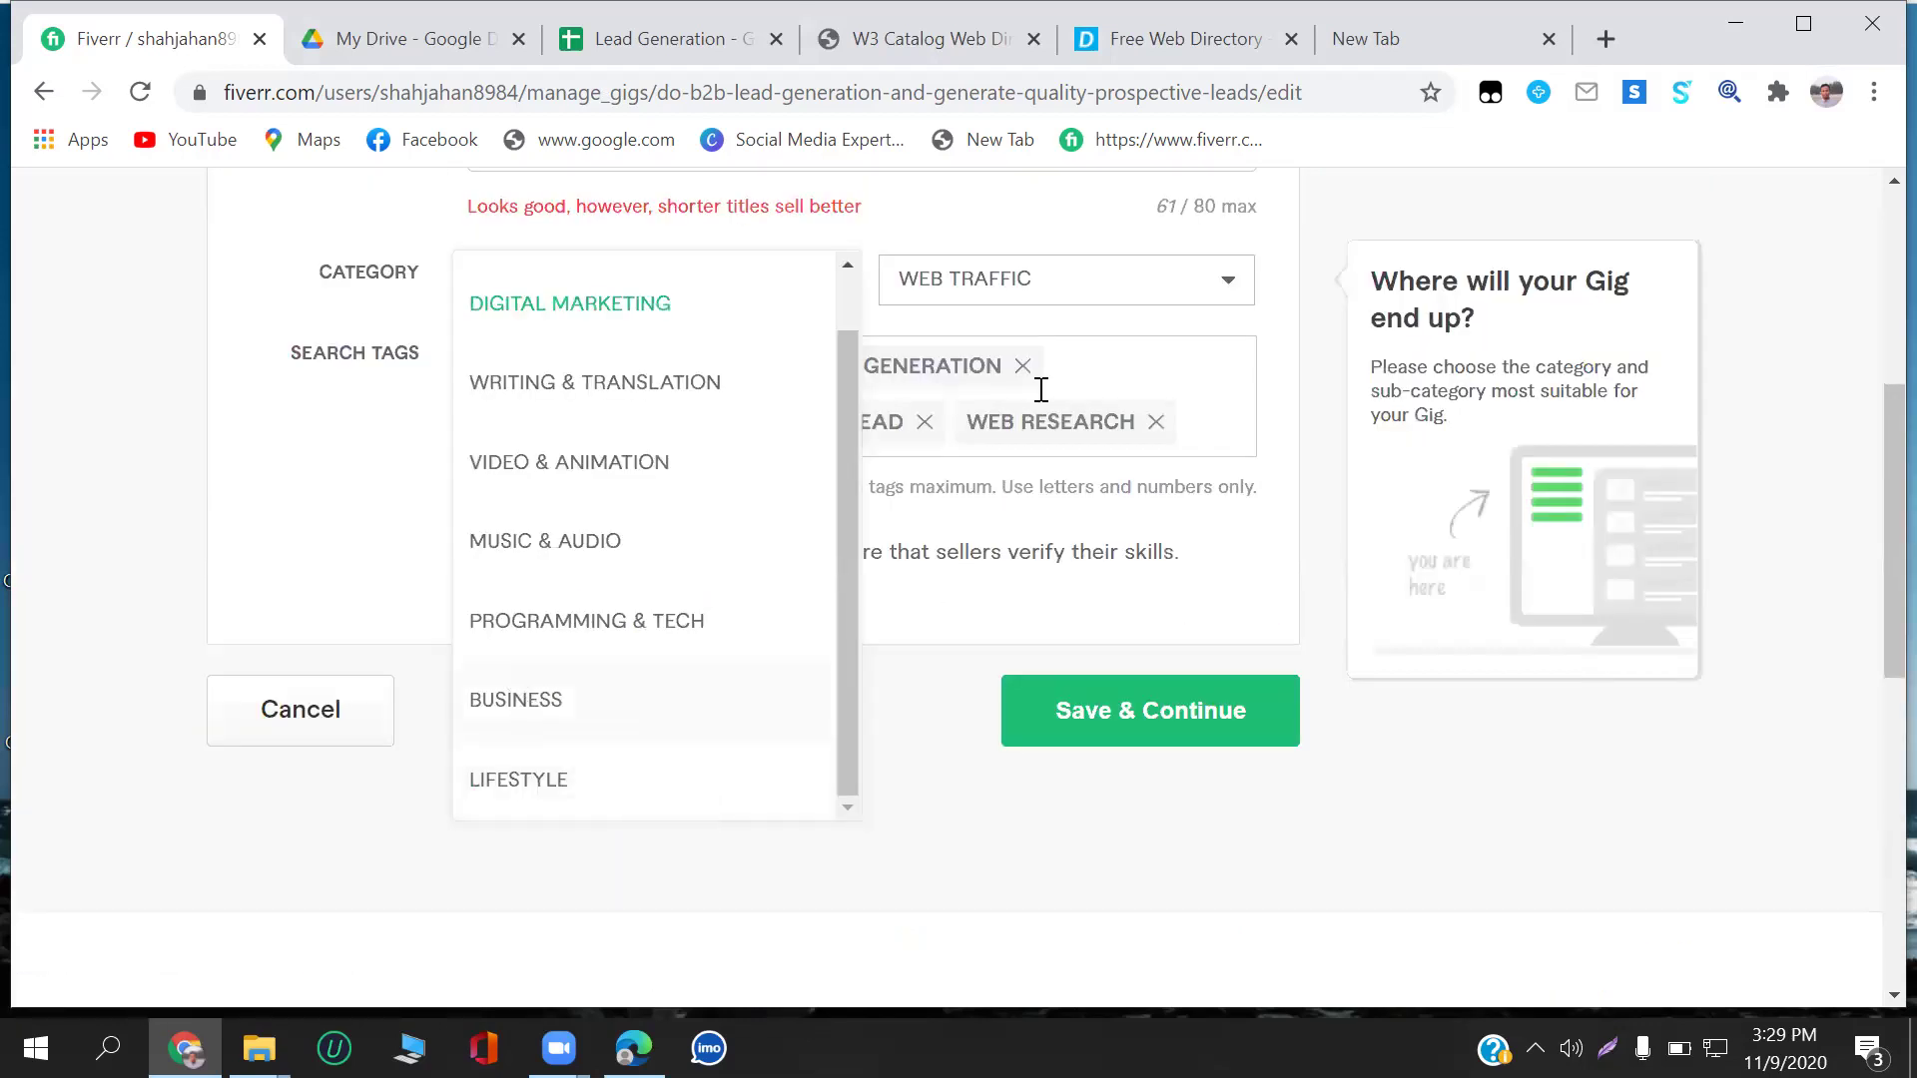
pyautogui.click(1221, 305)
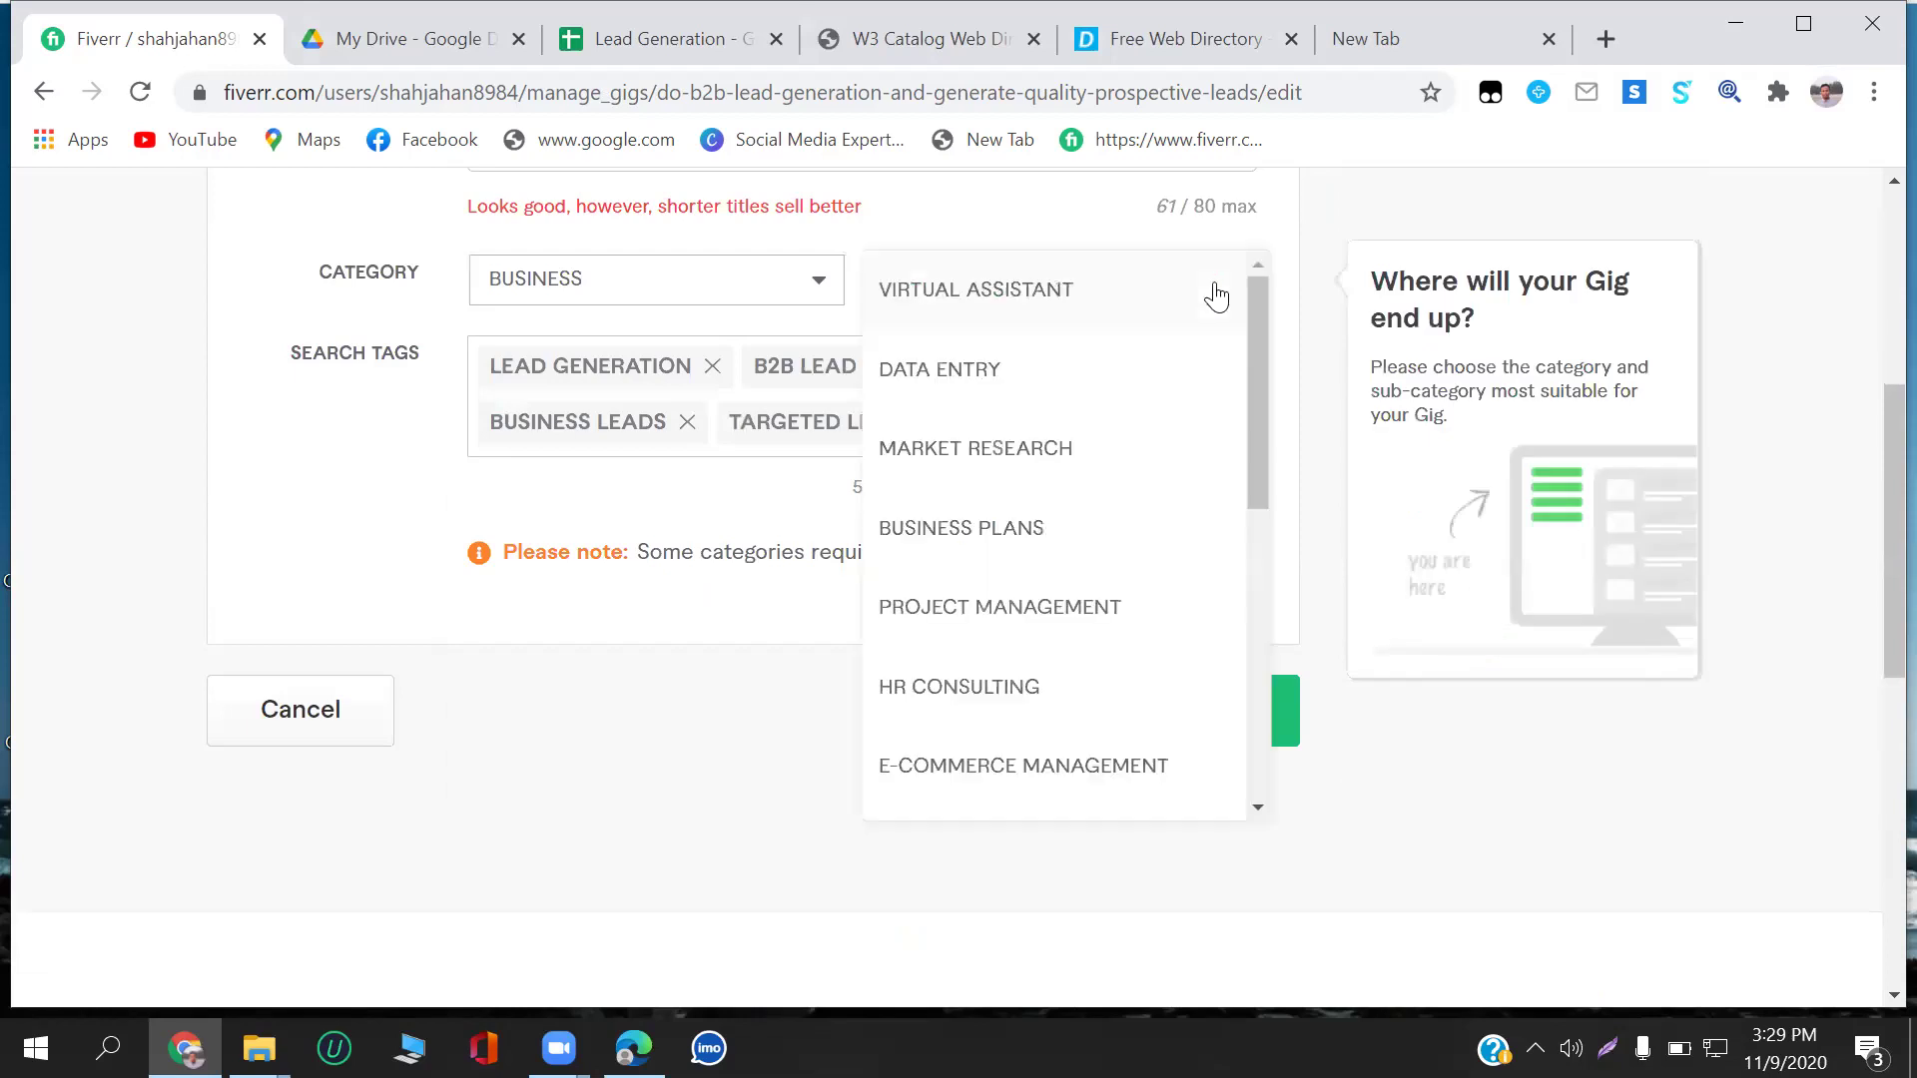
pyautogui.scroll(-5, 989, 648)
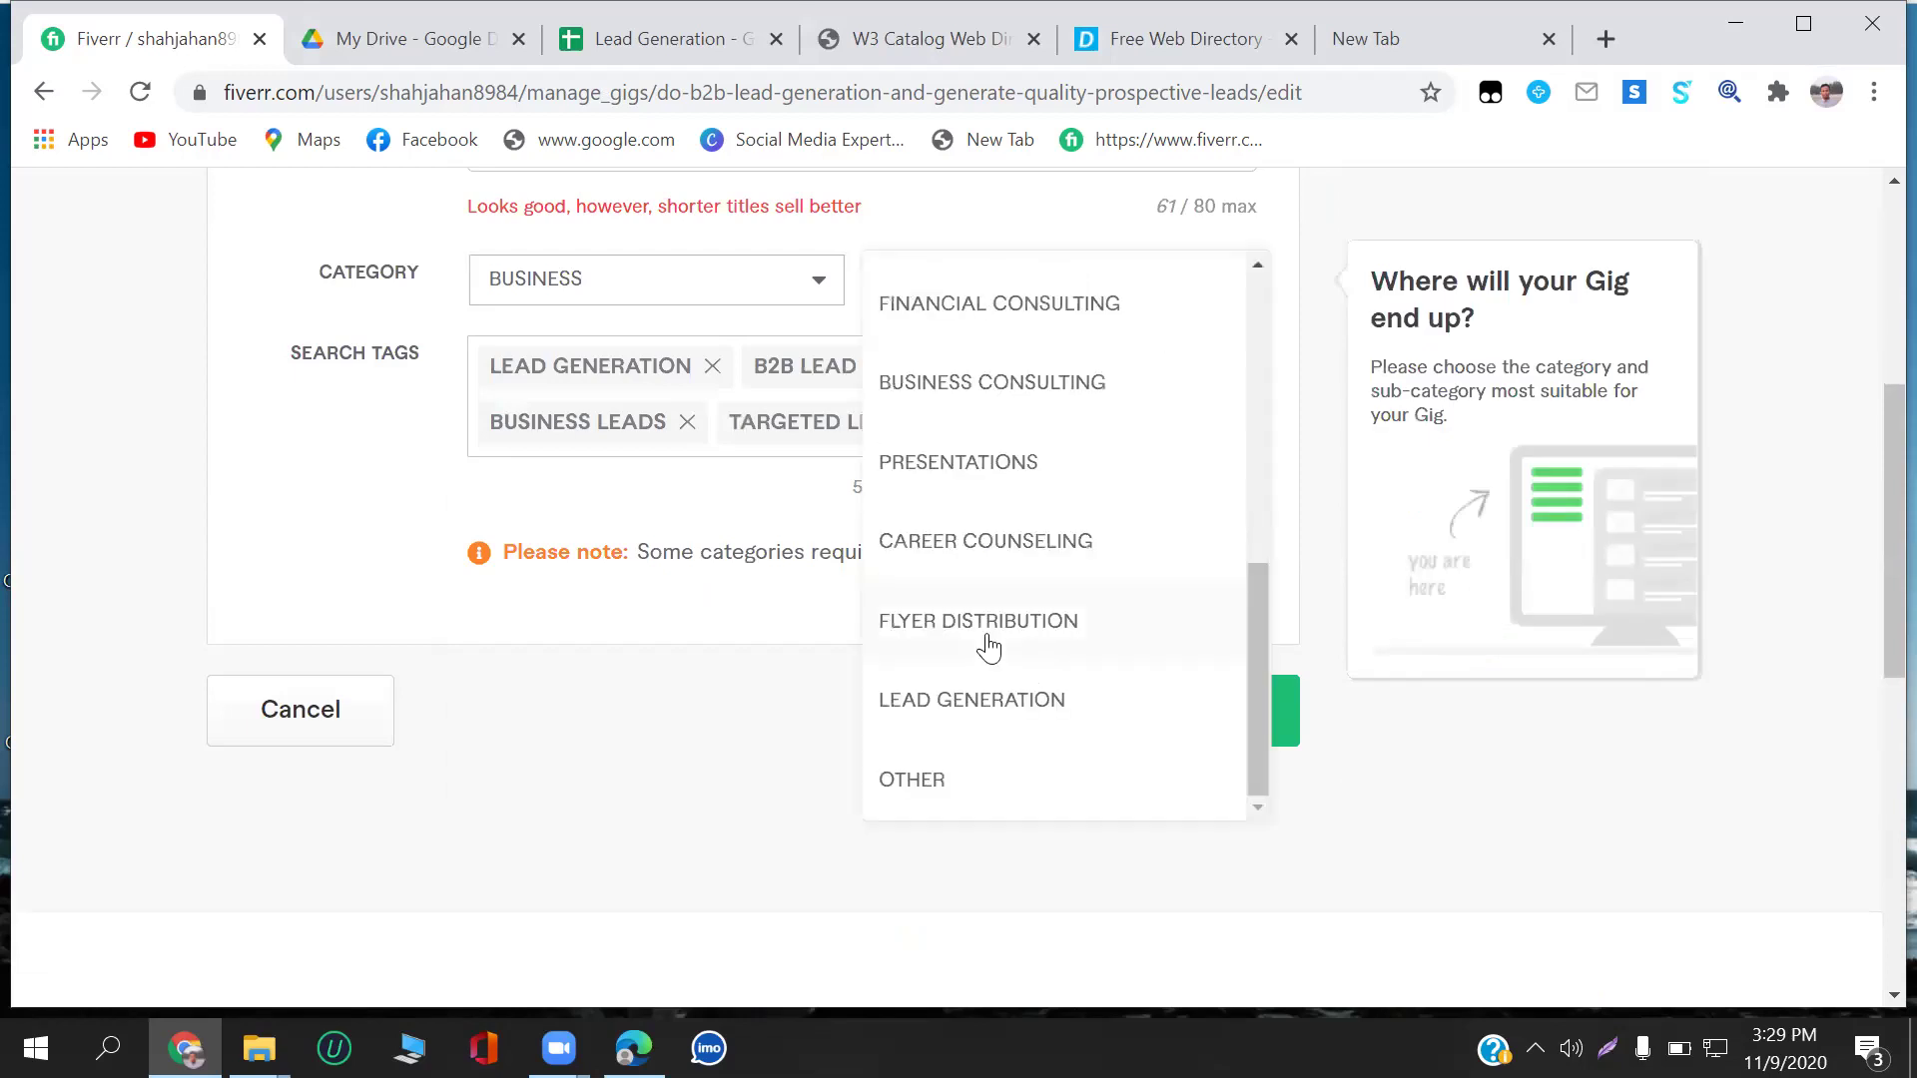
pyautogui.click(987, 703)
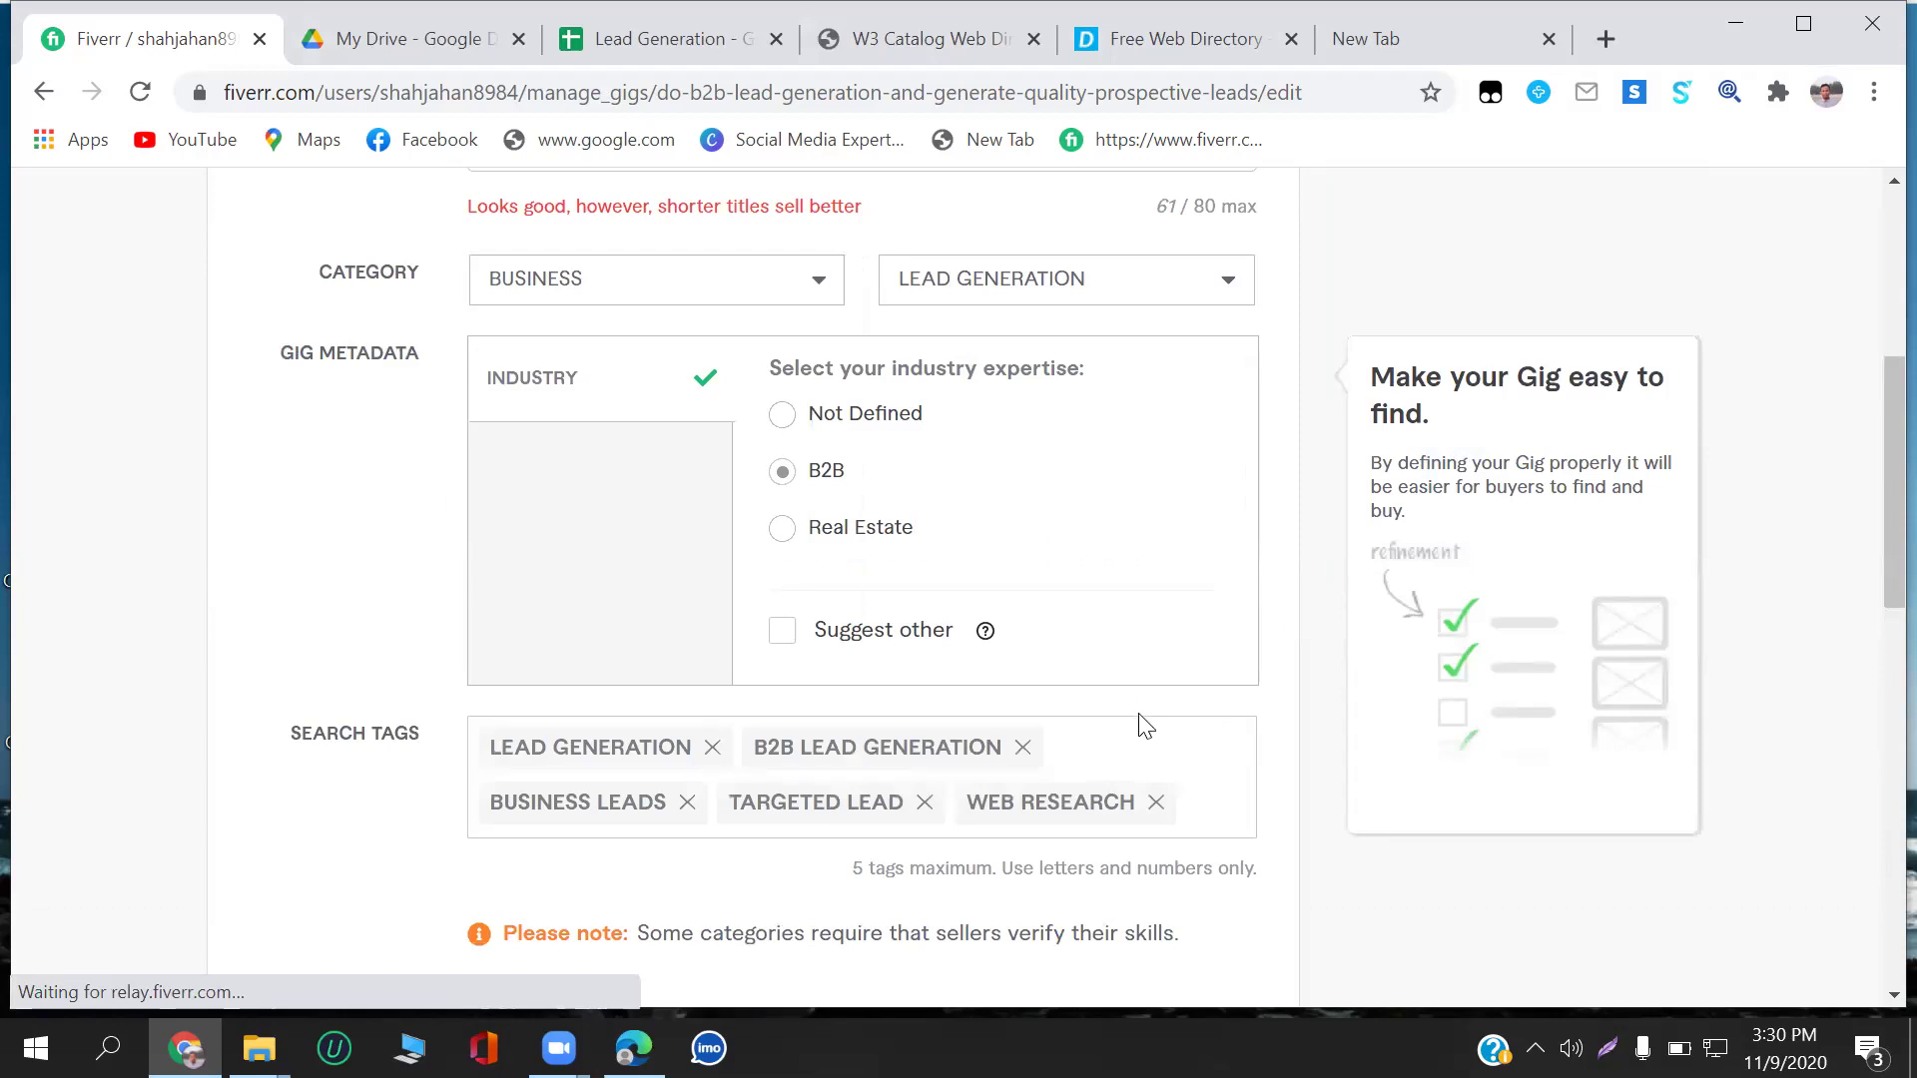
# Check the gig's industry metadata and search tags, and save the overview to continue to pricing.
pyautogui.scroll(-10, 1146, 726)
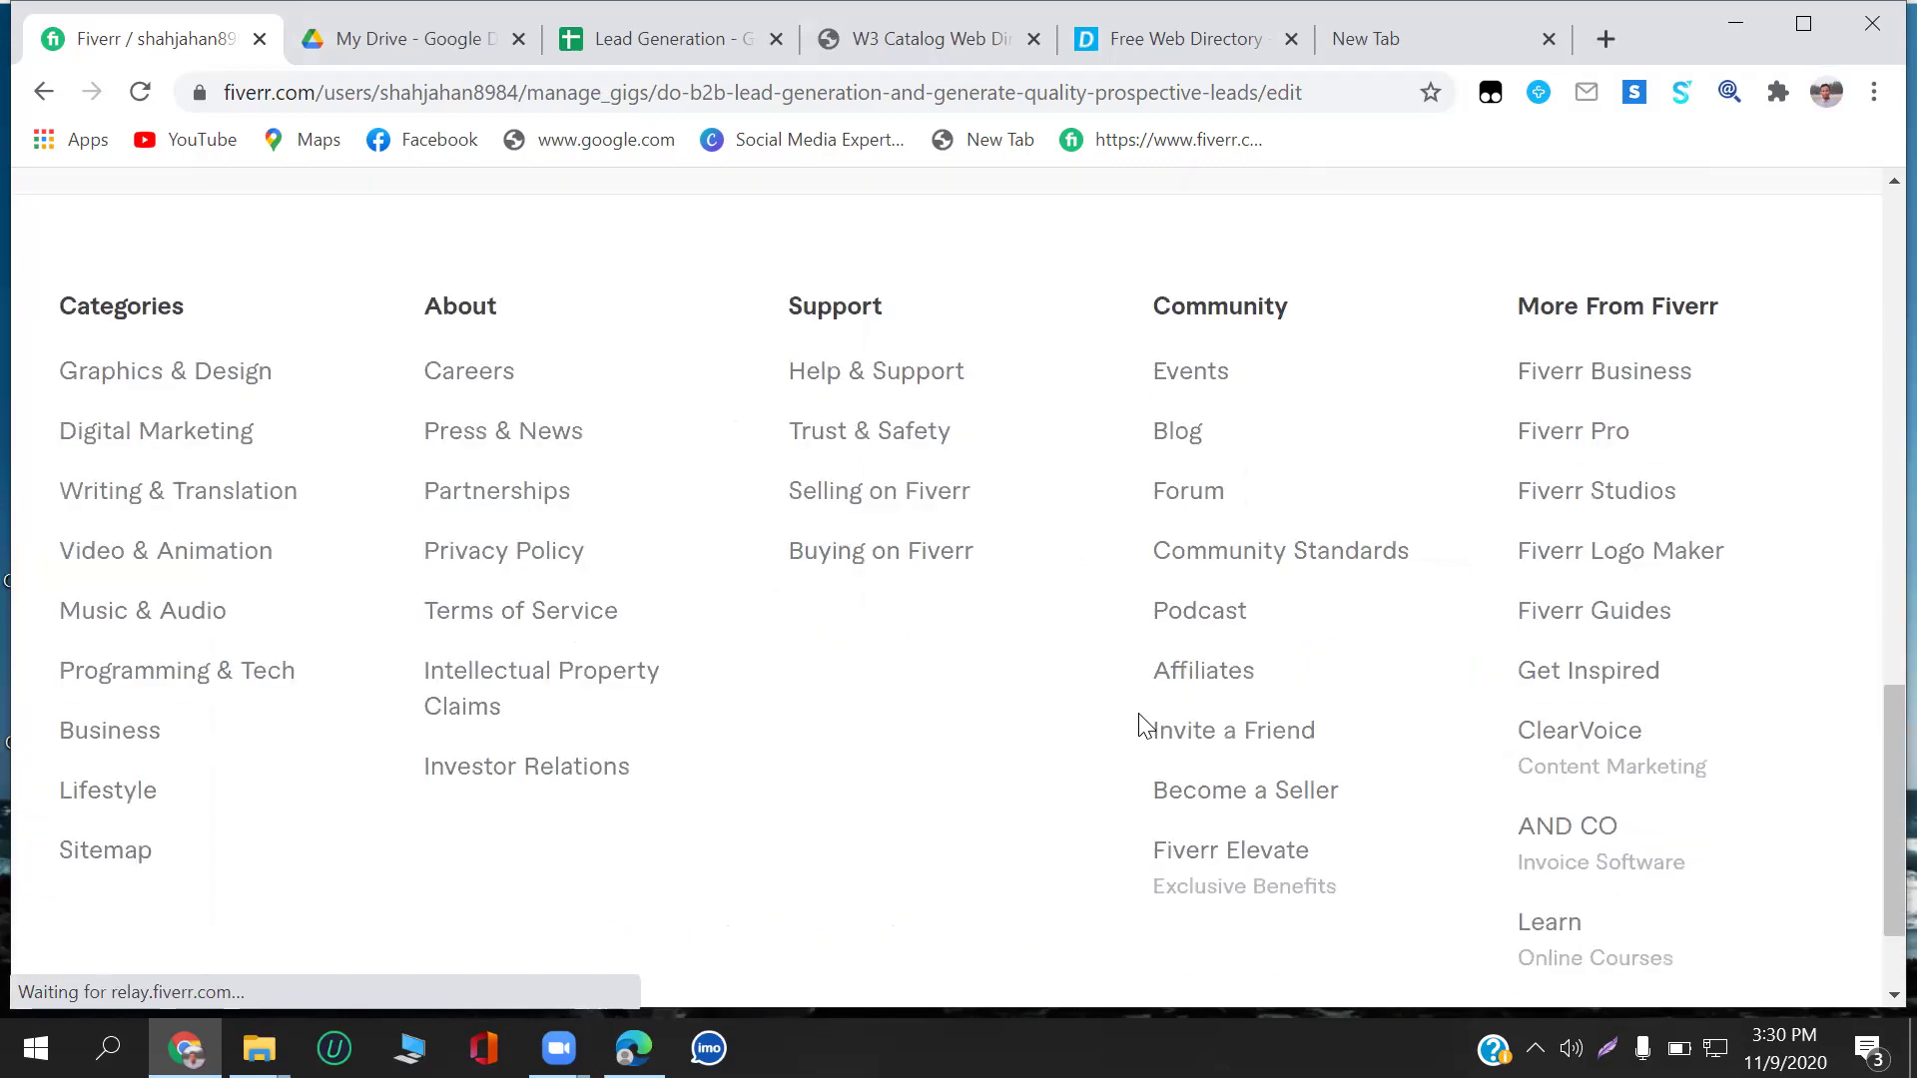
pyautogui.scroll(10, 1145, 726)
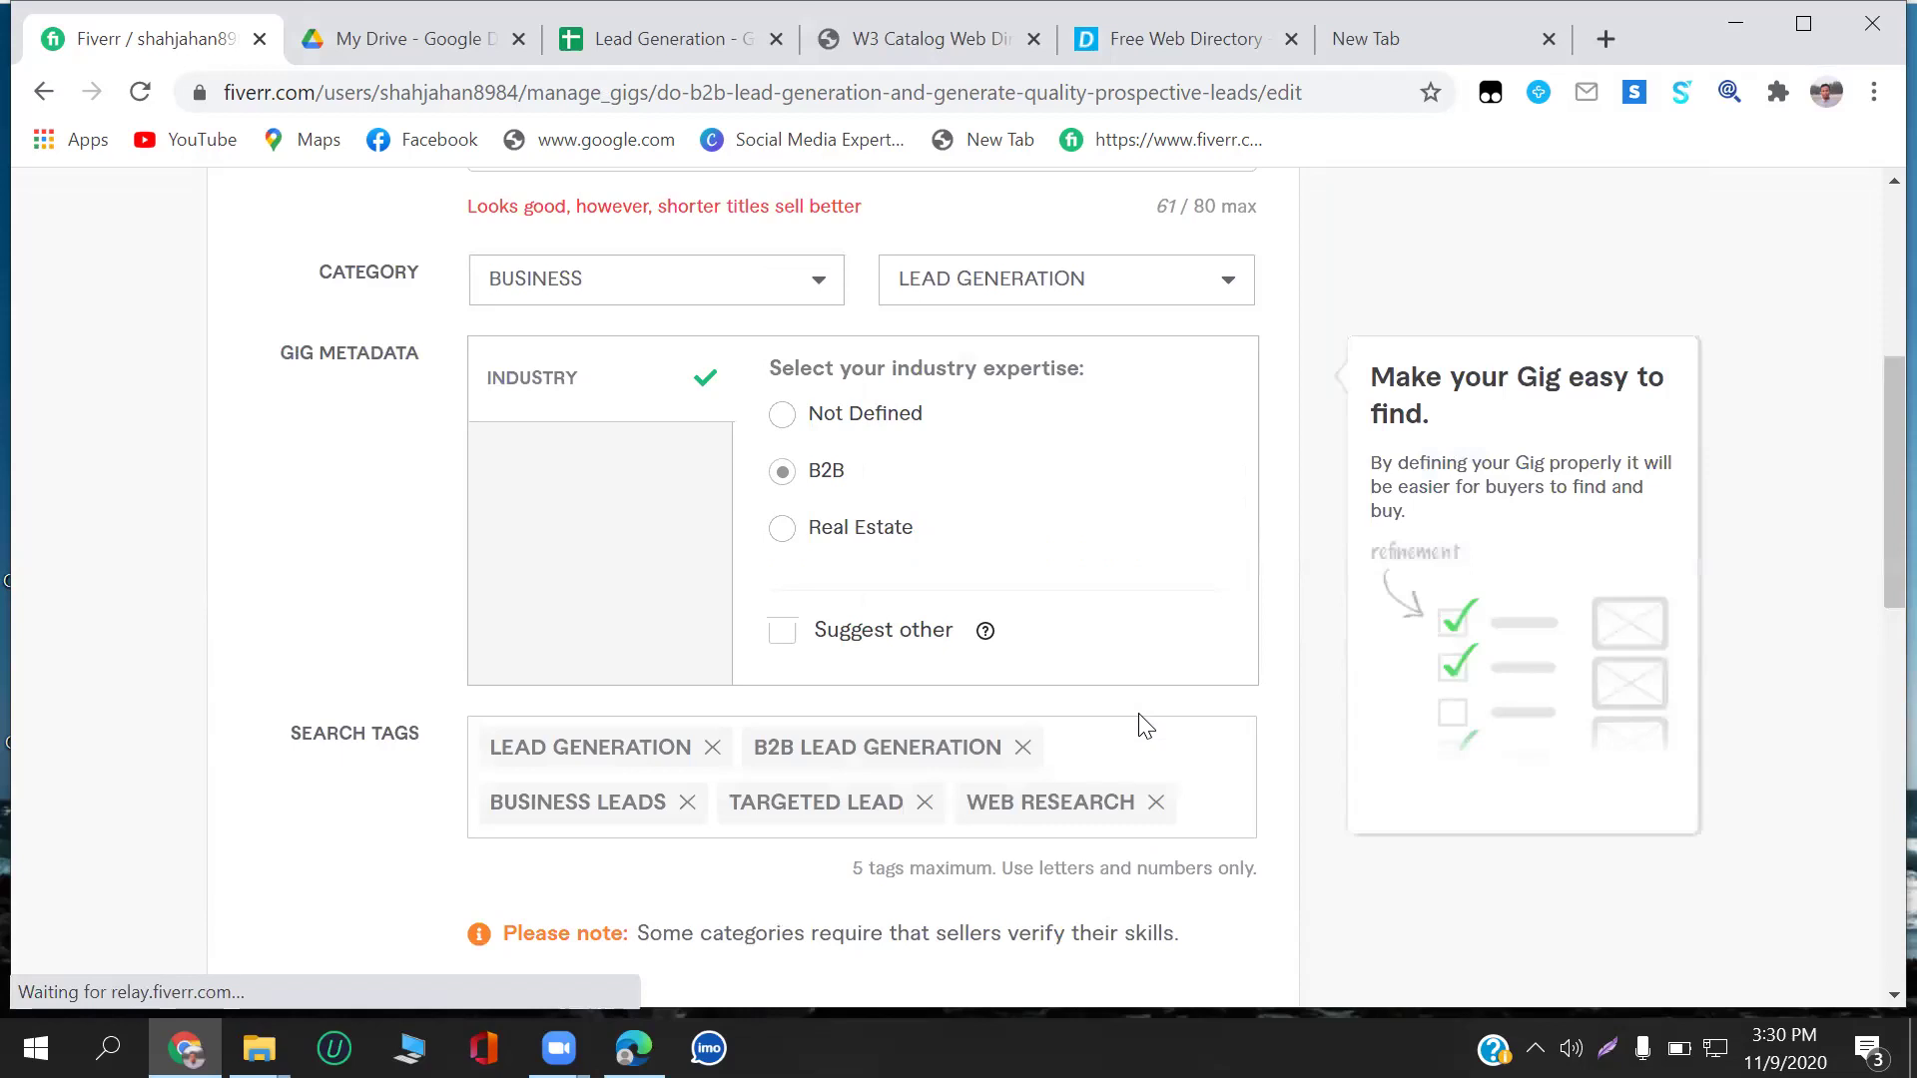
pyautogui.scroll(-5, 1145, 726)
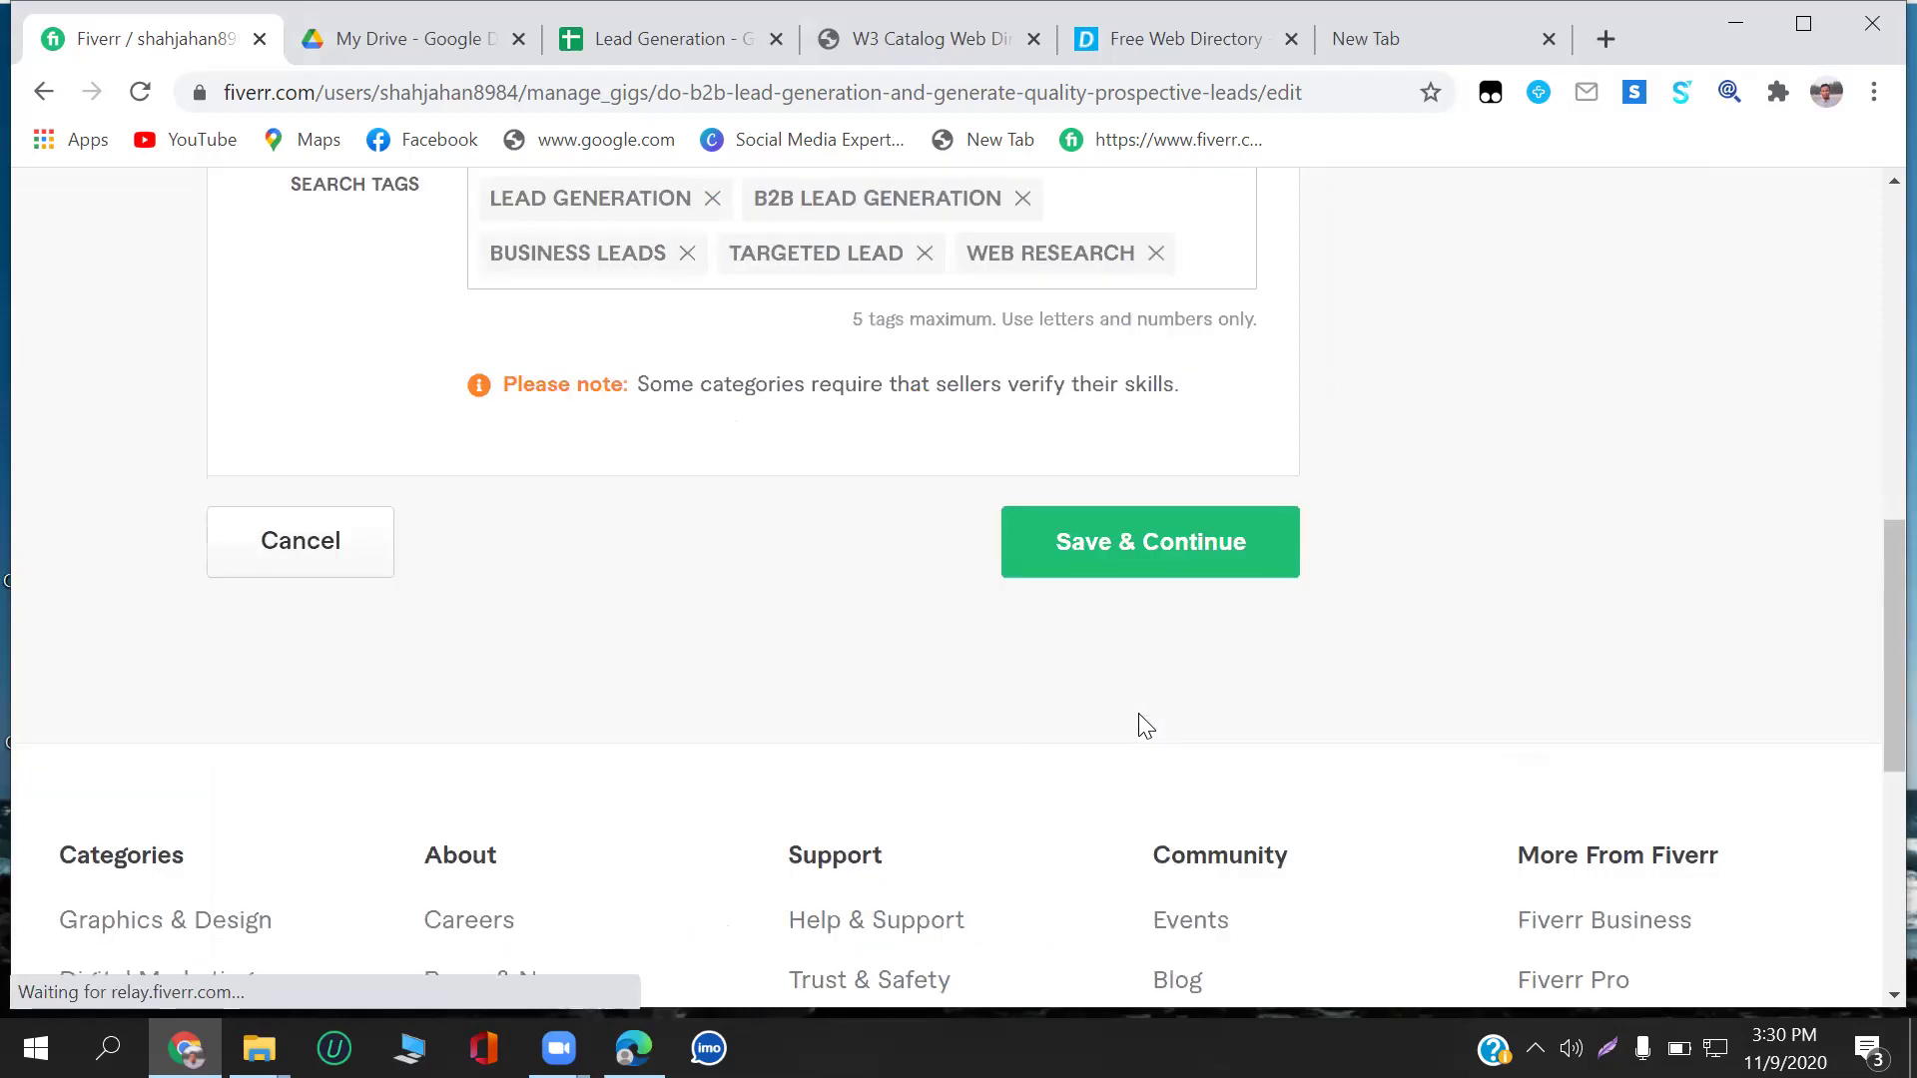
pyautogui.click(1143, 562)
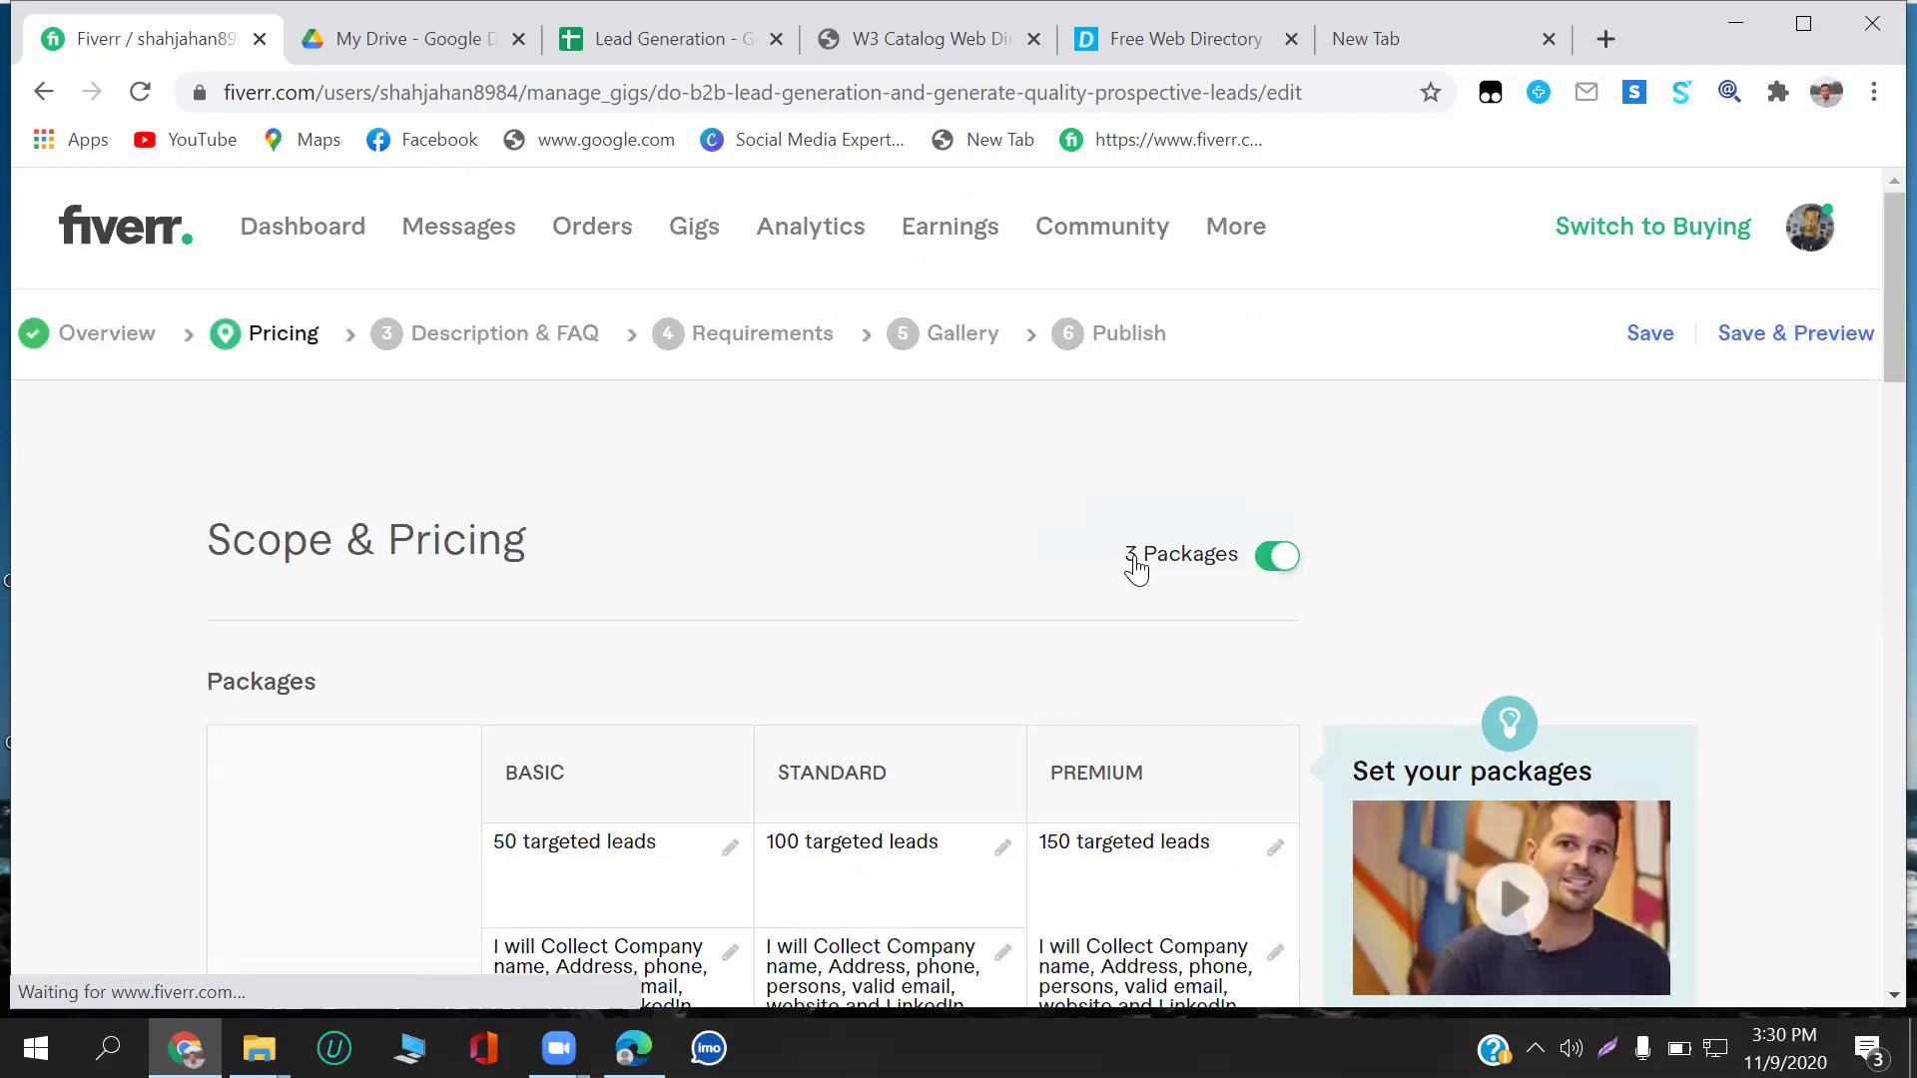
# Review the package pricing table and clear the Cold Calls values of the Basic and Standard packages.
pyautogui.scroll(-10, 1138, 569)
pyautogui.scroll(-5, 1144, 577)
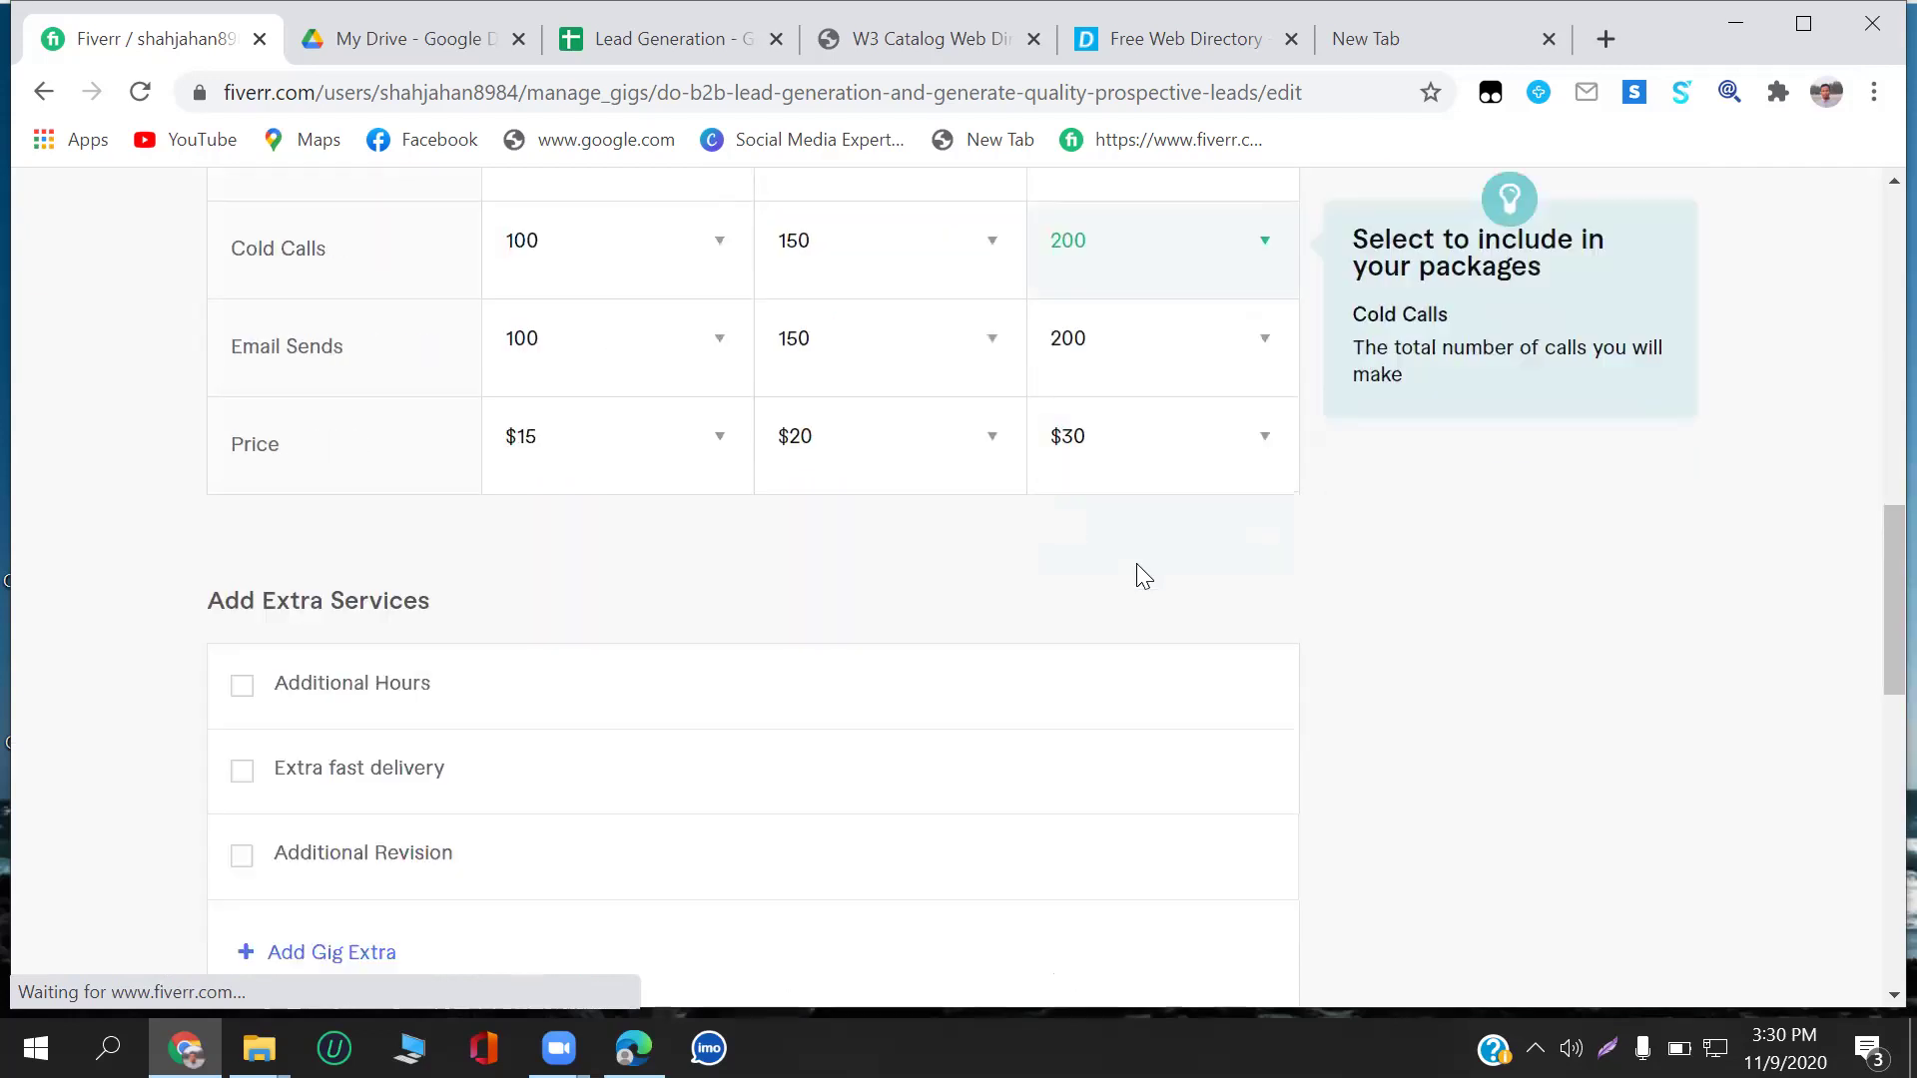
pyautogui.scroll(5, 1144, 577)
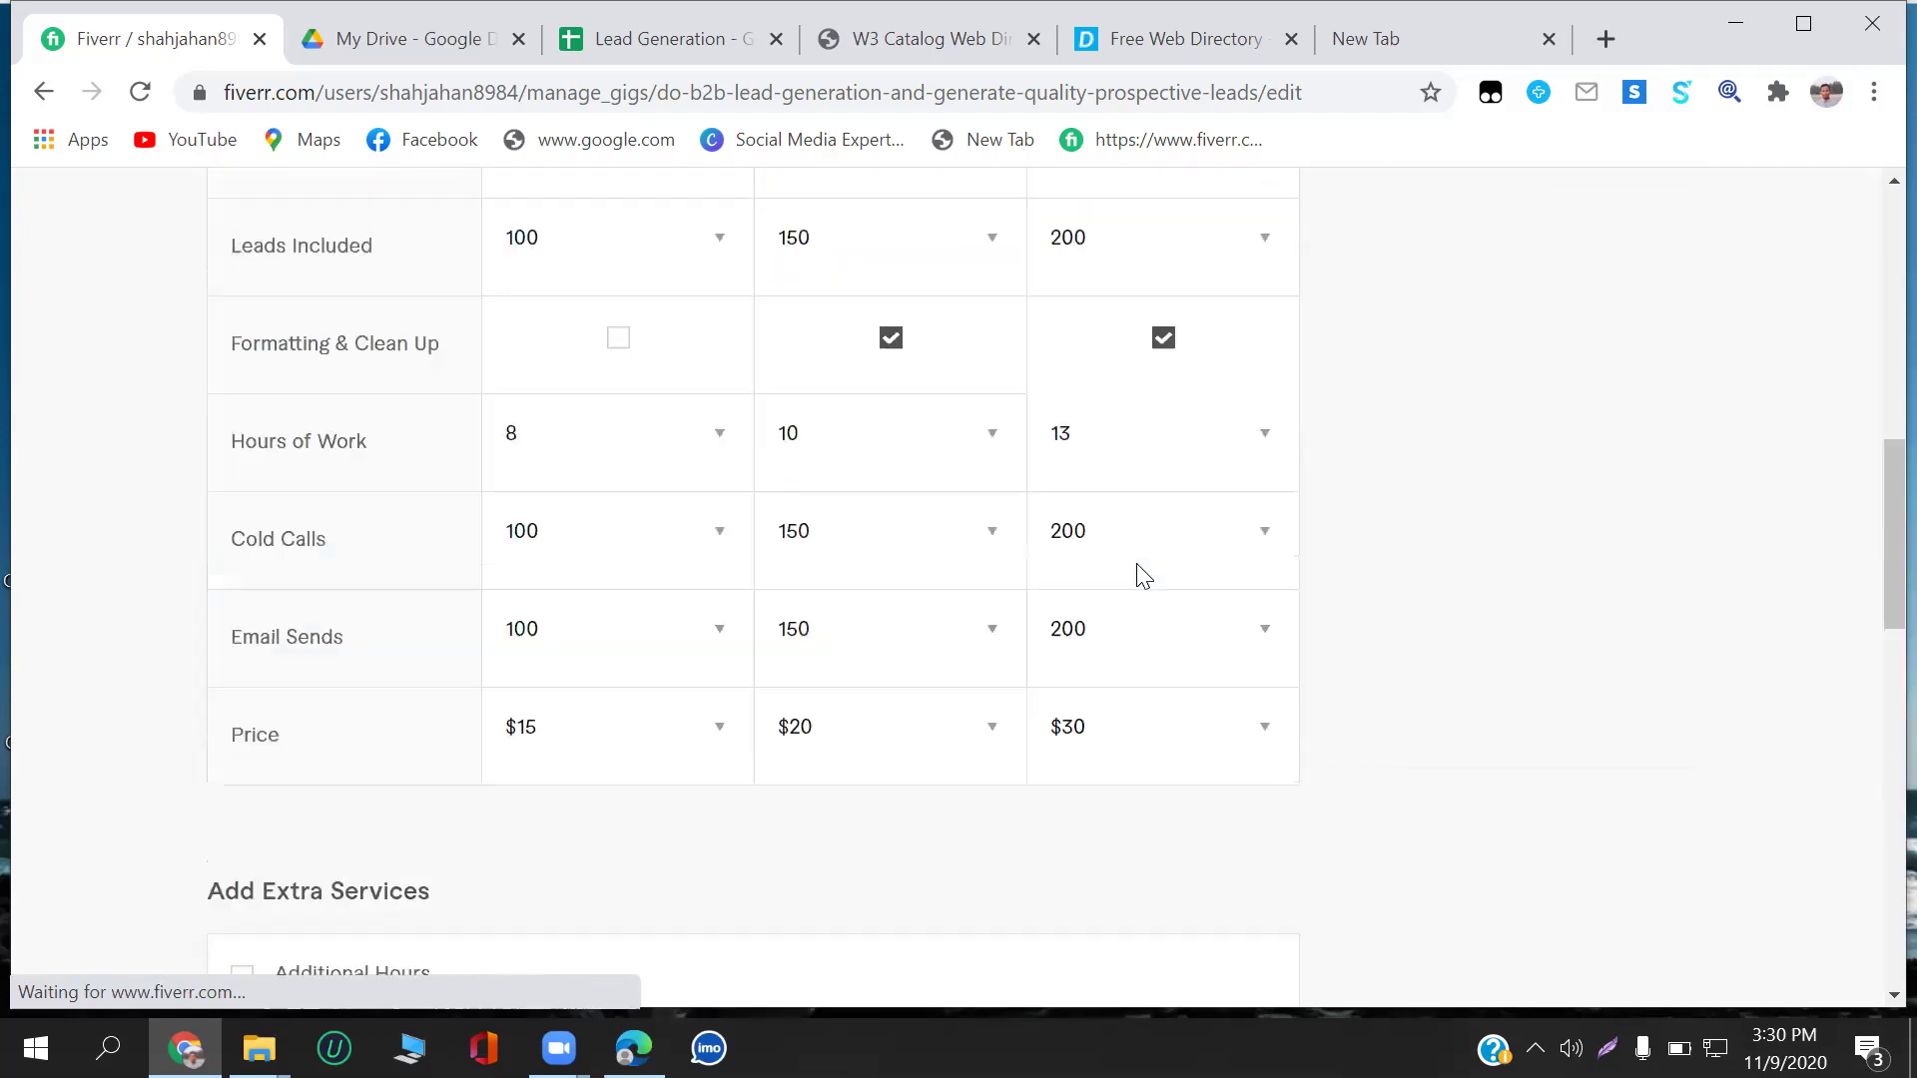
pyautogui.click(717, 534)
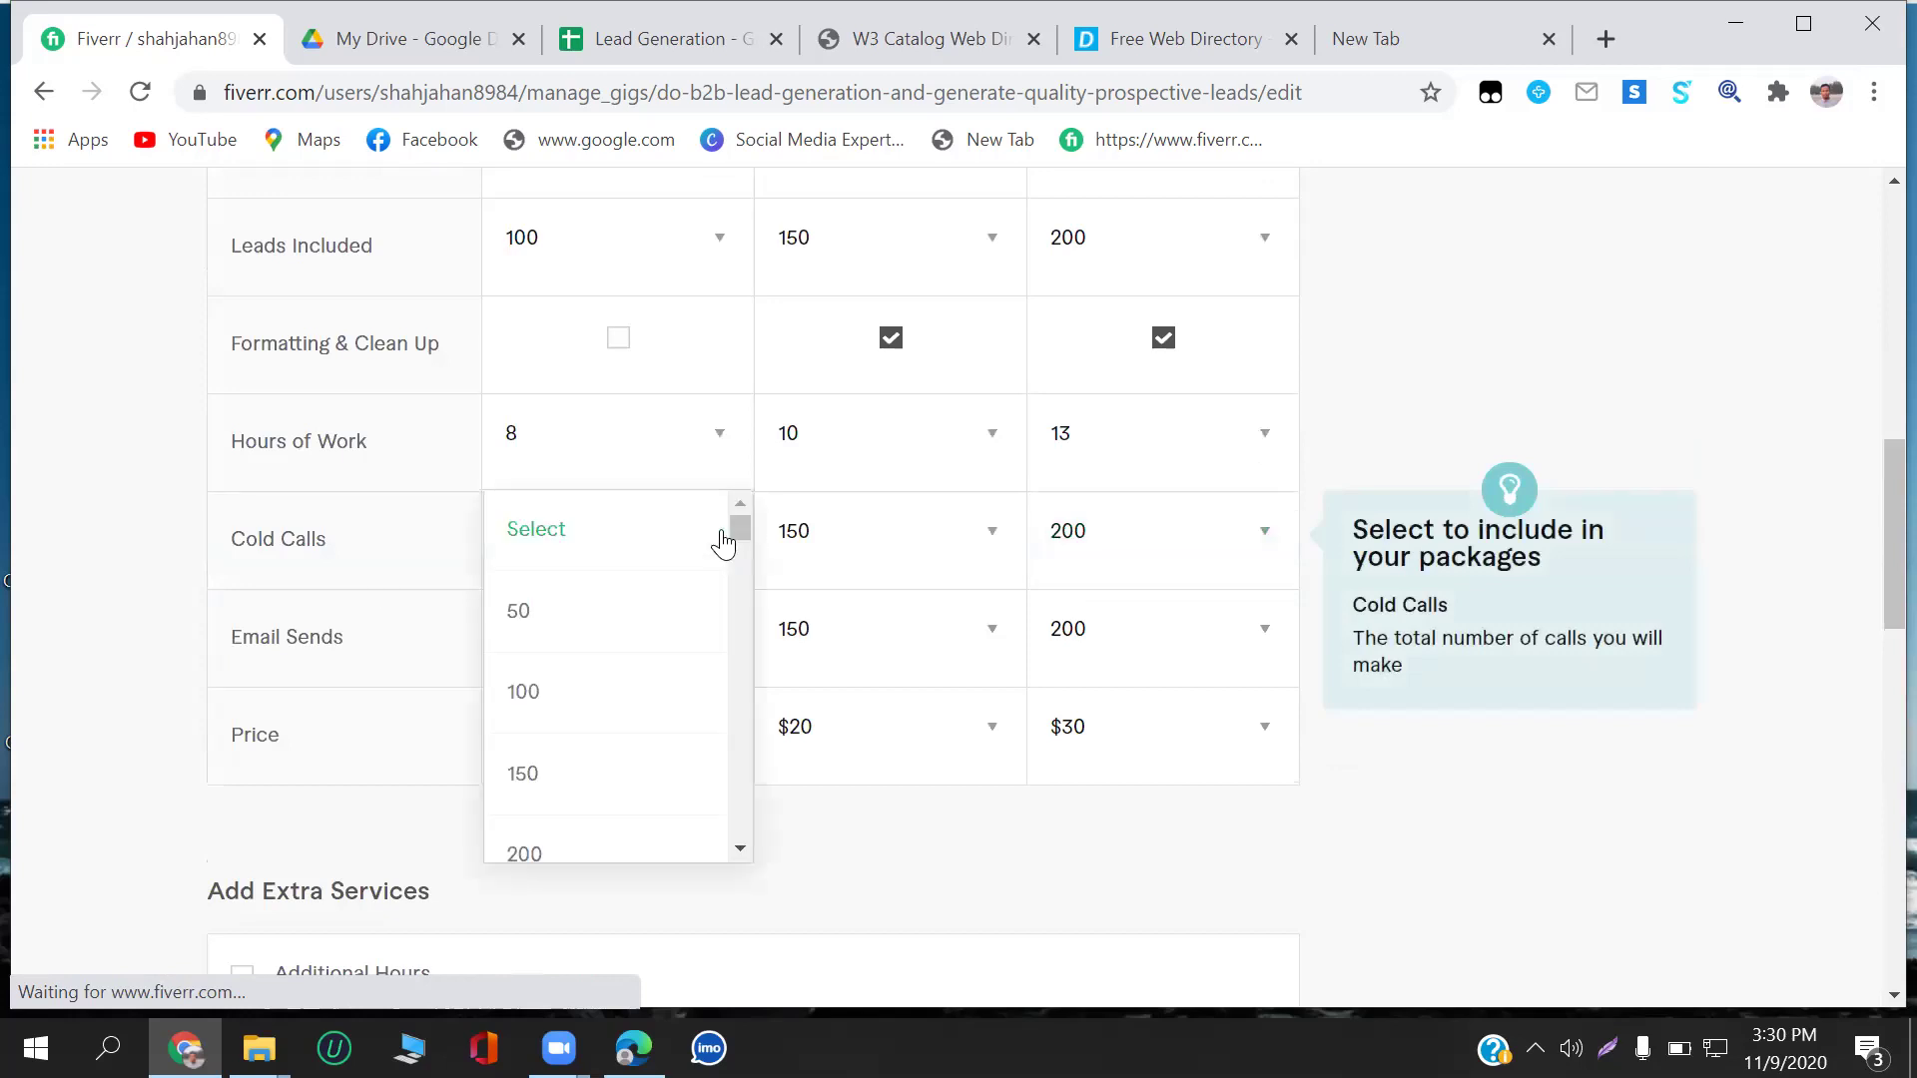
pyautogui.click(578, 533)
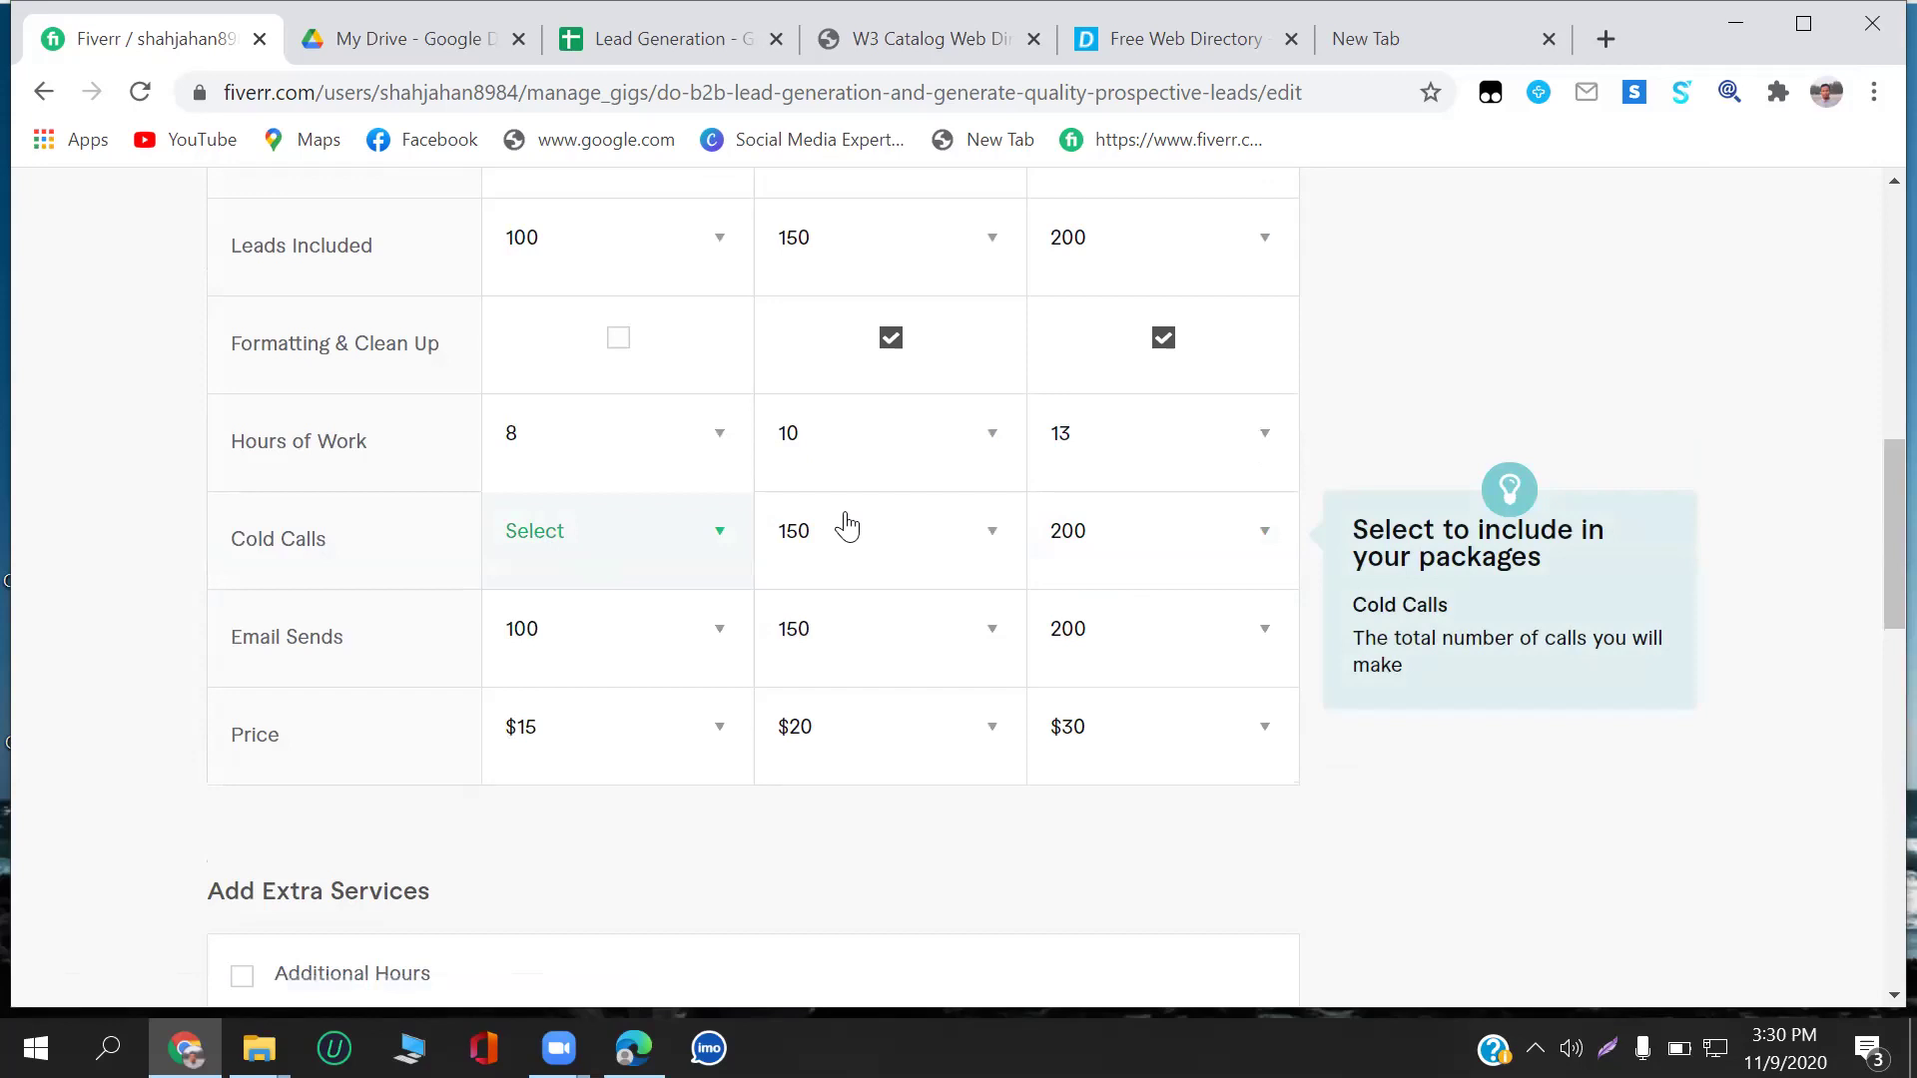
pyautogui.click(883, 530)
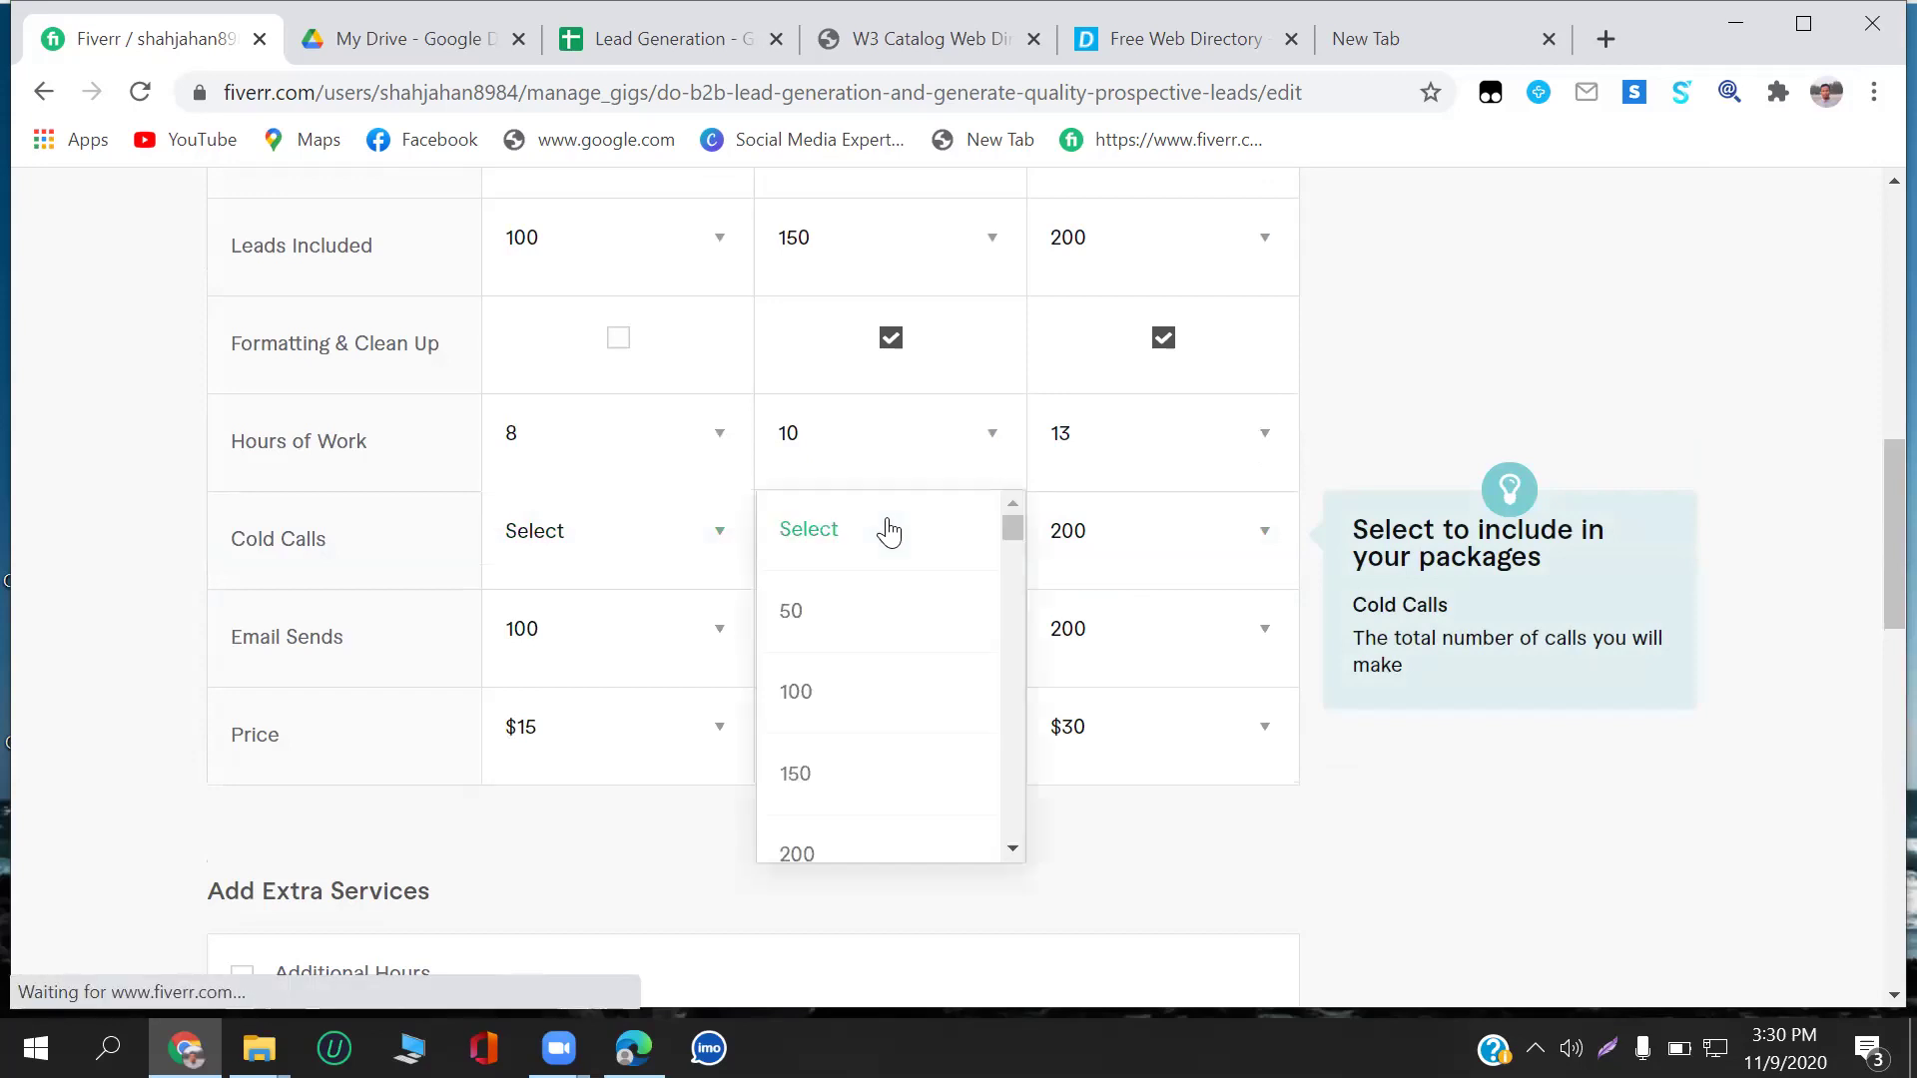
pyautogui.click(791, 538)
# Clear the Email Sends values of all three packages and the Cold Calls value of the Premium package.
pyautogui.click(709, 632)
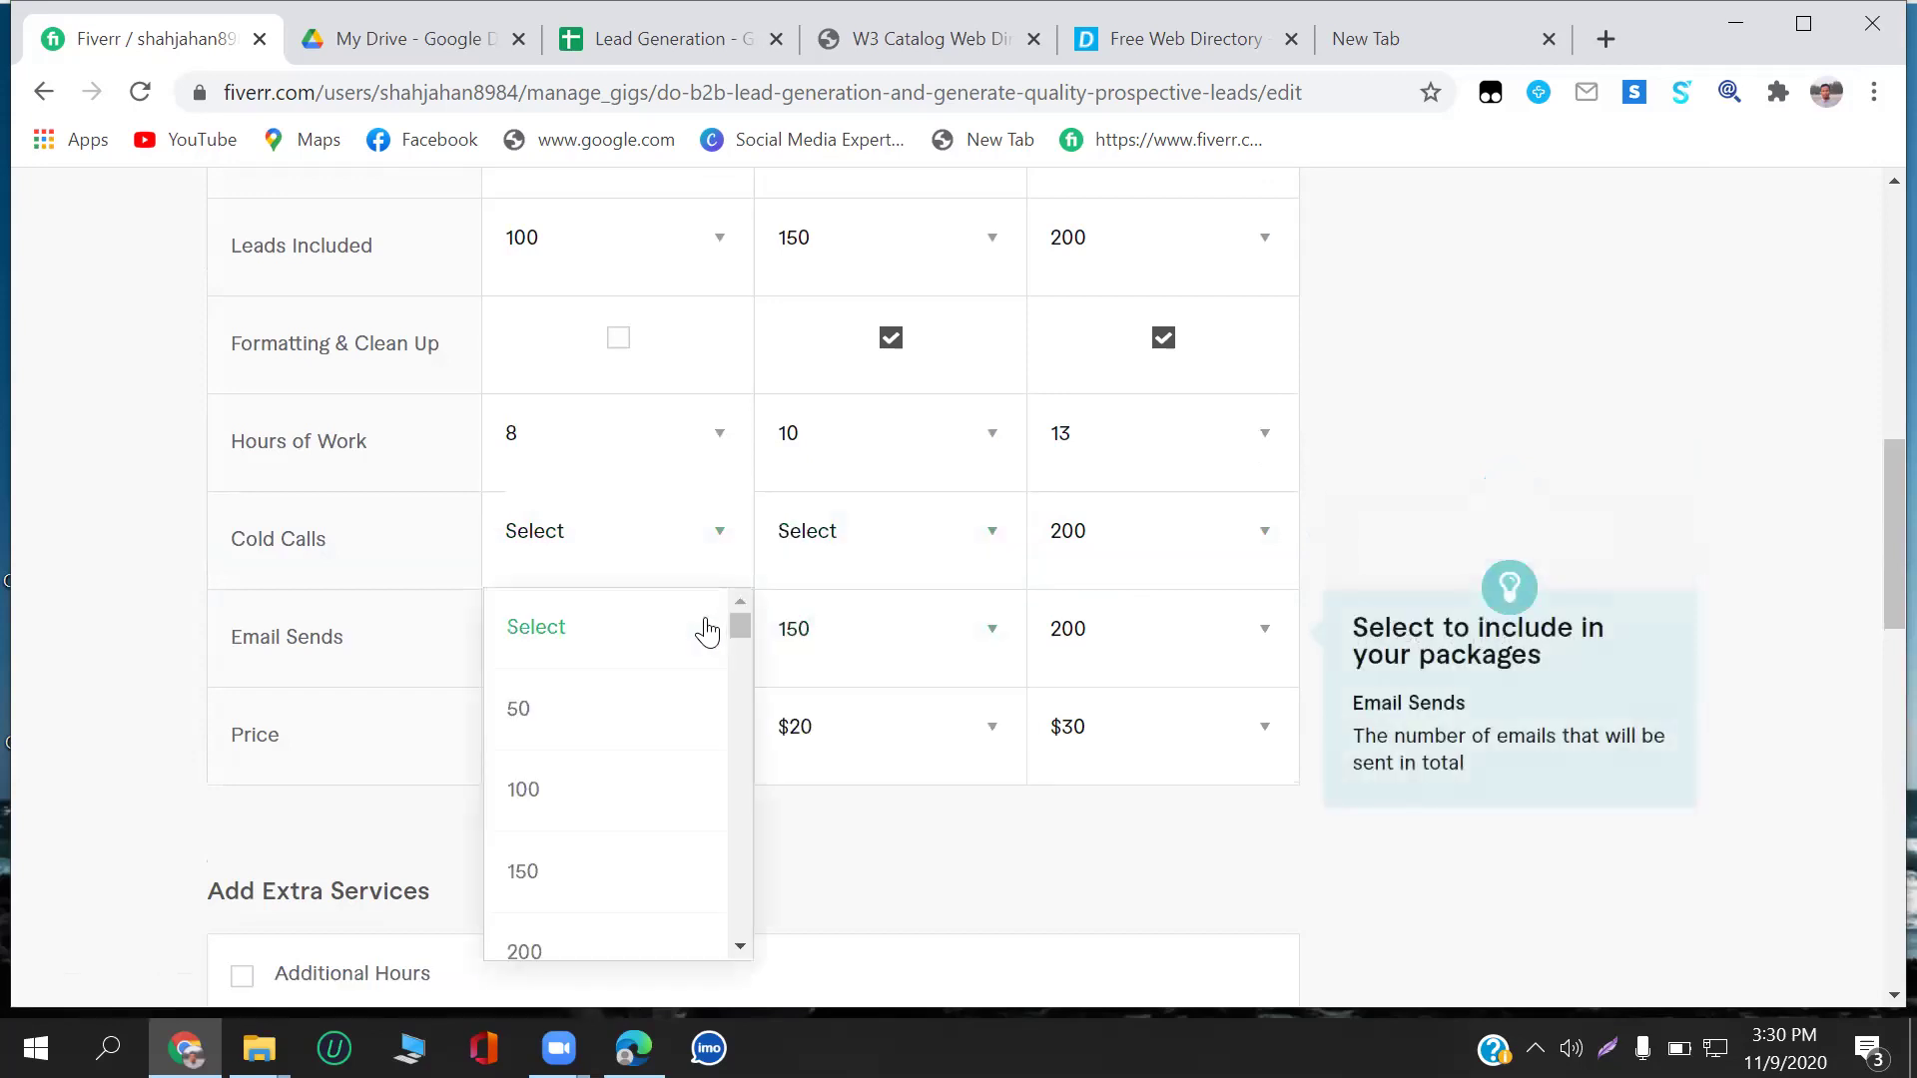
pyautogui.click(592, 628)
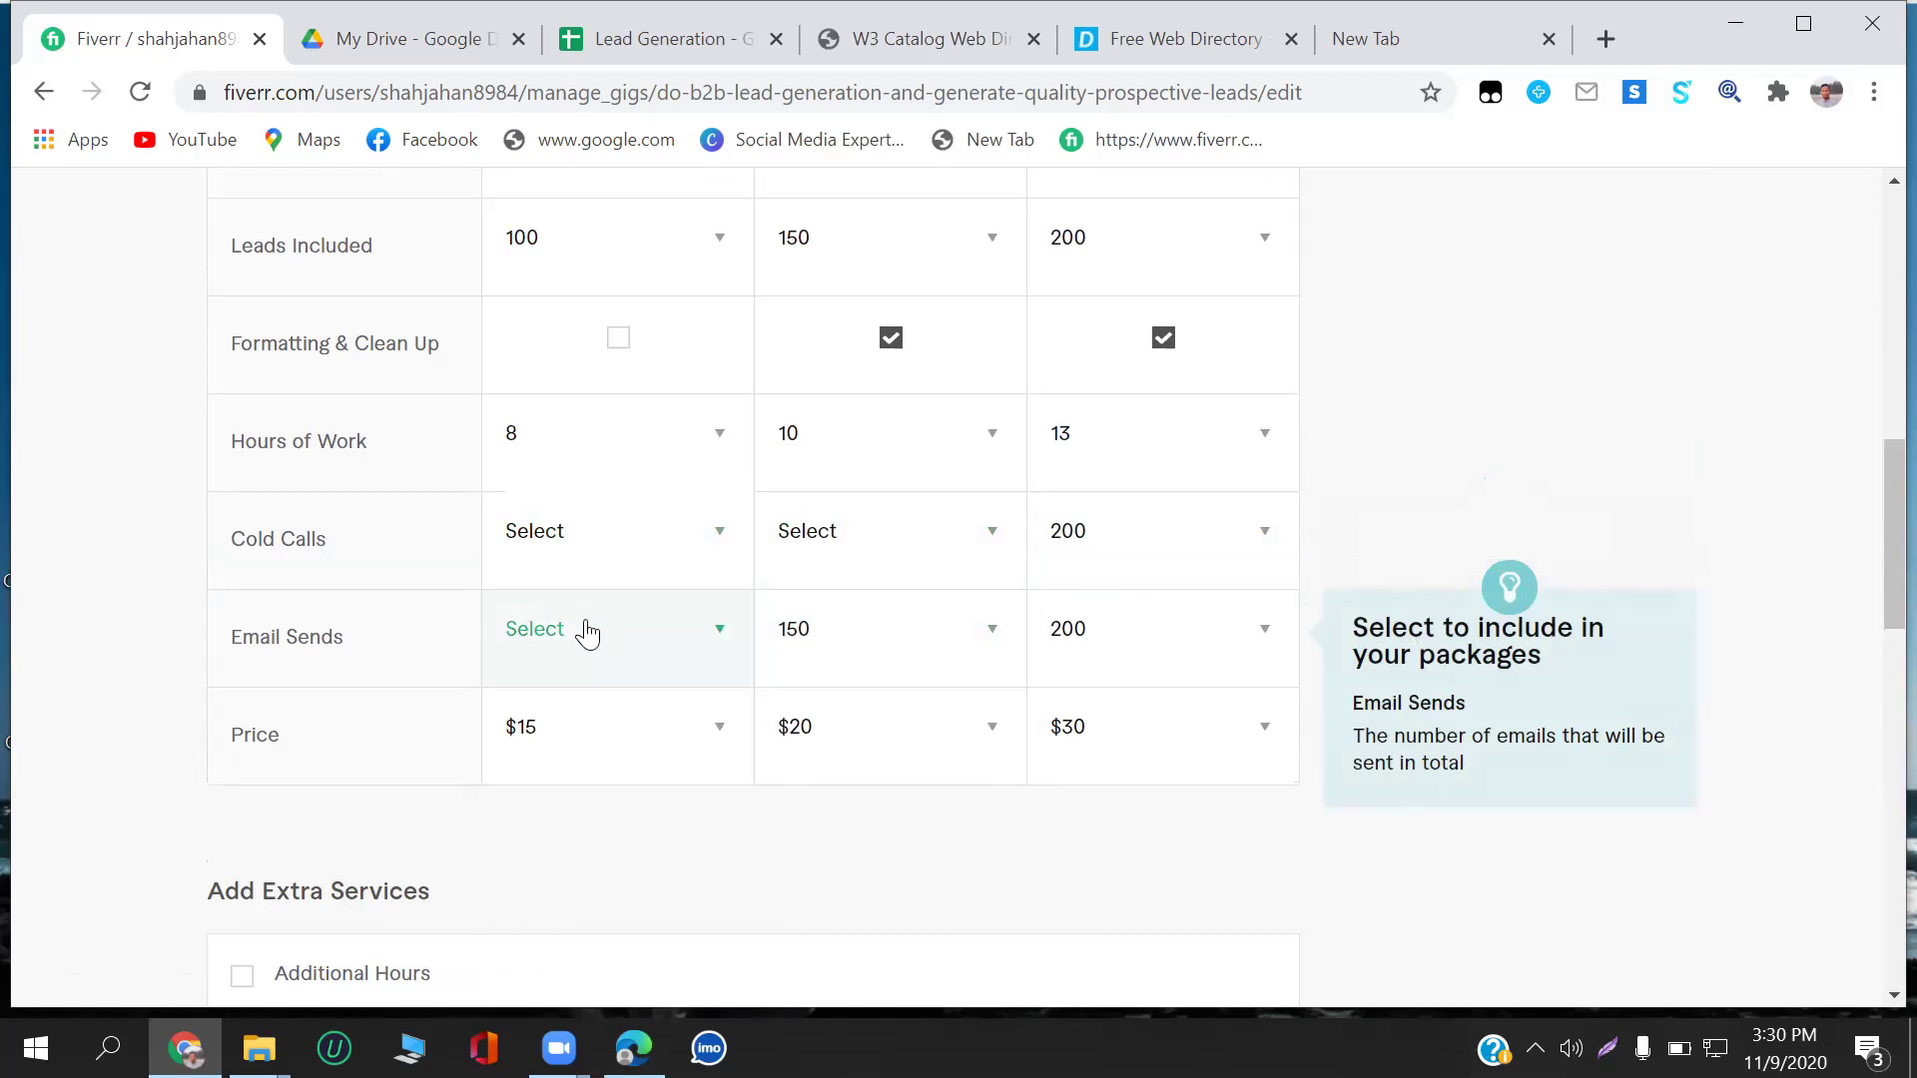
pyautogui.click(933, 643)
pyautogui.click(886, 649)
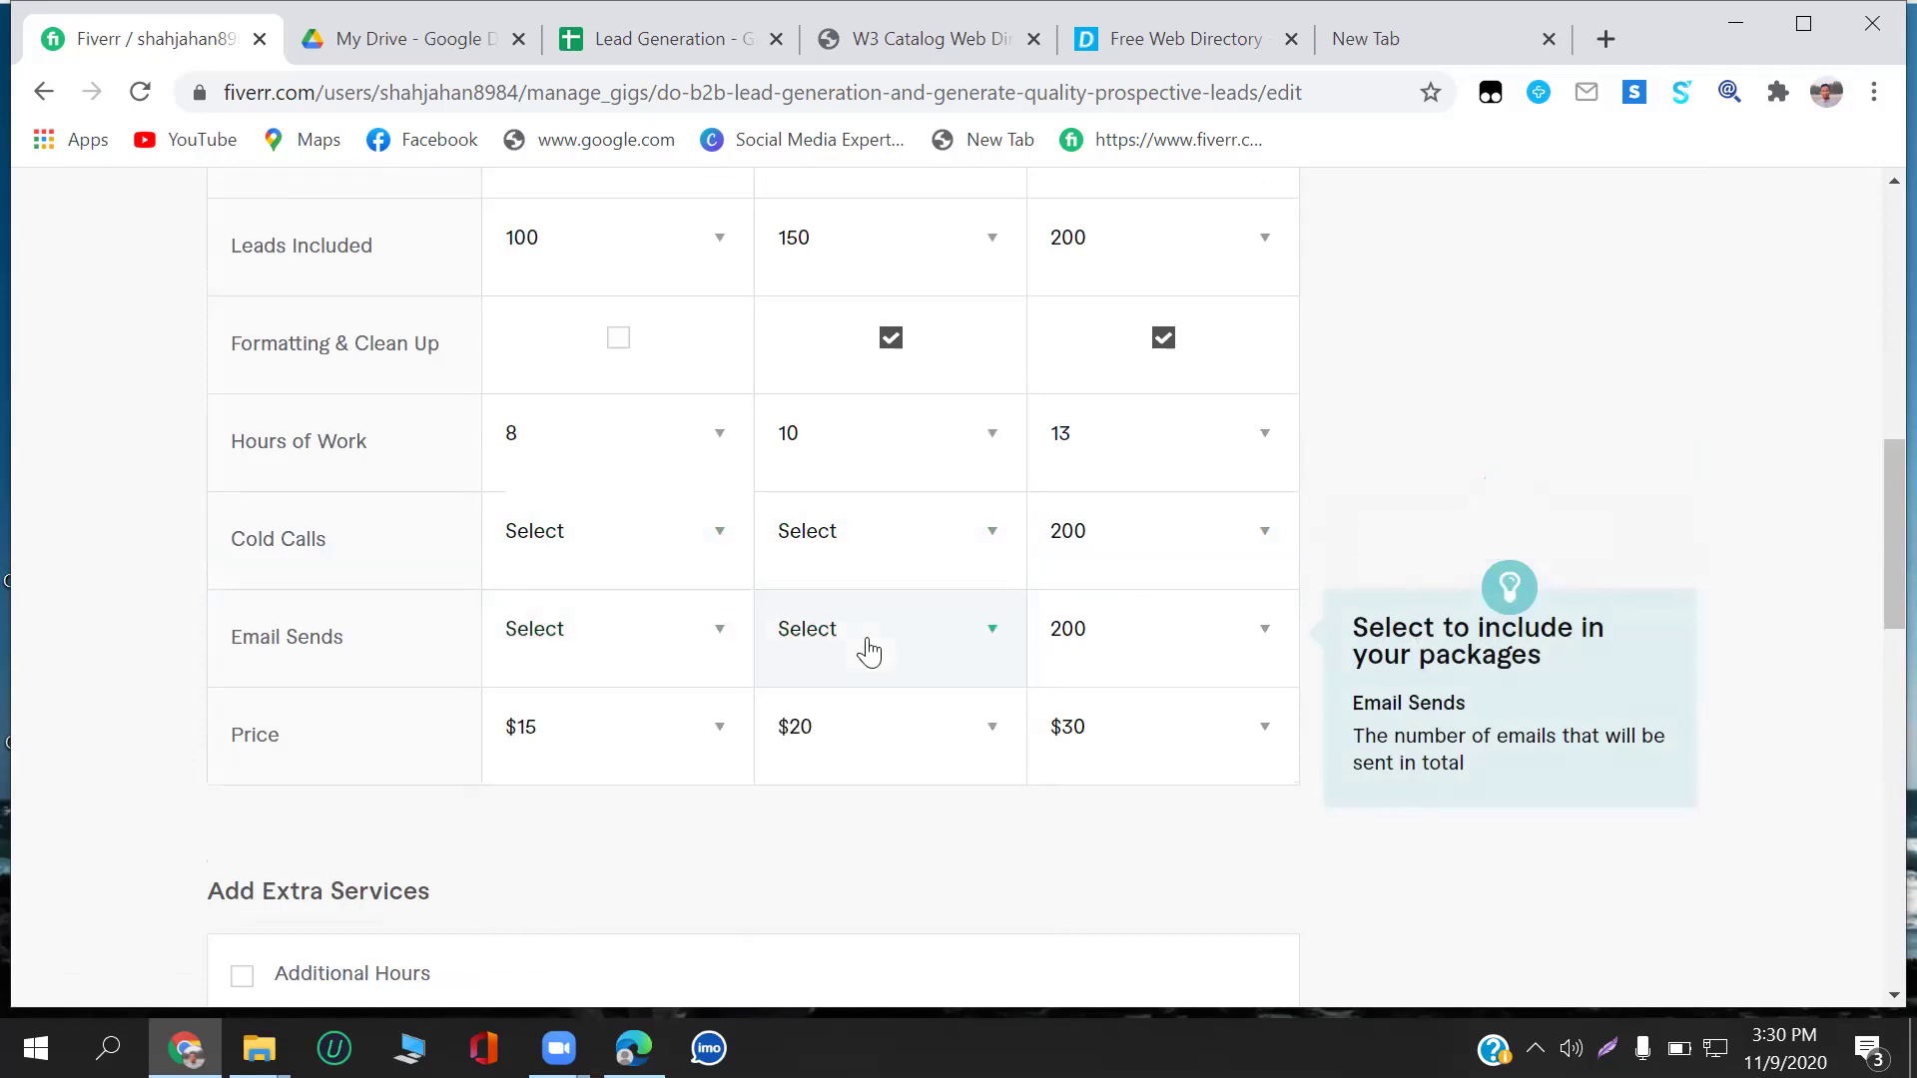
pyautogui.click(1164, 647)
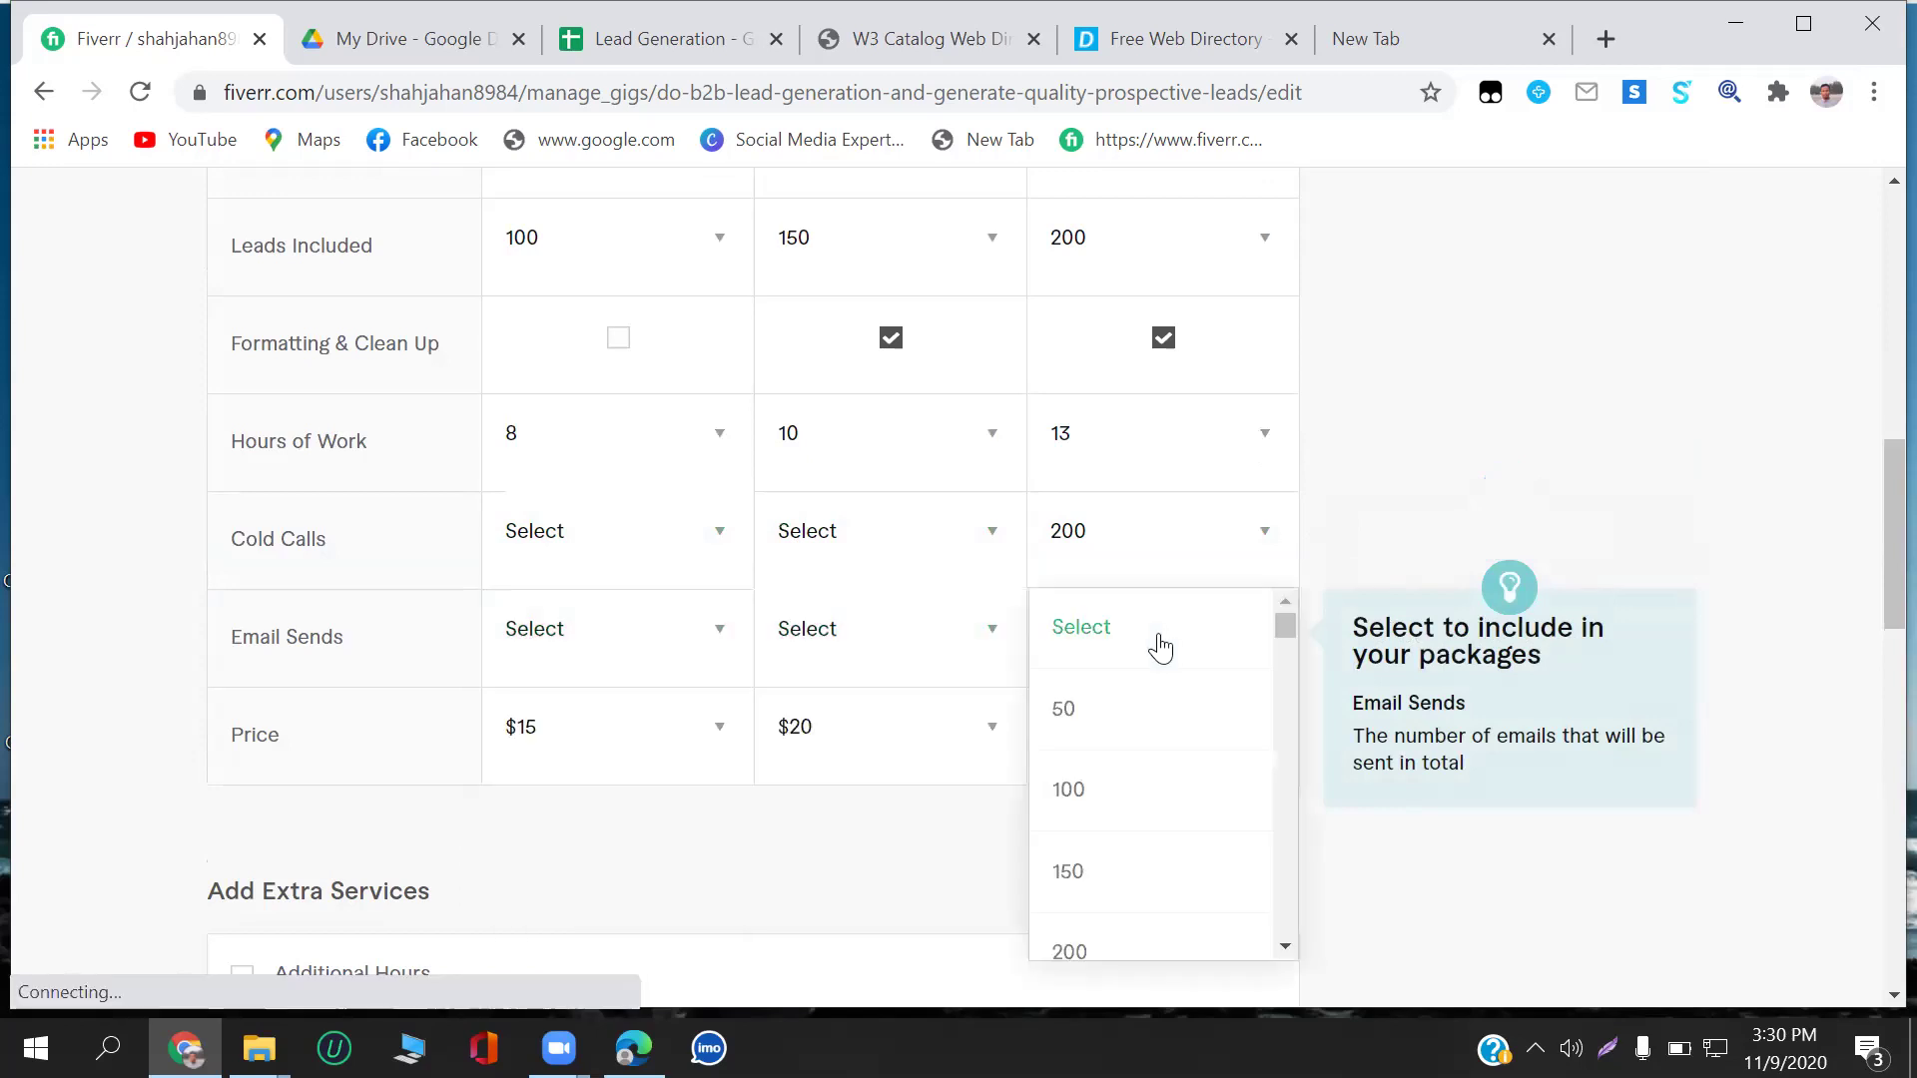
pyautogui.click(1118, 636)
pyautogui.click(1144, 544)
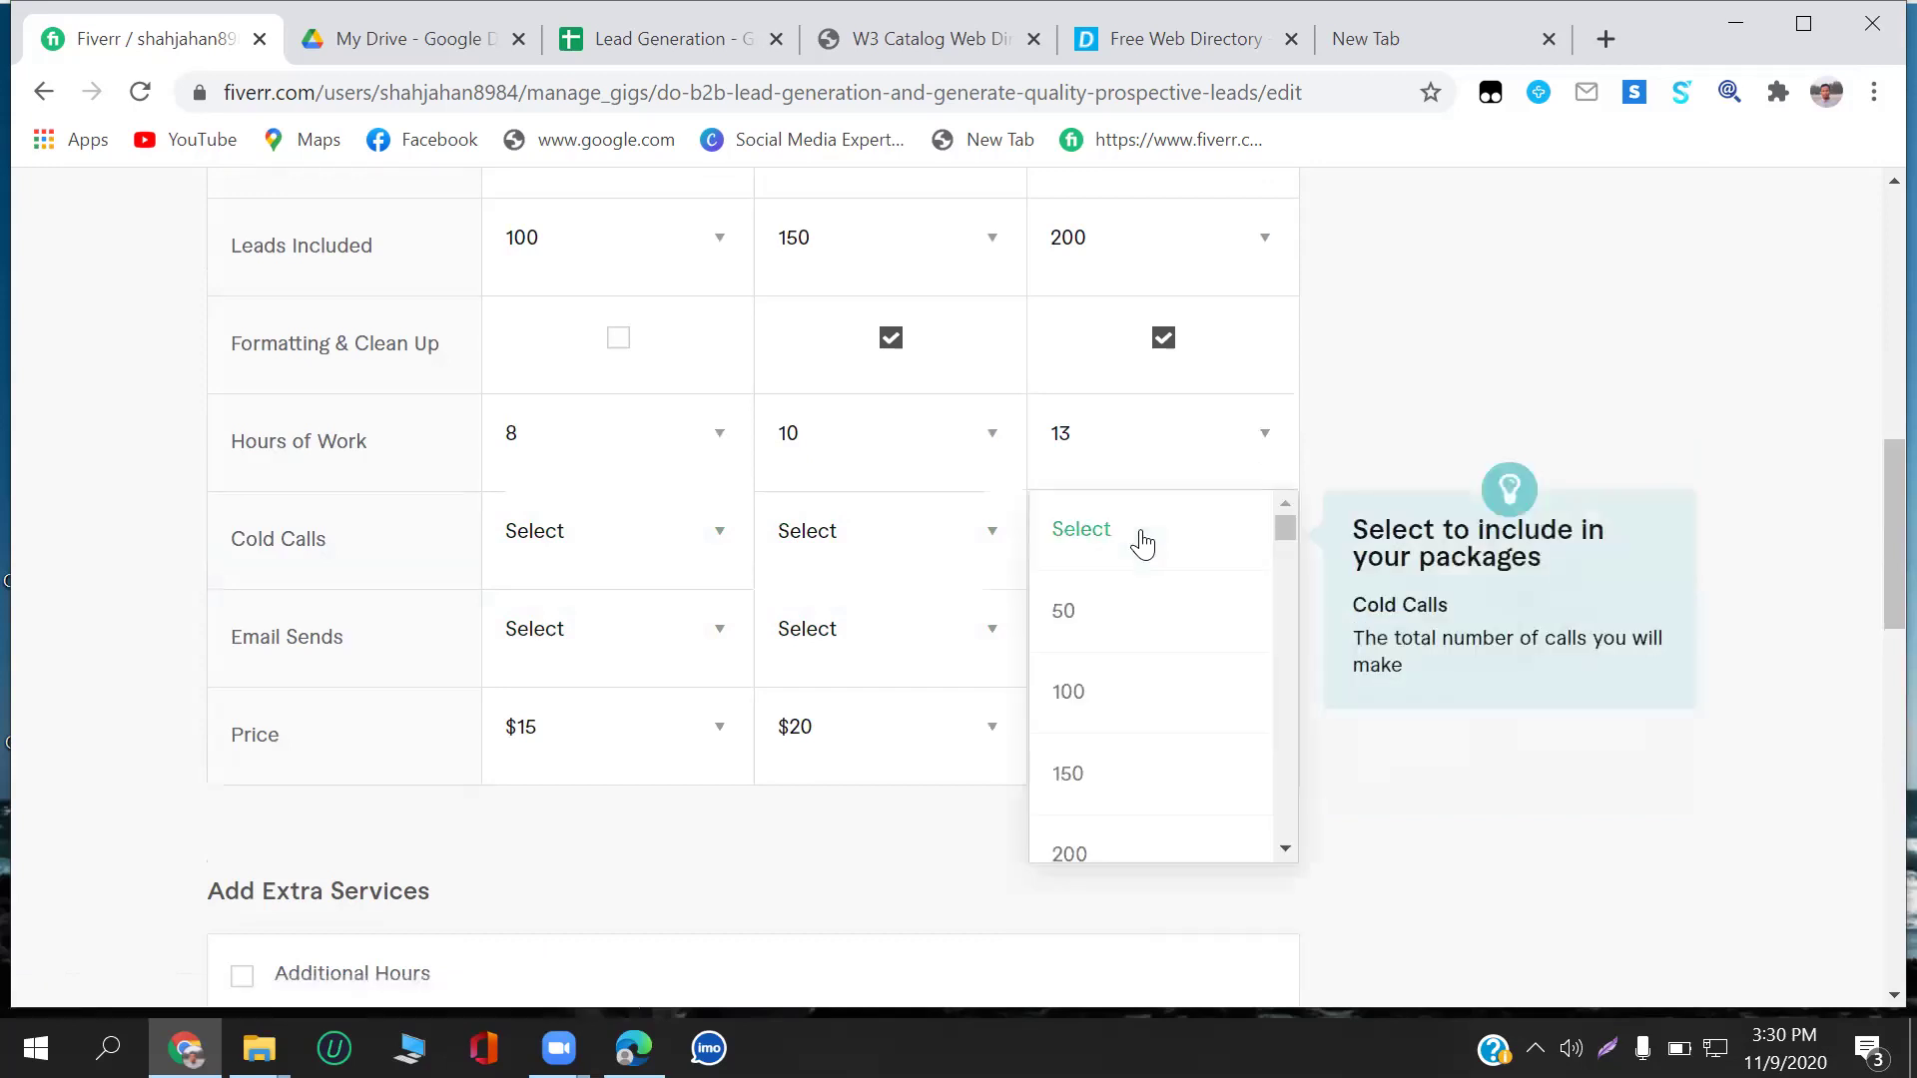
pyautogui.click(1102, 544)
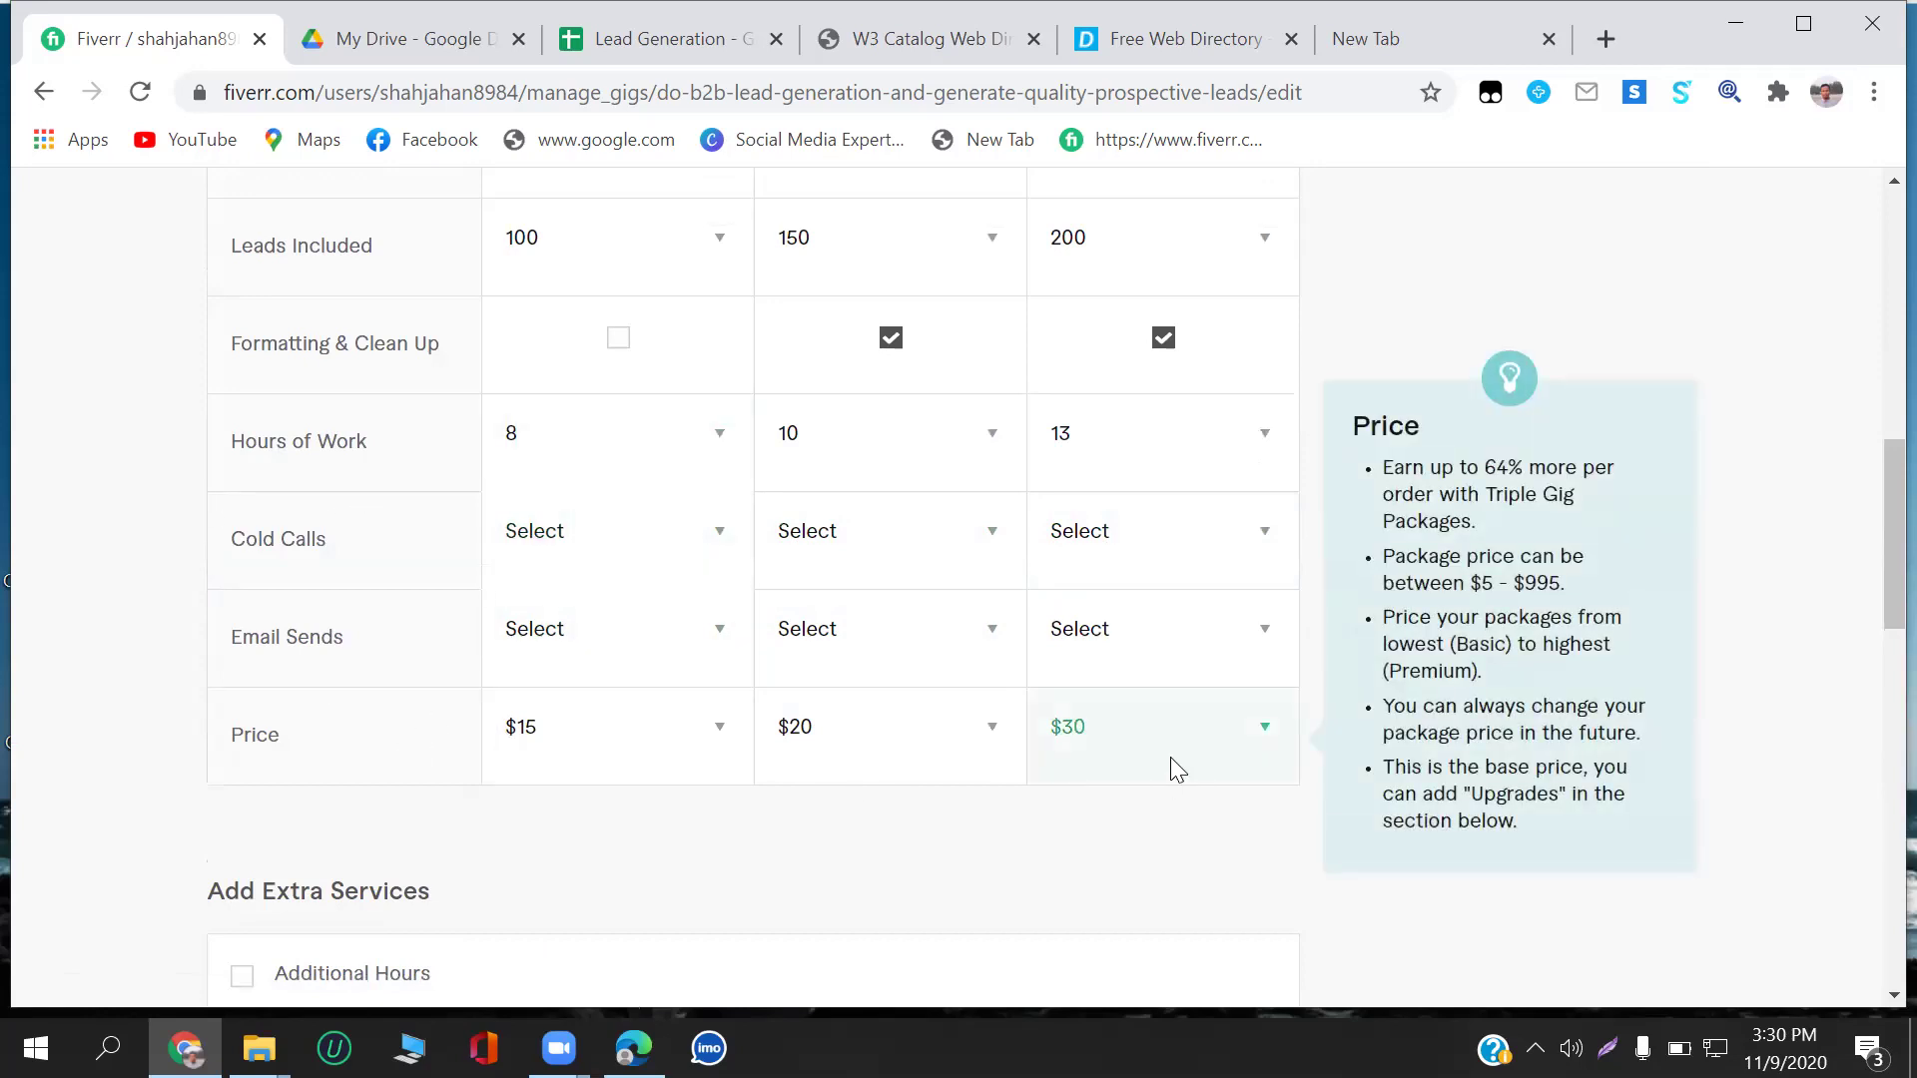
# Save the pricing, description and requirements sections to continue to the gig gallery.
pyautogui.scroll(-5, 1172, 765)
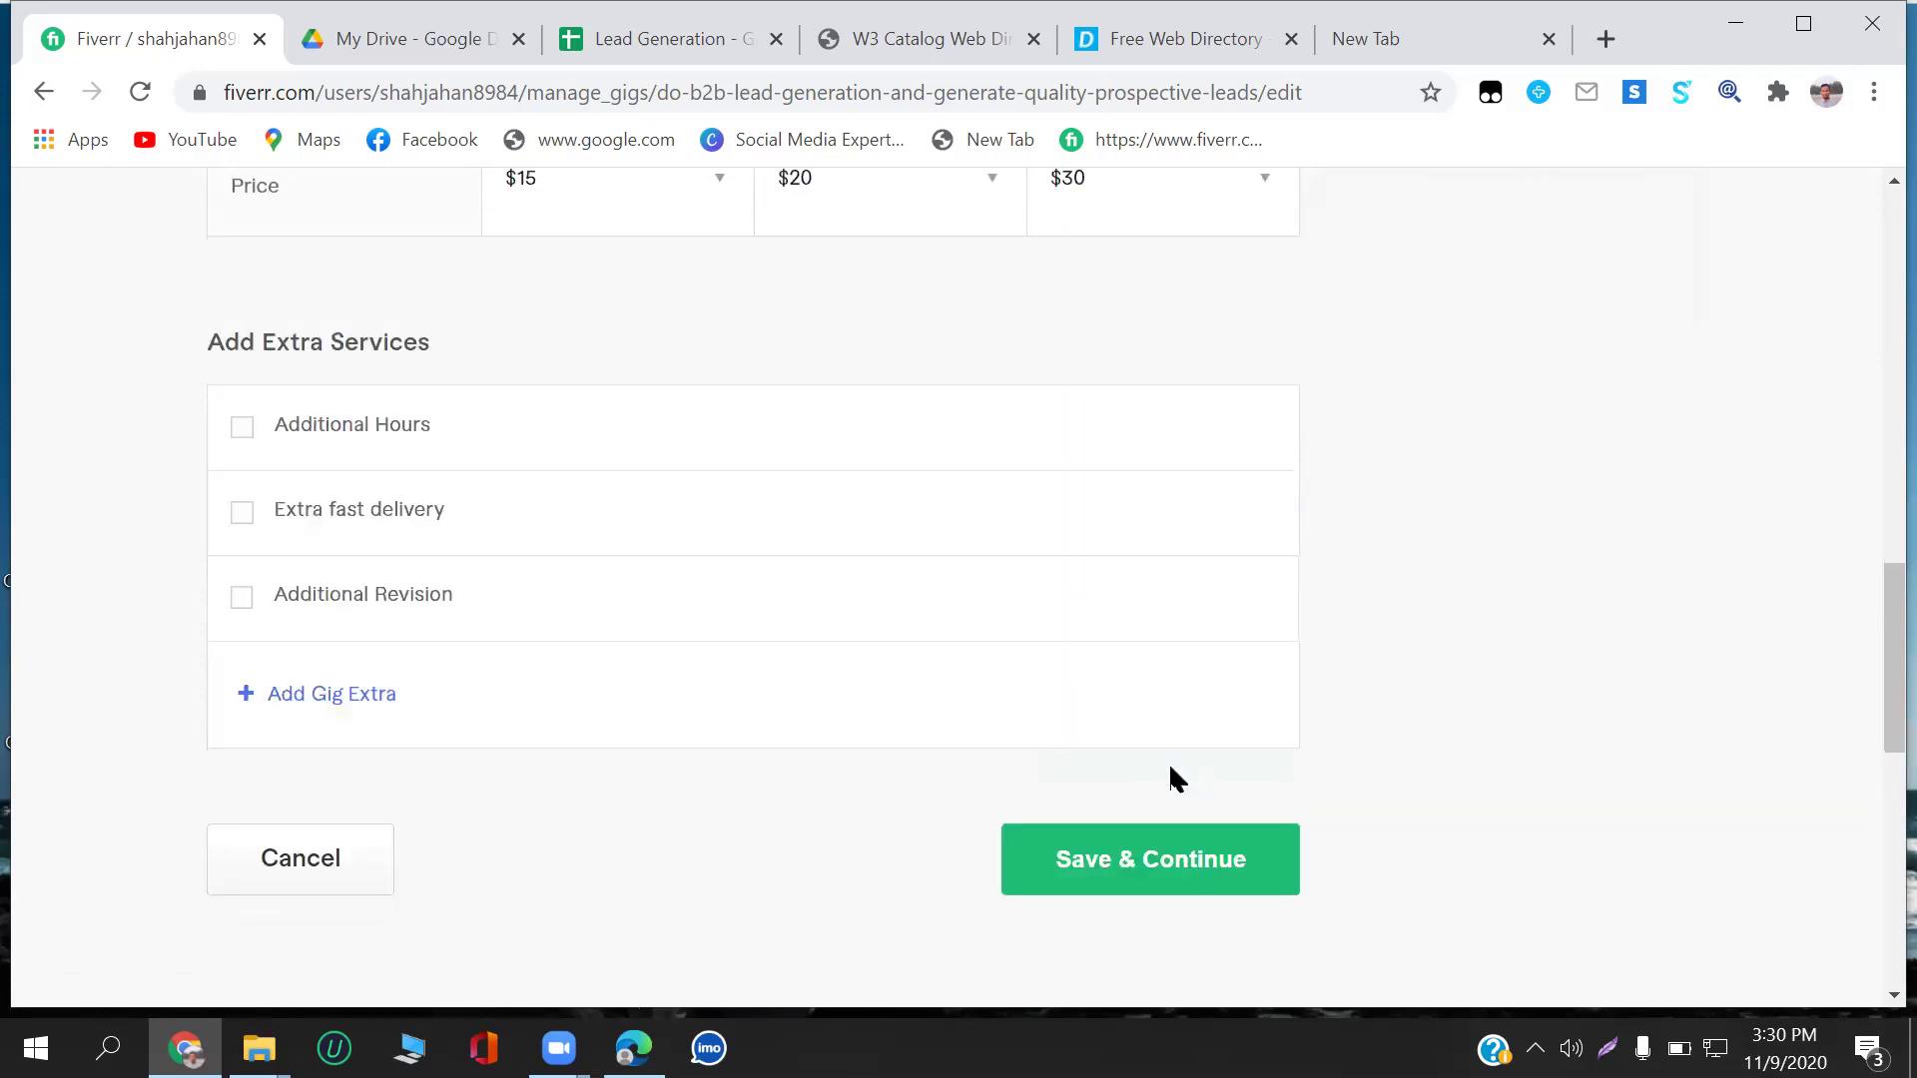
pyautogui.click(1110, 865)
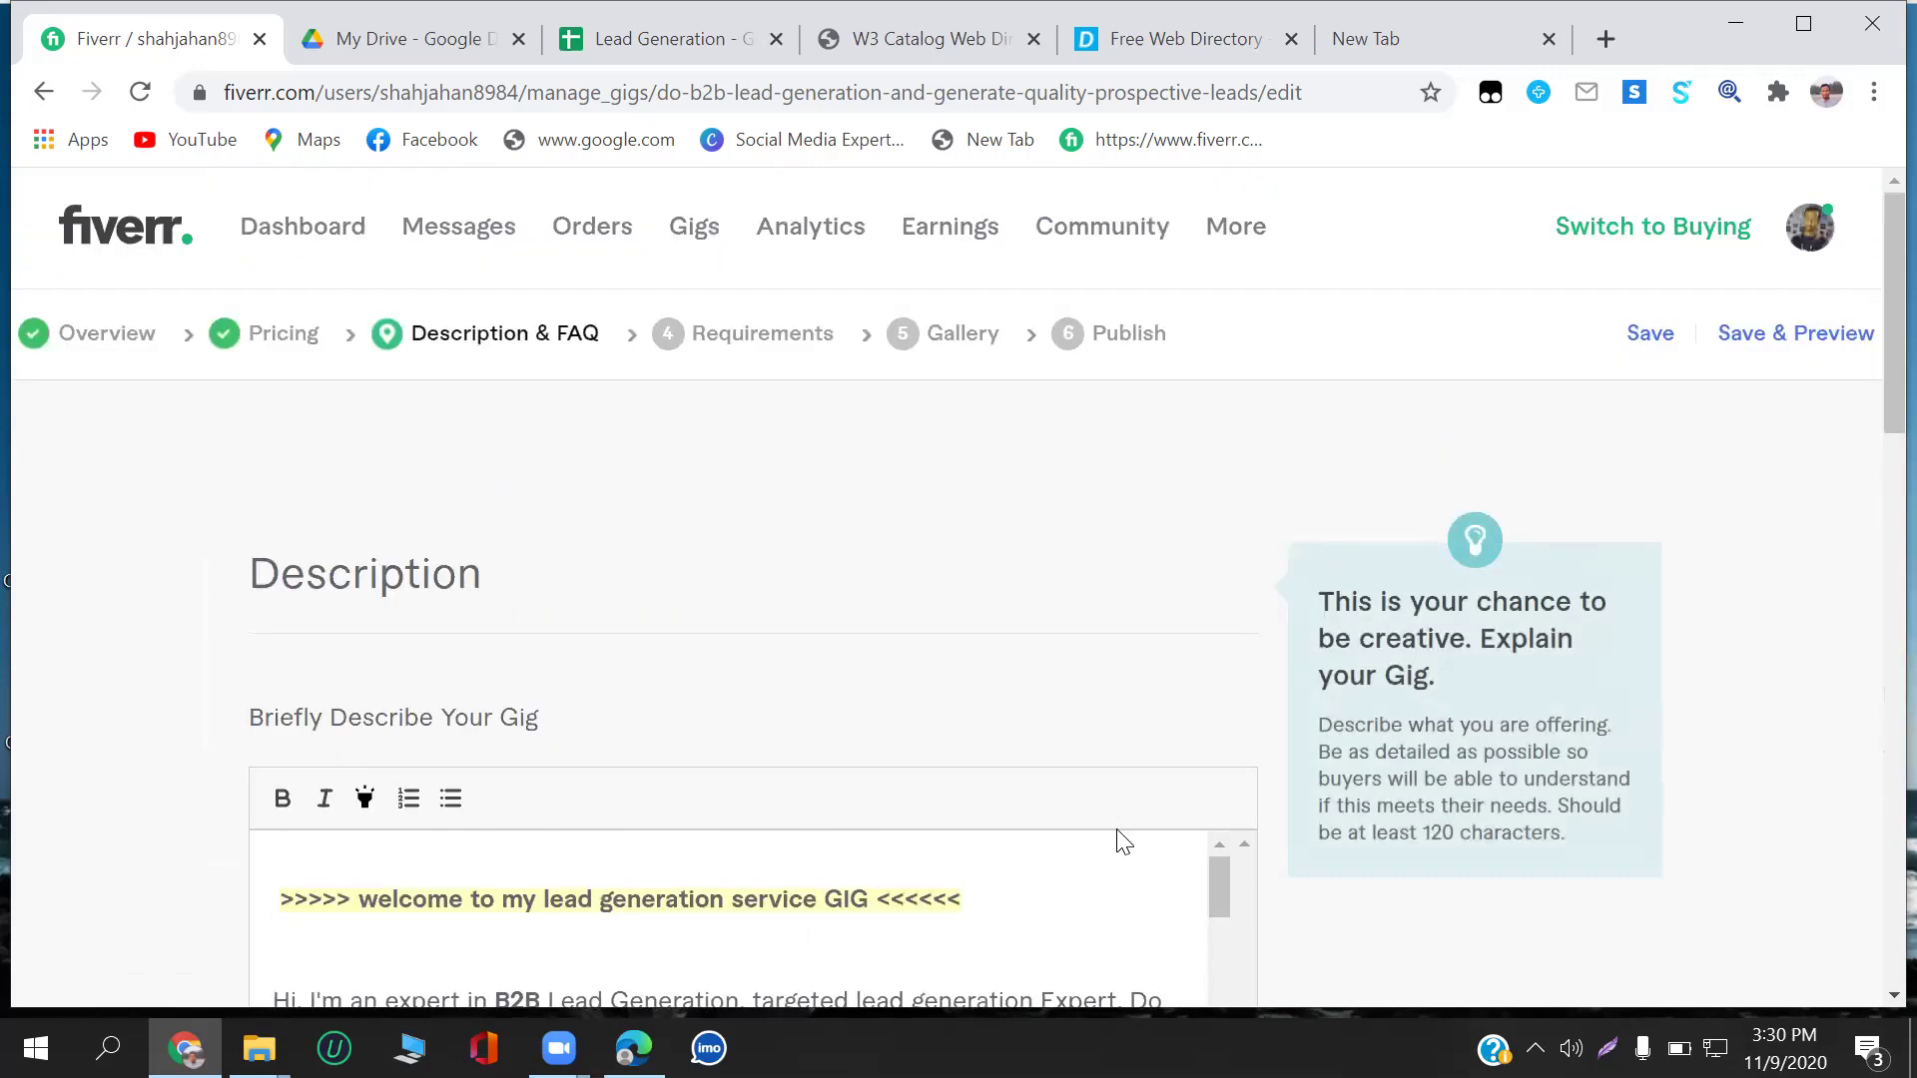
pyautogui.scroll(-20, 1122, 841)
pyautogui.scroll(-3, 1123, 842)
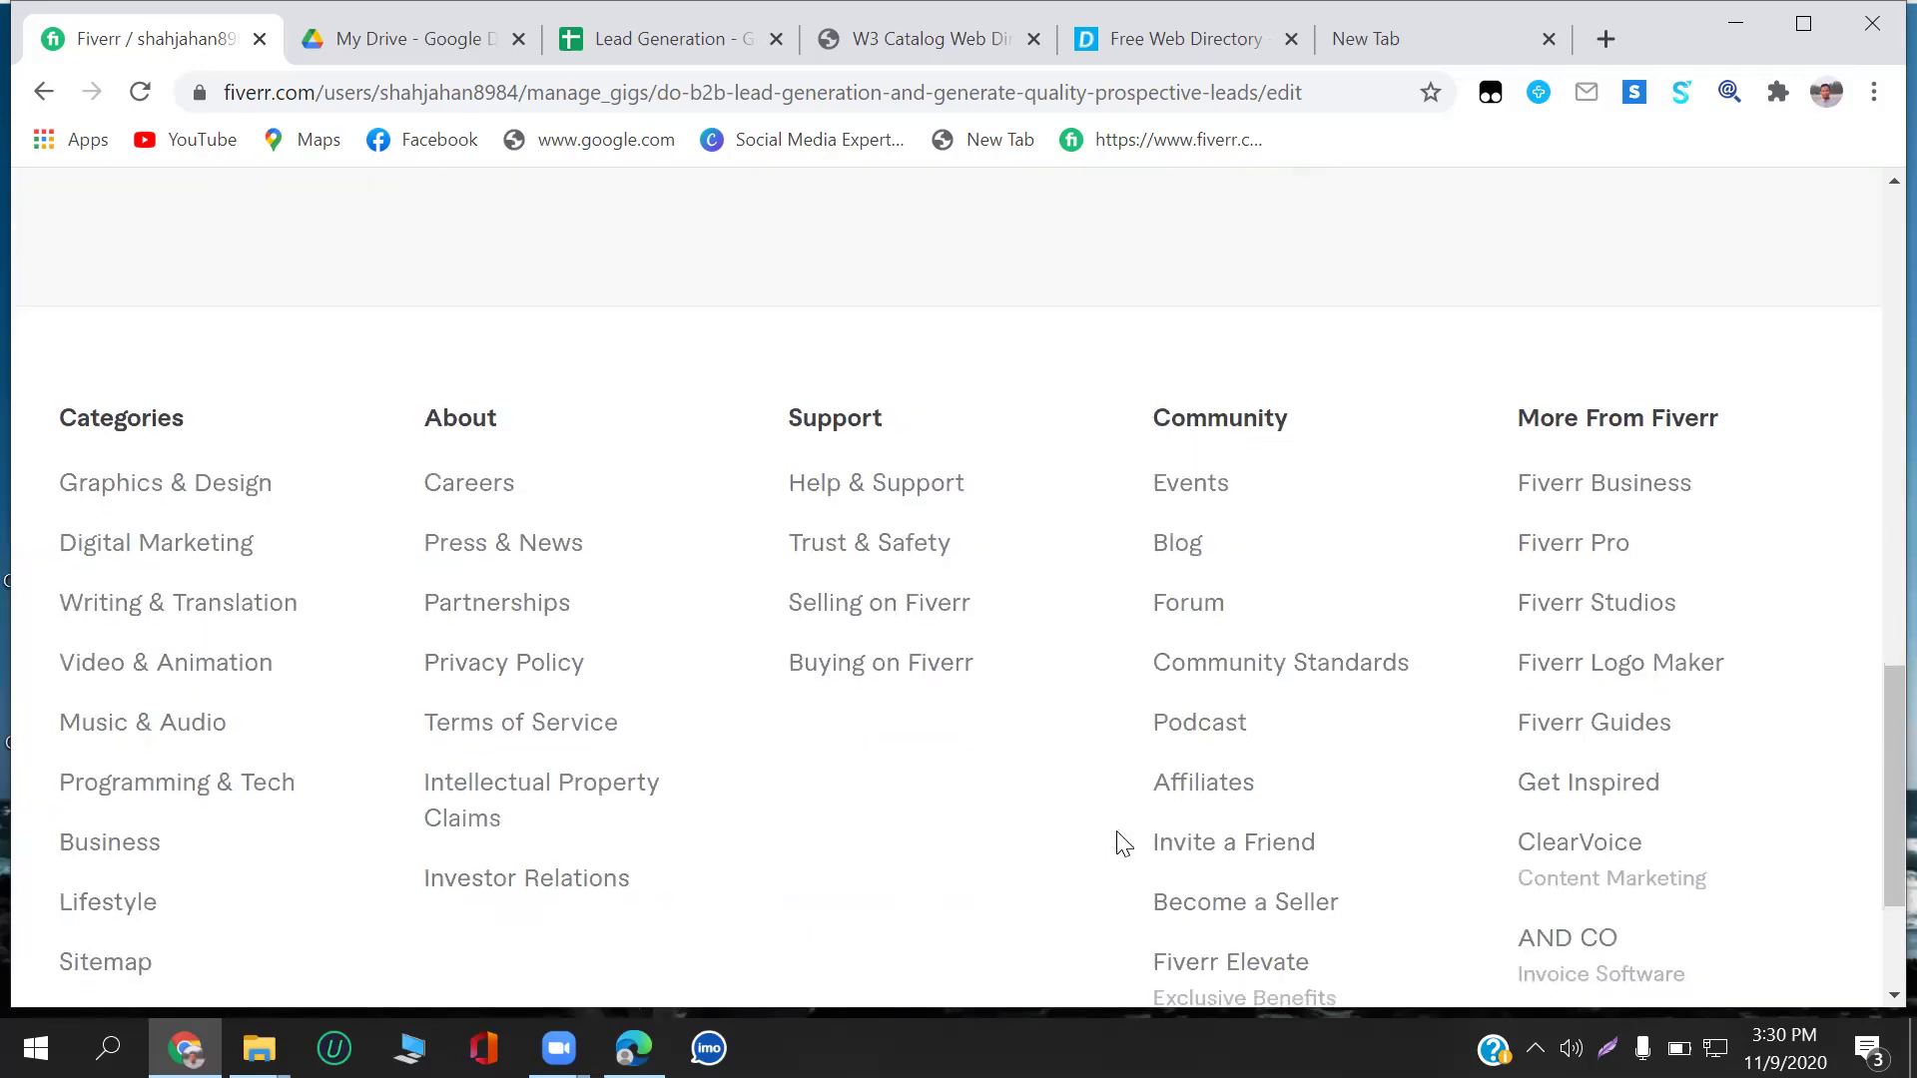
pyautogui.scroll(5, 1123, 842)
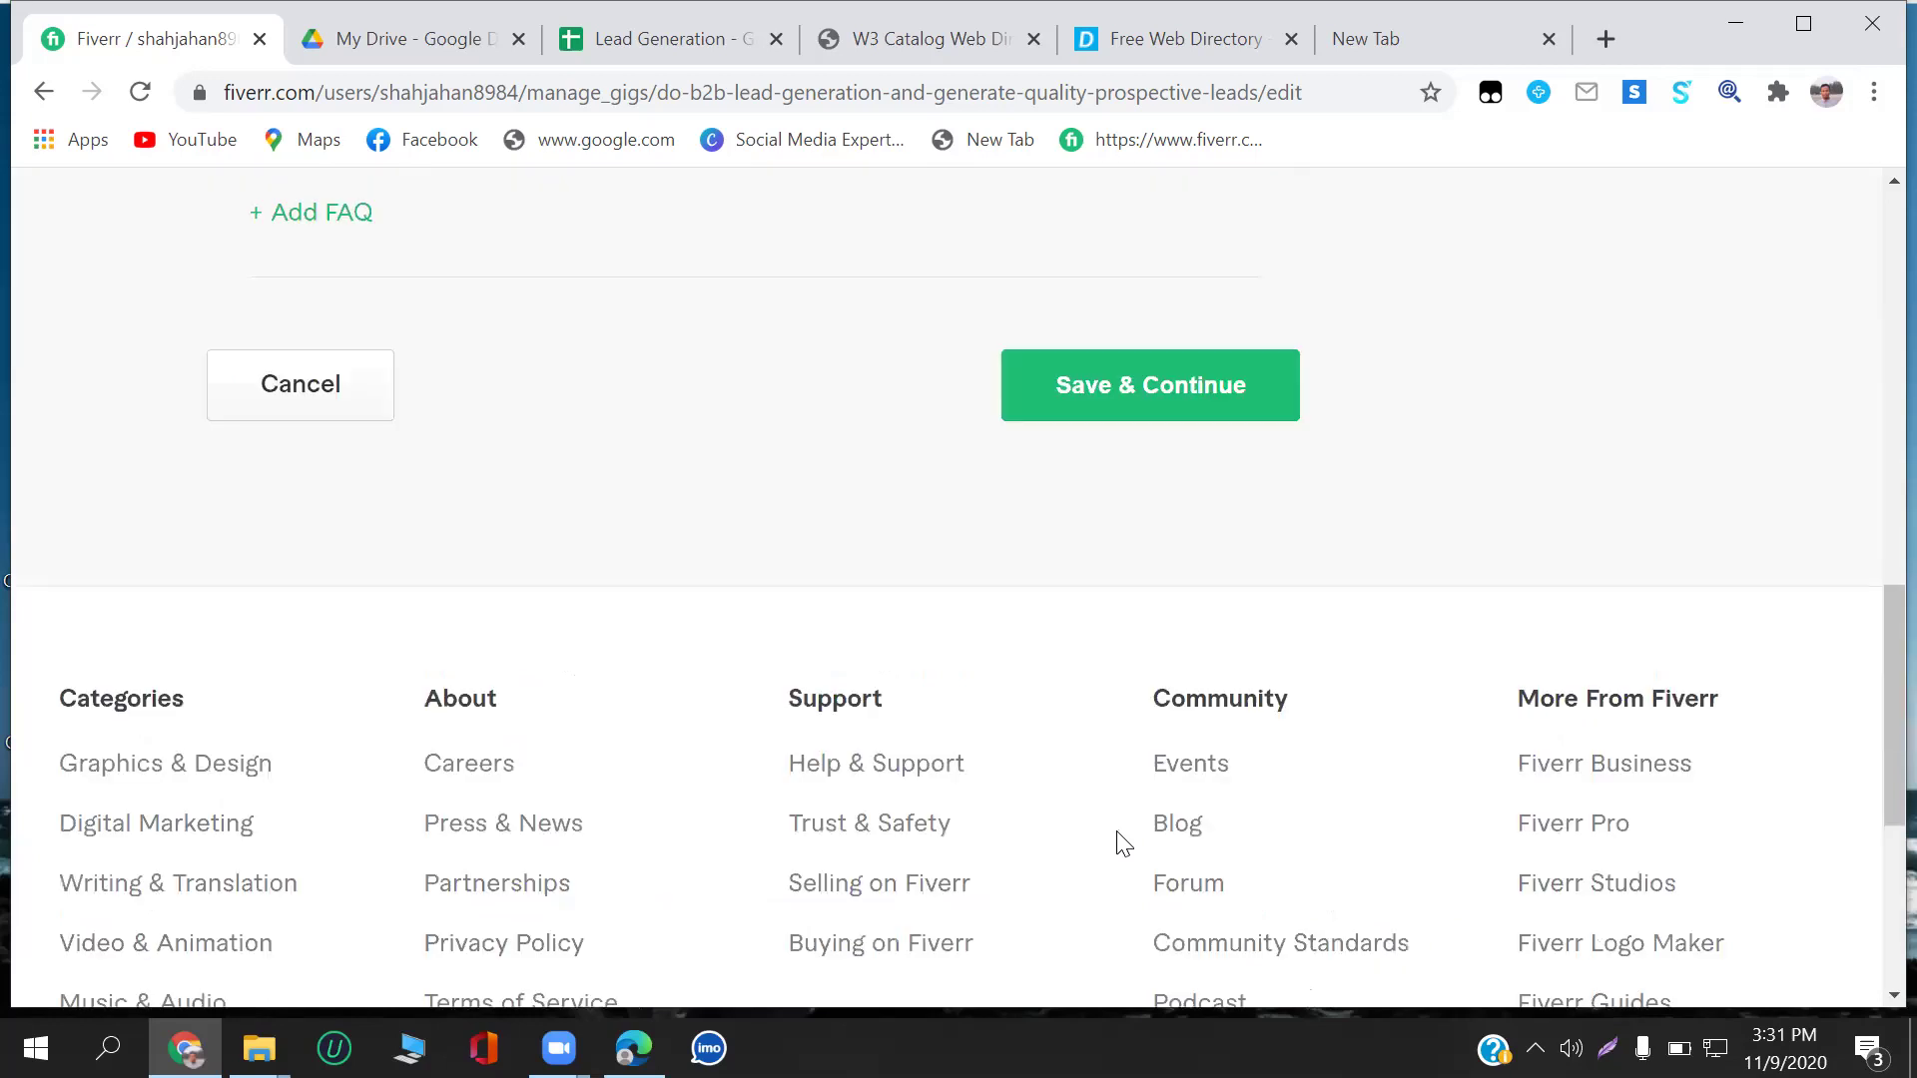
pyautogui.click(1113, 368)
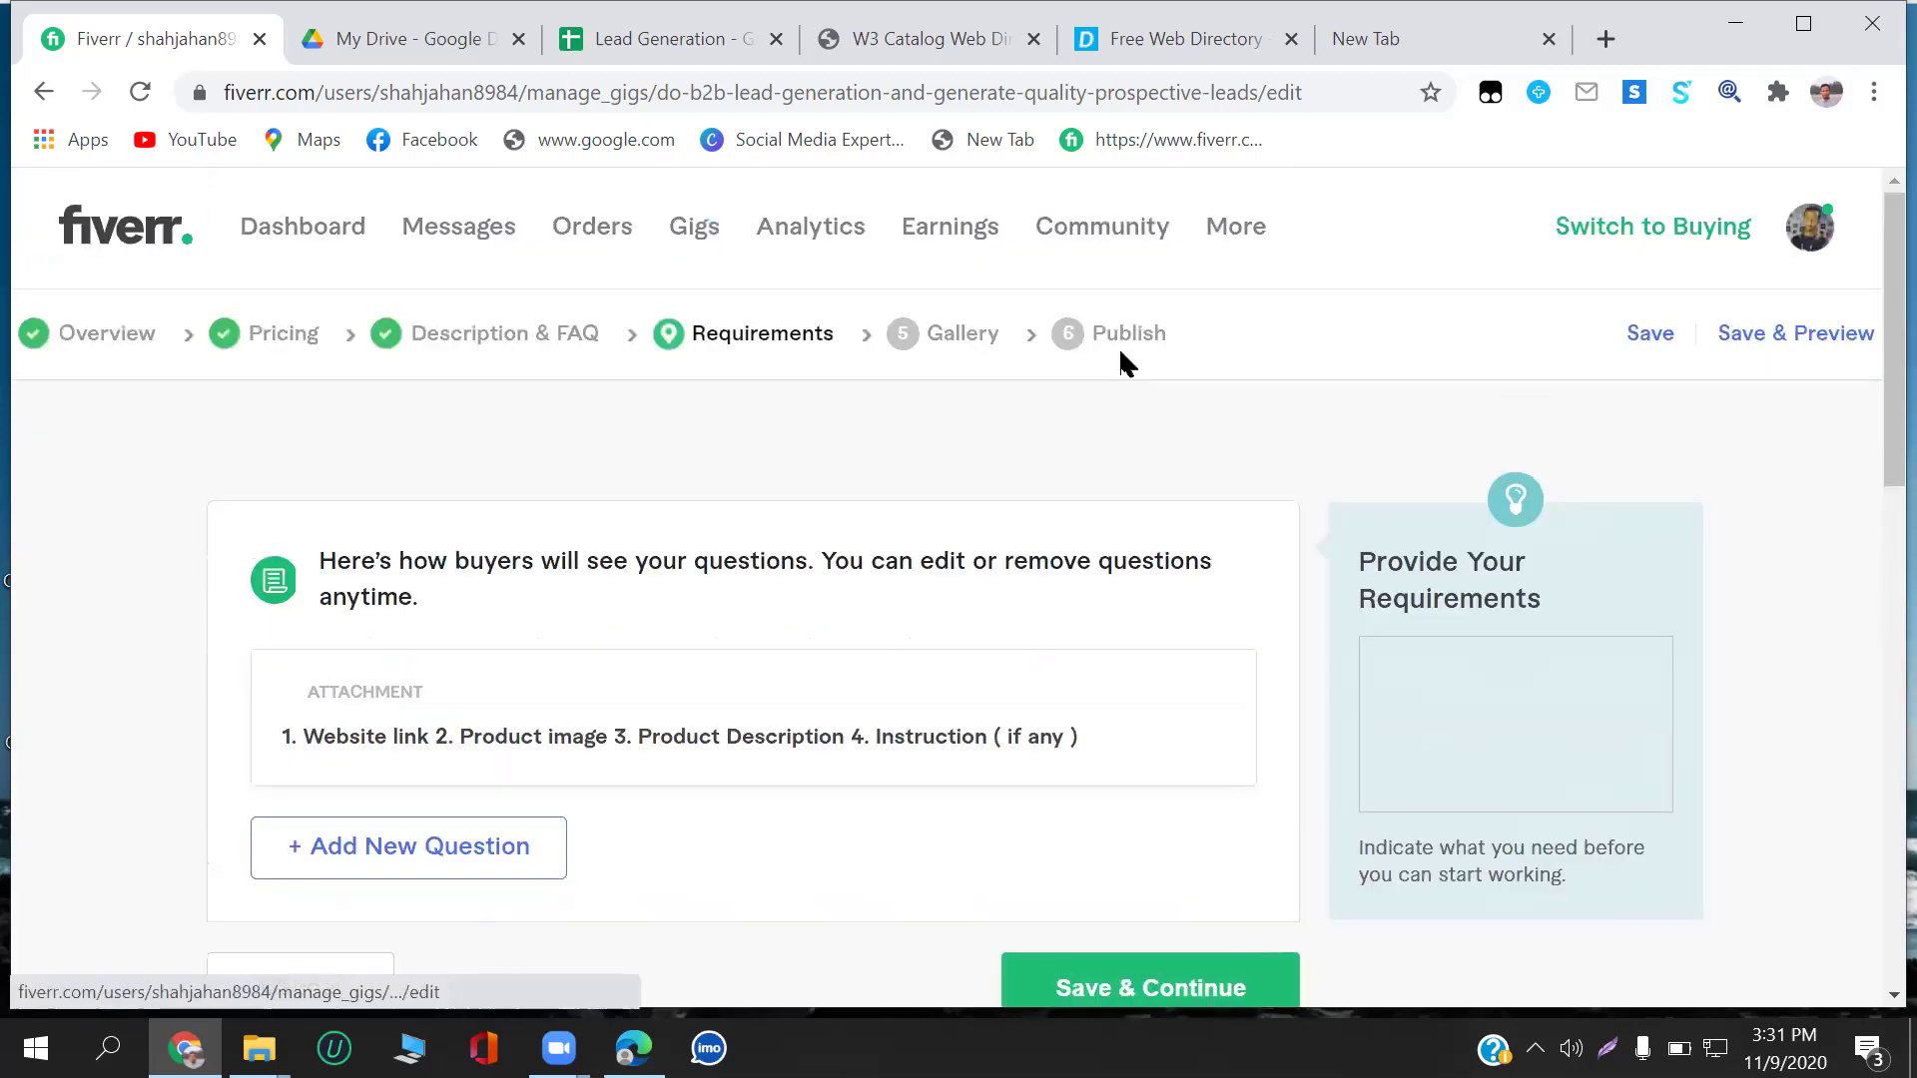
pyautogui.click(1097, 983)
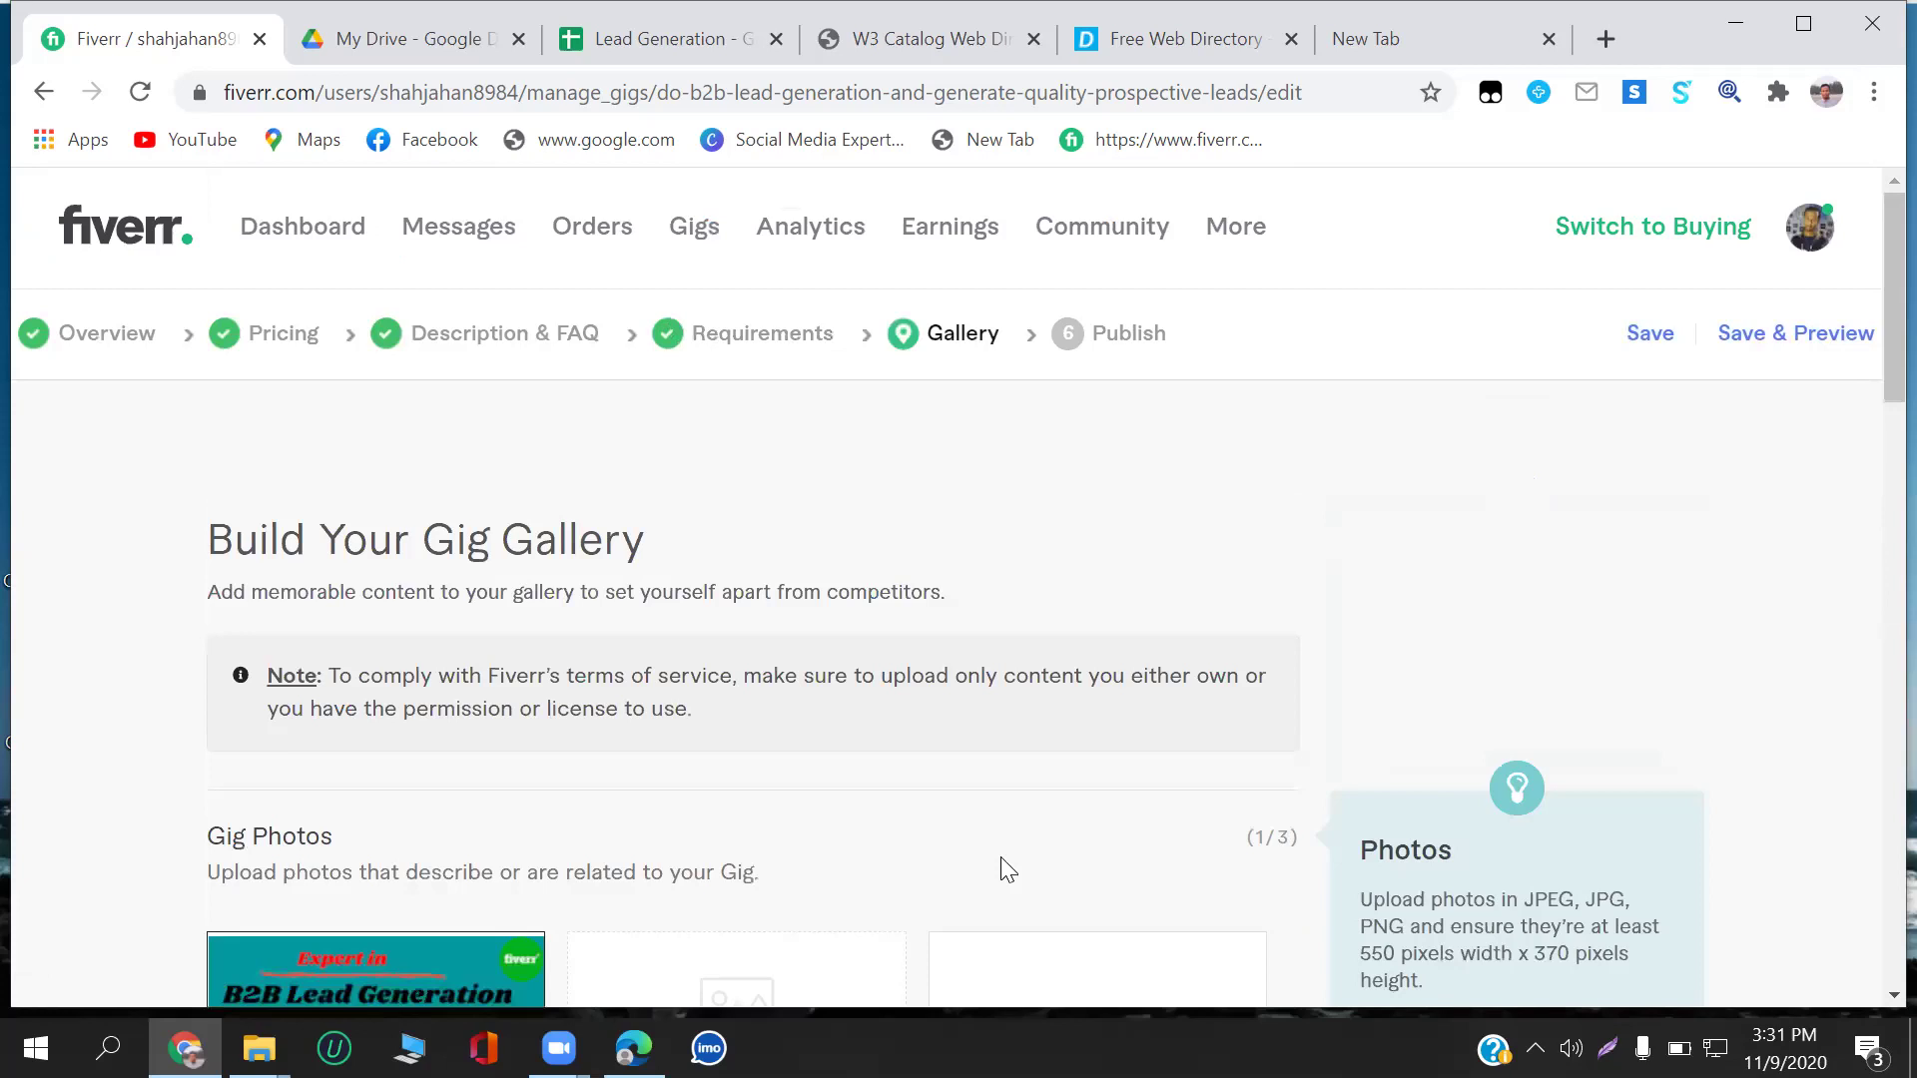
pyautogui.scroll(-5, 996, 857)
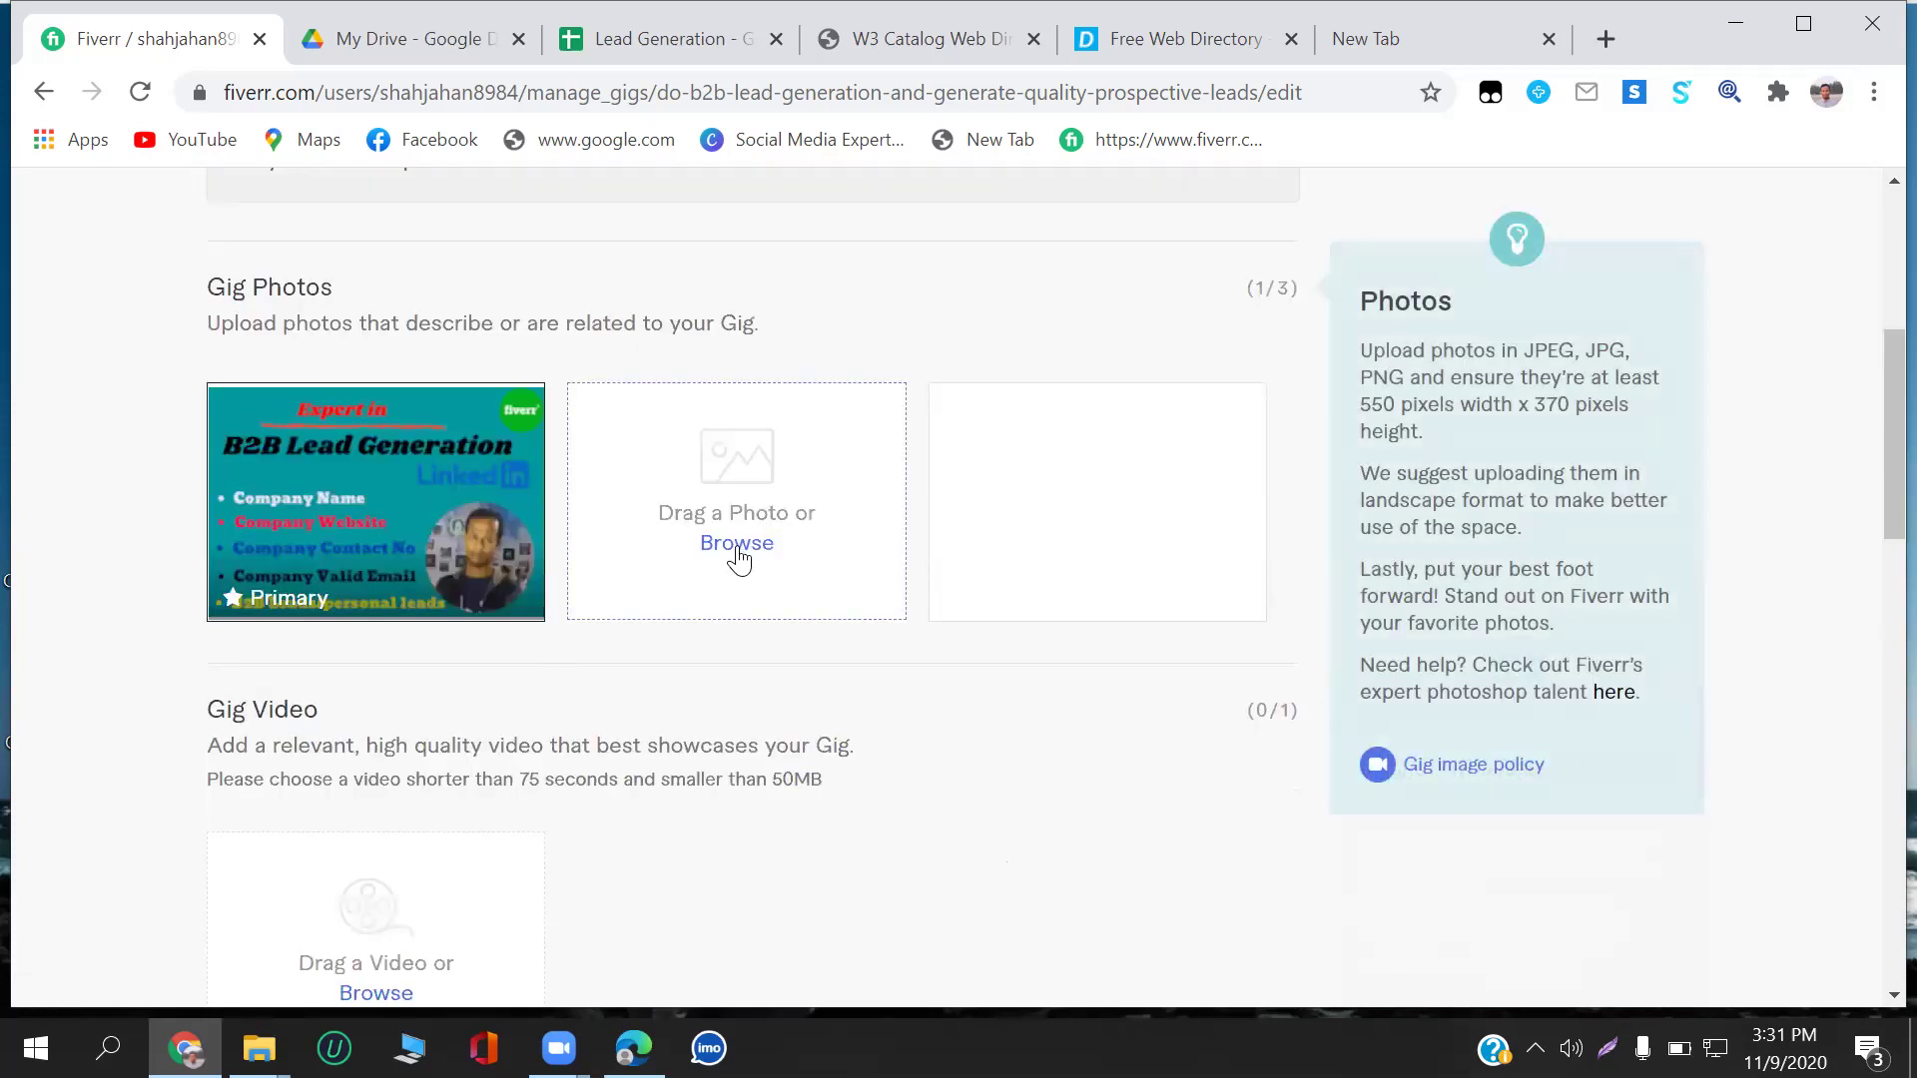
pyautogui.click(744, 551)
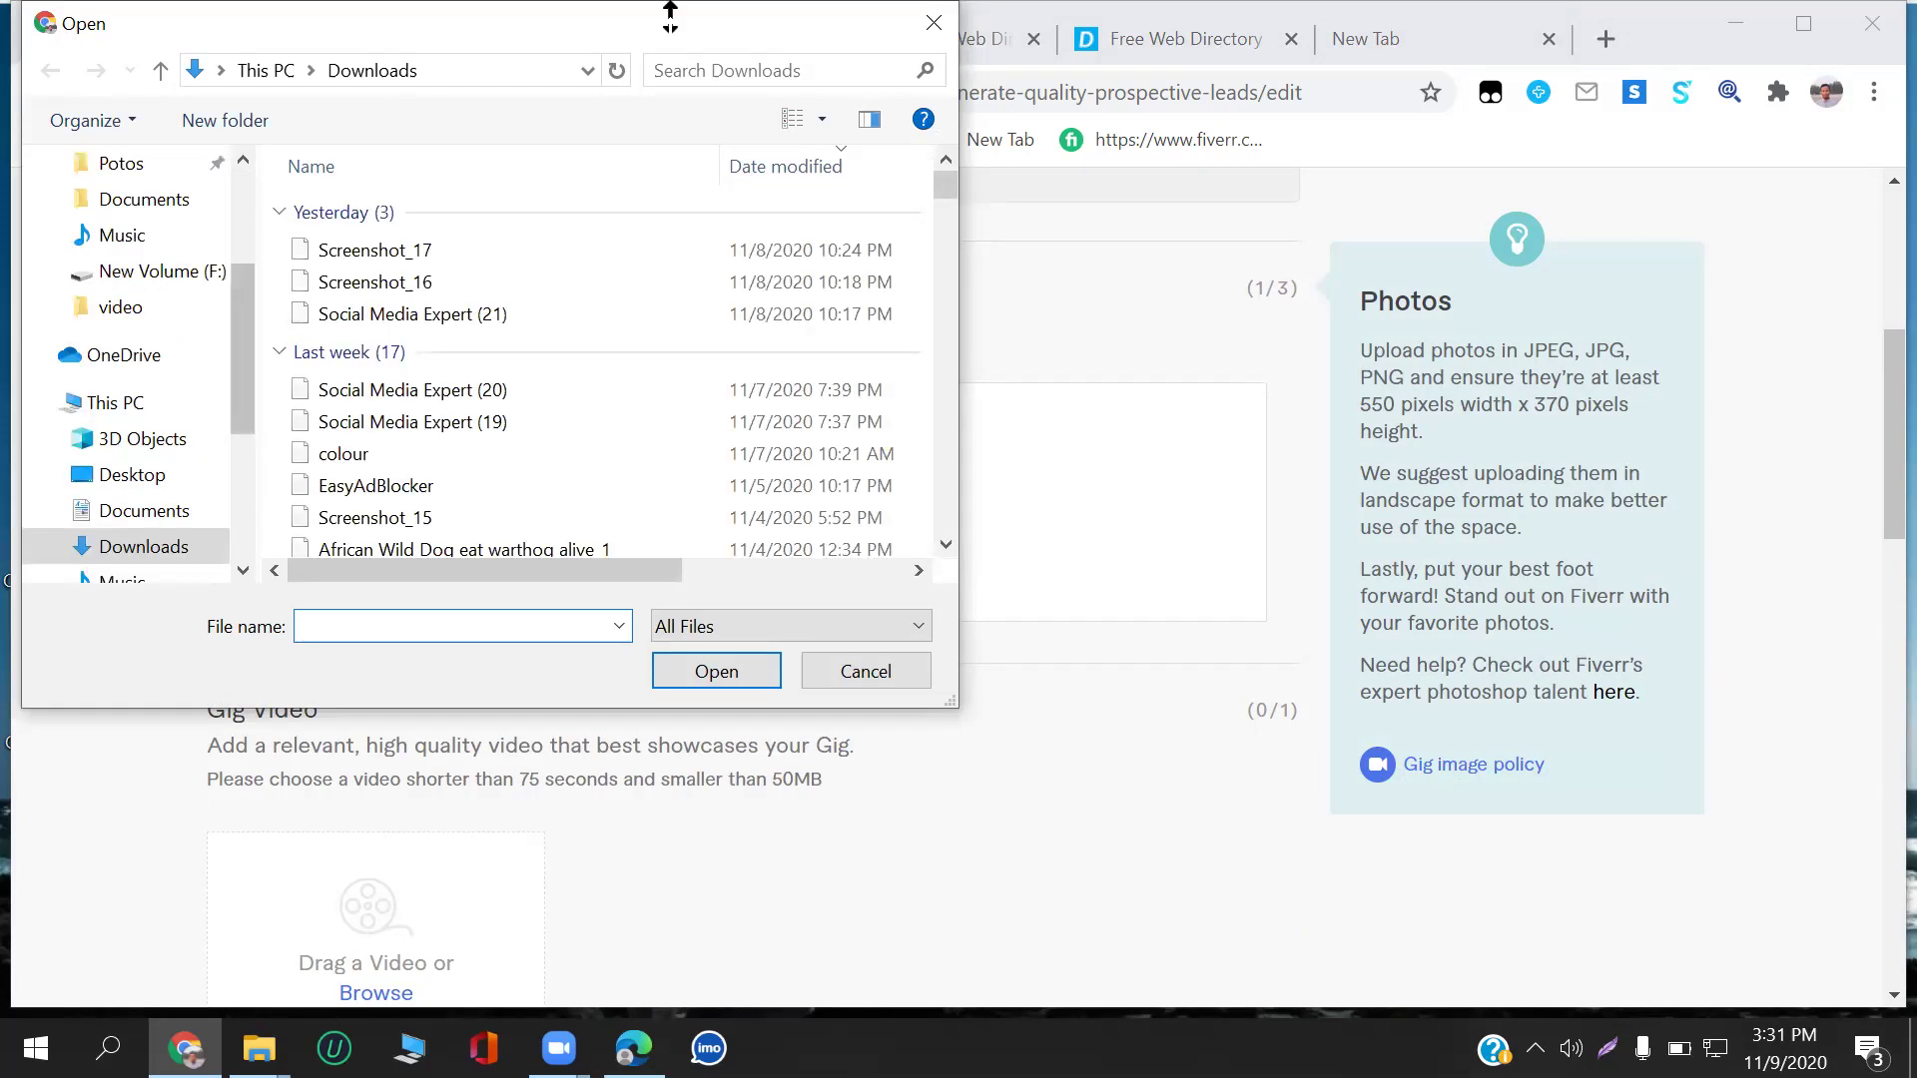
pyautogui.click(935, 25)
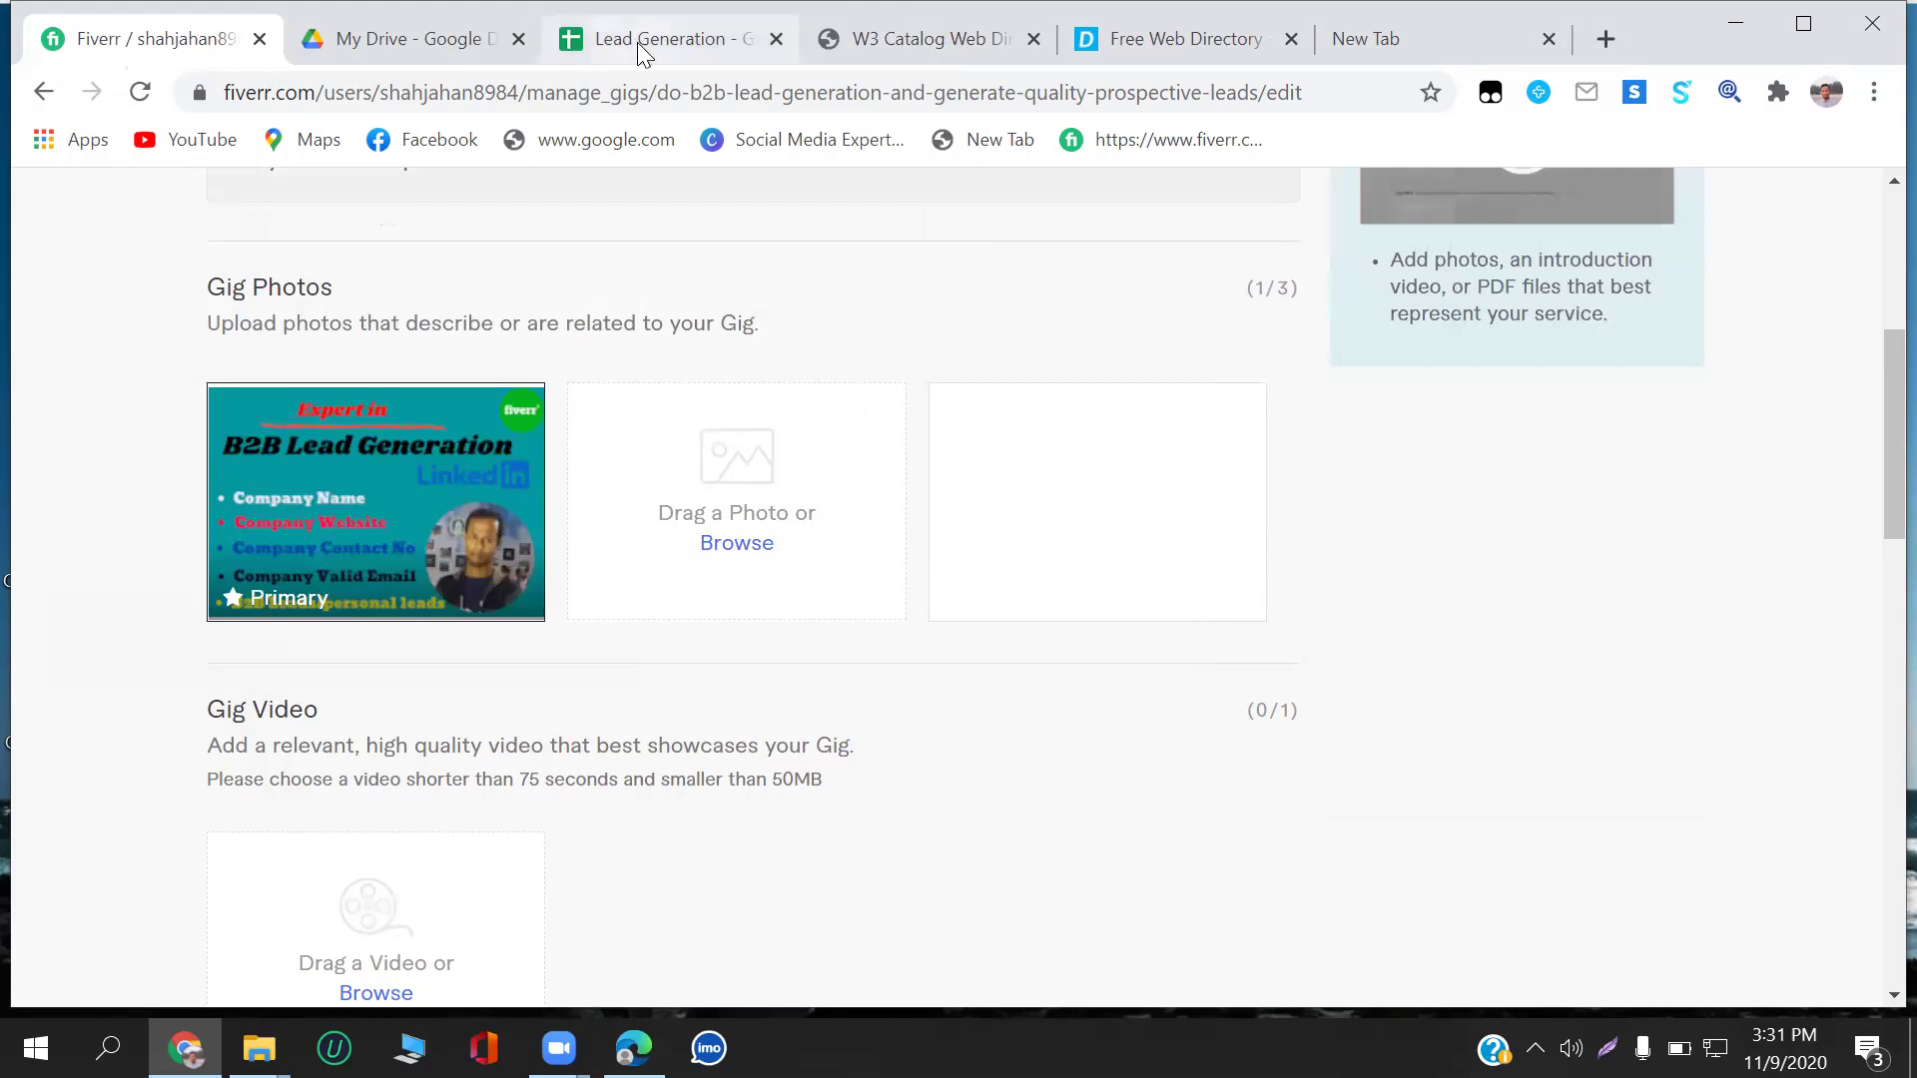
# Switch to the Lead Generation spreadsheet and capture a screenshot region covering the whole sheet down to its sheet tabs.
pyautogui.click(638, 42)
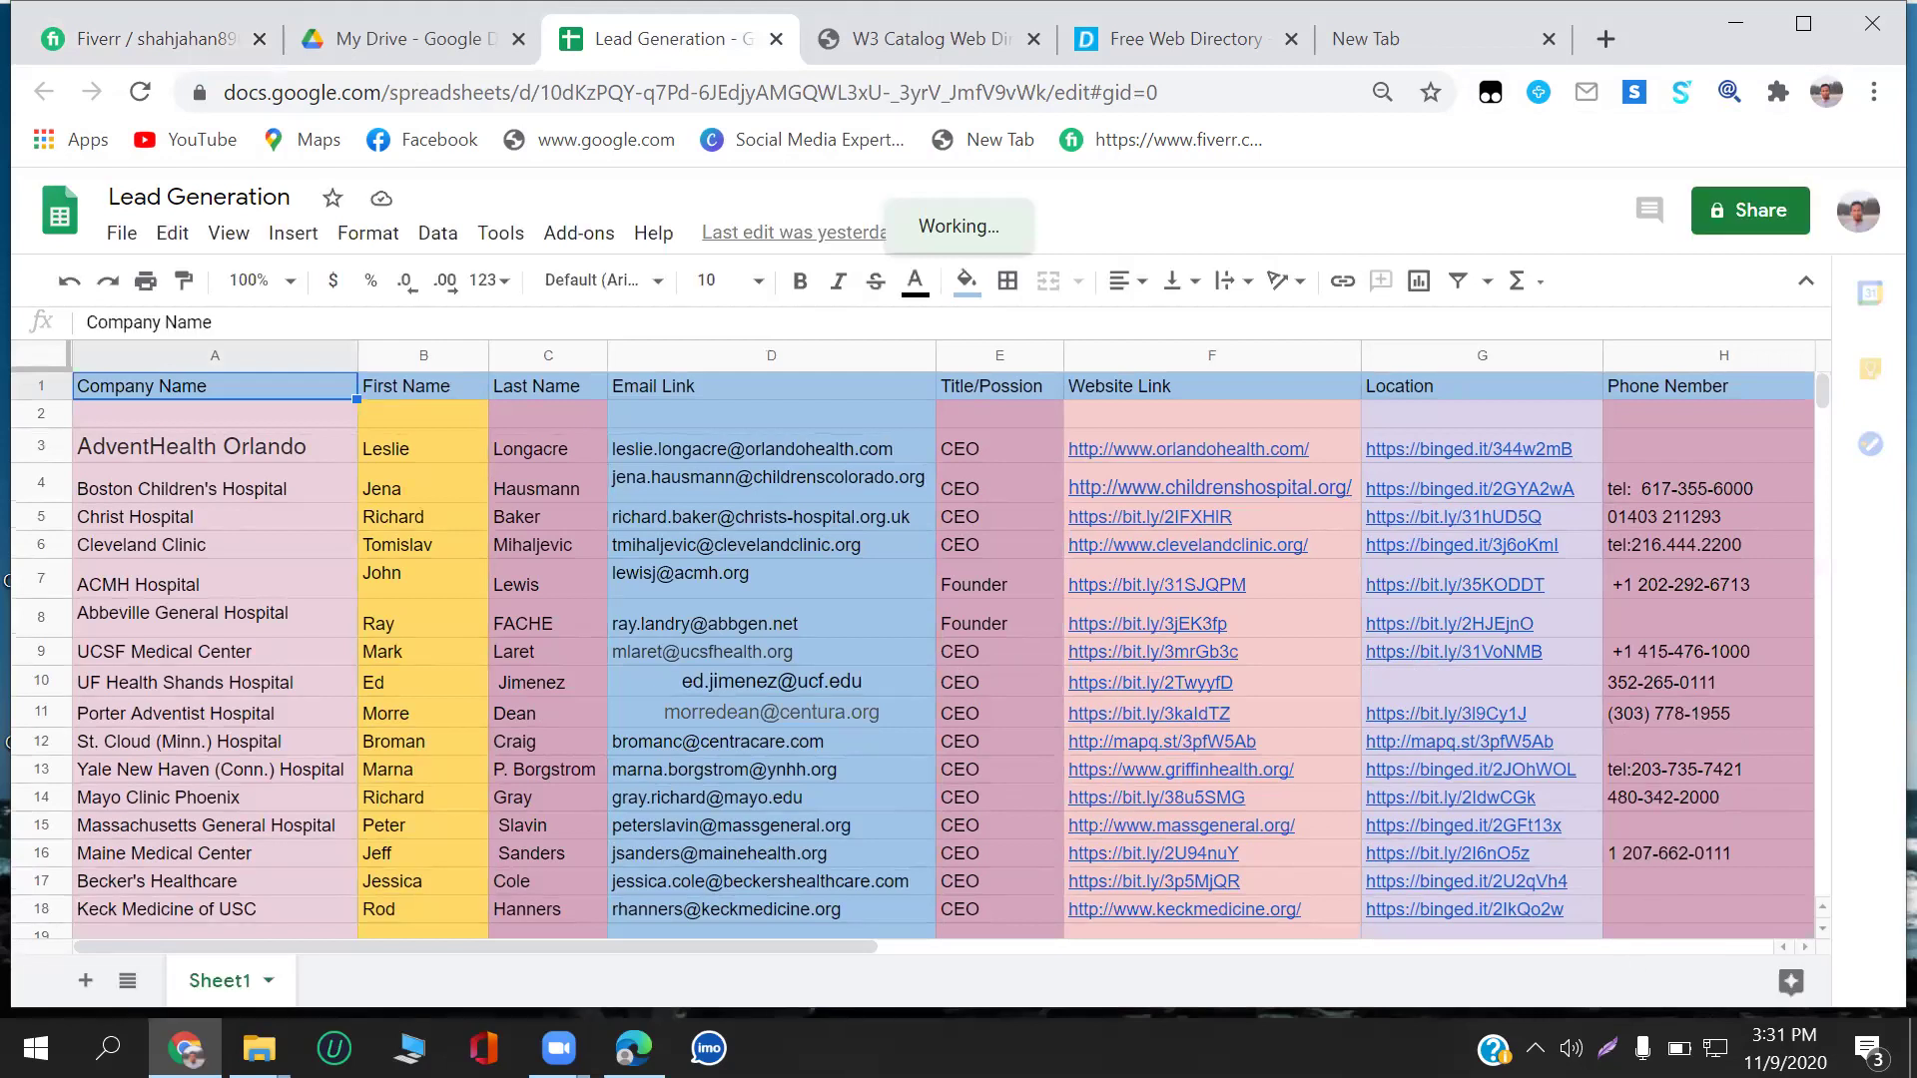
pyautogui.click(1607, 1048)
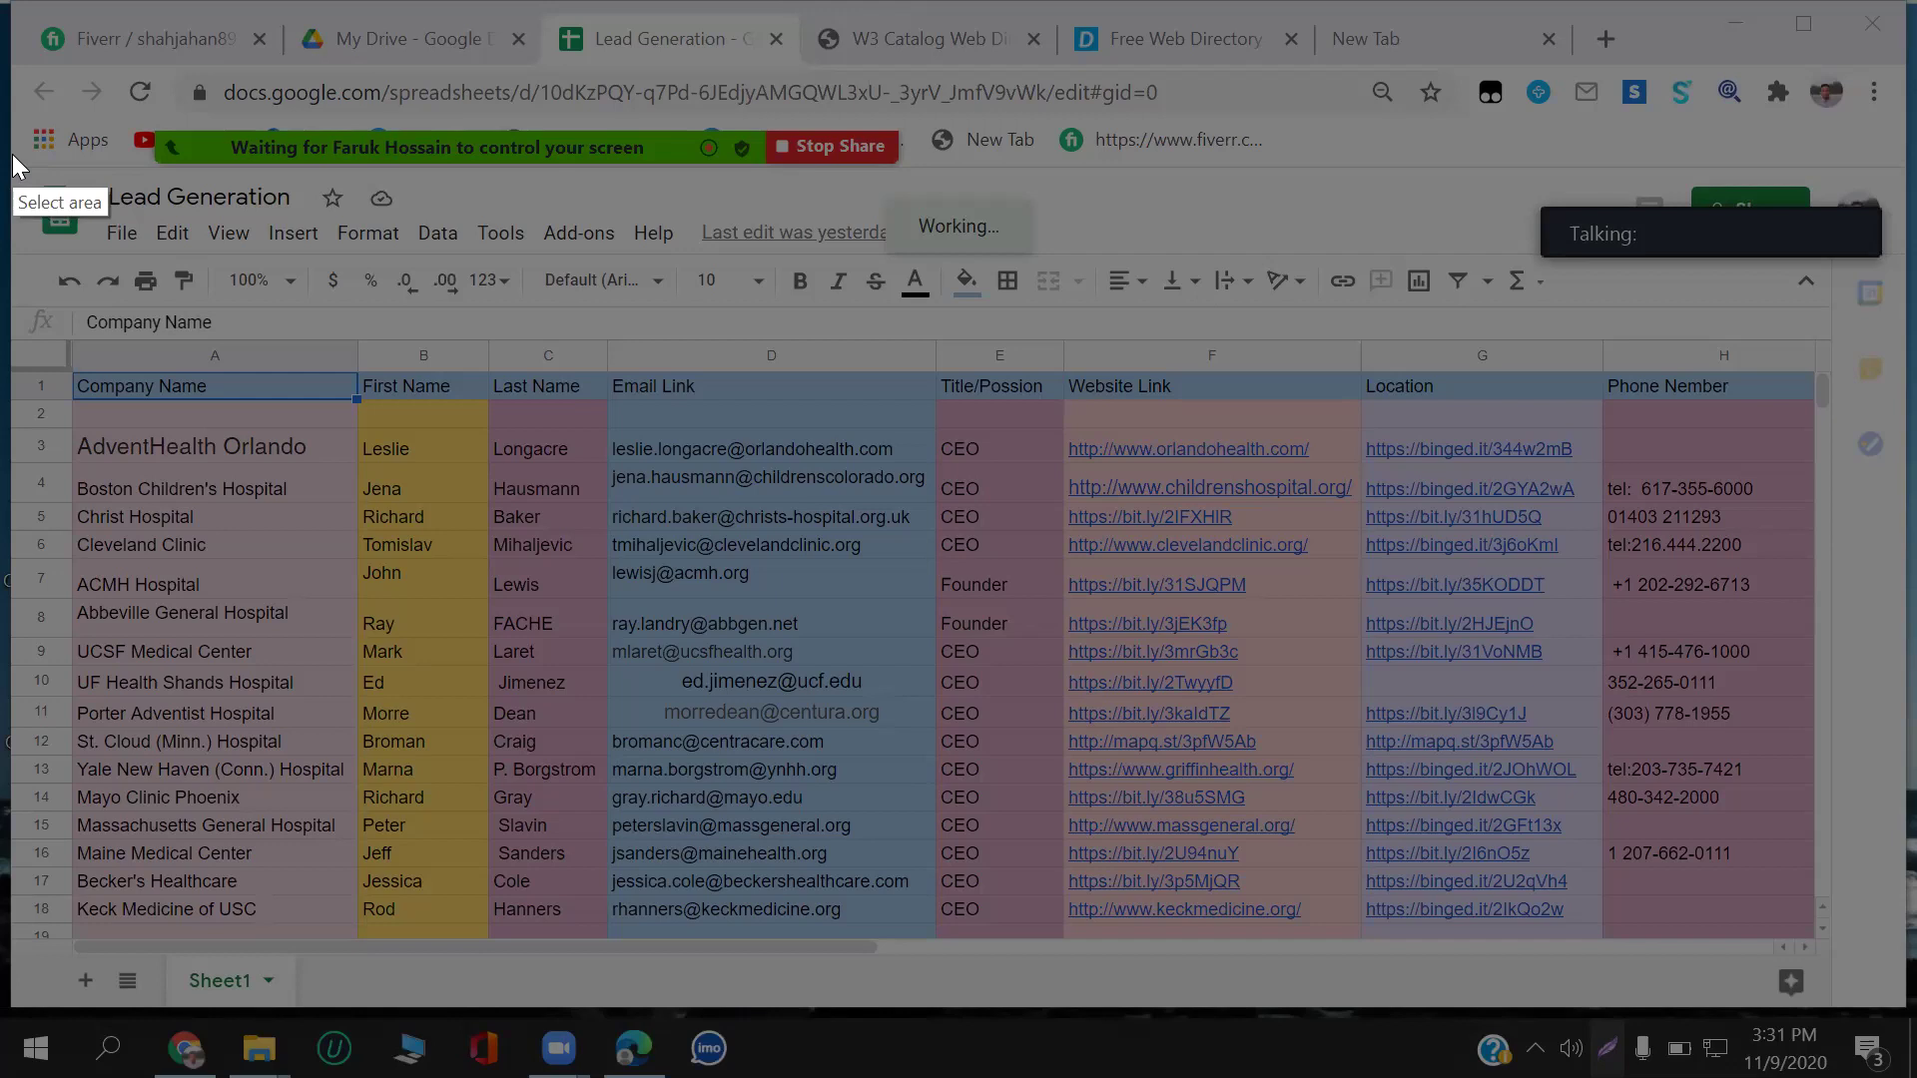
pyautogui.moveTo(12, 154); pyautogui.dragTo(332, 317)
pyautogui.moveTo(1701, 915); pyautogui.dragTo(1910, 1077)
pyautogui.moveTo(1869, 974); pyautogui.dragTo(1877, 1003)
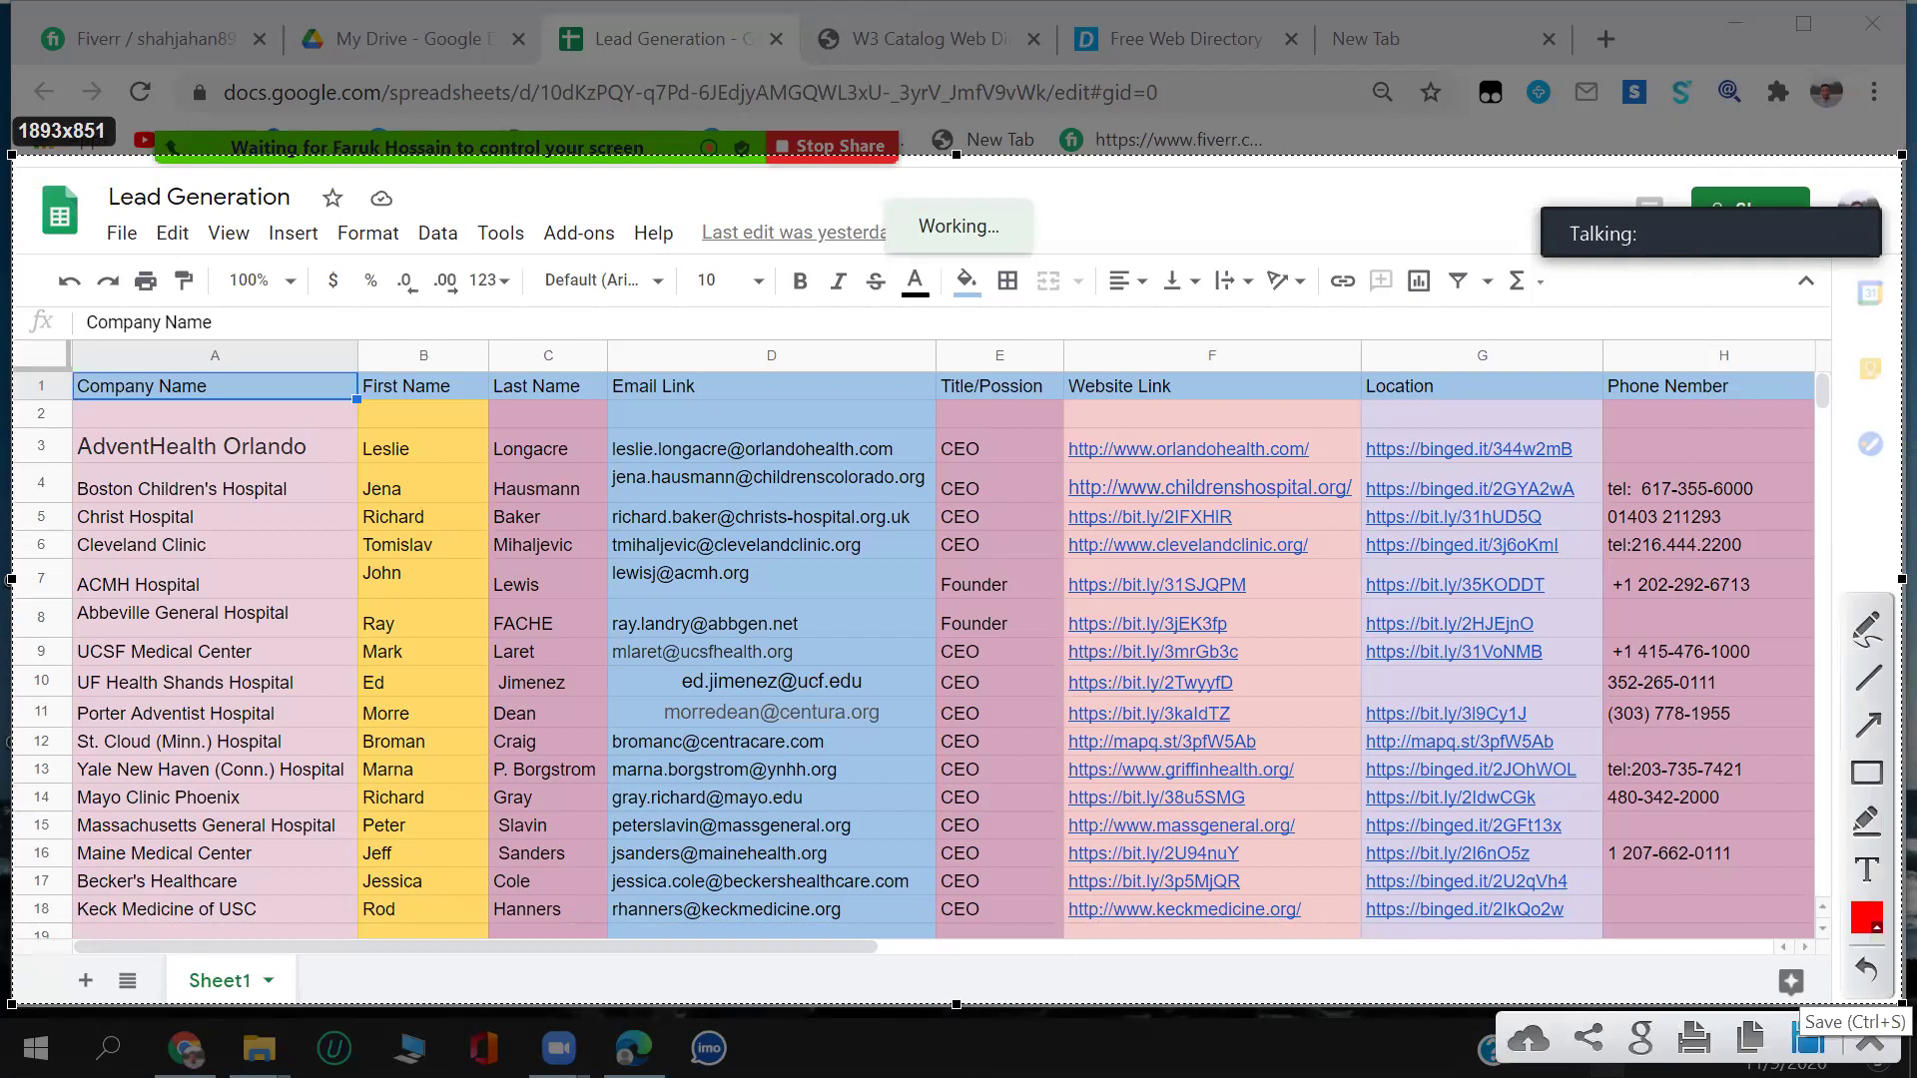
# Save the spreadsheet screenshot as a PNG named "lead genaration work" in Downloads.
pyautogui.click(1808, 1040)
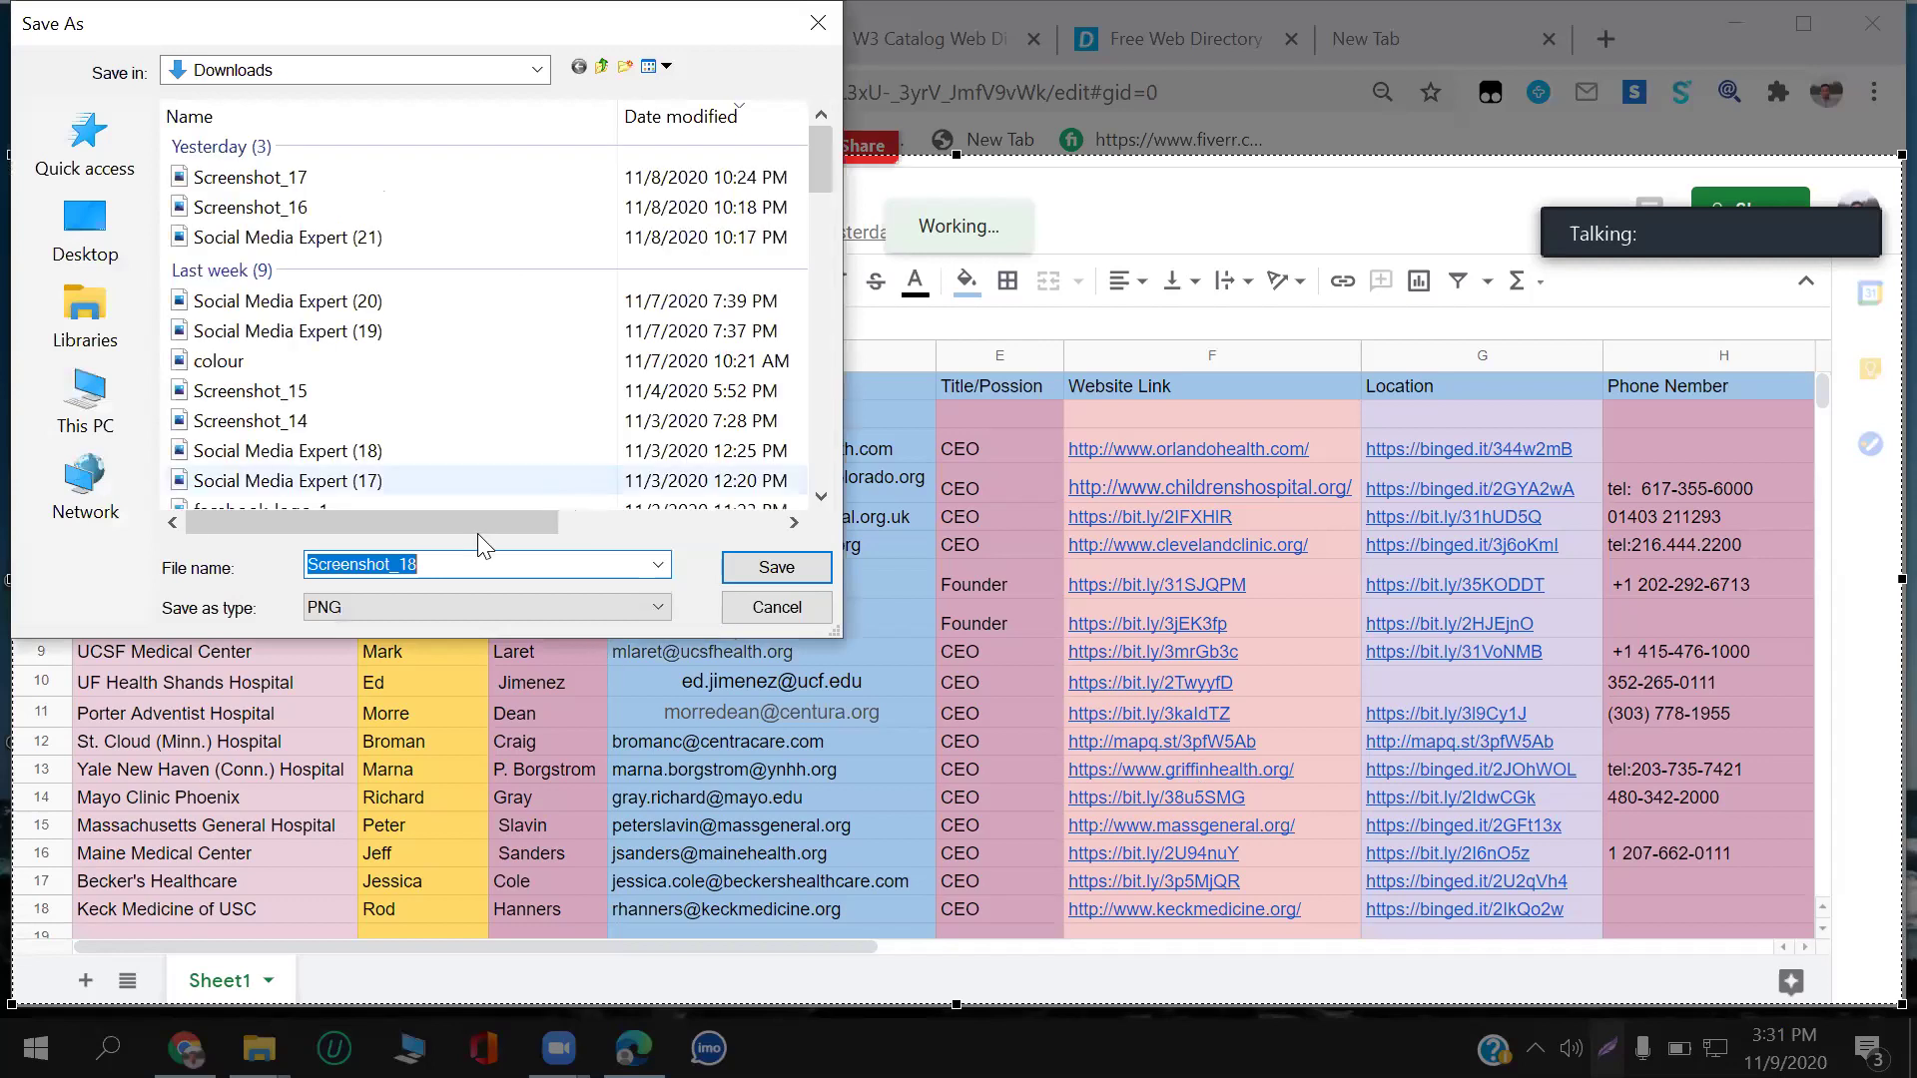
pyautogui.click(430, 567)
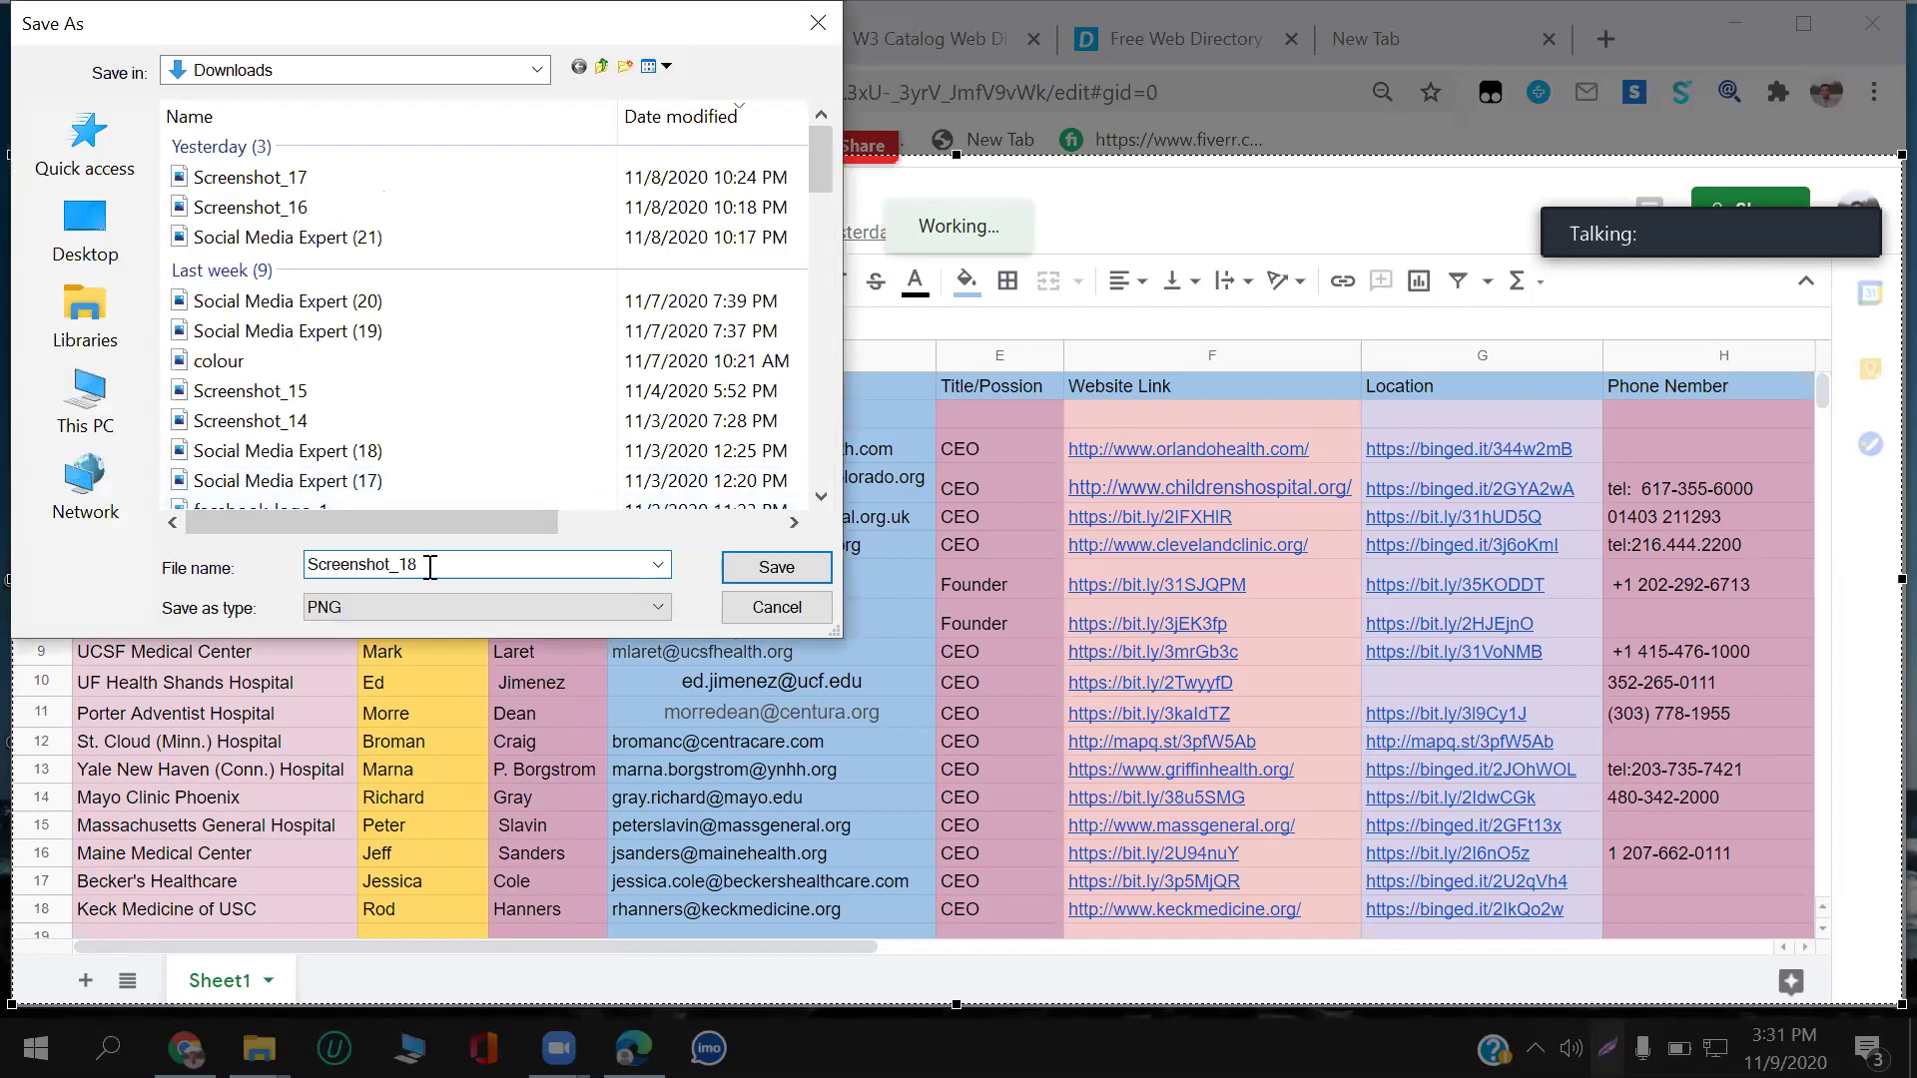
pyautogui.press('BackSpace')
pyautogui.press('BackSpace')
pyautogui.press('BackSpace')
pyautogui.press('BackSpace')
pyautogui.press('BackSpace')
pyautogui.press('BackSpace')
pyautogui.press('BackSpace')
pyautogui.press('BackSpace')
pyautogui.press('BackSpace')
pyautogui.press('BackSpace')
pyautogui.press('BackSpace')
pyautogui.press('BackSpace')
pyautogui.press('BackSpace')
pyautogui.write('lead genaration work')
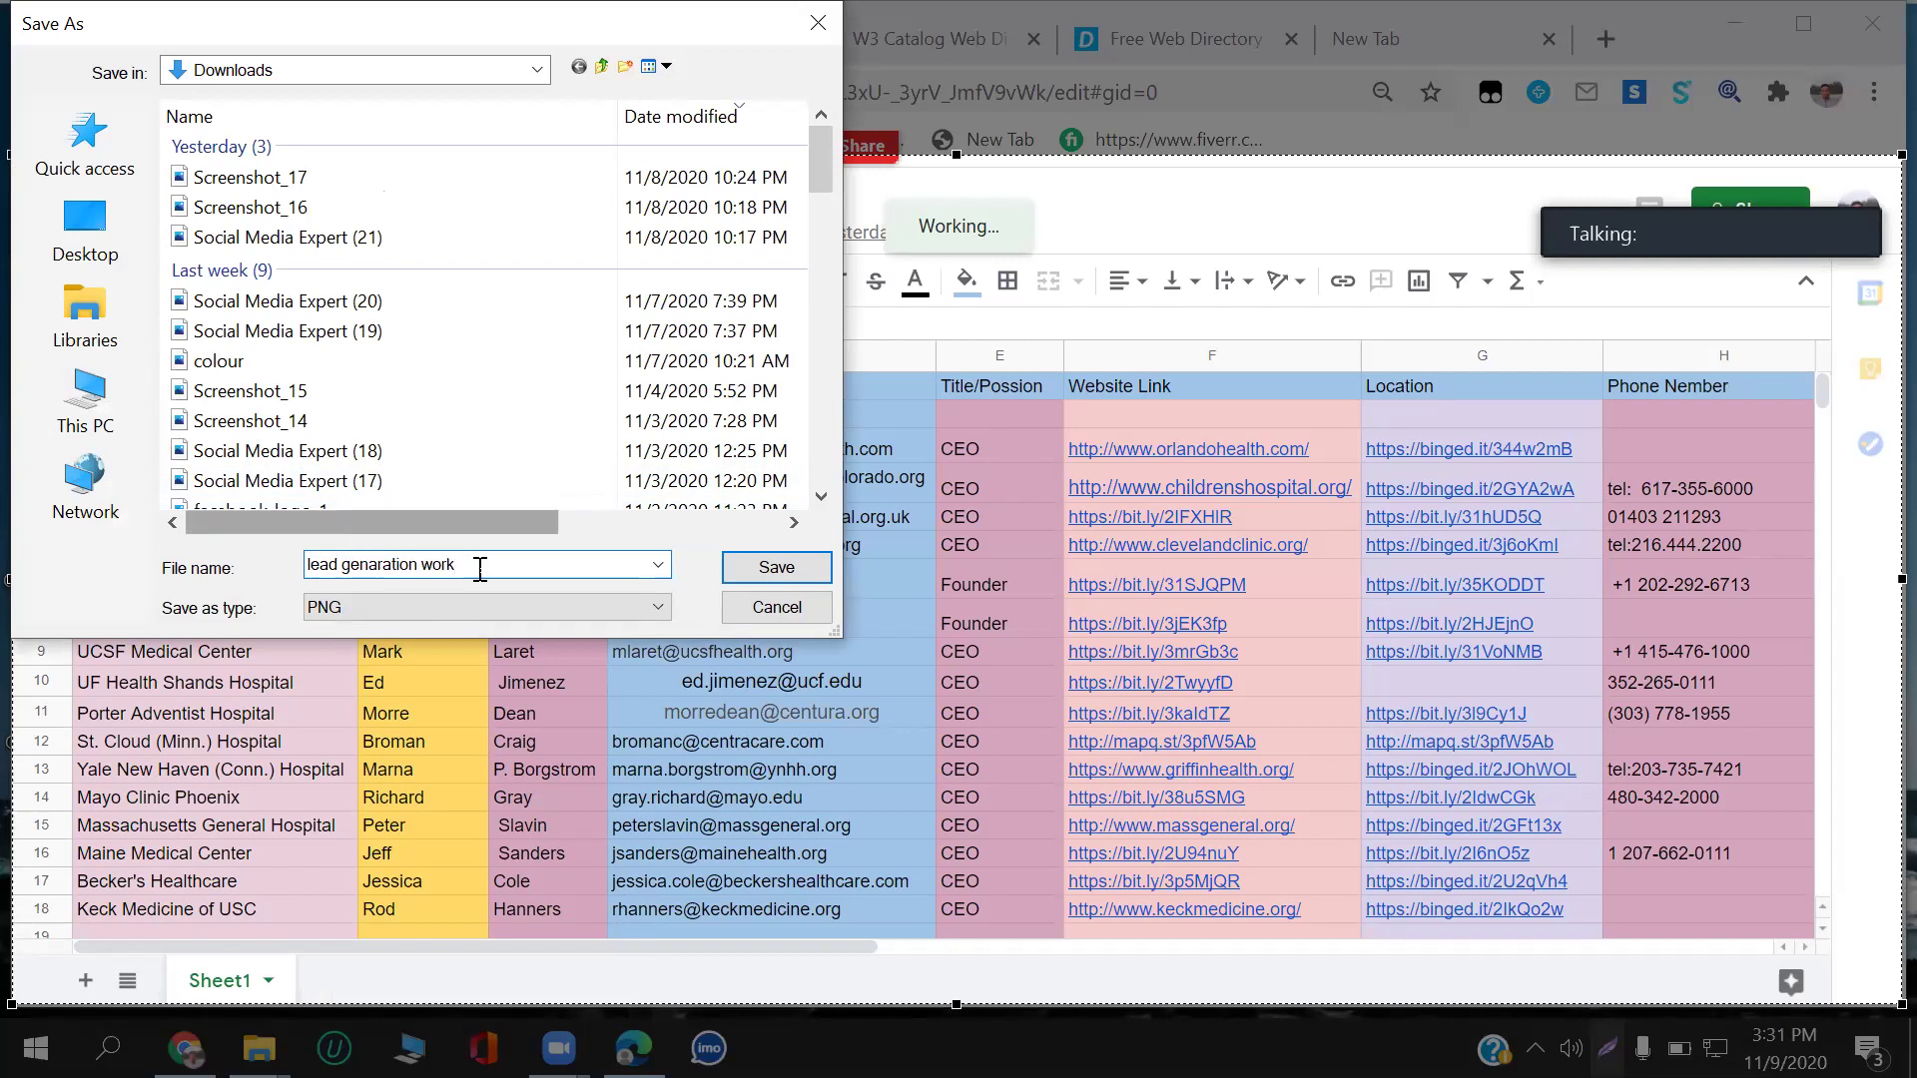
pyautogui.click(777, 568)
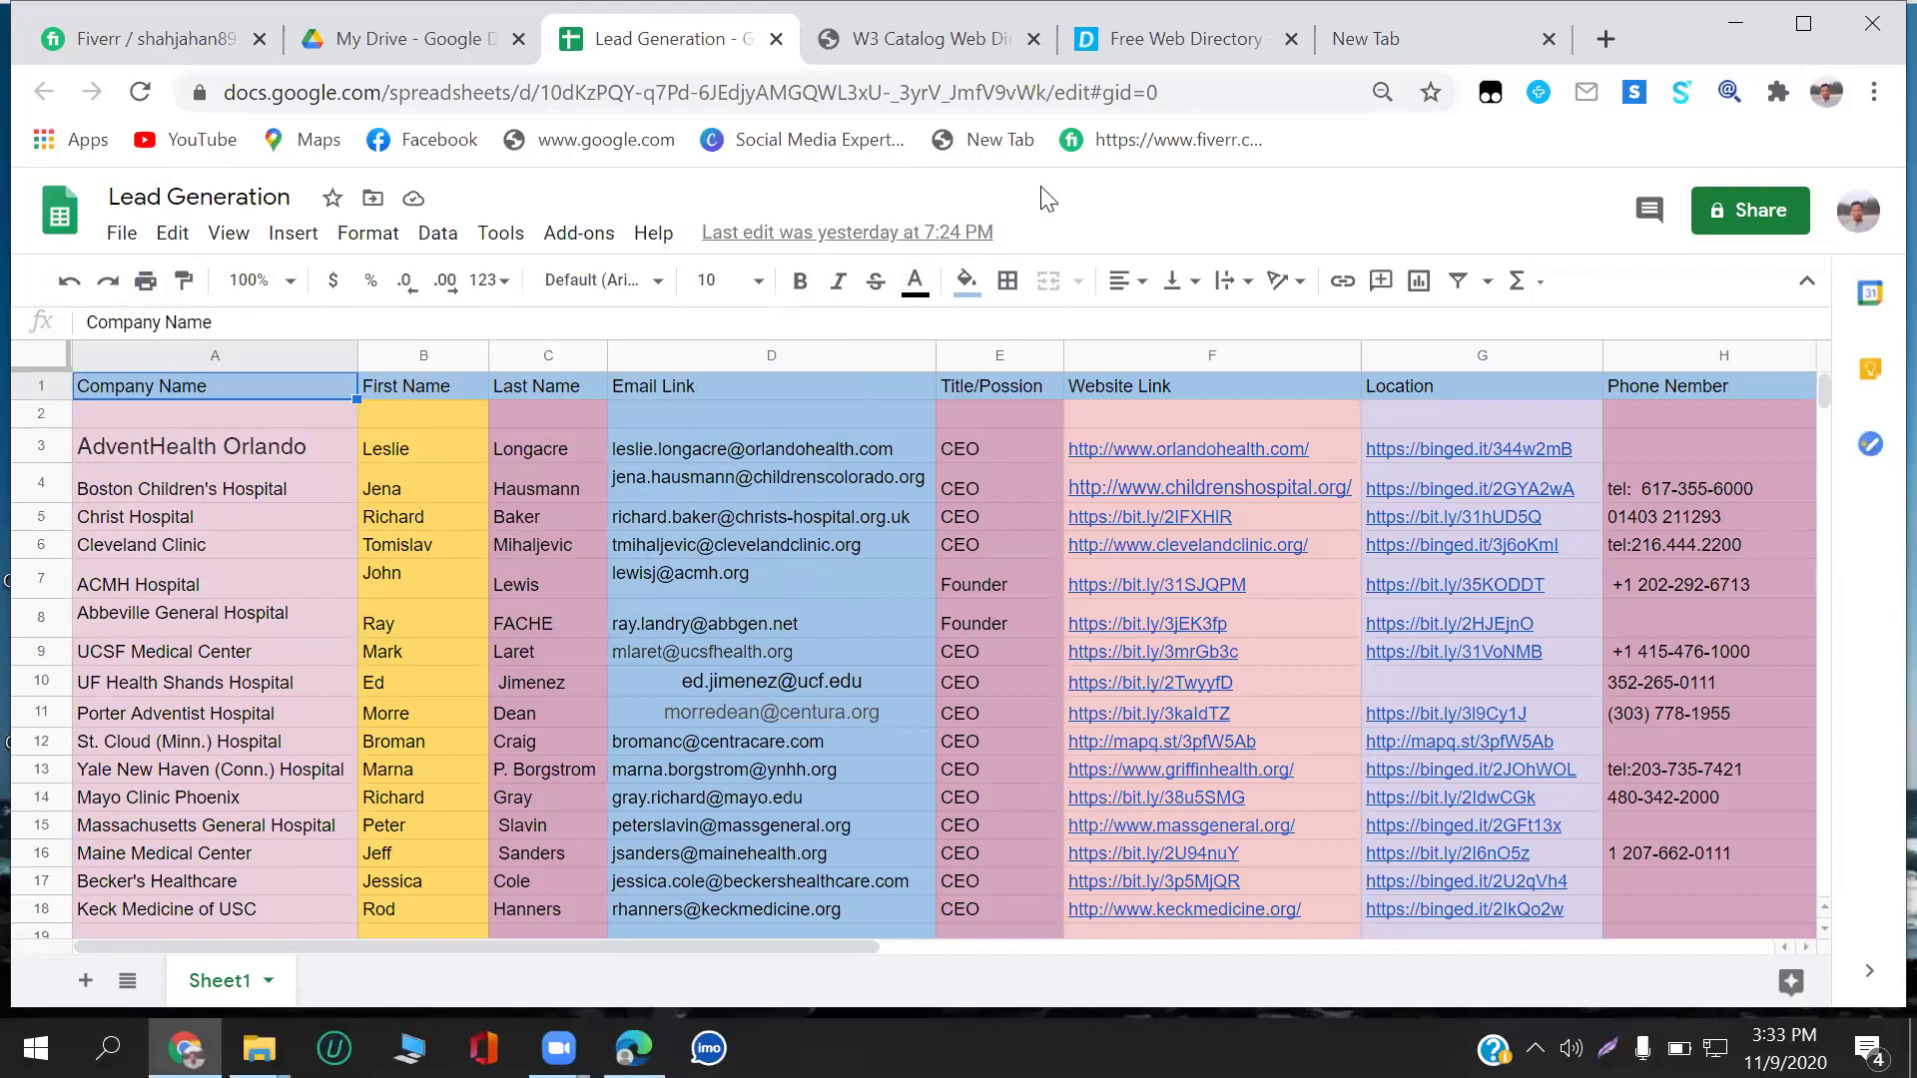
# Upload the "lead genaration work" image from Downloads as the second photo in the Fiverr gig's gallery.
pyautogui.click(133, 45)
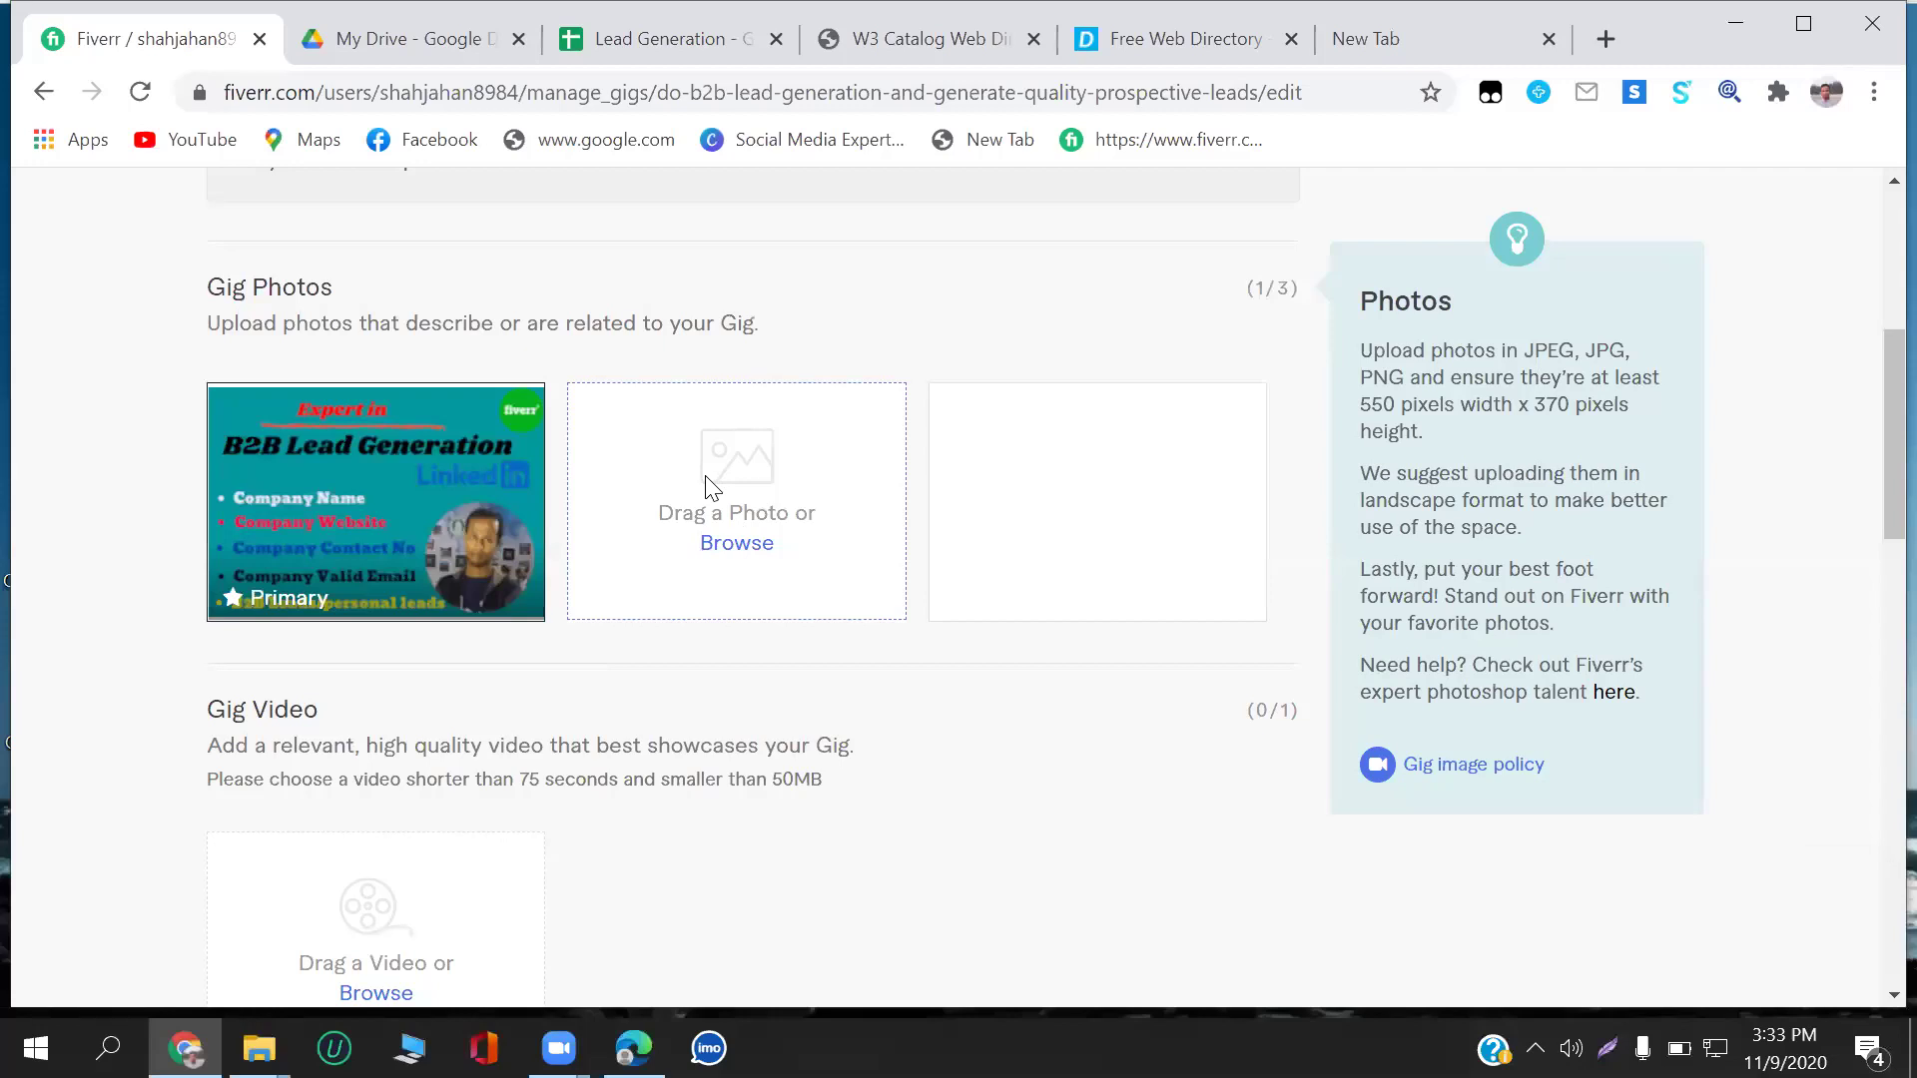
pyautogui.scroll(2, 711, 487)
pyautogui.scroll(-2, 695, 479)
pyautogui.moveTo(299, 460)
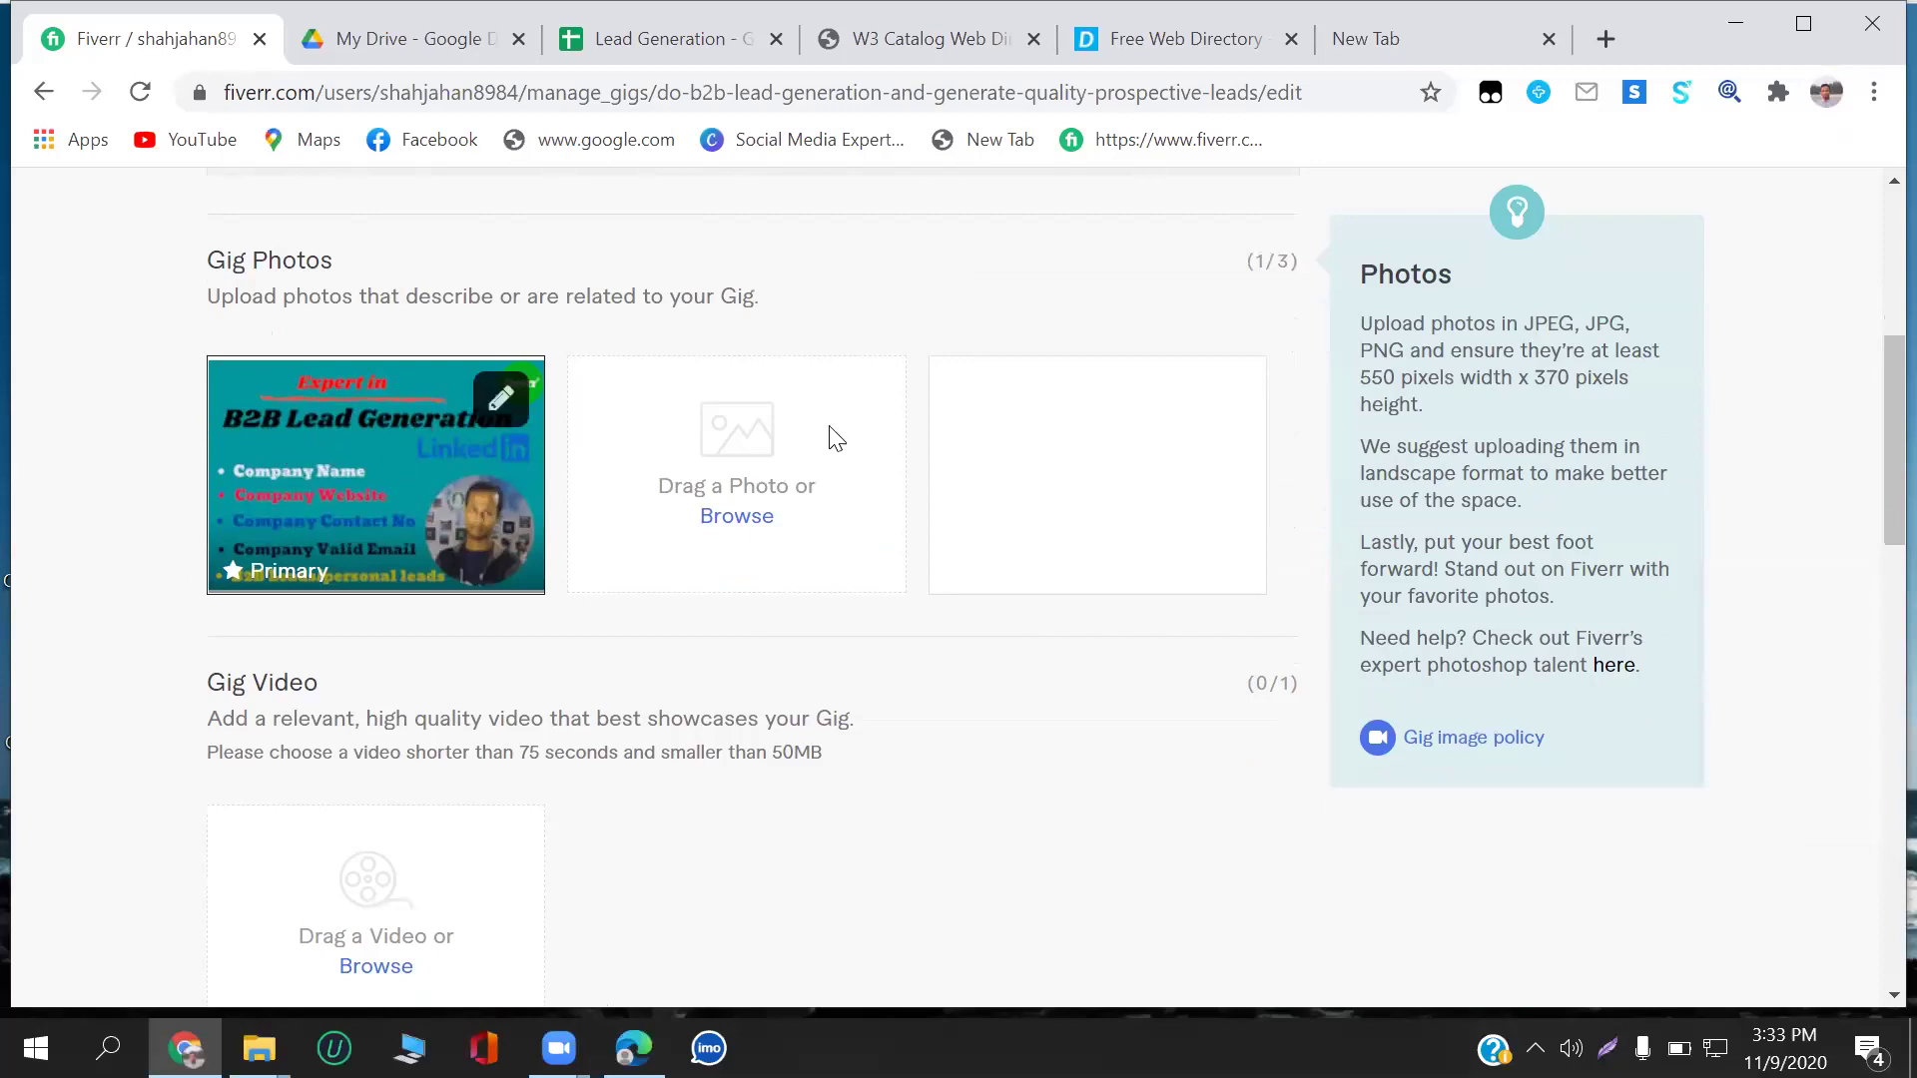
pyautogui.click(739, 517)
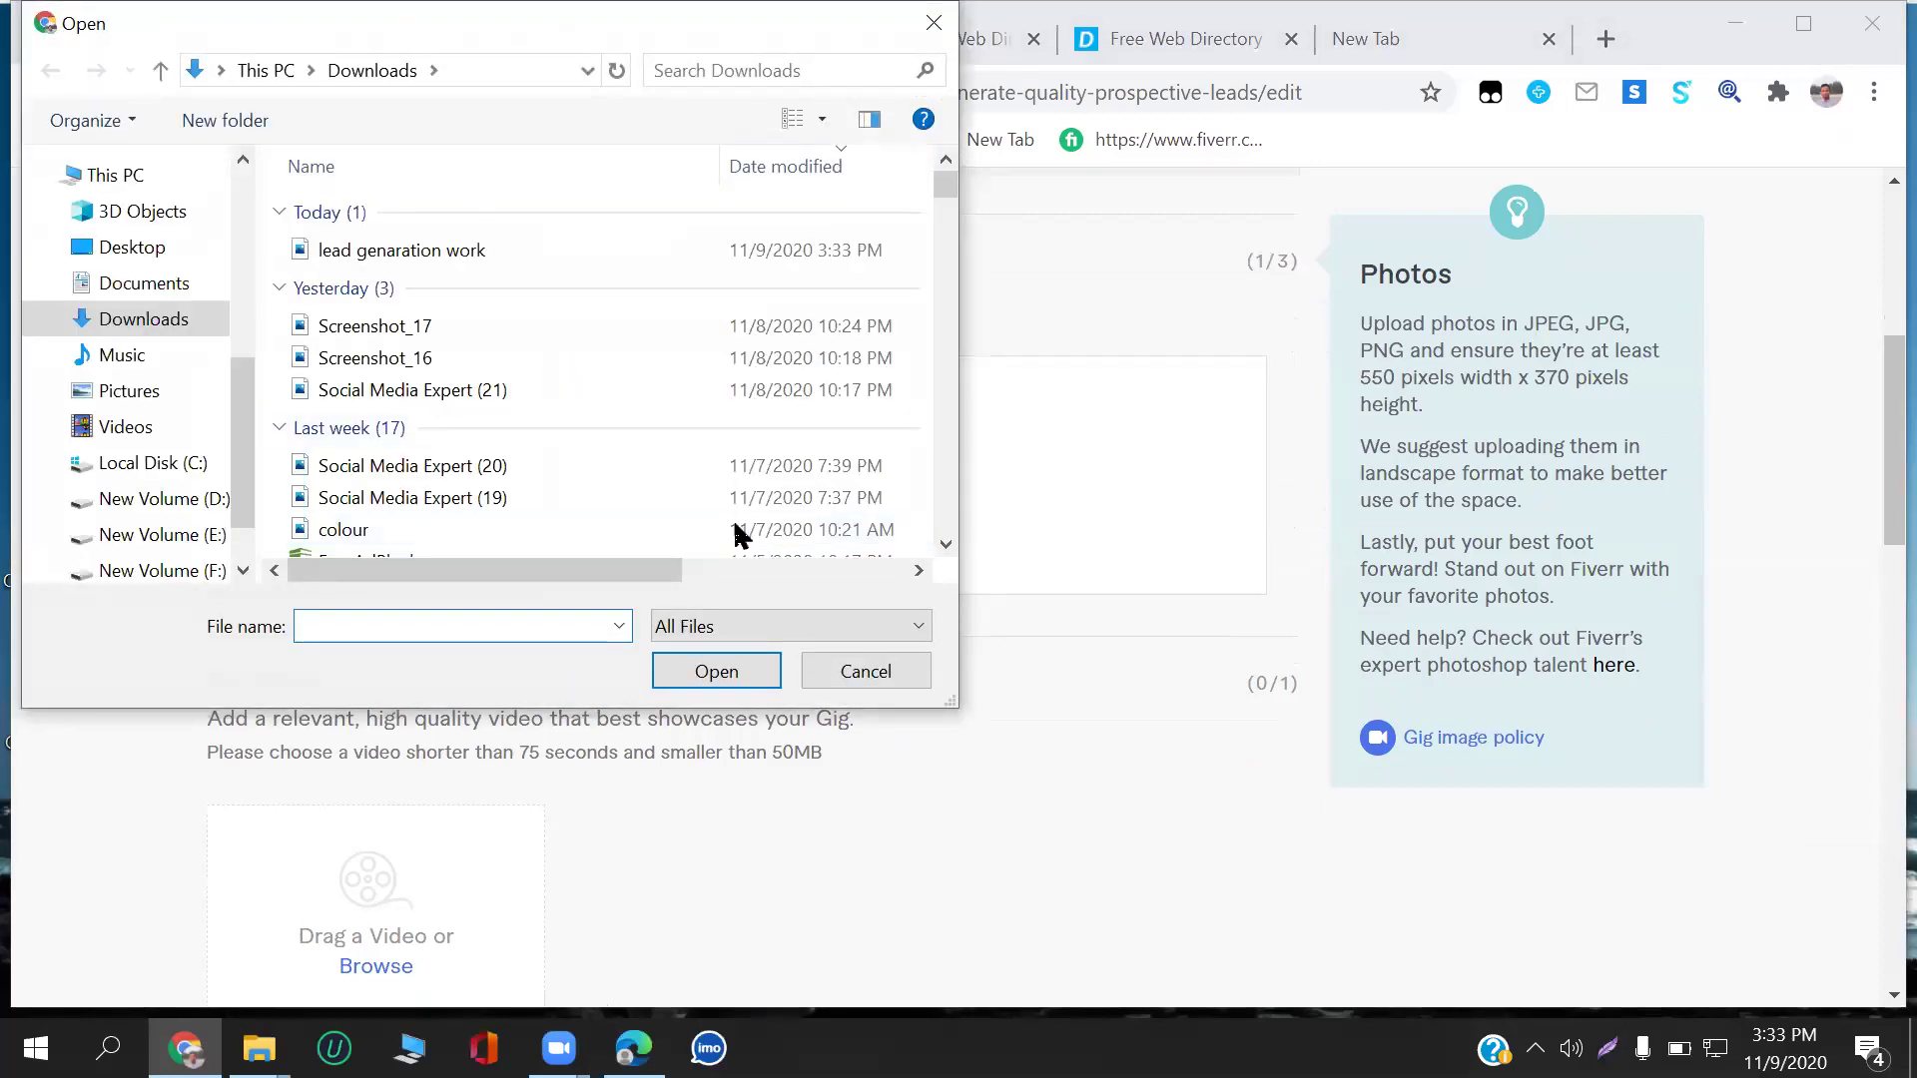
pyautogui.click(491, 252)
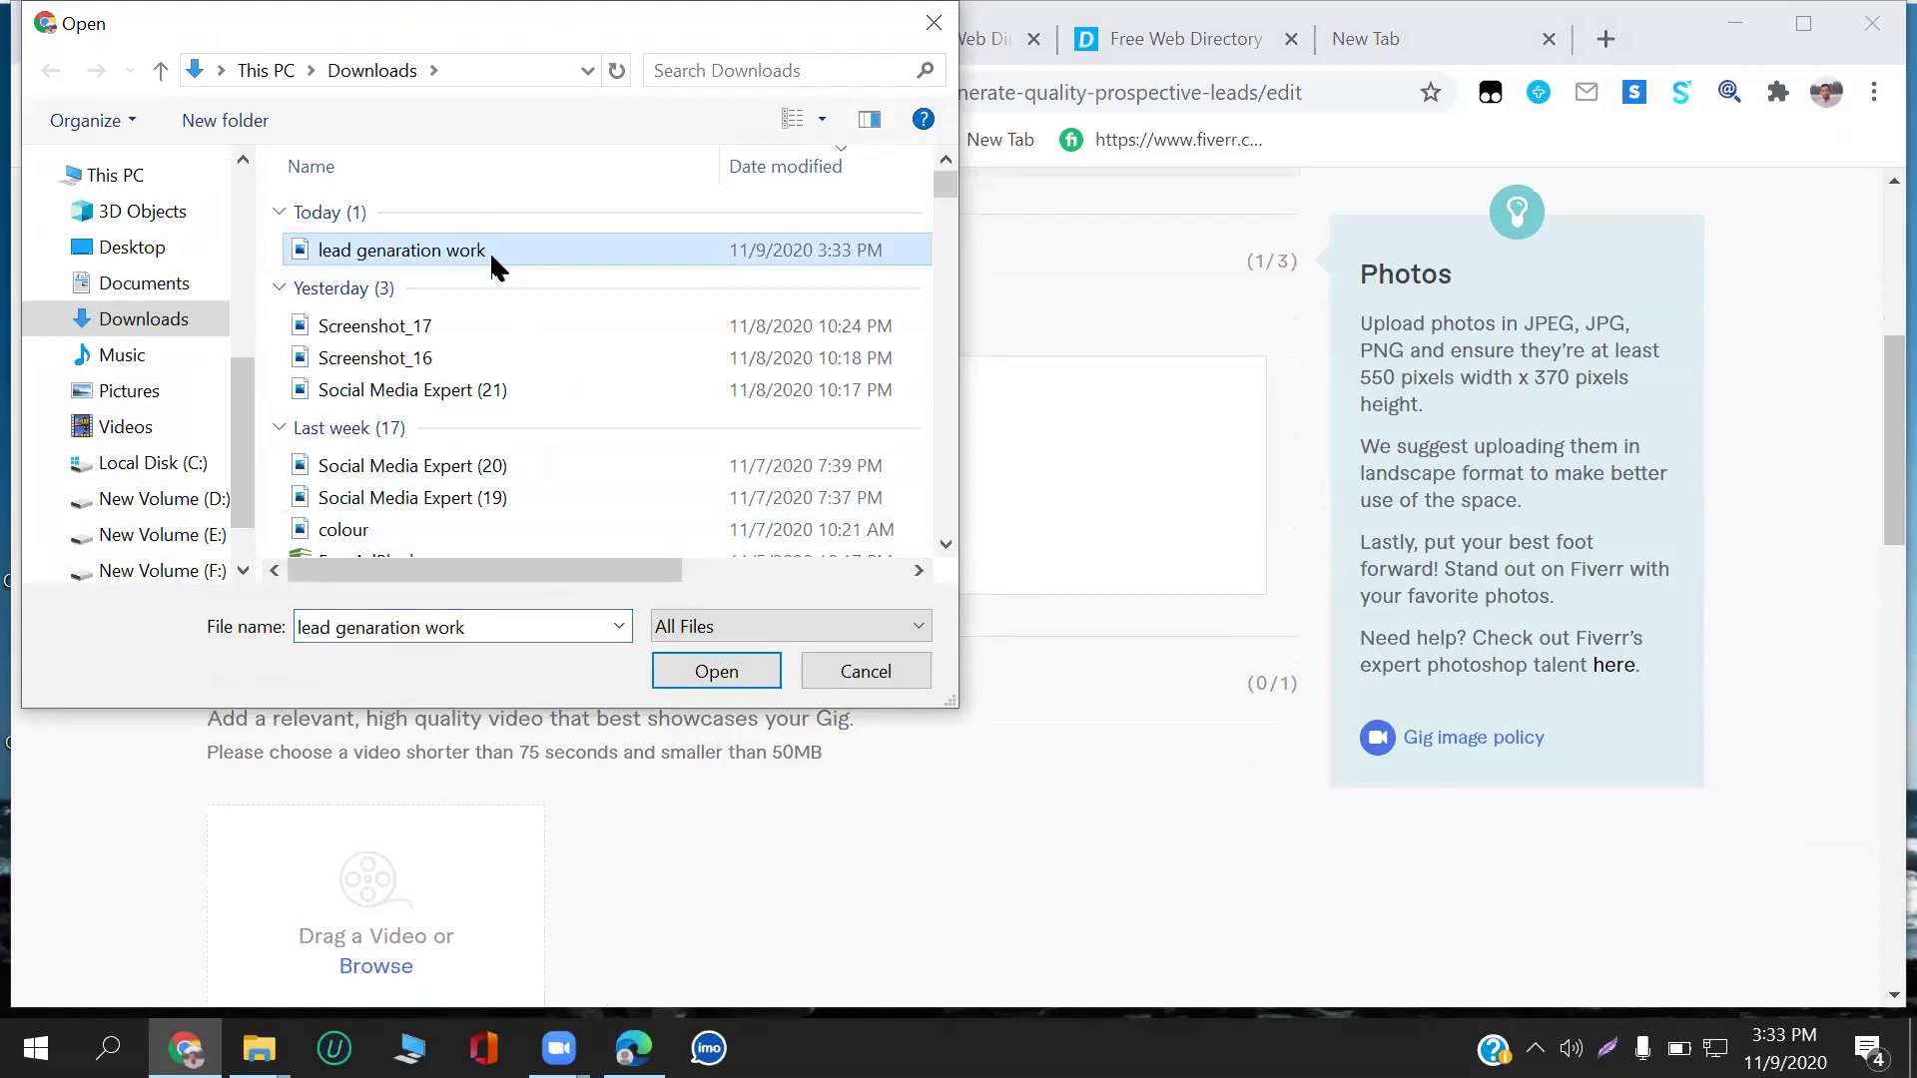
pyautogui.click(721, 674)
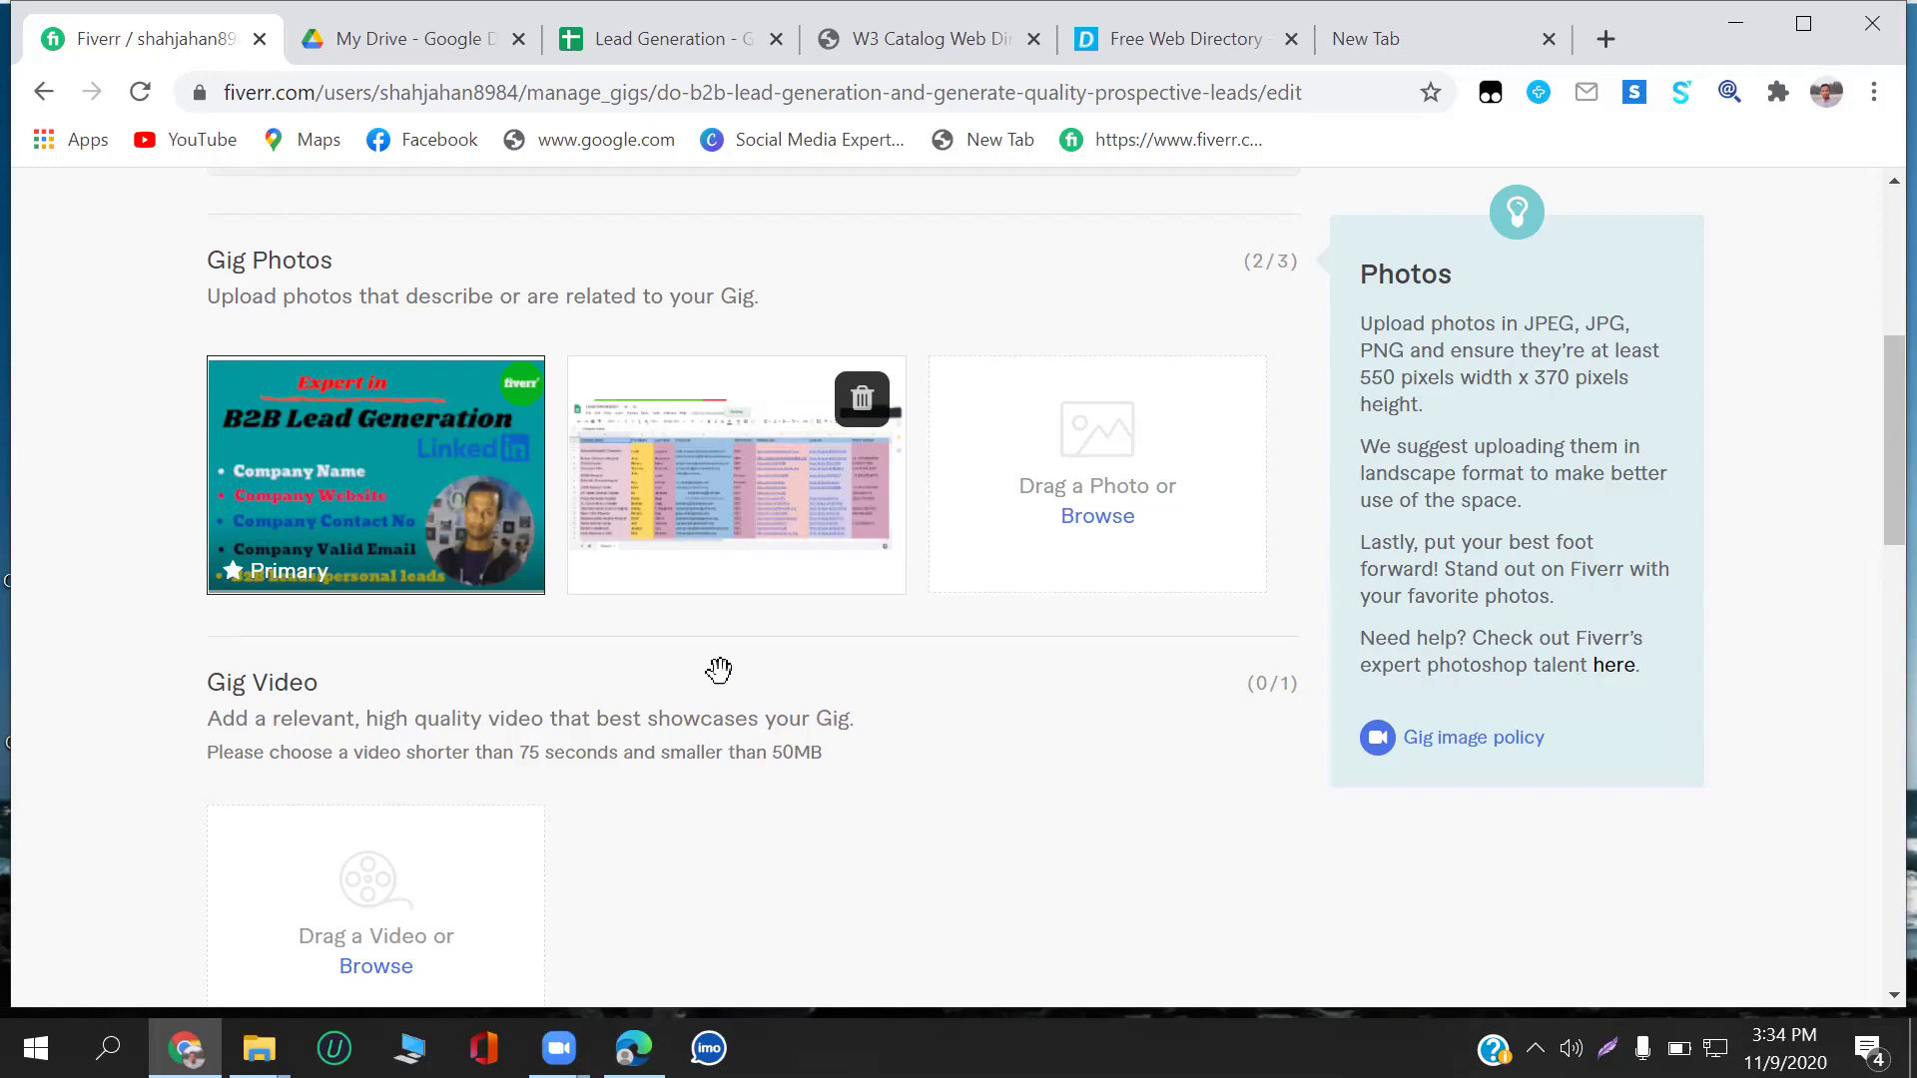
pyautogui.scroll(5, 1631, 176)
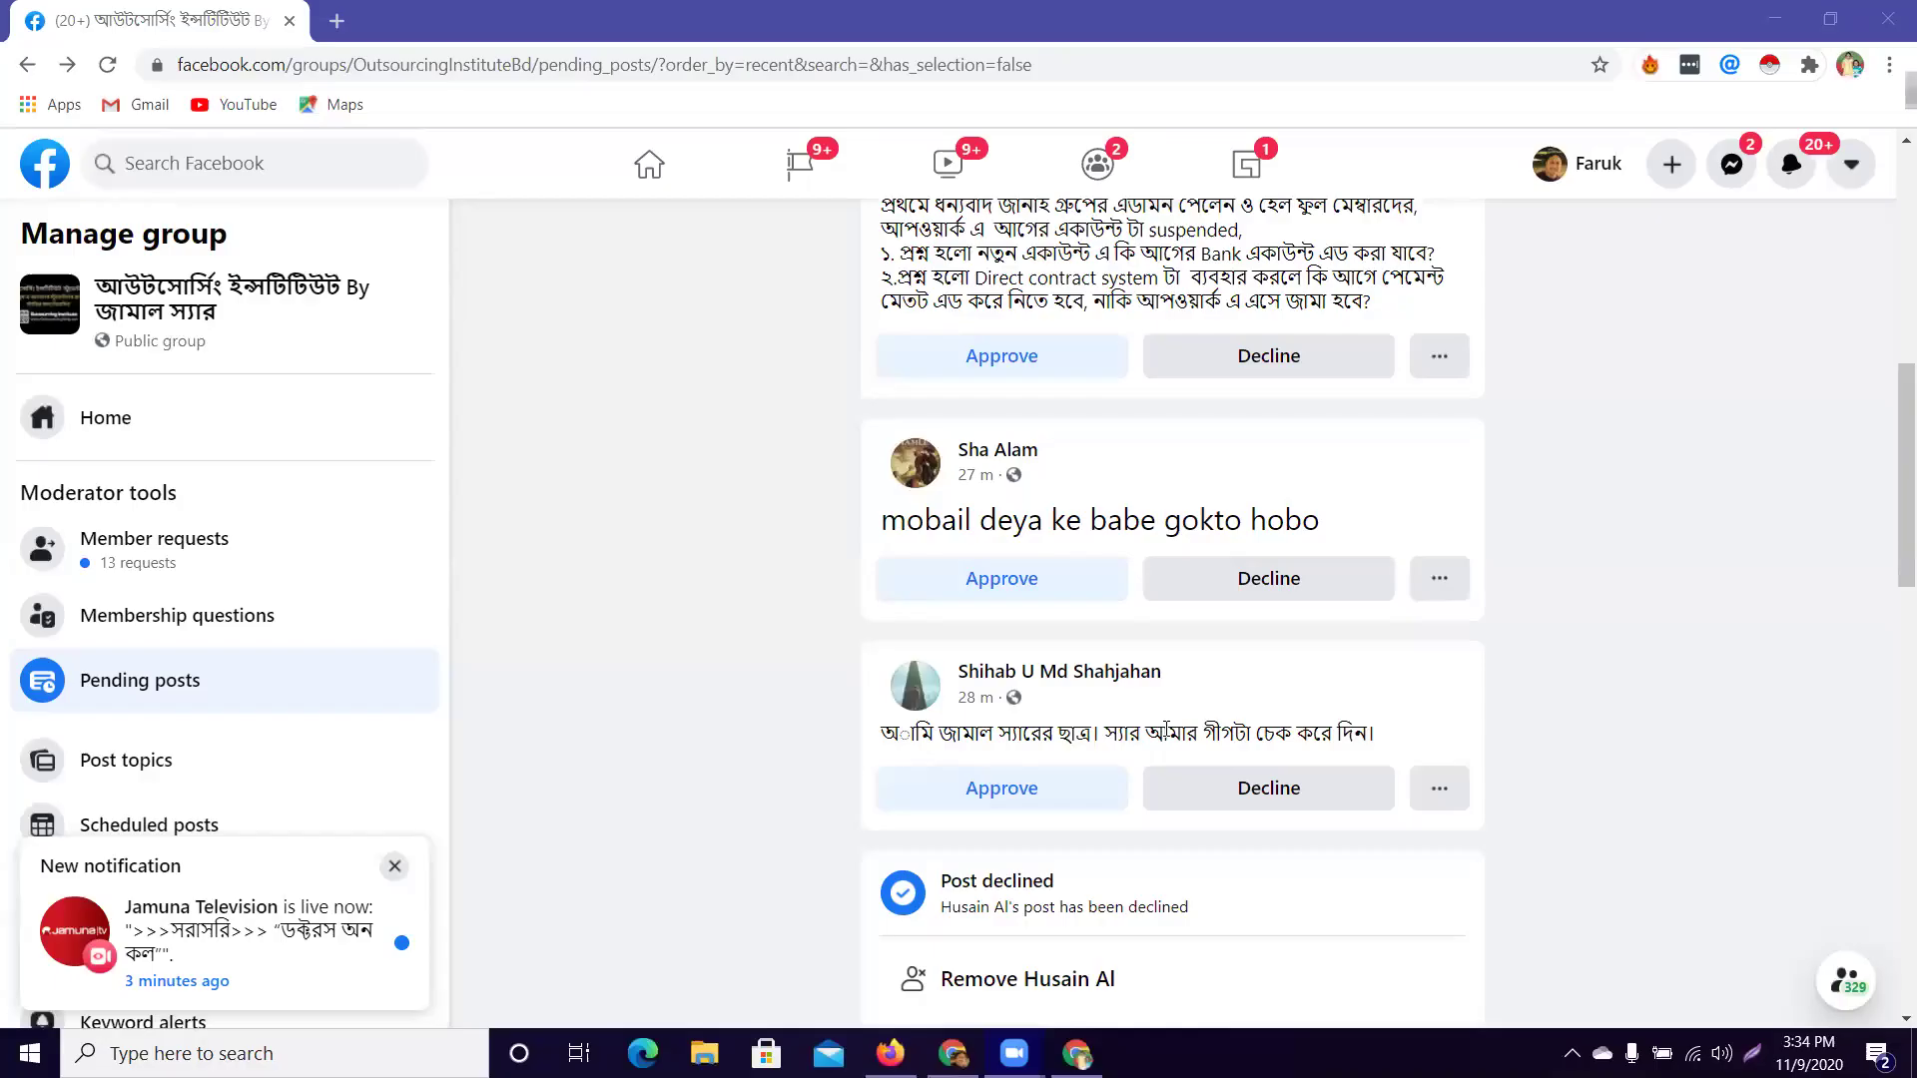
# In the Facebook group's pending posts, decline the Bengali gig-check request and approve the suspended-account question and the bank deposit post.
pyautogui.click(1298, 799)
pyautogui.scroll(3, 1306, 805)
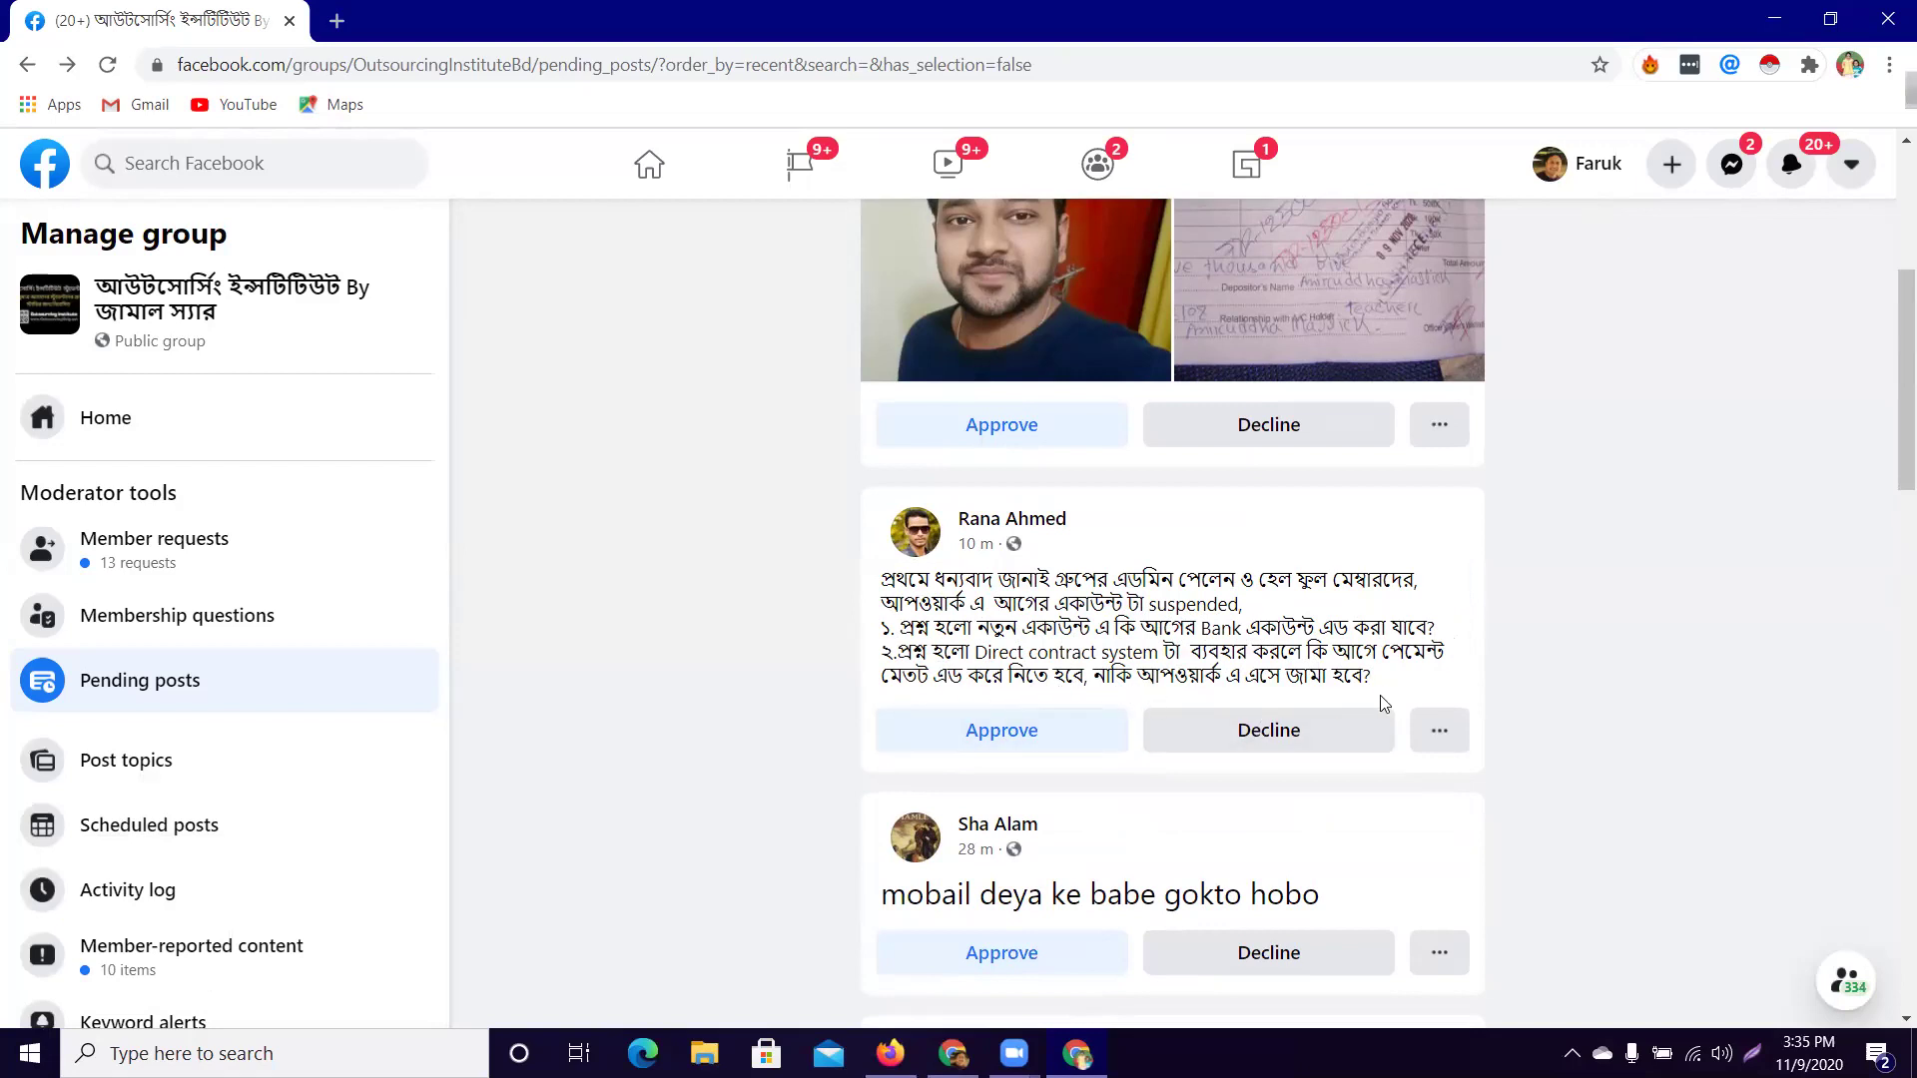
pyautogui.click(996, 730)
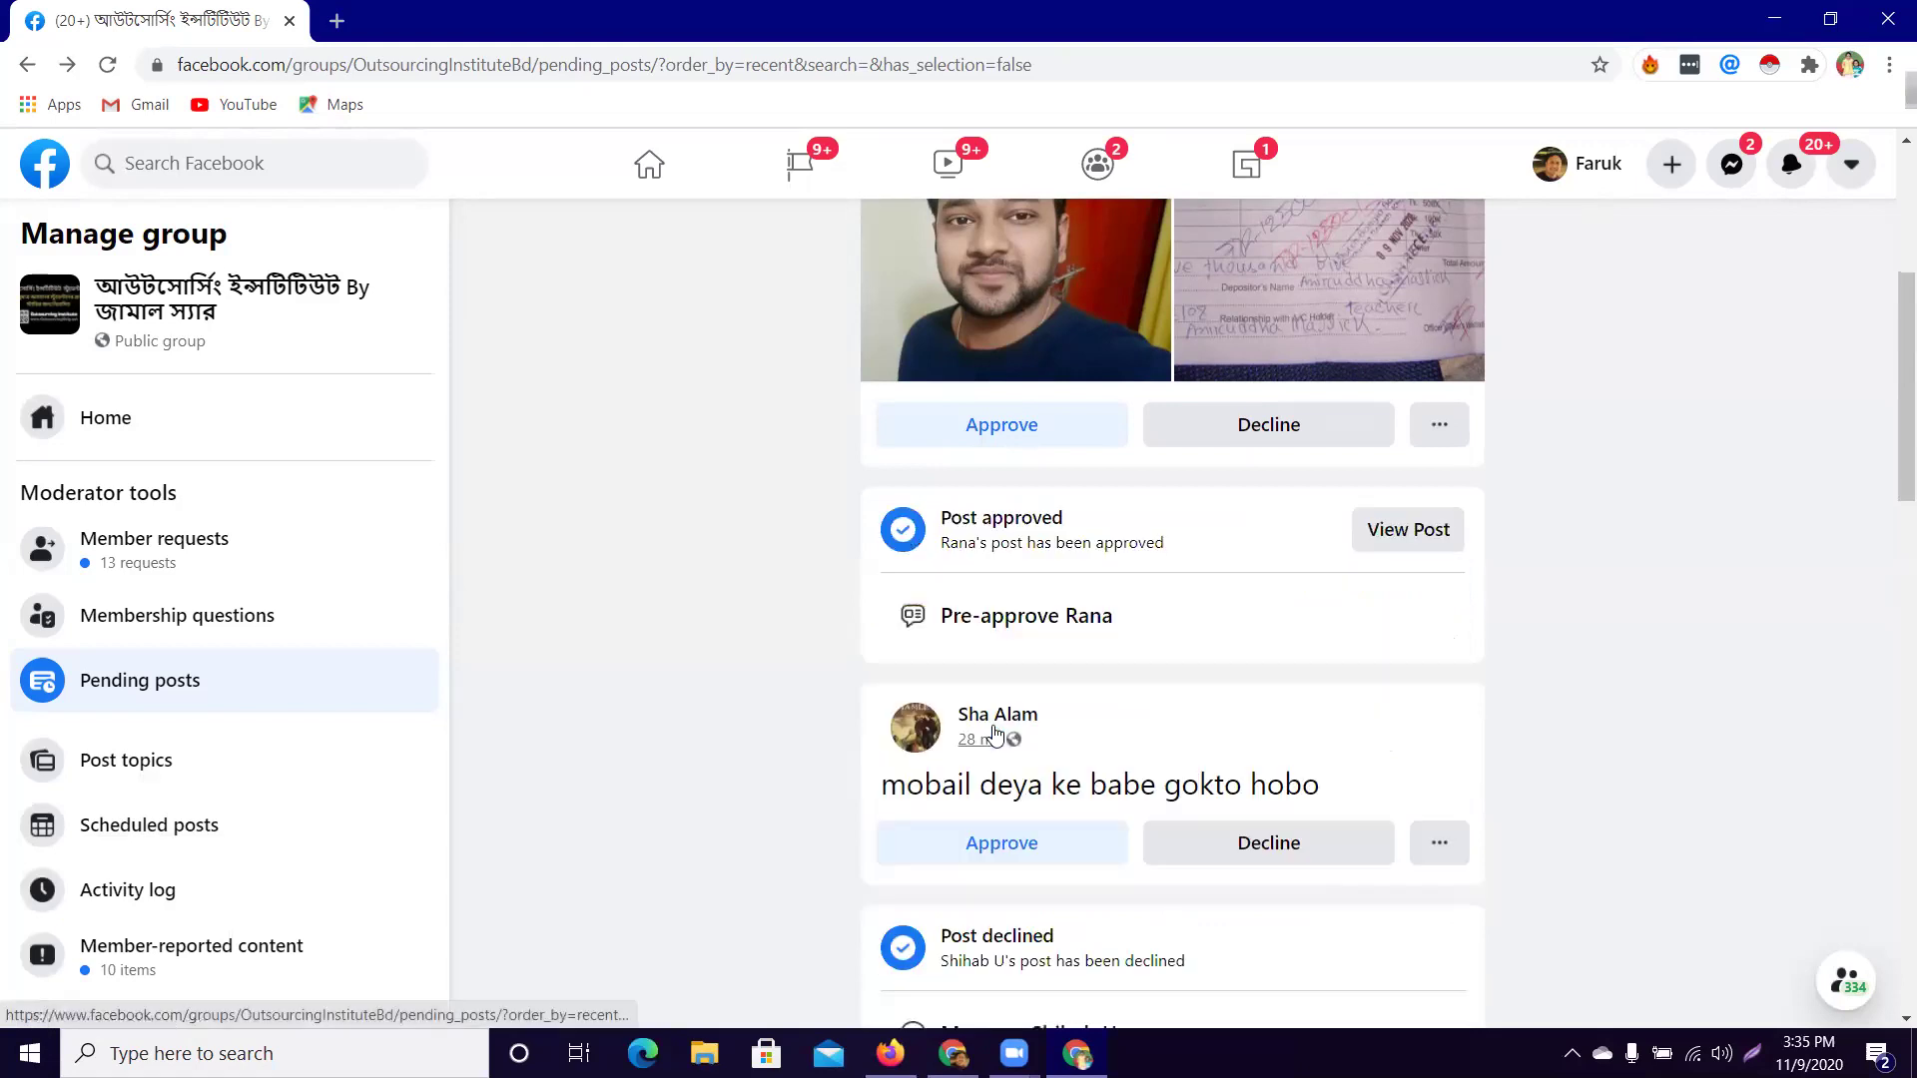
pyautogui.scroll(3, 1049, 769)
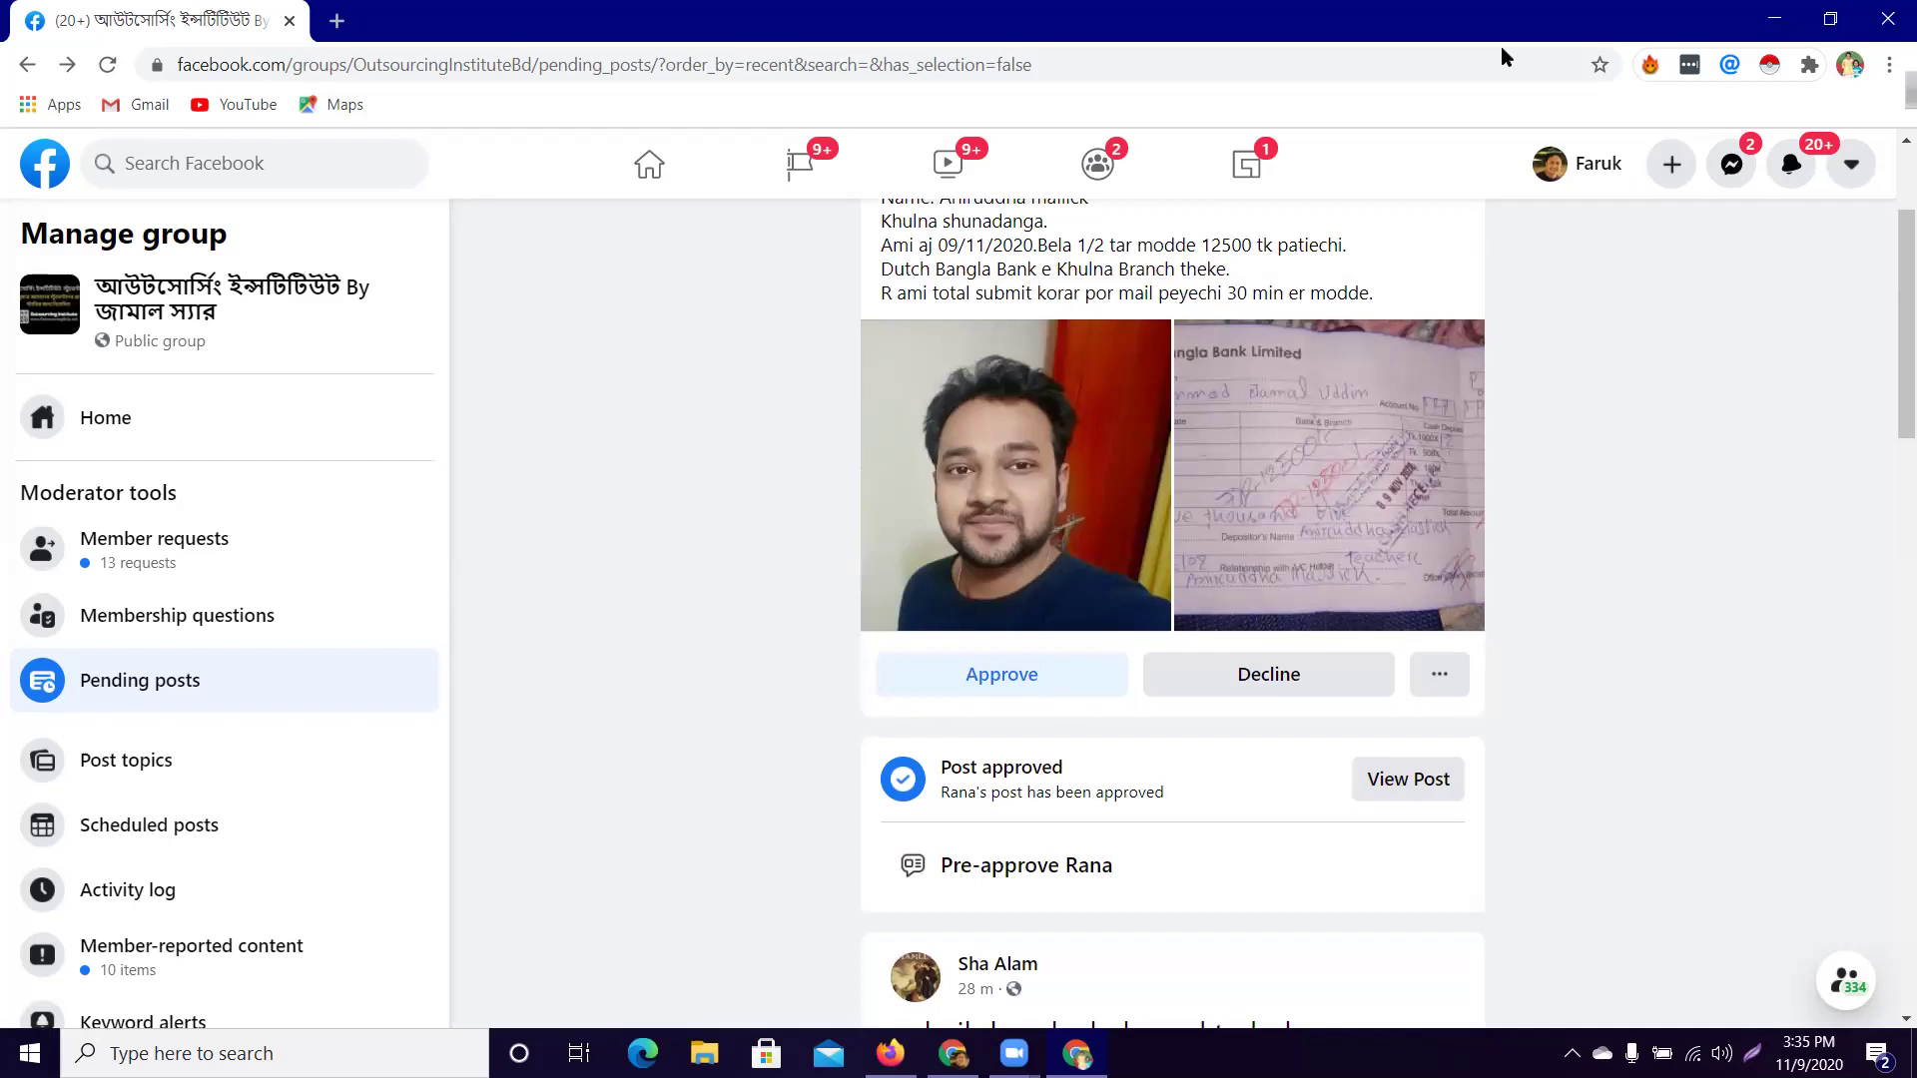
pyautogui.scroll(1, 1360, 374)
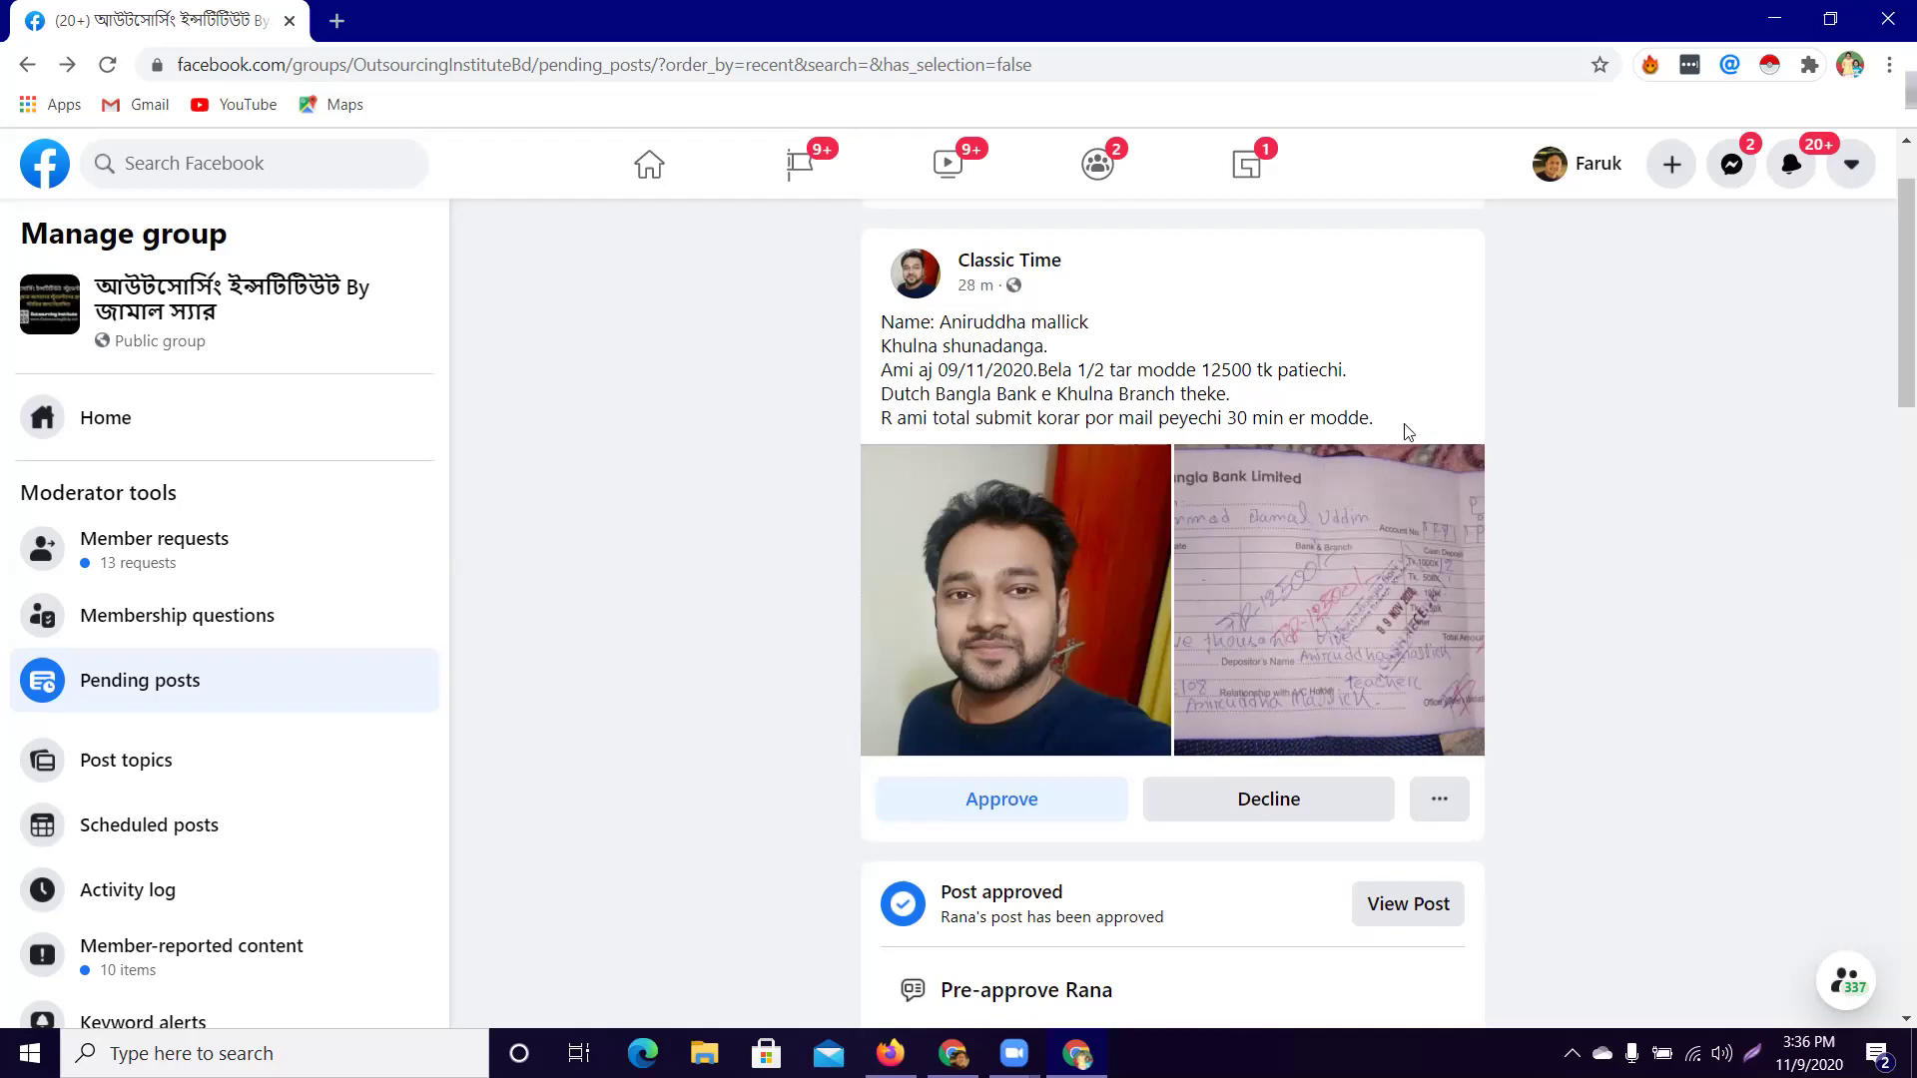
pyautogui.click(973, 799)
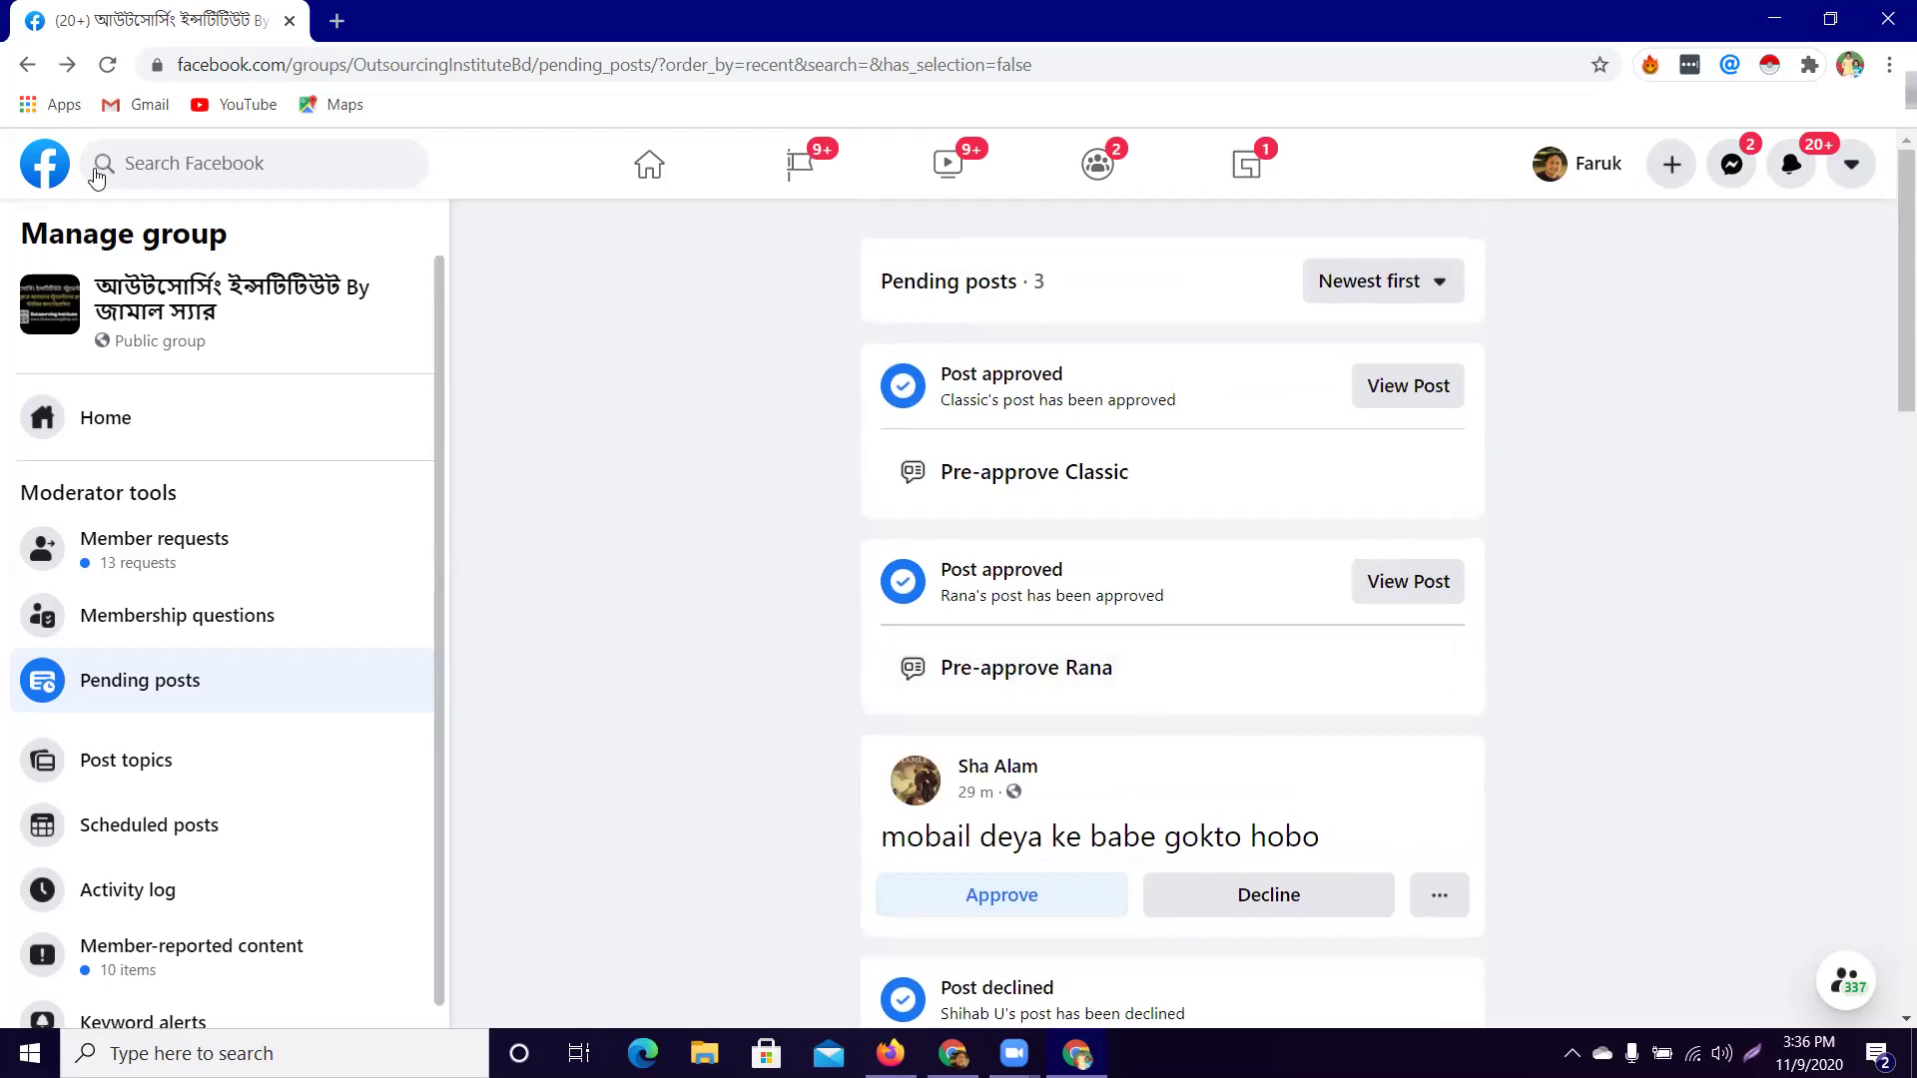
# Reload the group's pending posts and review the waiting requests down to the oldest one.
pyautogui.click(108, 66)
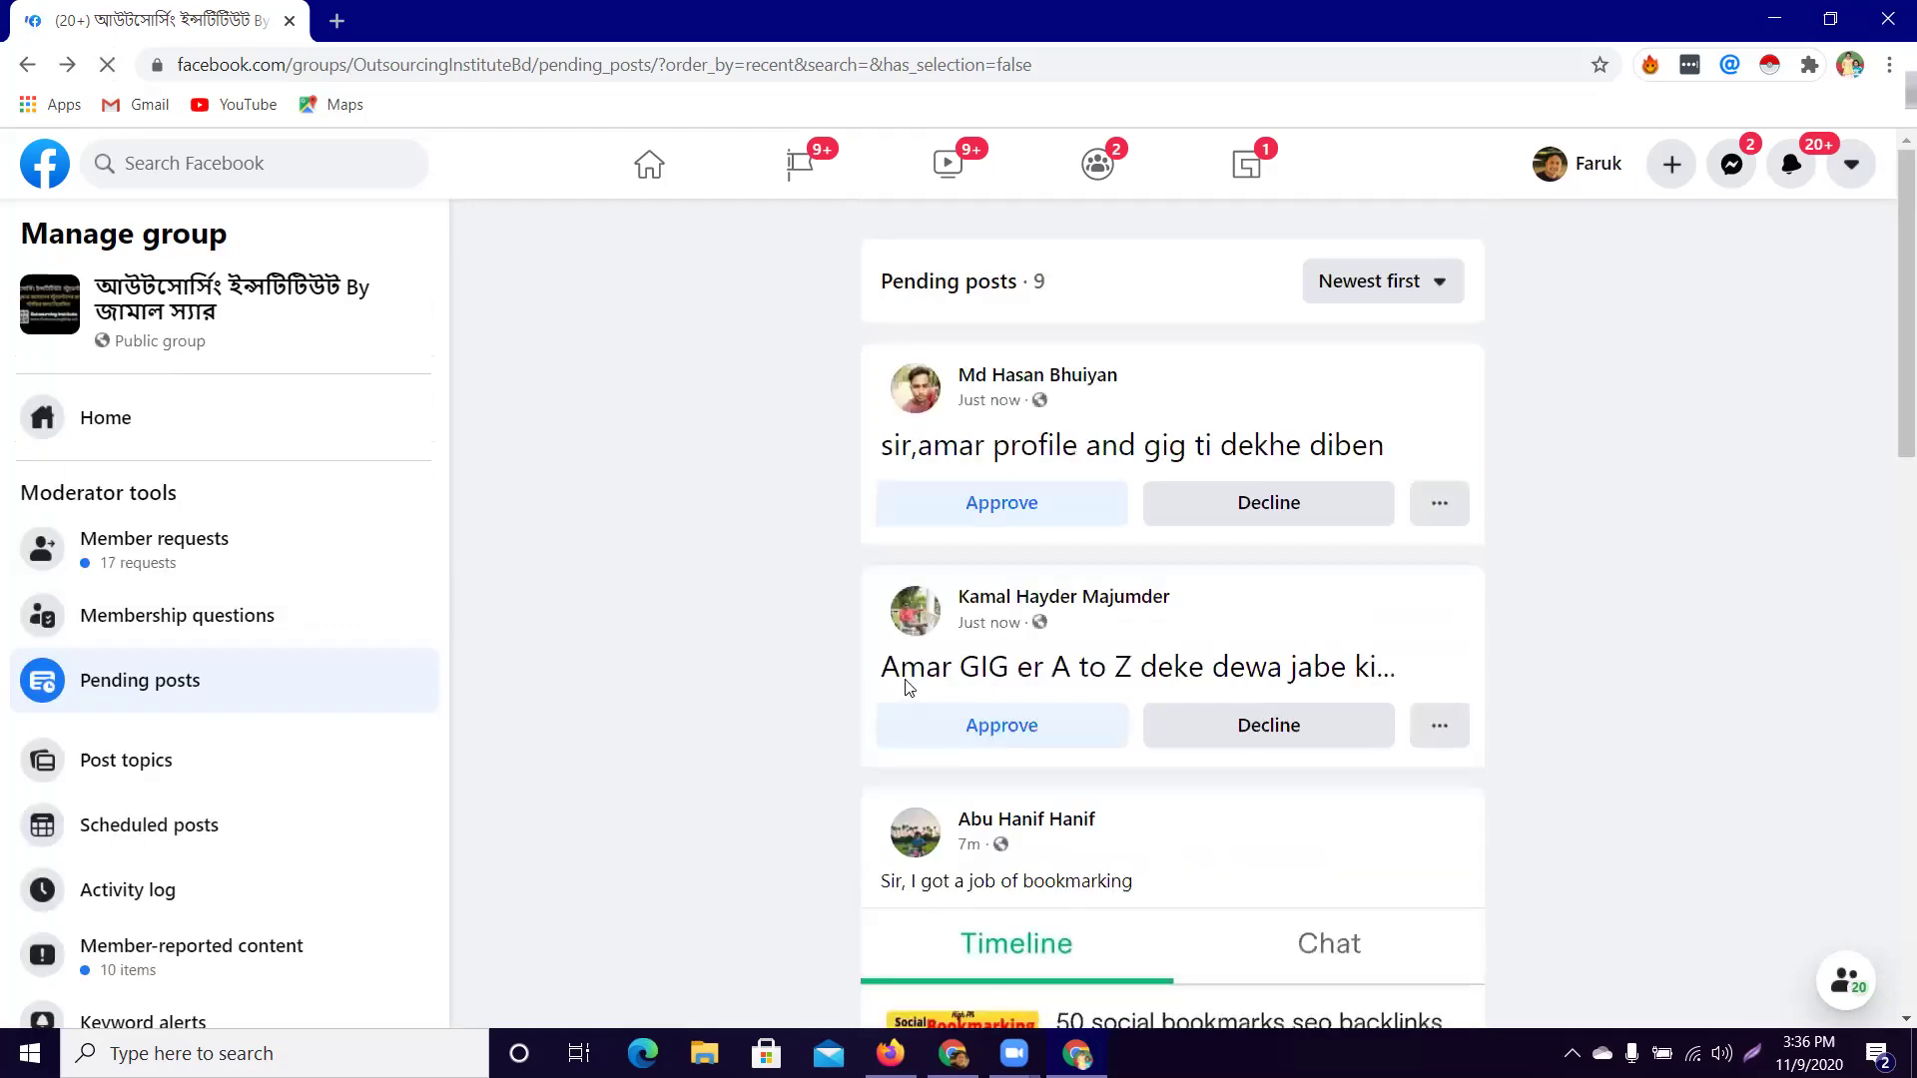
pyautogui.scroll(-7, 1328, 560)
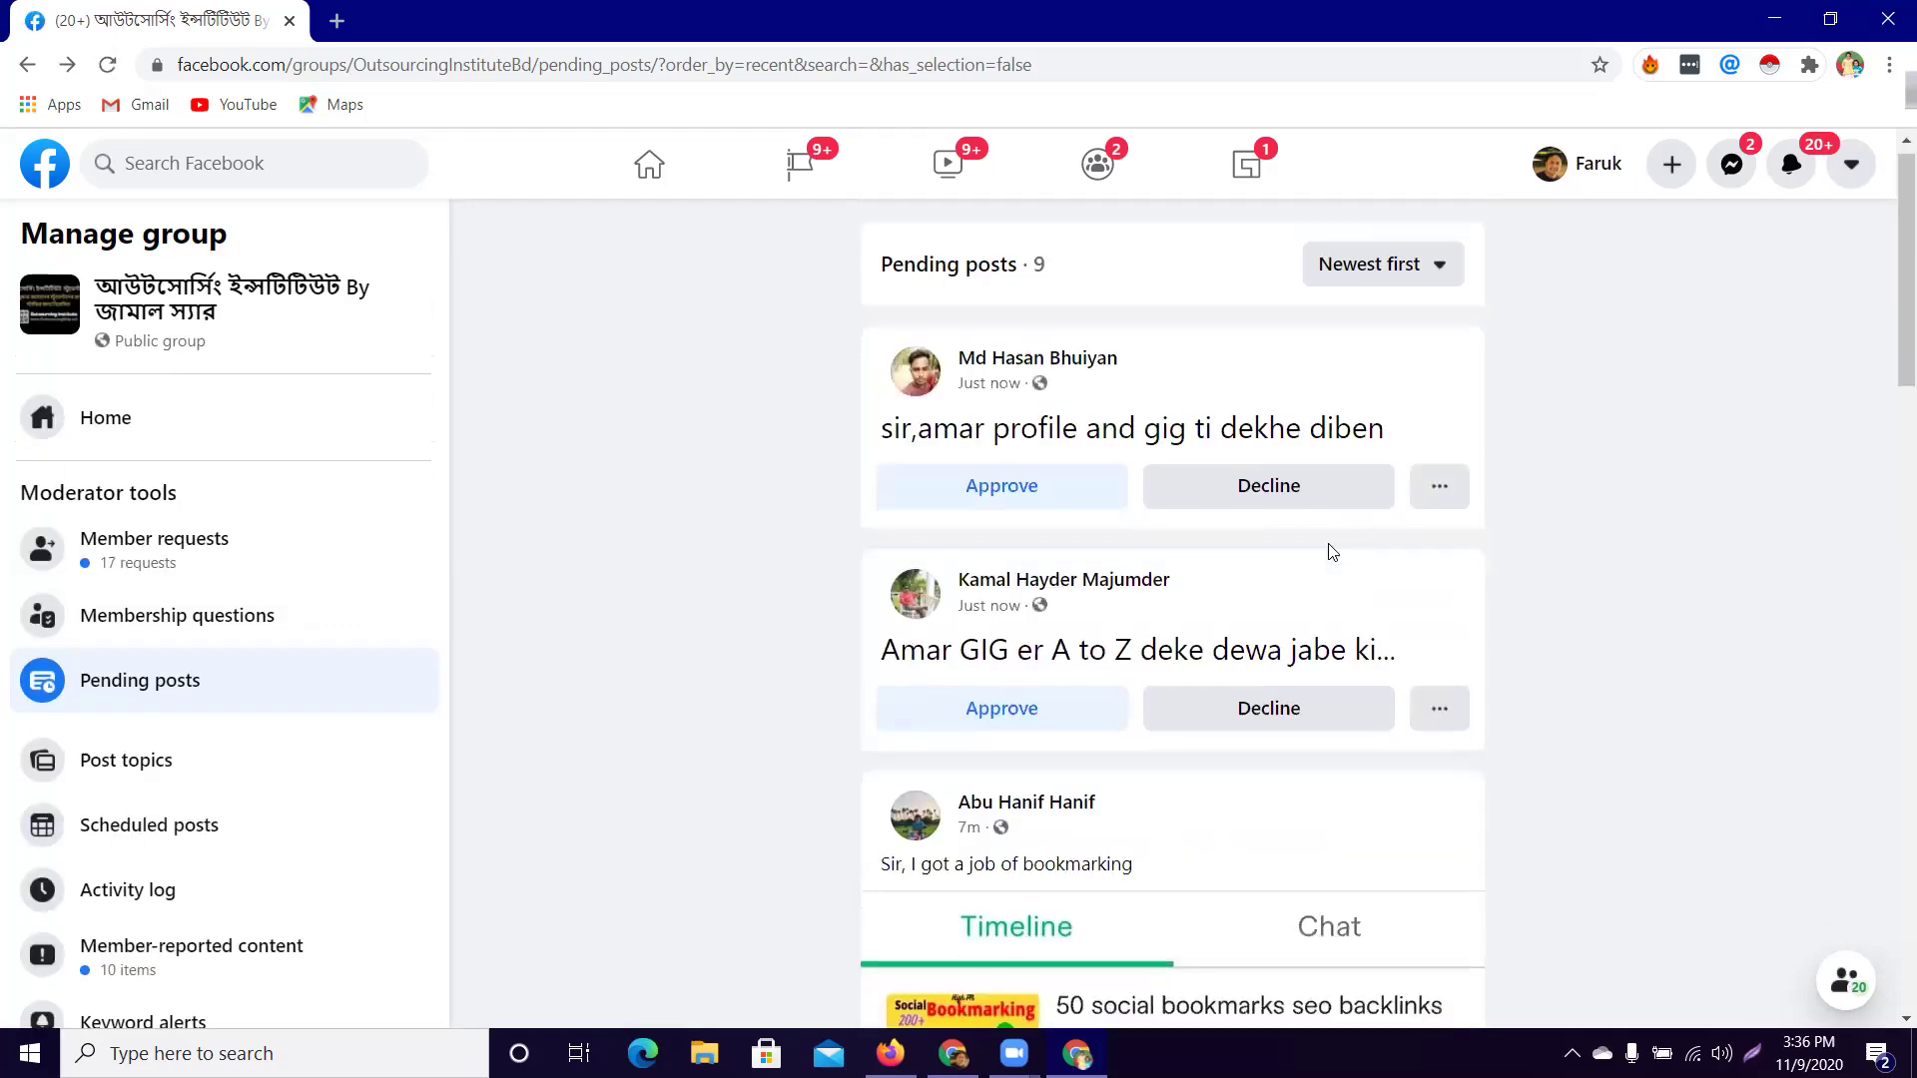
pyautogui.scroll(-10, 1326, 629)
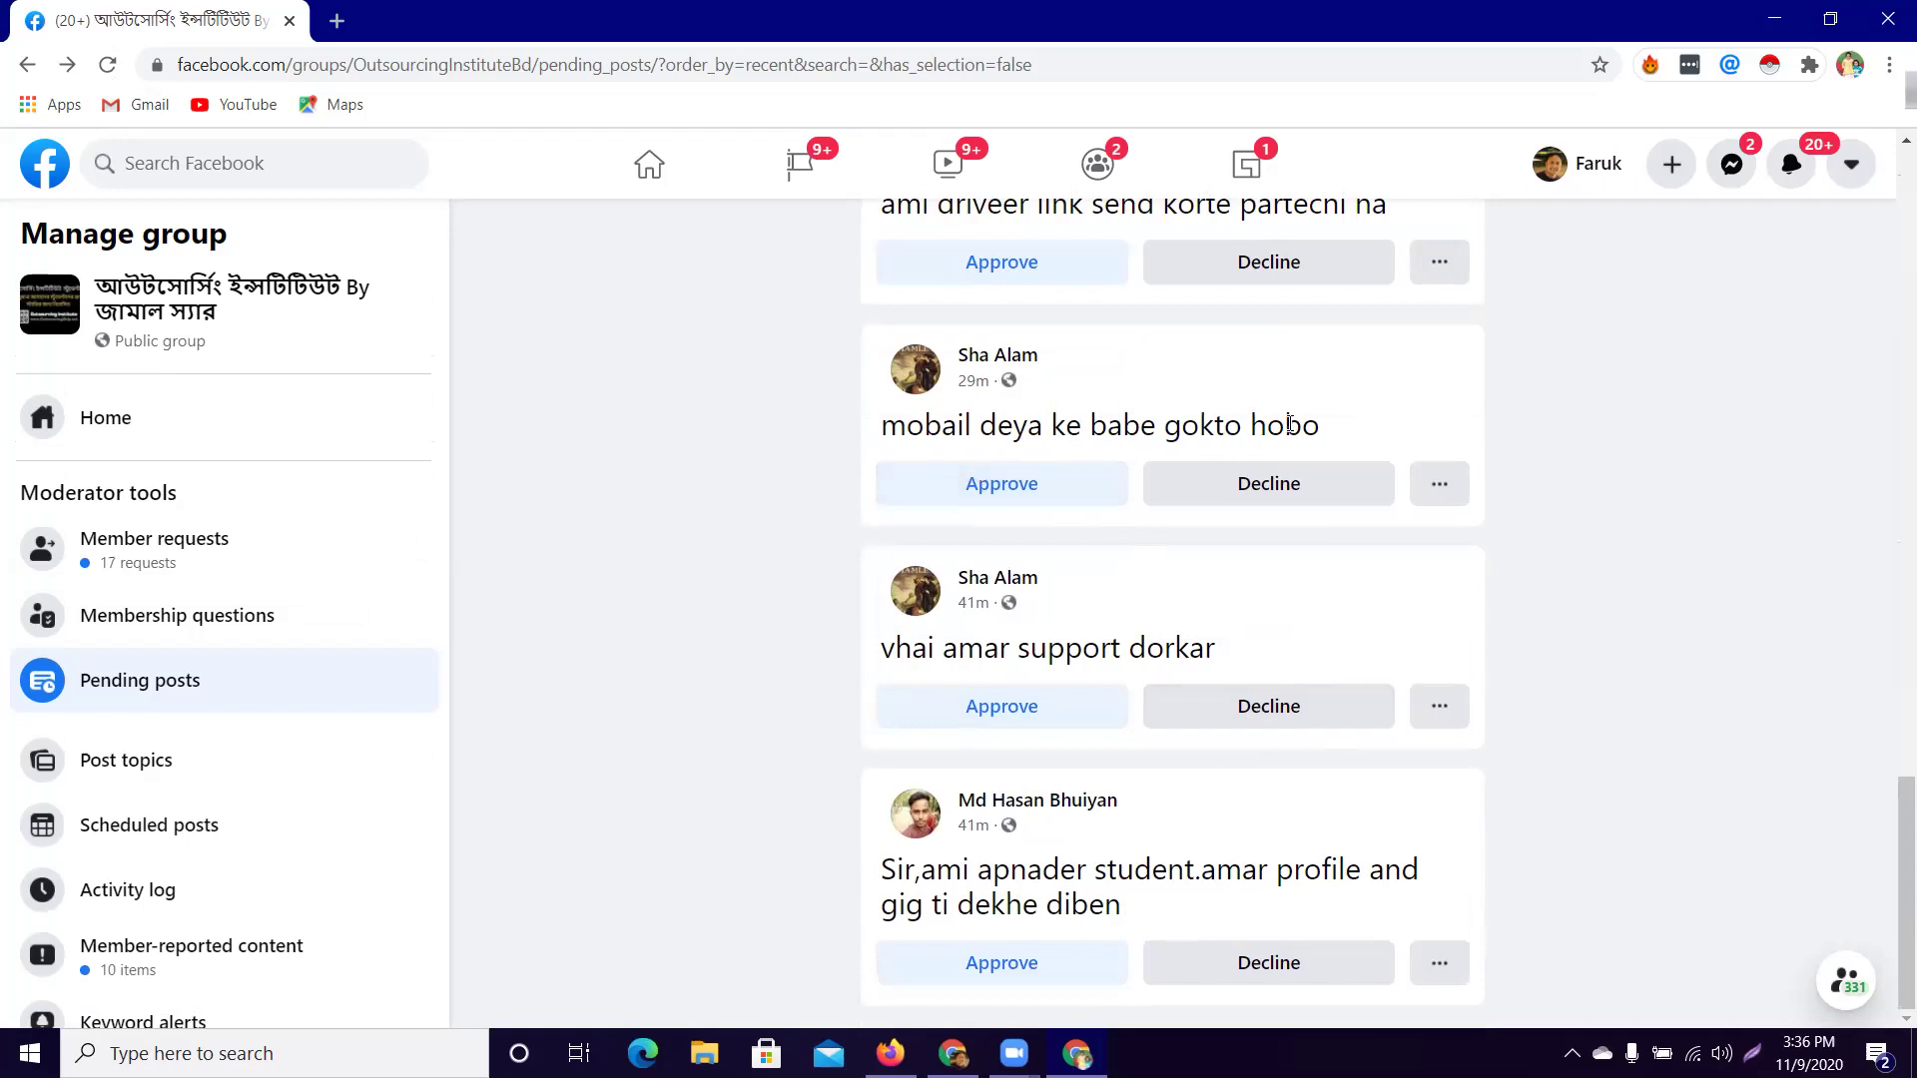
pyautogui.scroll(6, 1290, 414)
pyautogui.scroll(-6, 1294, 419)
# Search YouTube in a new tab for "how to login zoom accont in mobile" and look through the suggested videos.
pyautogui.click(337, 20)
pyautogui.click(236, 104)
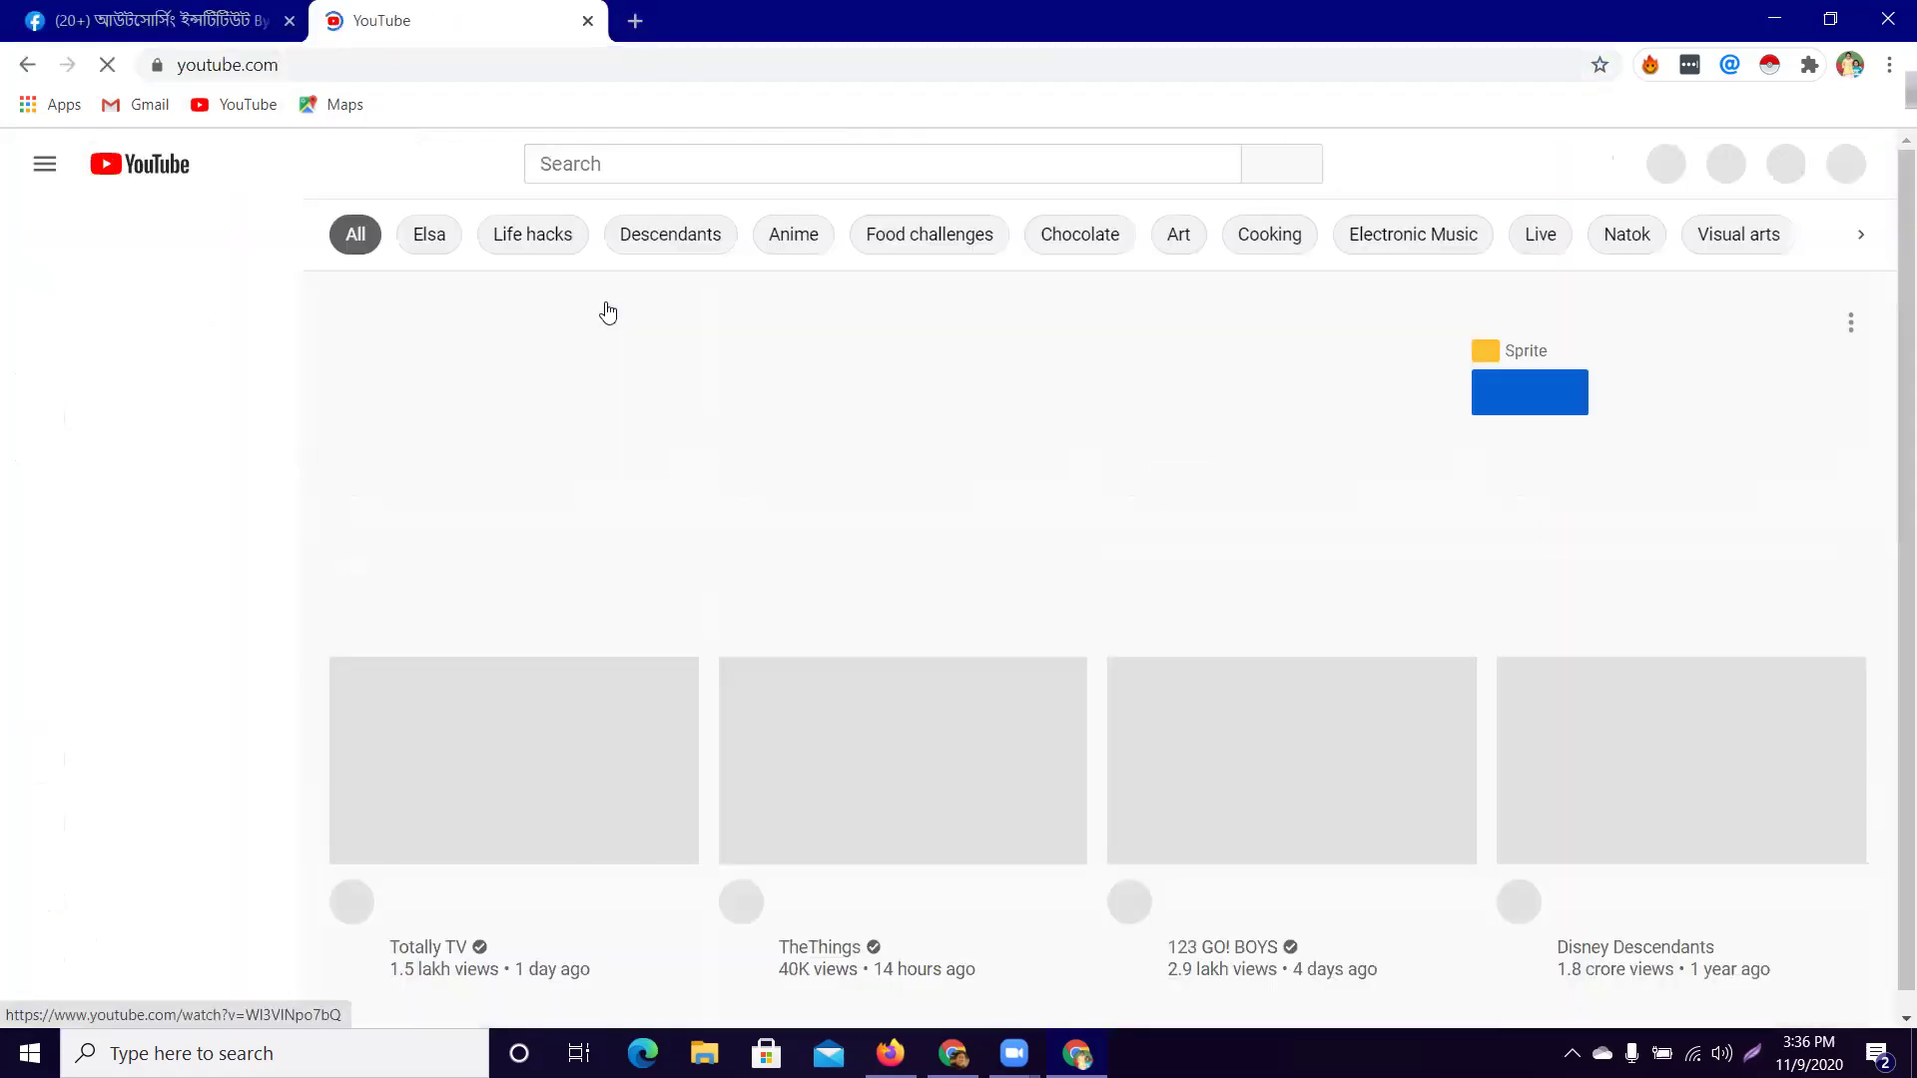
pyautogui.click(575, 152)
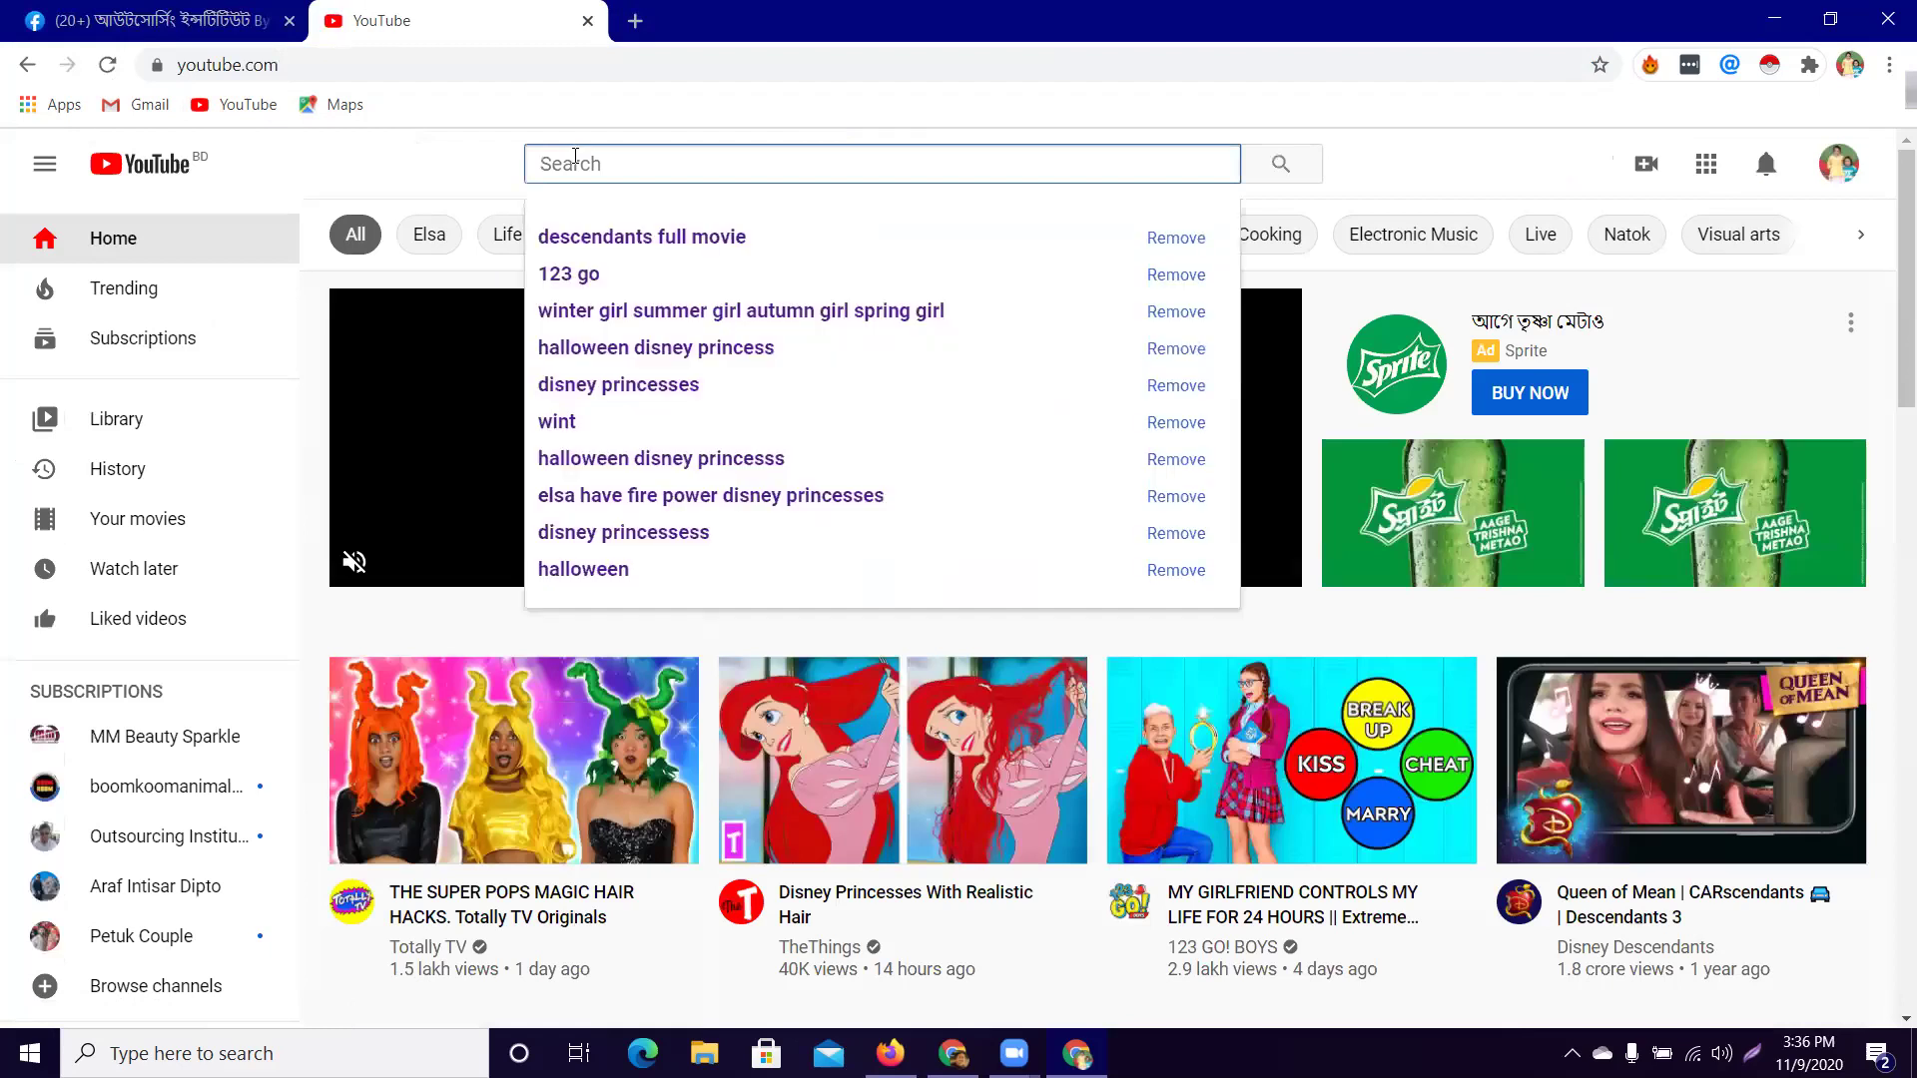
pyautogui.write('how')
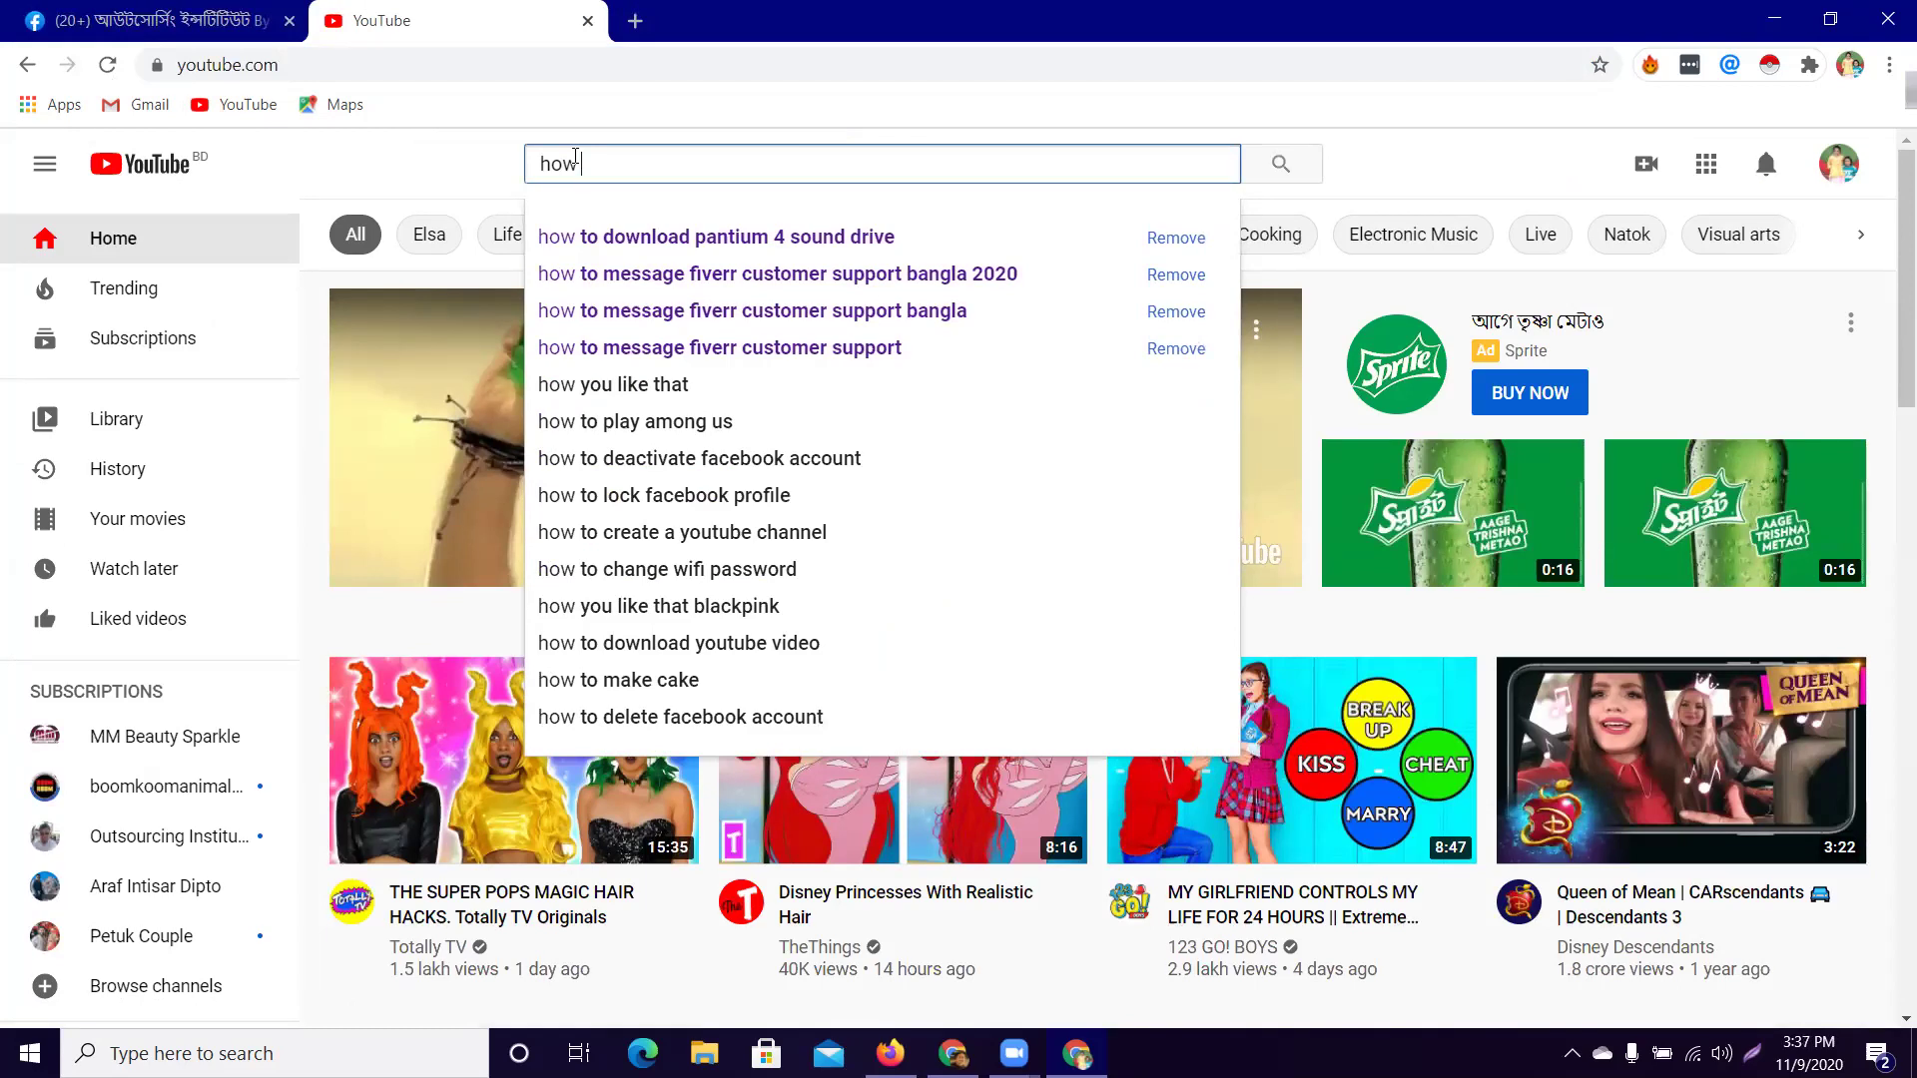
pyautogui.write('to ')
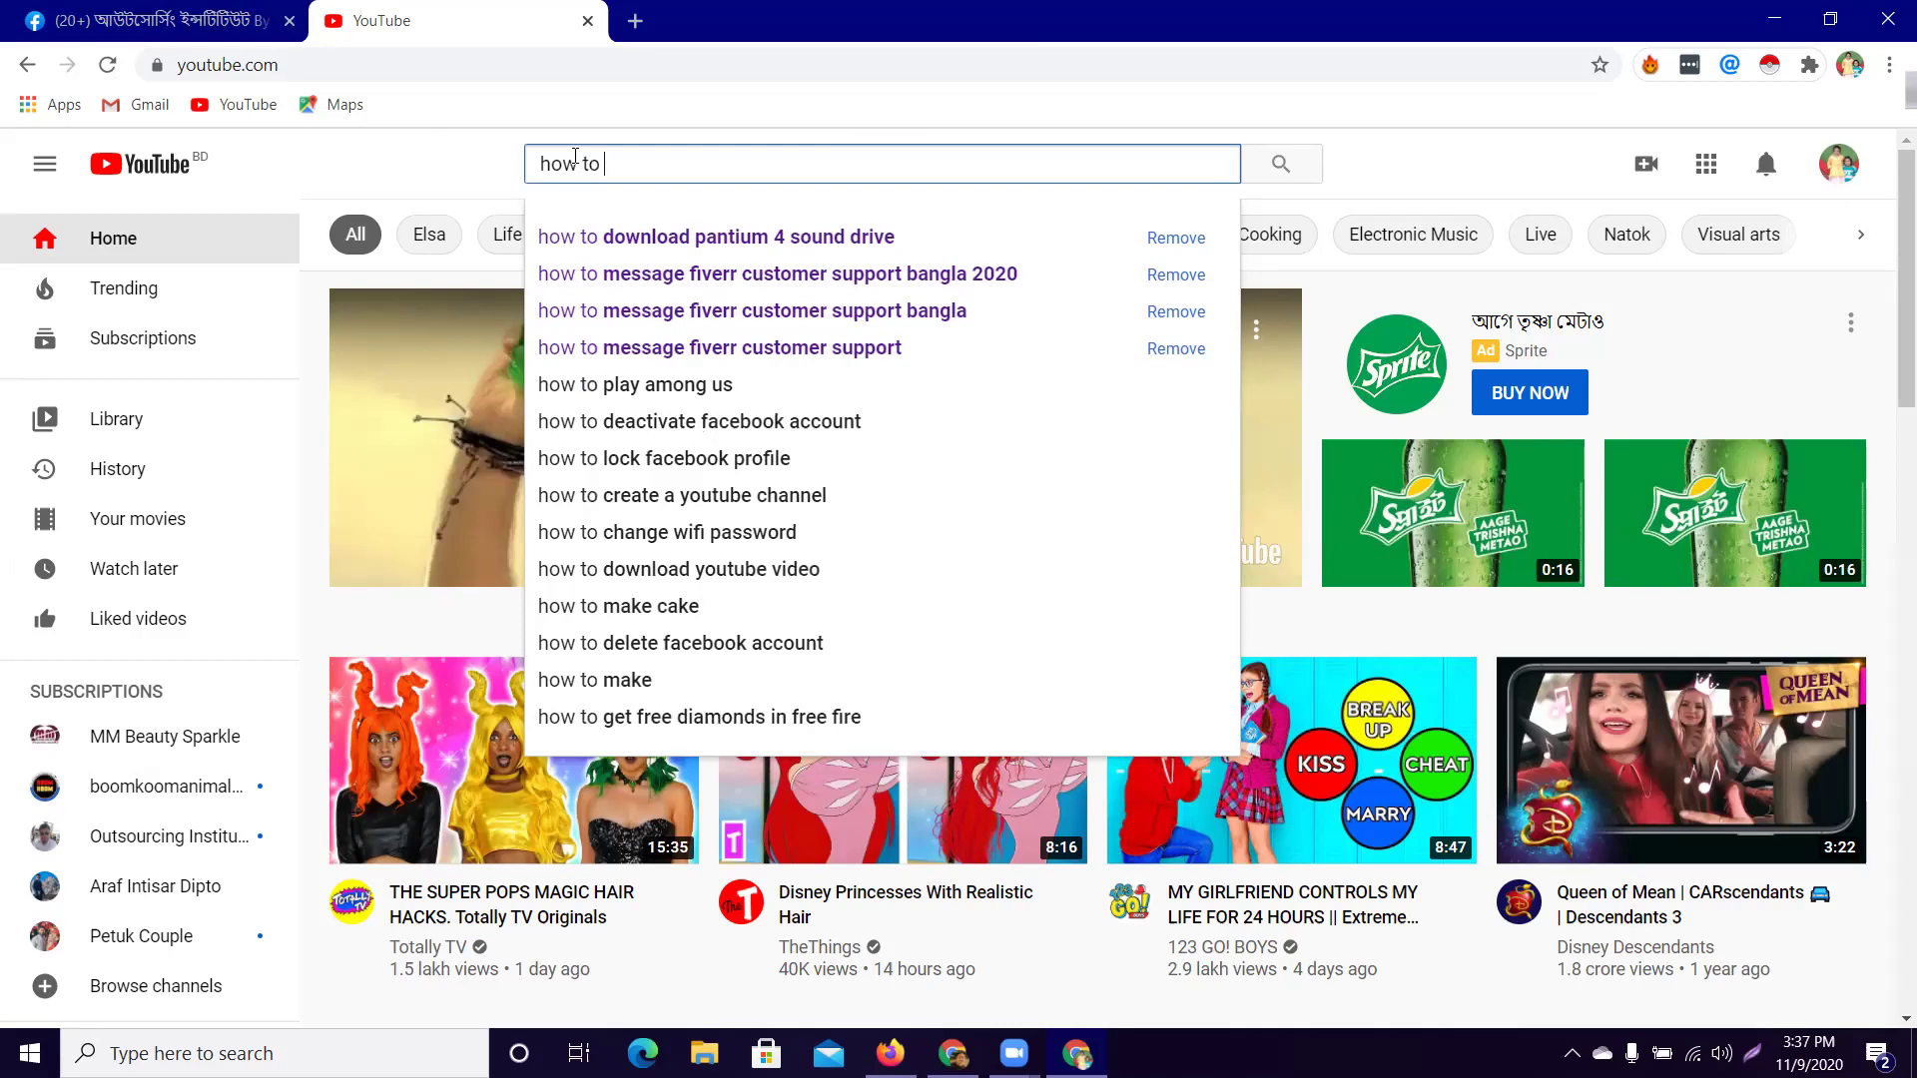
pyautogui.write('login')
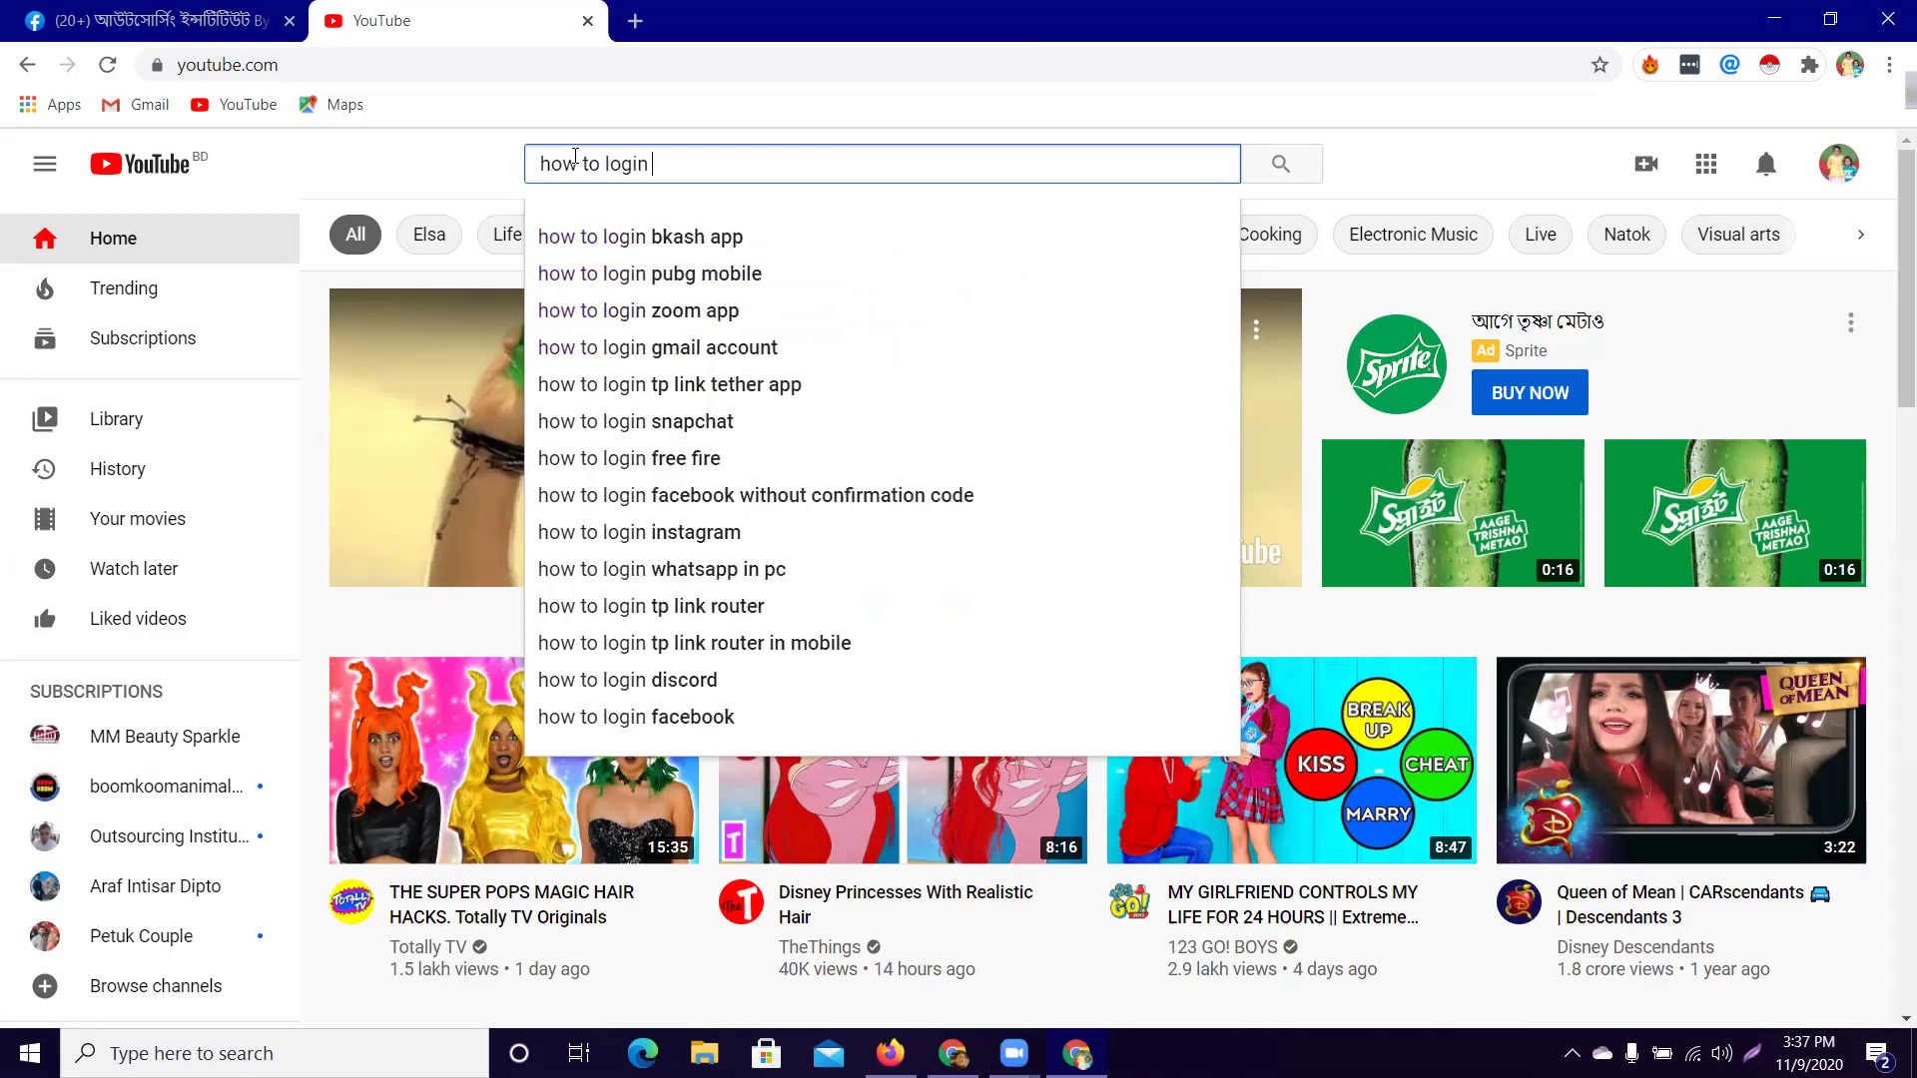
pyautogui.write(' in')
pyautogui.press('BackSpace')
pyautogui.press('BackSpace')
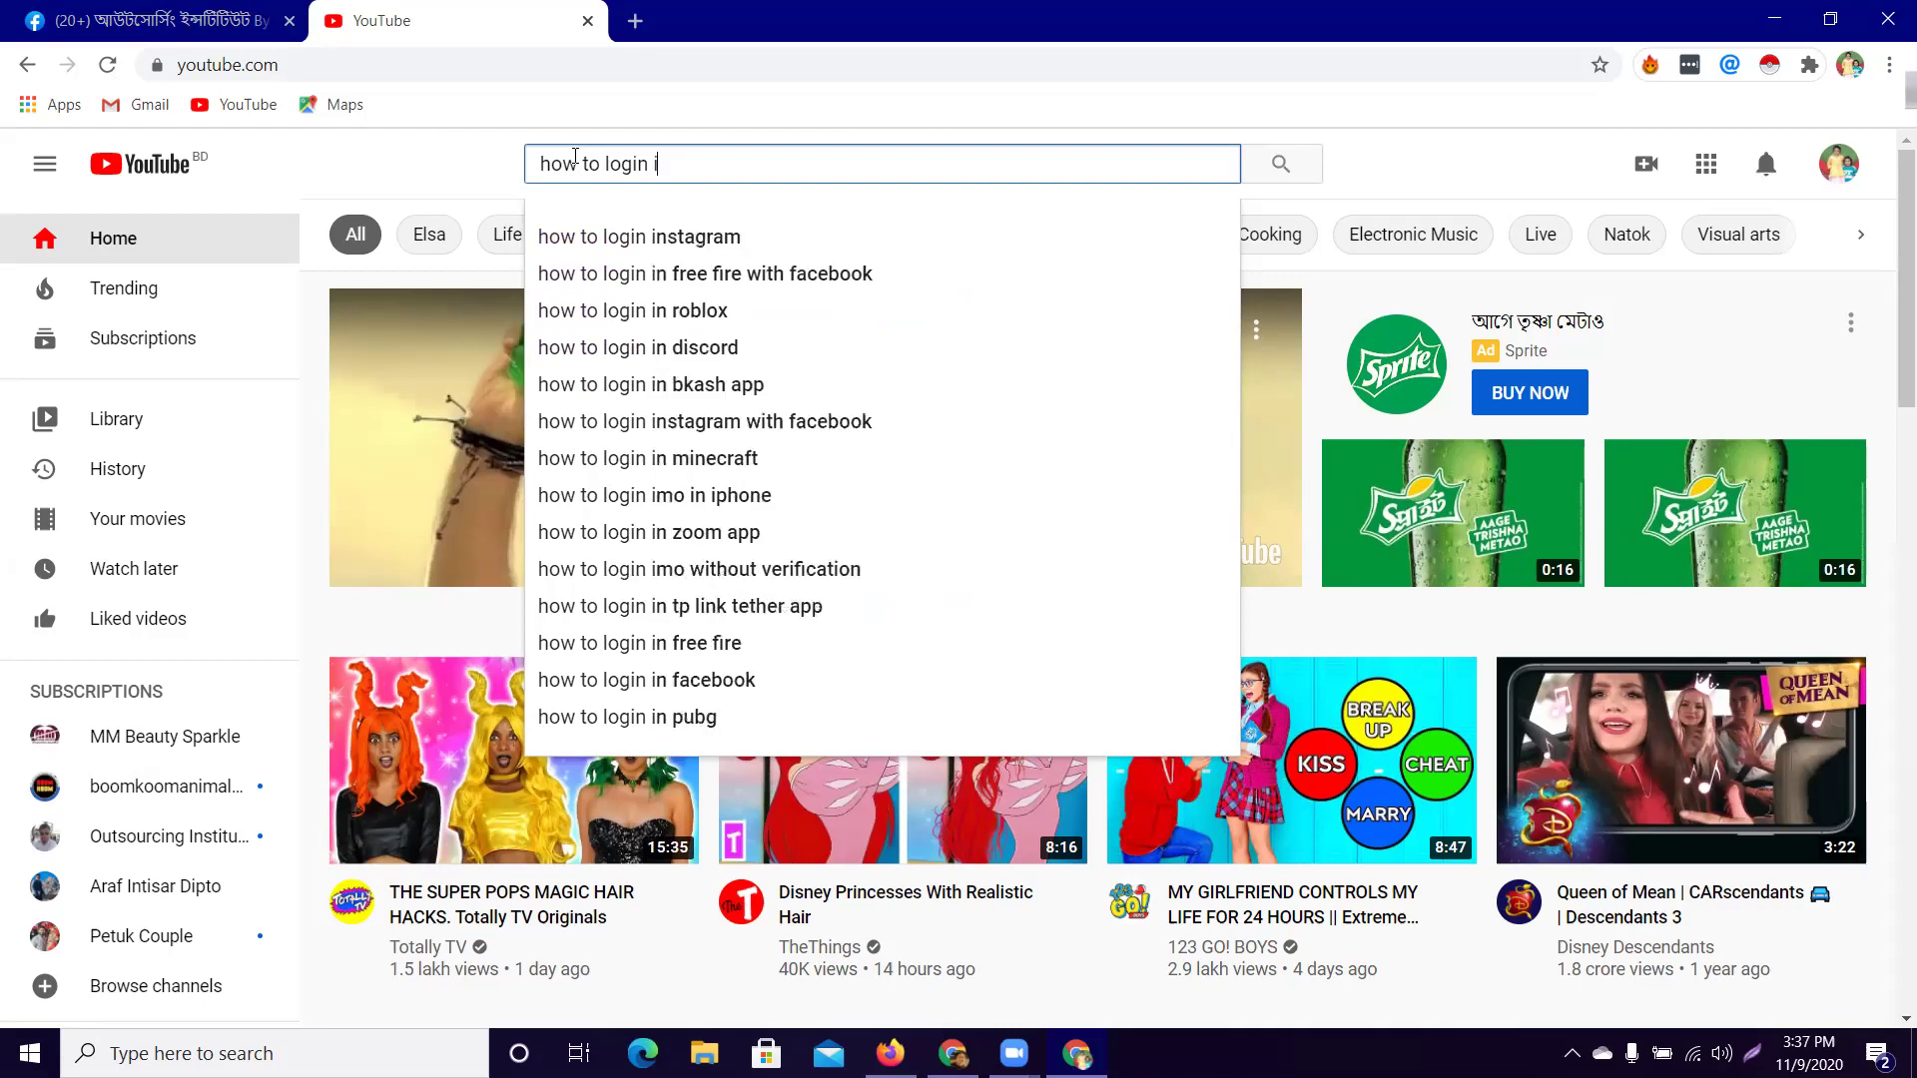
pyautogui.press('BackSpace')
pyautogui.write('z')
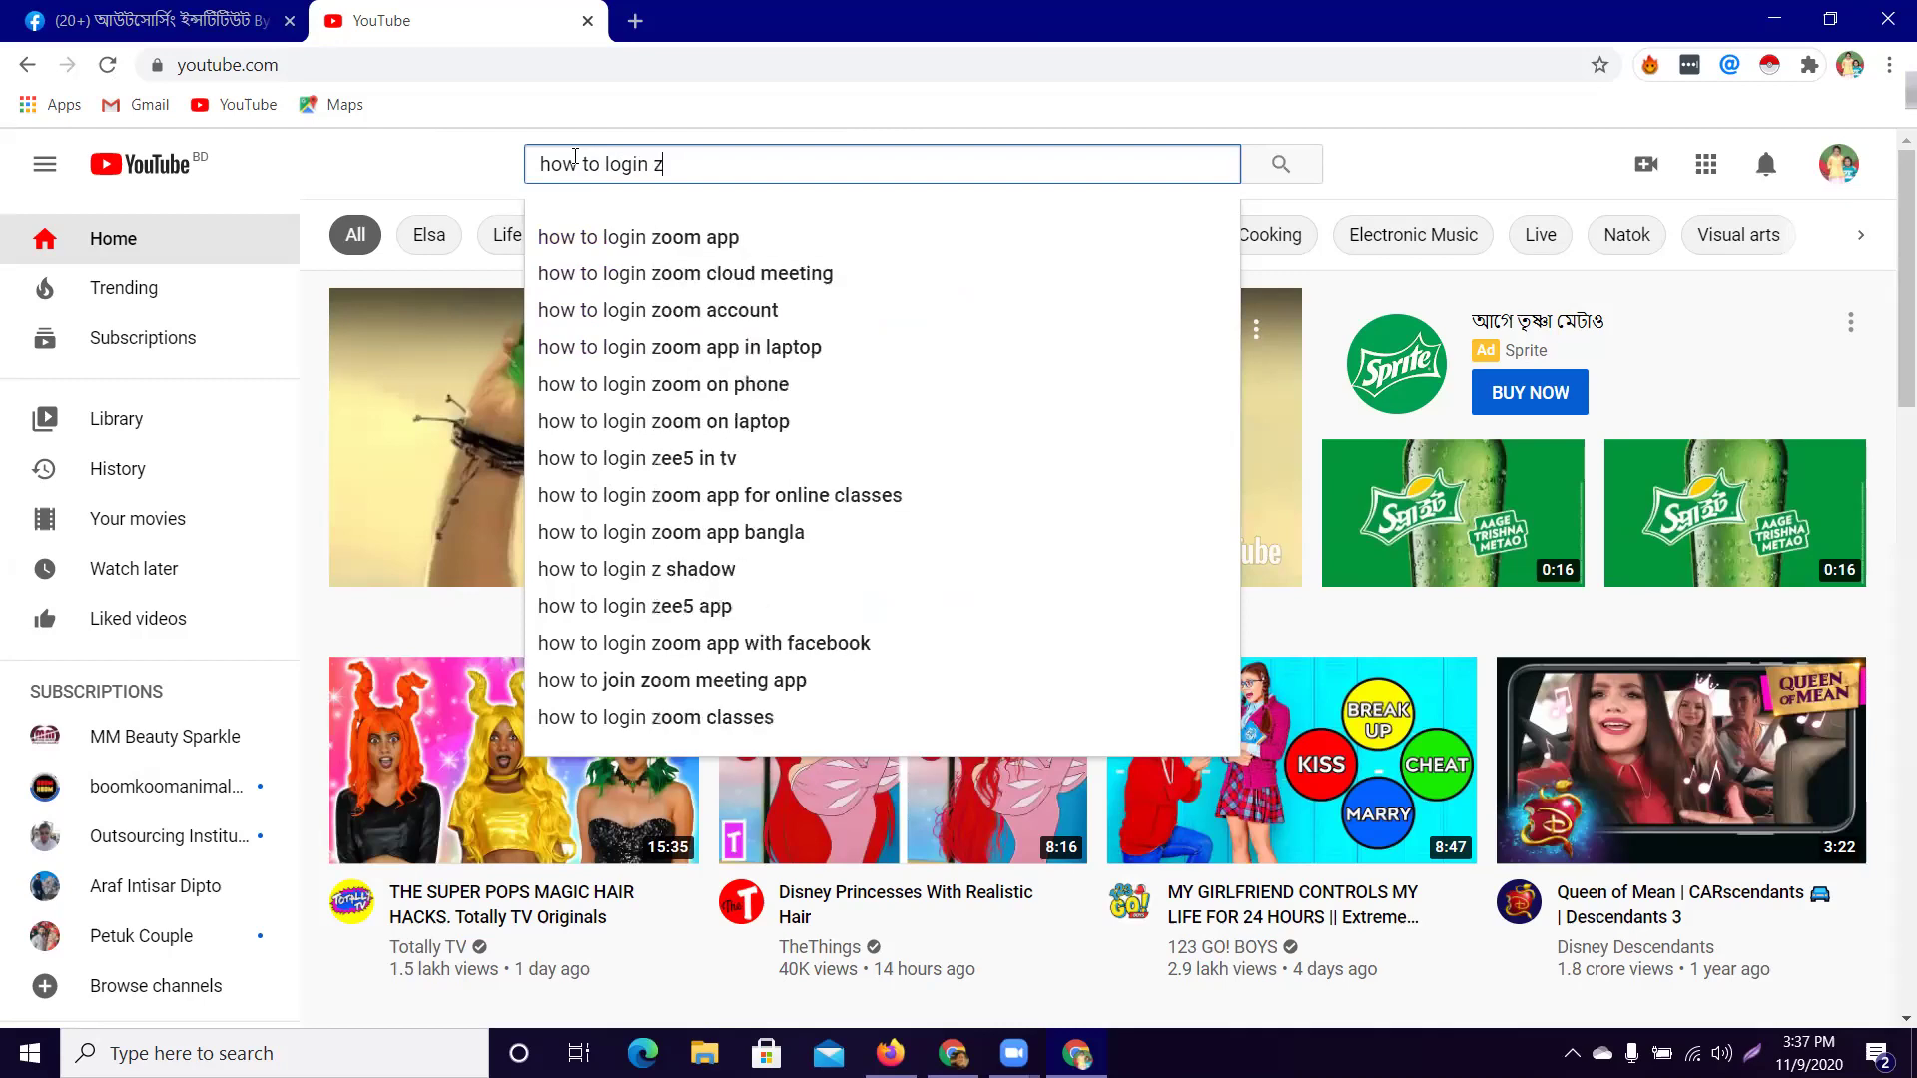
pyautogui.write('oom ac')
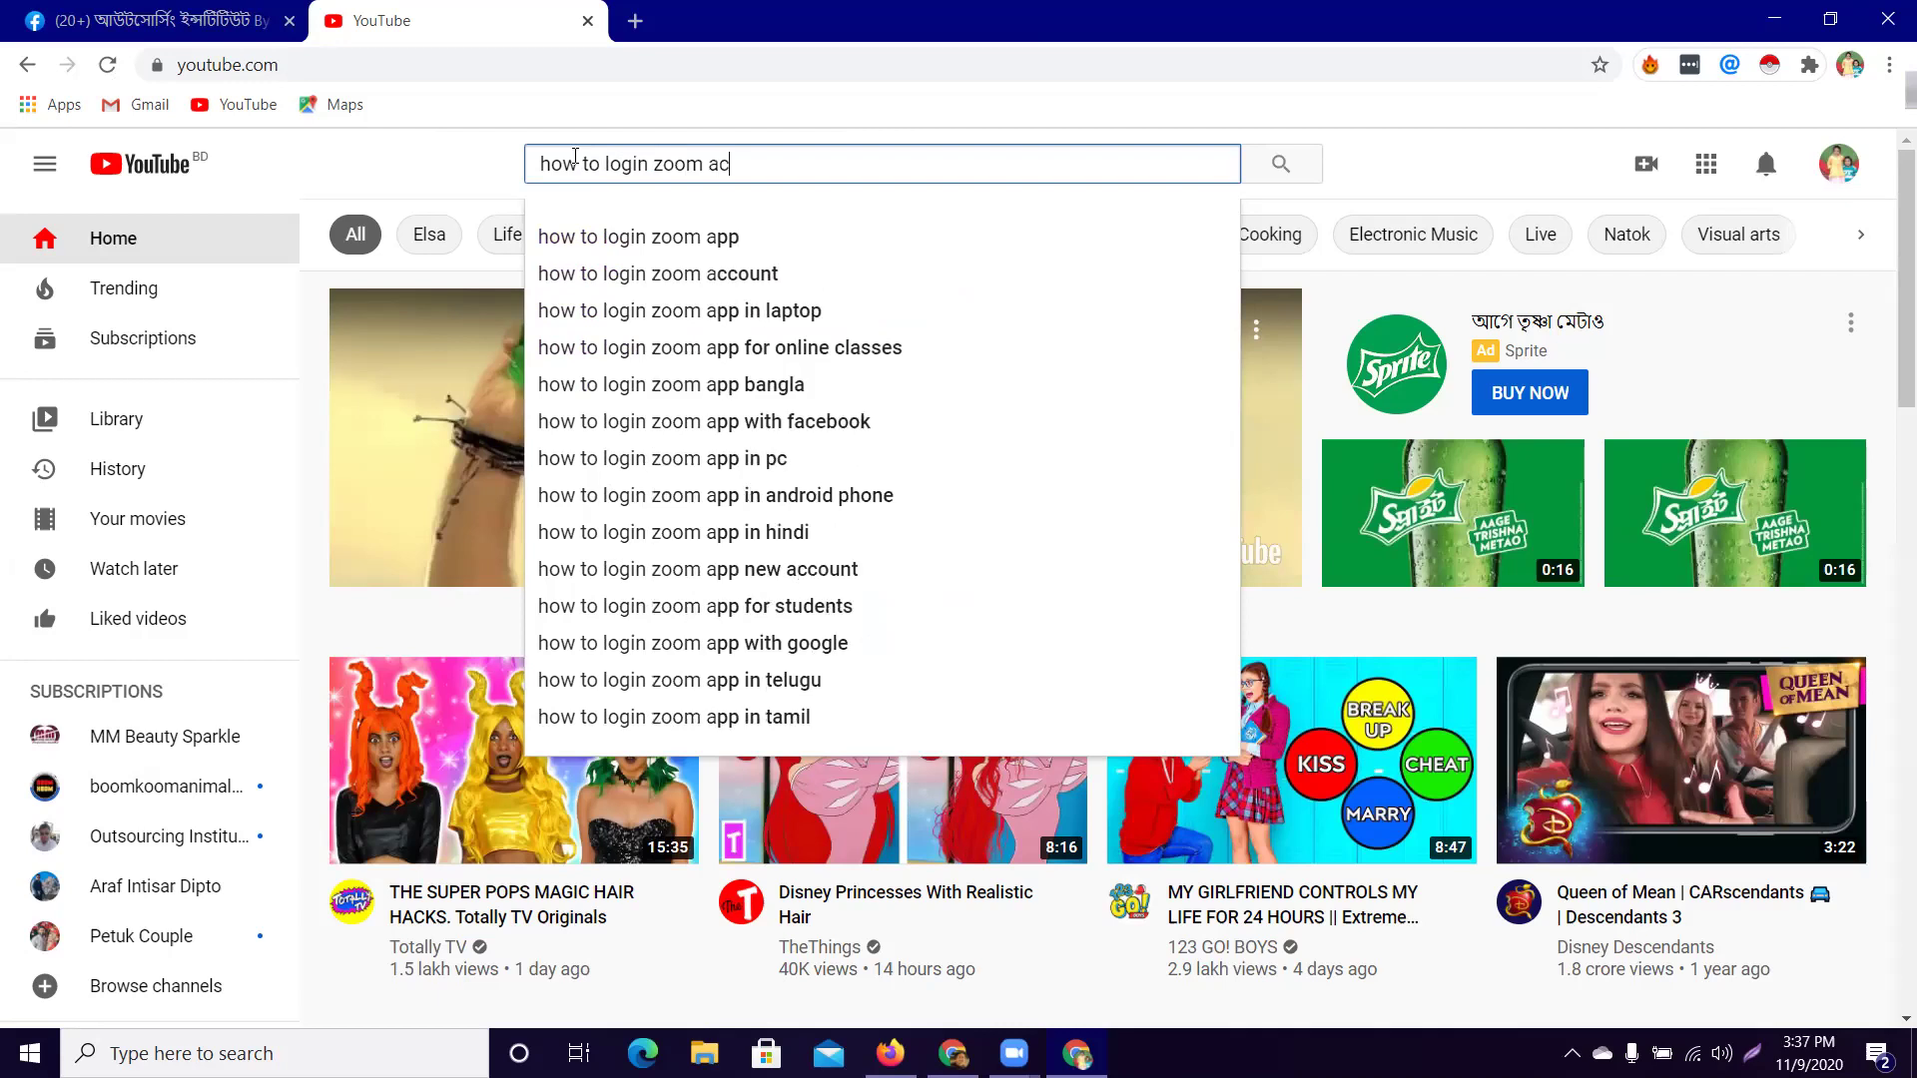
pyautogui.write('cont ')
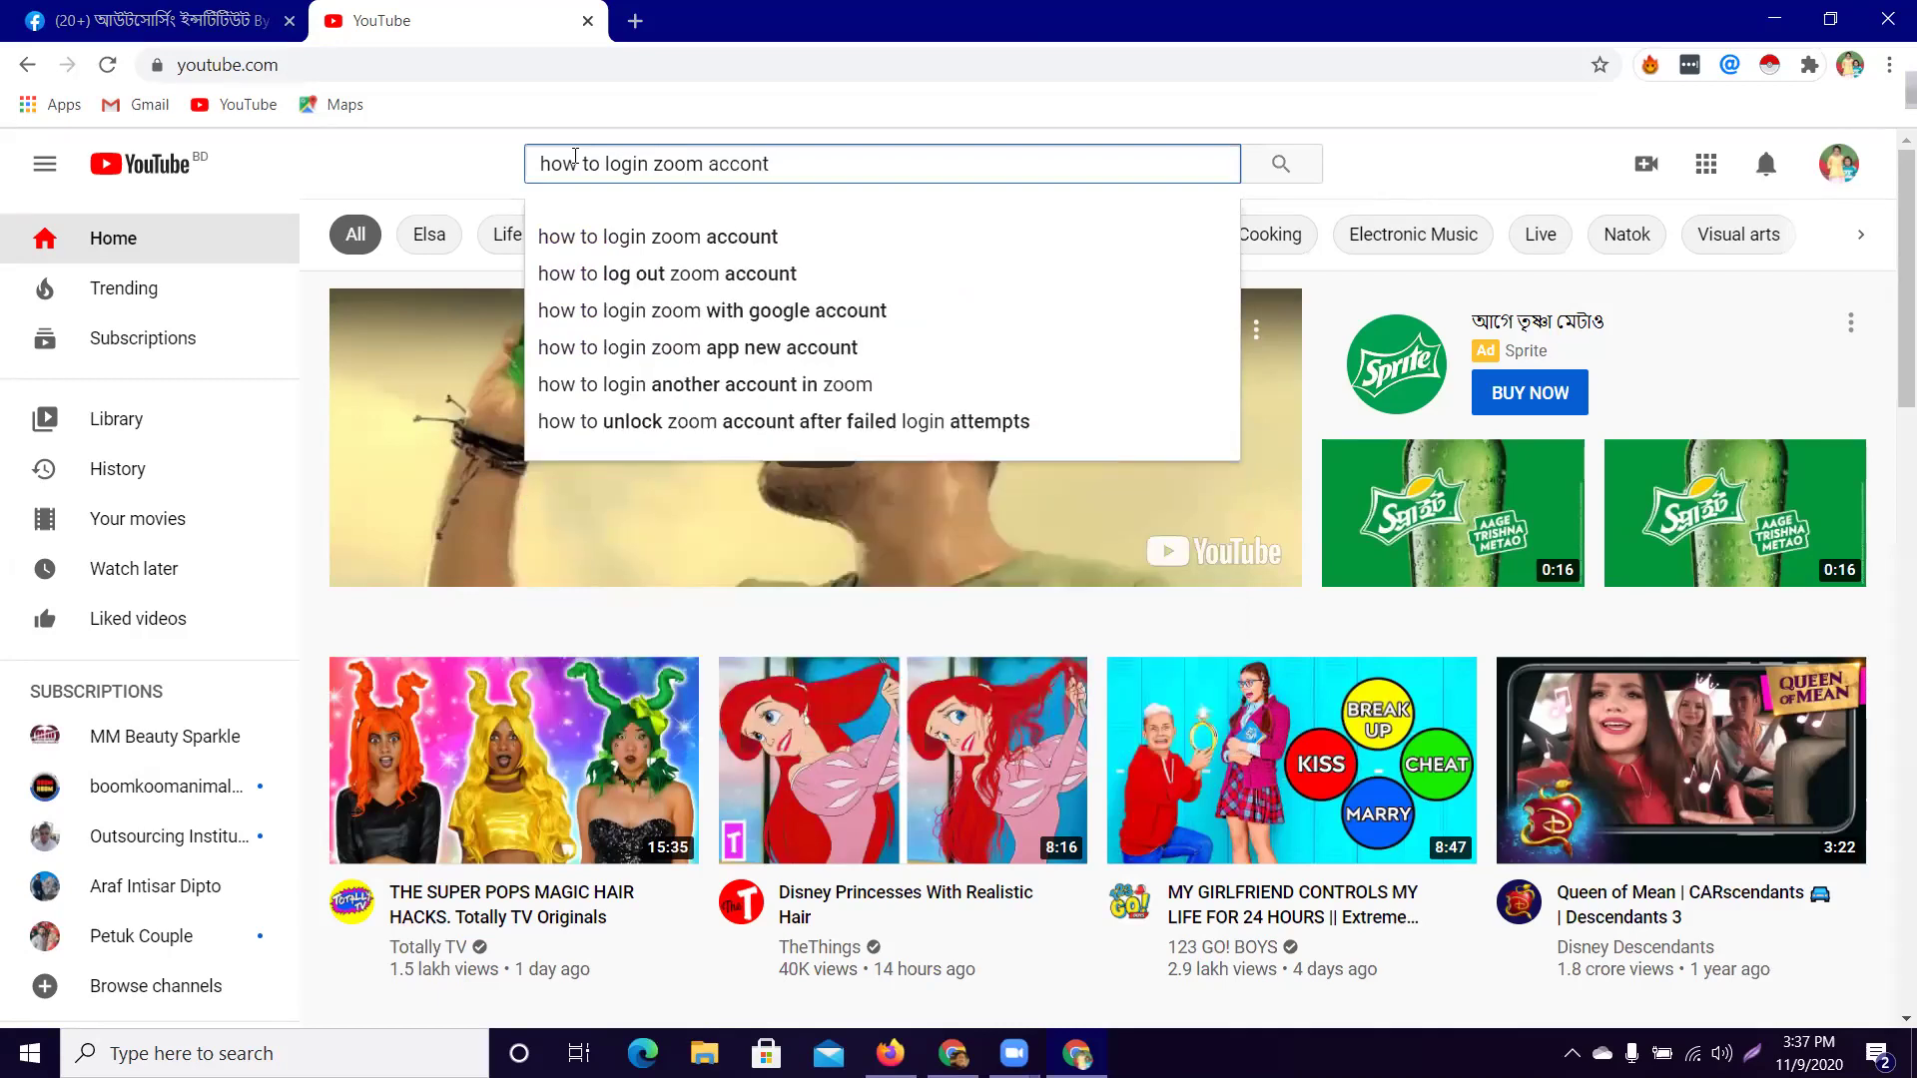
pyautogui.write('in ')
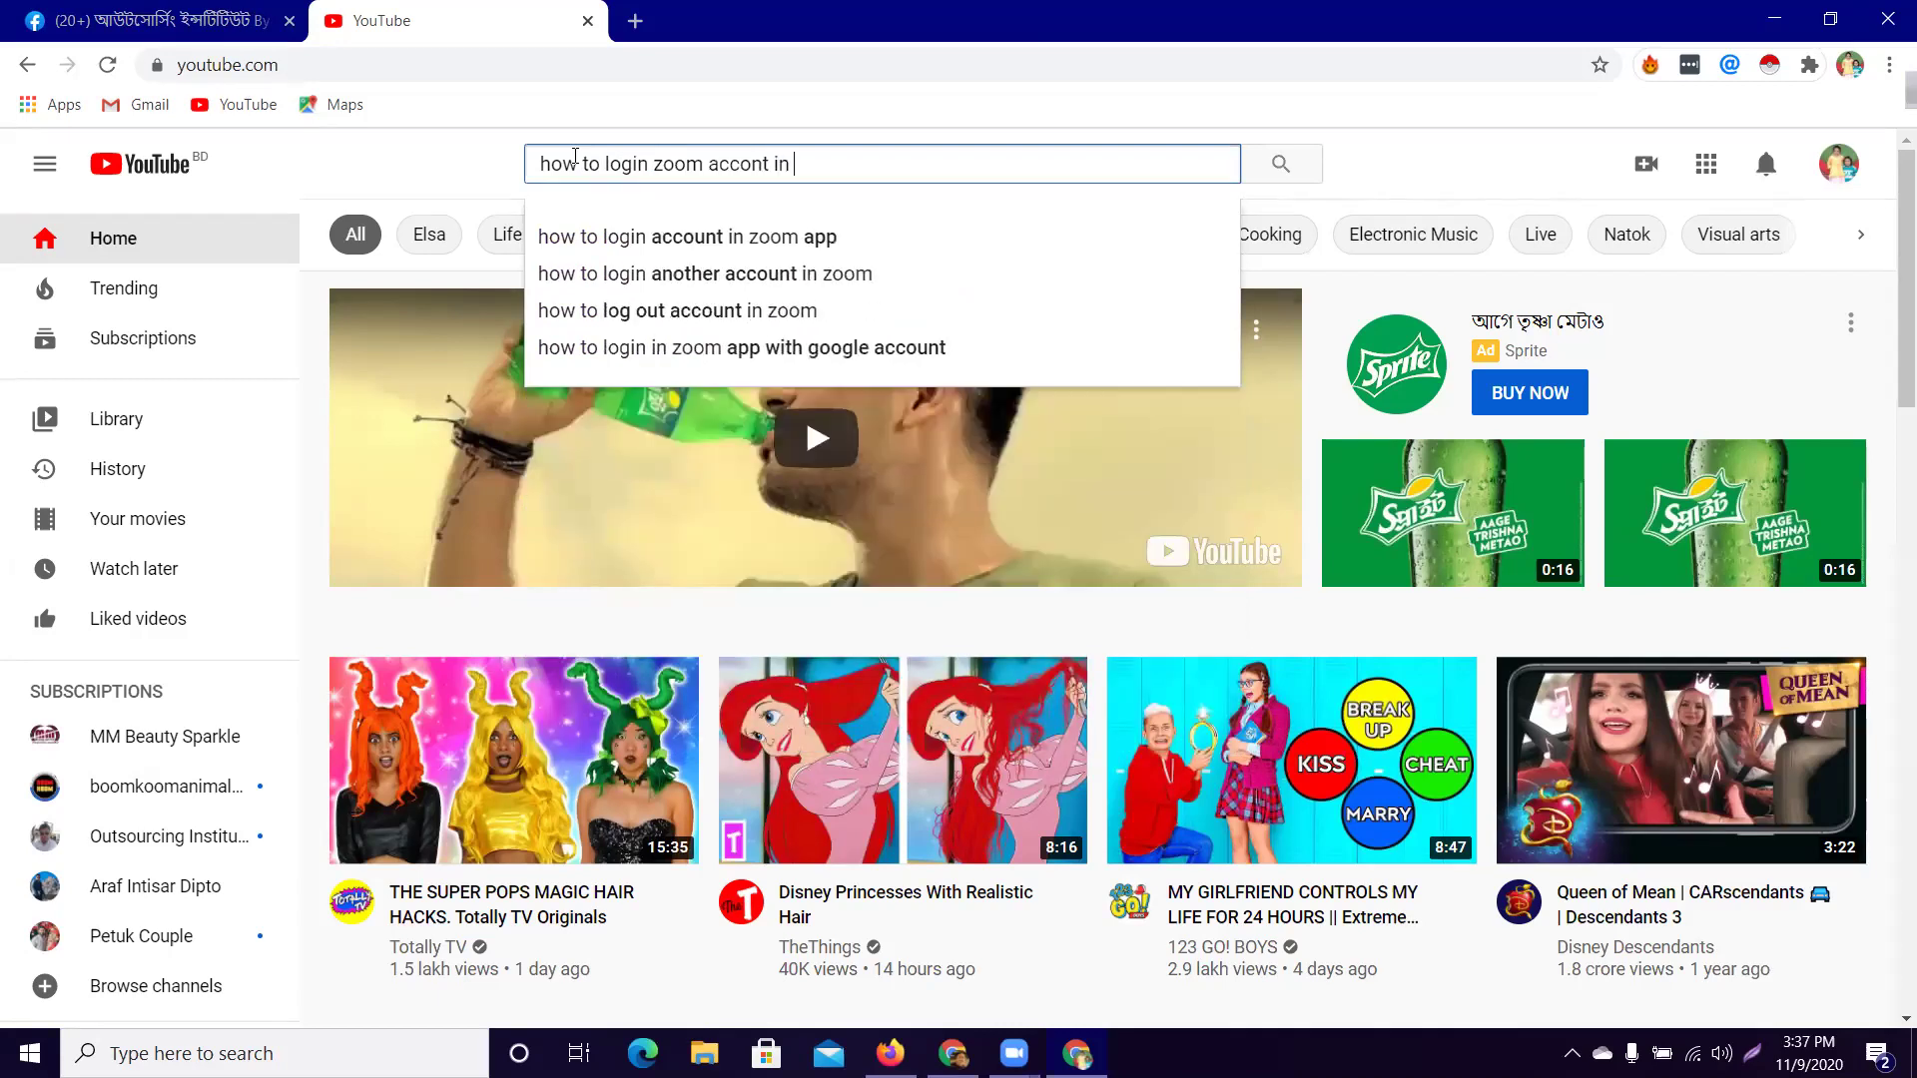
pyautogui.write('mobile')
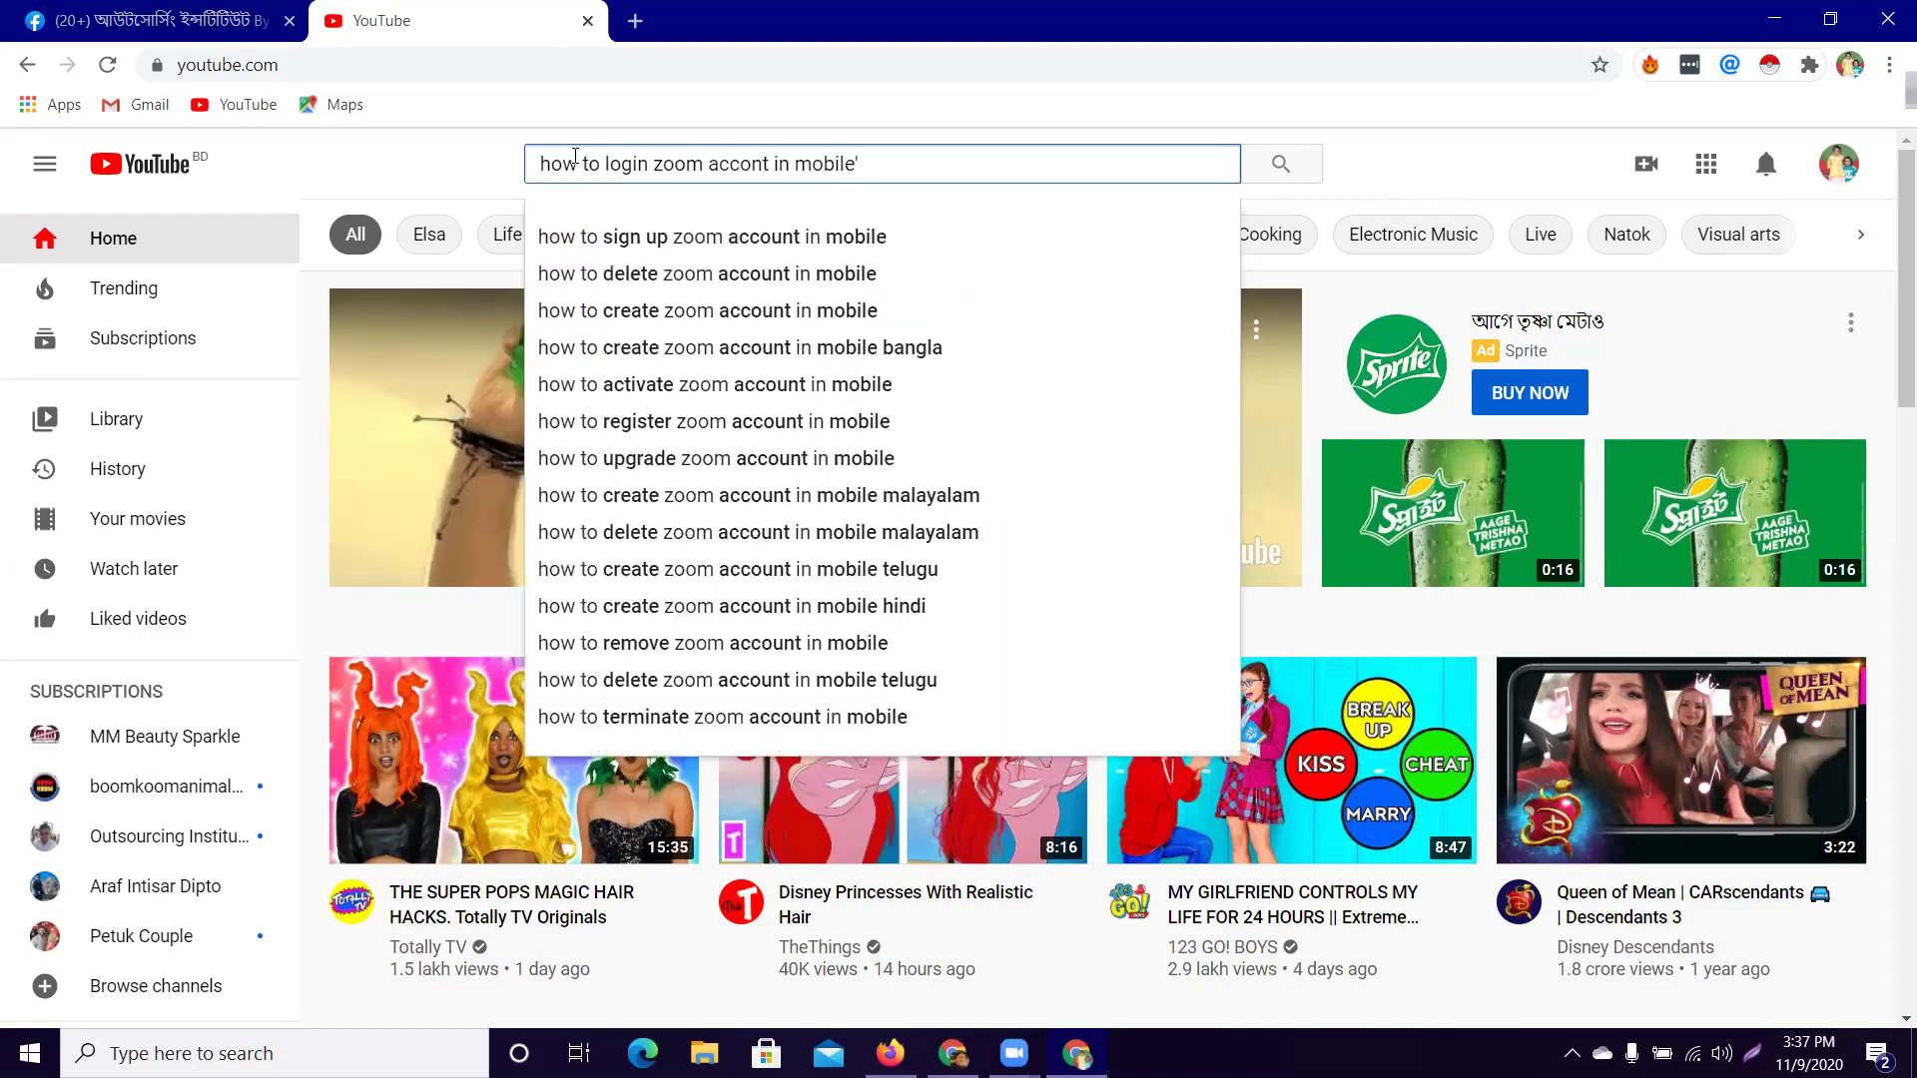
pyautogui.press('Return')
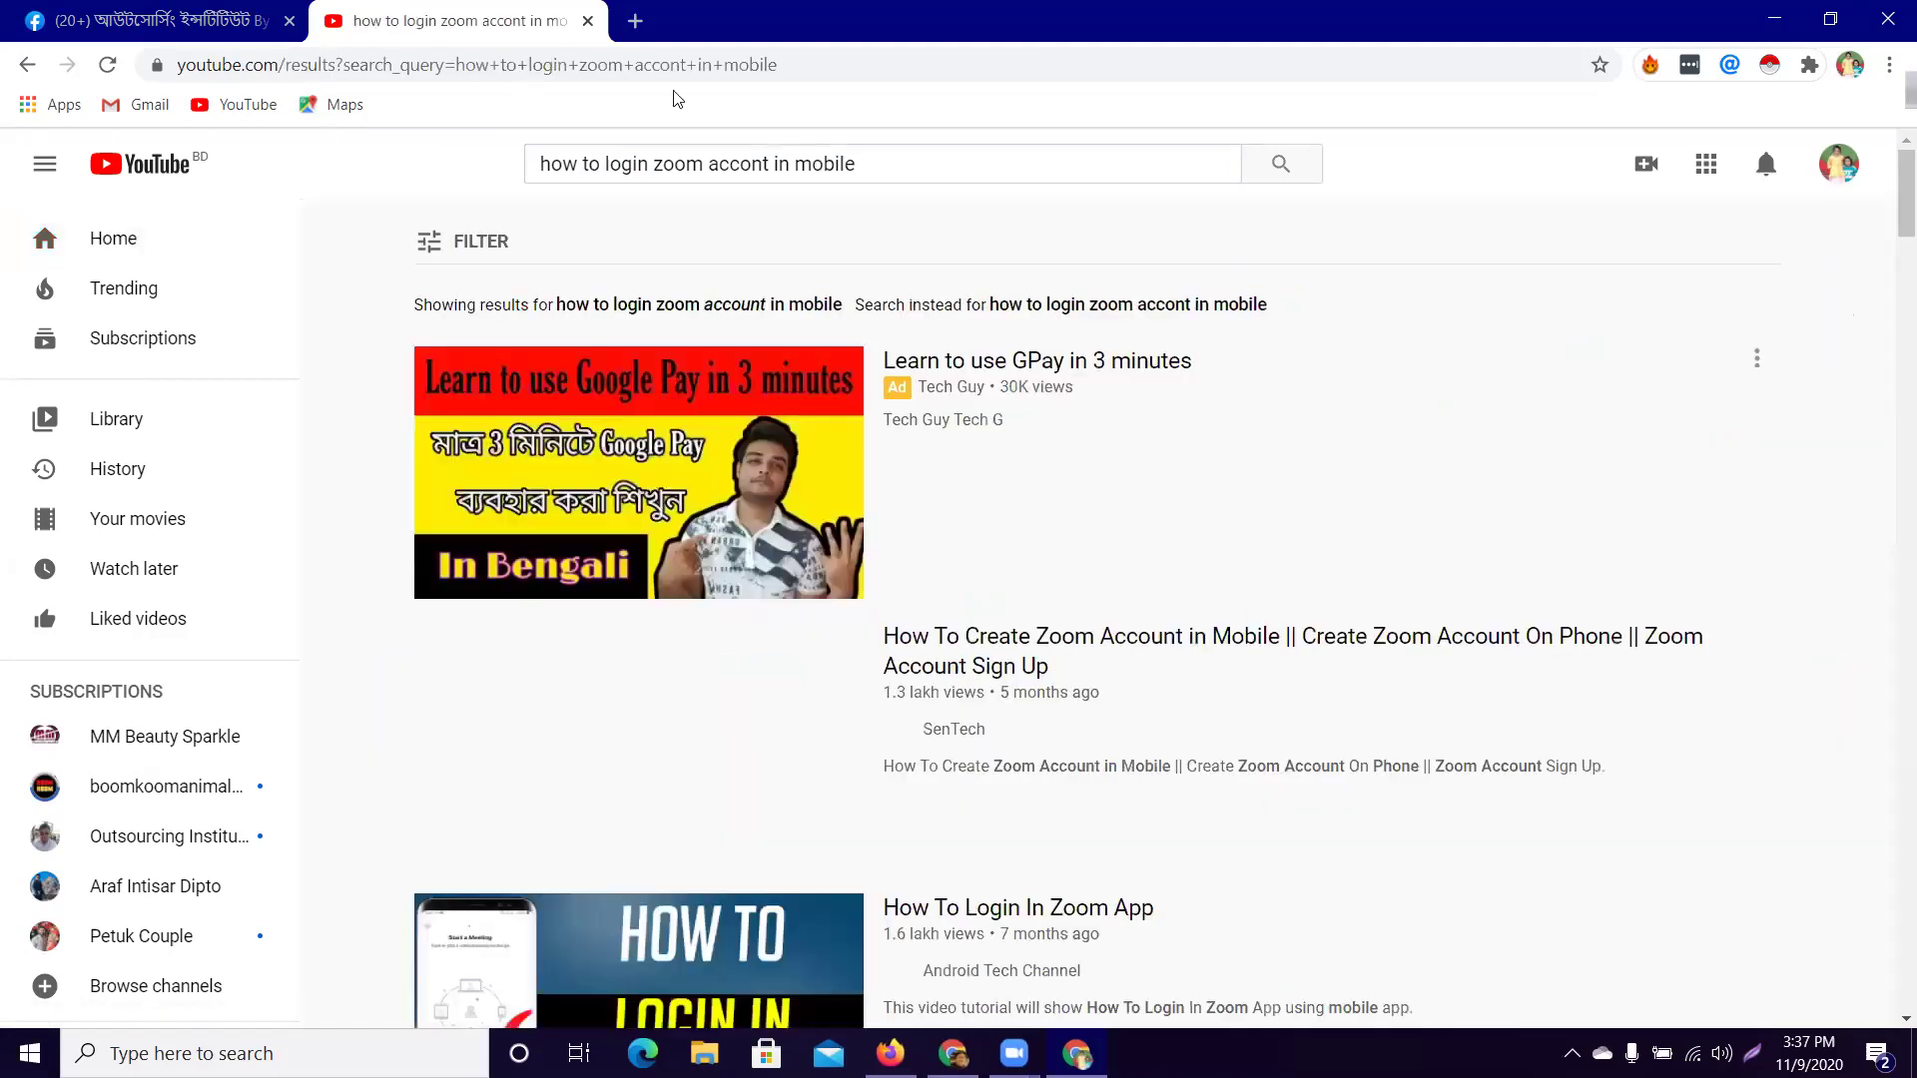
pyautogui.moveTo(661, 803)
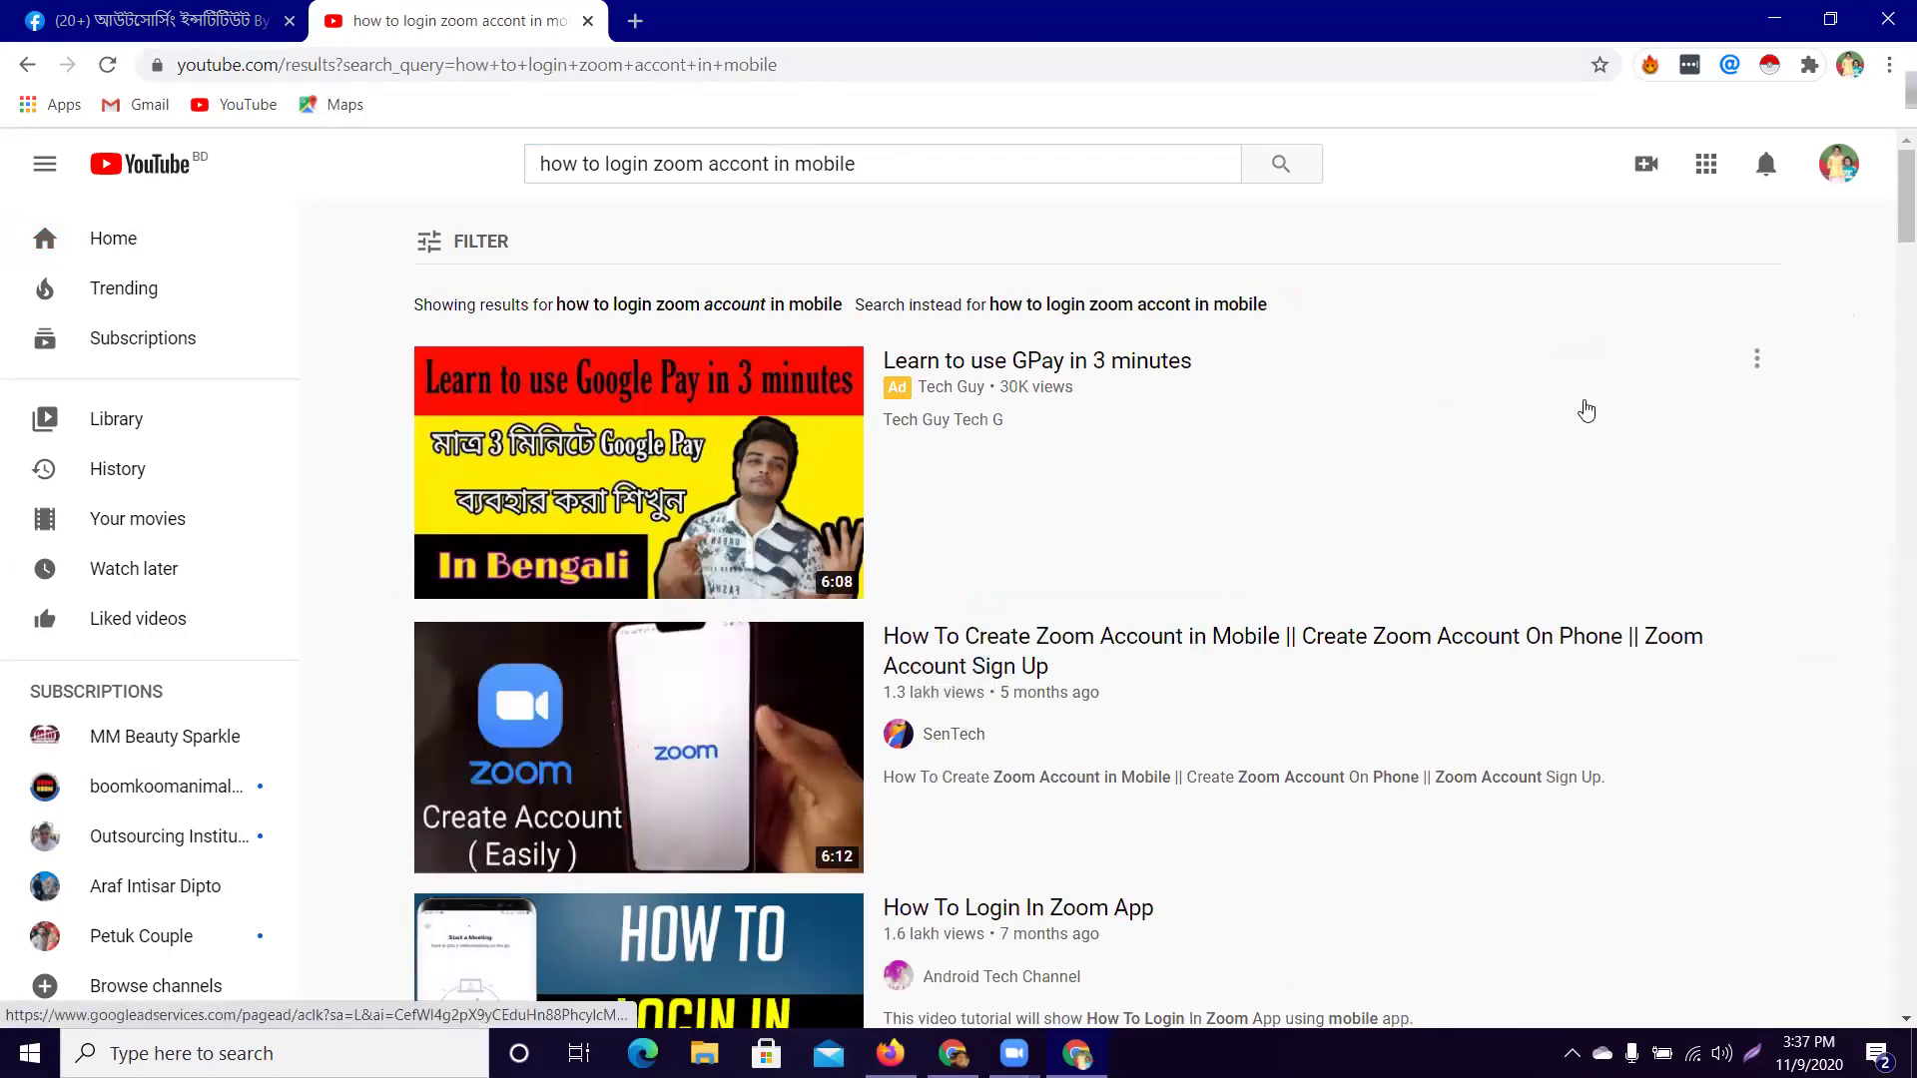
pyautogui.scroll(-2, 659, 771)
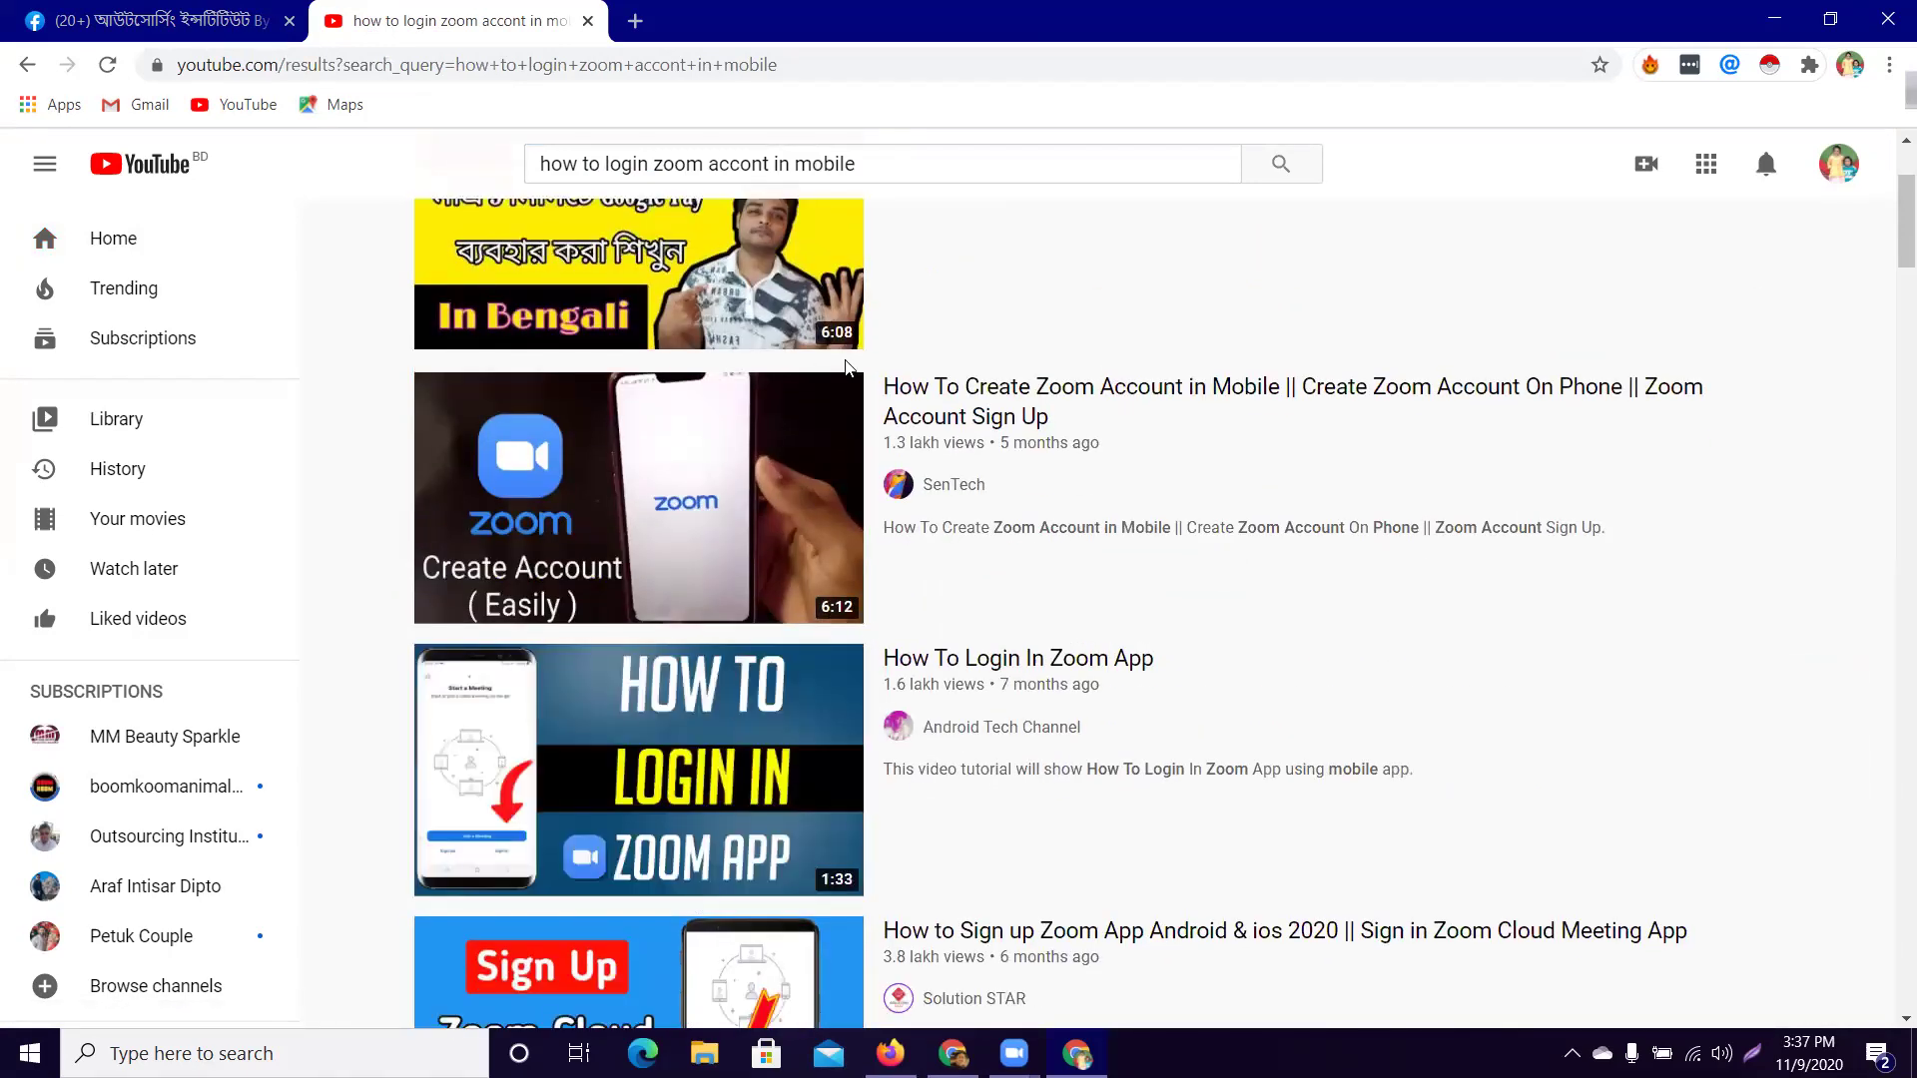
# Close the YouTube search tab and decline the pending posts "vhai amar support dorkar" and "mobail deya ke babe gokto hobo" in the Facebook group.
pyautogui.click(588, 22)
pyautogui.scroll(3, 652, 651)
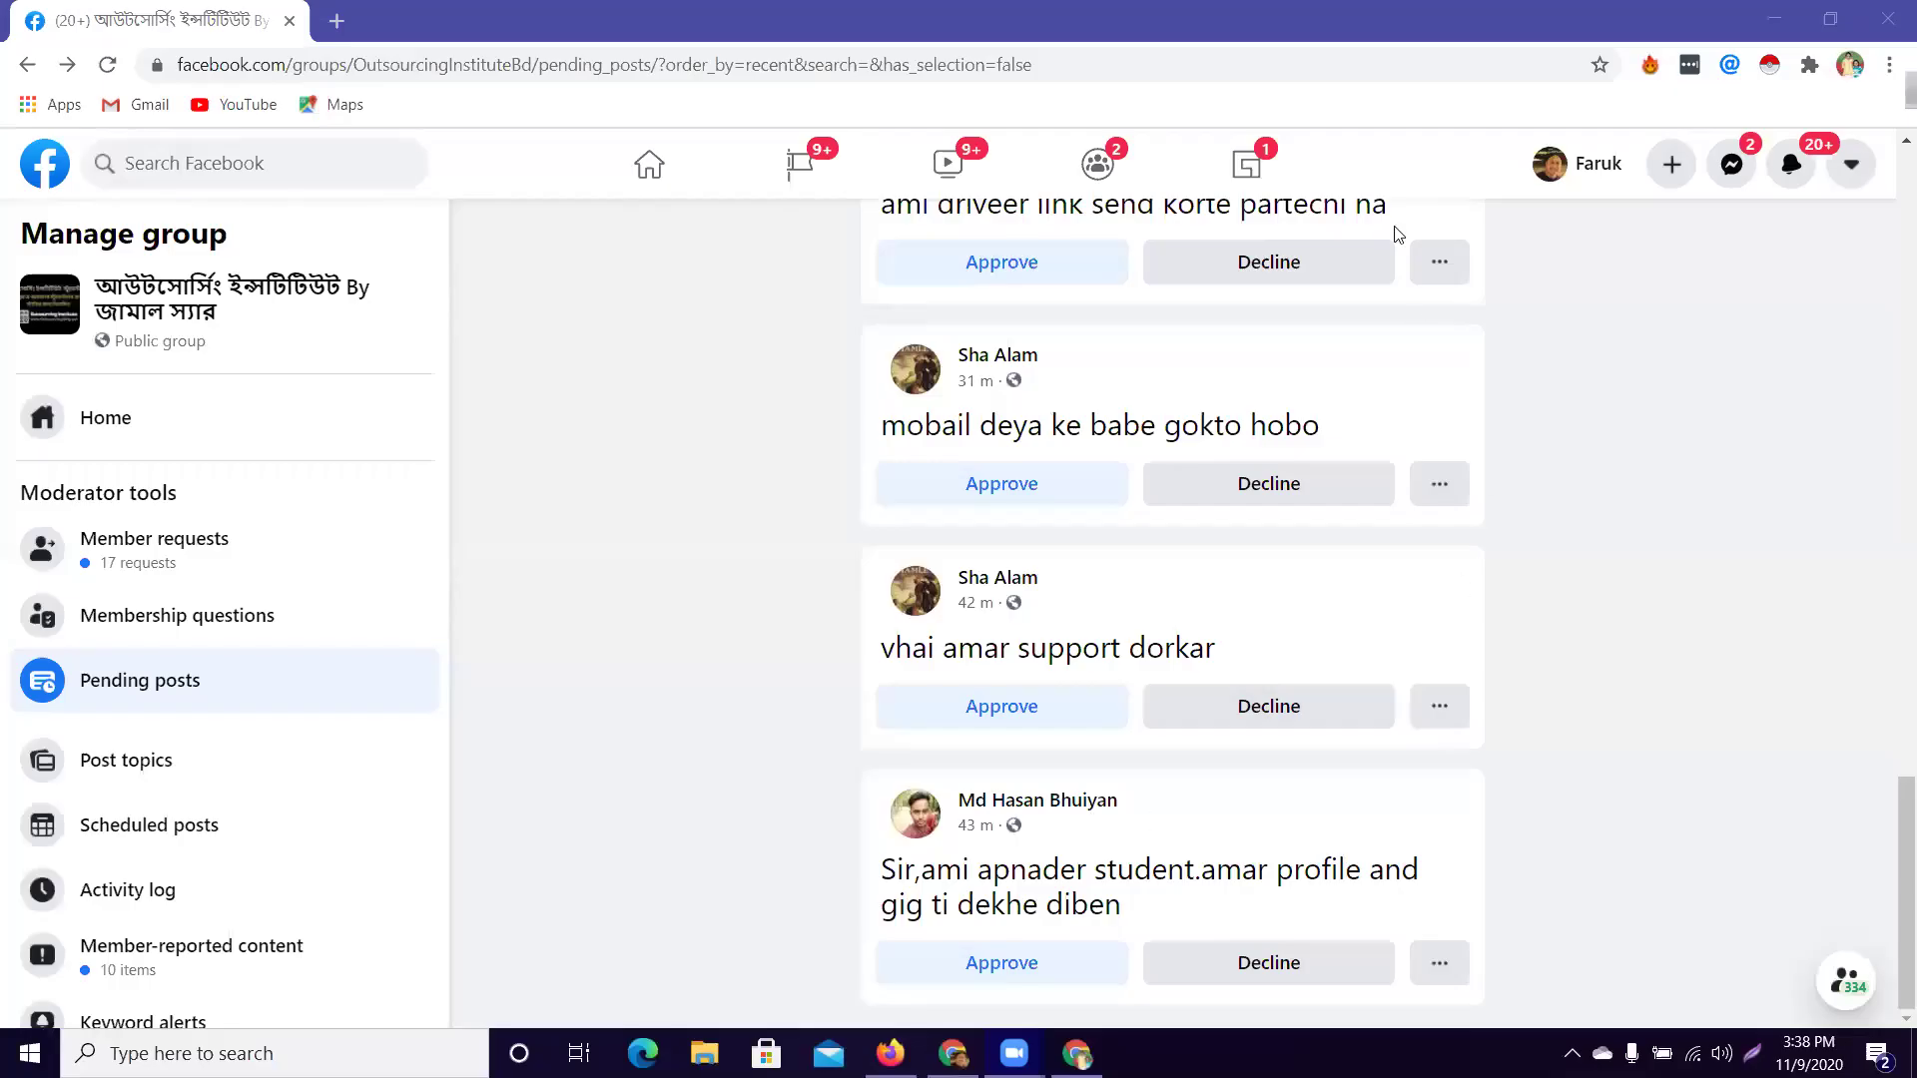
pyautogui.click(1273, 711)
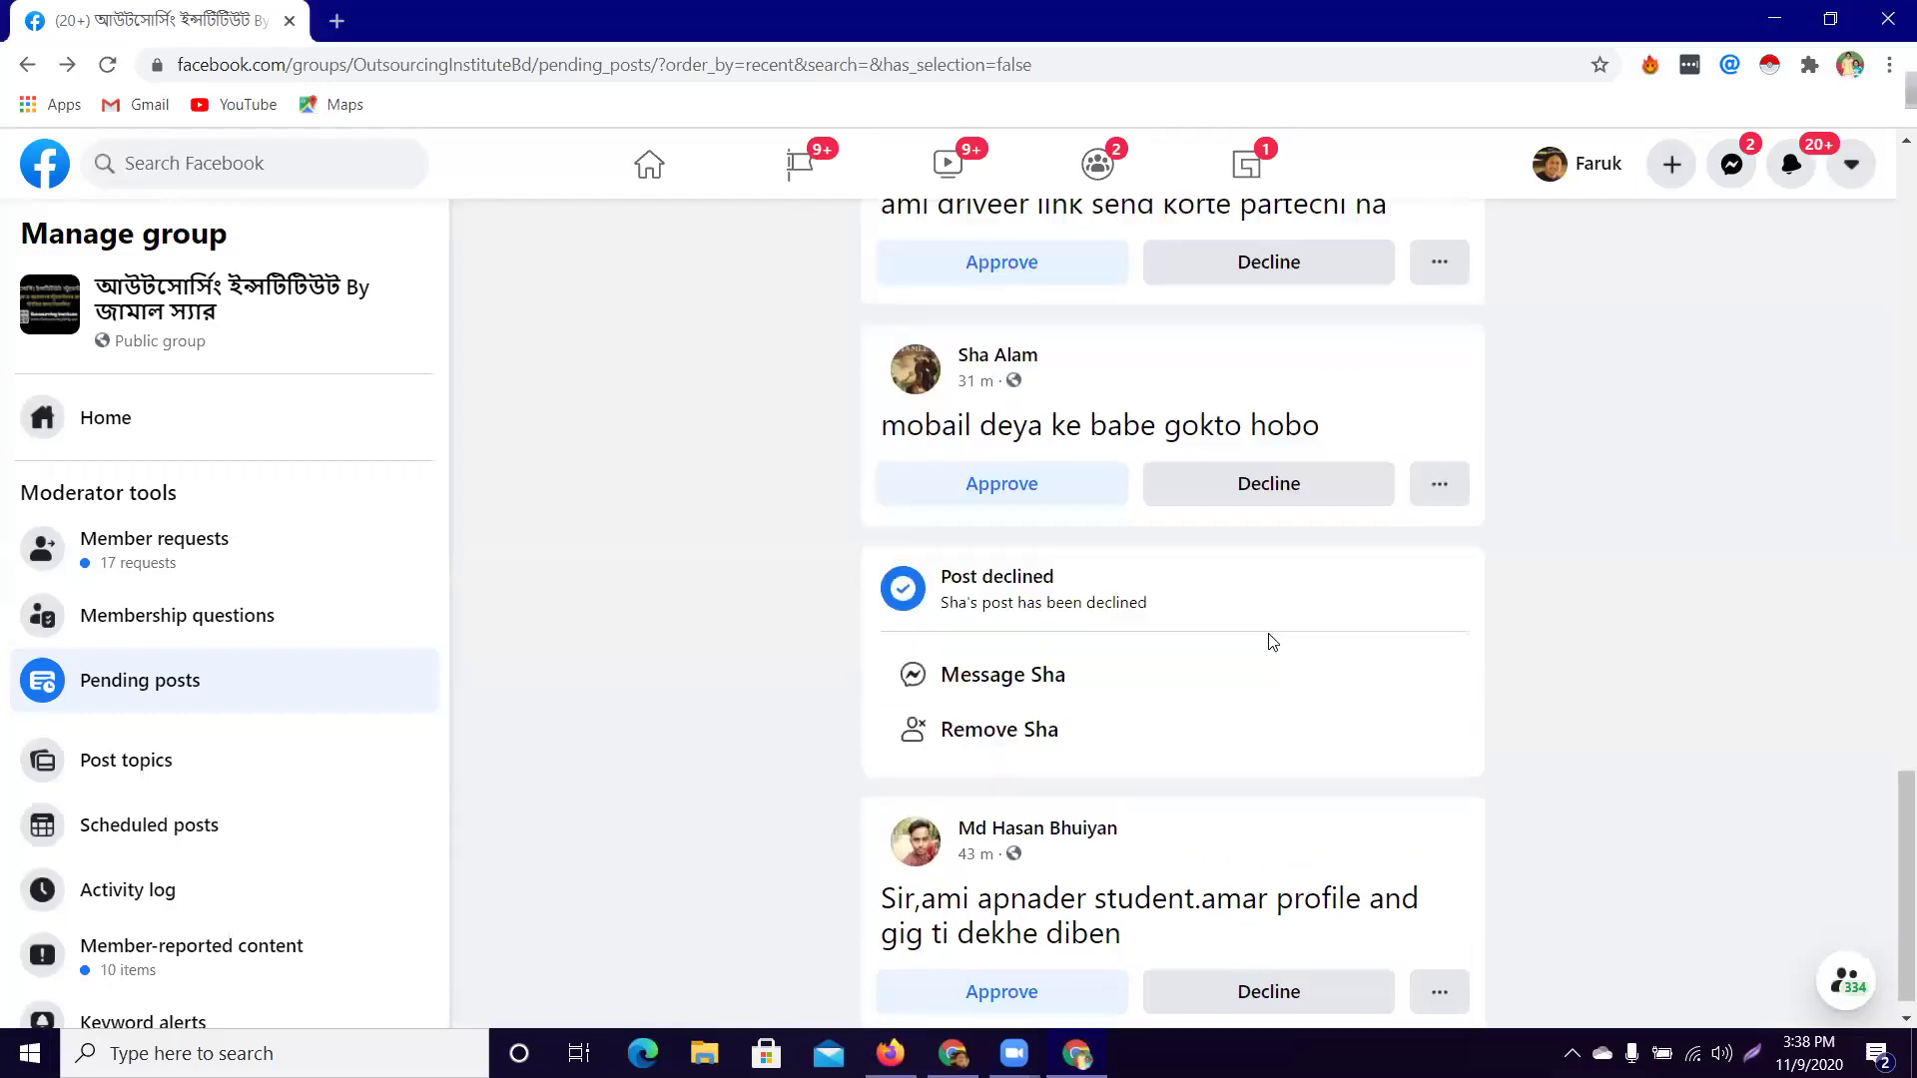
pyautogui.click(1269, 483)
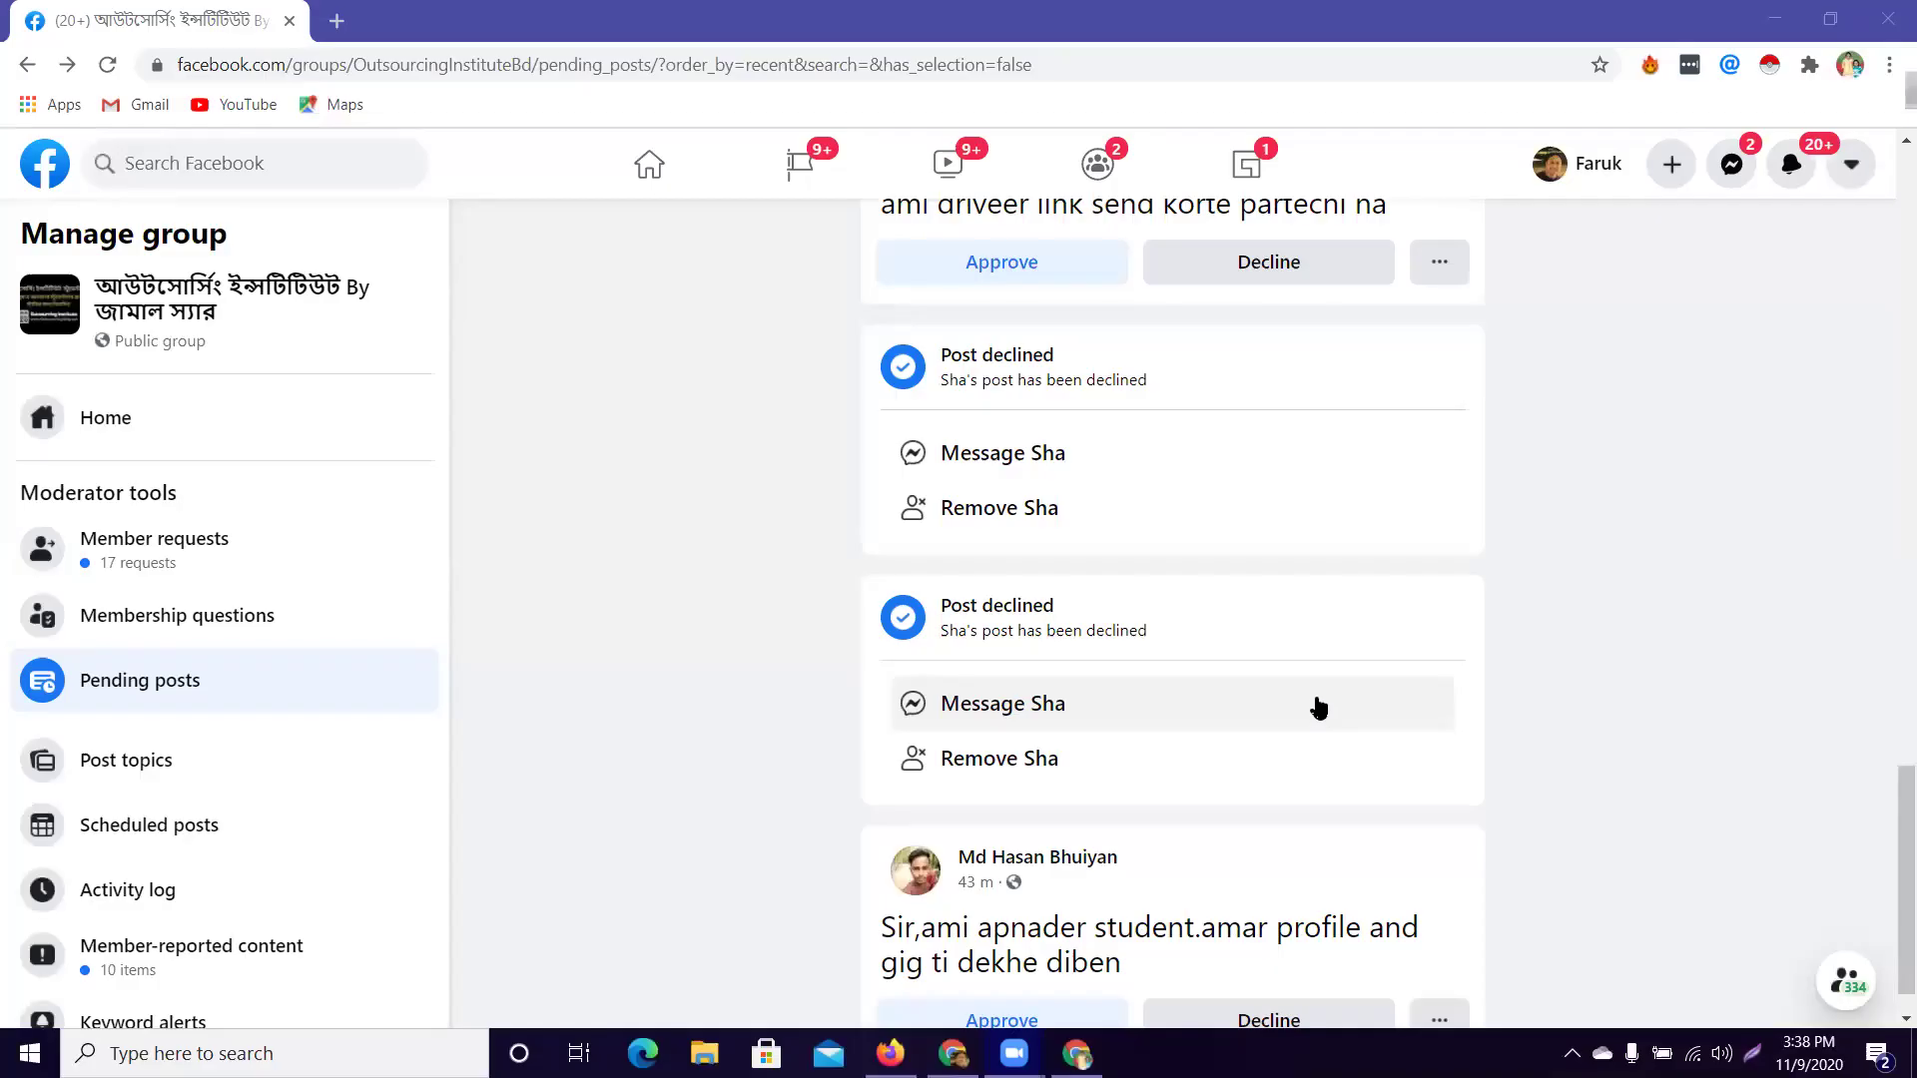
pyautogui.scroll(6, 1165, 799)
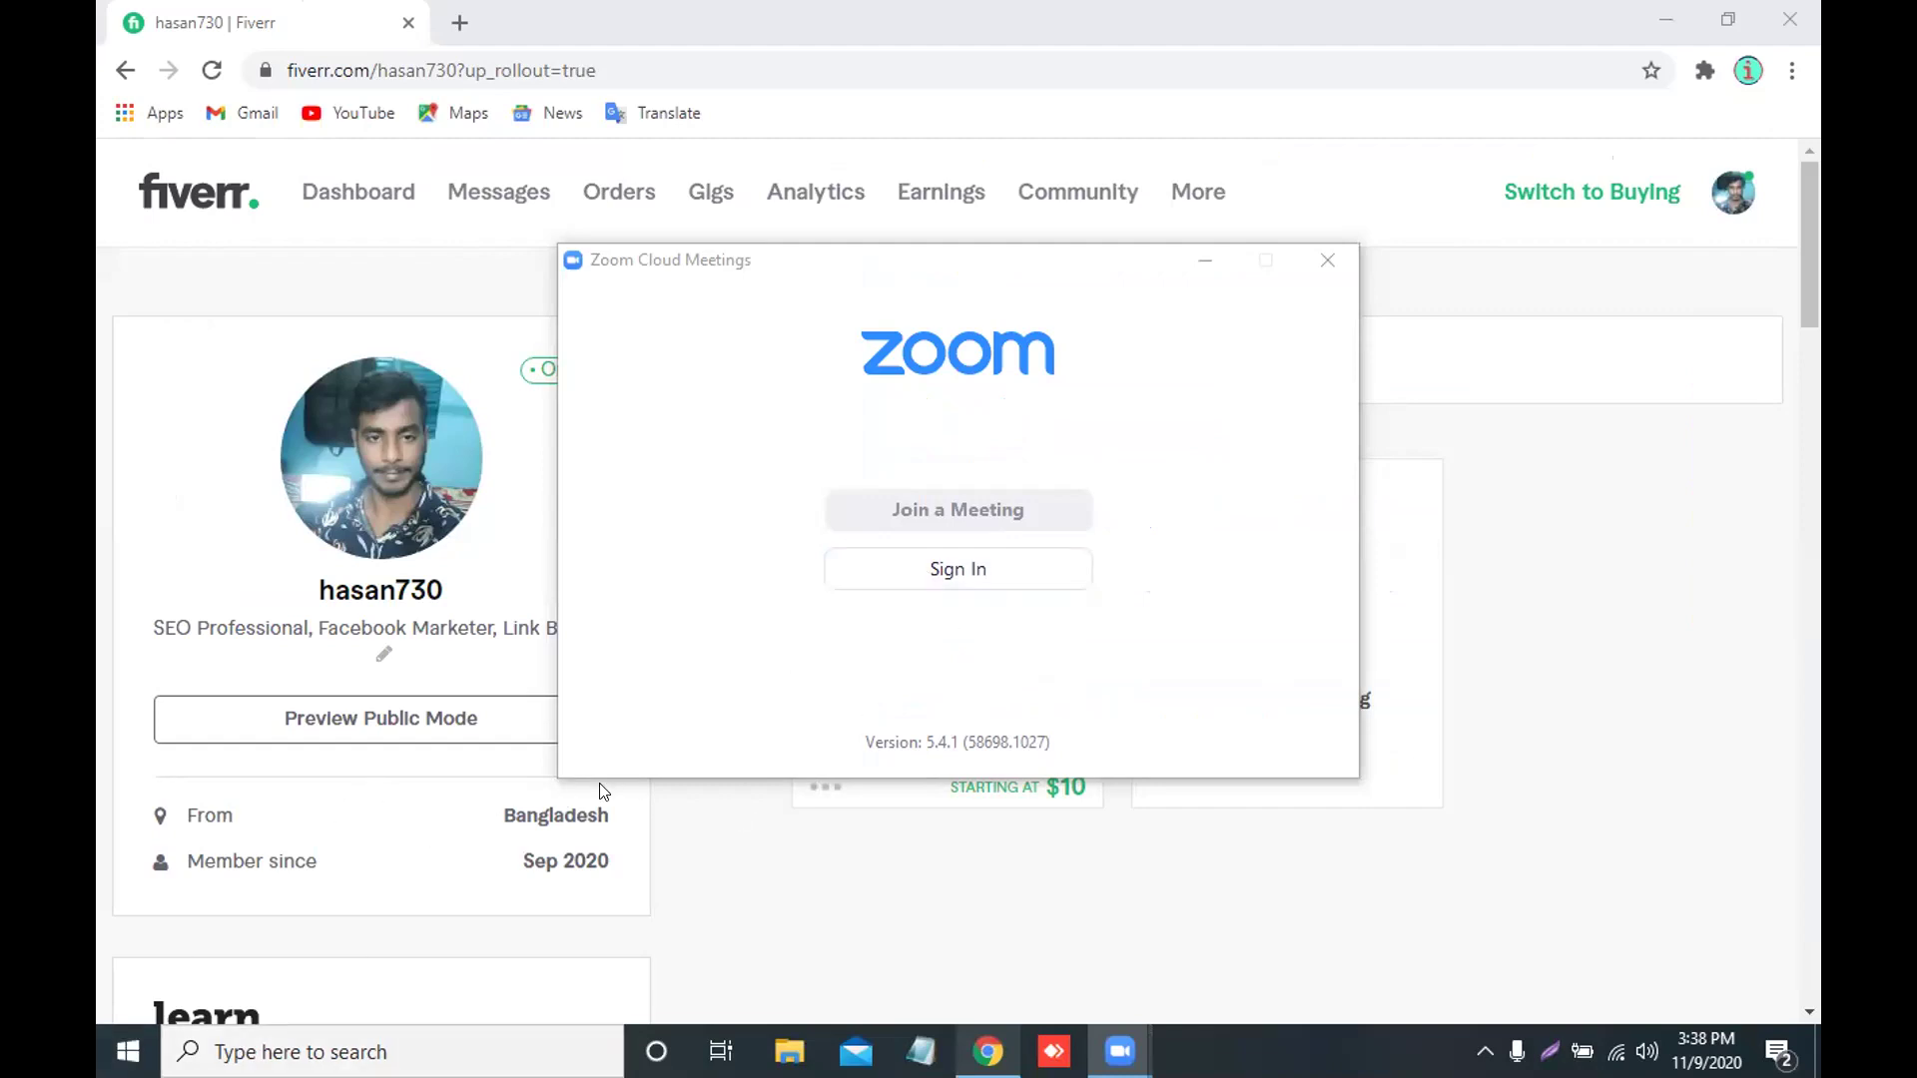
# Minimize the Zoom window covering the student's Fiverr profile and look over the profile header and draft gig.
pyautogui.scroll(-4, 603, 794)
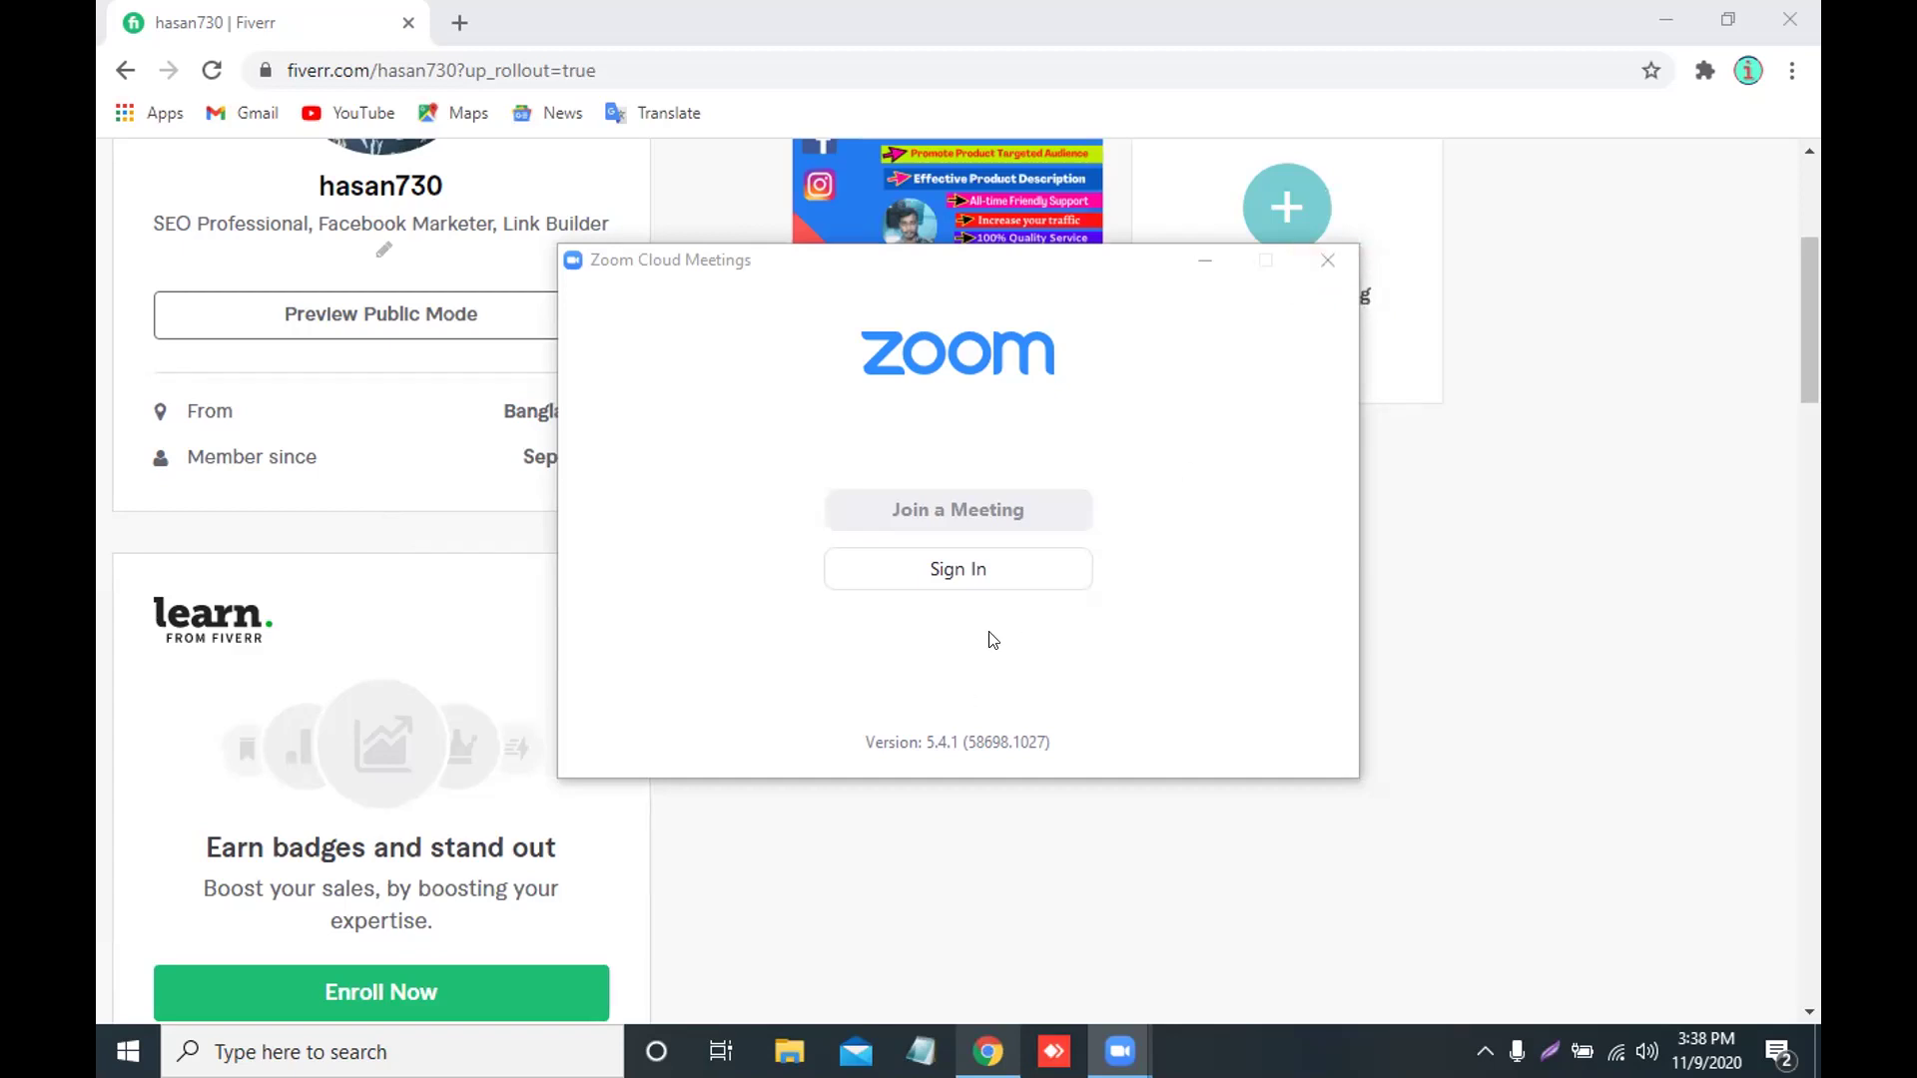
pyautogui.click(1204, 263)
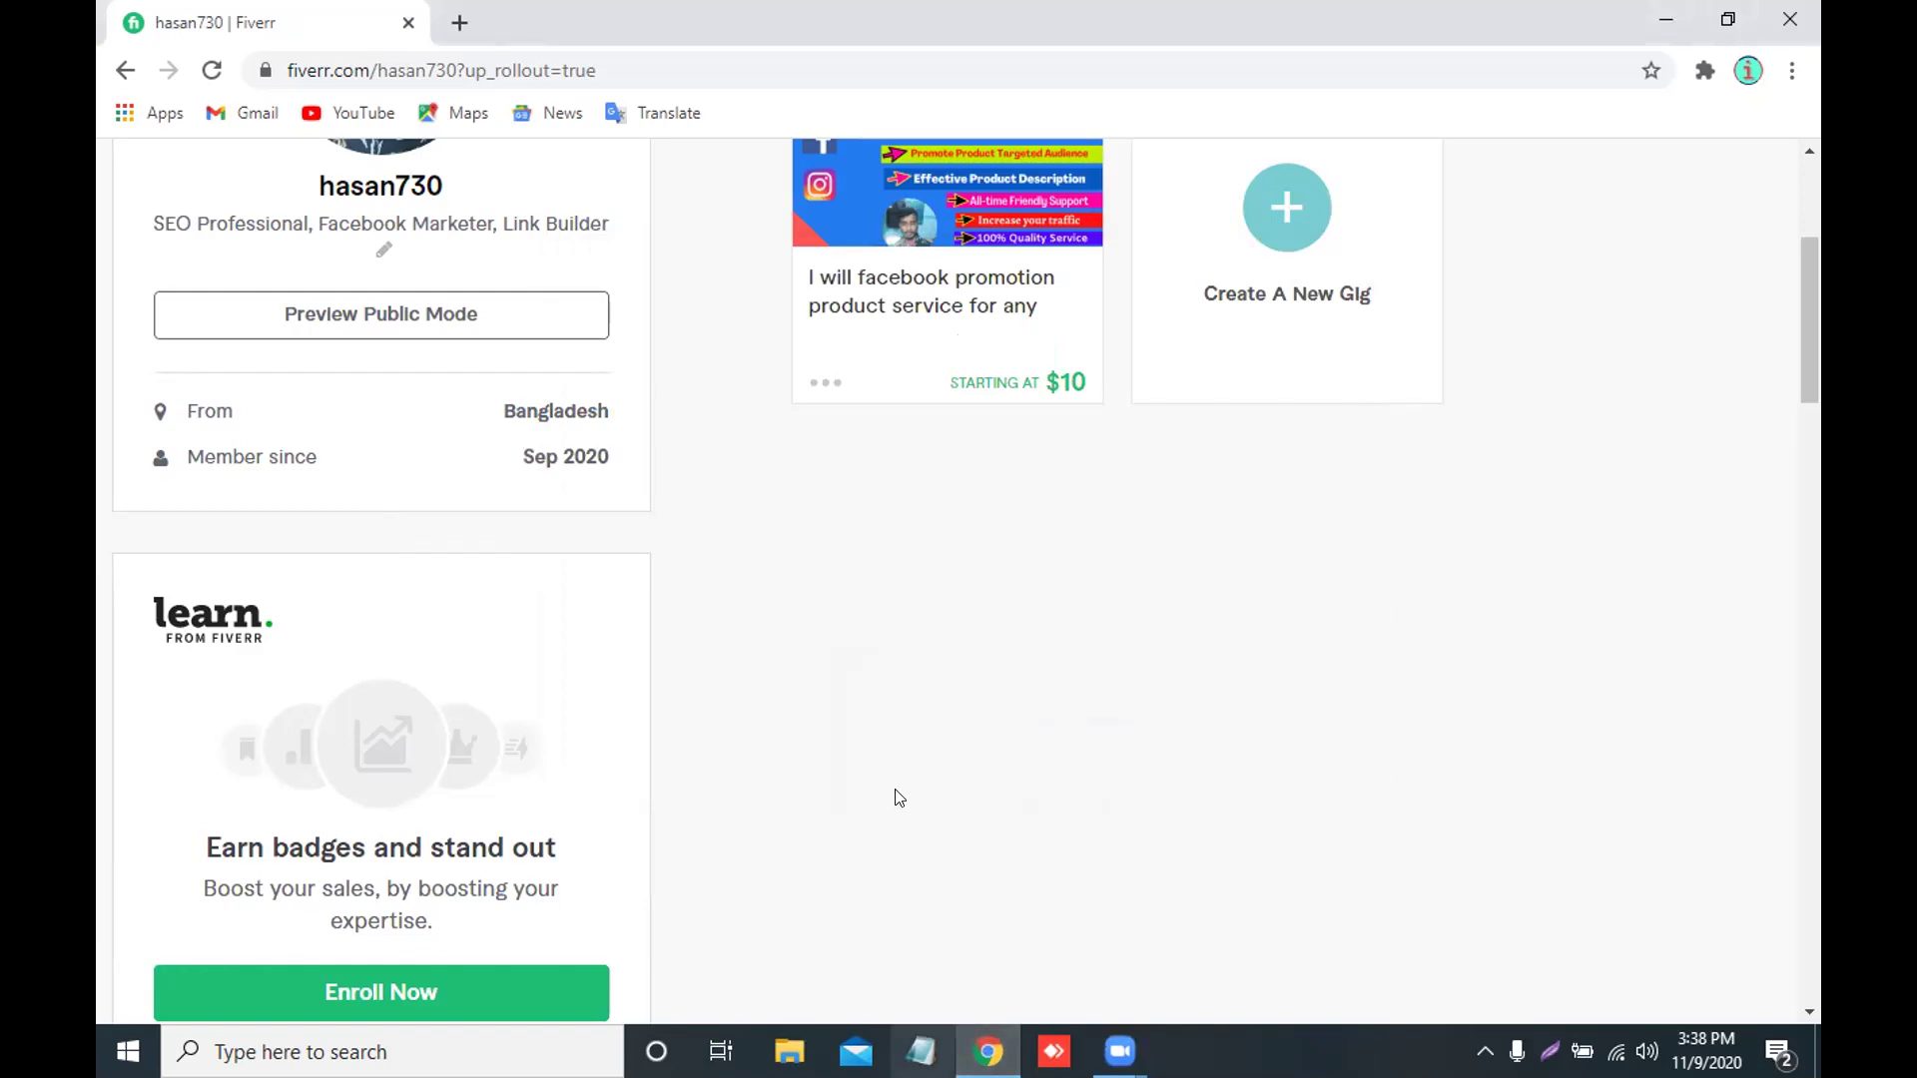
pyautogui.scroll(4, 905, 788)
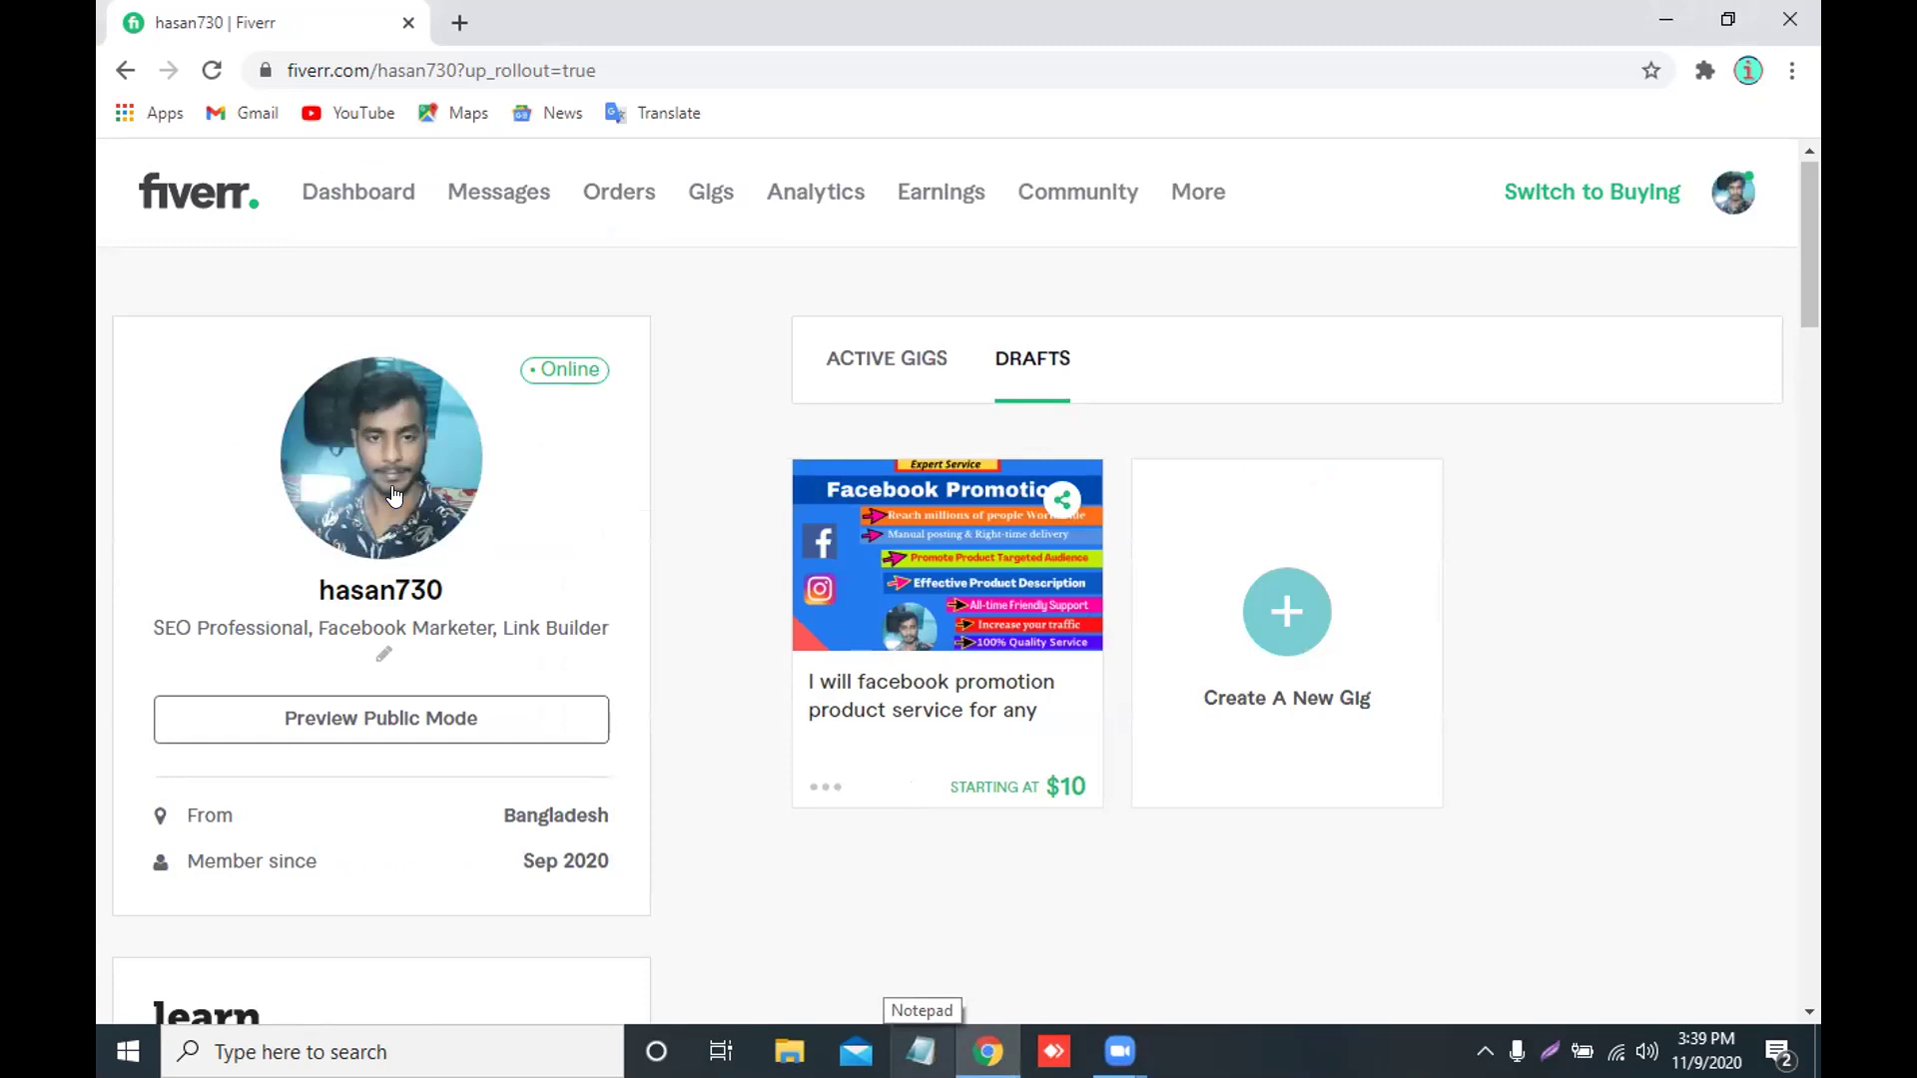
pyautogui.moveTo(300, 489)
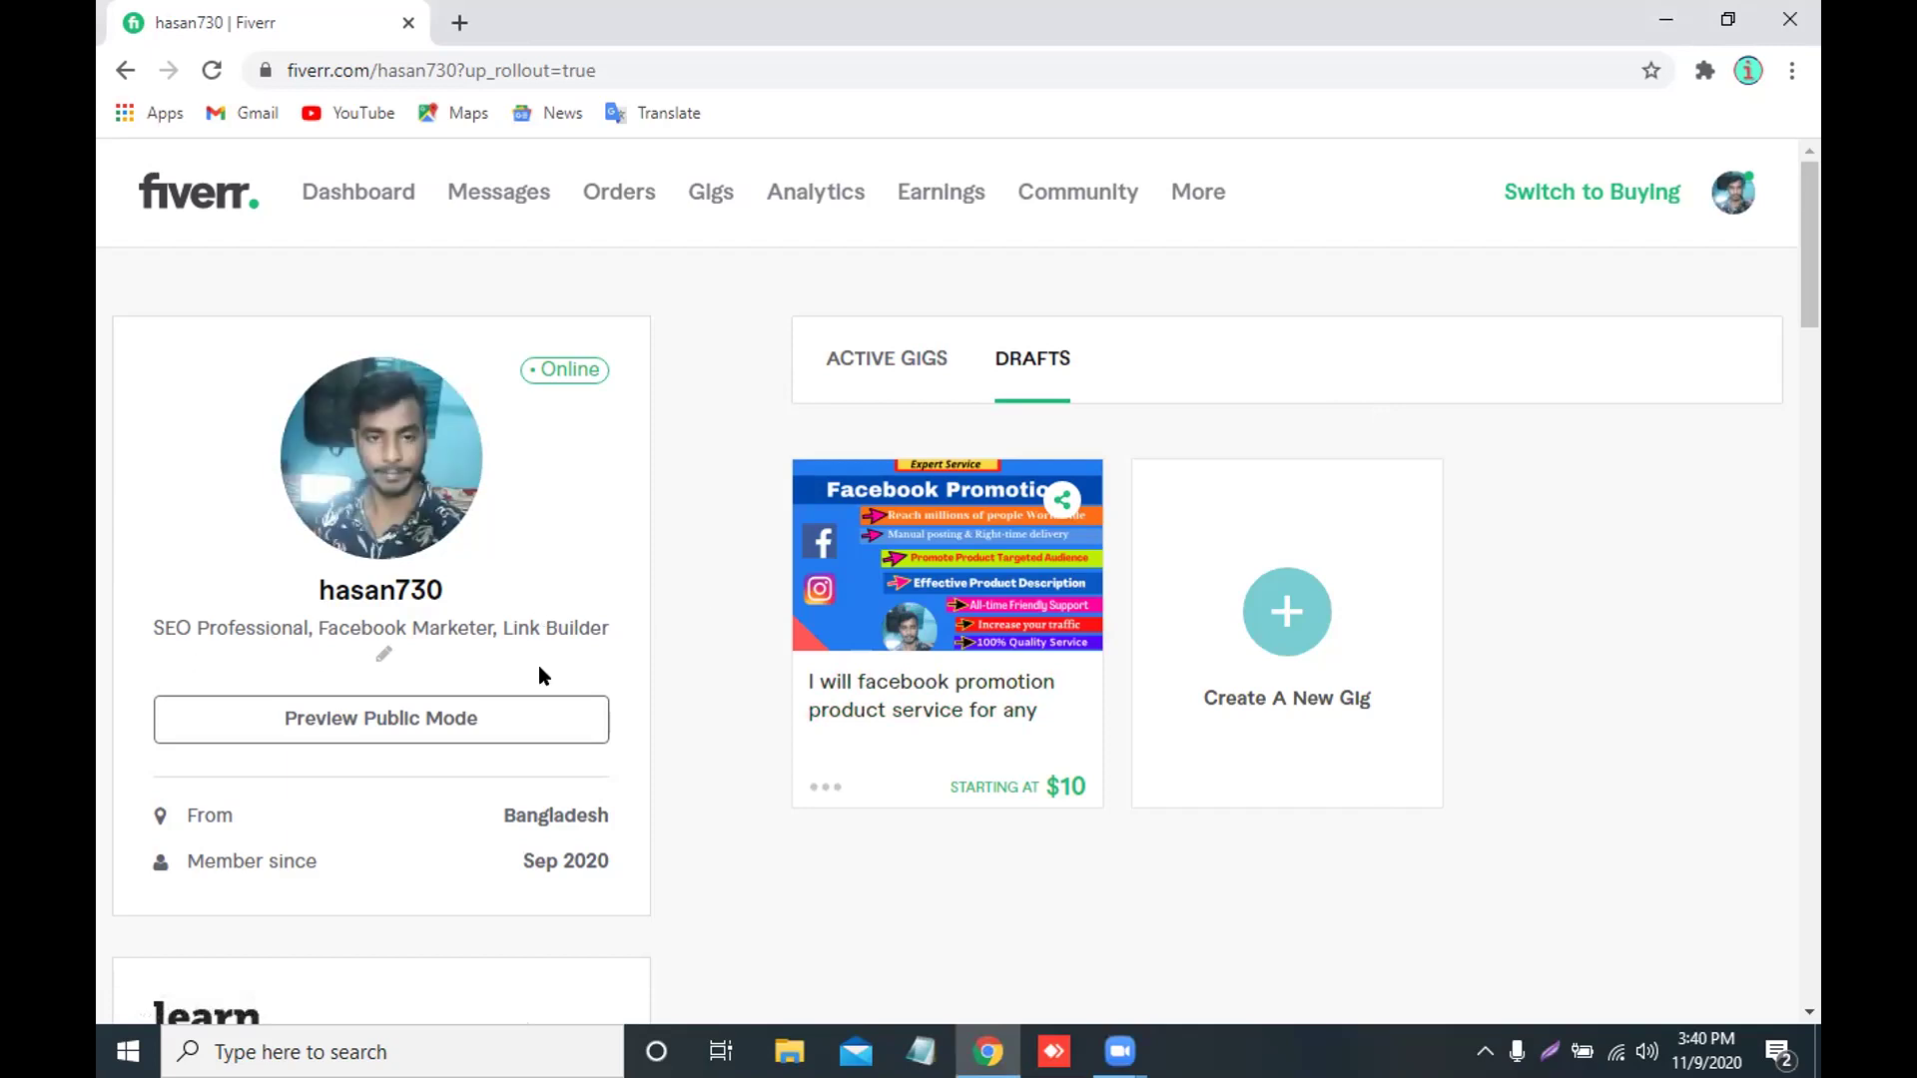
# Open the Fiverr profile description for editing, cut "Digital Marketer" from its first sentence and delete the leftover "an" after "SEO Professional".
pyautogui.scroll(-8, 540, 667)
pyautogui.scroll(-3, 552, 680)
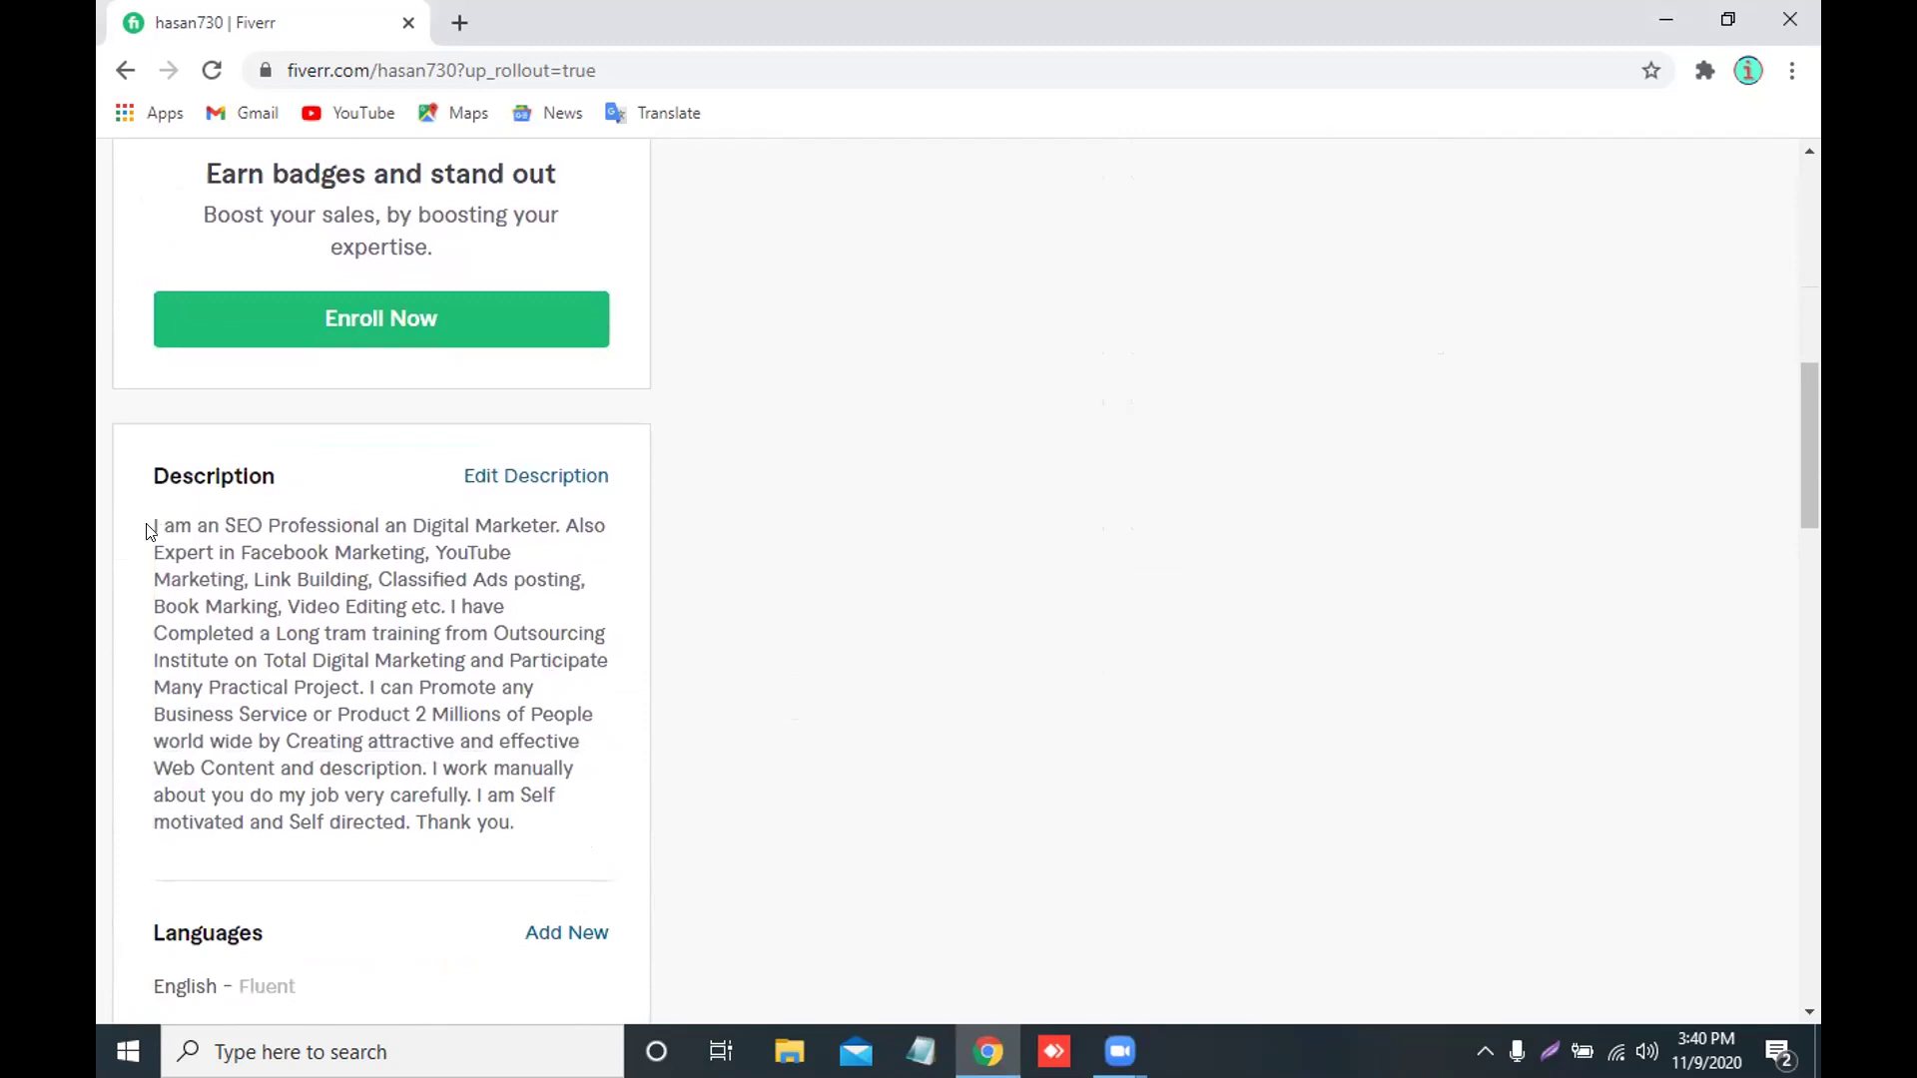
pyautogui.click(551, 483)
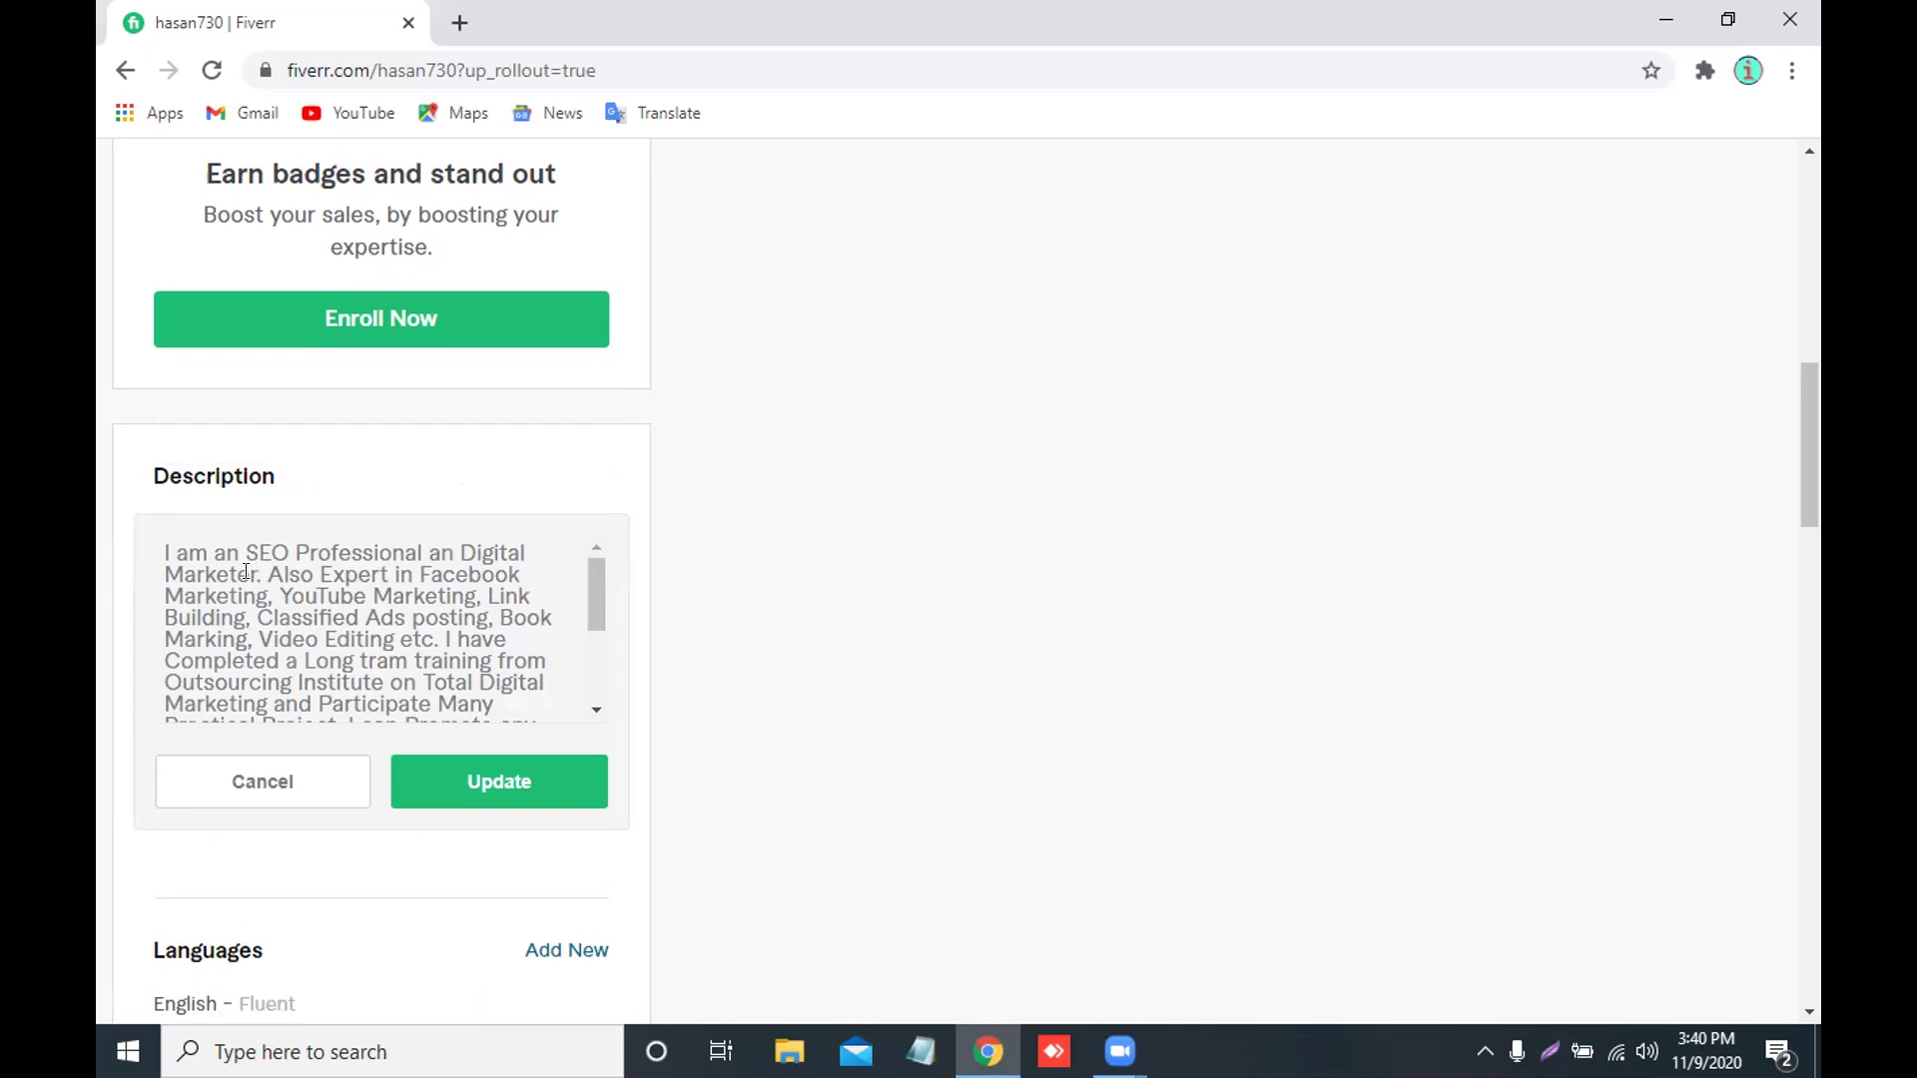
pyautogui.click(496, 556)
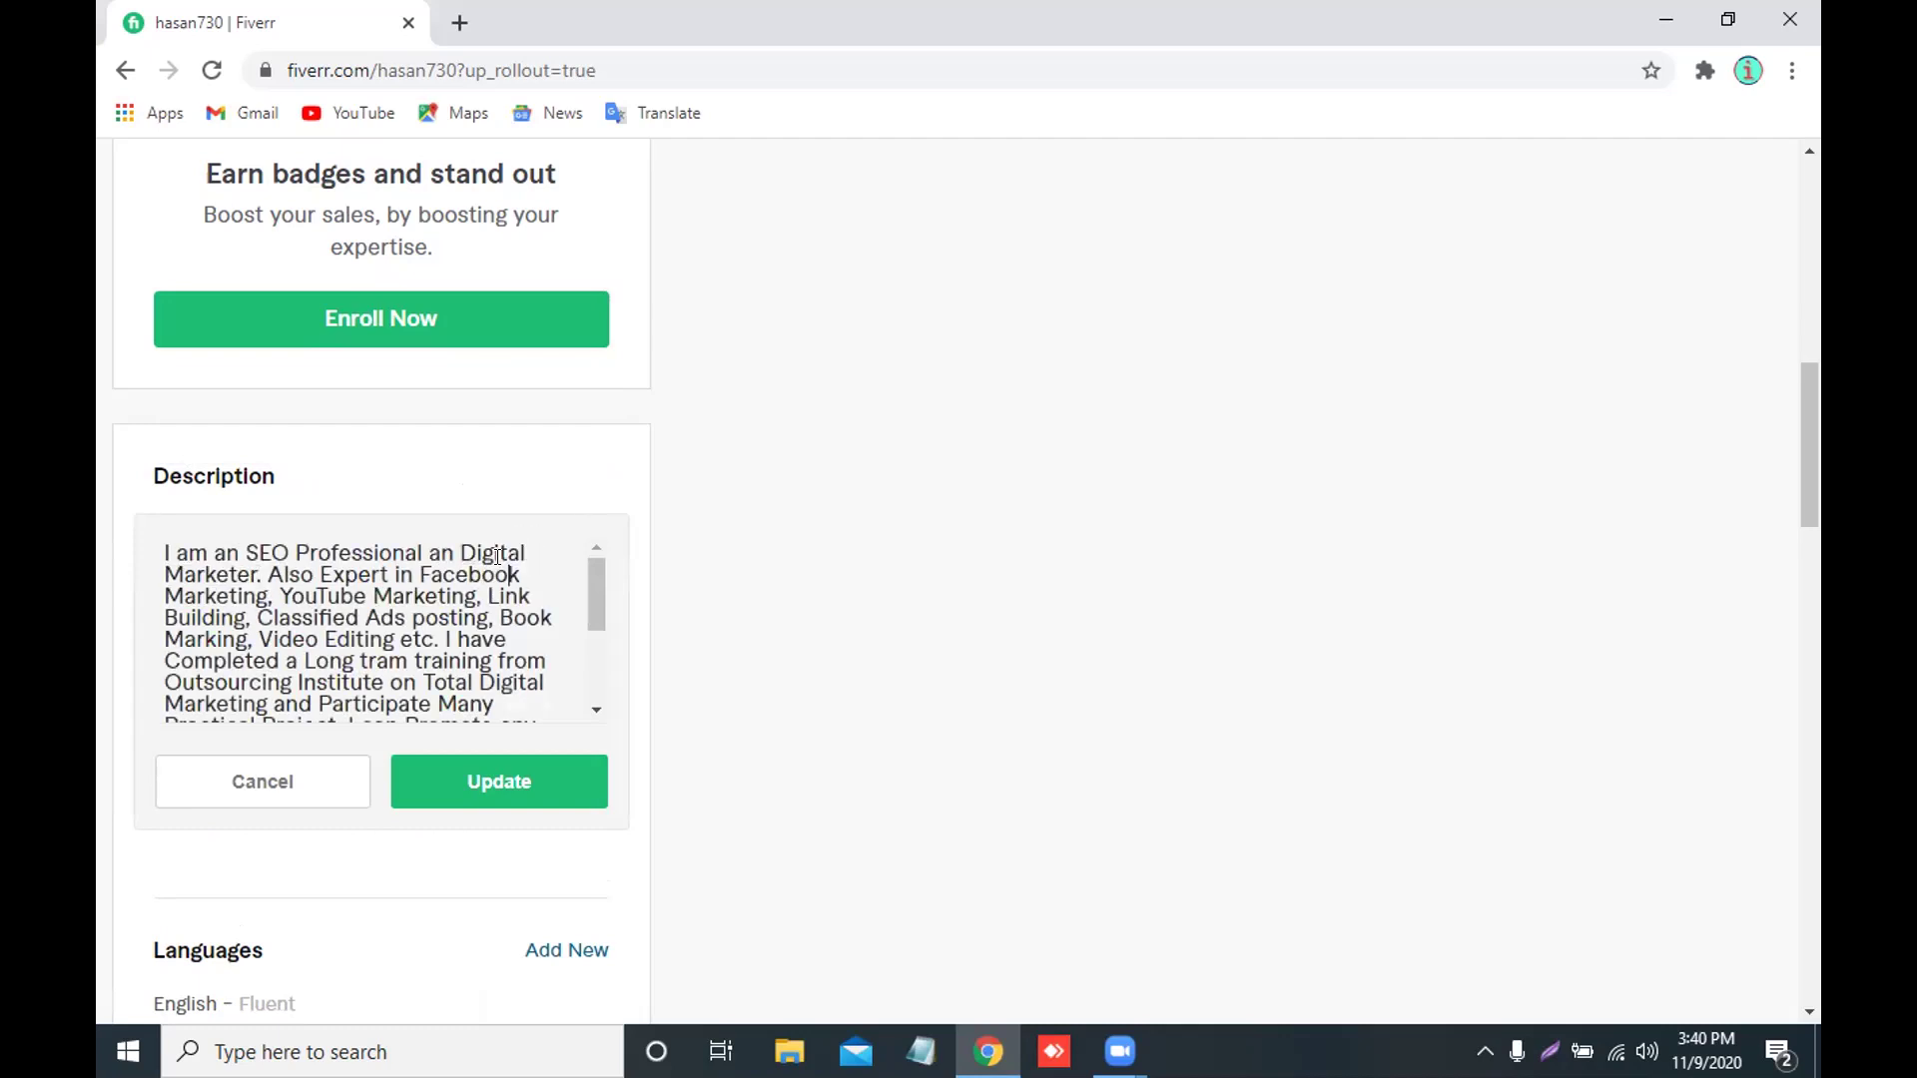
pyautogui.moveTo(459, 555); pyautogui.dragTo(255, 569)
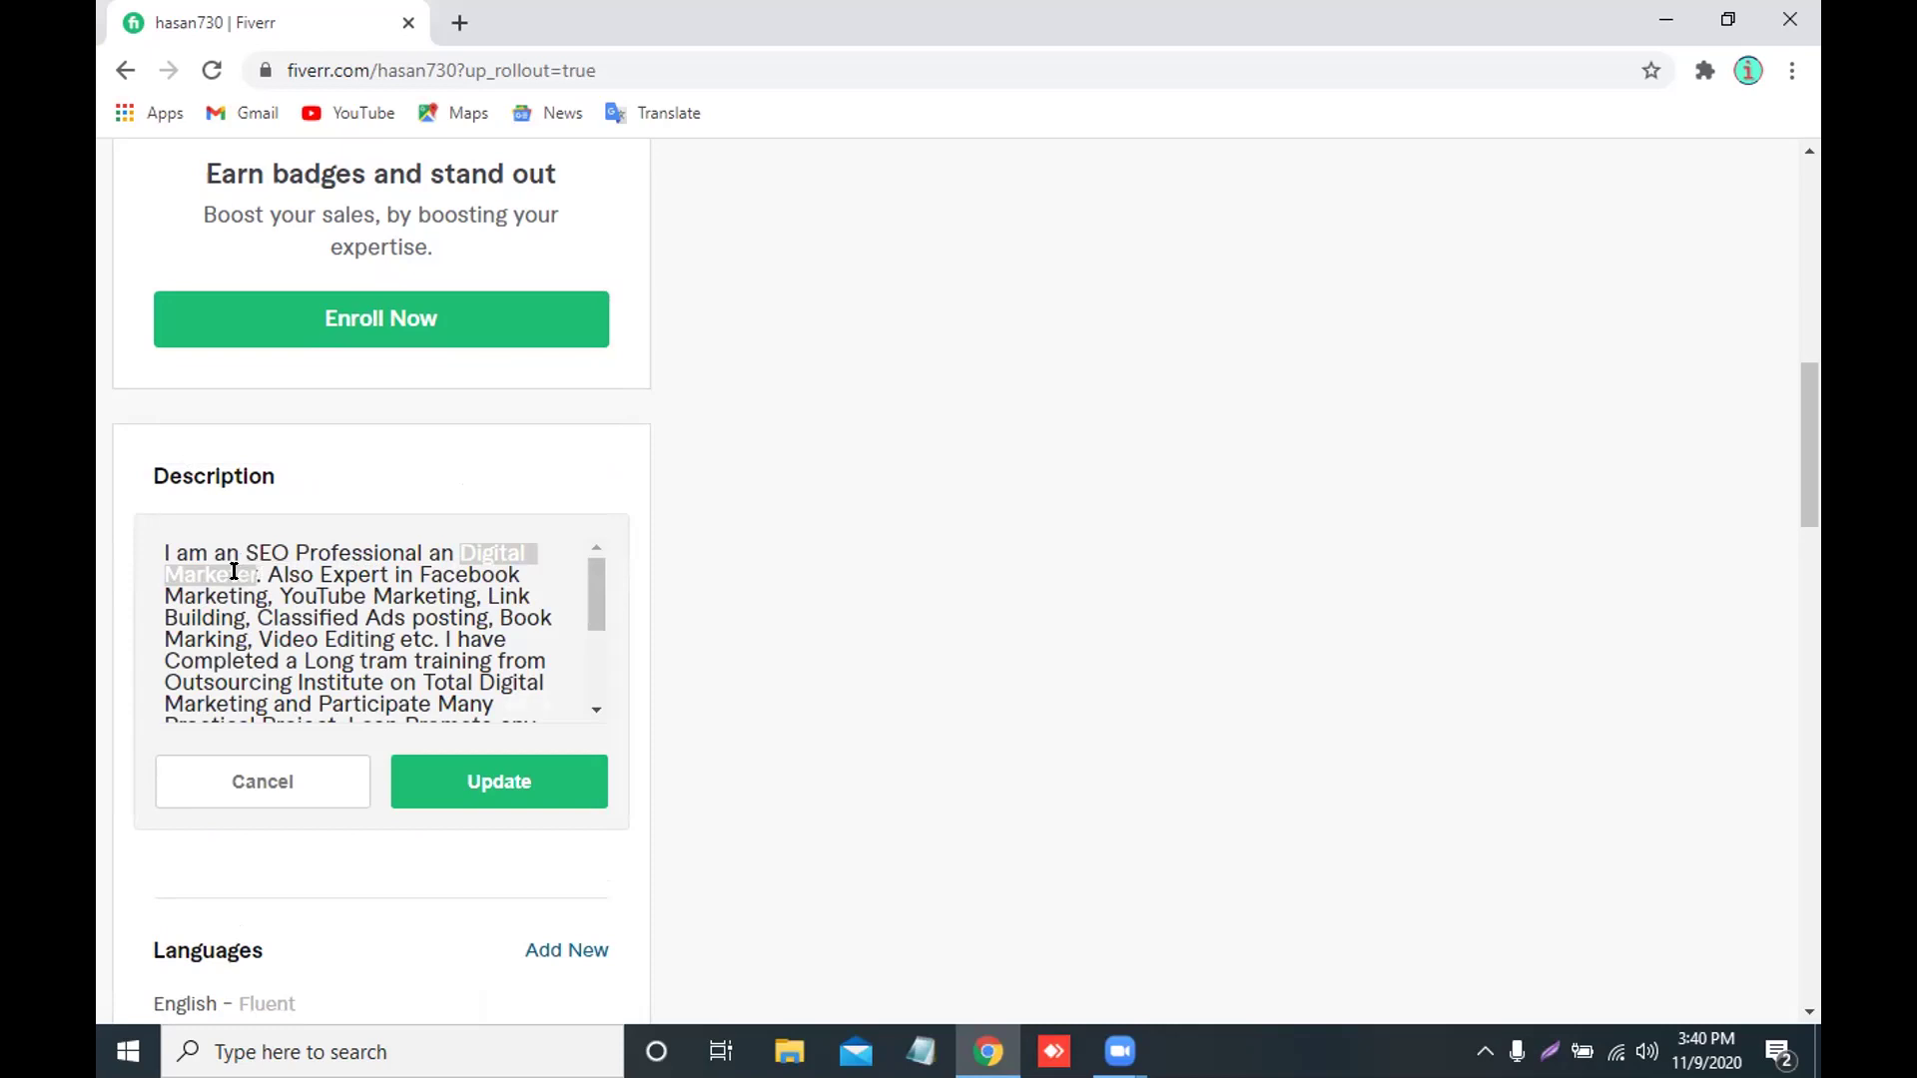
pyautogui.rightClick(232, 577)
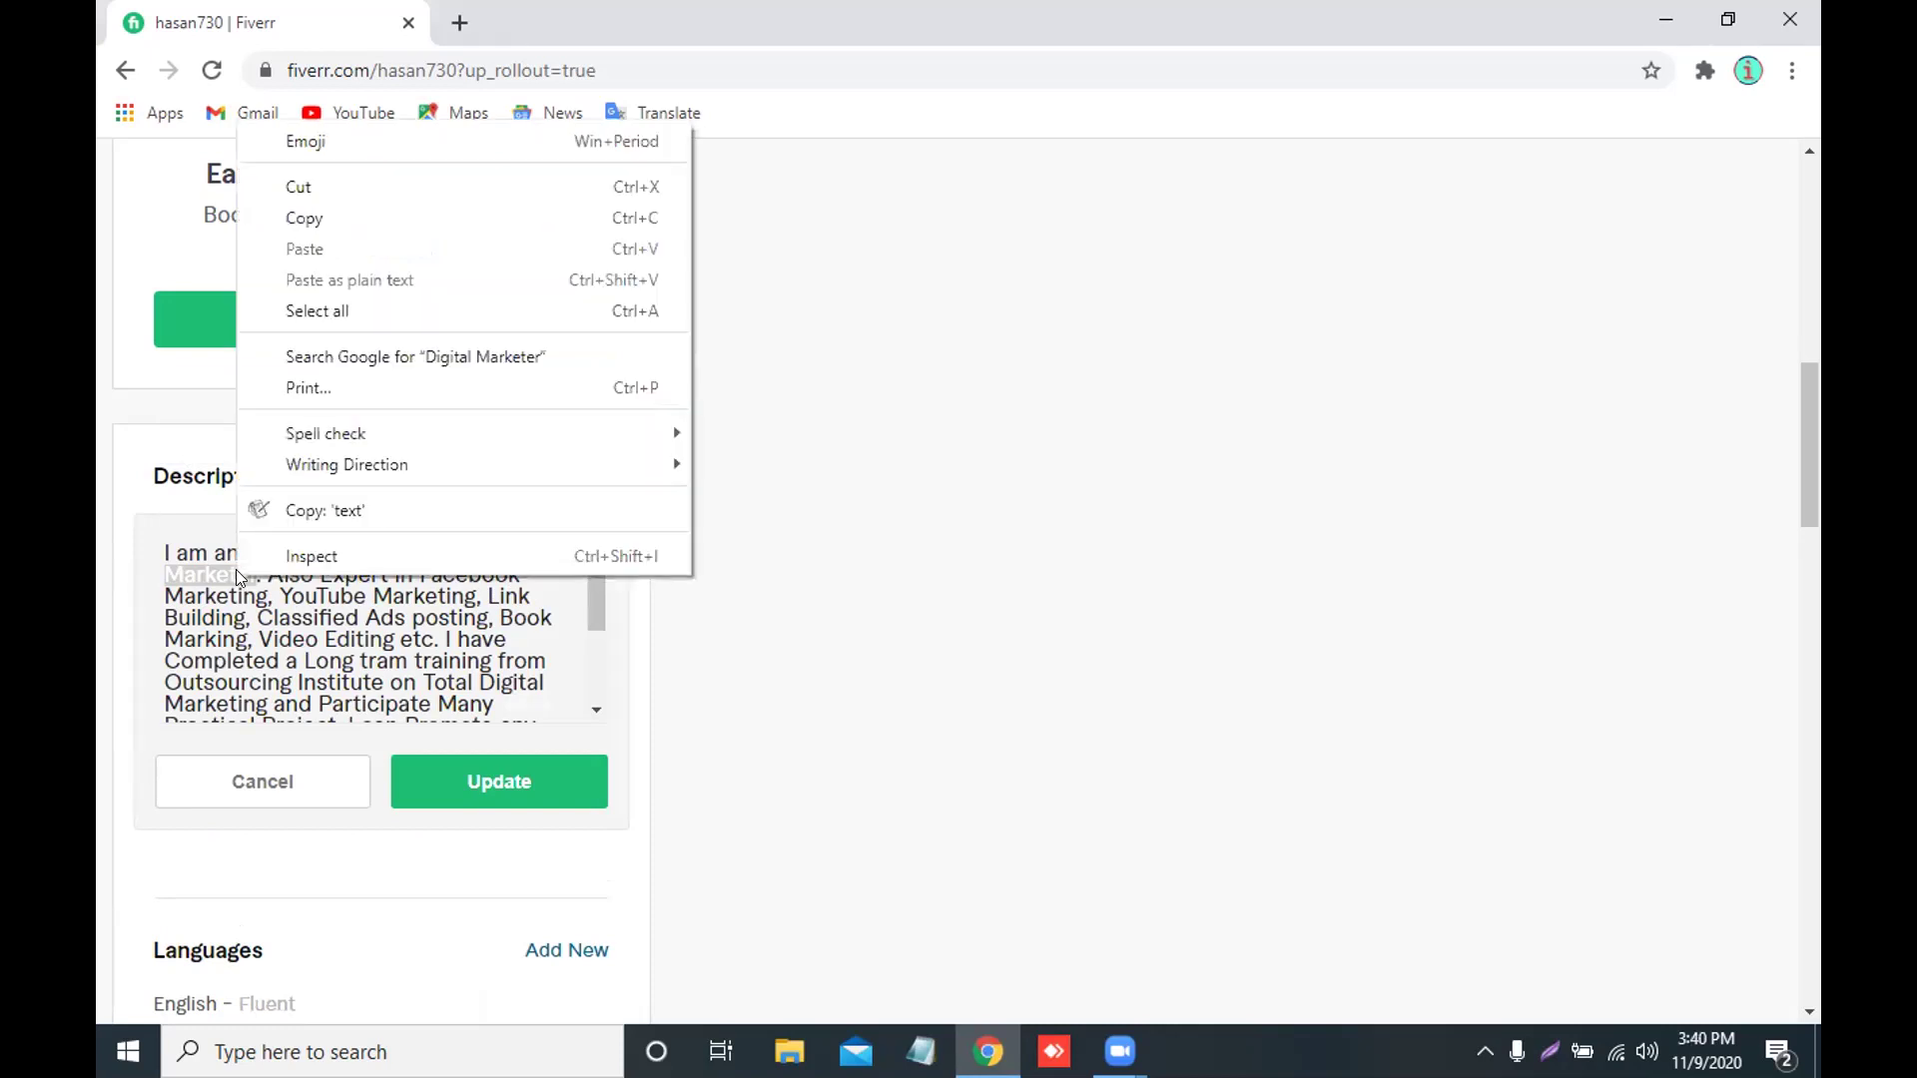
pyautogui.click(300, 187)
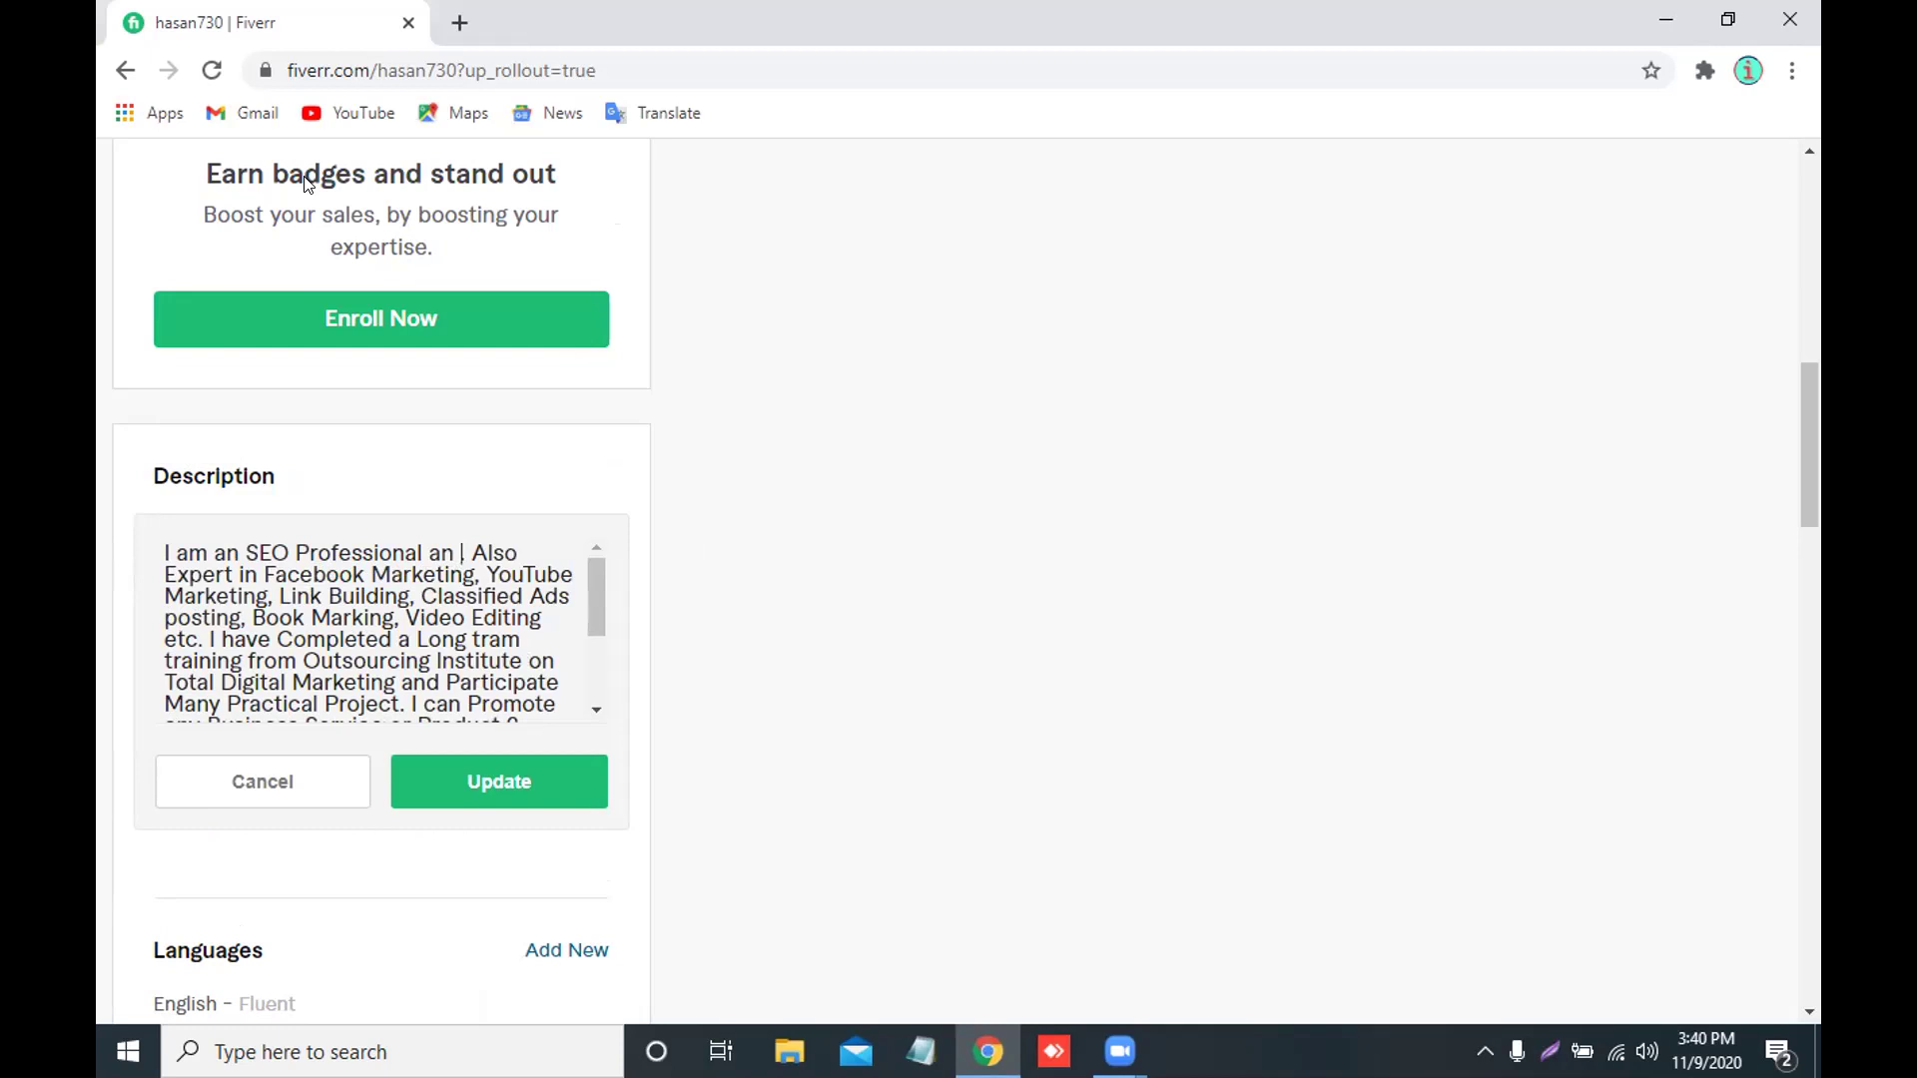
pyautogui.press('BackSpace')
pyautogui.press('BackSpace')
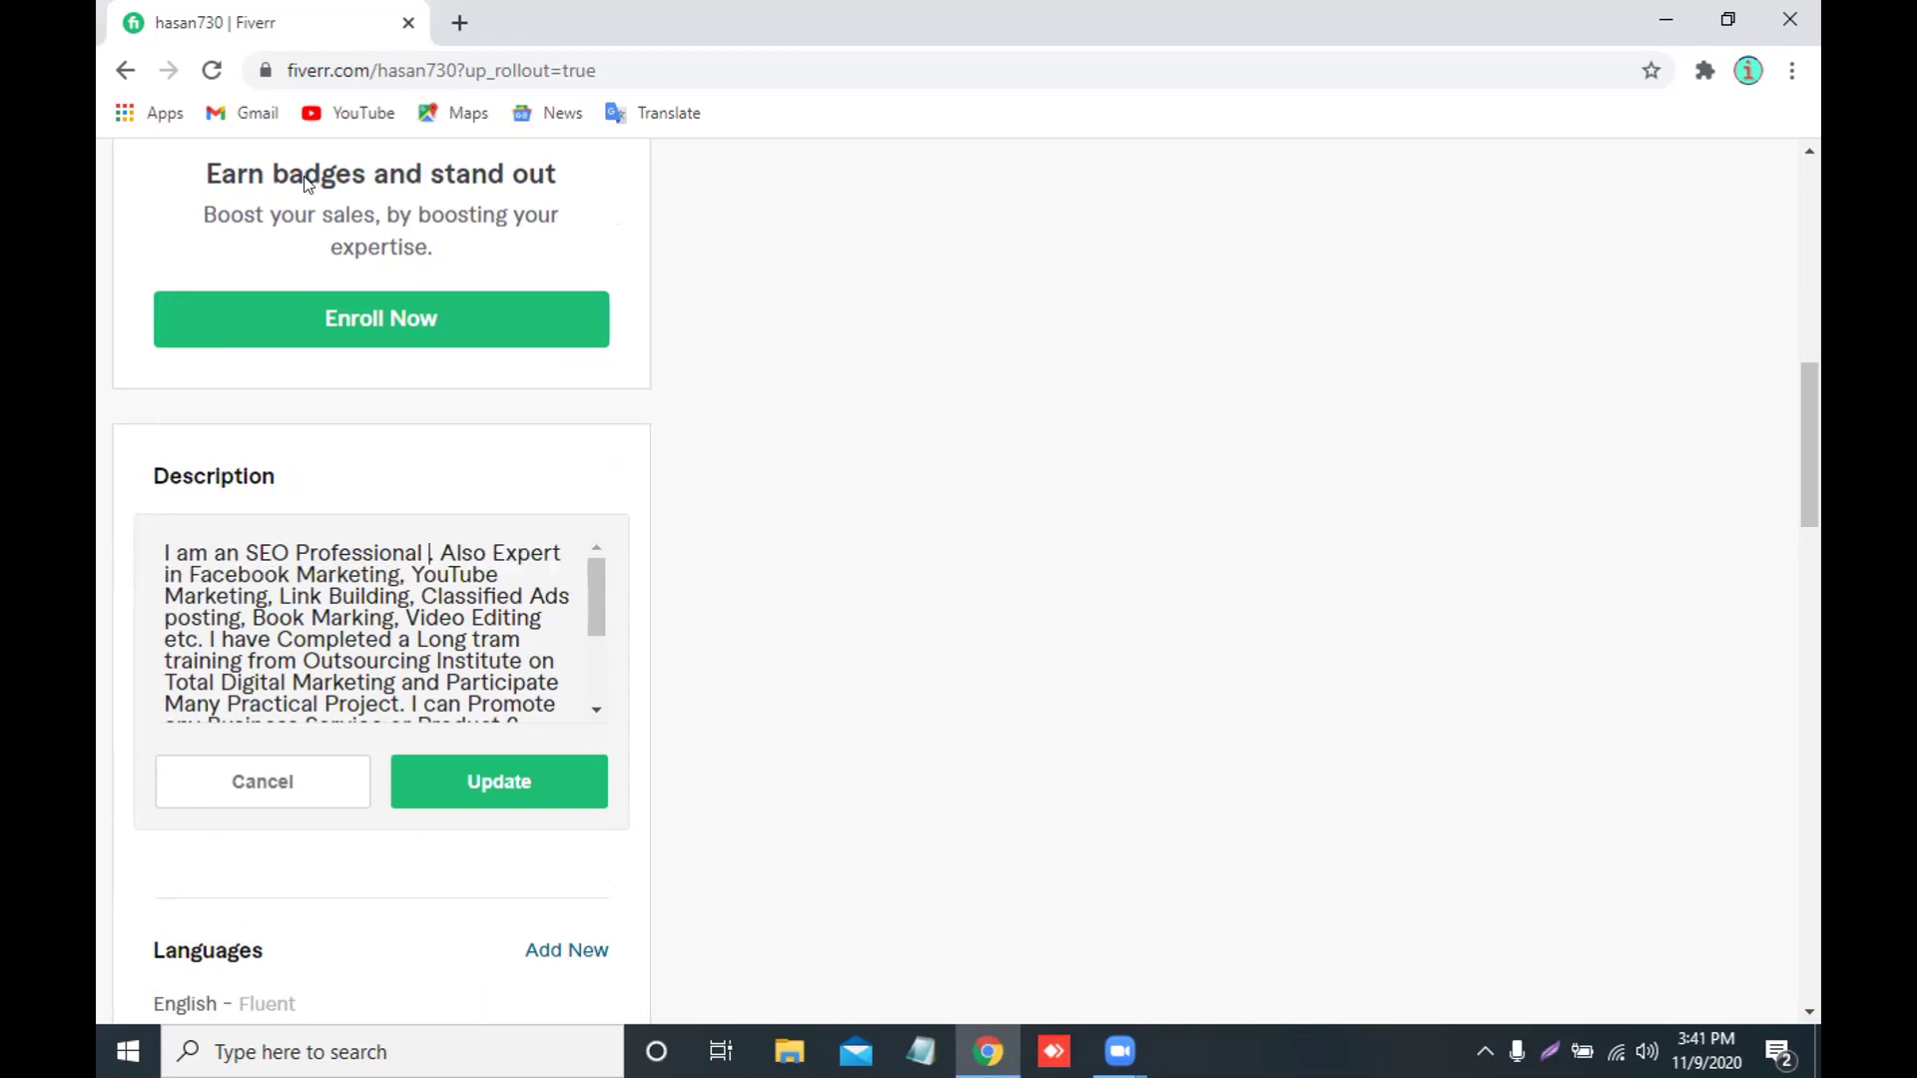
pyautogui.press('BackSpace')
pyautogui.press('BackSpace')
# Insert "Digital Marketer and" before "SEO Professional" in the description's first sentence and save the updated description.
pyautogui.click(232, 547)
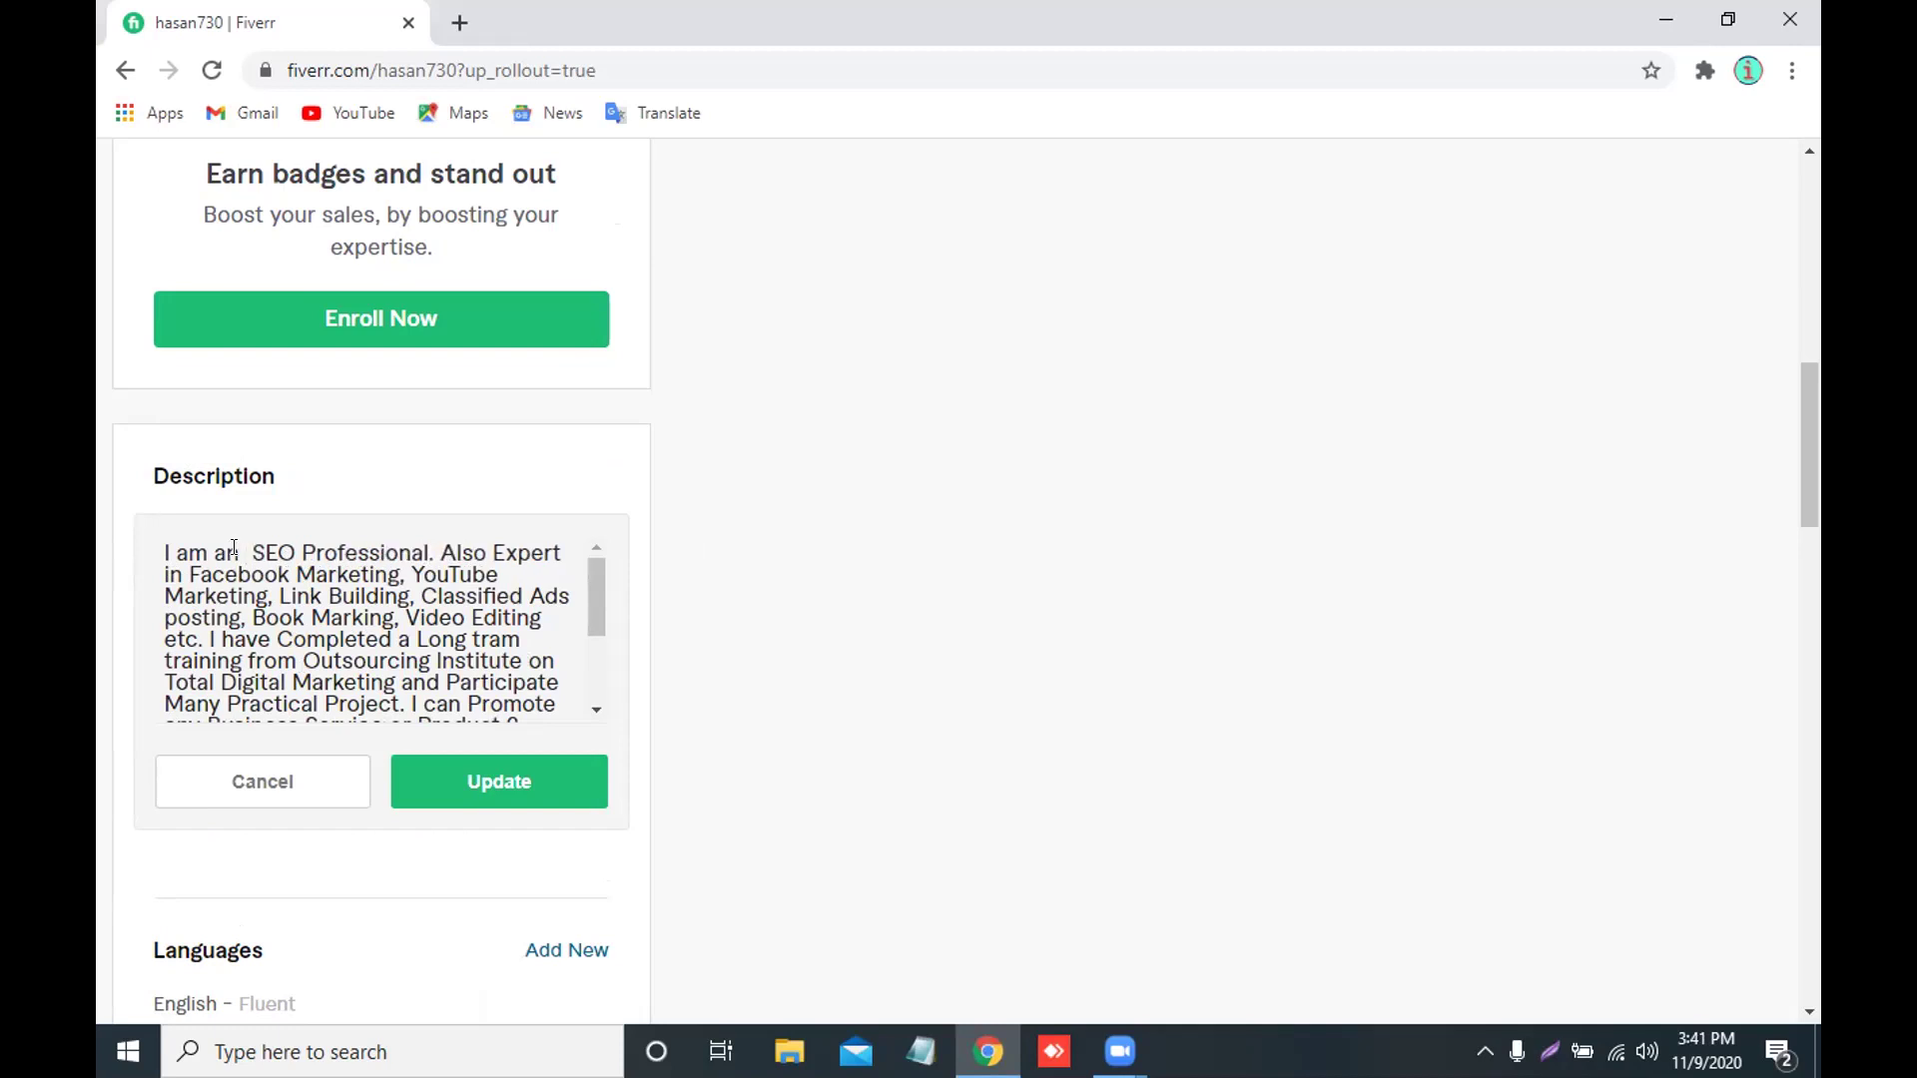
pyautogui.hotkey('ctrl', 'v')
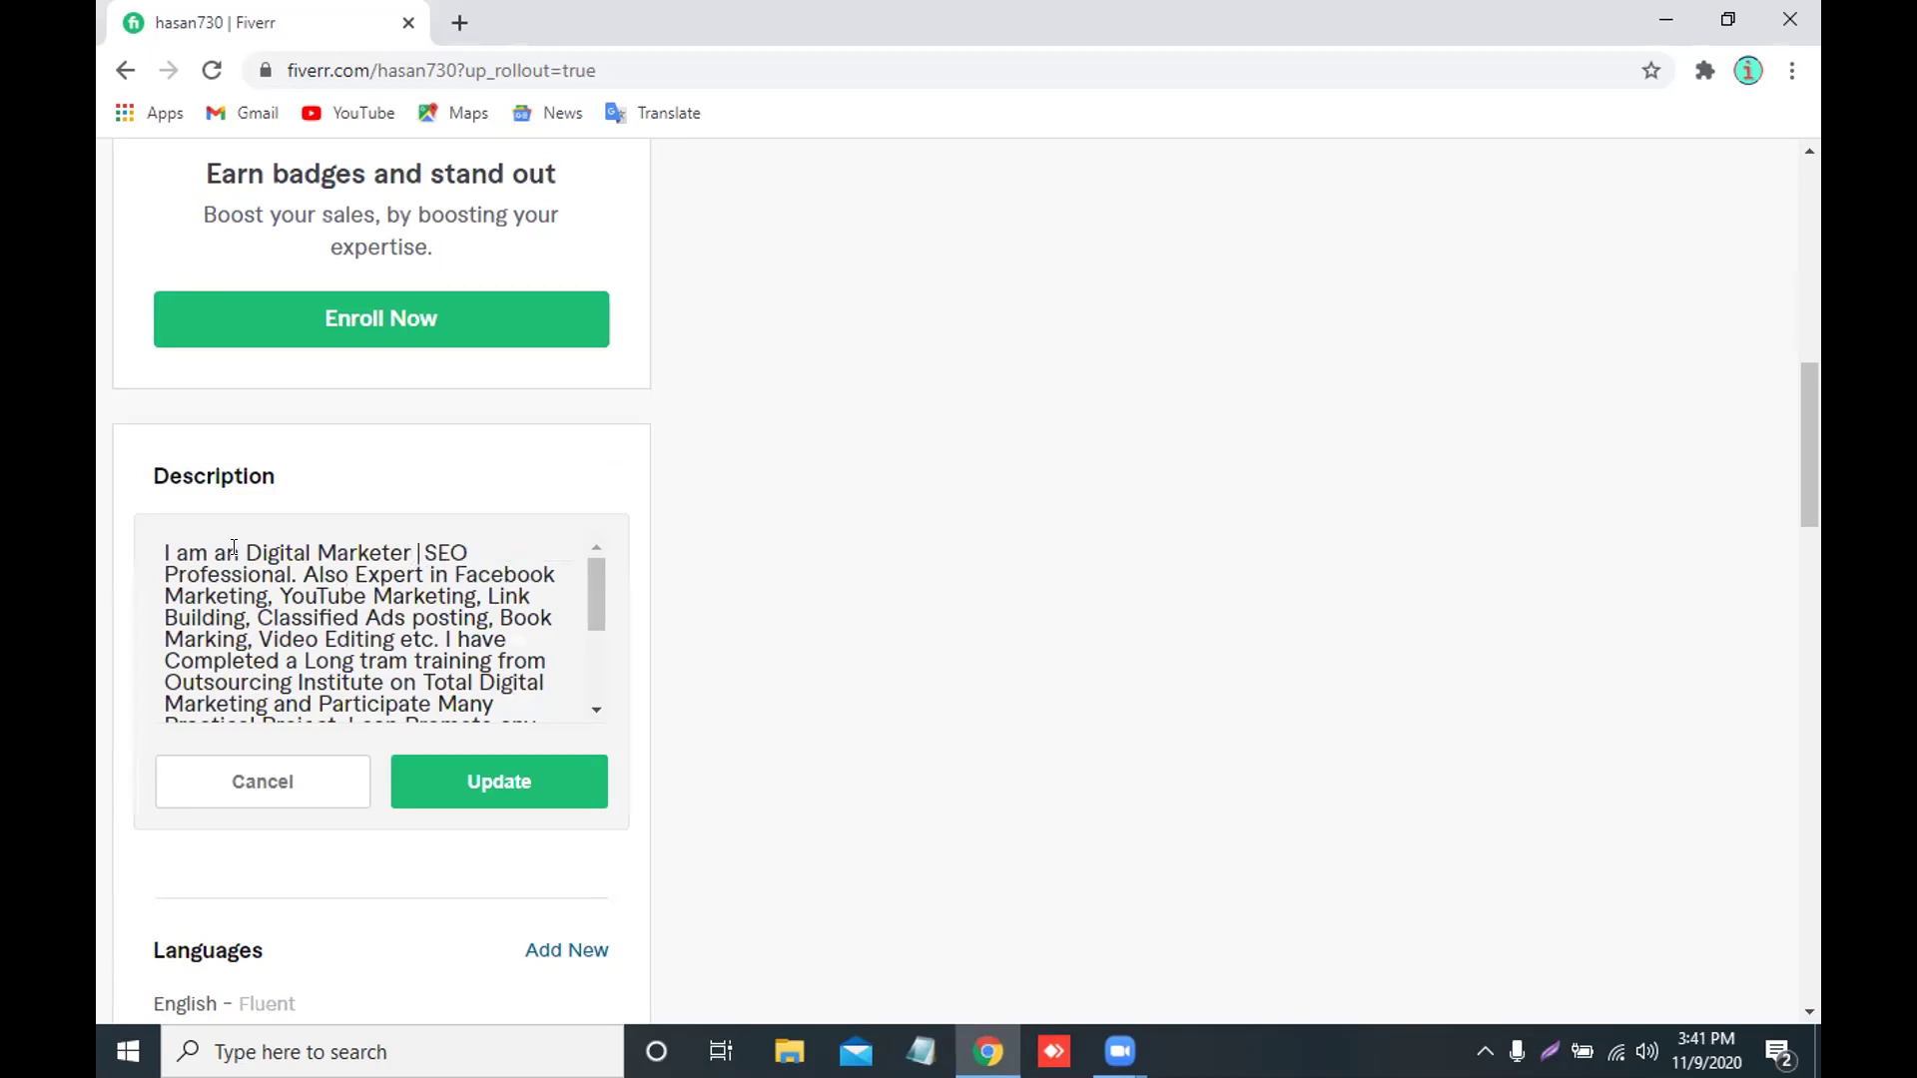
pyautogui.write('and')
pyautogui.click(494, 784)
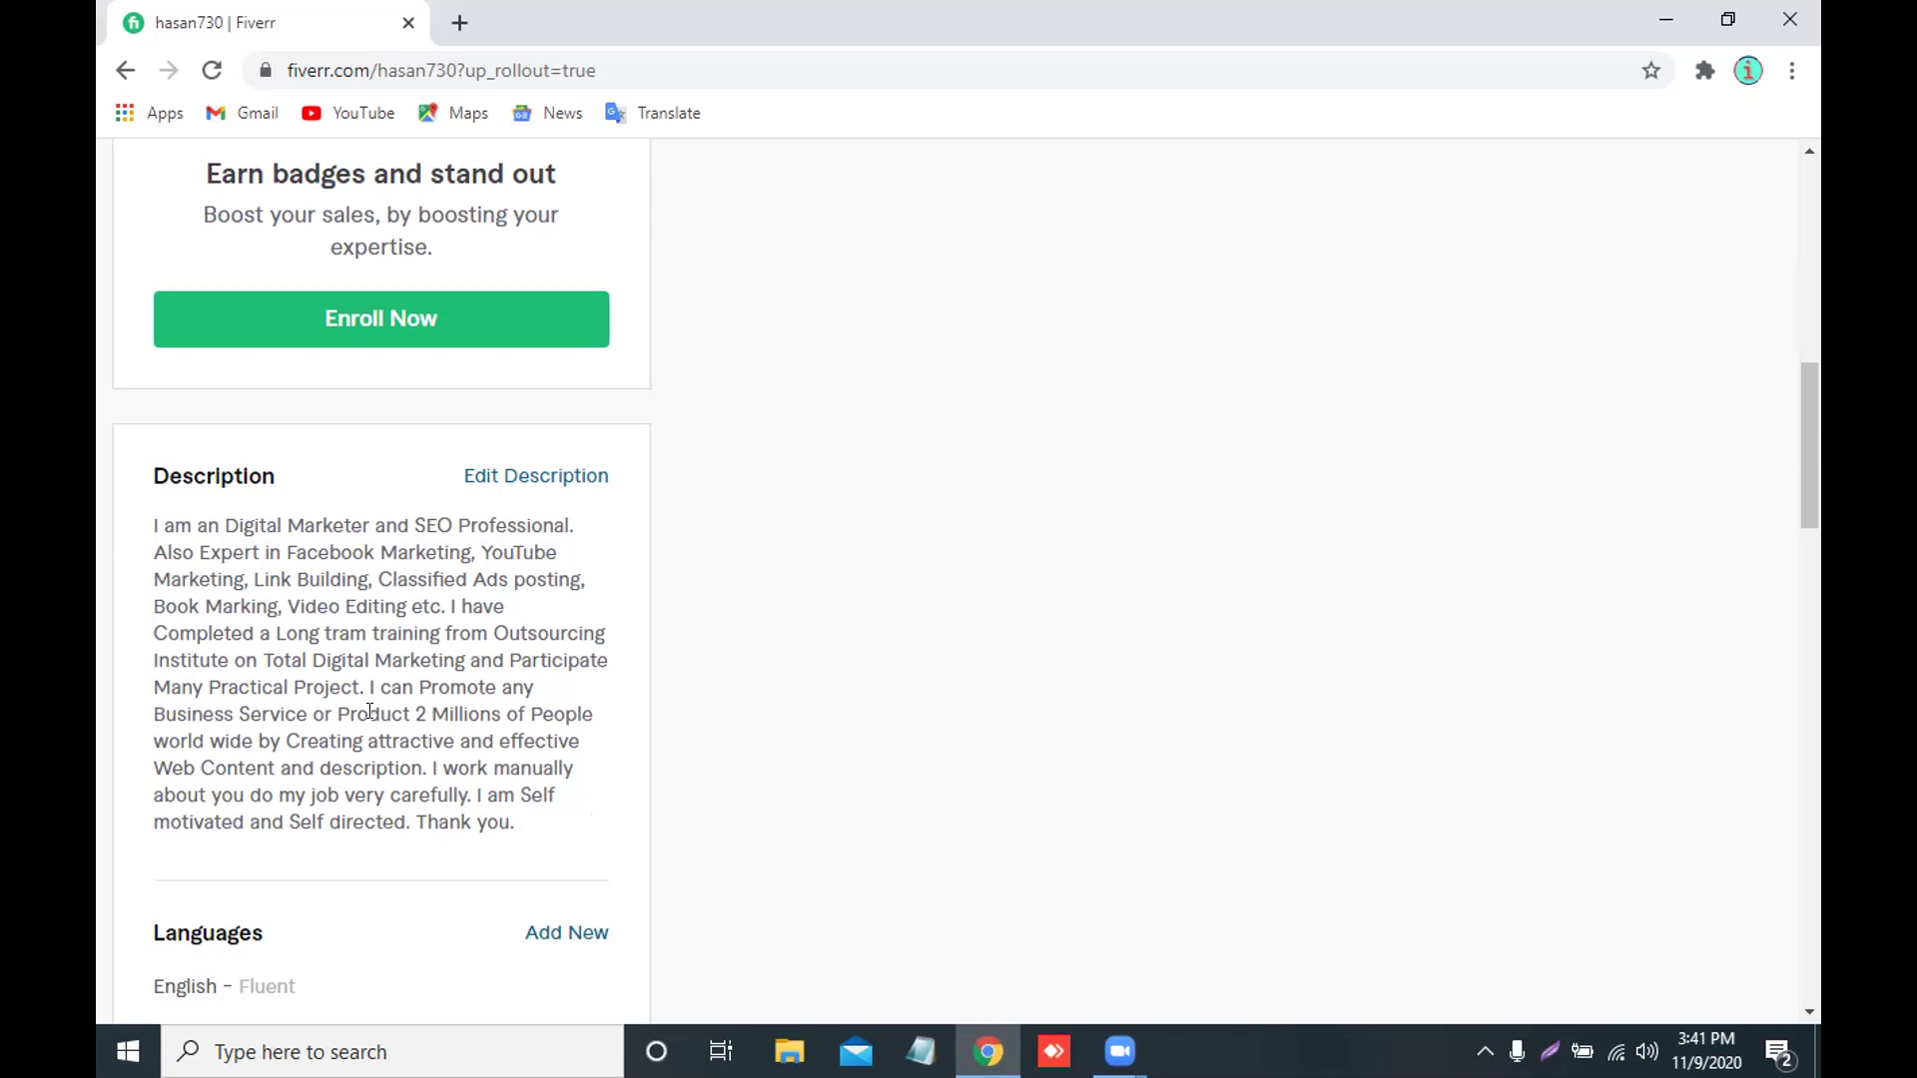
# Examine the description's sentence about the completed Outsourcing Institute training, including the word "Completed".
pyautogui.moveTo(449, 606); pyautogui.dragTo(355, 681)
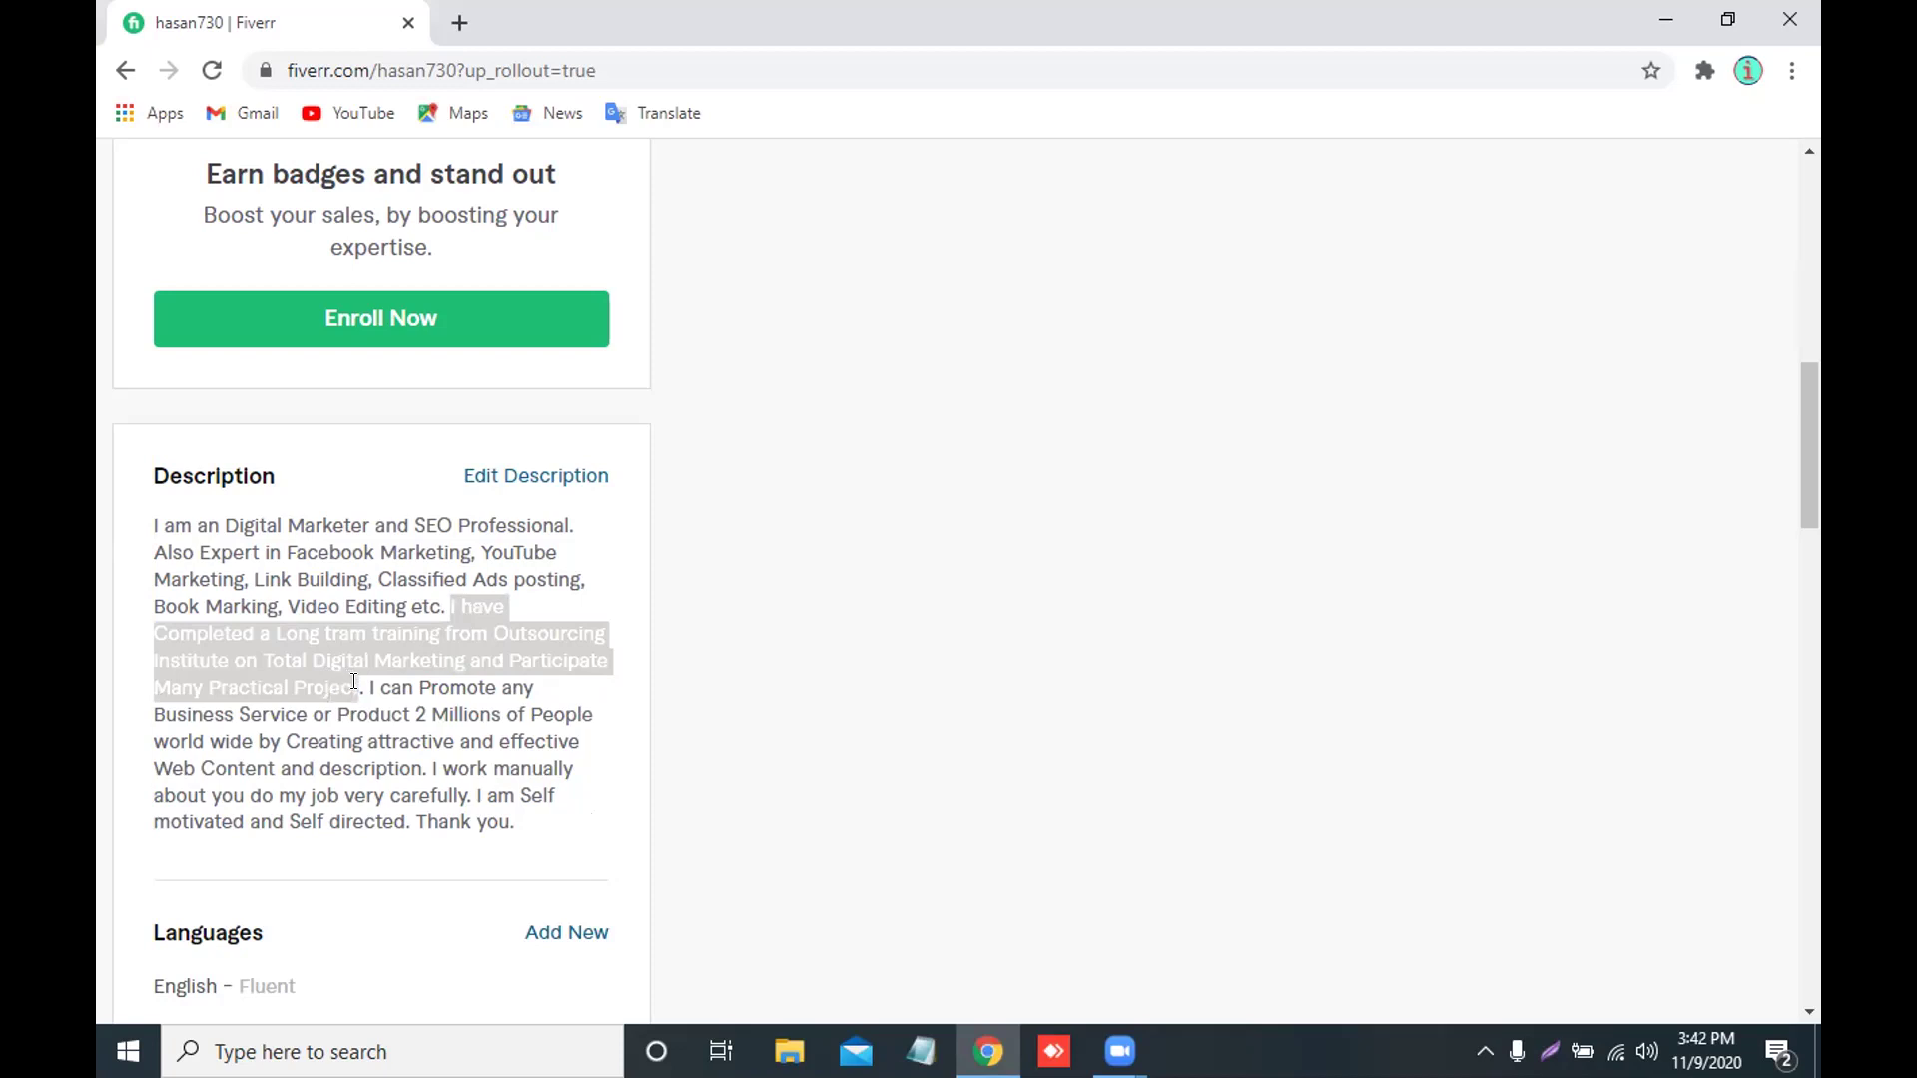
pyautogui.click(344, 655)
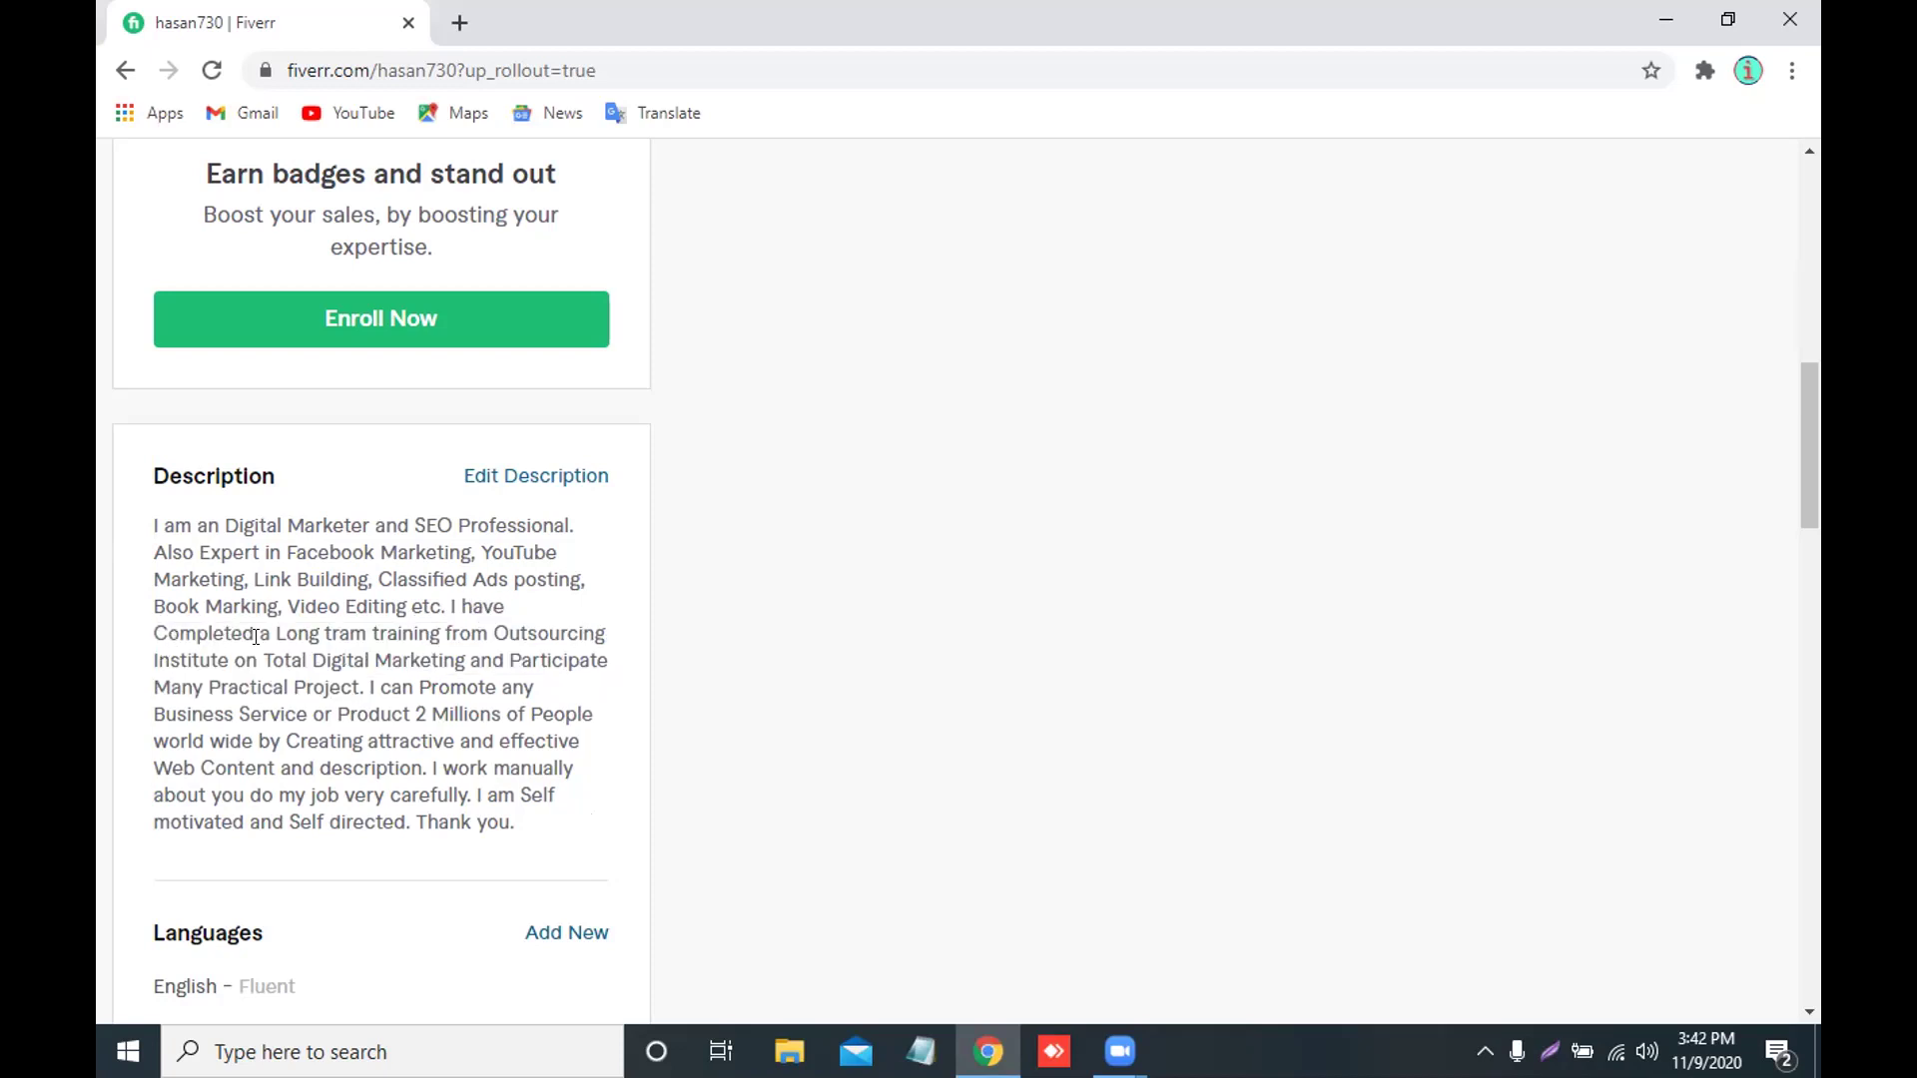
pyautogui.moveTo(256, 636); pyautogui.dragTo(151, 627)
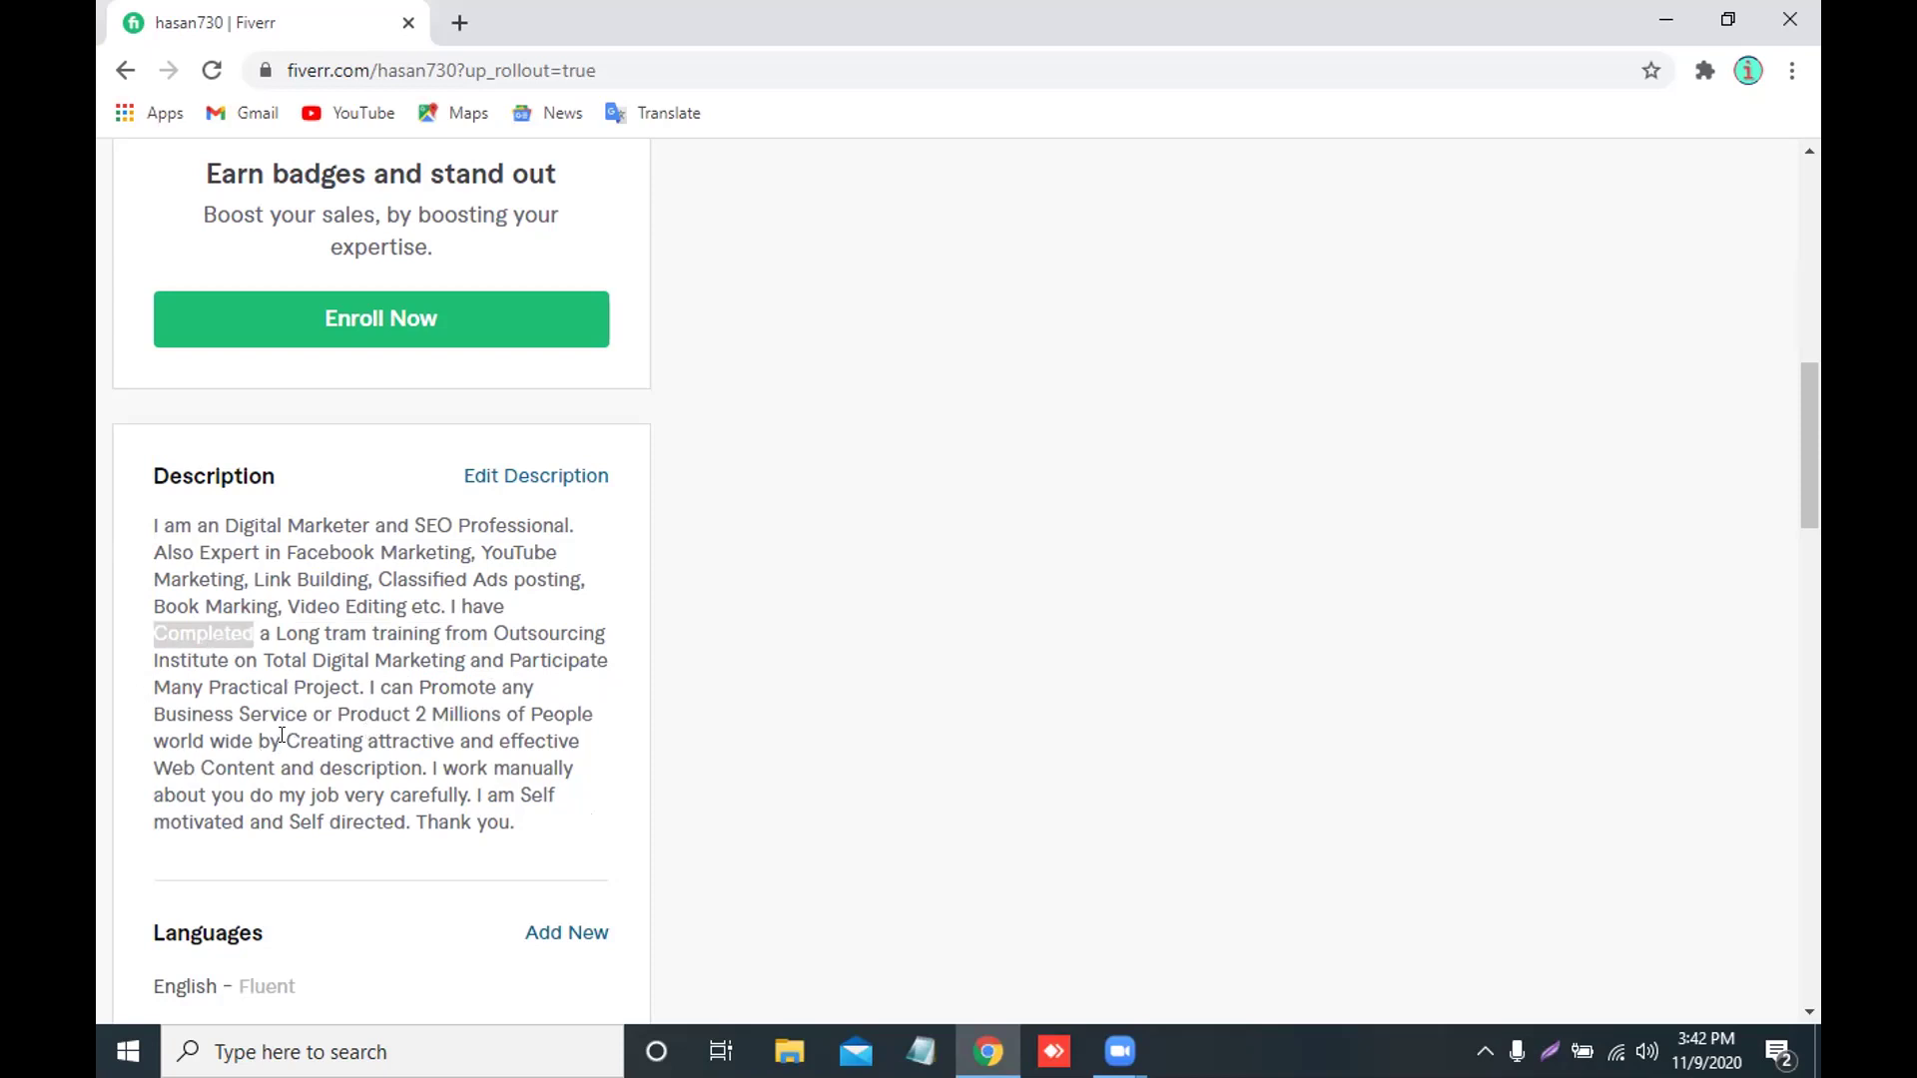
pyautogui.click(394, 730)
# Review the profile's languages, linked accounts, skills, education and certification sections, and return to the profile photo and draft gig.
pyautogui.scroll(-3, 399, 730)
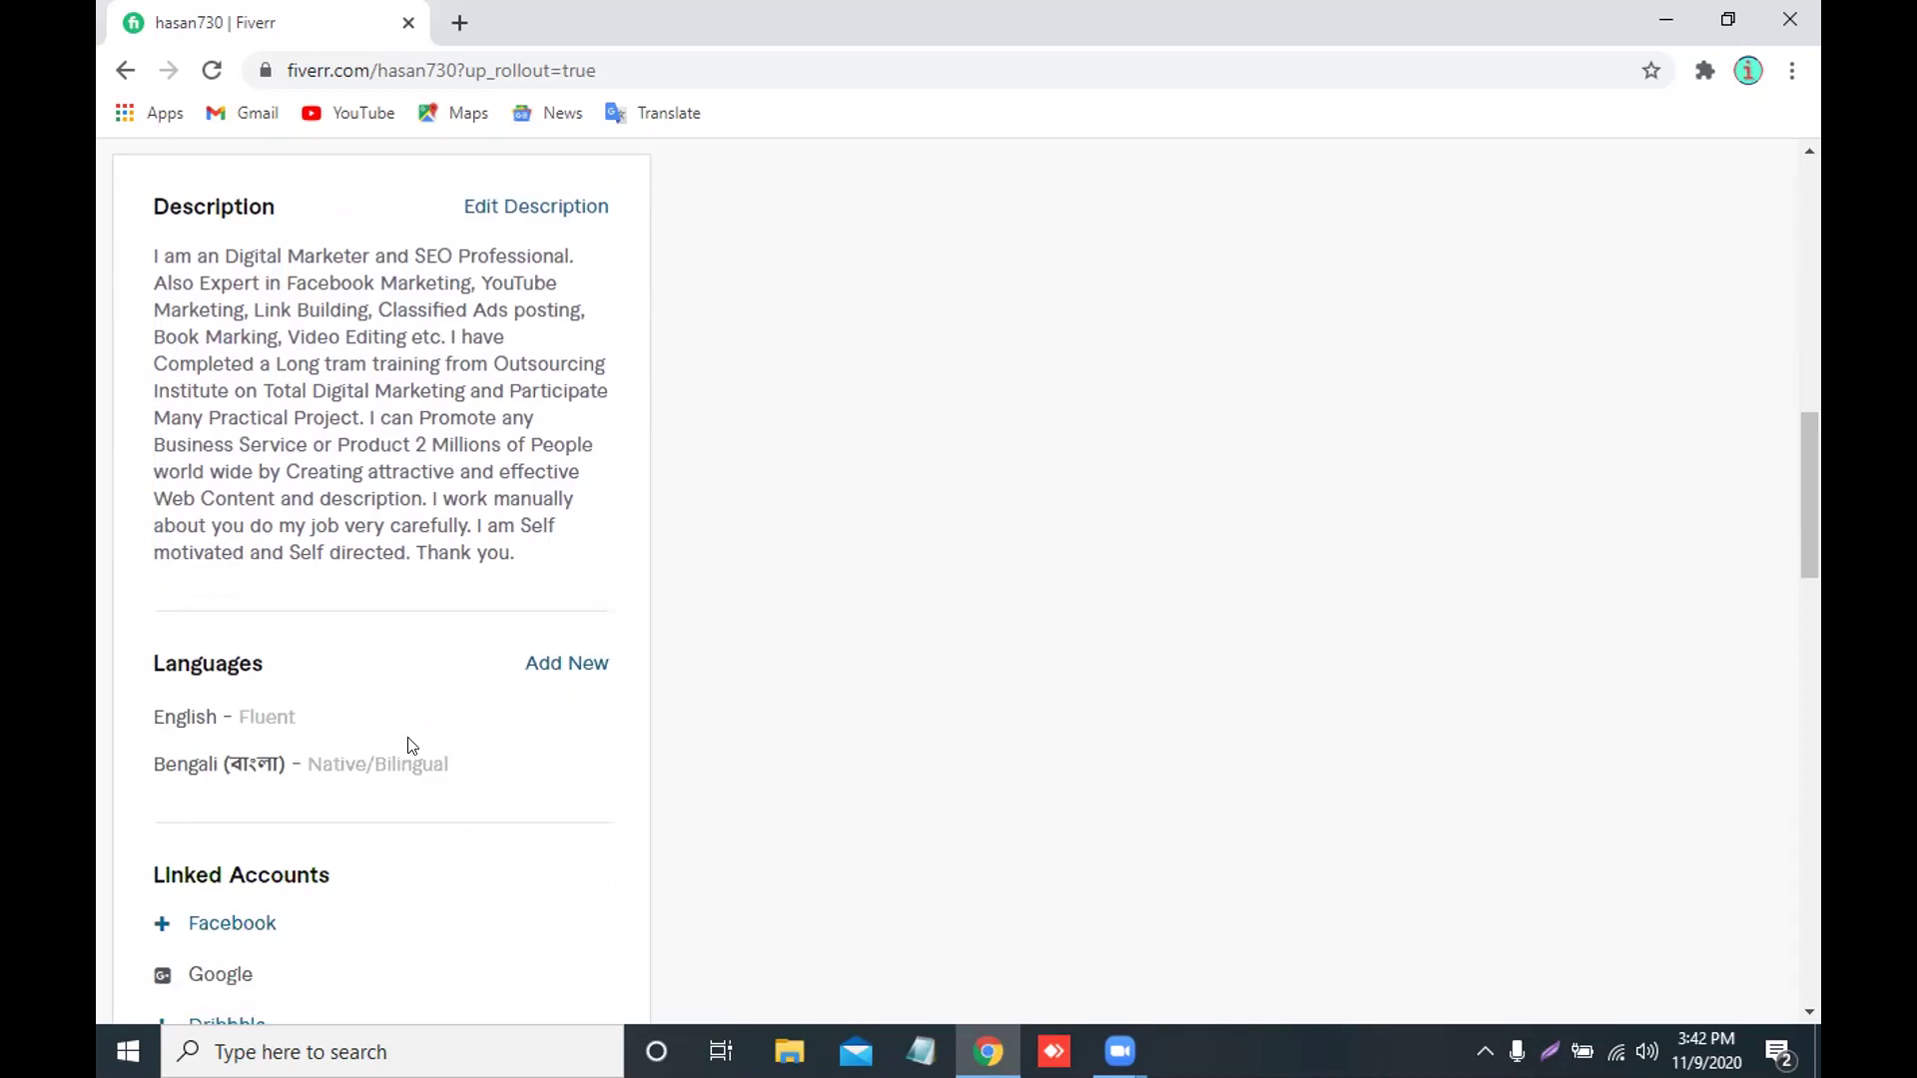
pyautogui.scroll(-7, 418, 749)
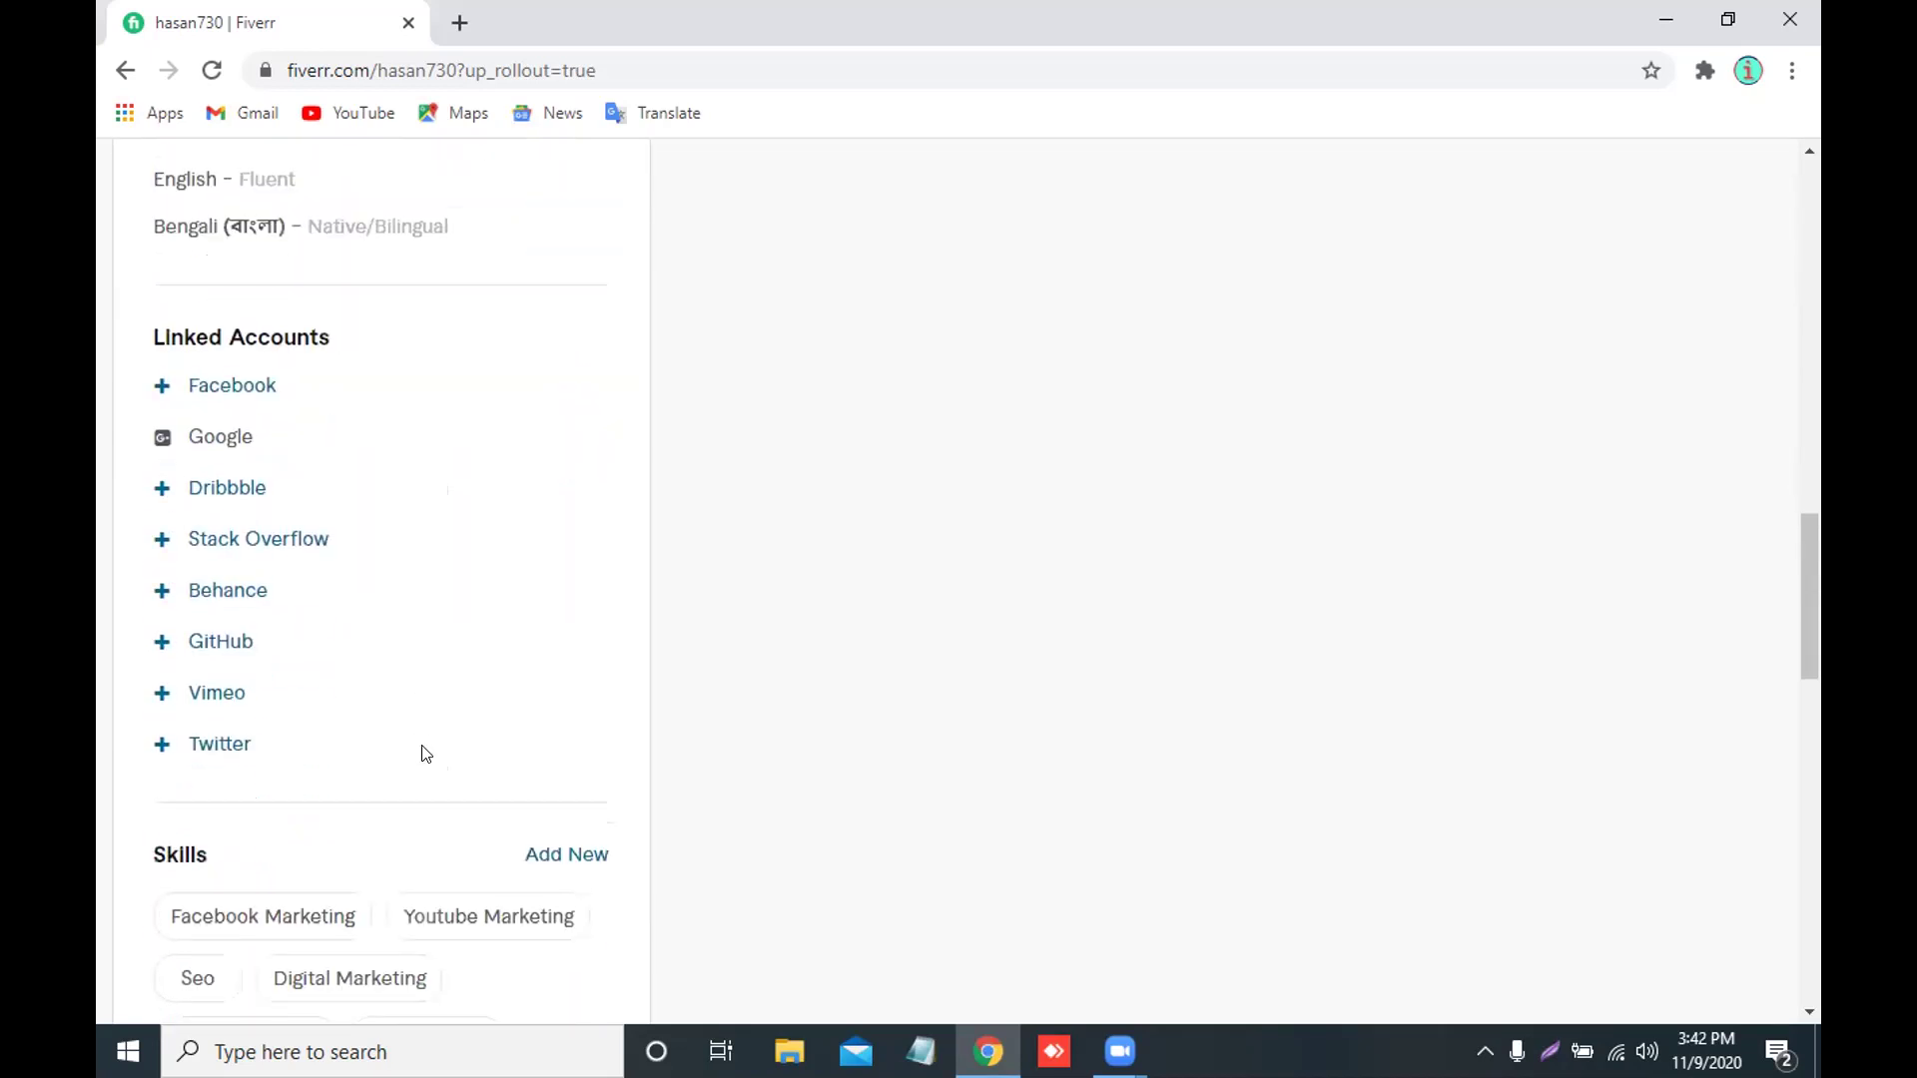
pyautogui.scroll(-2, 429, 747)
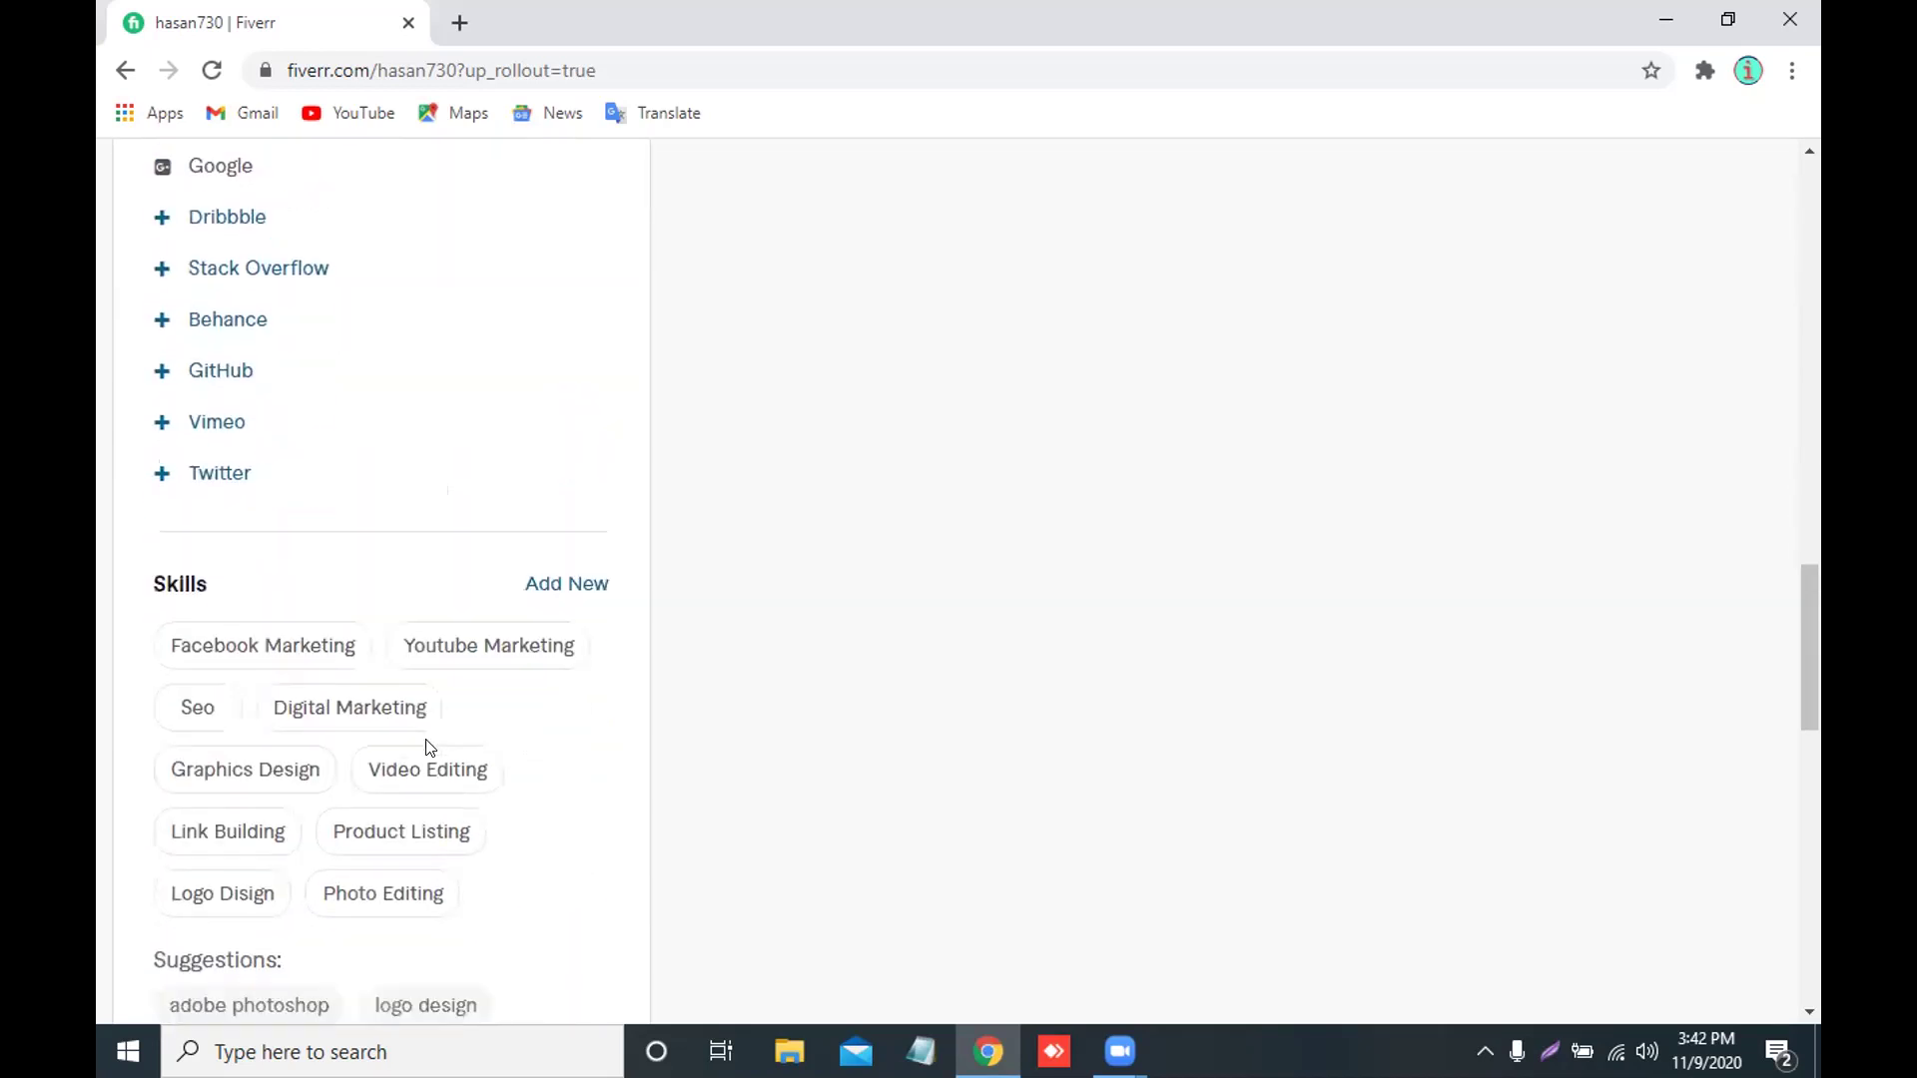
pyautogui.scroll(-1, 427, 749)
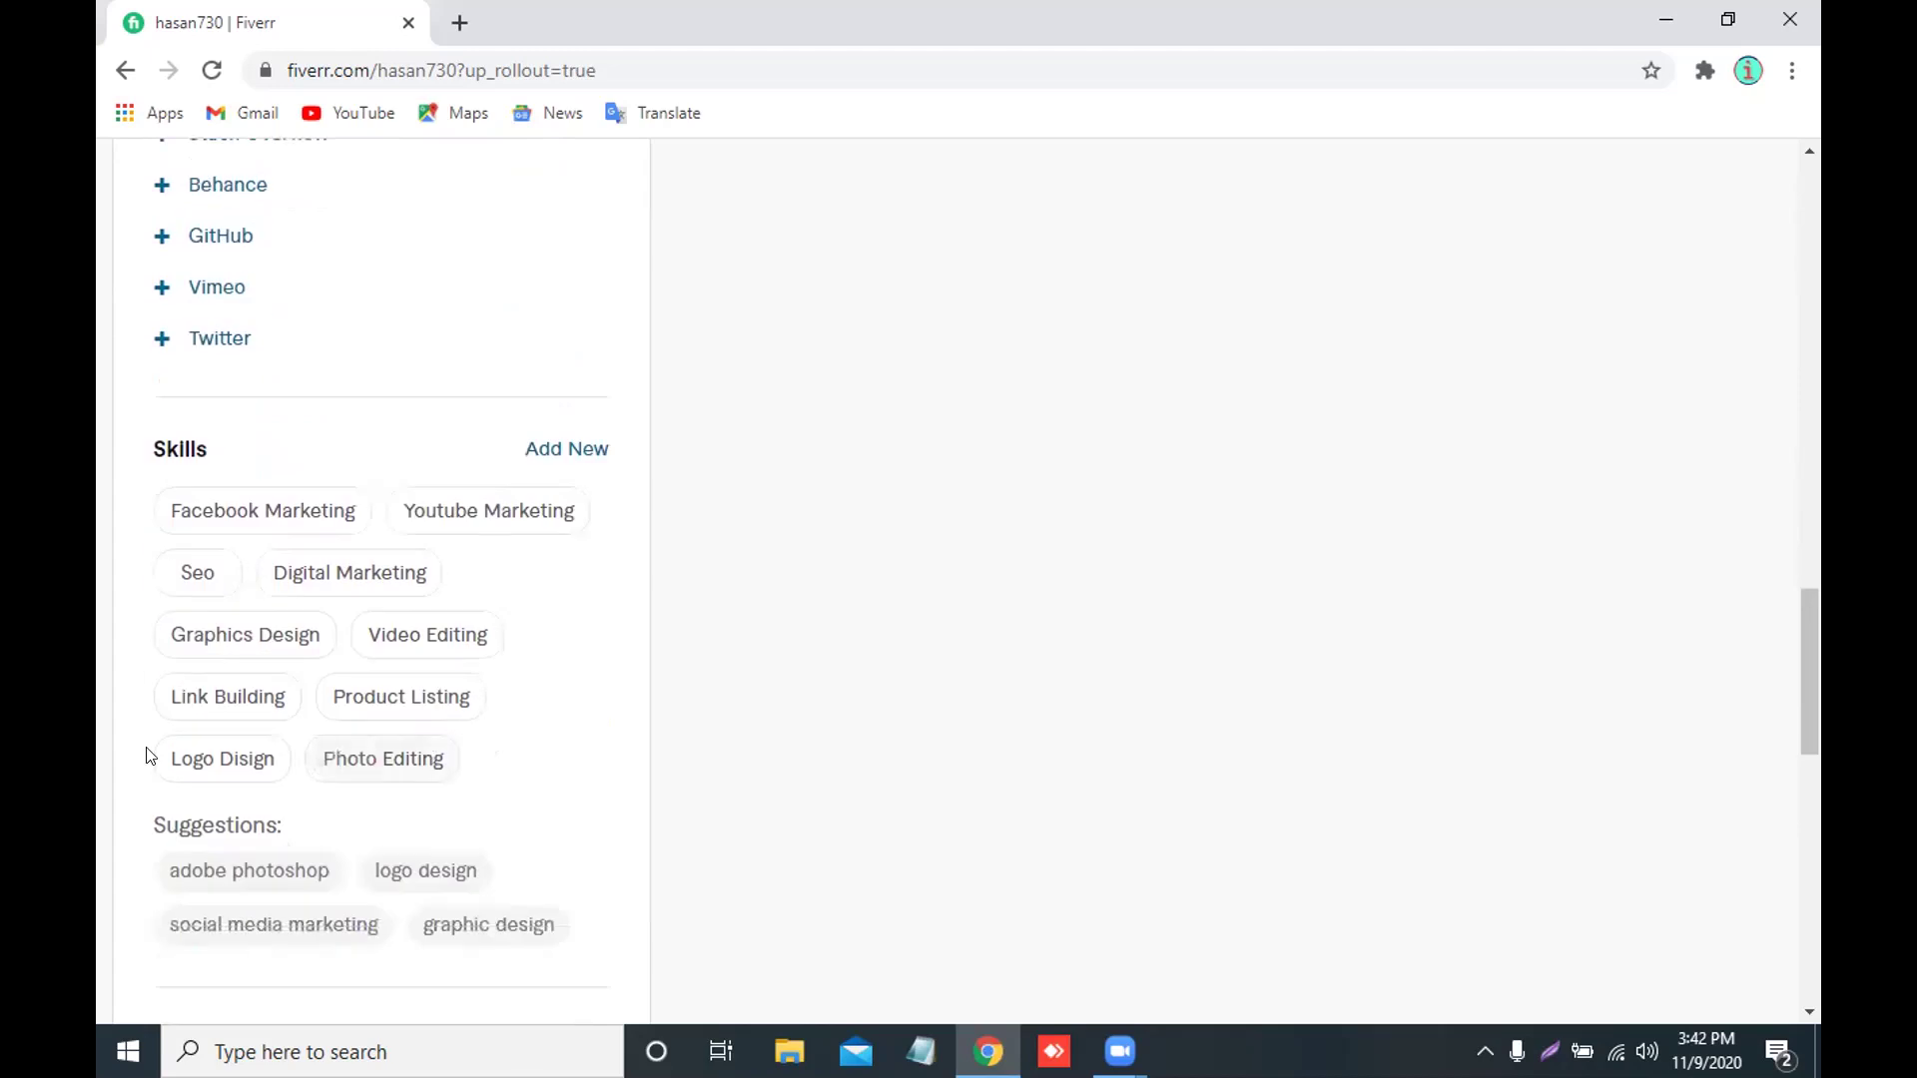
pyautogui.scroll(-1, 160, 738)
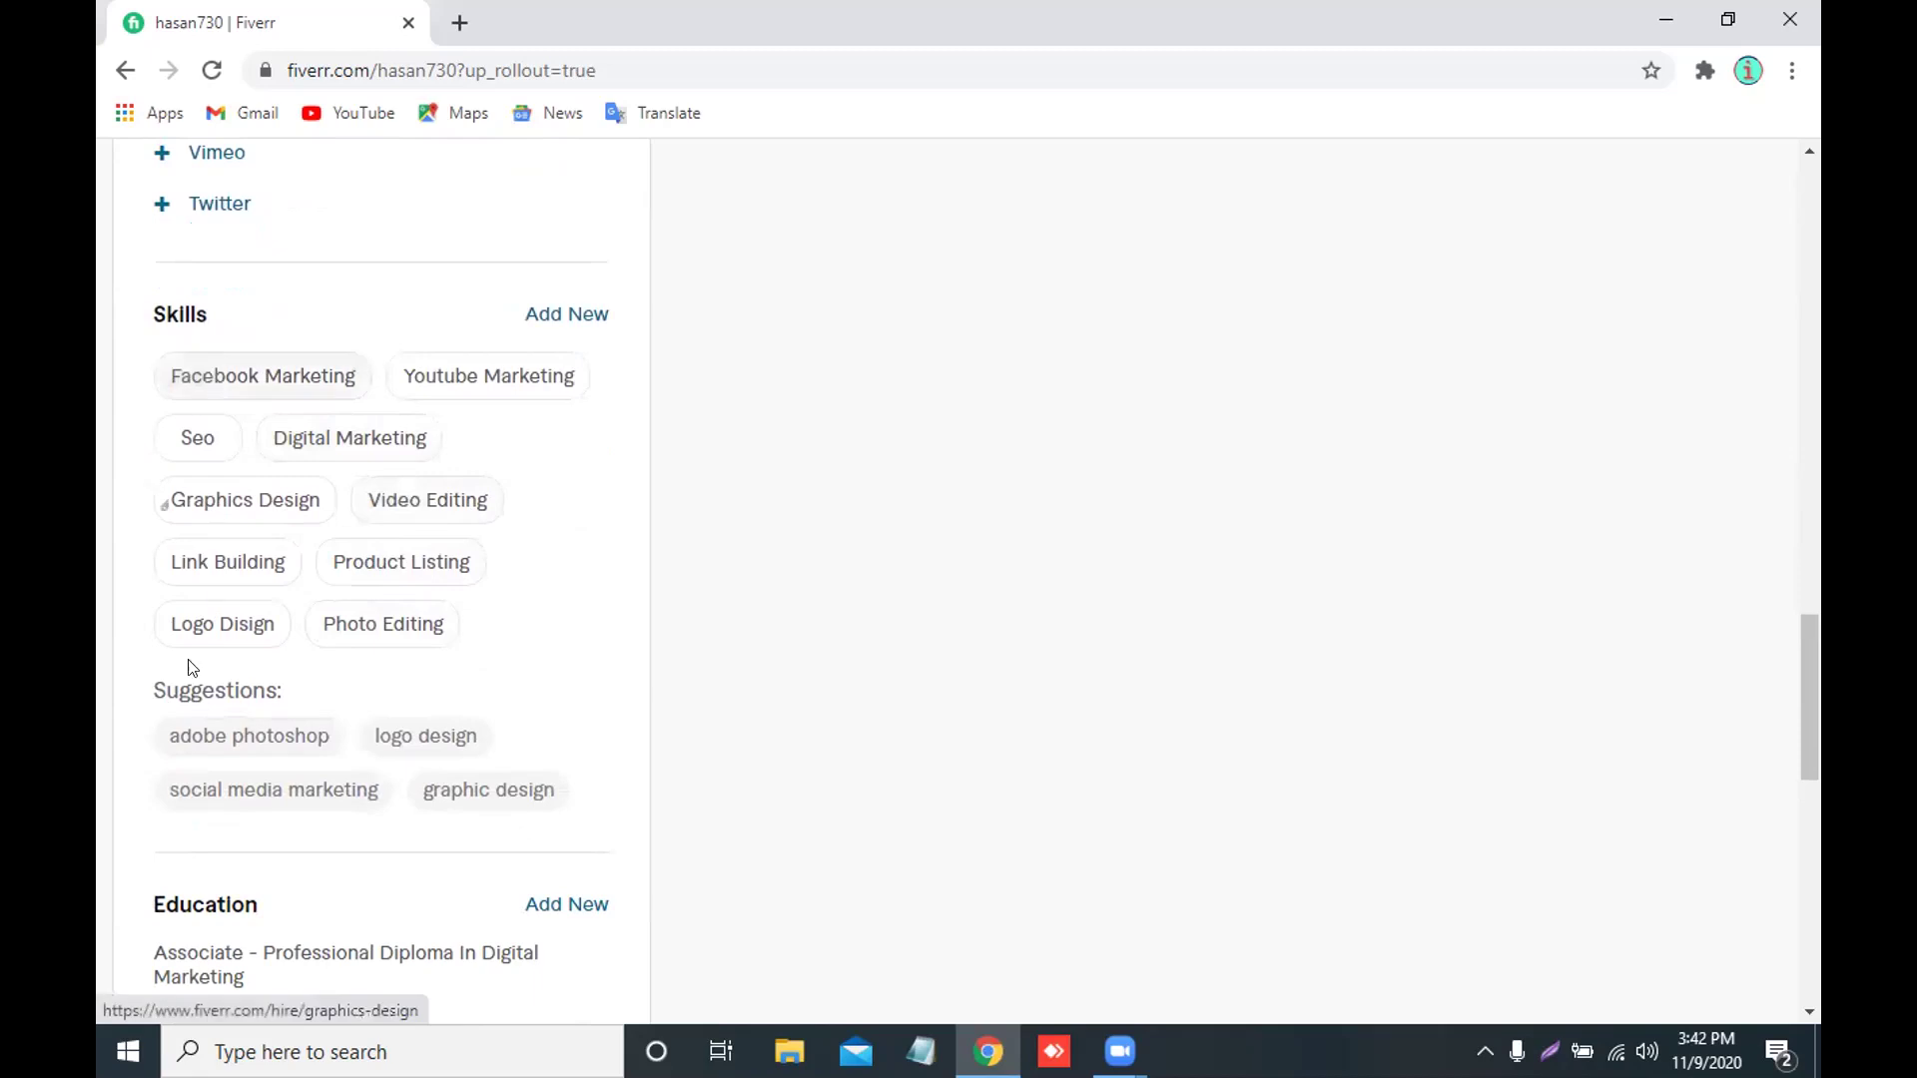
pyautogui.scroll(-3, 345, 552)
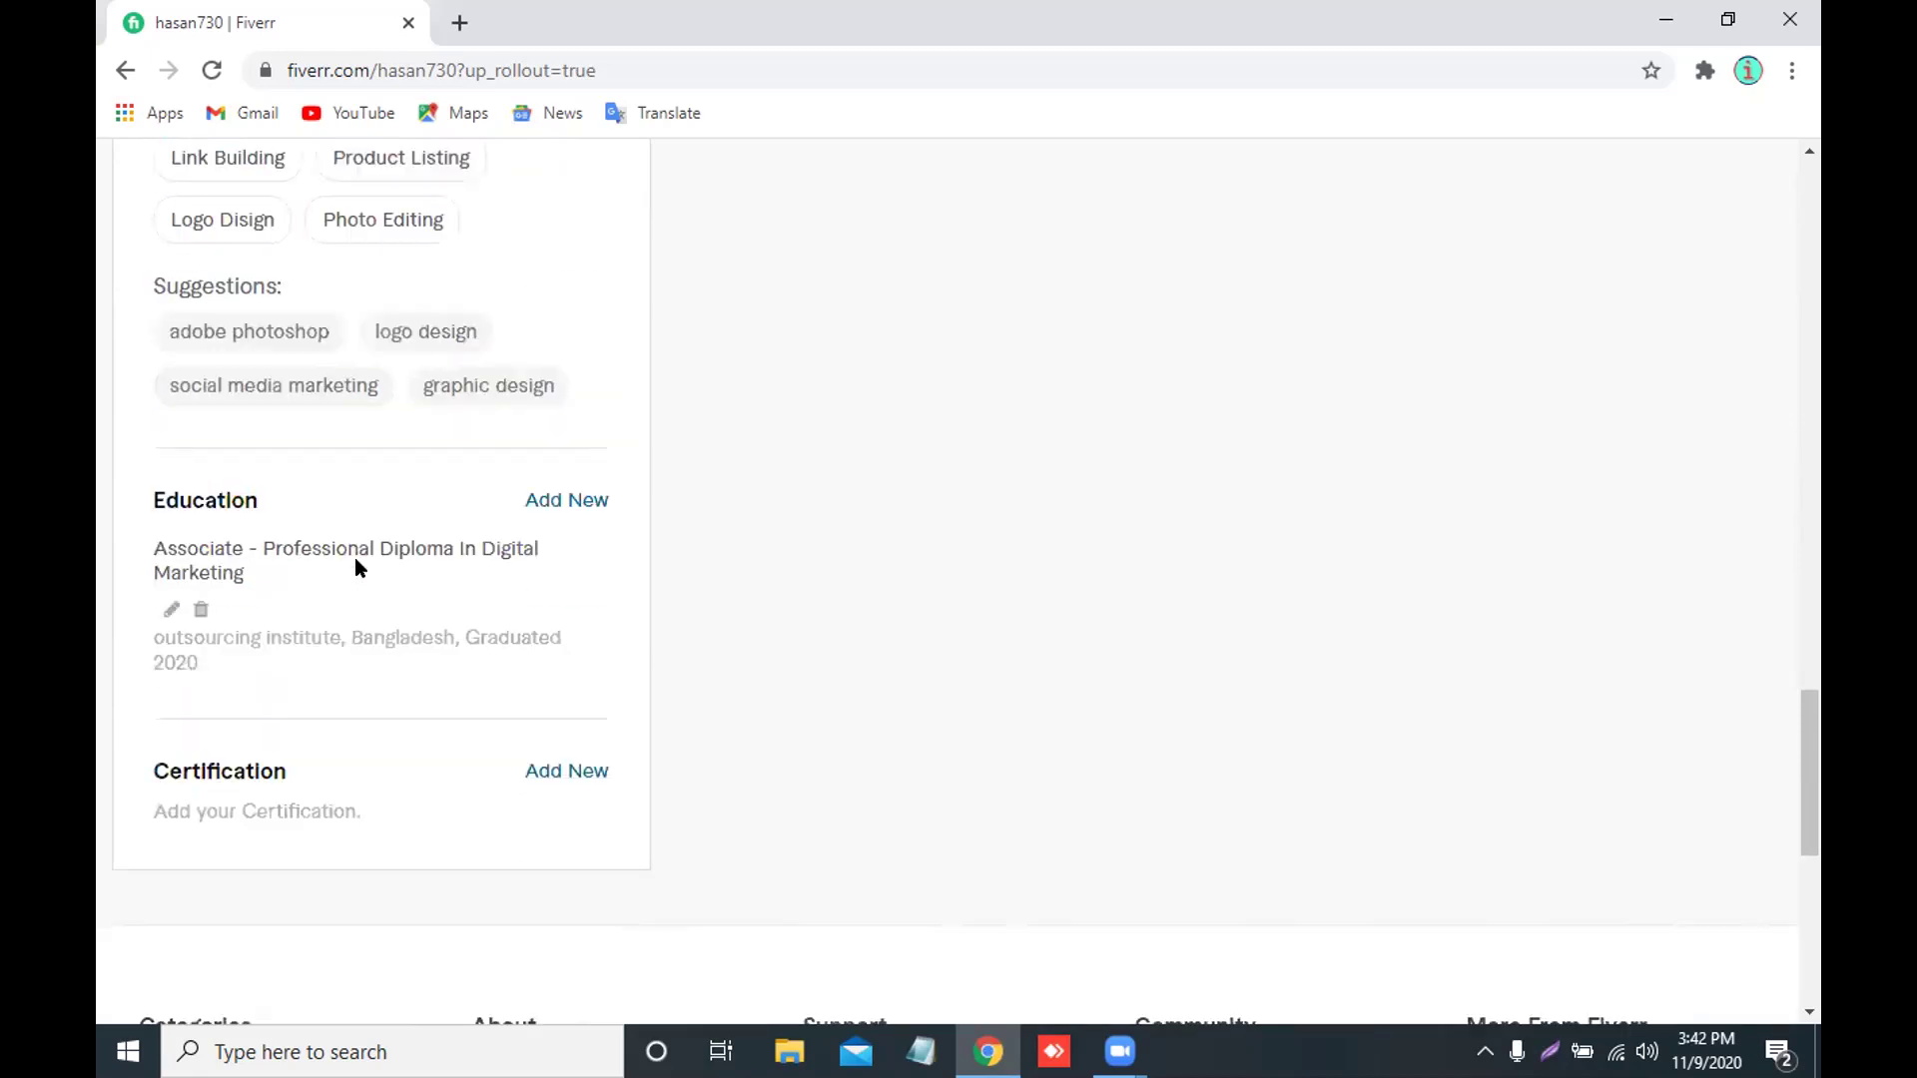
pyautogui.scroll(20, 445, 596)
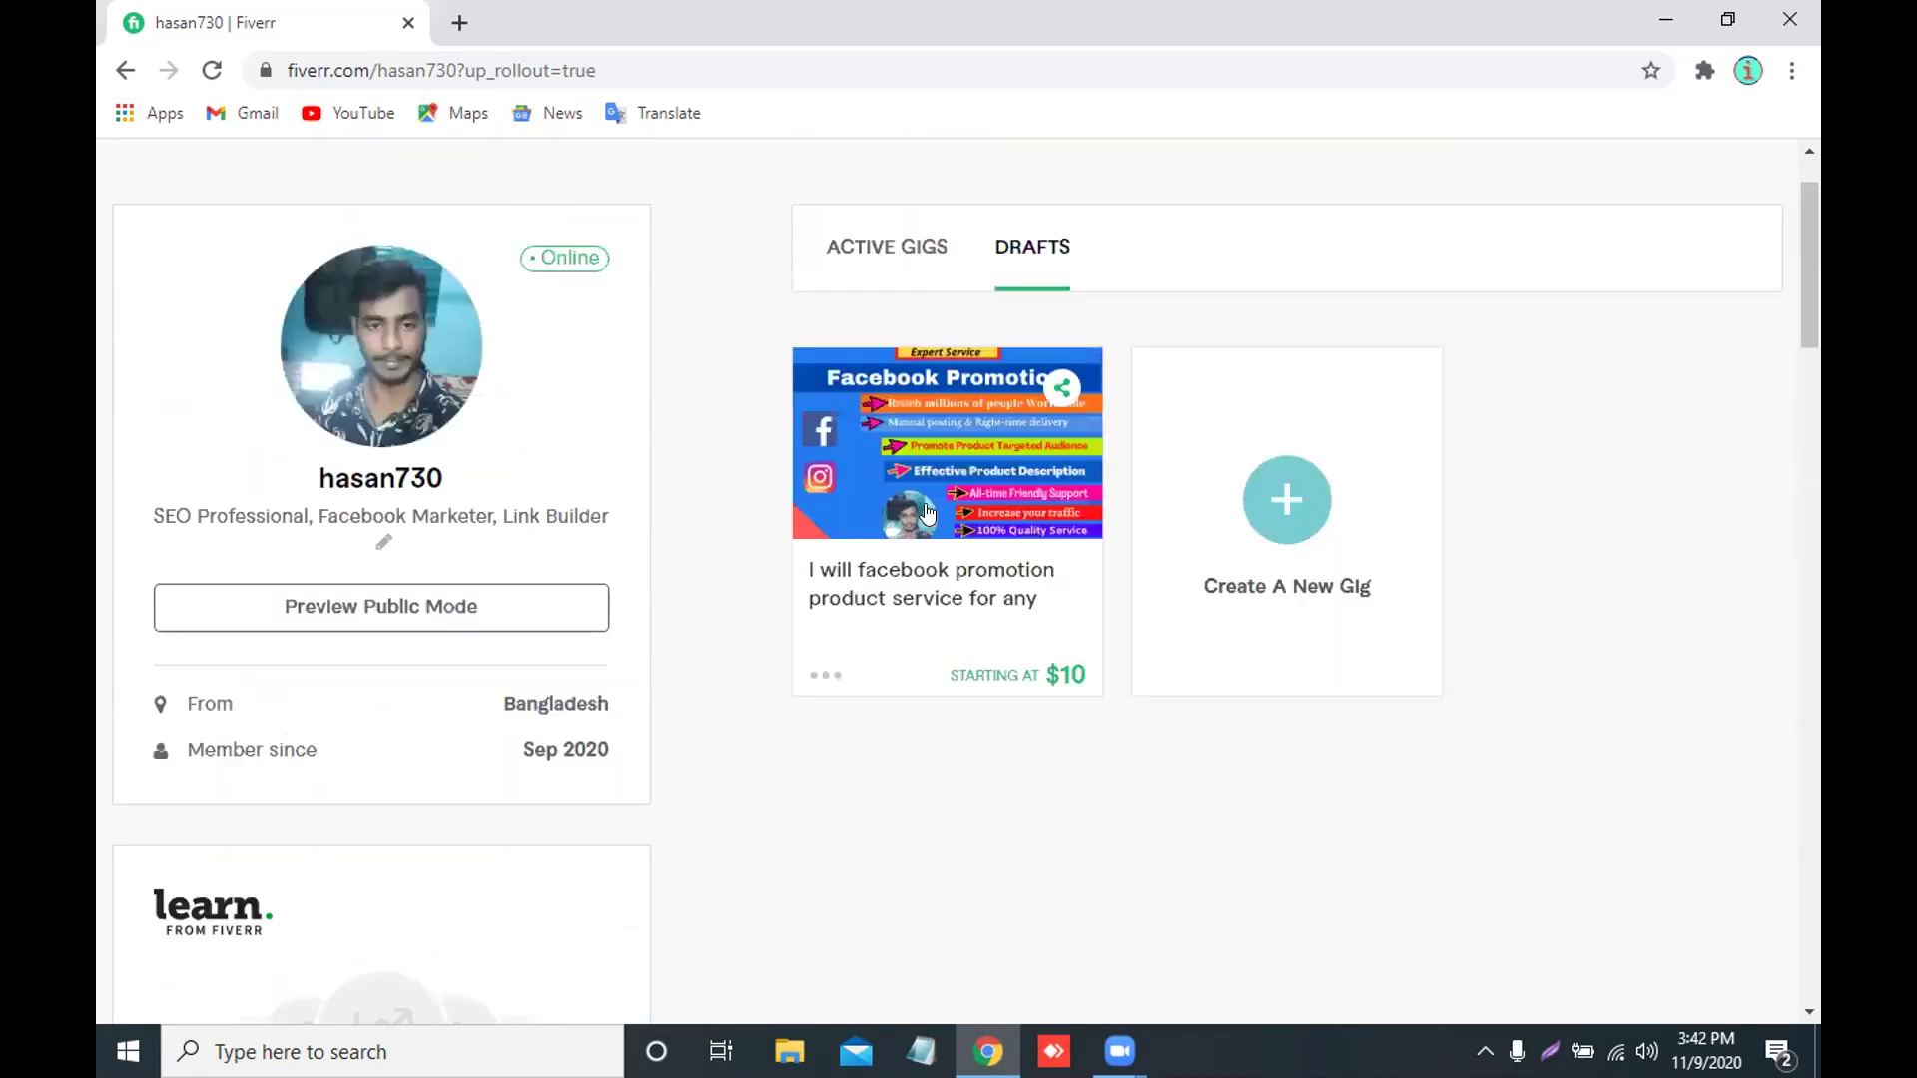
pyautogui.scroll(1, 927, 513)
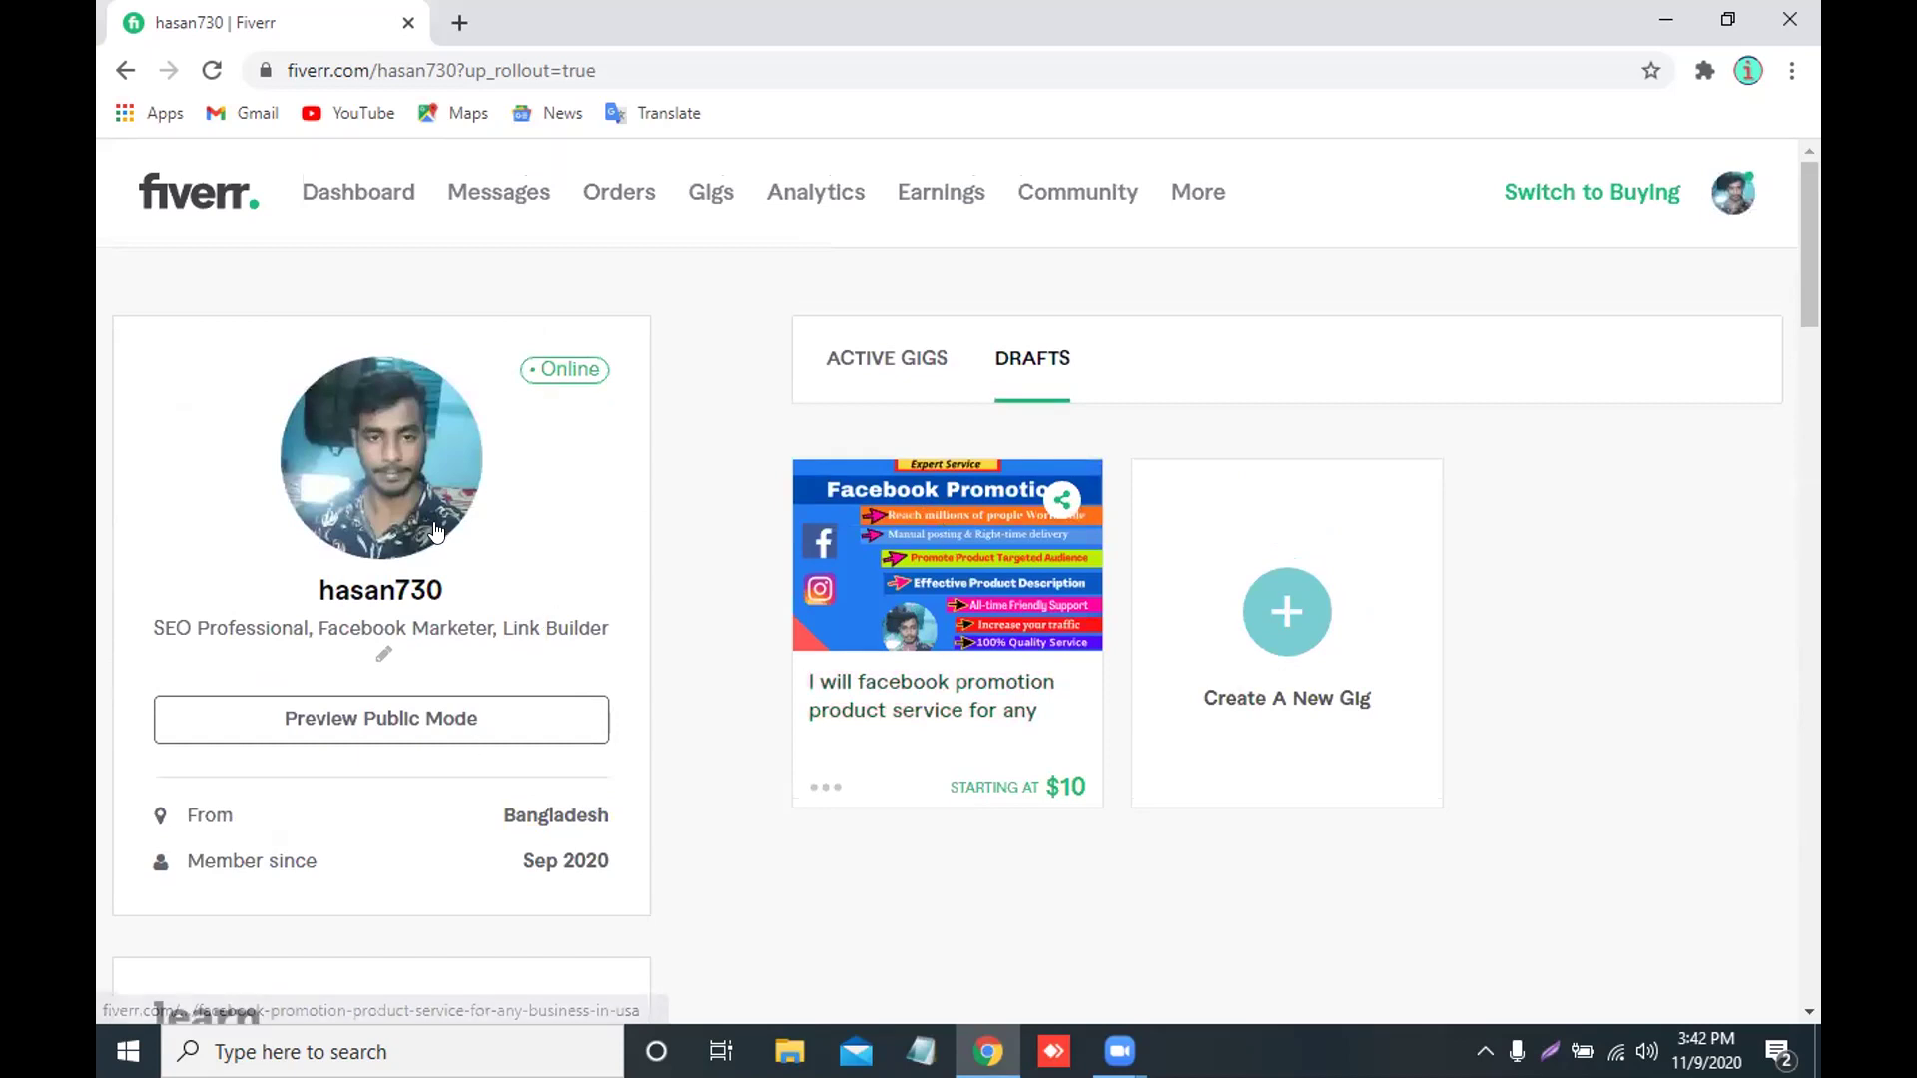
pyautogui.moveTo(425, 514)
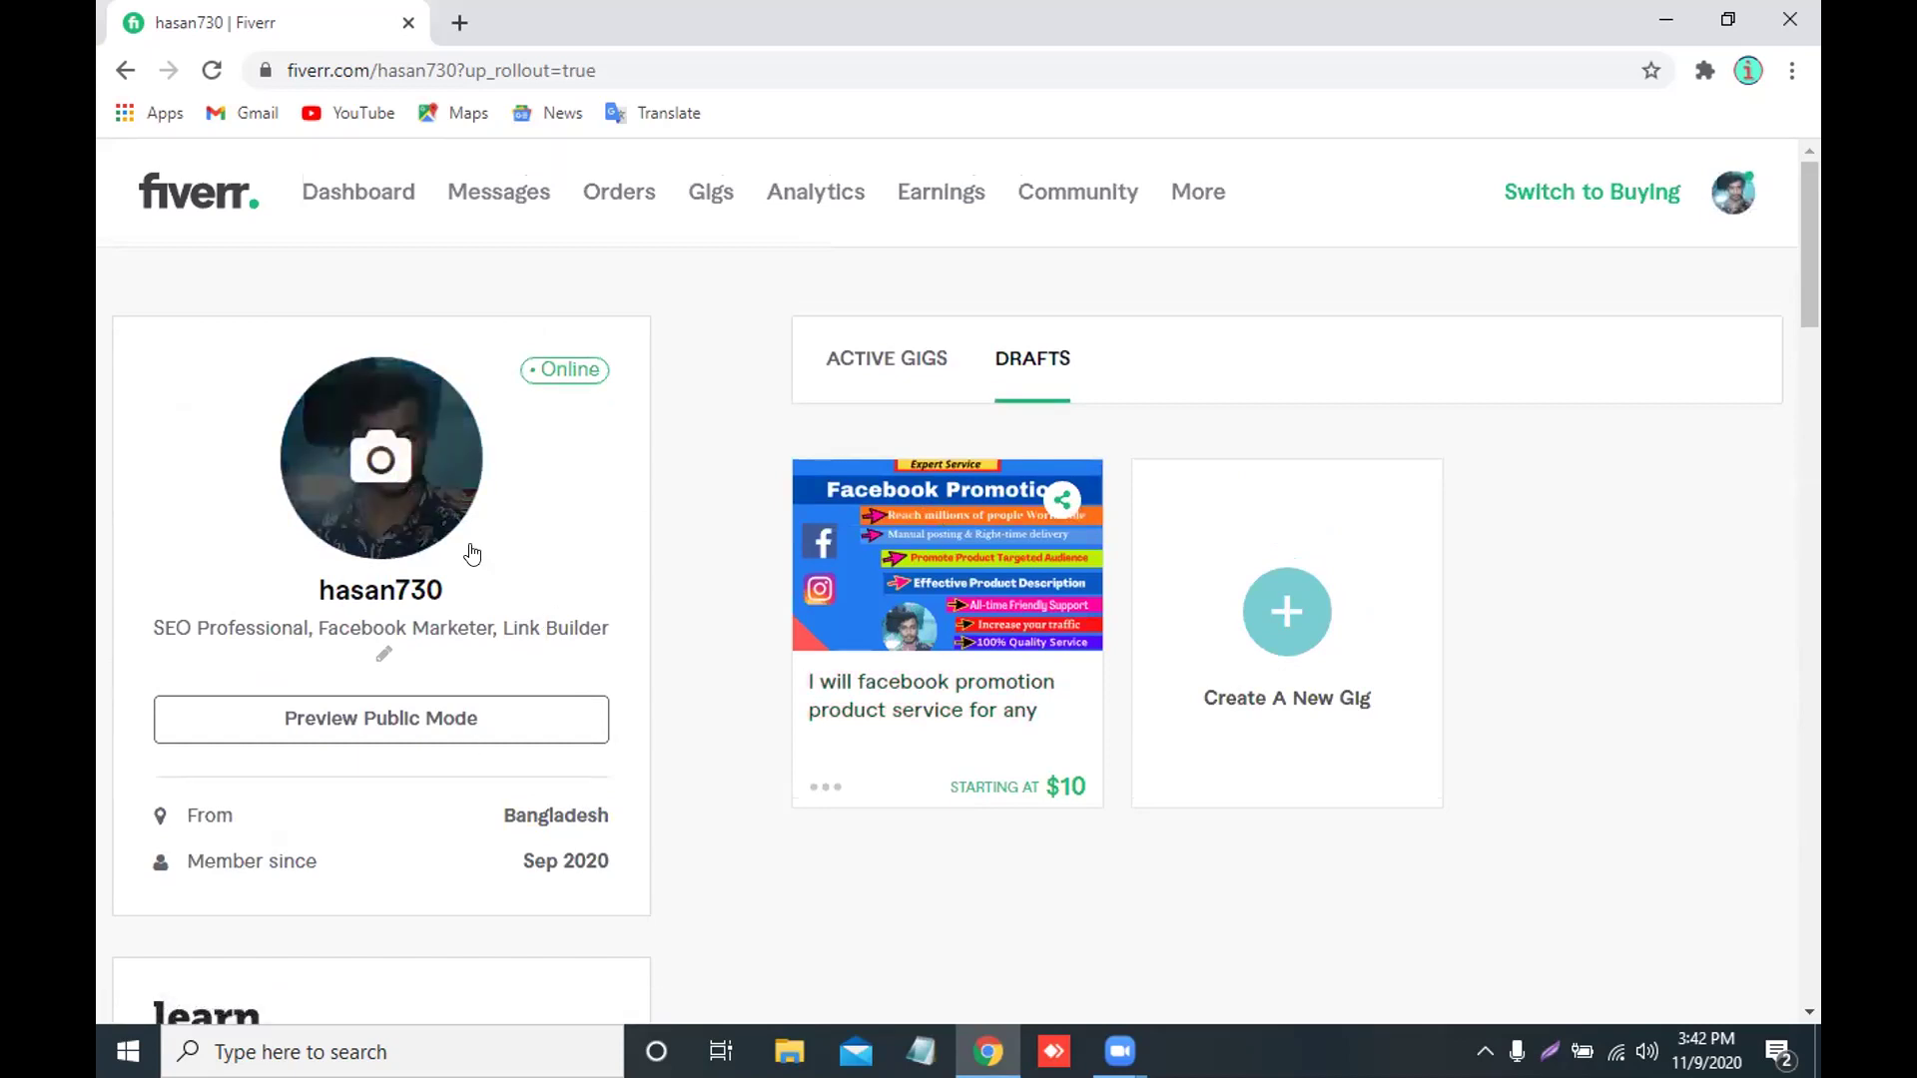
# Open the draft Facebook promotion gig, start the human verification and choose the two river boat images and the cabin image in the first set.
pyautogui.click(896, 639)
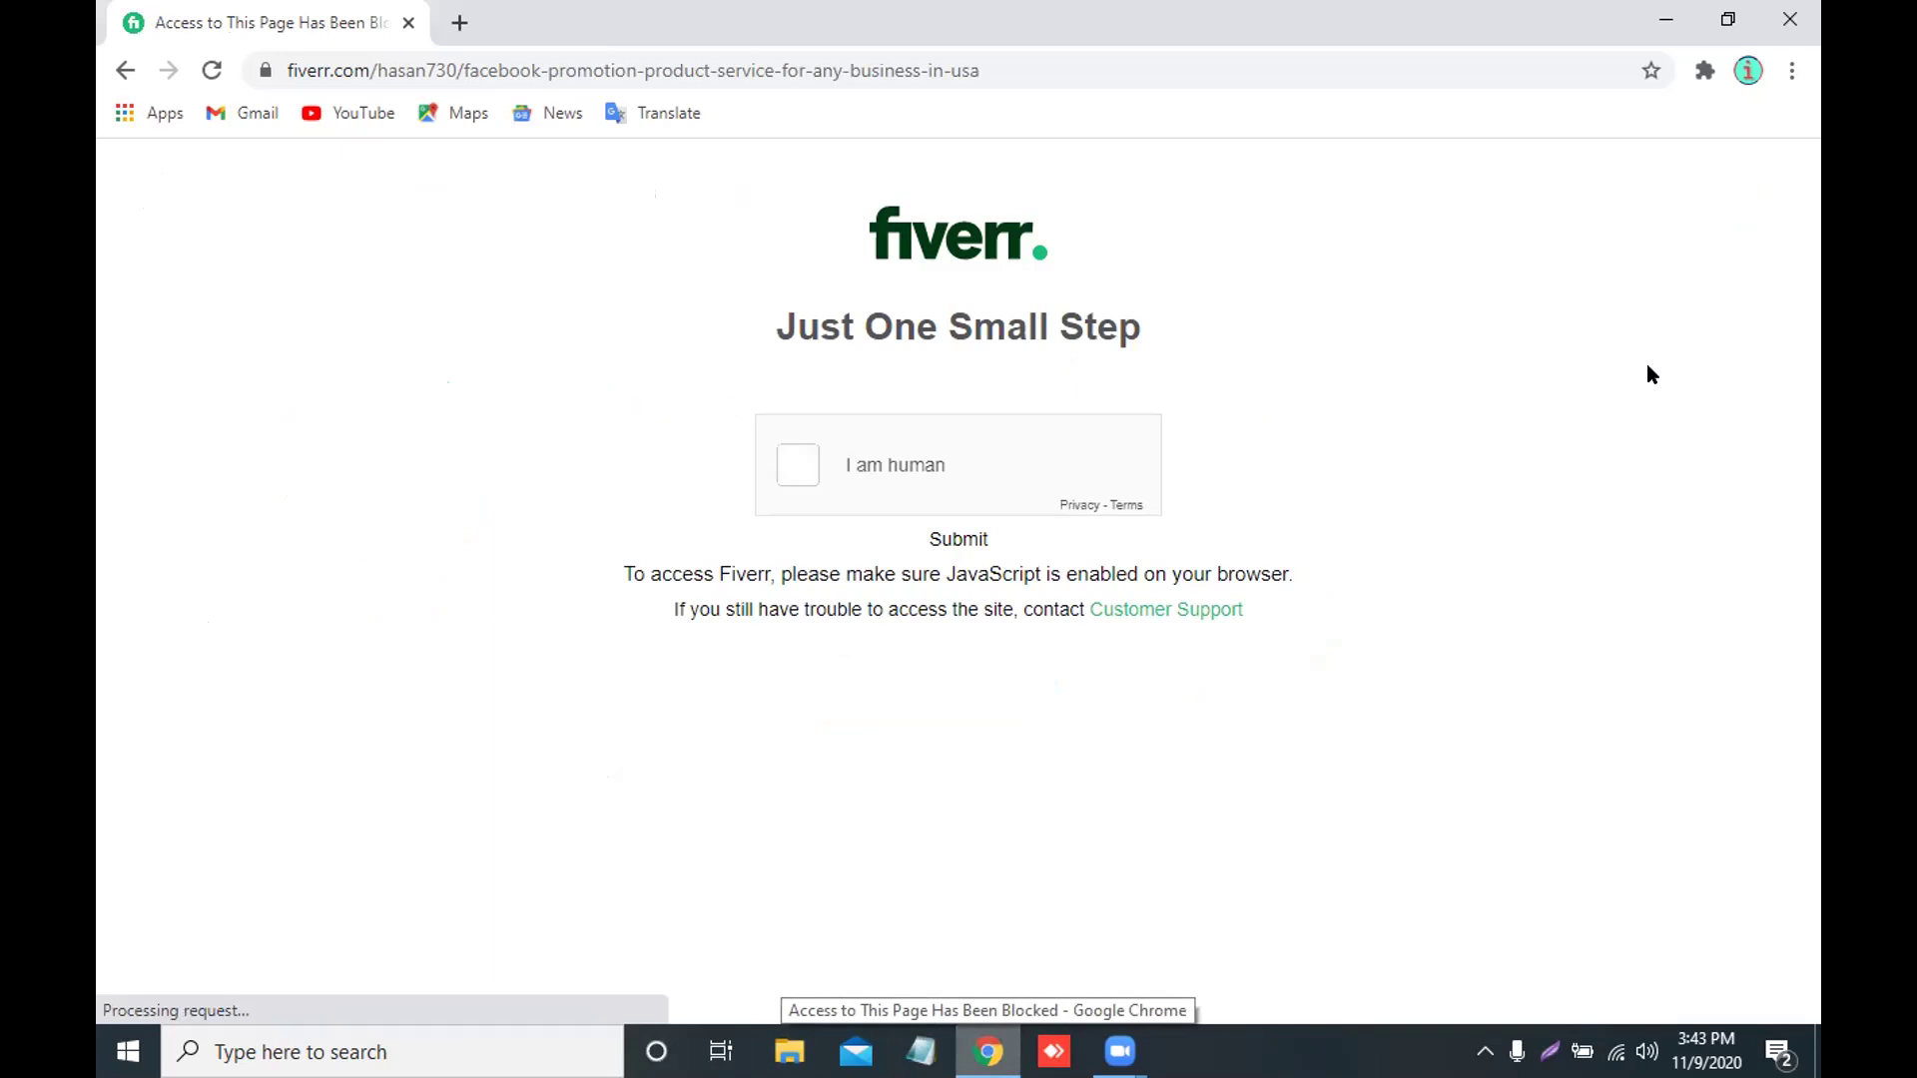
pyautogui.click(800, 485)
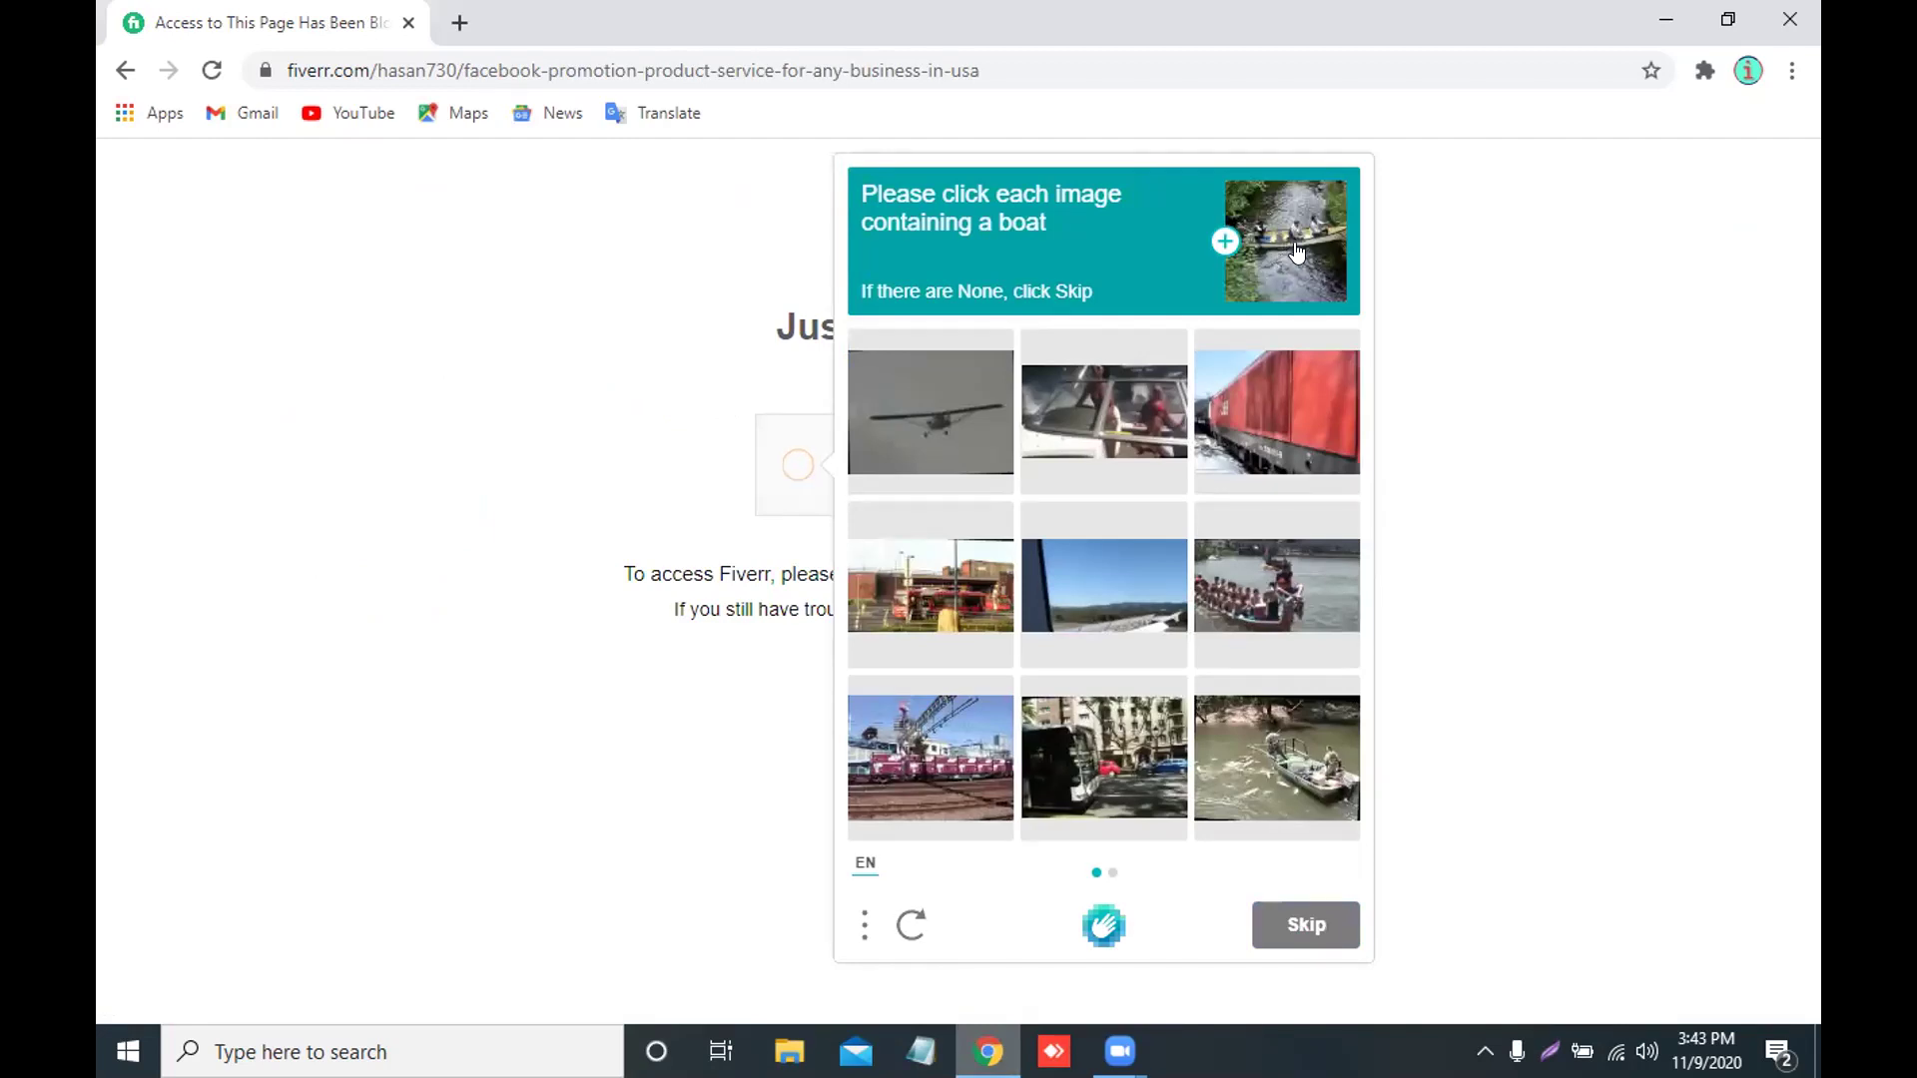
pyautogui.click(1280, 603)
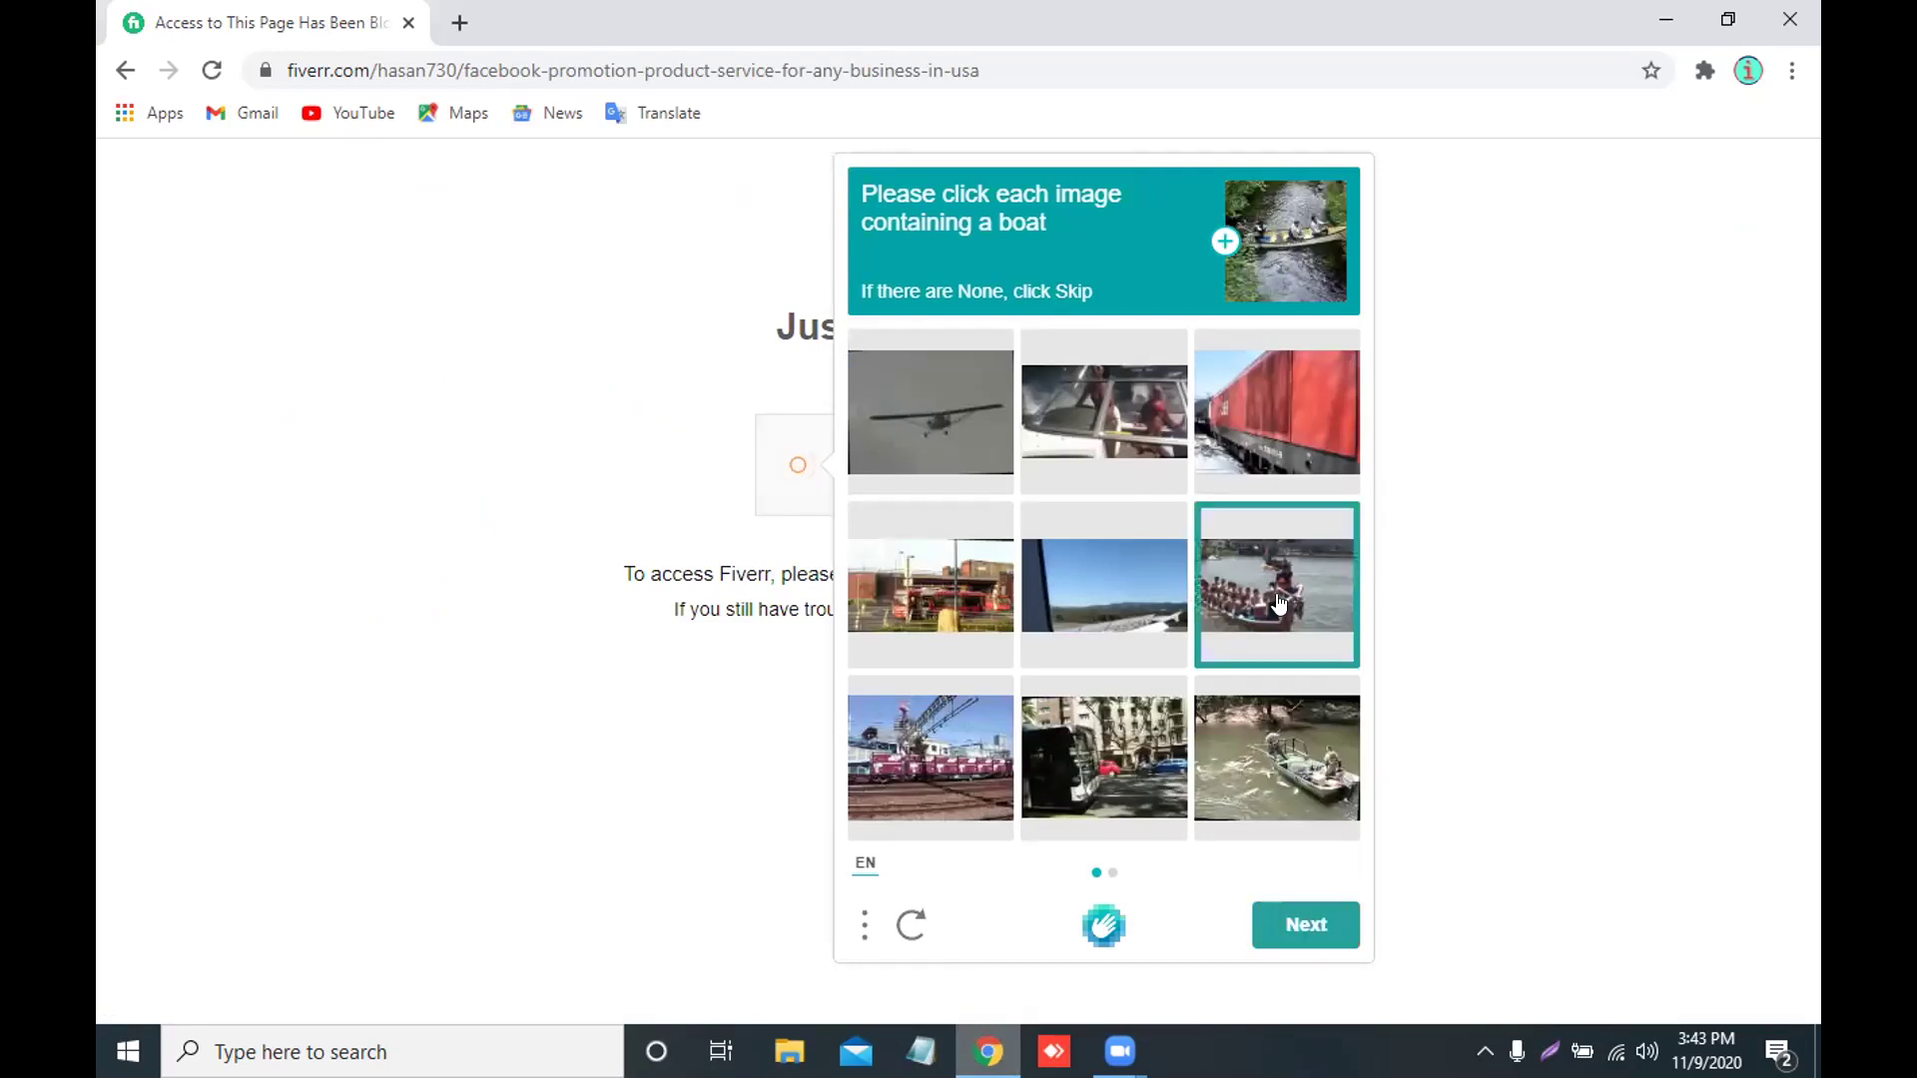
pyautogui.click(1301, 733)
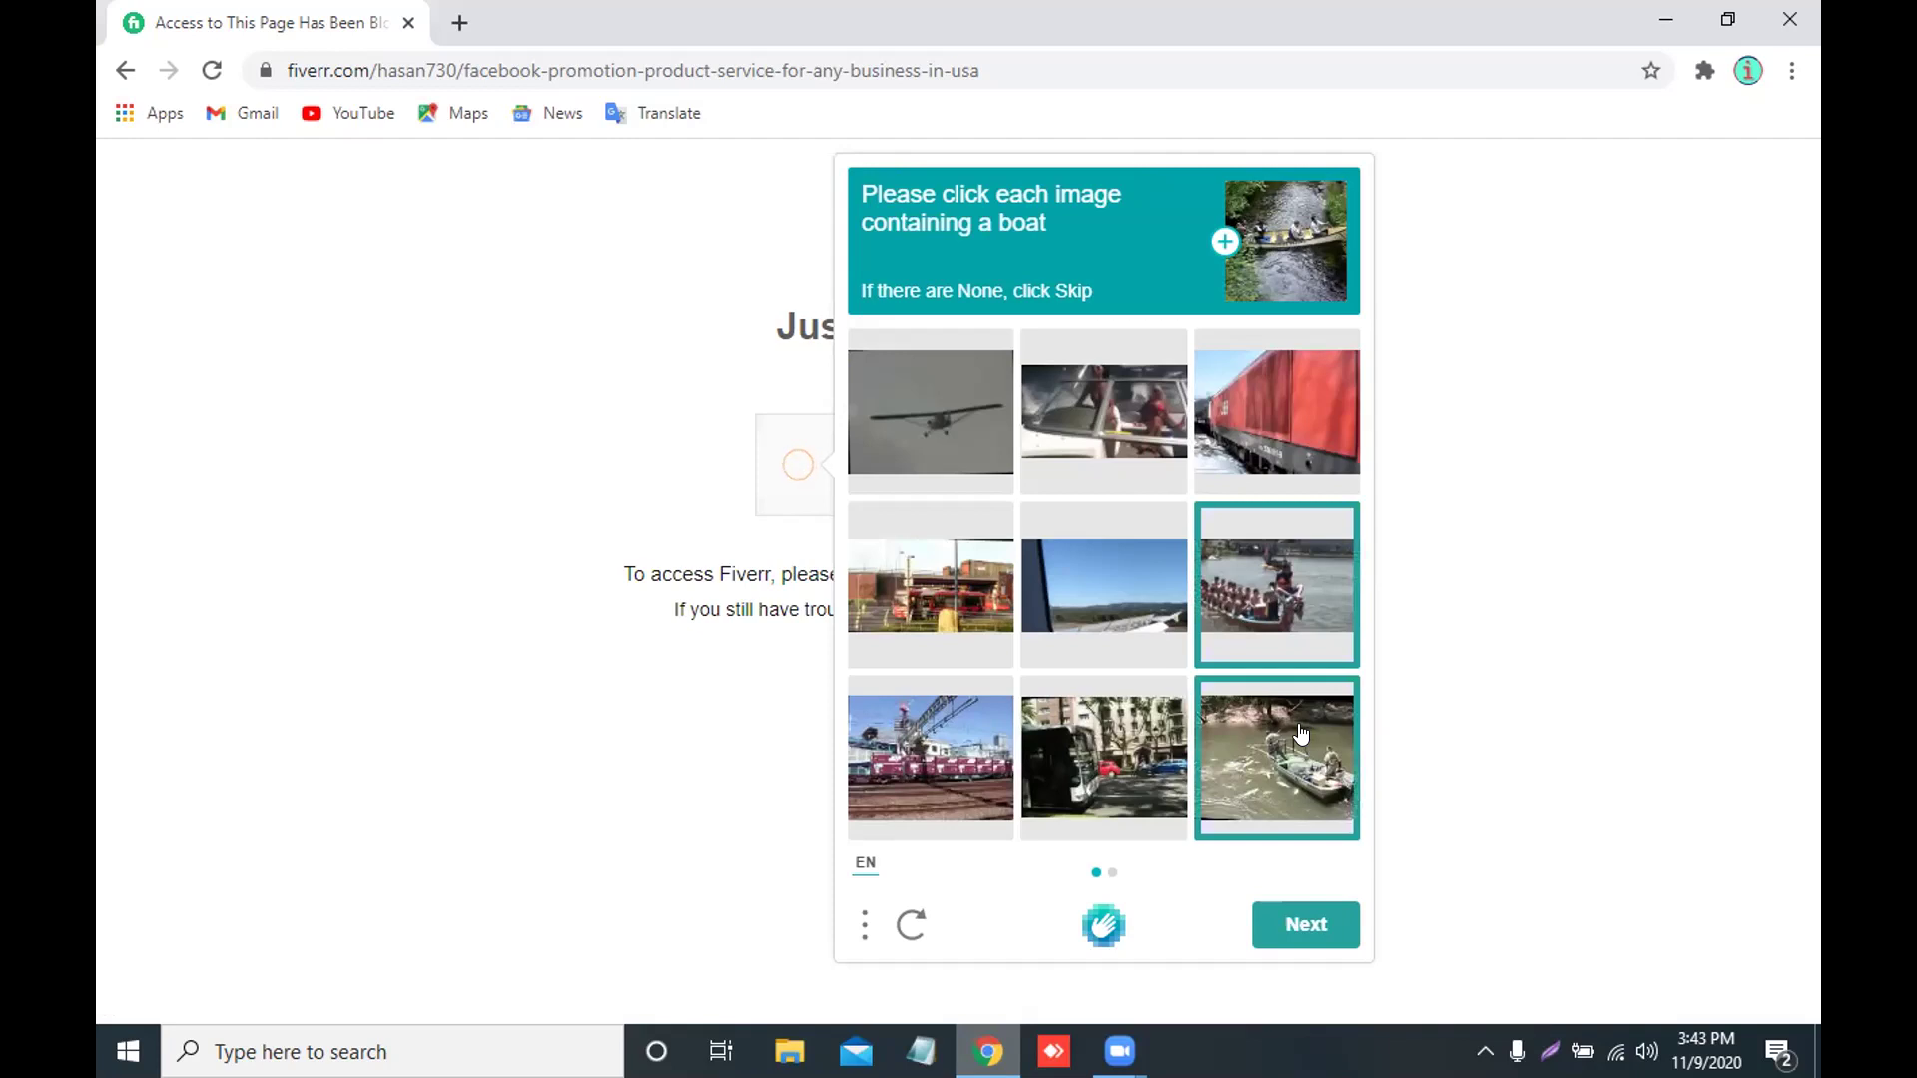
pyautogui.click(1092, 423)
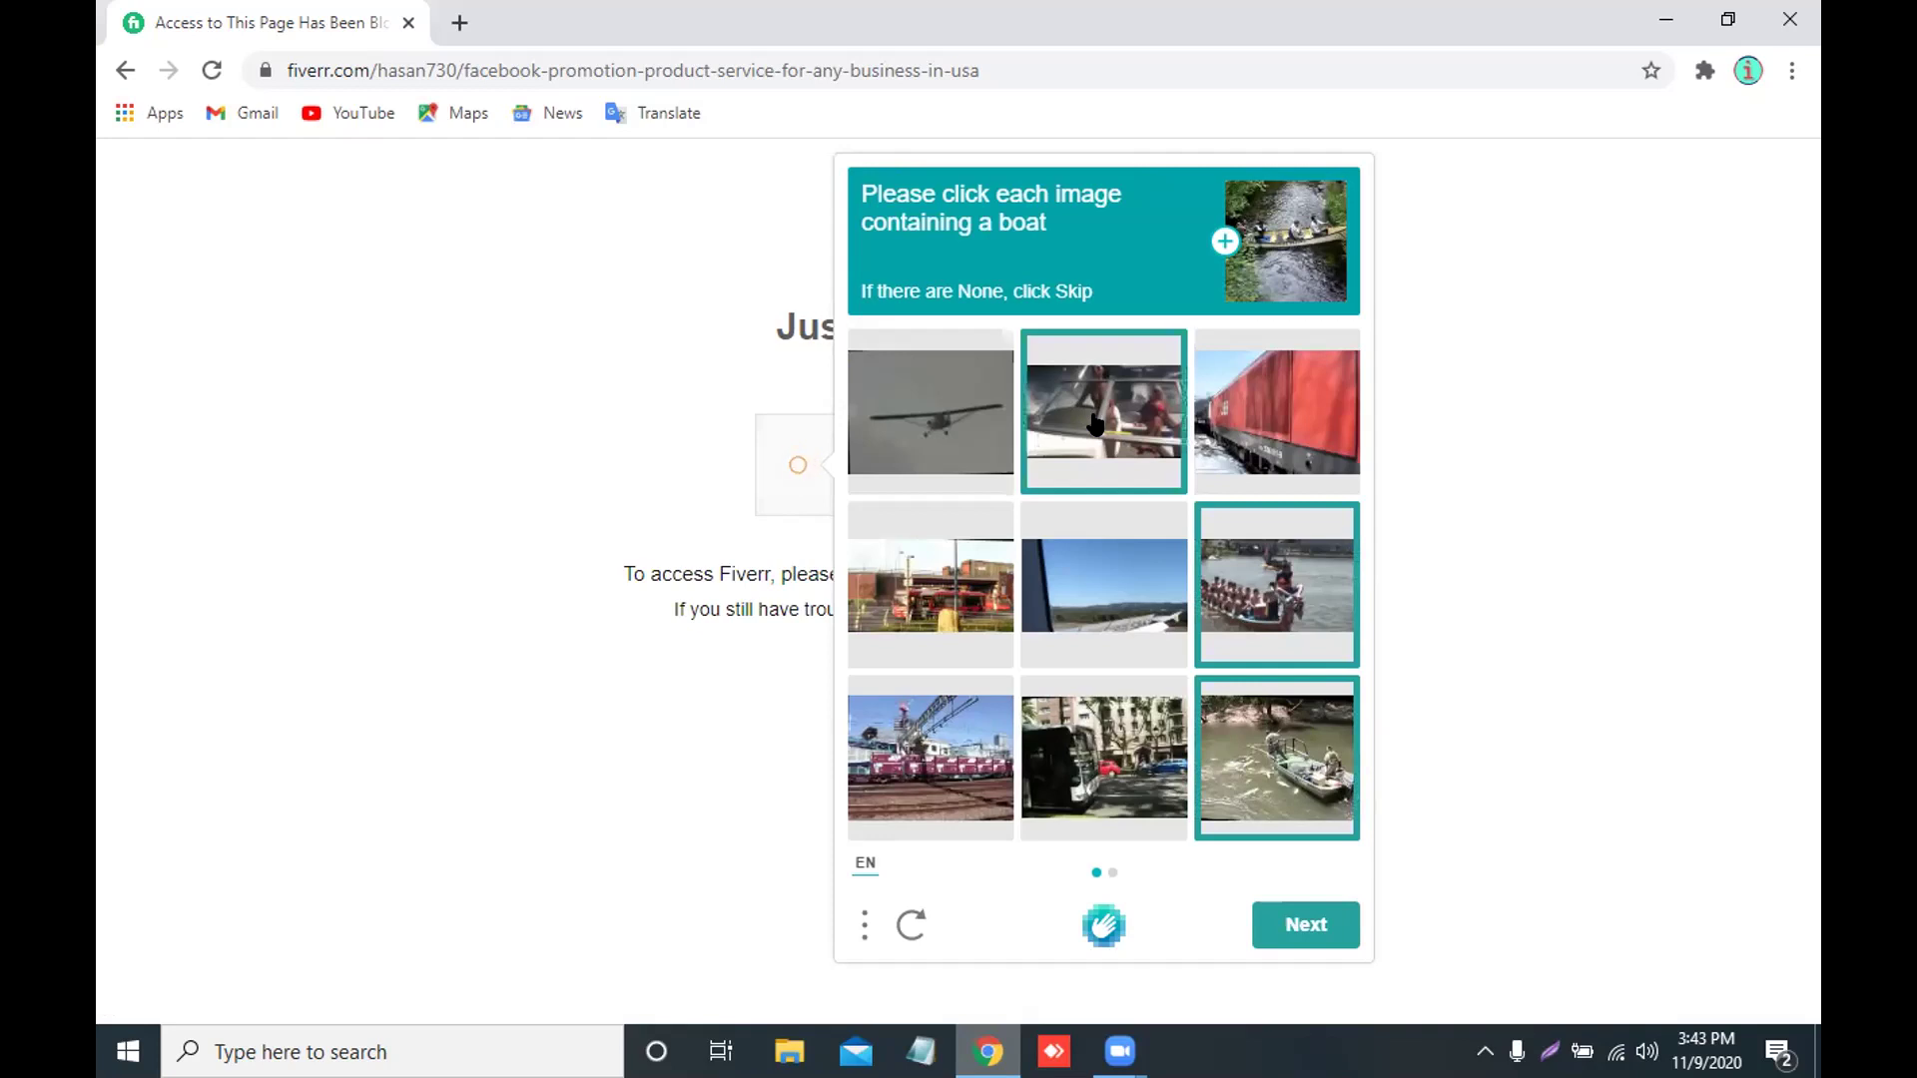
pyautogui.click(1303, 926)
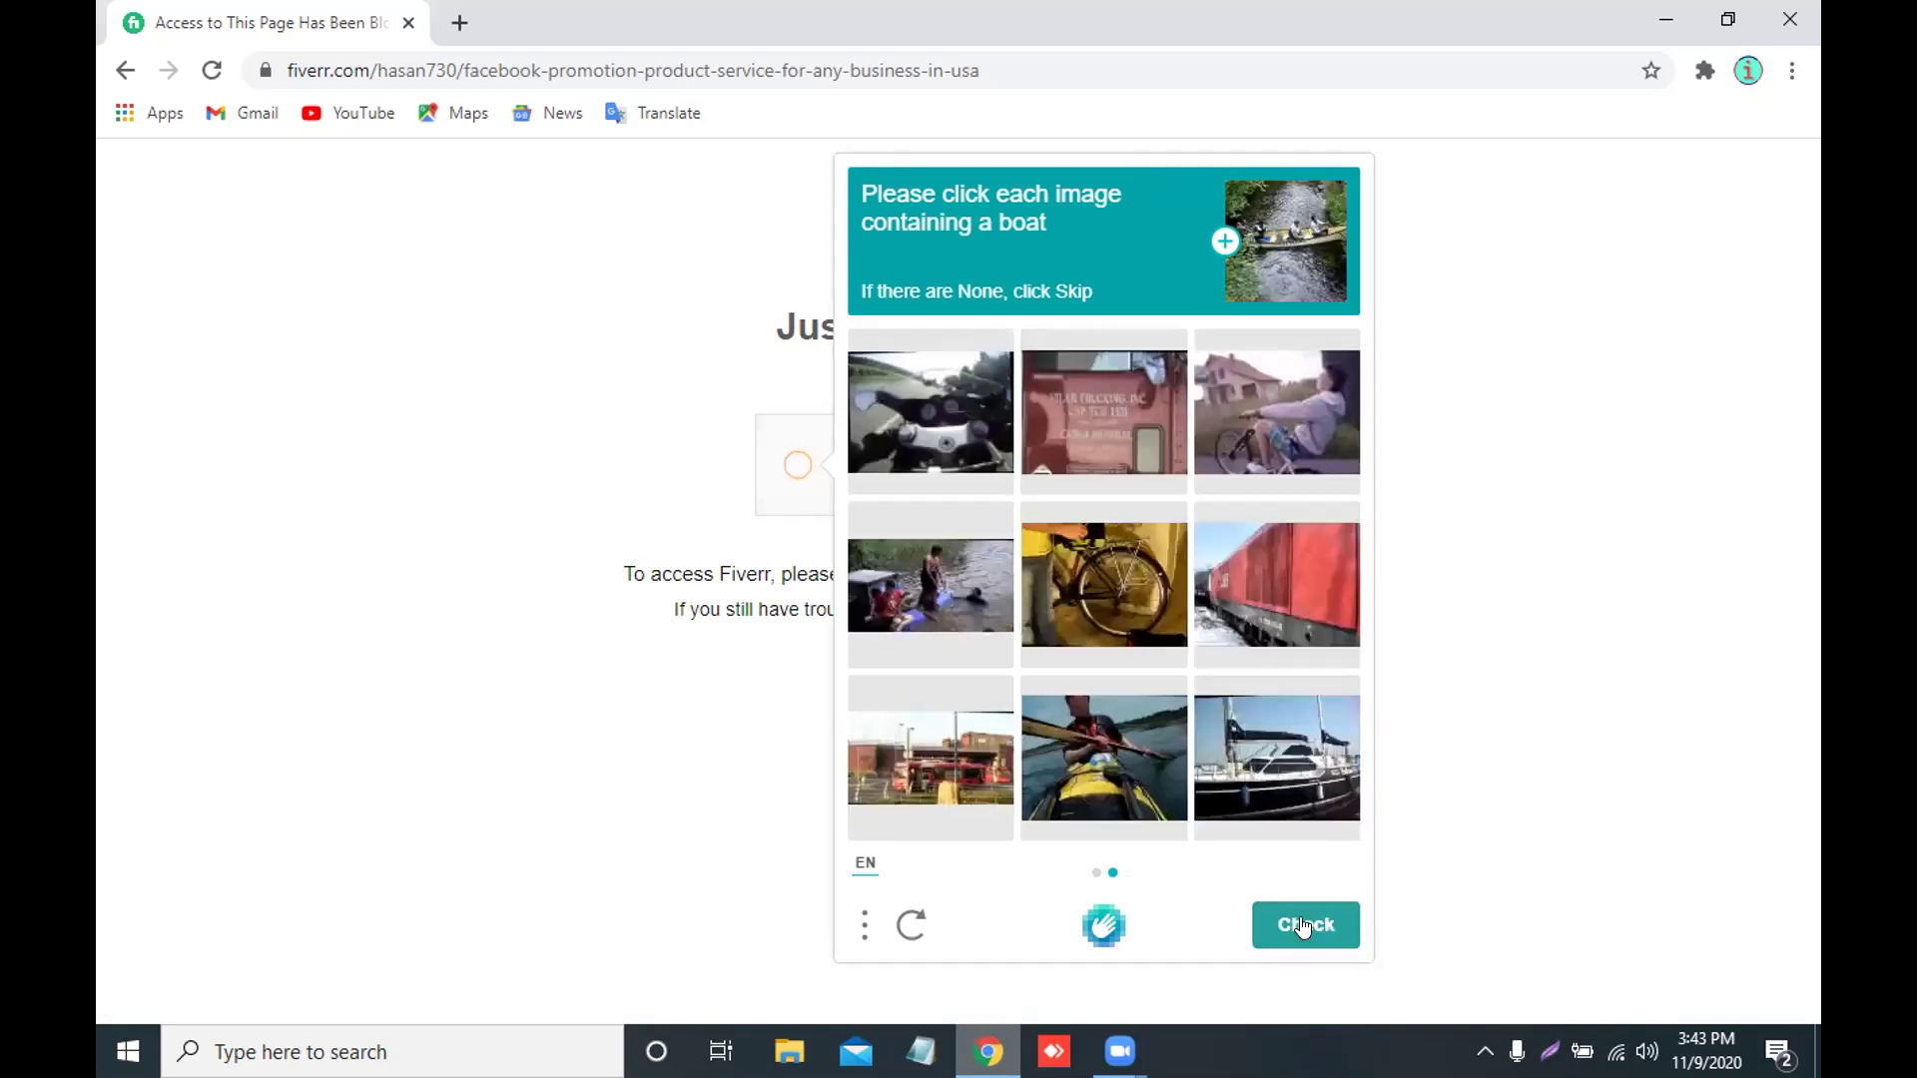
# Choose the yacht, kayak and swimmers' boat images in the second verification set and submit the answers.
pyautogui.click(1257, 777)
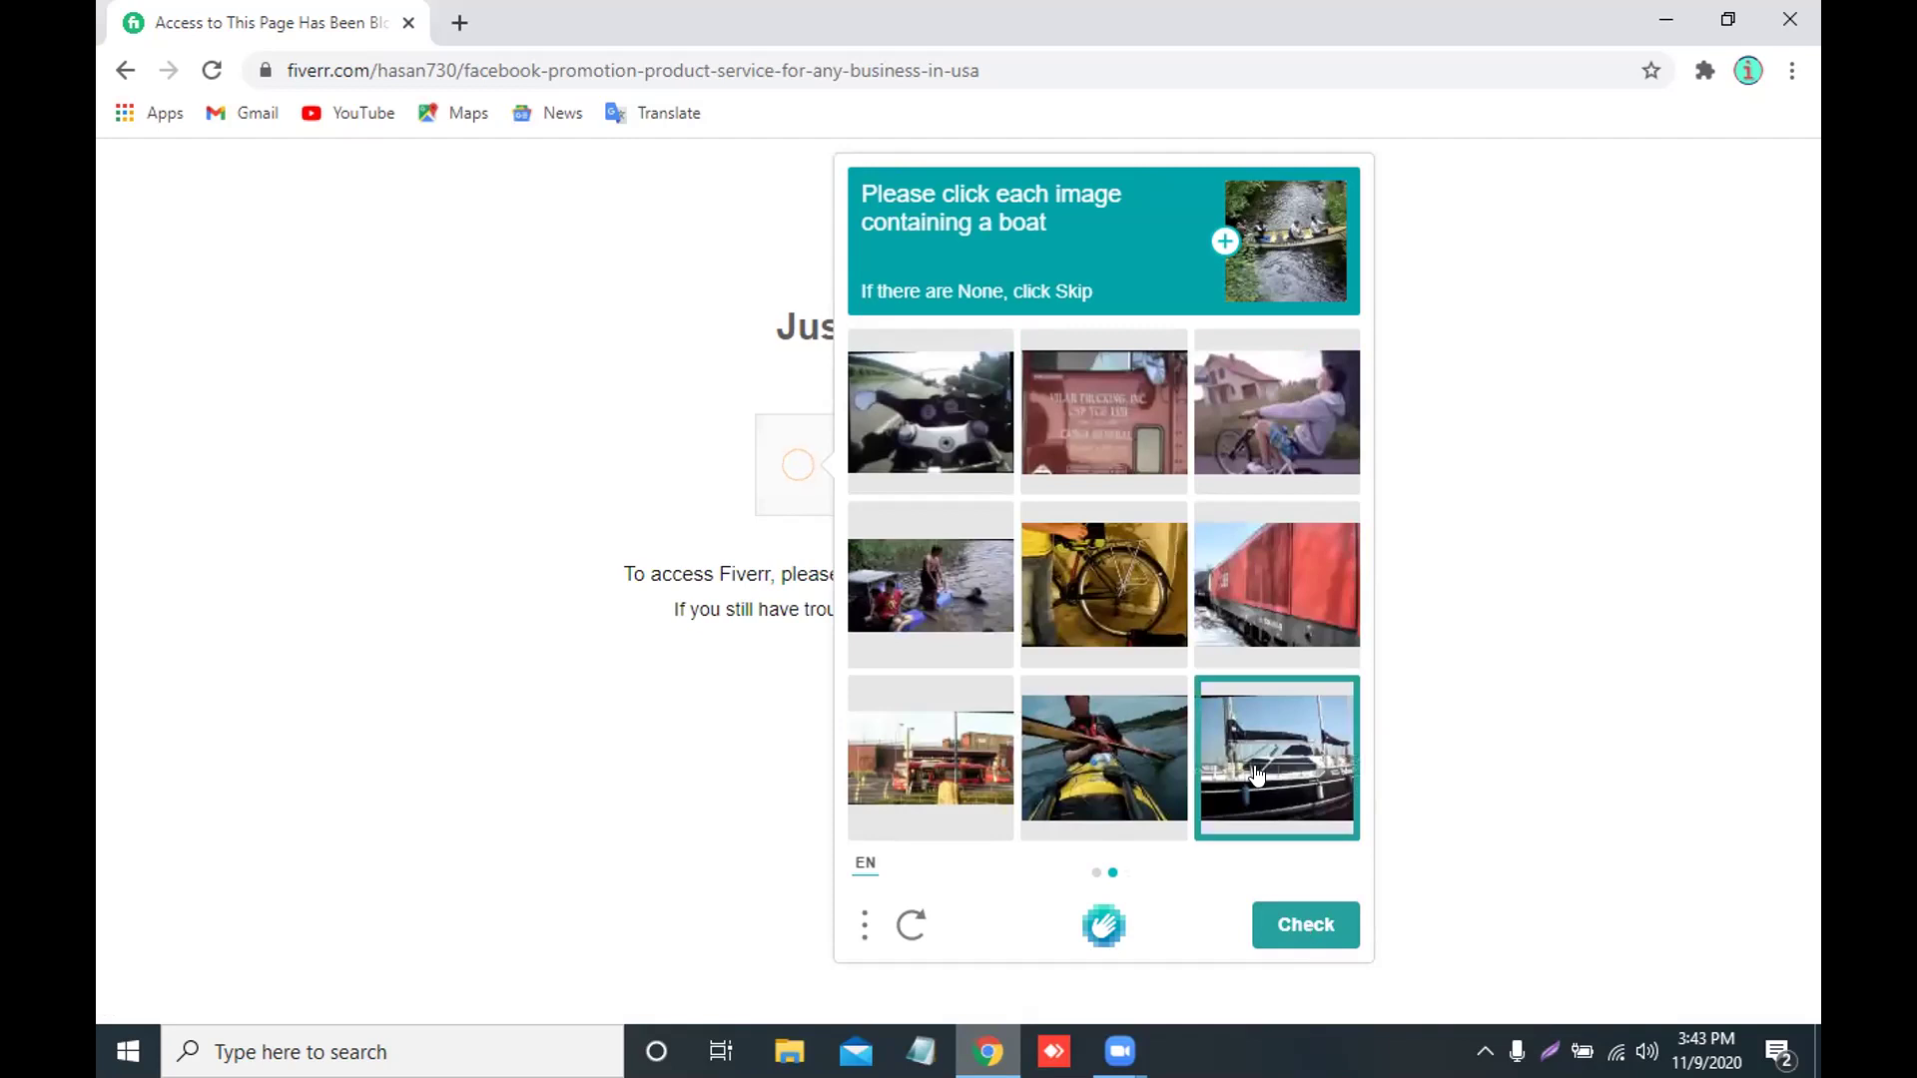
pyautogui.click(1100, 771)
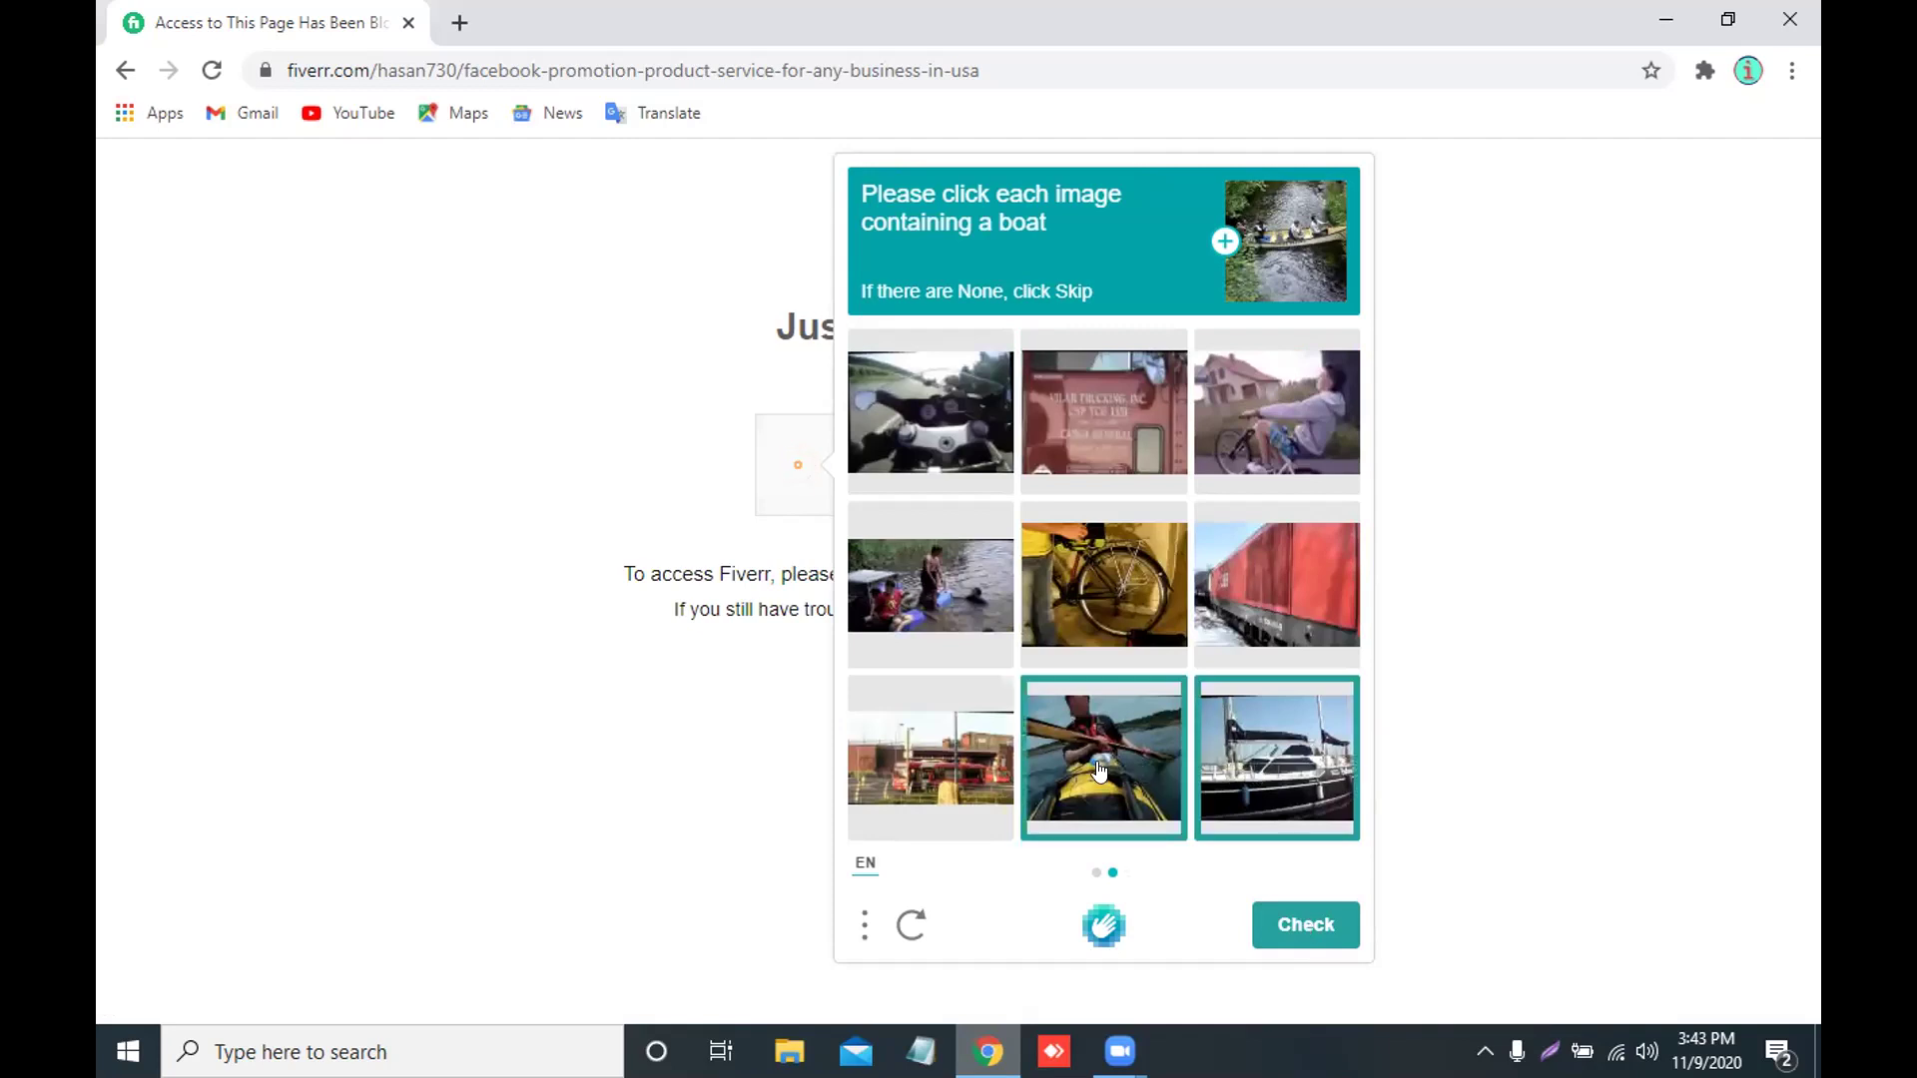
pyautogui.click(930, 594)
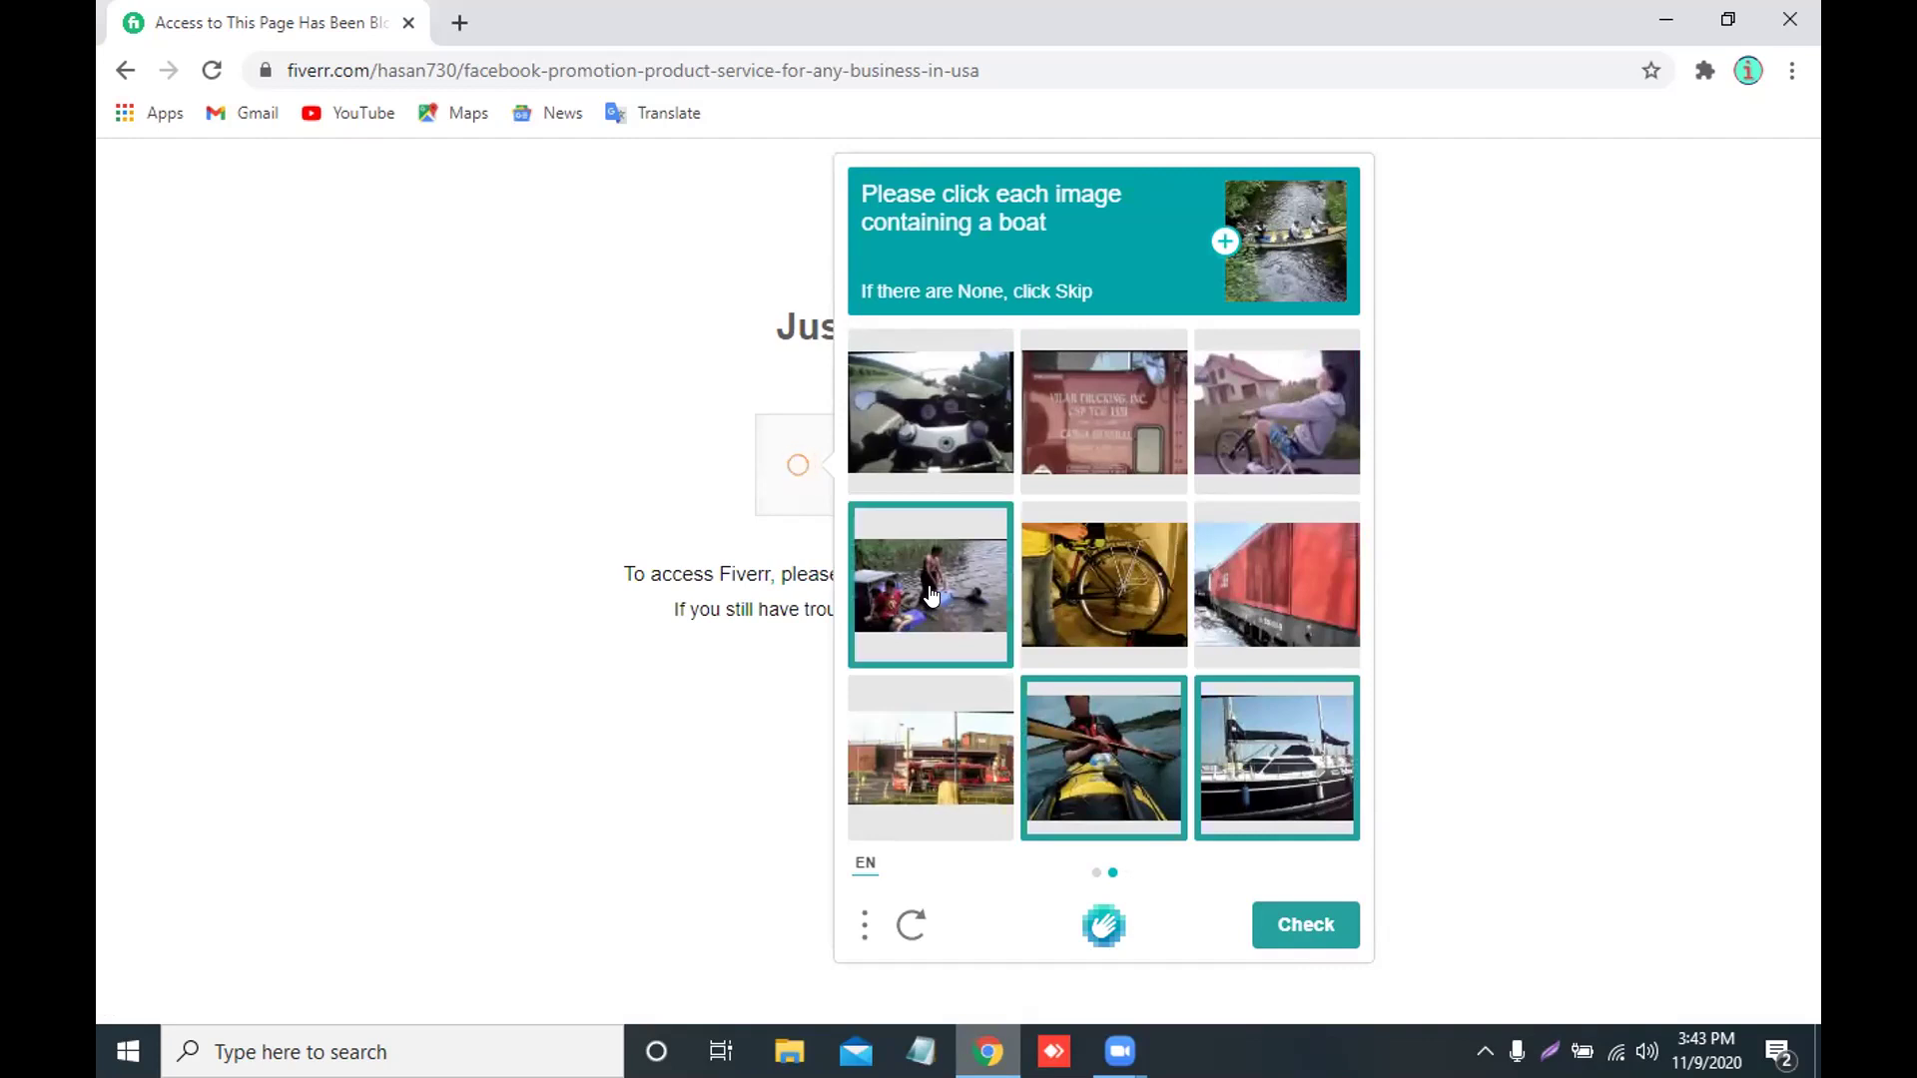
pyautogui.click(1295, 927)
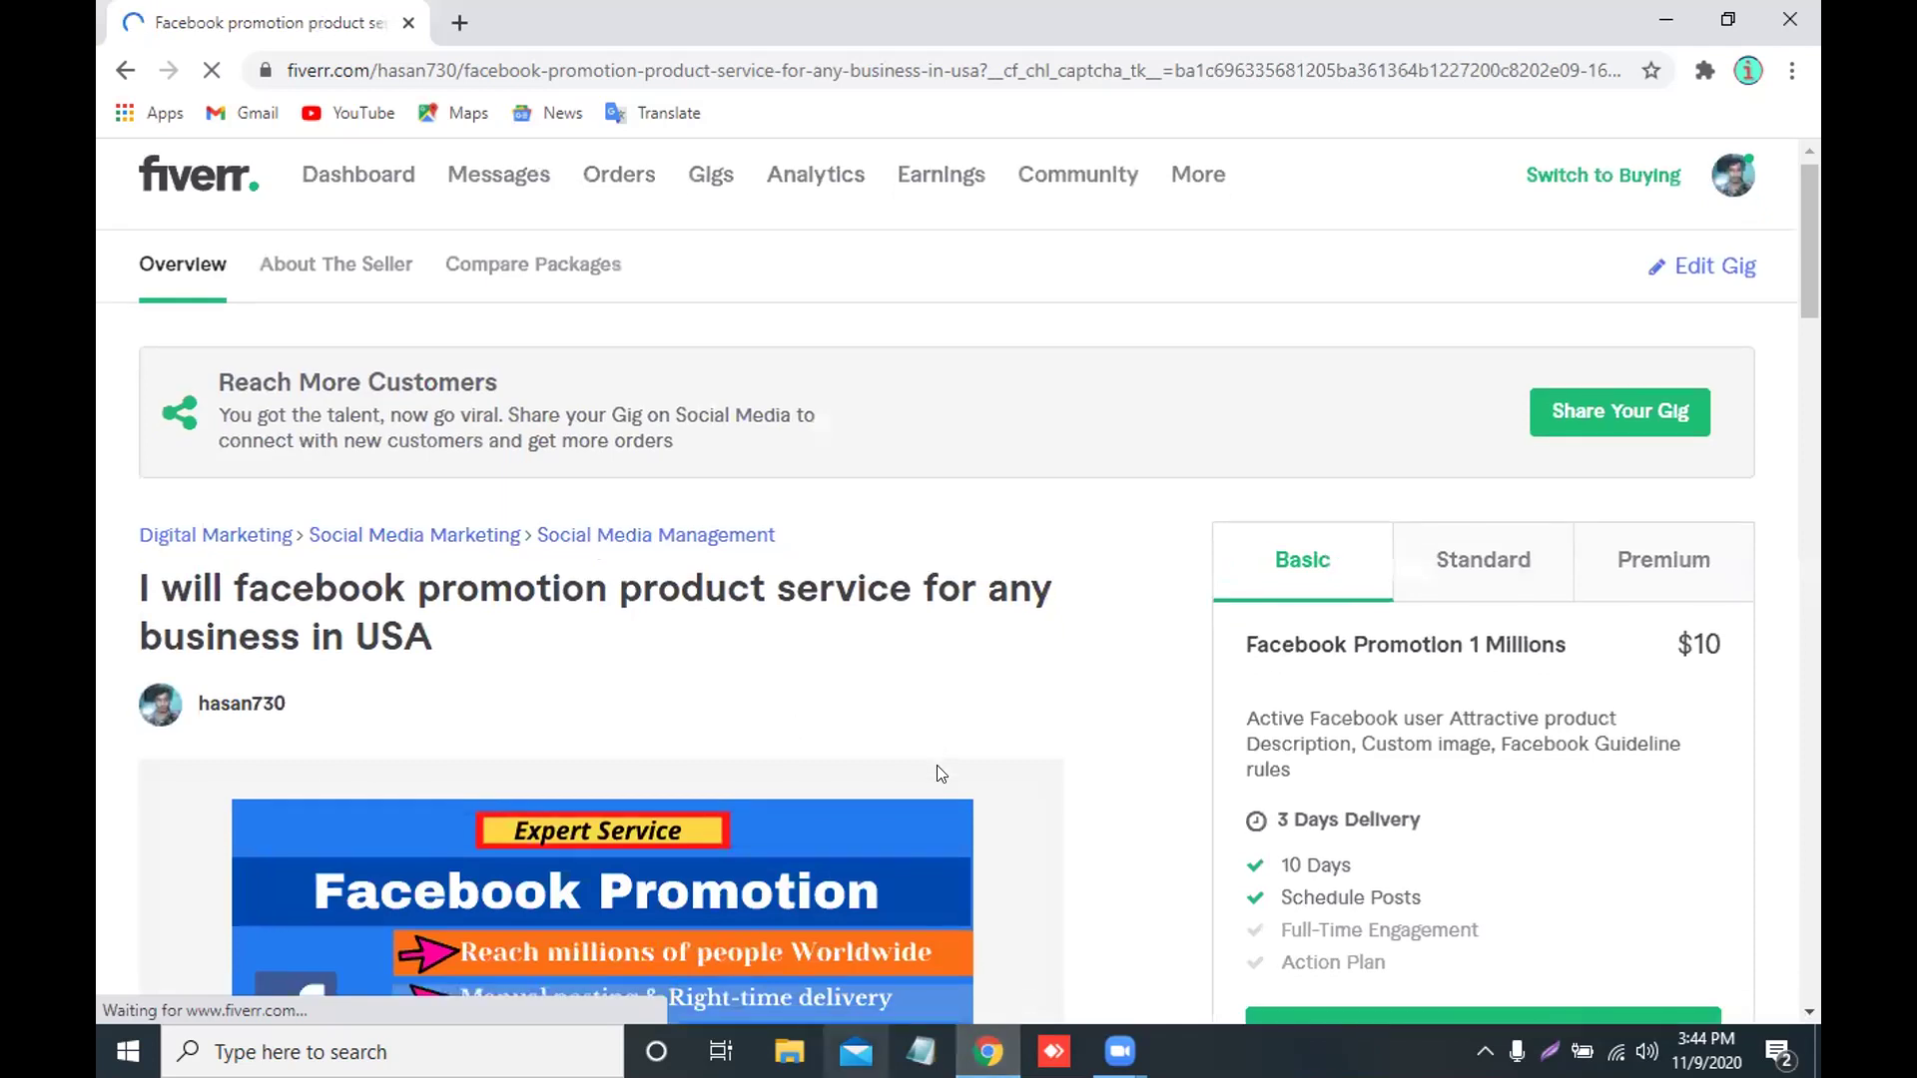
# Examine the gig title's wording, highlighting the gap between "I will" and "facebook".
pyautogui.scroll(-3, 937, 769)
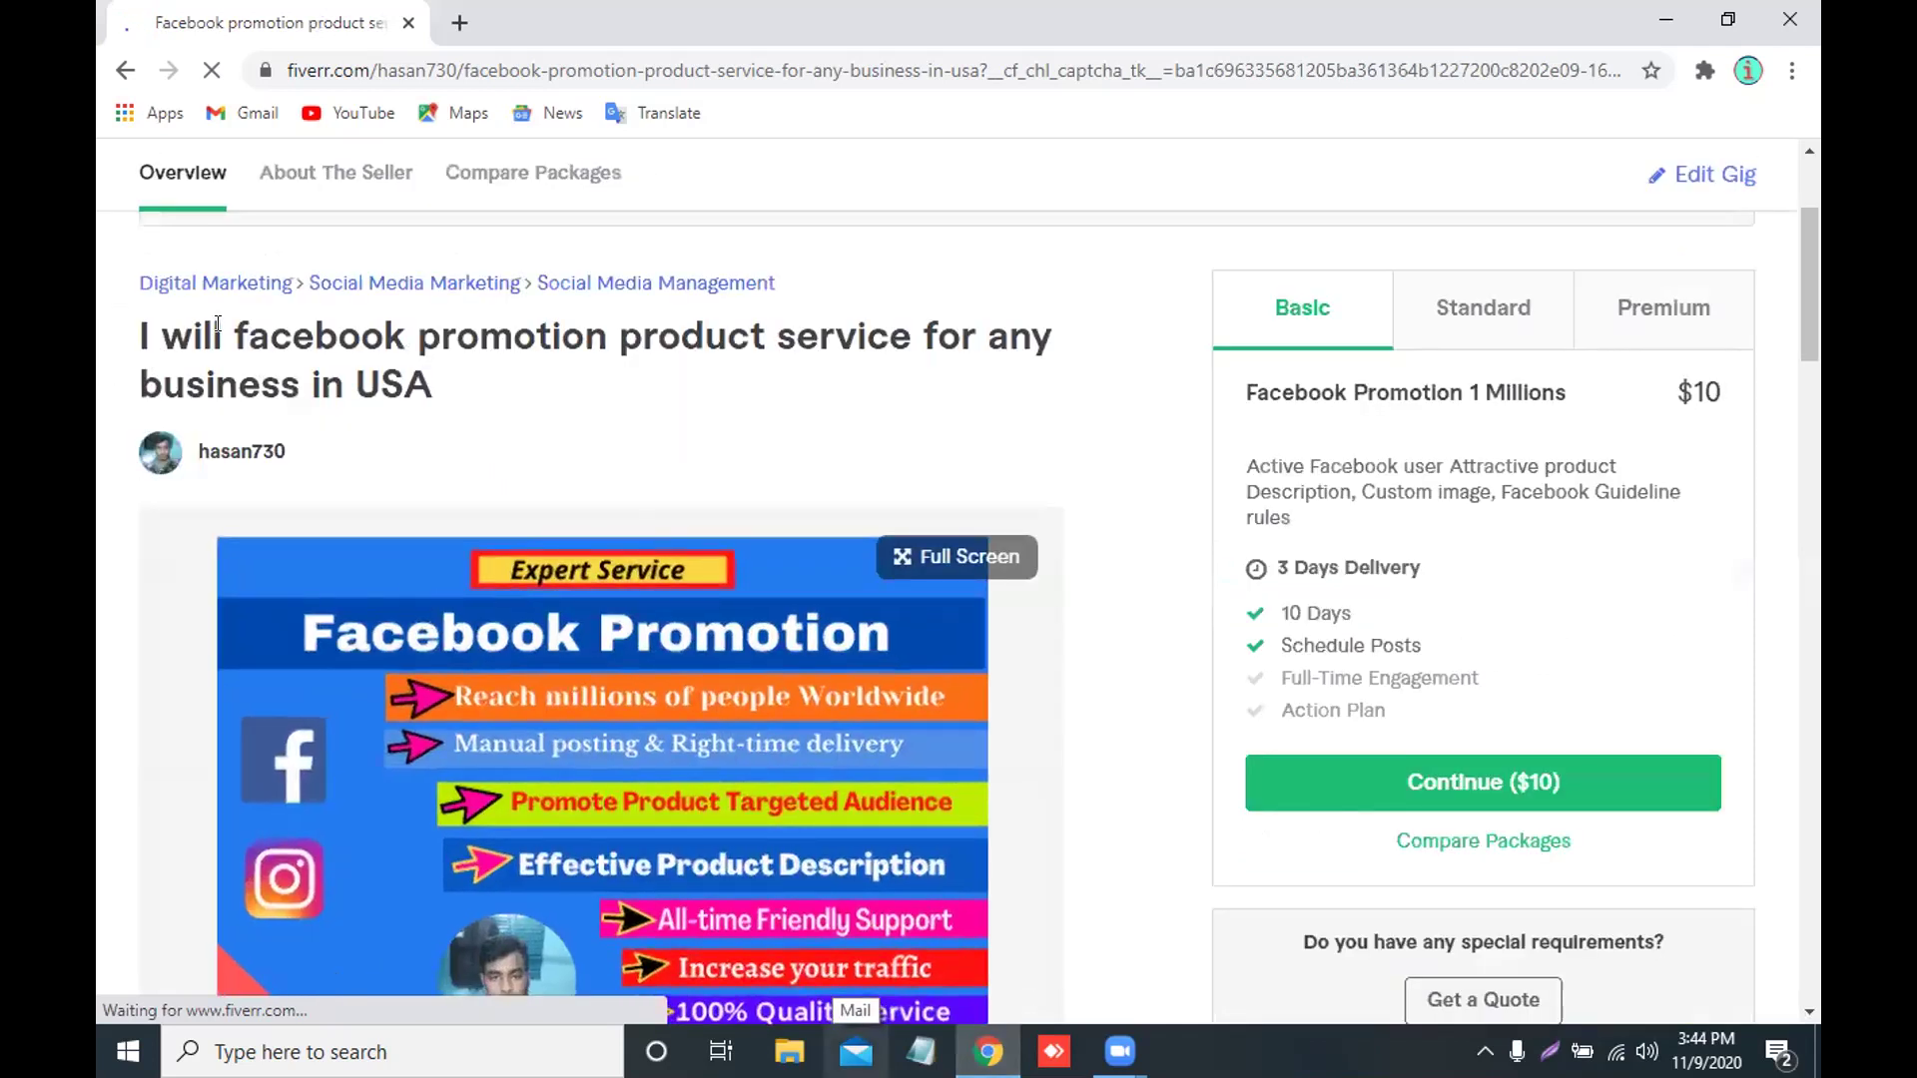
pyautogui.moveTo(222, 323); pyautogui.dragTo(233, 322)
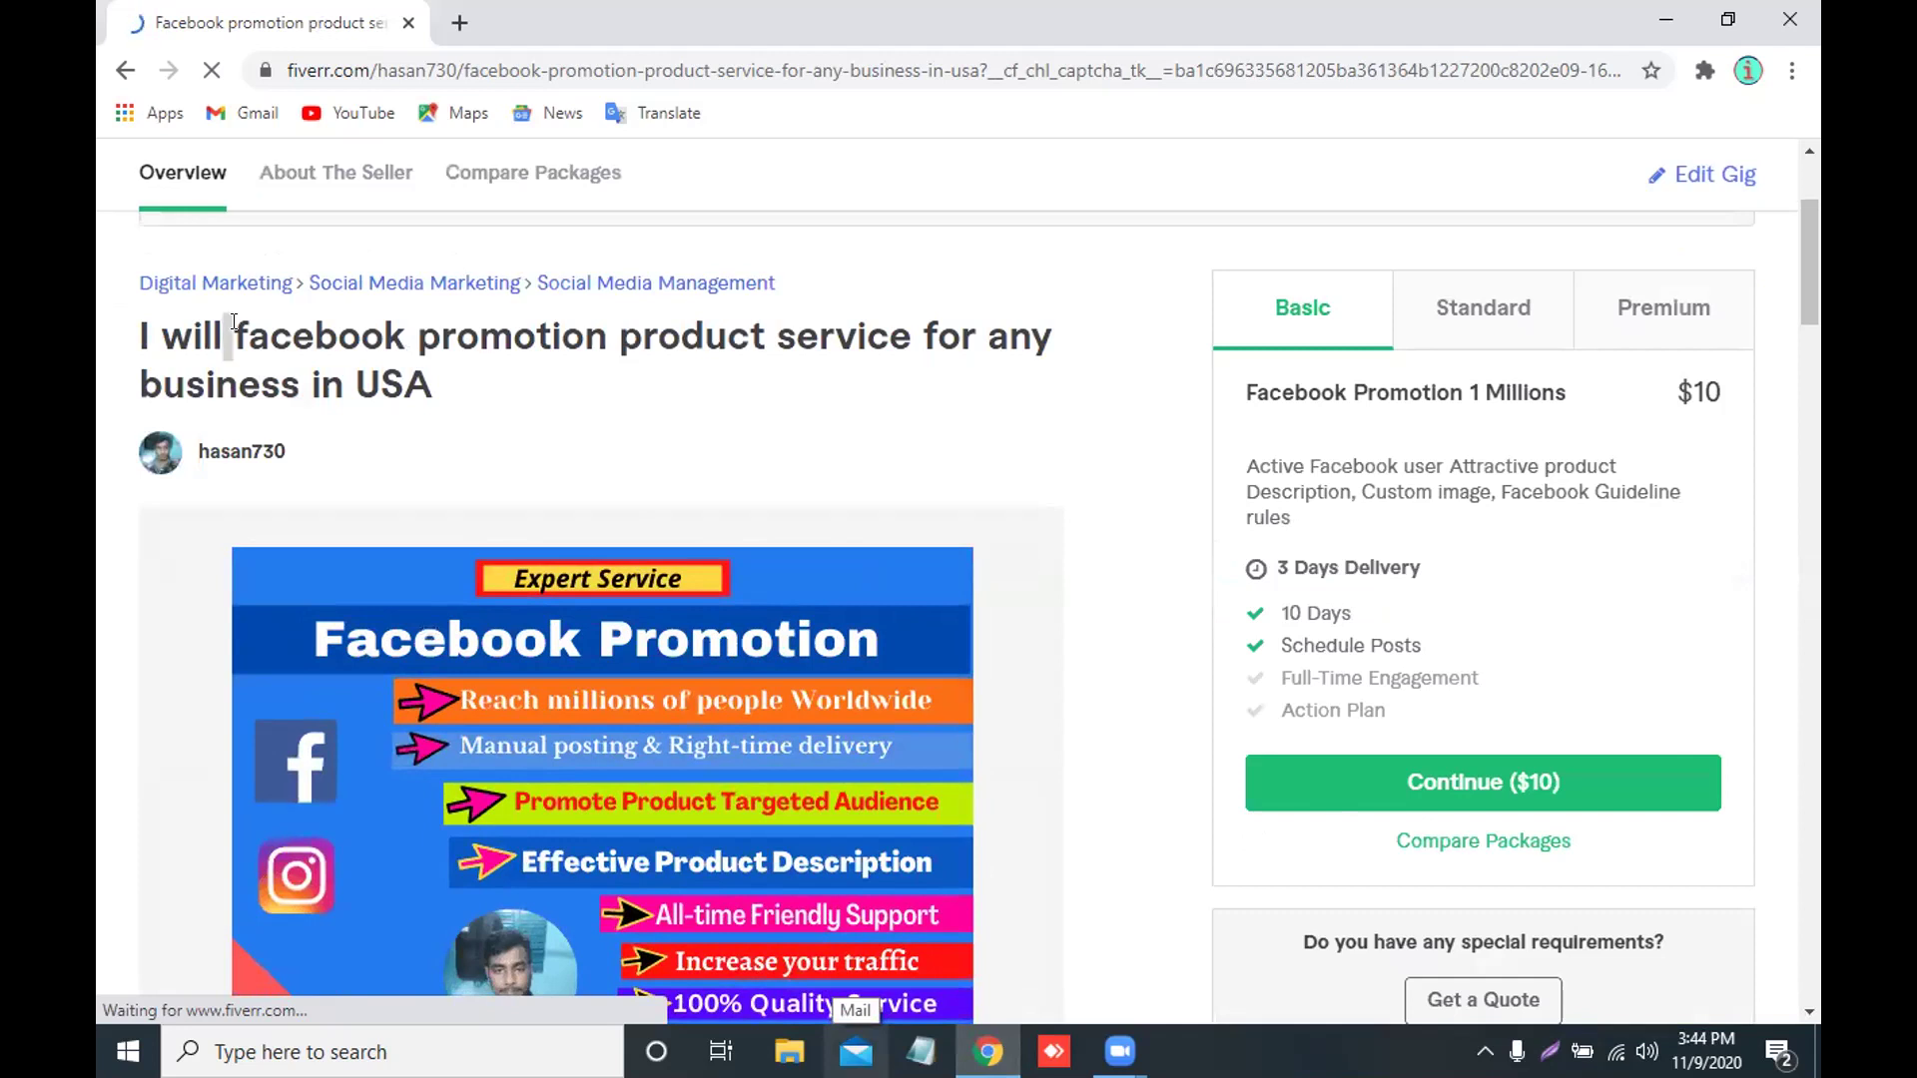